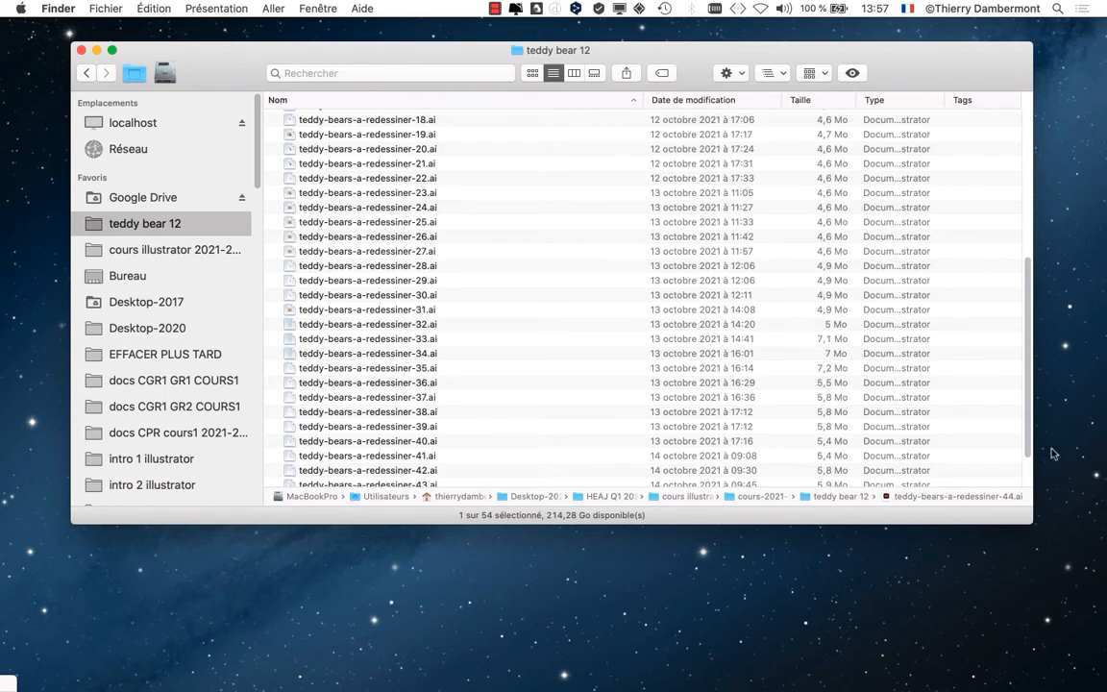
# - Open teddy-bears-a-redessiner-44.ai from the teddy bear 12 folder in Illustrator
pyautogui.scroll(-3, 549, 215)
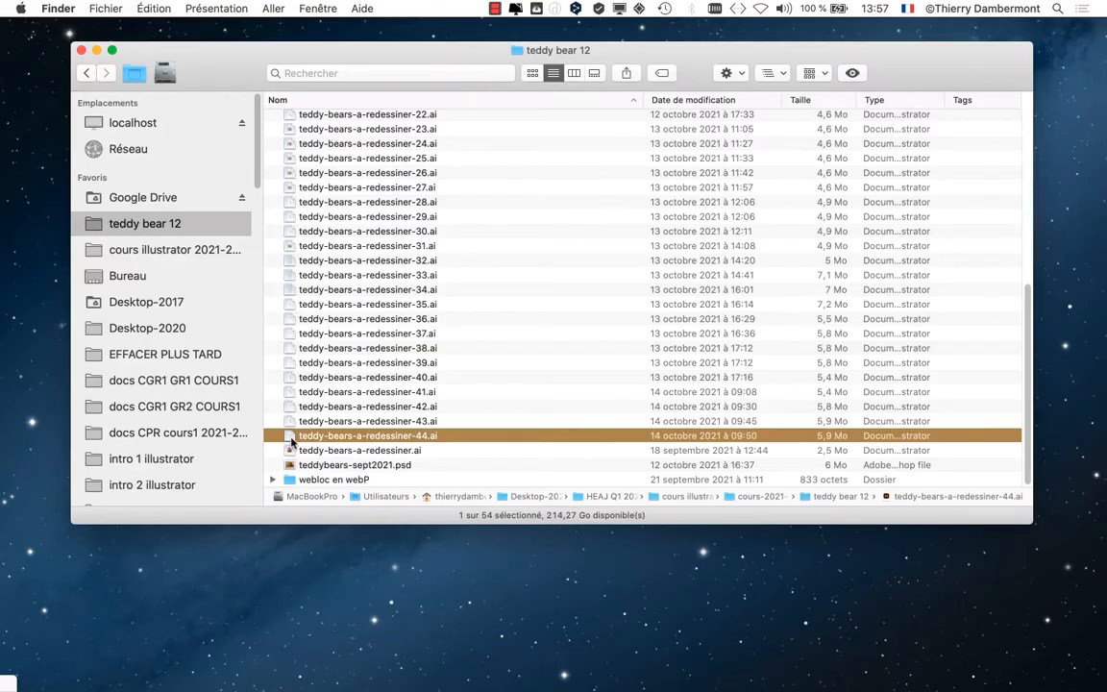
pyautogui.doubleClick(292, 440)
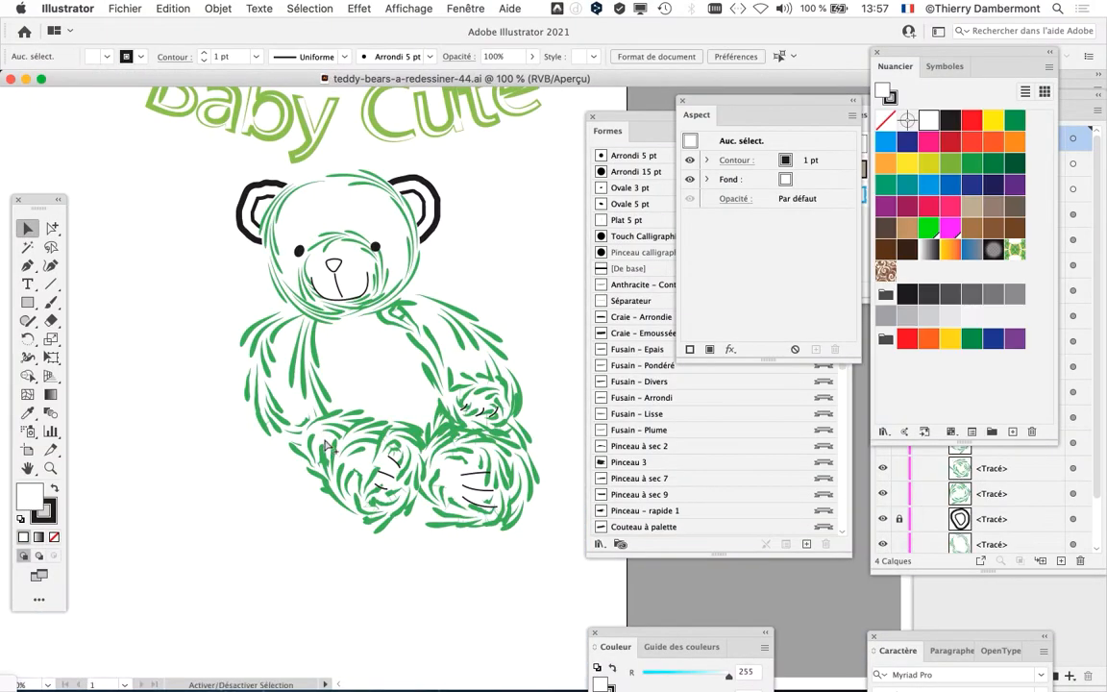
pyautogui.scroll(2, 440, 363)
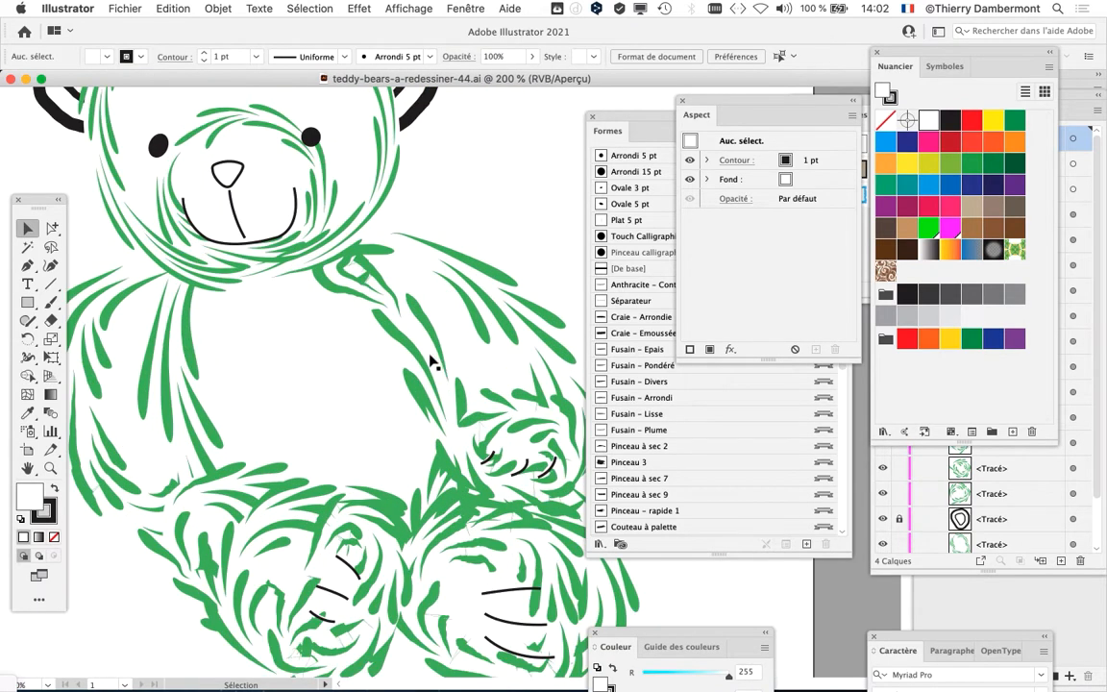
# - Select the foot and sole outlines beside the bear's lowered paw to check the brush applied to them
pyautogui.click(428, 361)
pyautogui.moveTo(494, 376); pyautogui.dragTo(351, 237)
pyautogui.click(285, 354)
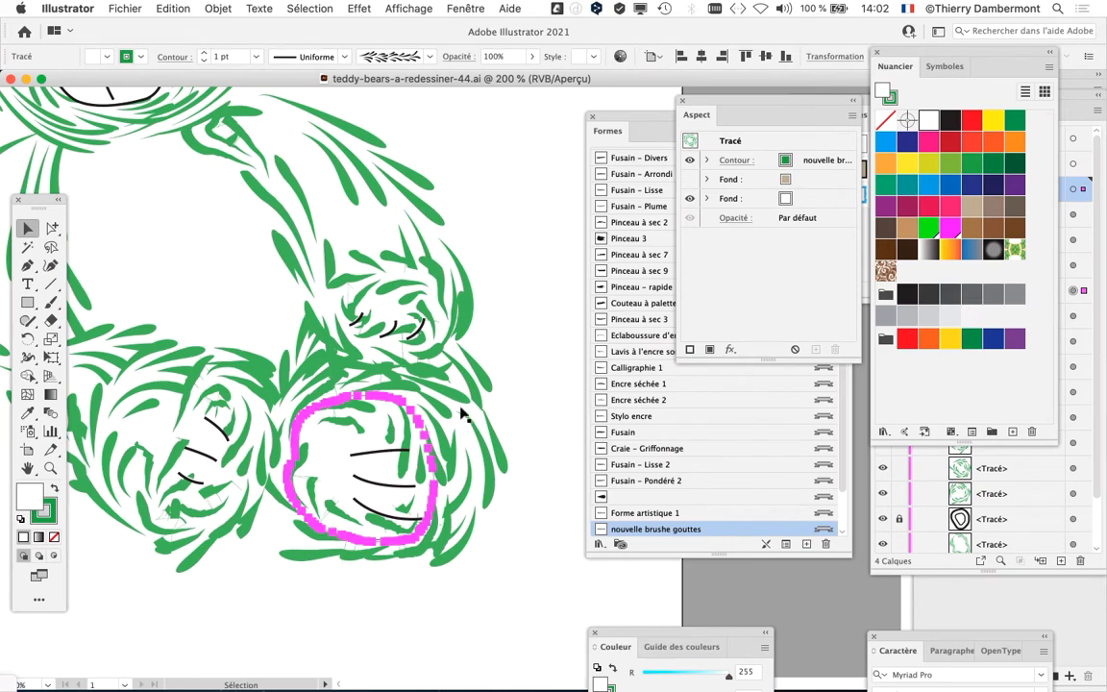
pyautogui.hscroll(-5, 365, 403)
pyautogui.scroll(2, 366, 403)
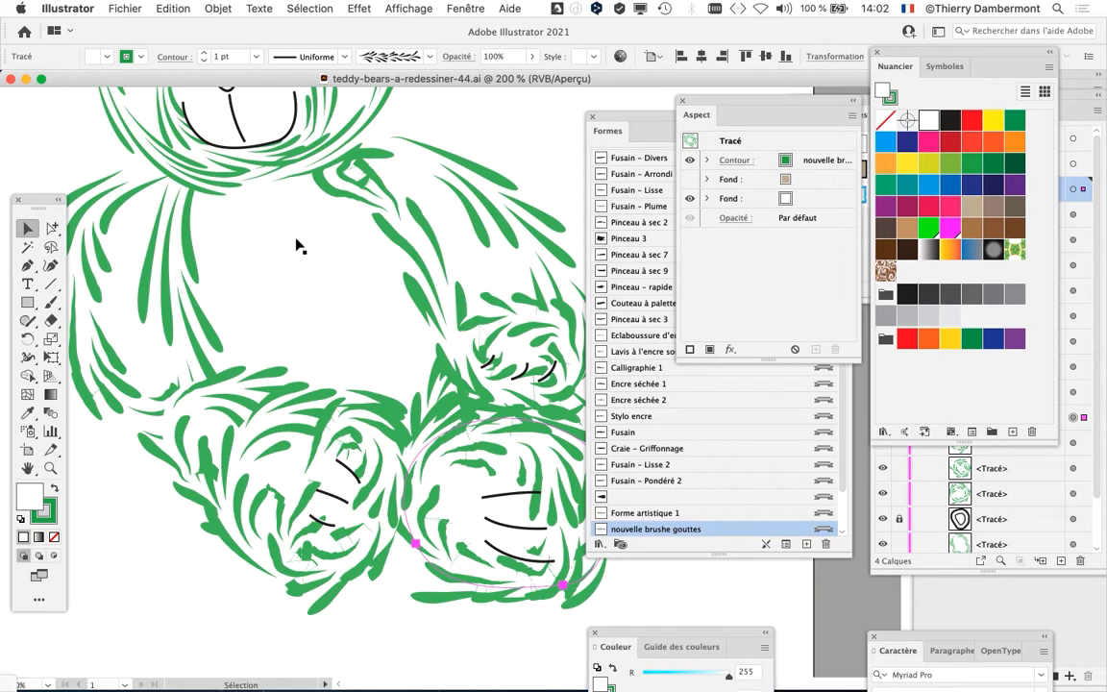
# - Compare the teddy bear artwork in outline and preview display, ending in outline display
pyautogui.press('super')
pyautogui.press('super+y')
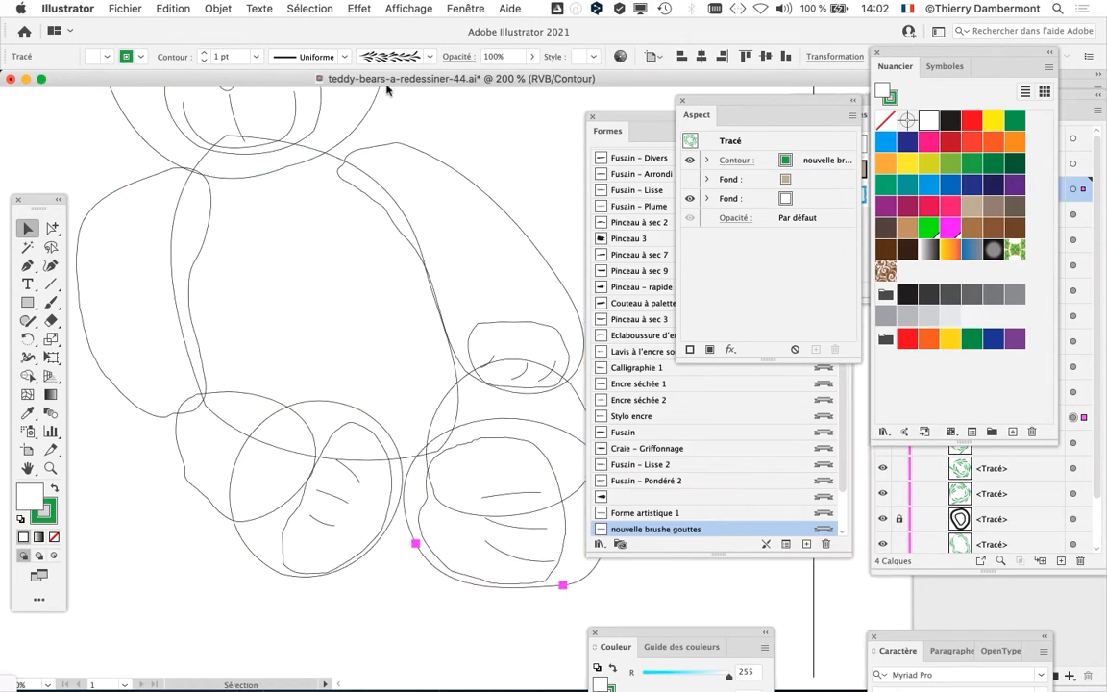
pyautogui.click(400, 5)
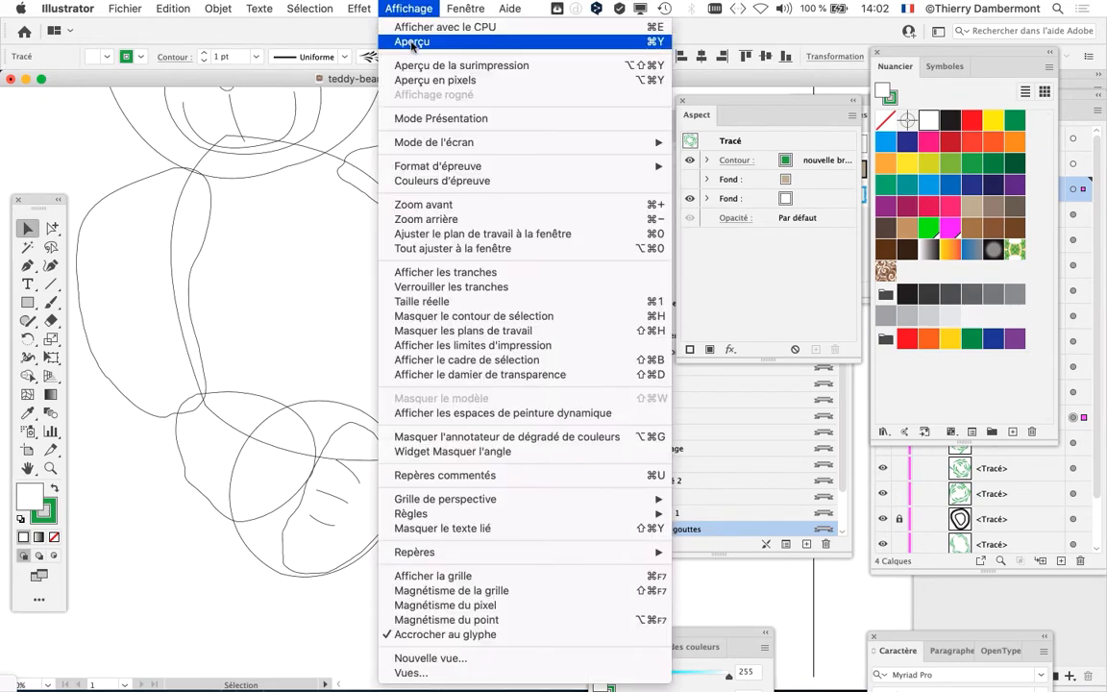
pyautogui.click(385, 41)
pyautogui.click(406, 8)
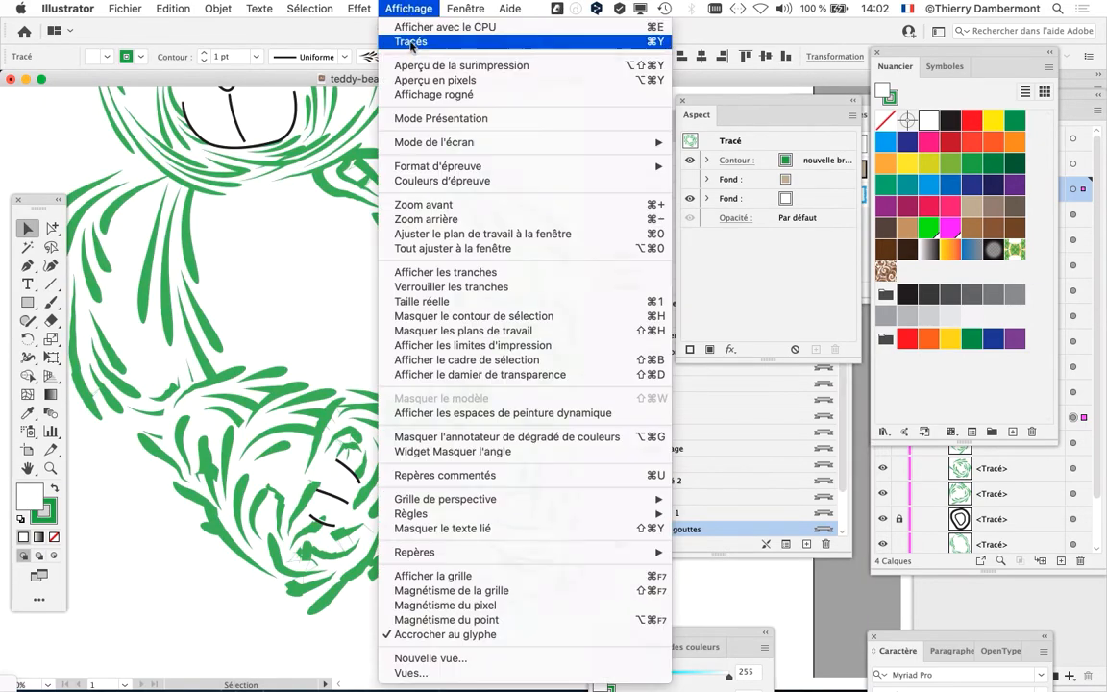
pyautogui.click(404, 41)
# - Examine the paths of both of the bear's arms in outline display, then return to preview with the lowered arm selected
pyautogui.click(426, 161)
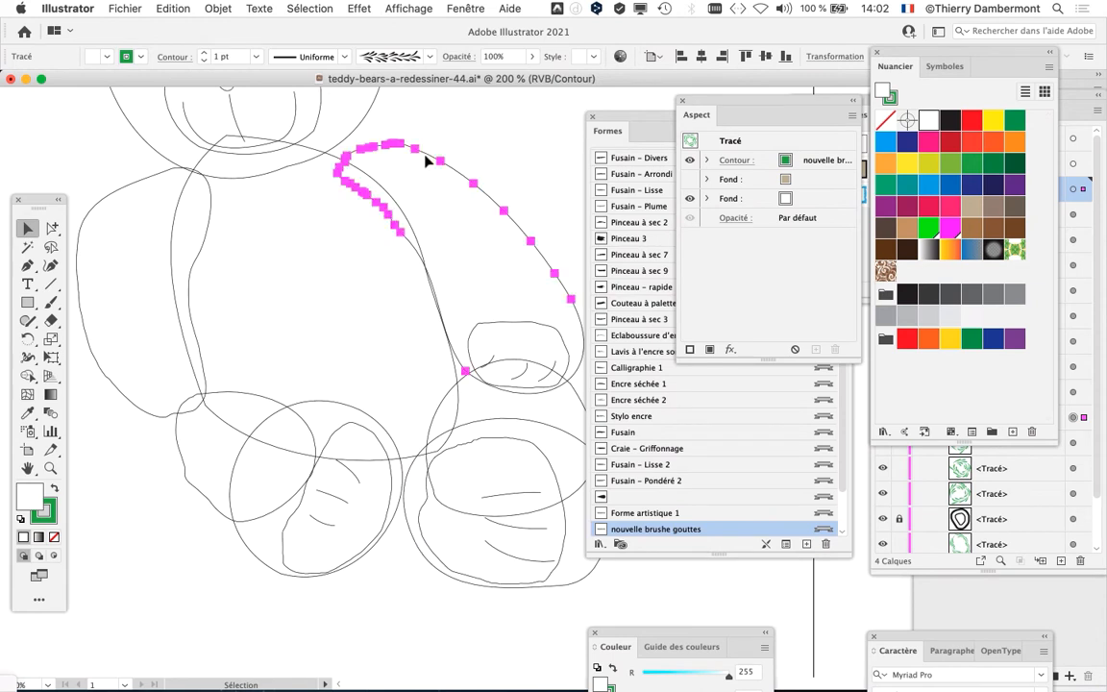
pyautogui.click(175, 197)
pyautogui.click(154, 185)
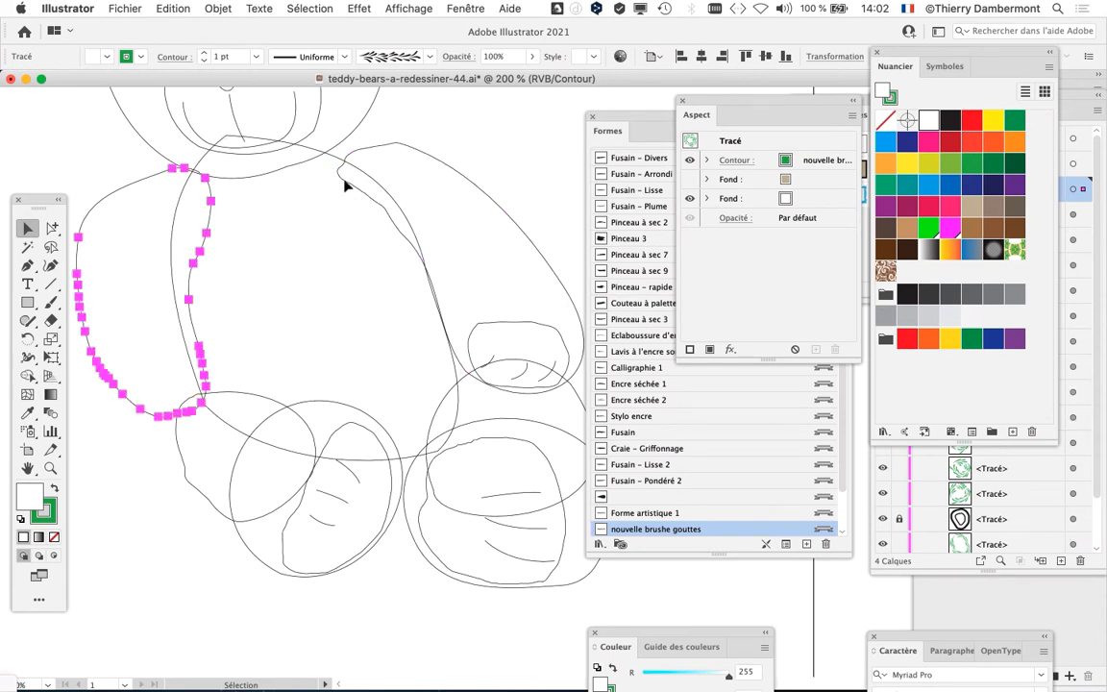
pyautogui.click(480, 187)
pyautogui.moveTo(457, 225); pyautogui.dragTo(277, 257)
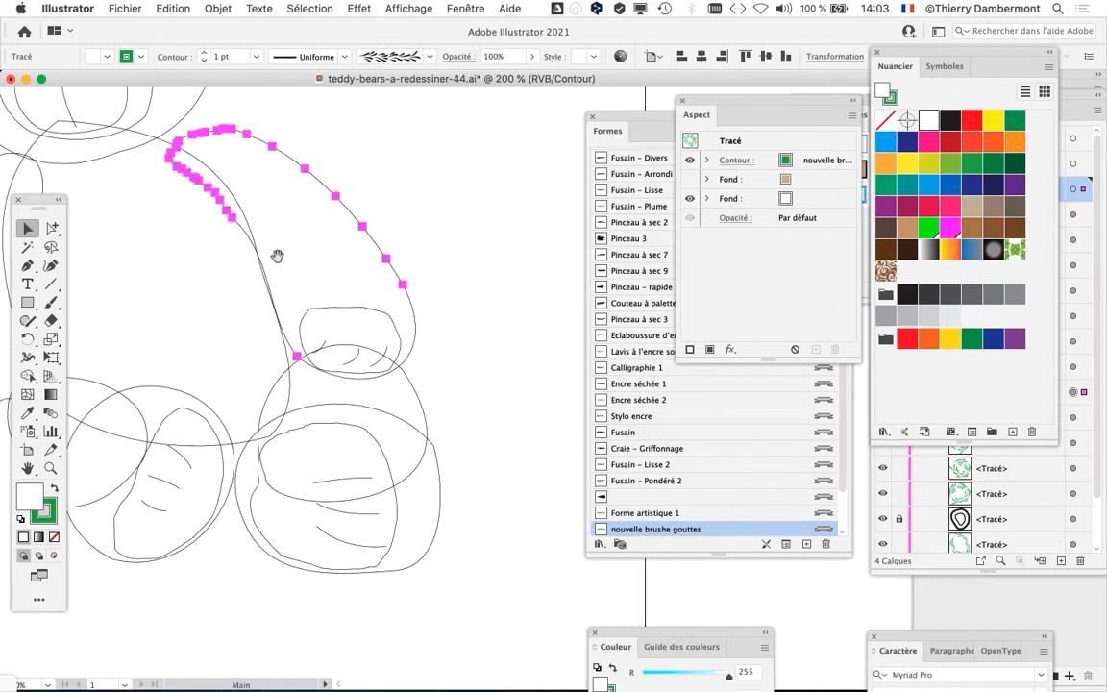
pyautogui.press('super+y')
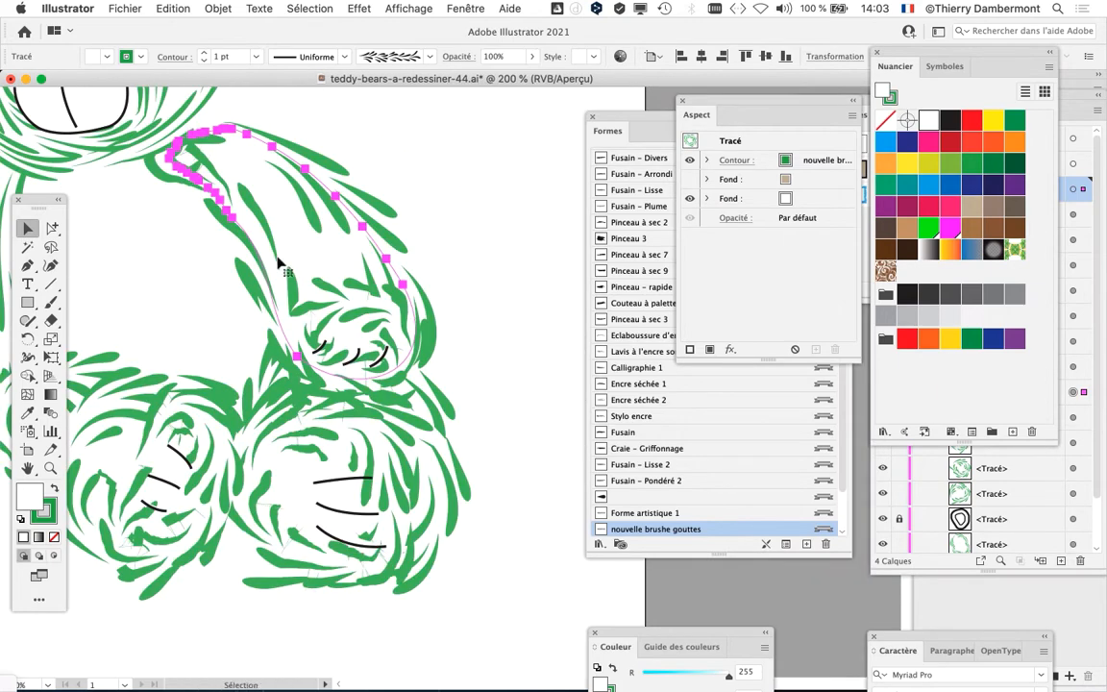
pyautogui.moveTo(329, 265); pyautogui.dragTo(377, 341)
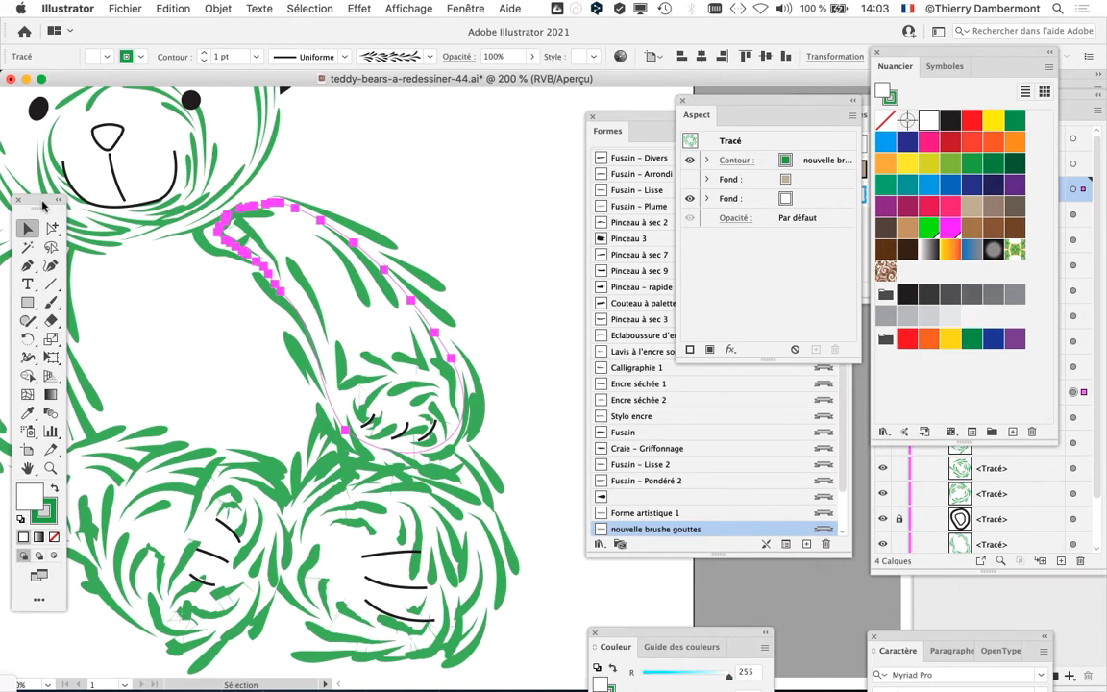
# - Move the toolbox higher, hide the other floating panels and show only the Formes brush panel
pyautogui.moveTo(42, 205); pyautogui.dragTo(51, 98)
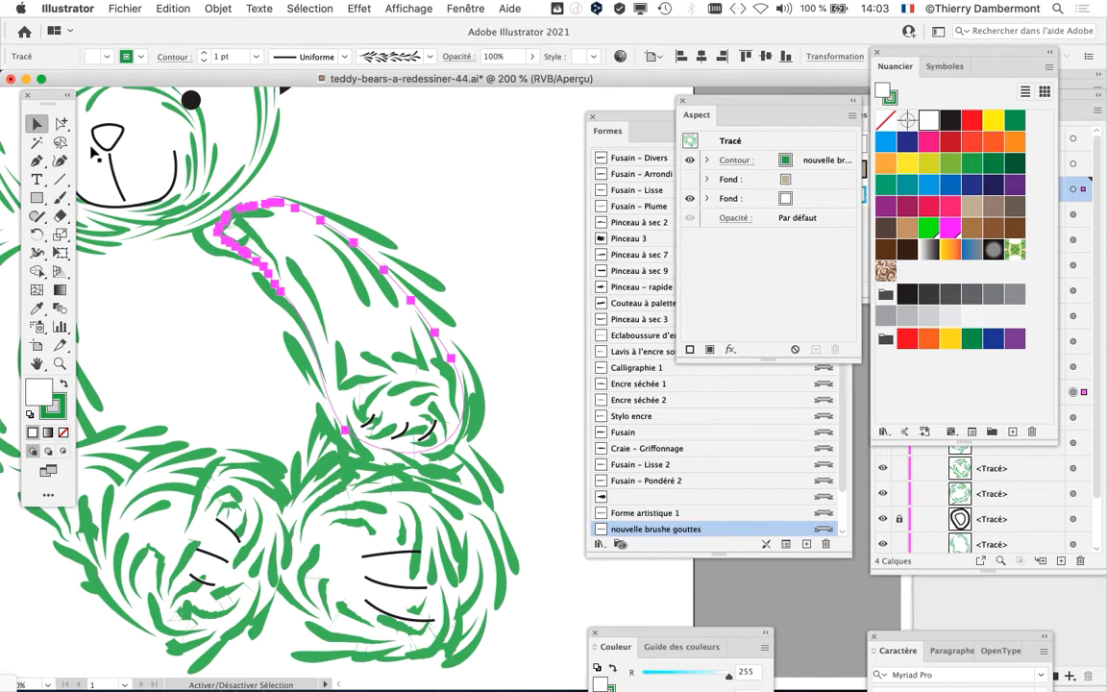
pyautogui.hotkey('shift', 'Tab')
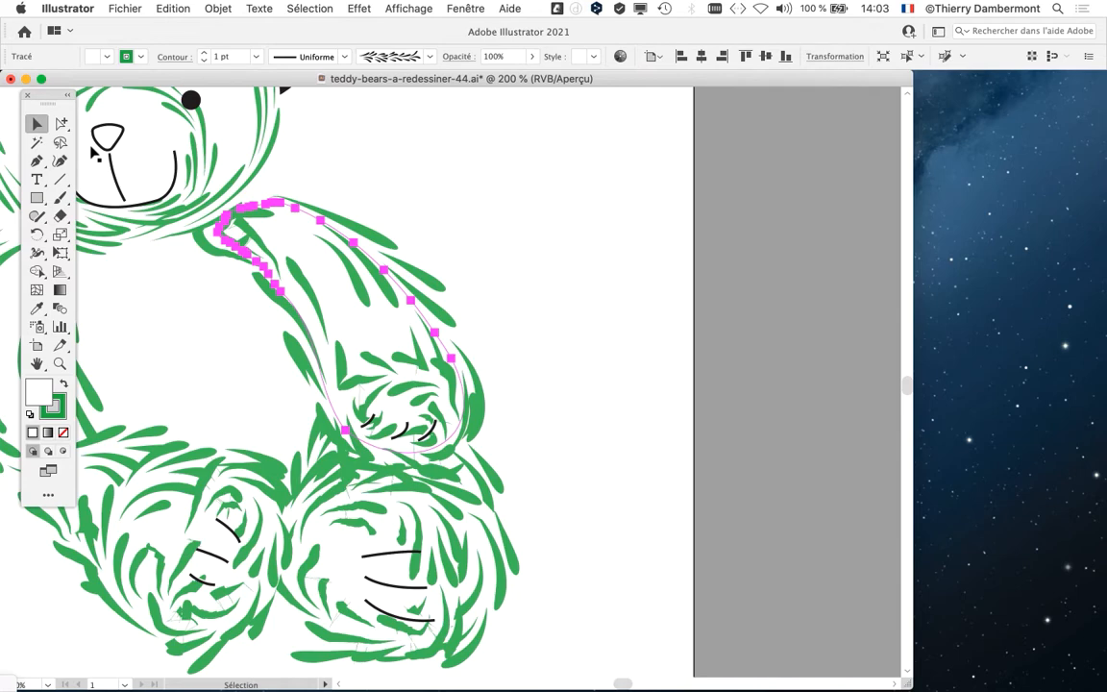
pyautogui.click(466, 8)
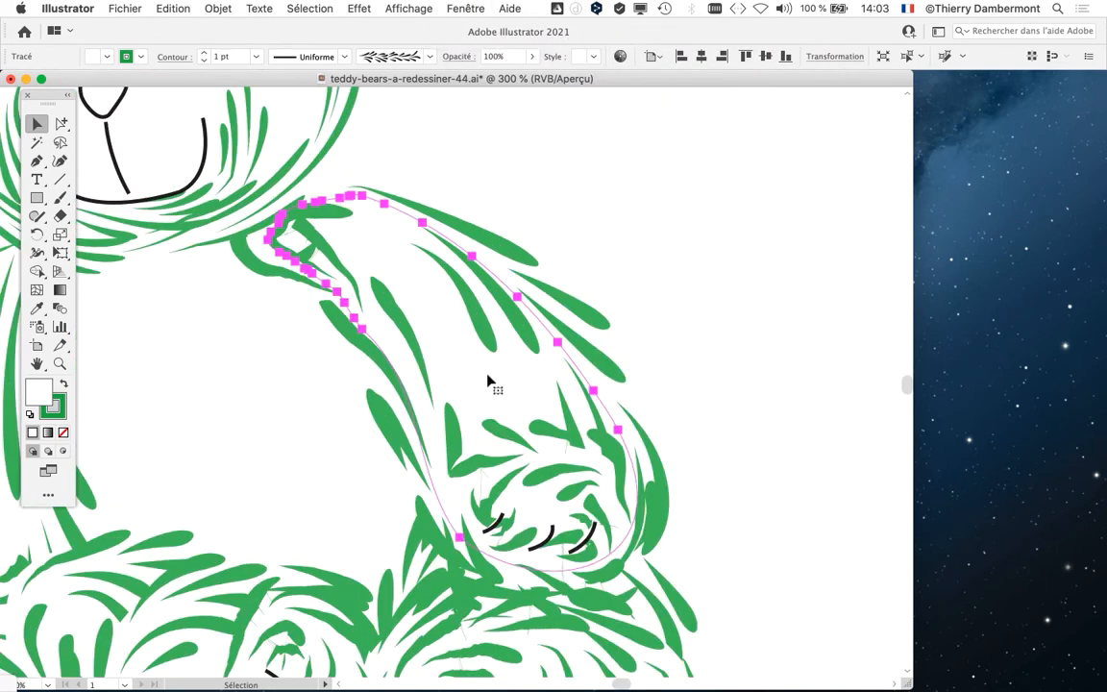
pyautogui.click(460, 8)
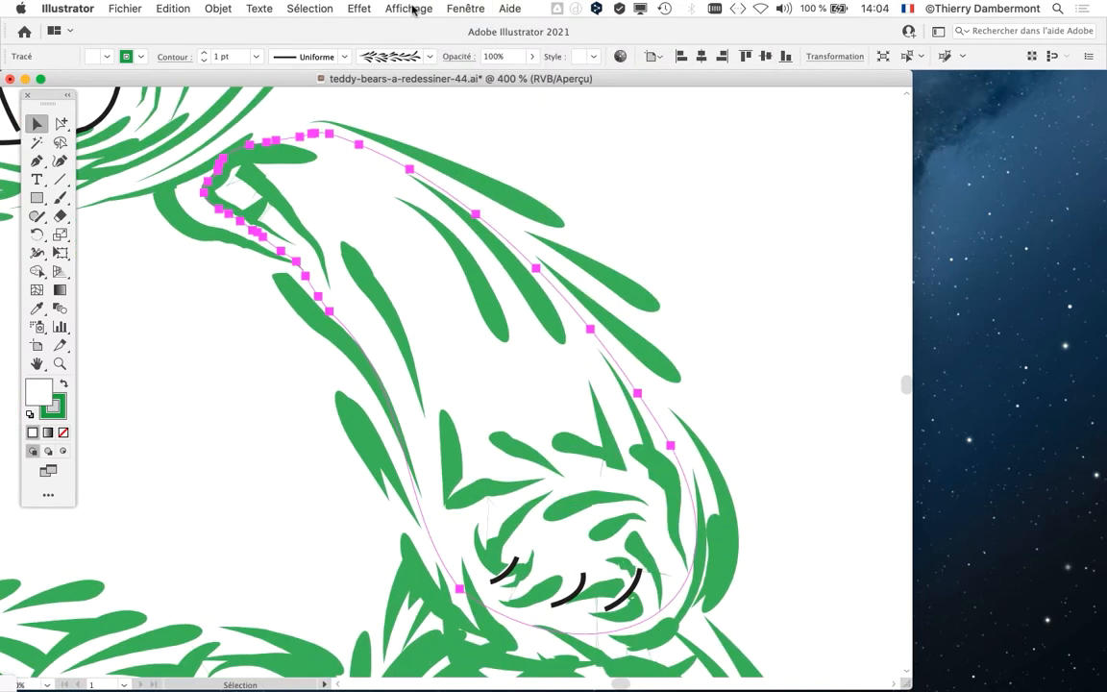
pyautogui.click(465, 7)
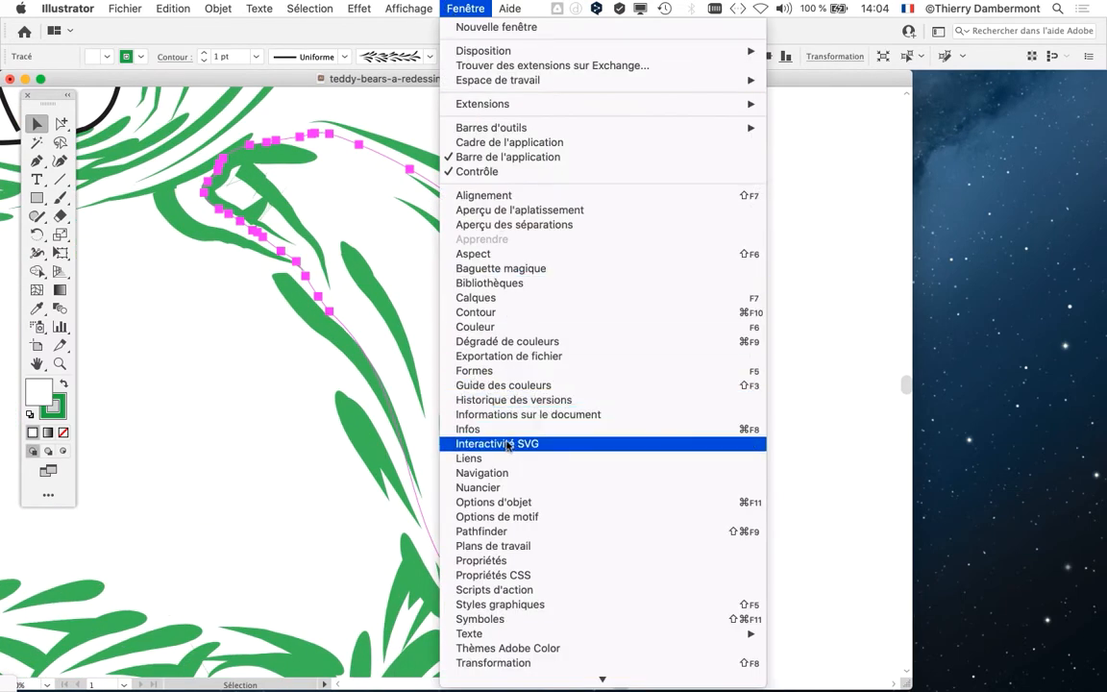
pyautogui.click(459, 370)
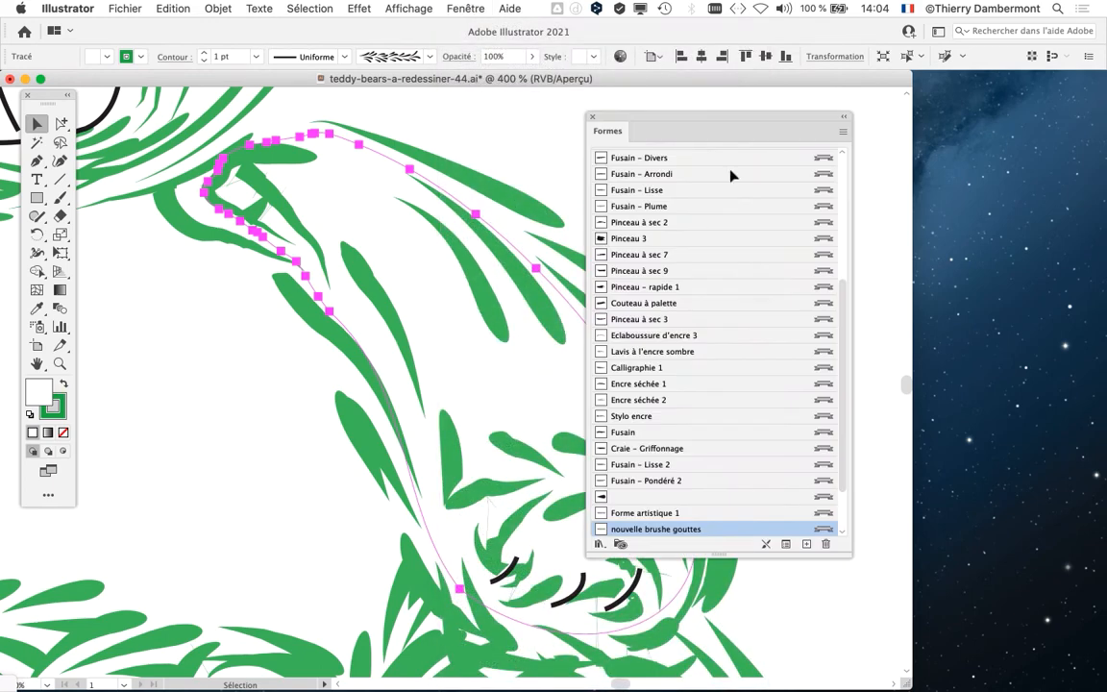
# - Enlarge the Formes brush panel to list more brushes and reposition it beside the bear's arm
pyautogui.moveTo(675, 118)
pyautogui.mouseDown()
pyautogui.moveTo(795, 111)
pyautogui.moveTo(787, 107)
pyautogui.mouseUp()
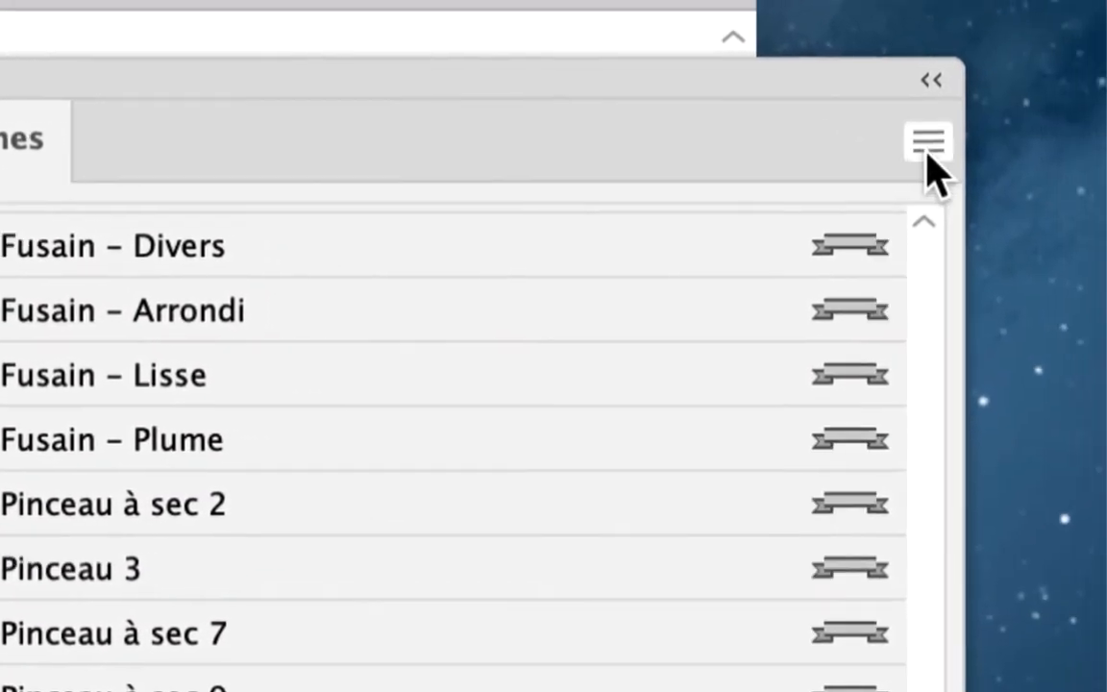
pyautogui.click(1070, 147)
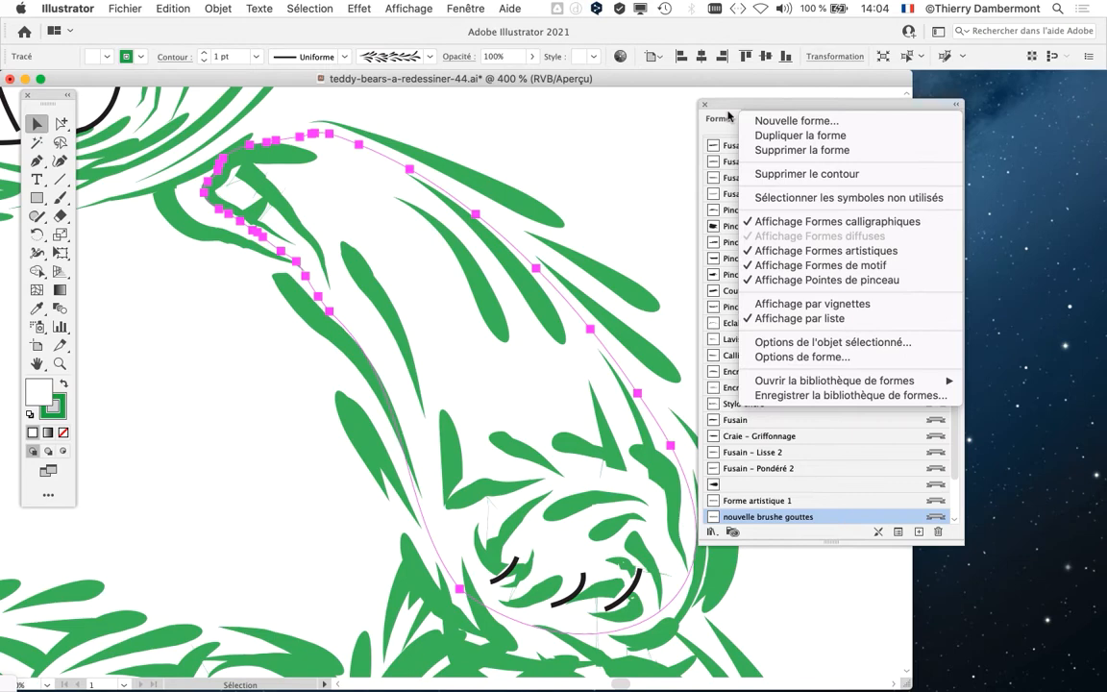
pyautogui.click(724, 103)
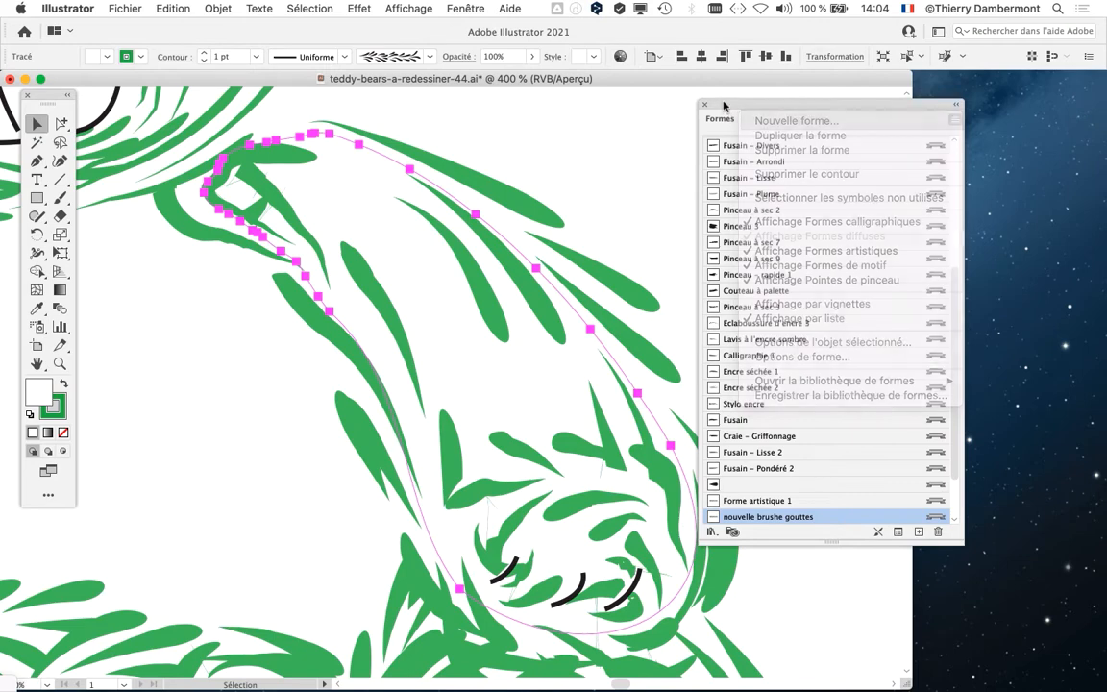
pyautogui.moveTo(724, 104); pyautogui.dragTo(585, 33)
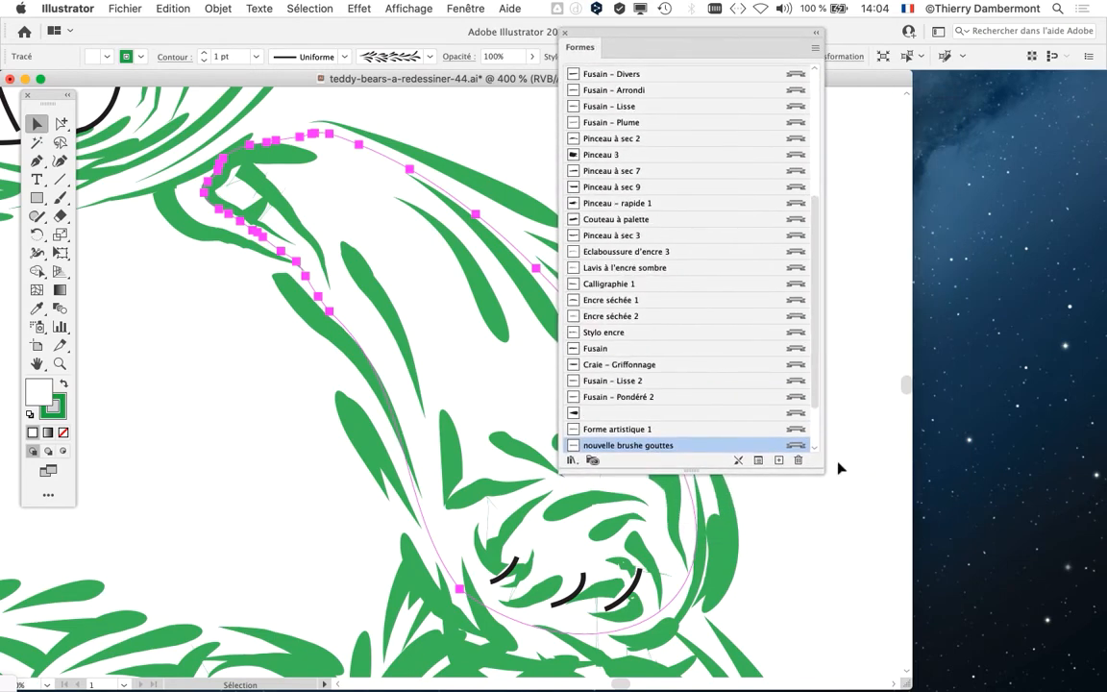
pyautogui.moveTo(822, 472)
pyautogui.mouseDown()
pyautogui.moveTo(834, 621)
pyautogui.moveTo(849, 646)
pyautogui.mouseUp()
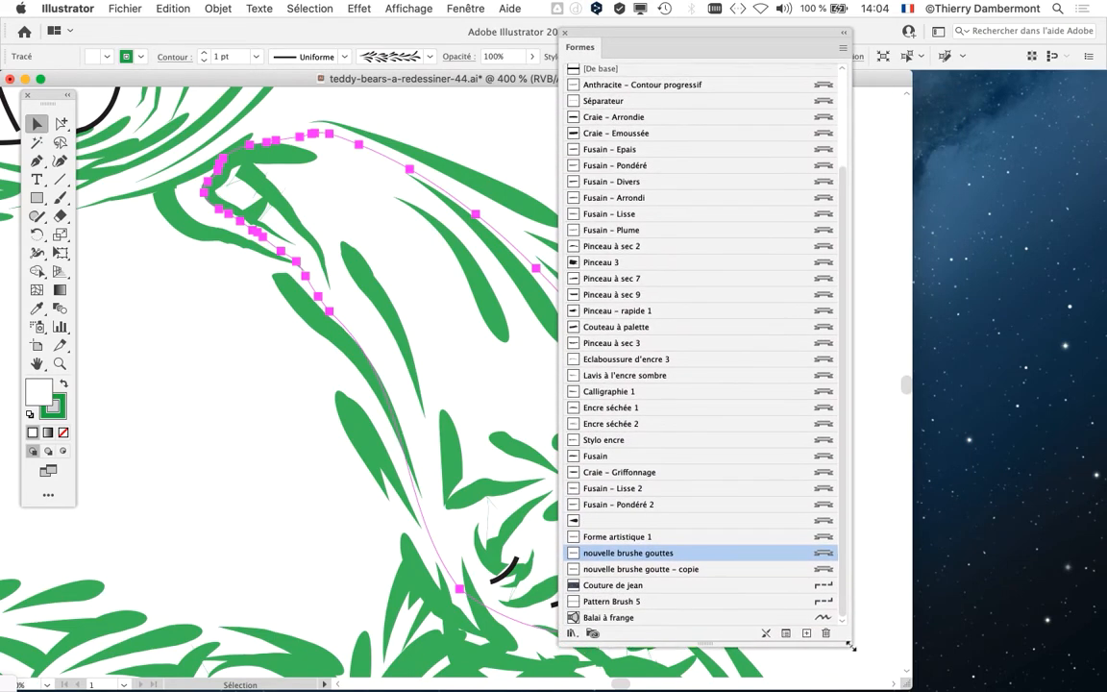
pyautogui.moveTo(570, 34); pyautogui.dragTo(736, 15)
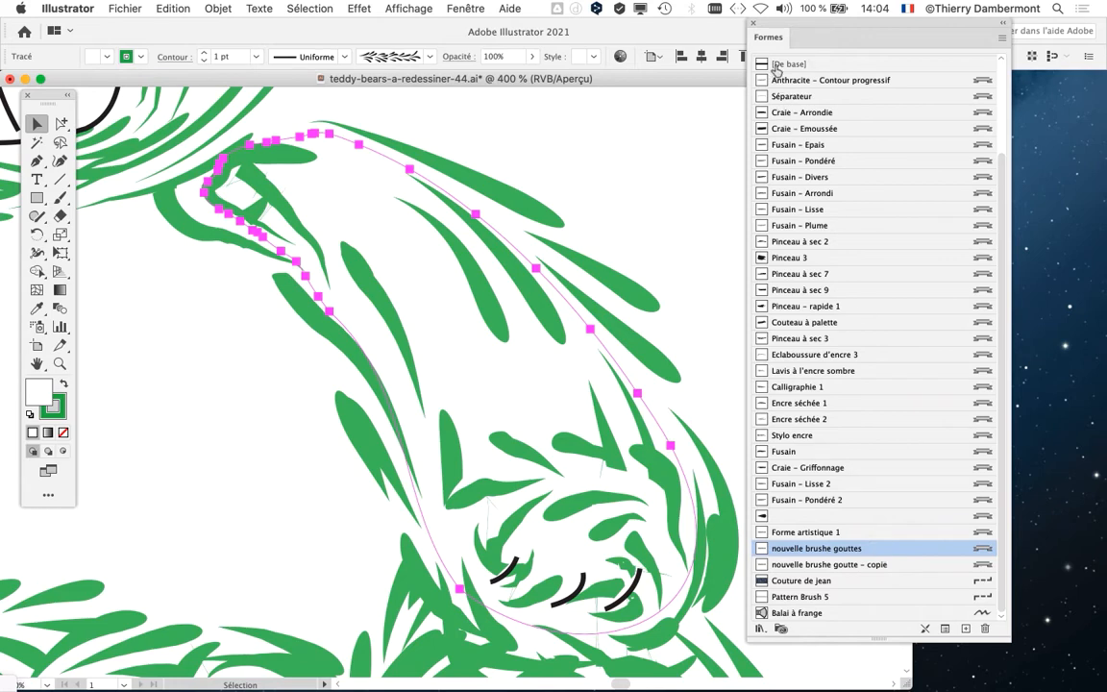
pyautogui.moveTo(773, 33); pyautogui.dragTo(651, 161)
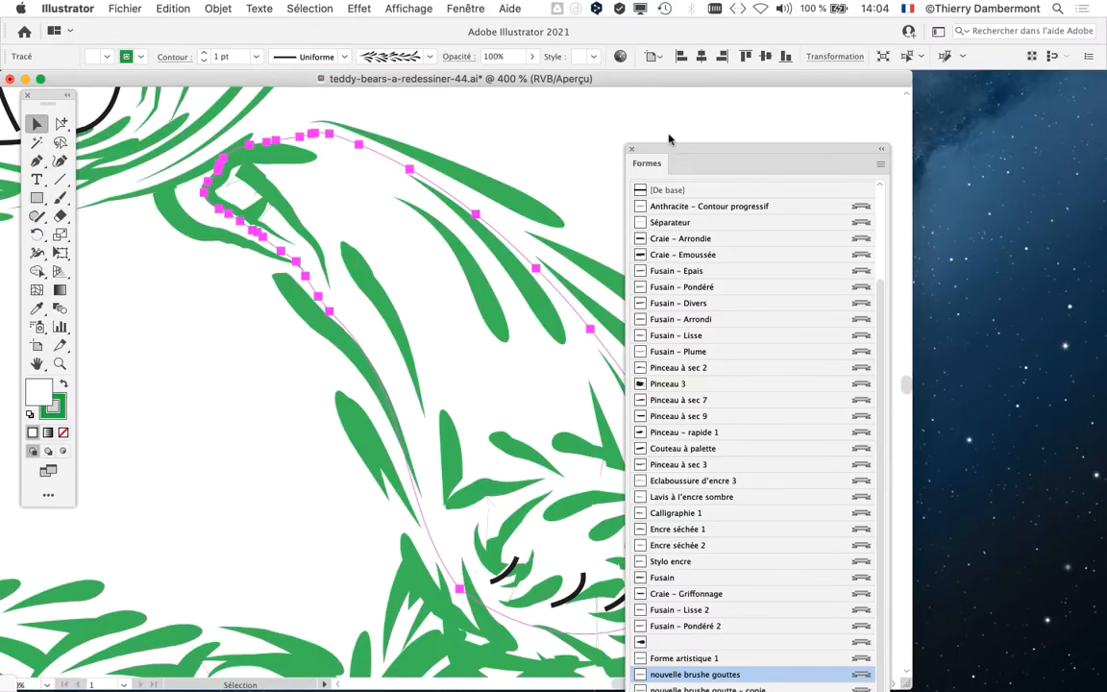
pyautogui.moveTo(687, 139); pyautogui.dragTo(662, 37)
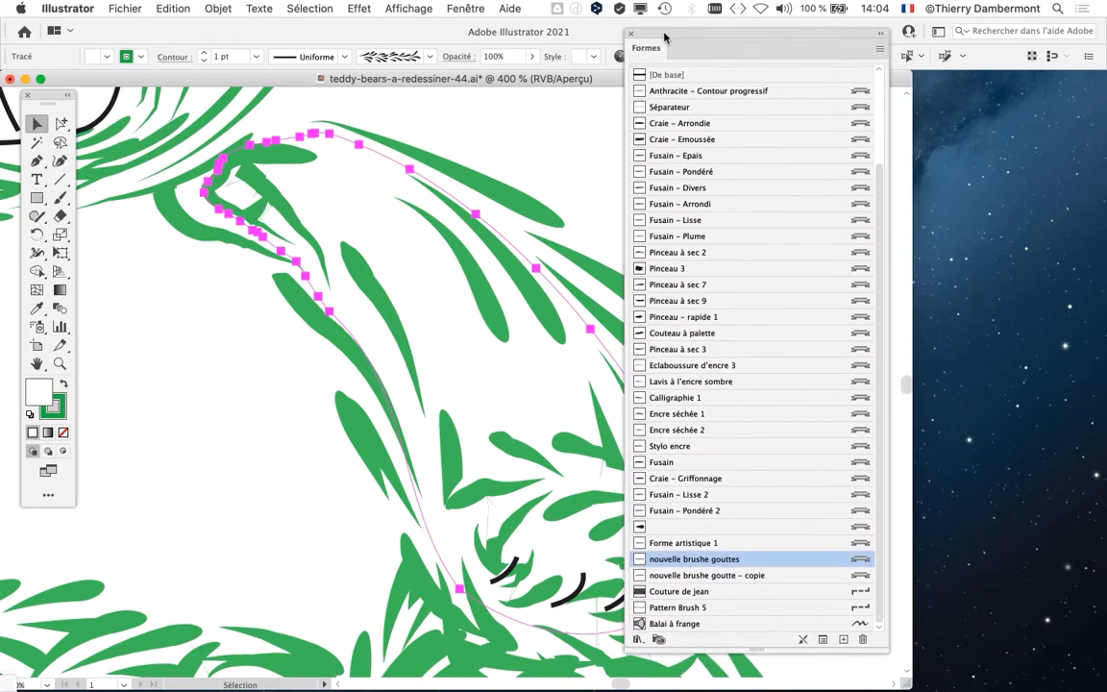
# - Move the brush panel clear of the bear, switch to outline display and select the bear's head outline
pyautogui.press('a')
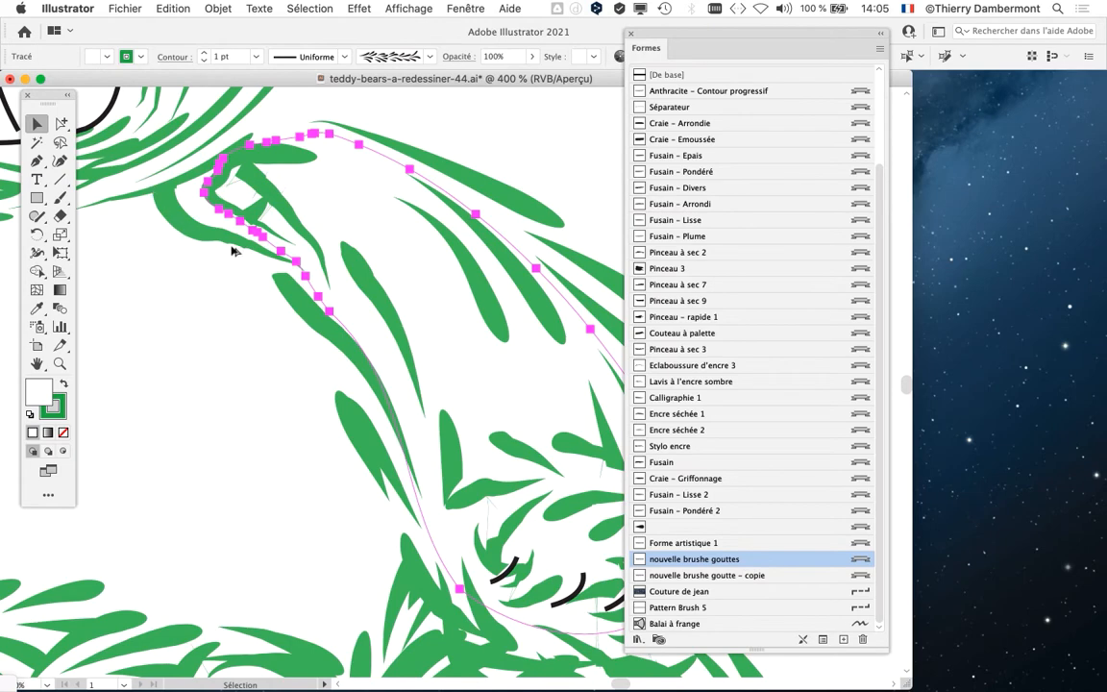
pyautogui.scroll(-2, 233, 250)
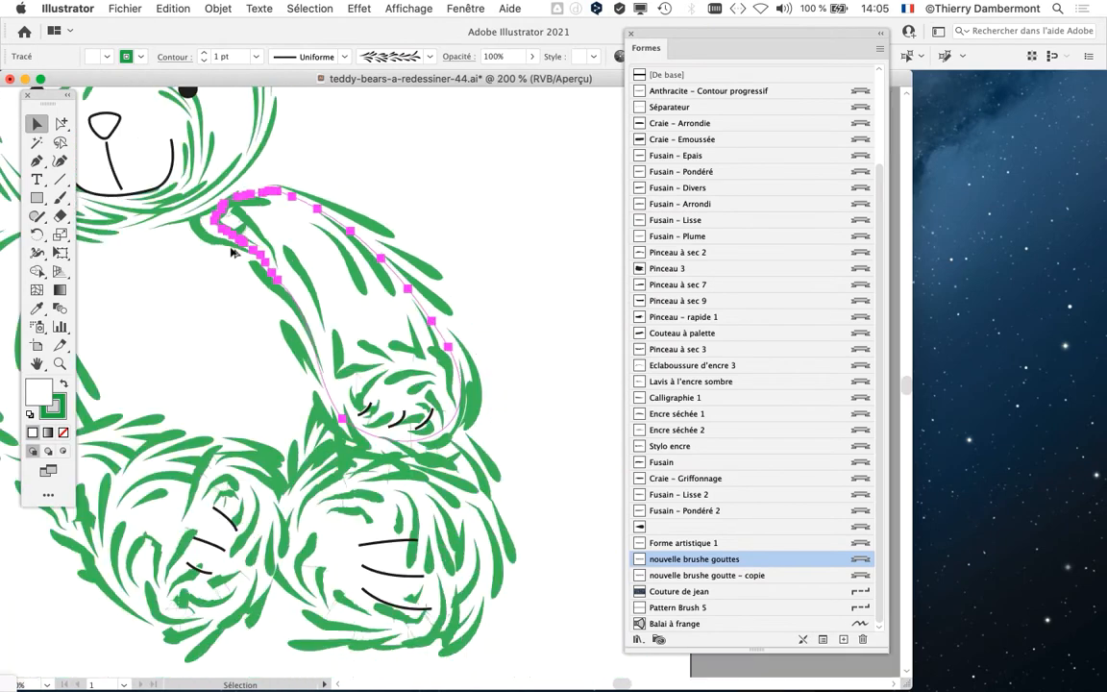
pyautogui.moveTo(230, 253); pyautogui.dragTo(427, 456)
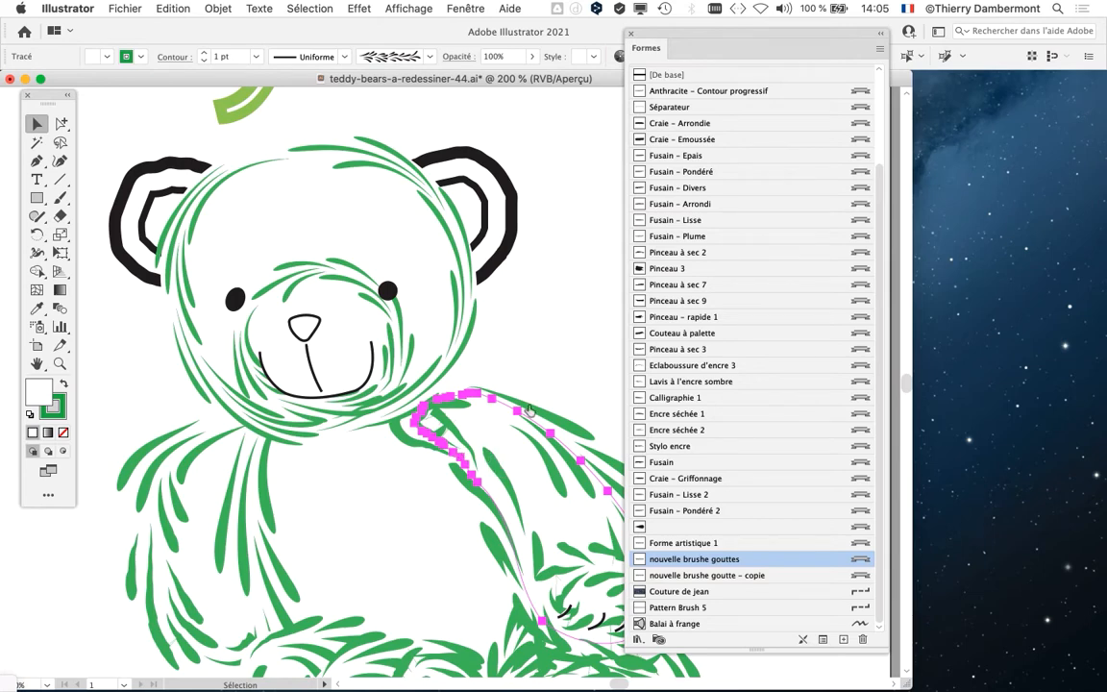
pyautogui.moveTo(675, 44); pyautogui.dragTo(701, 36)
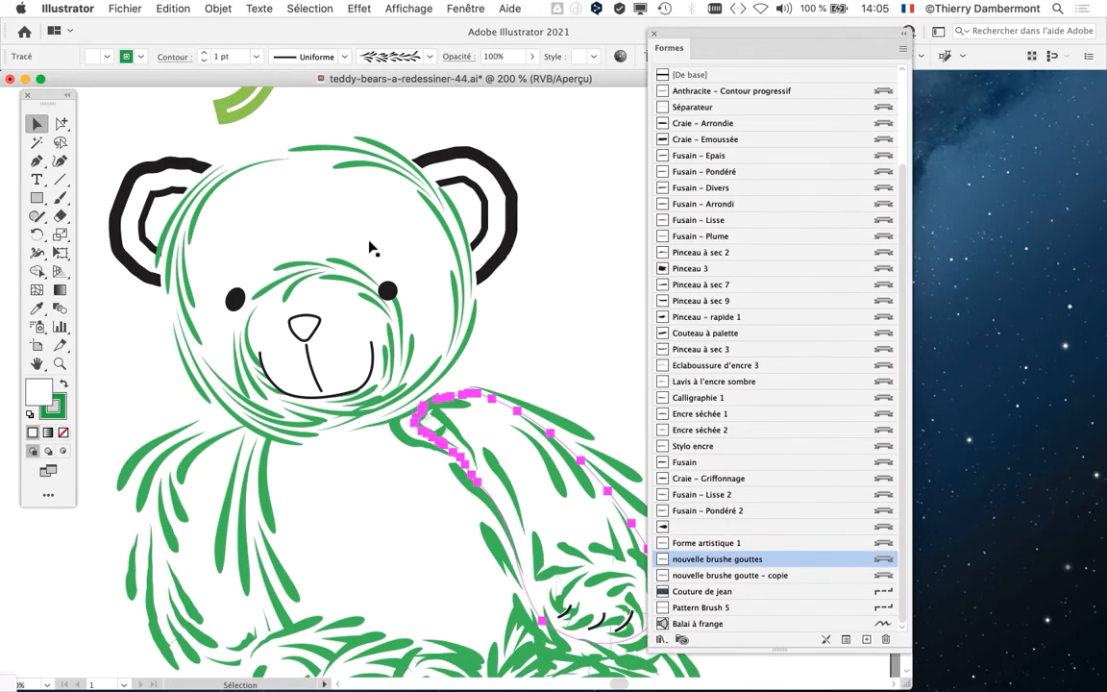
pyautogui.press('super+y')
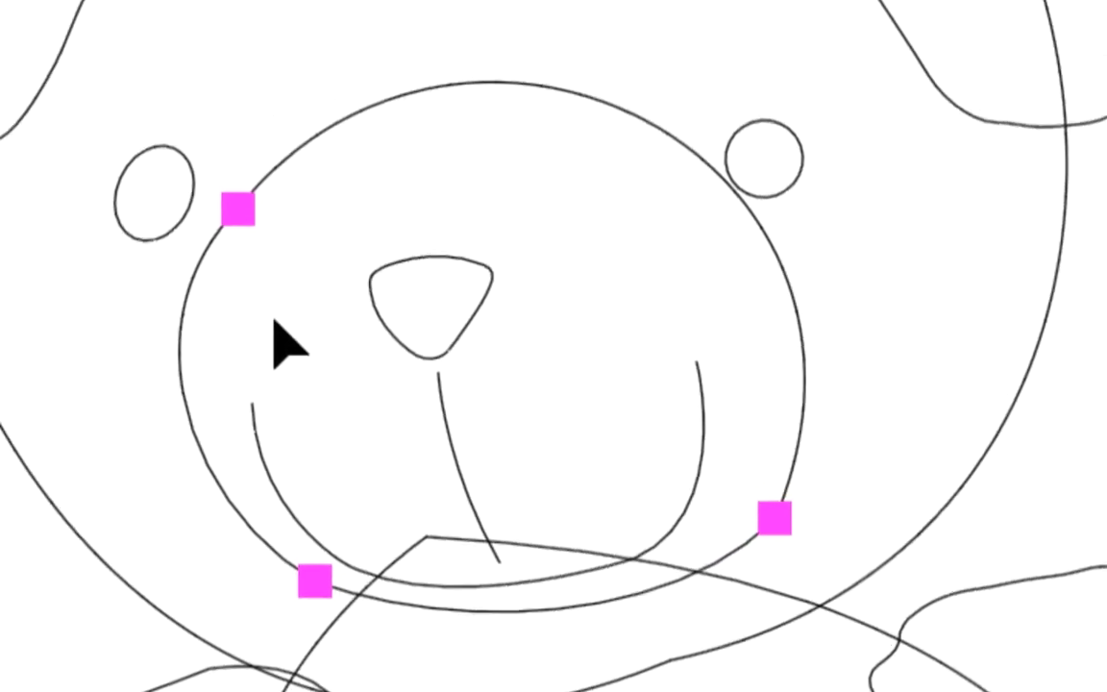
pyautogui.click(292, 185)
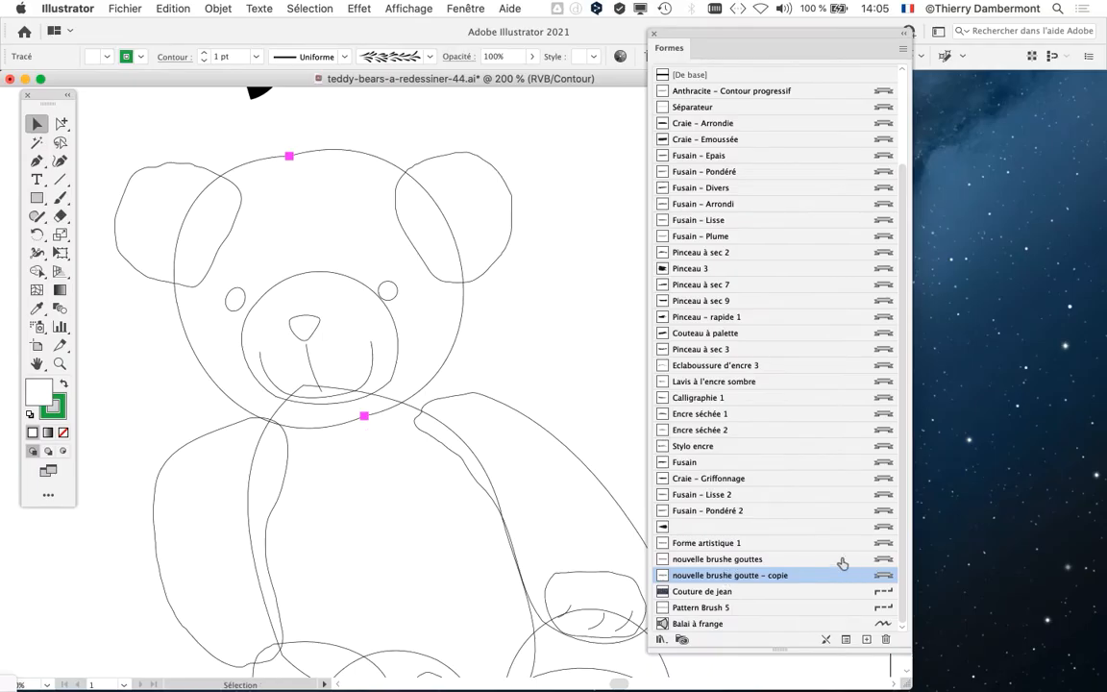
# - Shorten and widen the Formes brush panel and check the art brush options of "nouvelle brushe goutte – copie"
pyautogui.moveTo(904, 650)
pyautogui.mouseDown()
pyautogui.moveTo(978, 461)
pyautogui.moveTo(982, 474)
pyautogui.mouseUp()
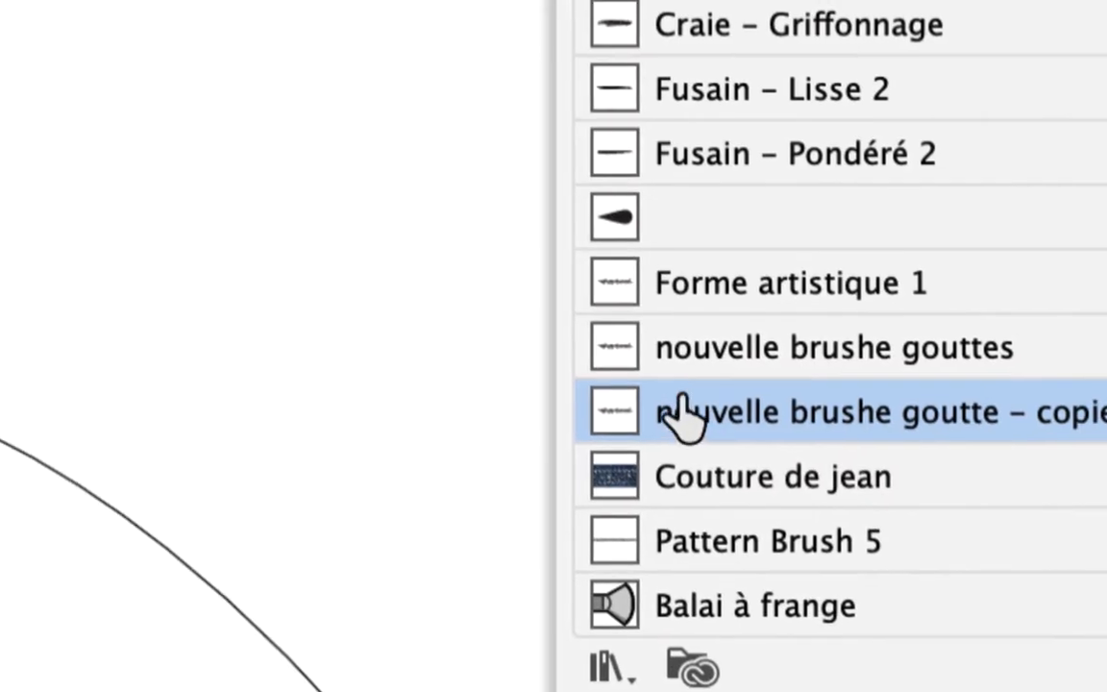
pyautogui.doubleClick(620, 411)
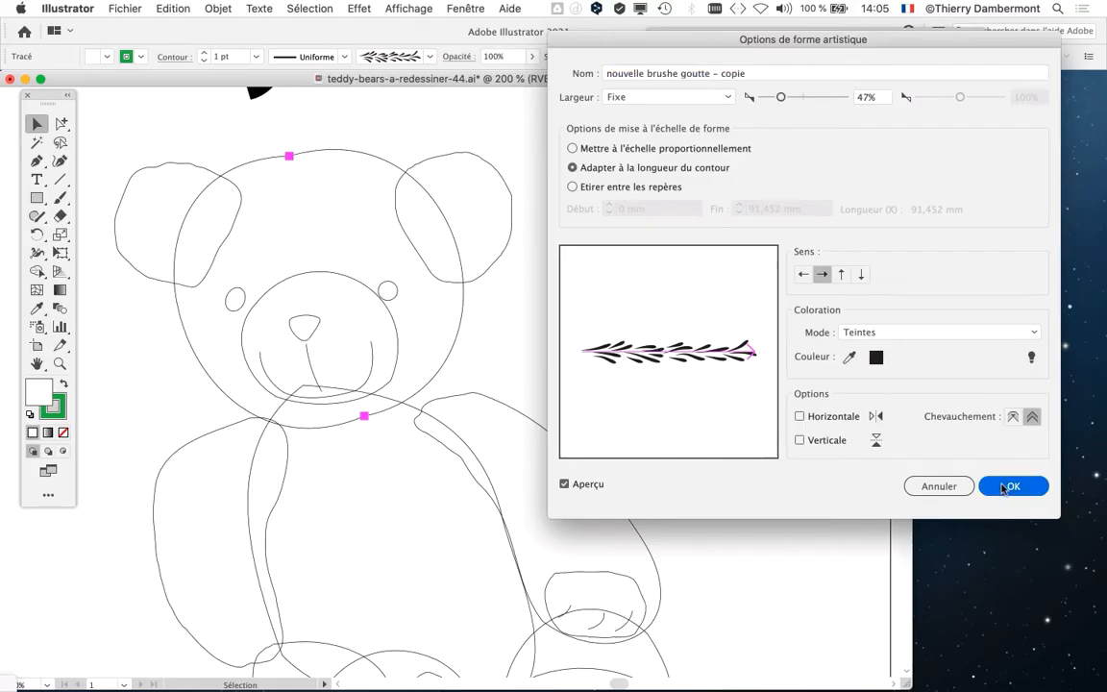
pyautogui.click(1012, 485)
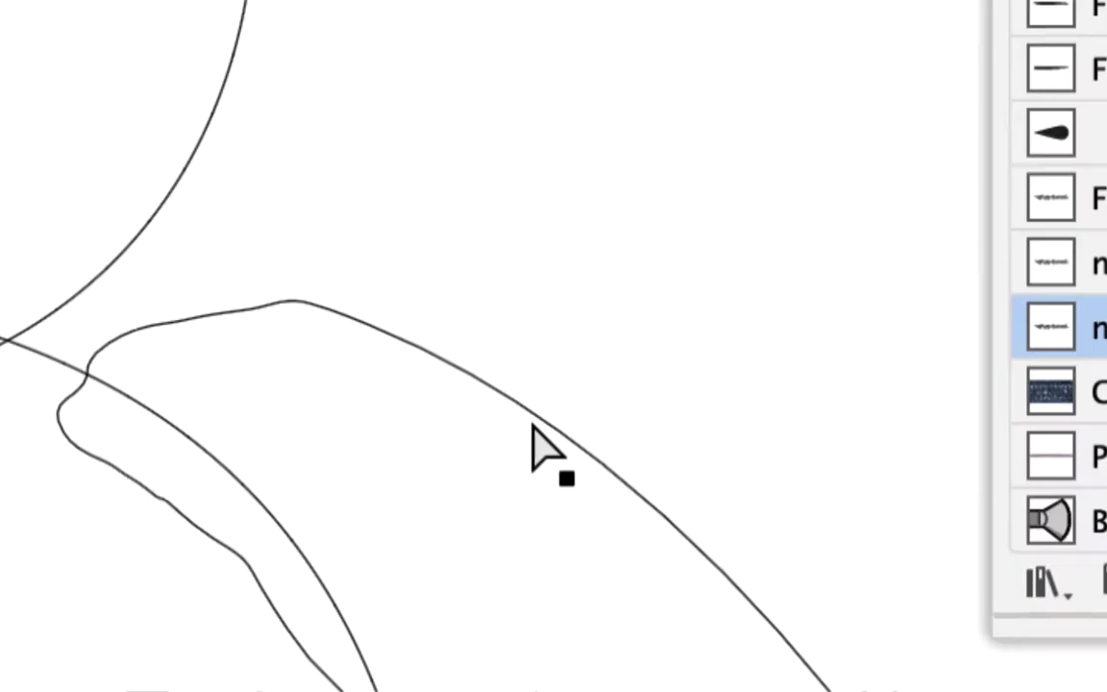
# - Select the outline of the bear's lowered arm and check the width setting of its "nouvelle brushe gouttes" art brush
pyautogui.press('v')
pyautogui.click(534, 427)
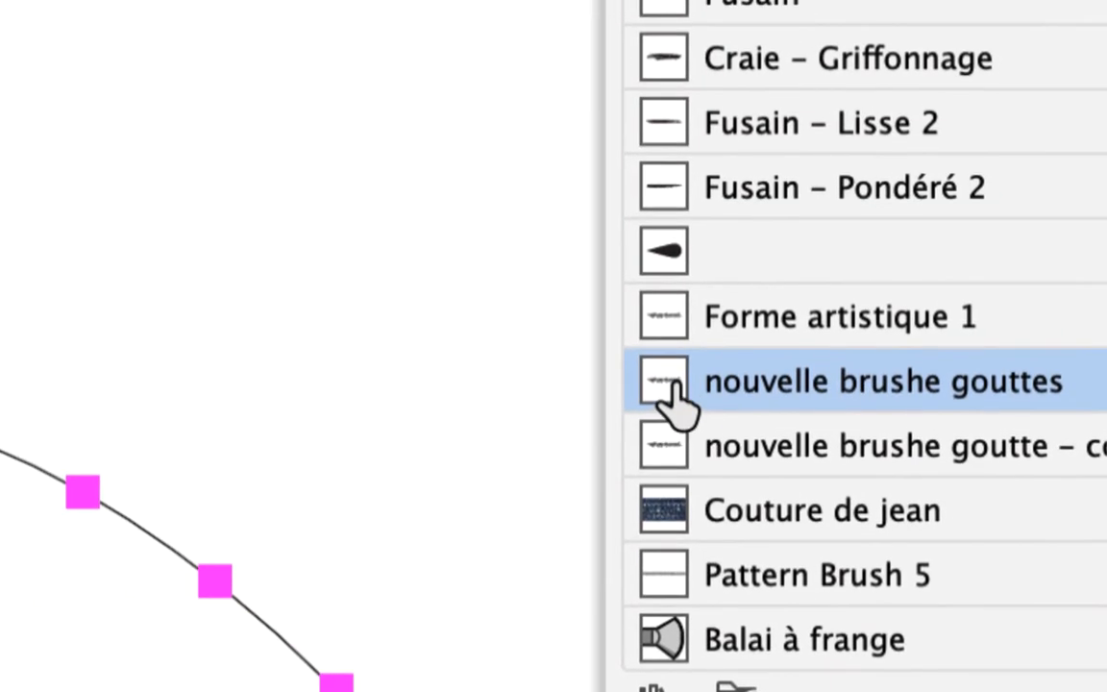
pyautogui.doubleClick(673, 389)
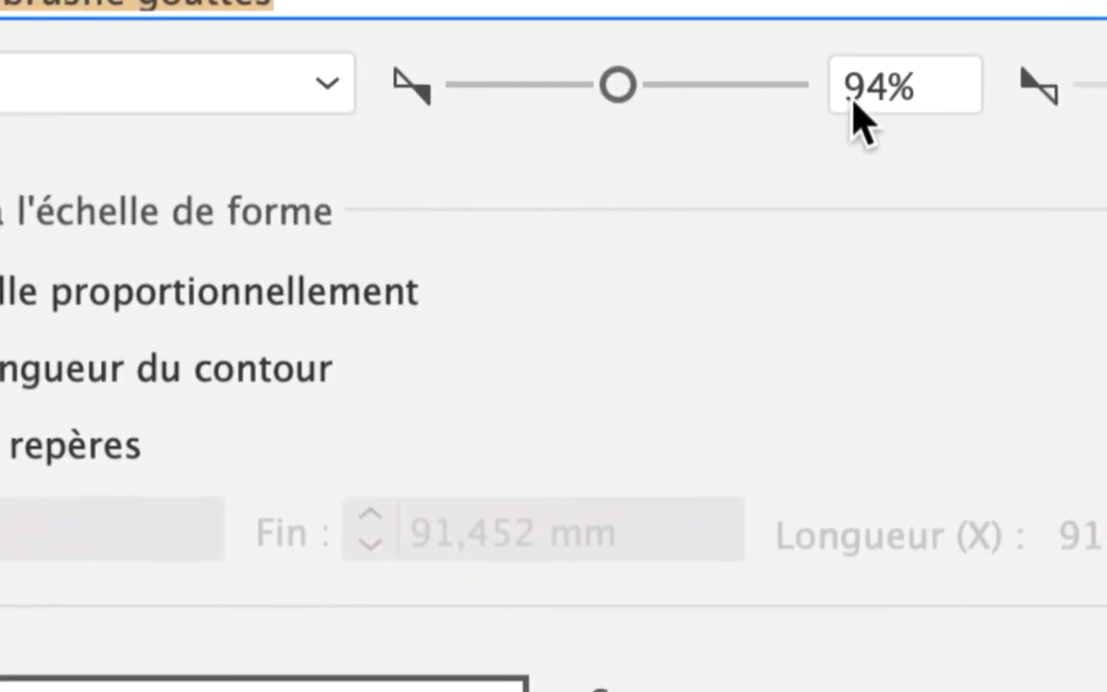
pyautogui.moveTo(1034, 73); pyautogui.dragTo(966, 65)
pyautogui.moveTo(858, 108); pyautogui.dragTo(798, 102)
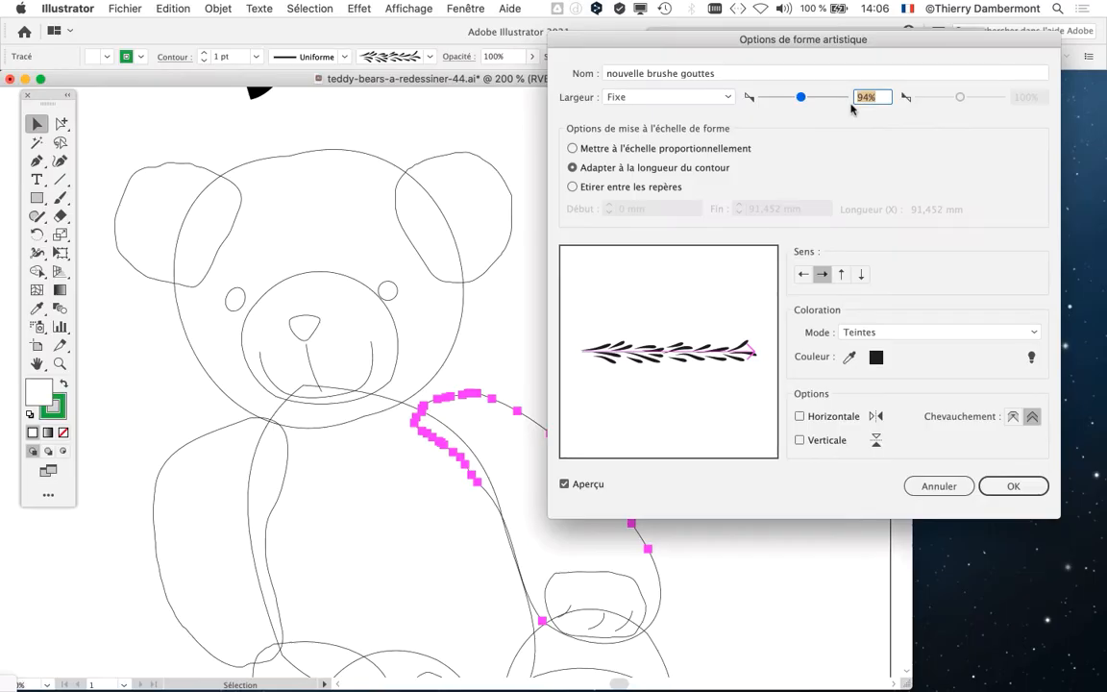
pyautogui.click(992, 486)
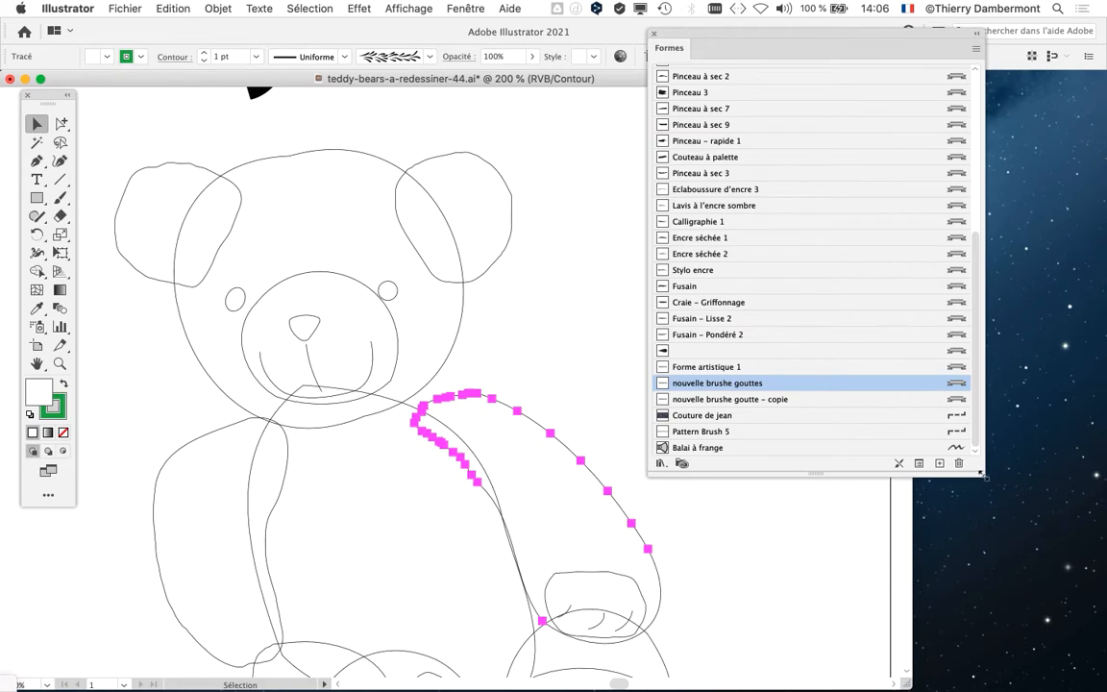
# - Narrow the Formes brush panel, move it clear of the bear and return the drawing to preview display
pyautogui.moveTo(982, 473); pyautogui.dragTo(919, 465)
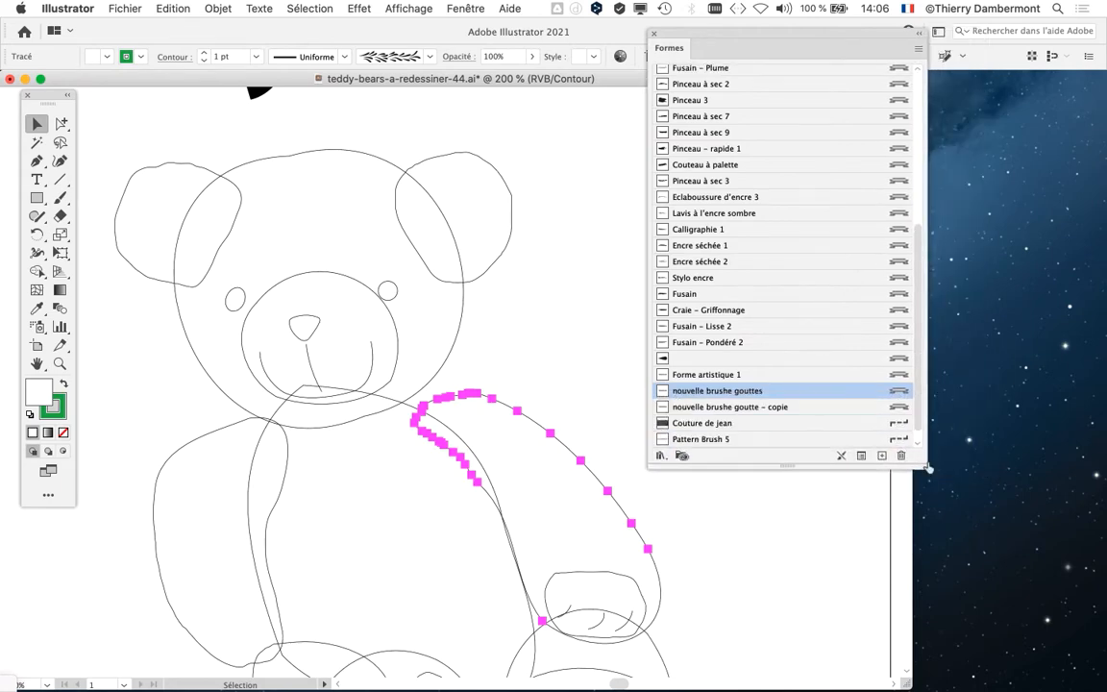
pyautogui.moveTo(735, 40); pyautogui.dragTo(850, 121)
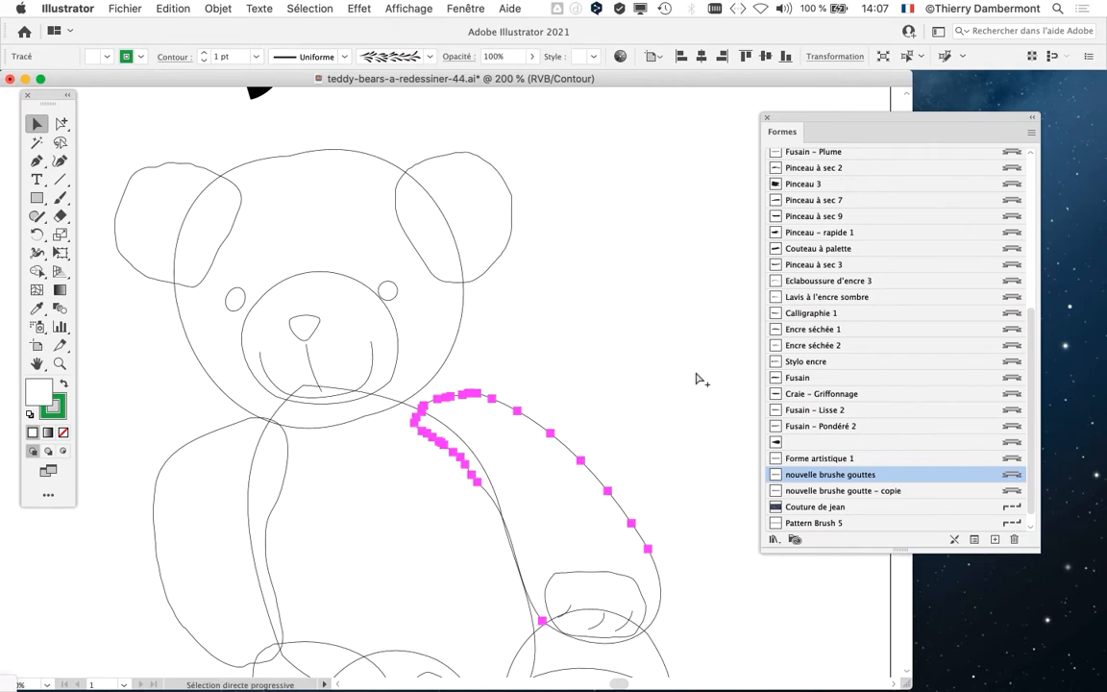
pyautogui.press('super+y')
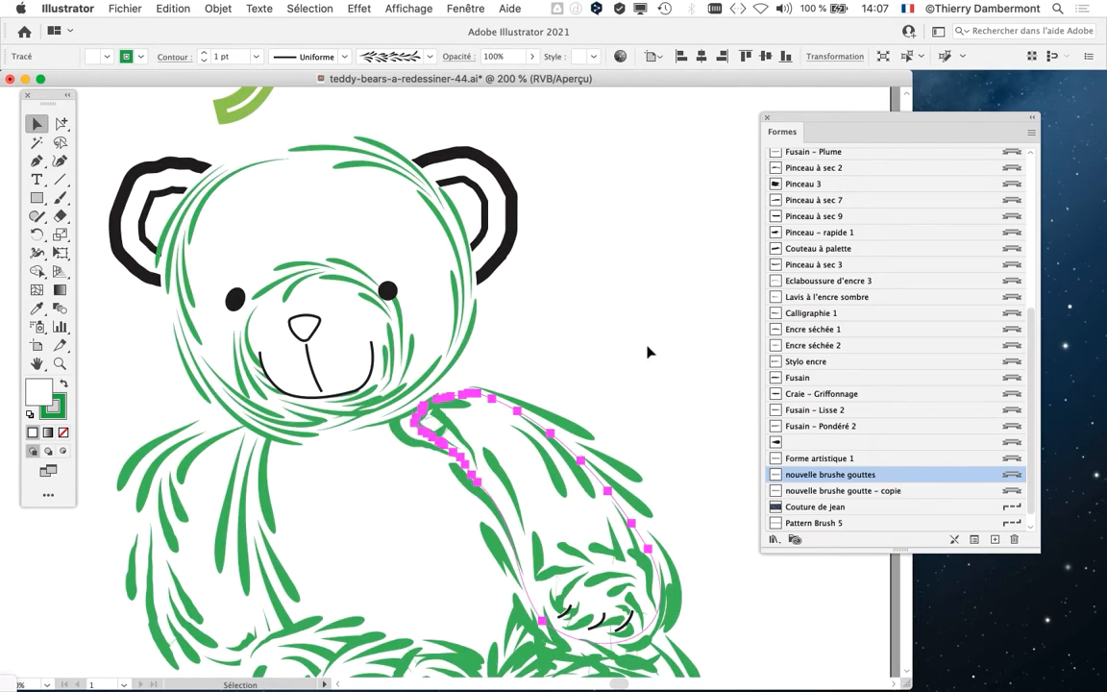
pyautogui.moveTo(803, 116); pyautogui.dragTo(782, 85)
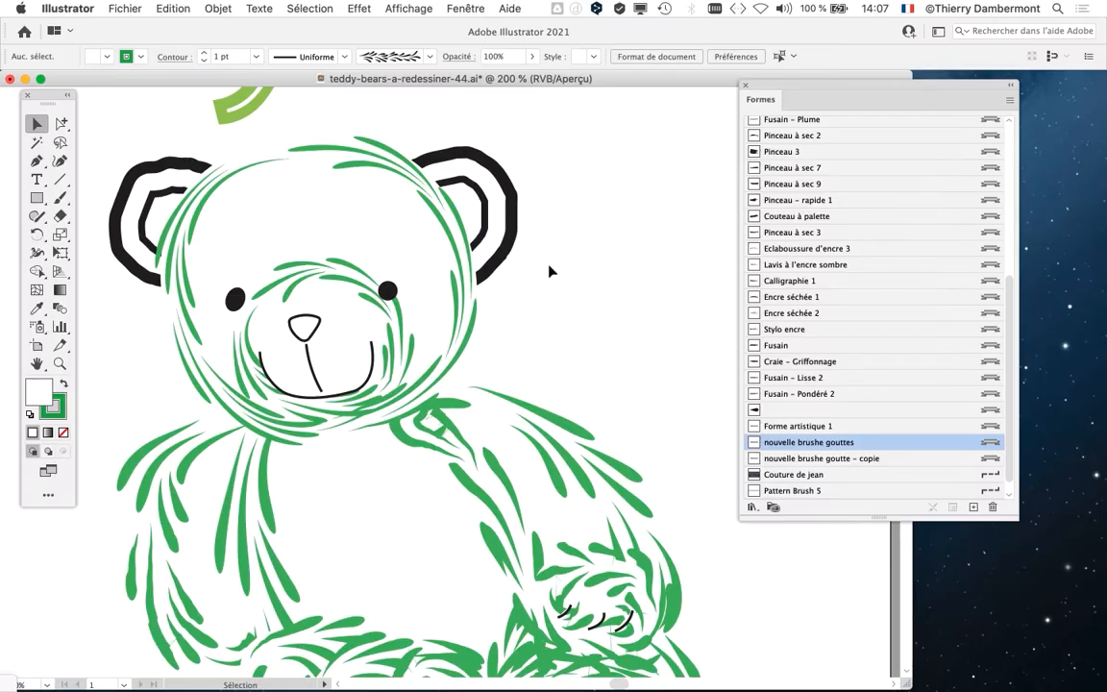
# - Delete the brush "nouvelle brushe goutte – copie" with nothing selected, choosing to expand the strokes that use it
pyautogui.scroll(-1, 611, 444)
pyautogui.moveTo(541, 451); pyautogui.dragTo(441, 325)
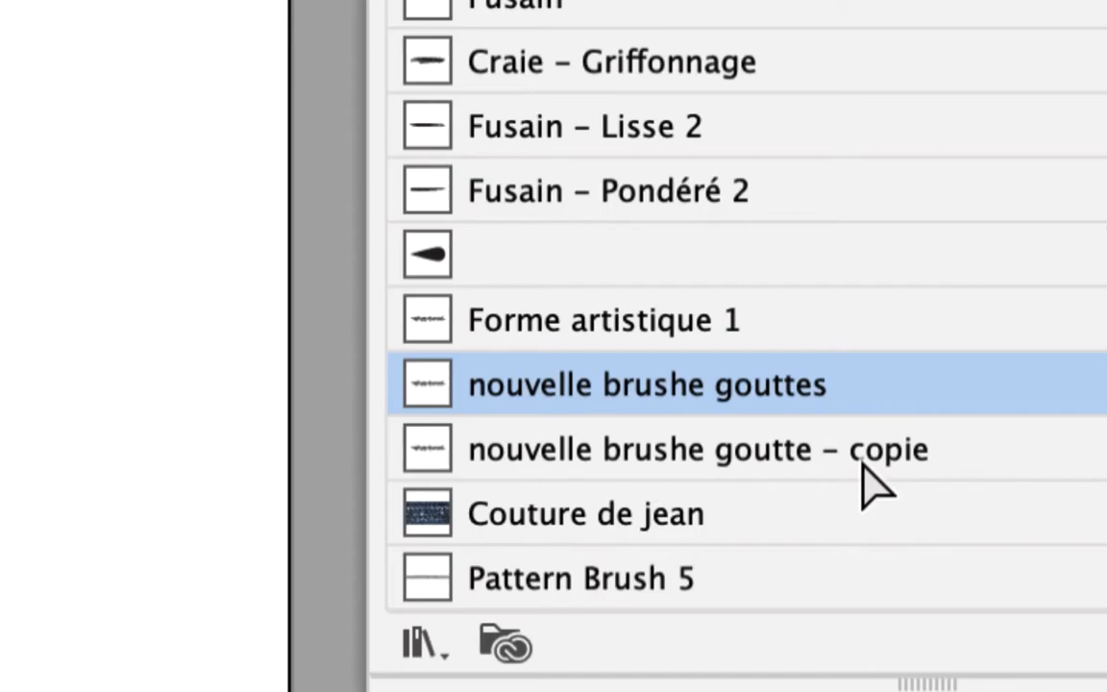
pyautogui.click(865, 461)
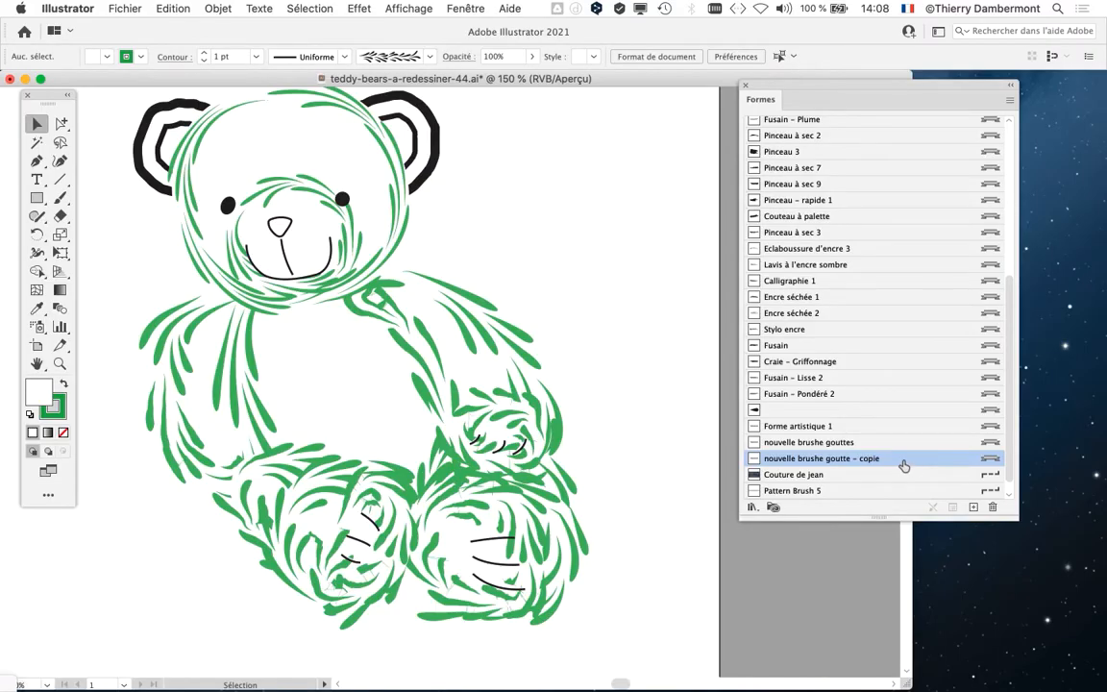
pyautogui.moveTo(886, 94)
pyautogui.mouseDown()
pyautogui.moveTo(794, 121)
pyautogui.moveTo(742, 120)
pyautogui.mouseUp()
pyautogui.press('super')
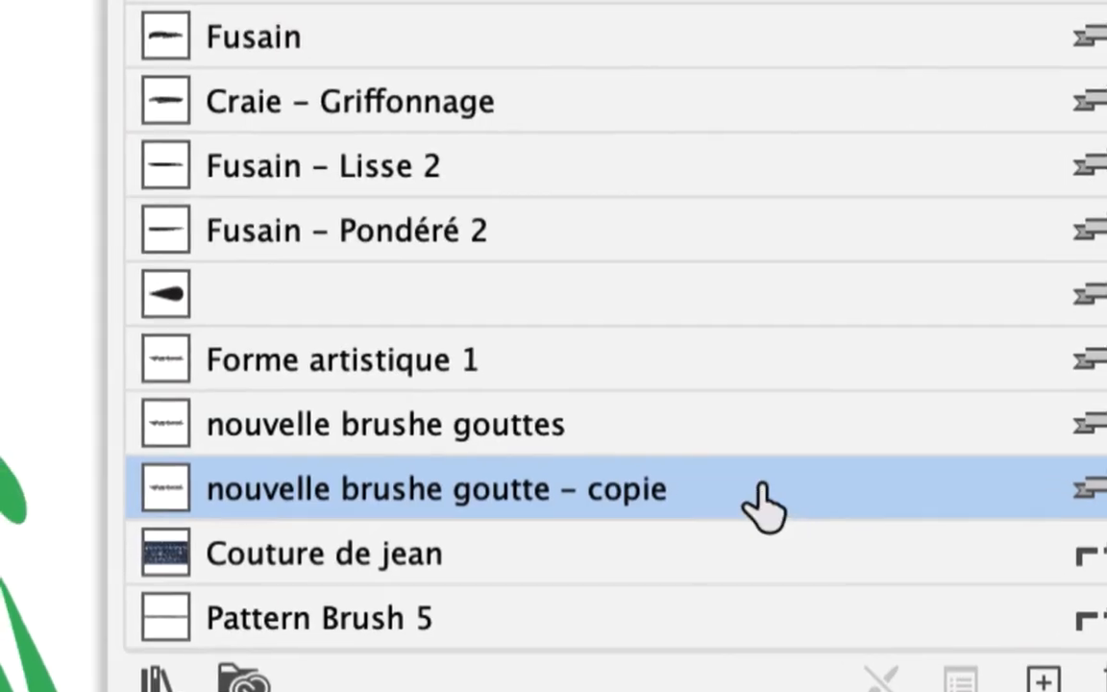
pyautogui.moveTo(764, 490)
pyautogui.mouseDown()
pyautogui.moveTo(791, 491)
pyautogui.moveTo(991, 619)
pyautogui.moveTo(1019, 658)
pyautogui.mouseUp()
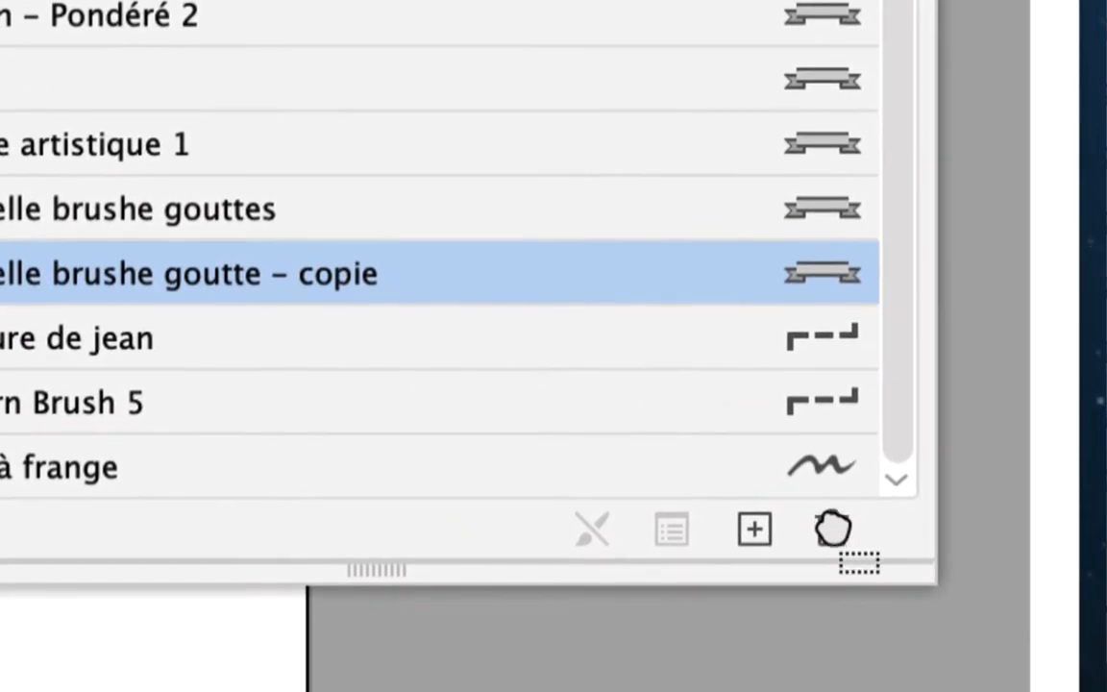
pyautogui.moveTo(832, 529); pyautogui.dragTo(832, 529)
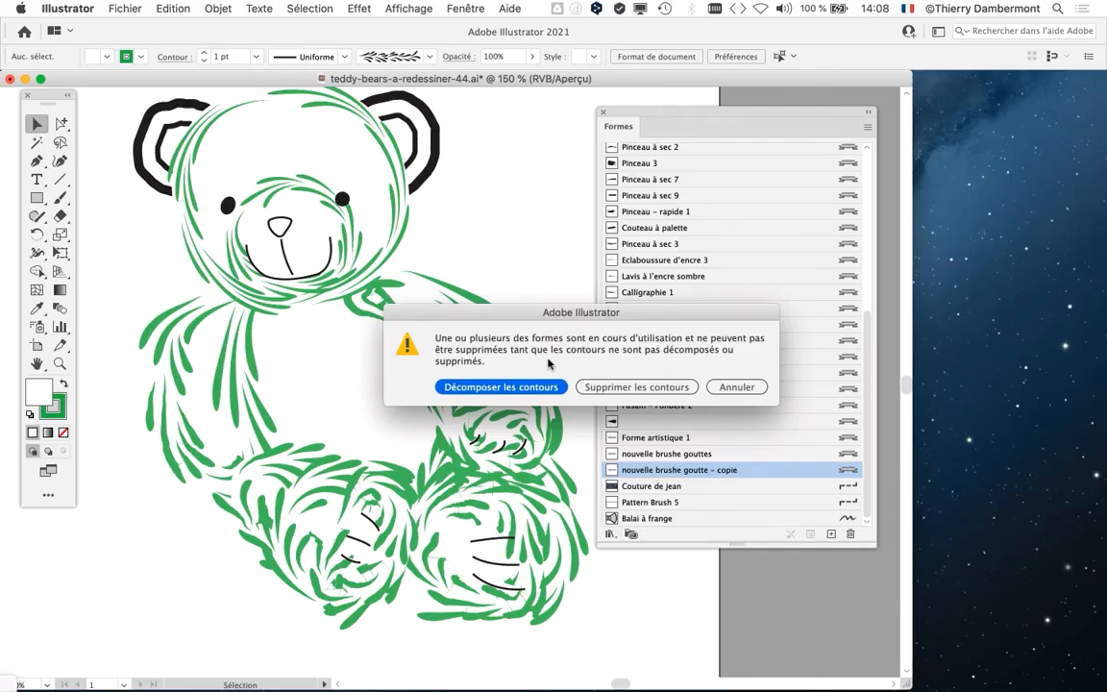
pyautogui.moveTo(617, 308)
pyautogui.mouseDown()
pyautogui.moveTo(667, 117)
pyautogui.moveTo(644, 106)
pyautogui.moveTo(637, 203)
pyautogui.moveTo(648, 208)
pyautogui.mouseUp()
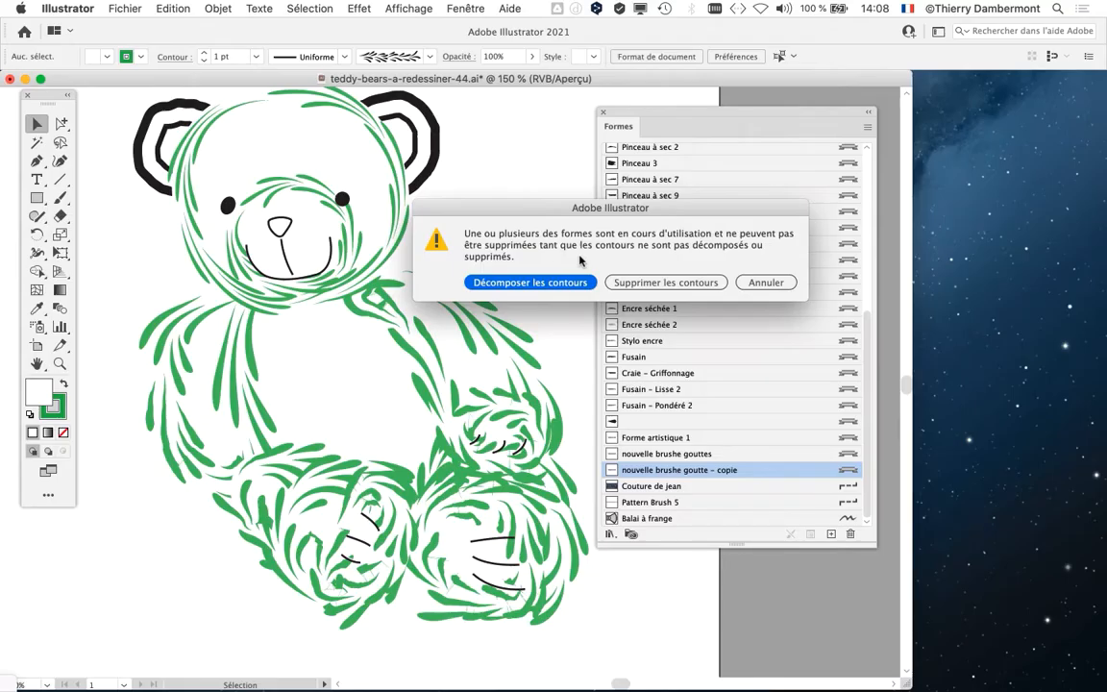
pyautogui.moveTo(521, 228); pyautogui.dragTo(613, 200)
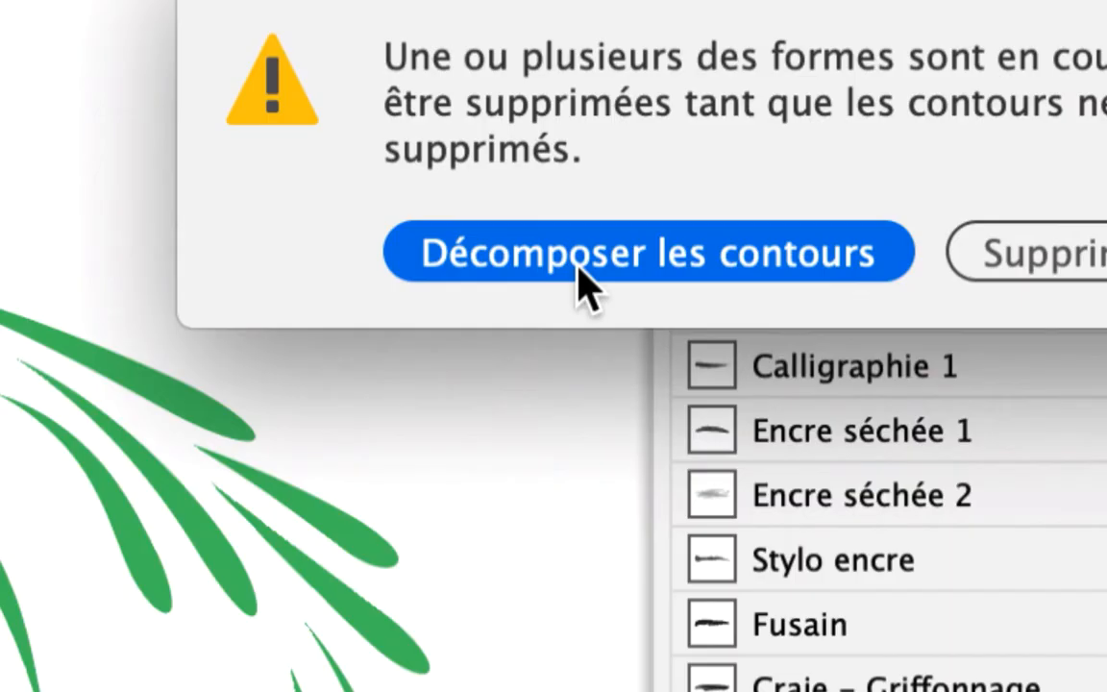
pyautogui.click(581, 279)
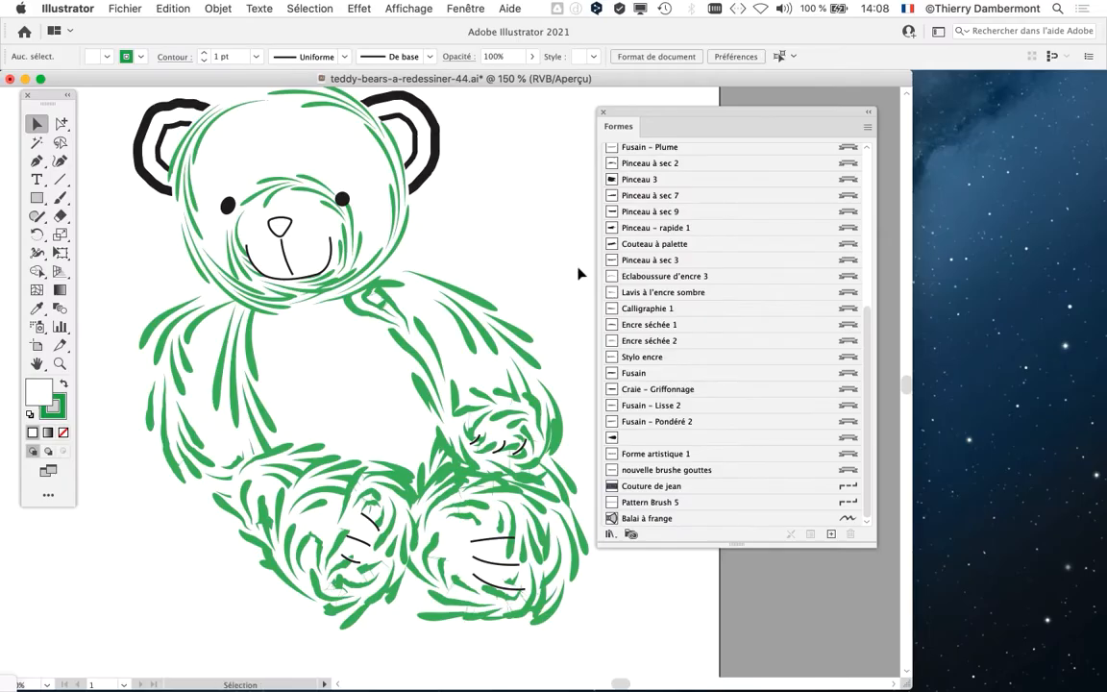
# - Examine the expanded fur shapes of the bear's head in preview and outline display, with the brush panel moved aside
pyautogui.scroll(2, 398, 228)
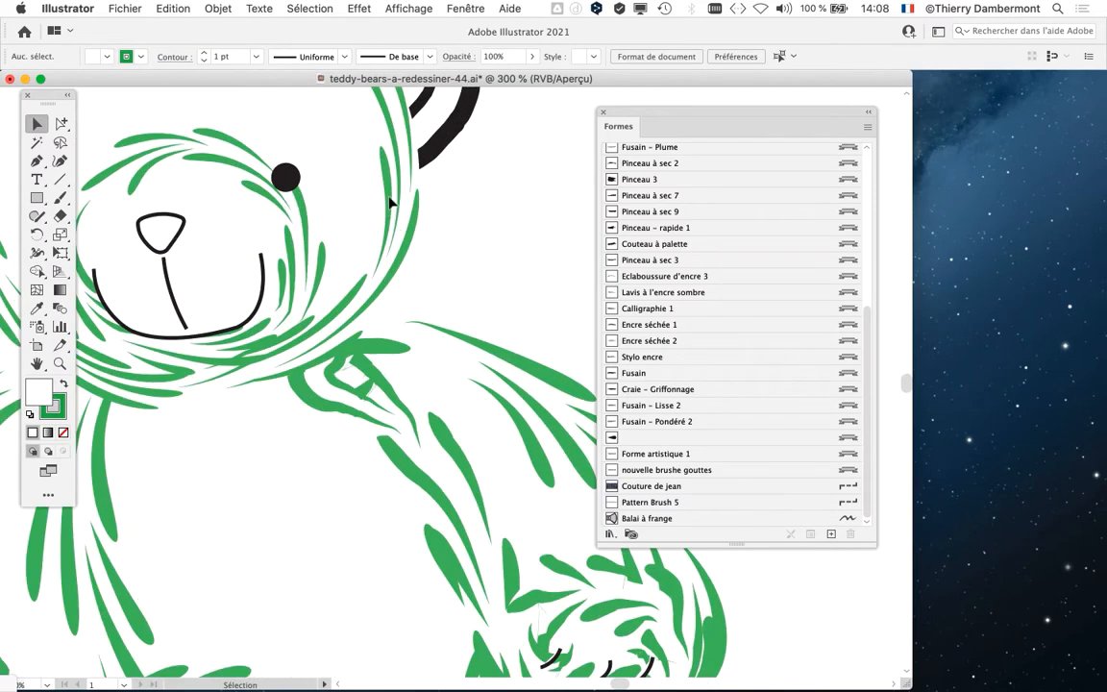
pyautogui.click(389, 205)
pyautogui.moveTo(386, 347); pyautogui.dragTo(480, 467)
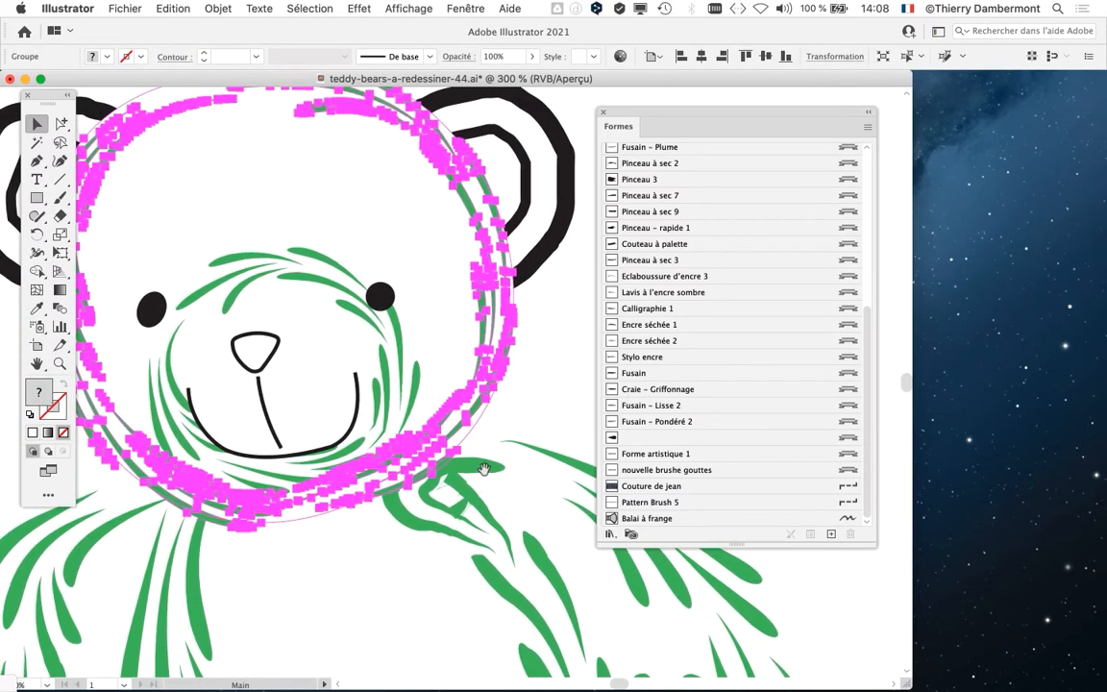
pyautogui.click(540, 434)
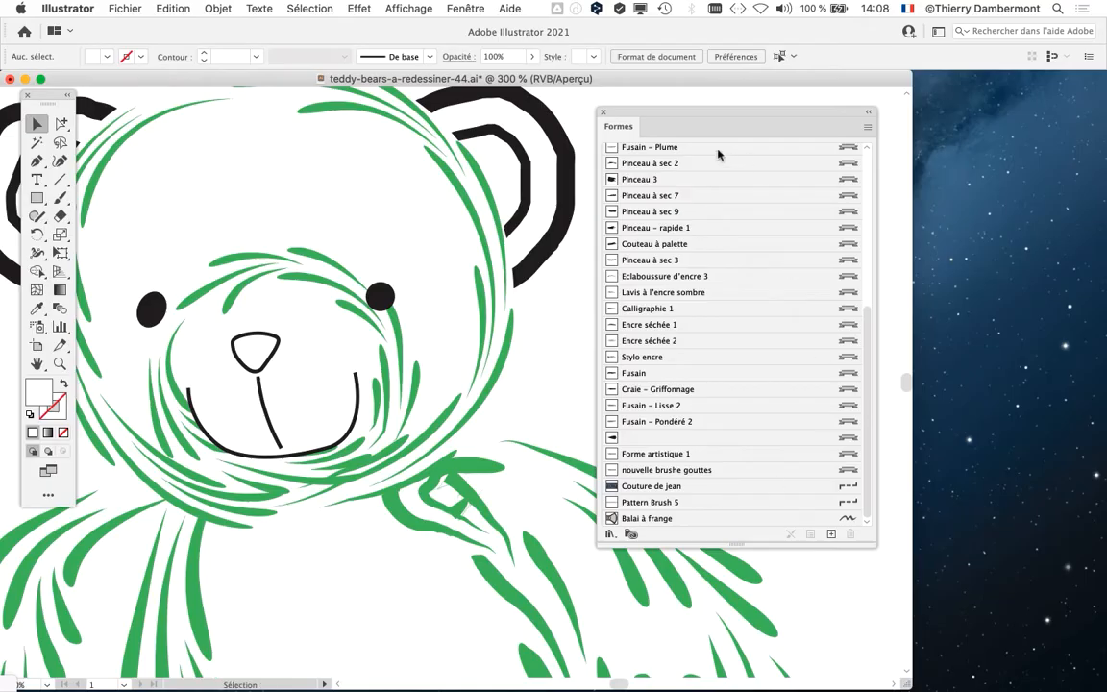
pyautogui.moveTo(667, 117); pyautogui.dragTo(912, 141)
pyautogui.moveTo(613, 228); pyautogui.dragTo(728, 279)
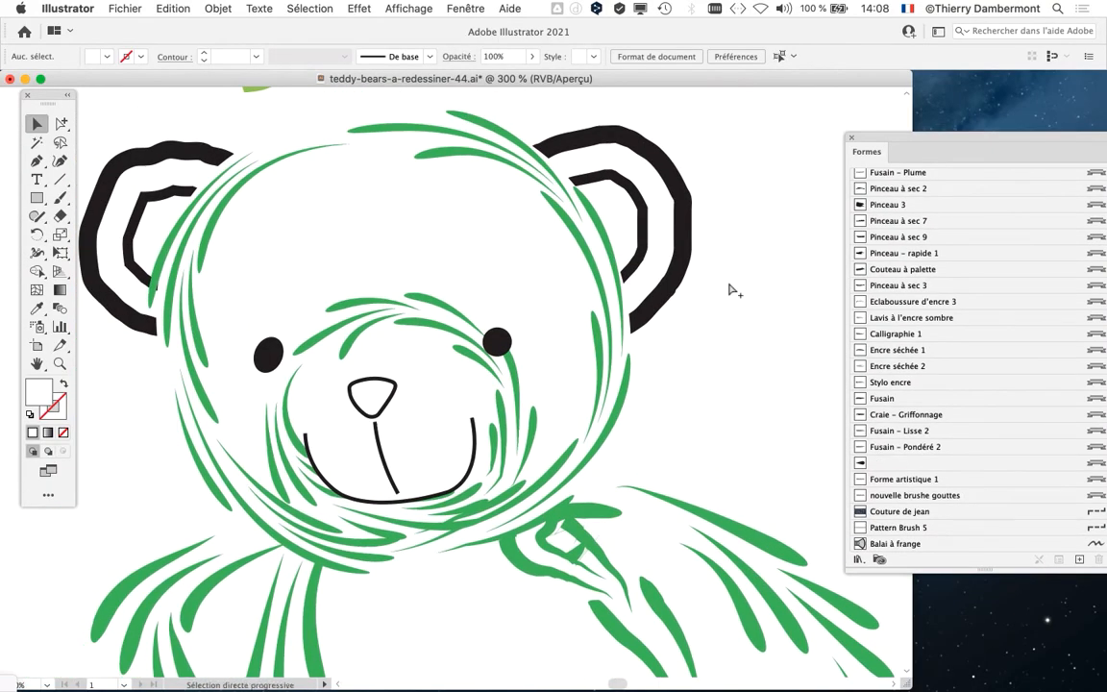
pyautogui.press('super+y')
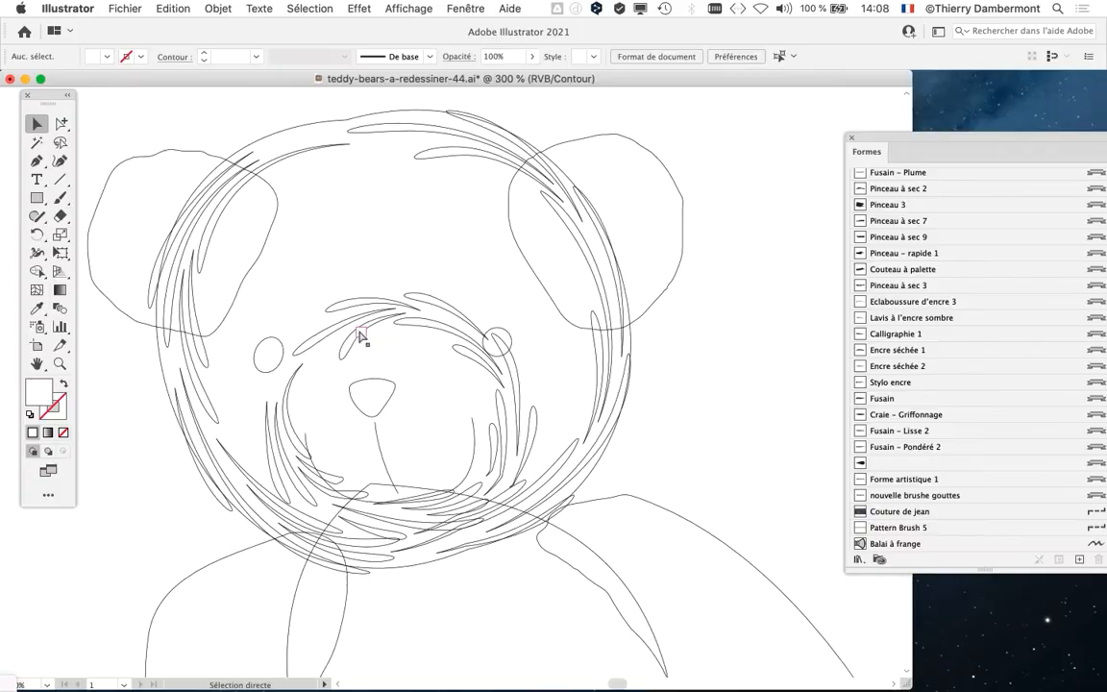
# - Select the lowered arm's brushed path in outline display to compare it with the head, then return to preview
pyautogui.press('space')
pyautogui.moveTo(634, 521); pyautogui.dragTo(472, 306)
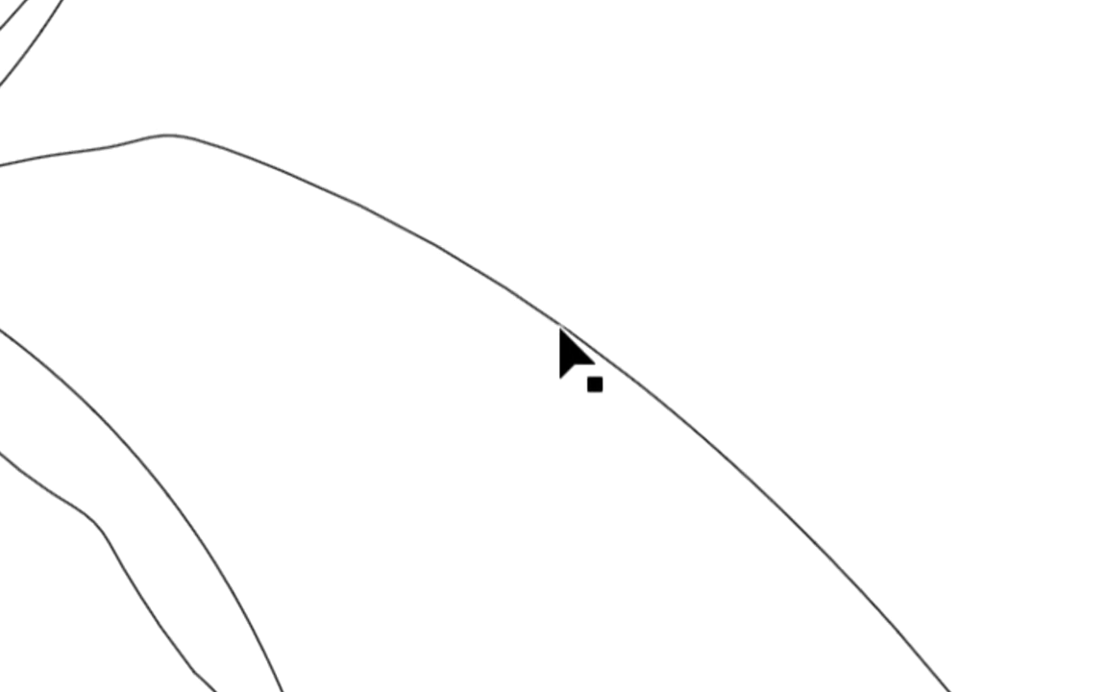
pyautogui.click(559, 334)
pyautogui.scroll(3, 559, 334)
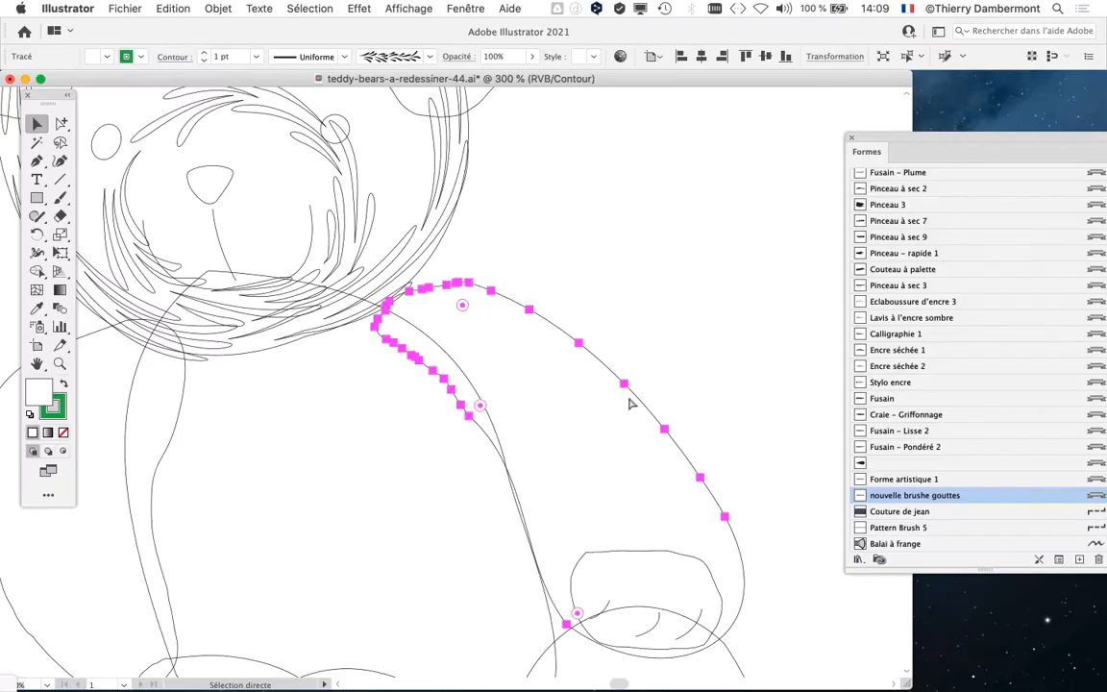
pyautogui.press('super+y')
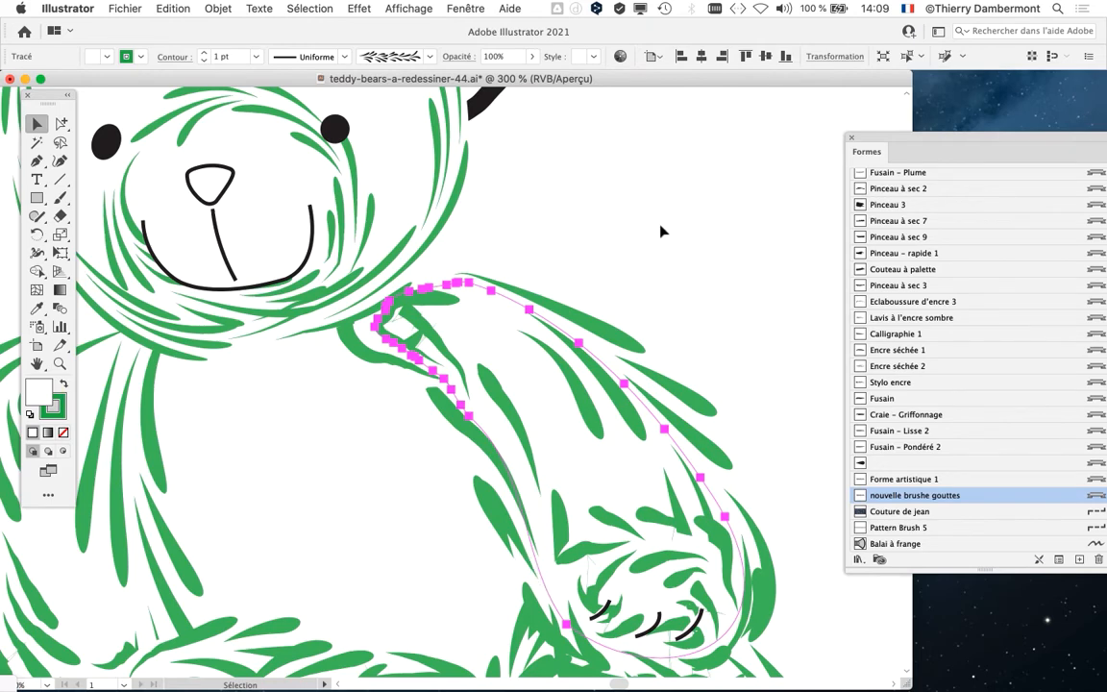
pyautogui.scroll(-1, 661, 229)
pyautogui.moveTo(660, 240); pyautogui.dragTo(673, 389)
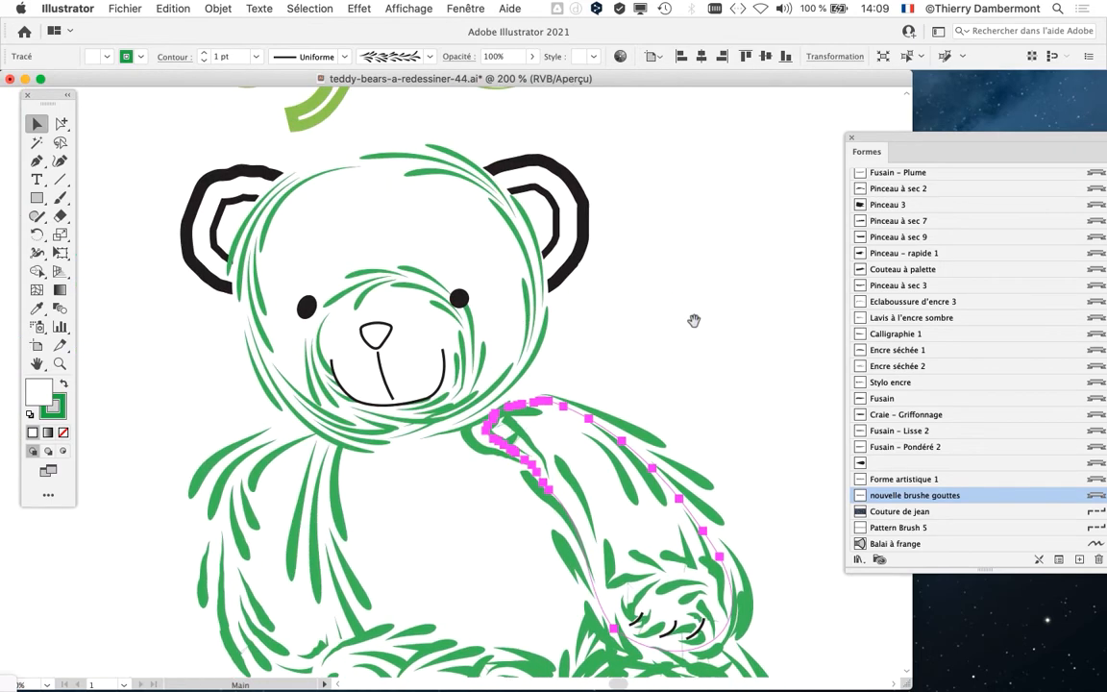
pyautogui.moveTo(695, 318); pyautogui.dragTo(661, 294)
# - Undo the deletion of "nouvelle brushe goutte – copie" with its stroke expansion, and place the brush panel beside the bear
pyautogui.moveTo(917, 143); pyautogui.dragTo(670, 112)
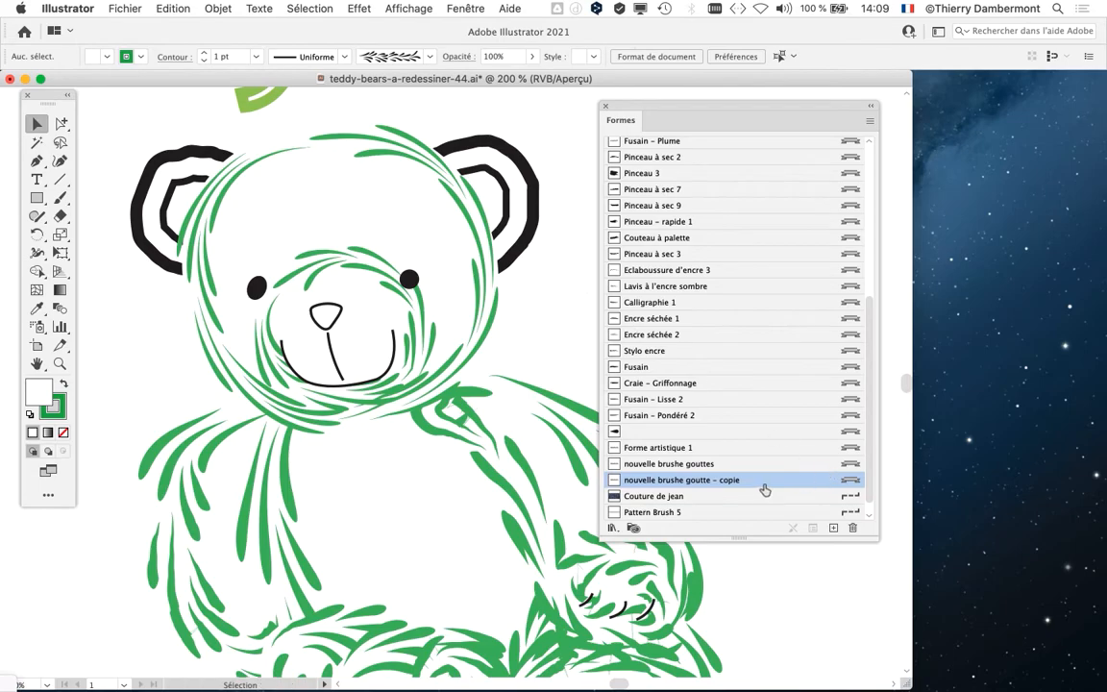
pyautogui.press('super')
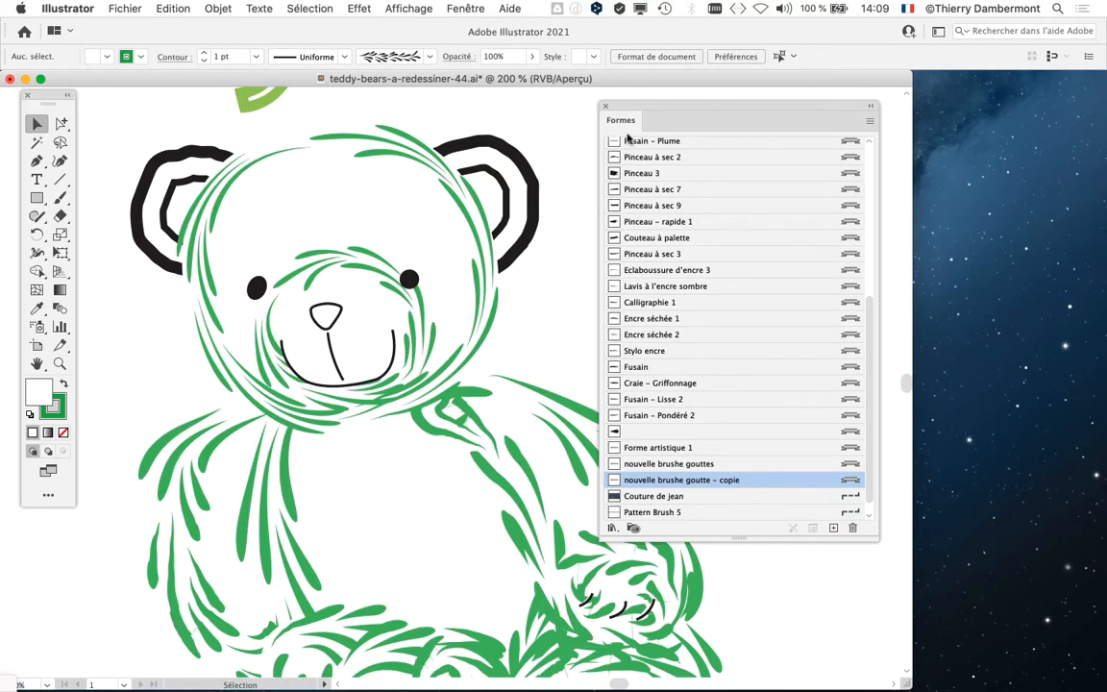
pyautogui.moveTo(638, 104); pyautogui.dragTo(938, 119)
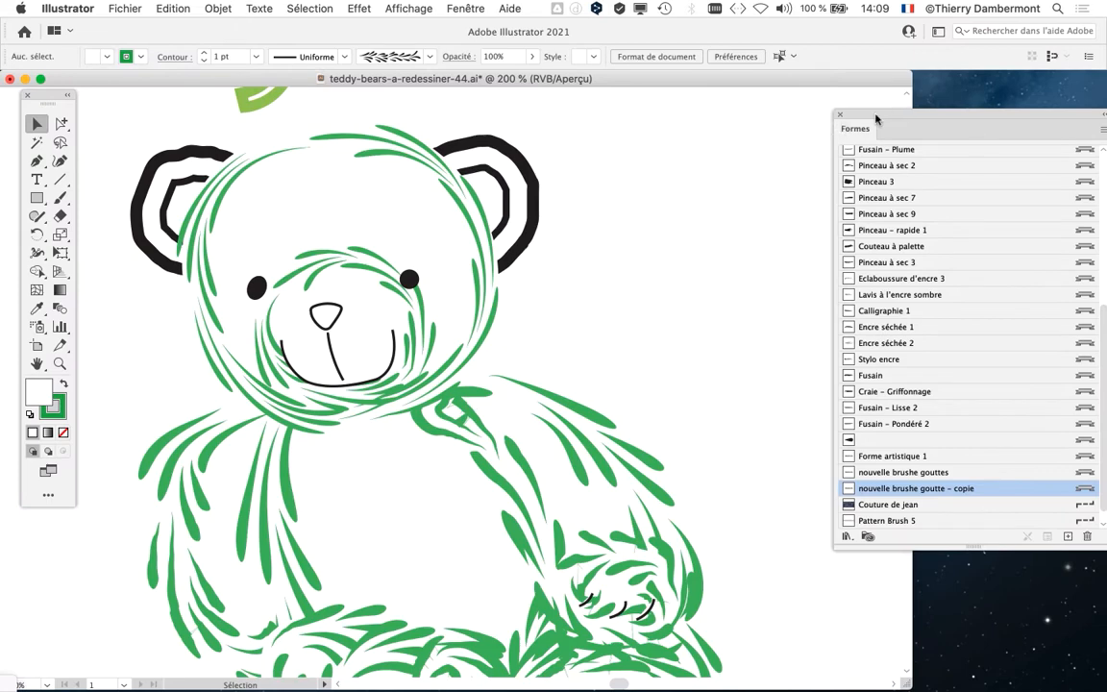
pyautogui.moveTo(876, 117); pyautogui.dragTo(619, 110)
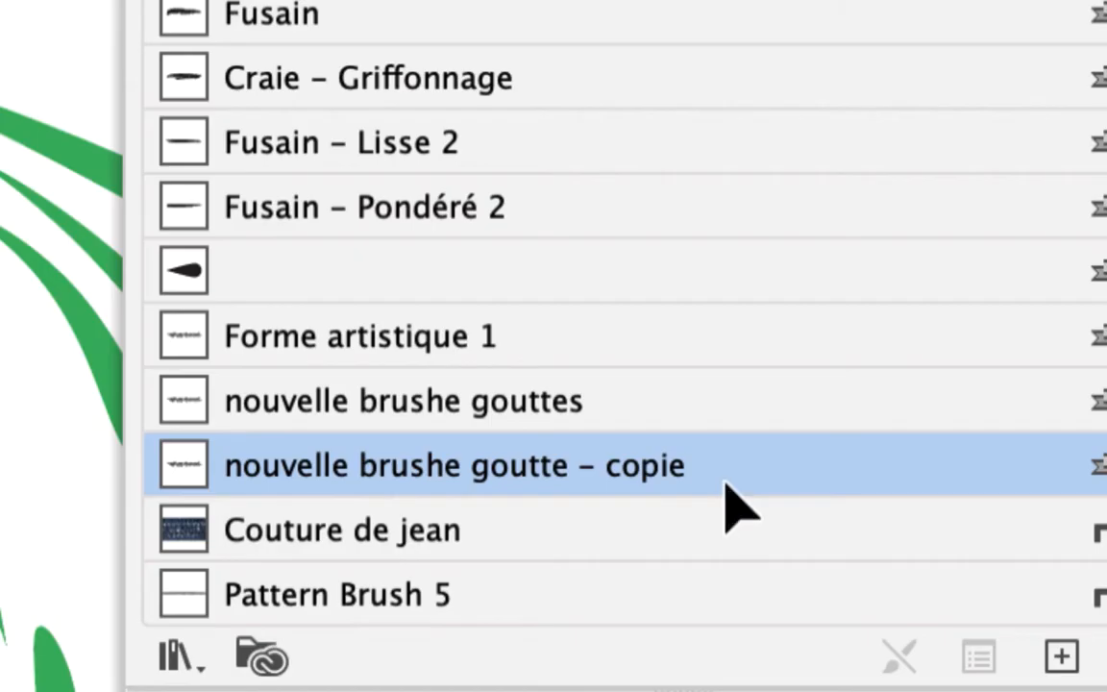
# - Delete the brush "nouvelle brushe goutte – copie", choosing to remove the brush strokes from the paths that use it
pyautogui.moveTo(727, 487)
pyautogui.mouseDown()
pyautogui.moveTo(900, 546)
pyautogui.moveTo(1090, 558)
pyautogui.moveTo(1105, 577)
pyautogui.mouseUp()
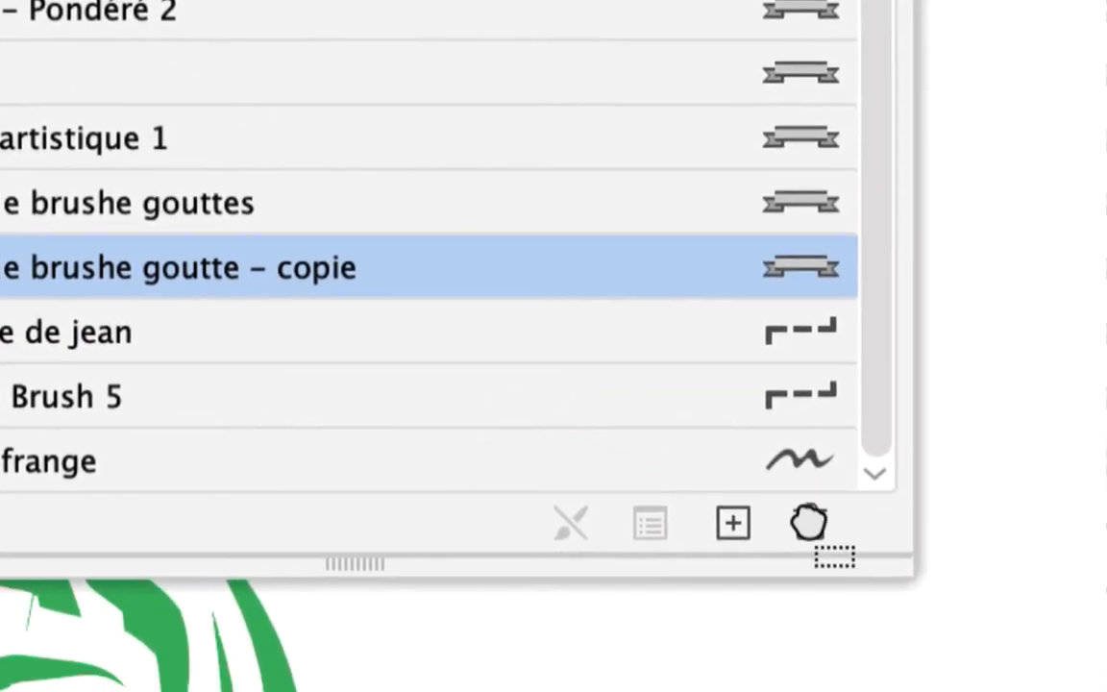
pyautogui.moveTo(809, 522); pyautogui.dragTo(809, 521)
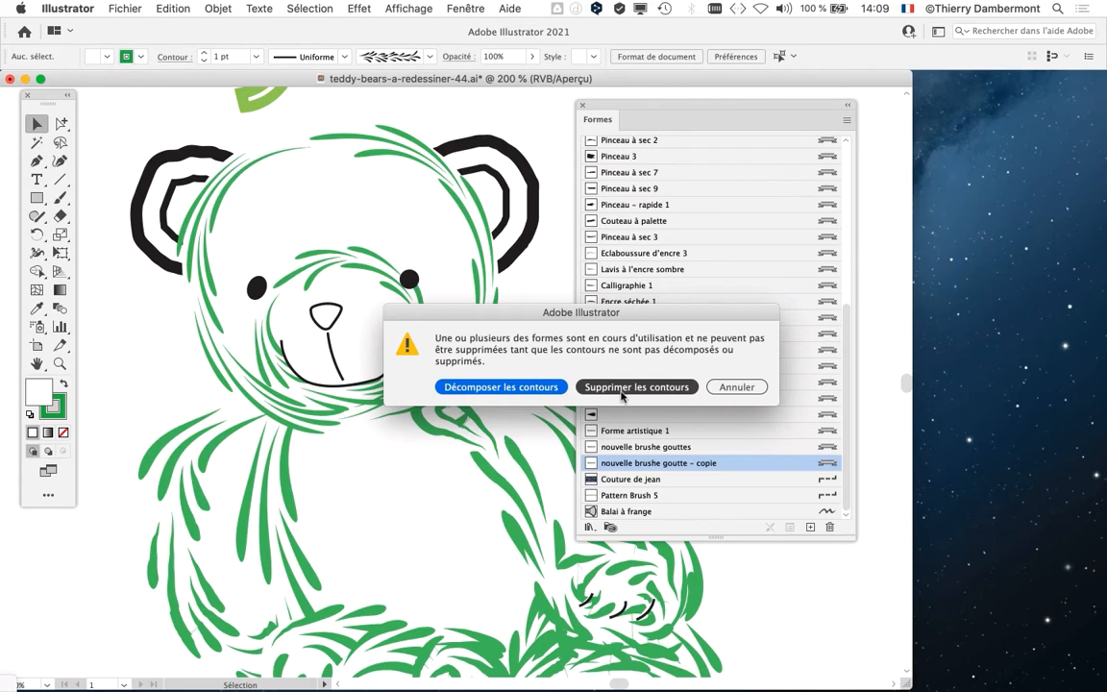
pyautogui.click(622, 388)
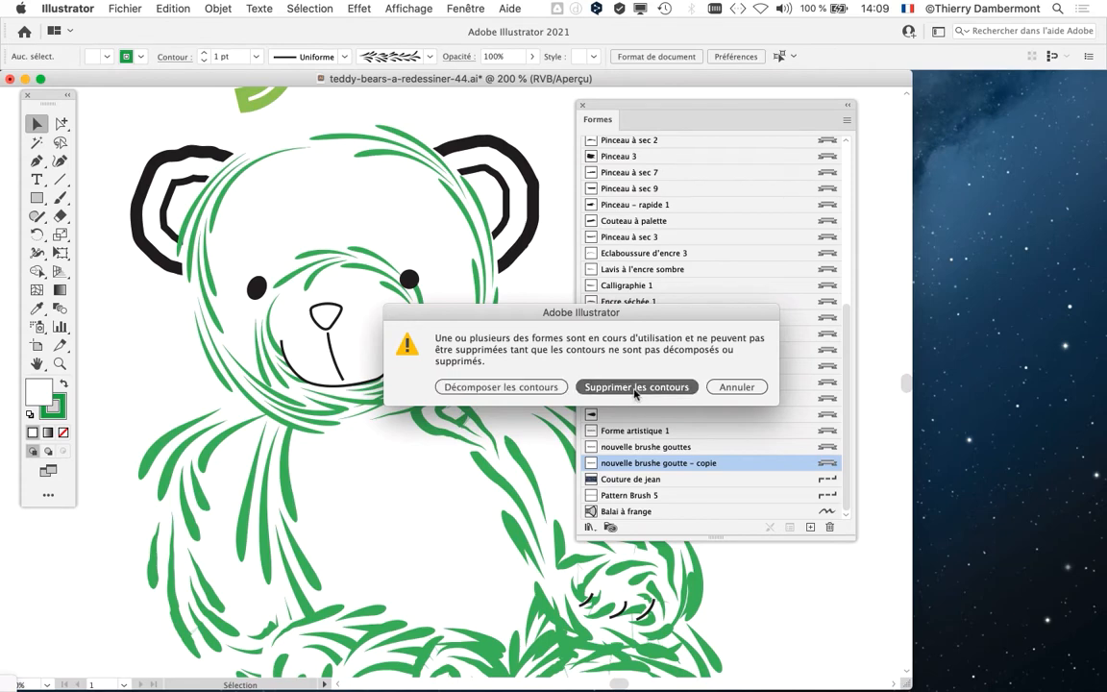
# - Move the brush panel off the bear and select the muzzle and head outlines in turn to examine their paths
pyautogui.moveTo(626, 117); pyautogui.dragTo(857, 127)
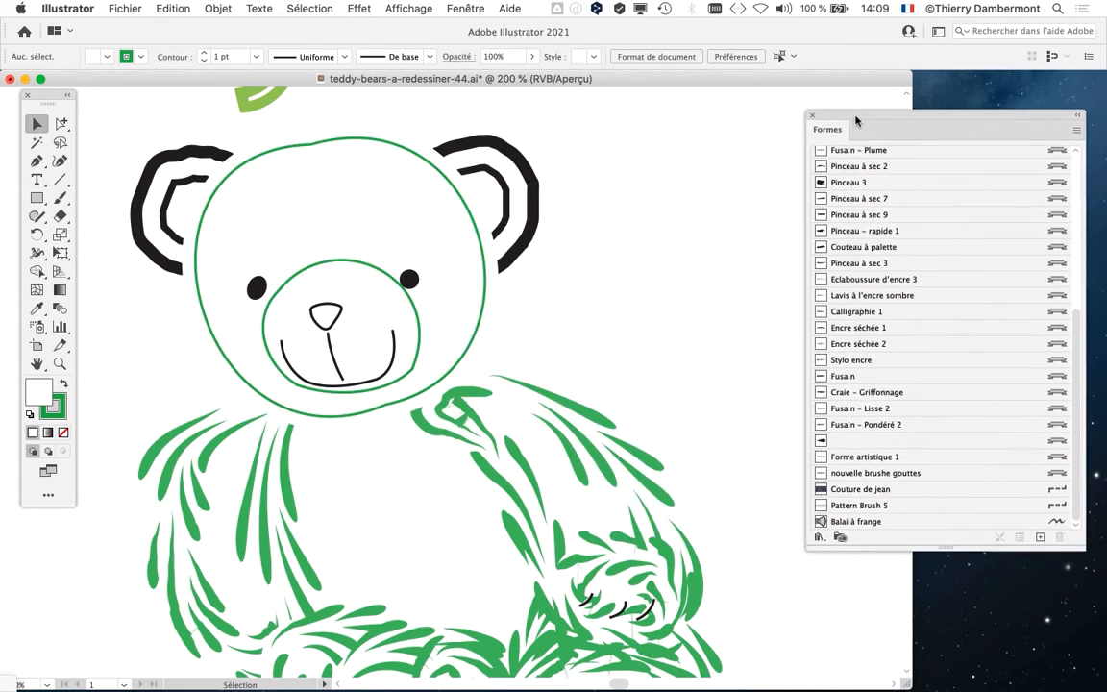
pyautogui.click(322, 269)
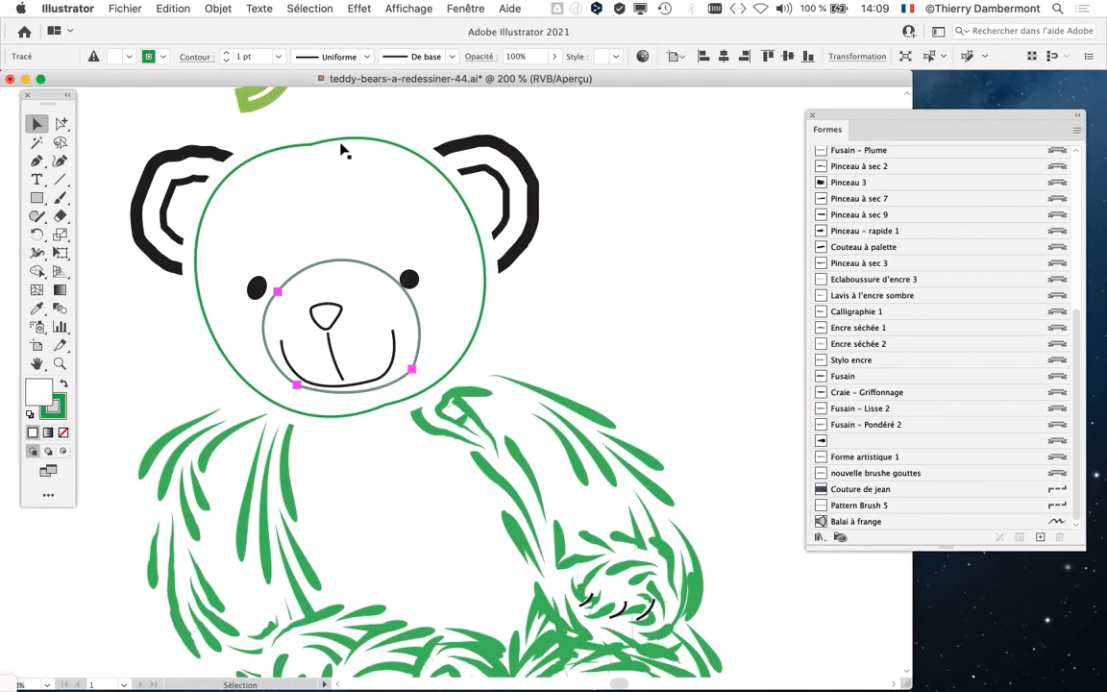
pyautogui.click(341, 146)
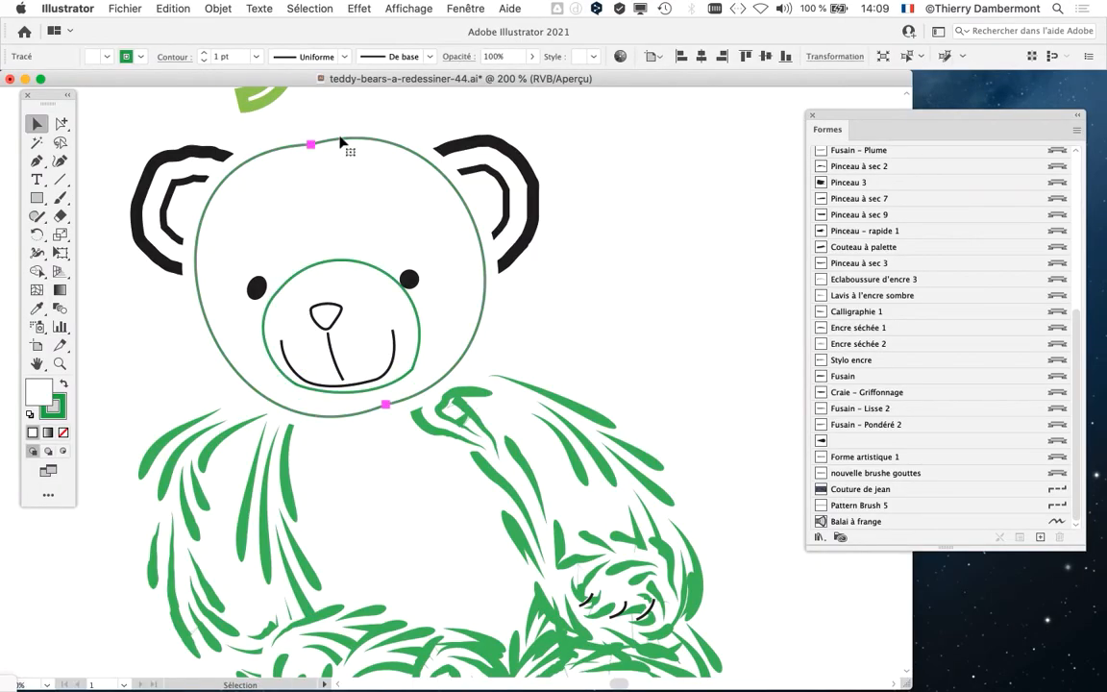
pyautogui.click(626, 323)
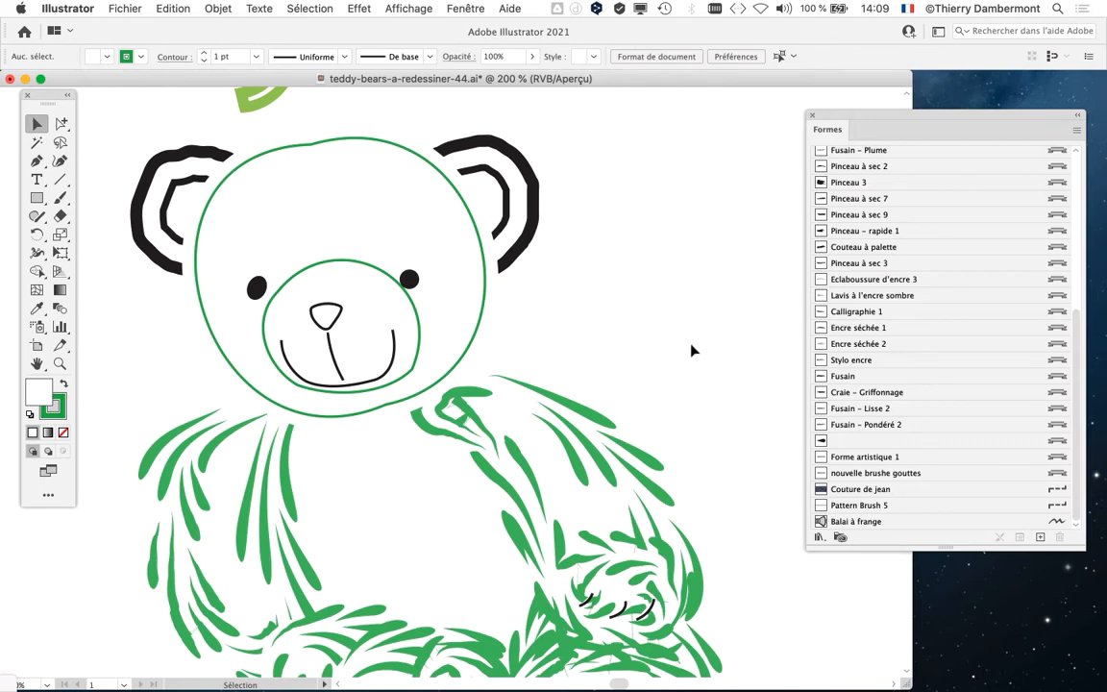
# - Save the document as a new version named teddy-bears-a-redessiner-45.ai in the teddy bear 12 folder, accepting the Illustrator options
pyautogui.click(125, 8)
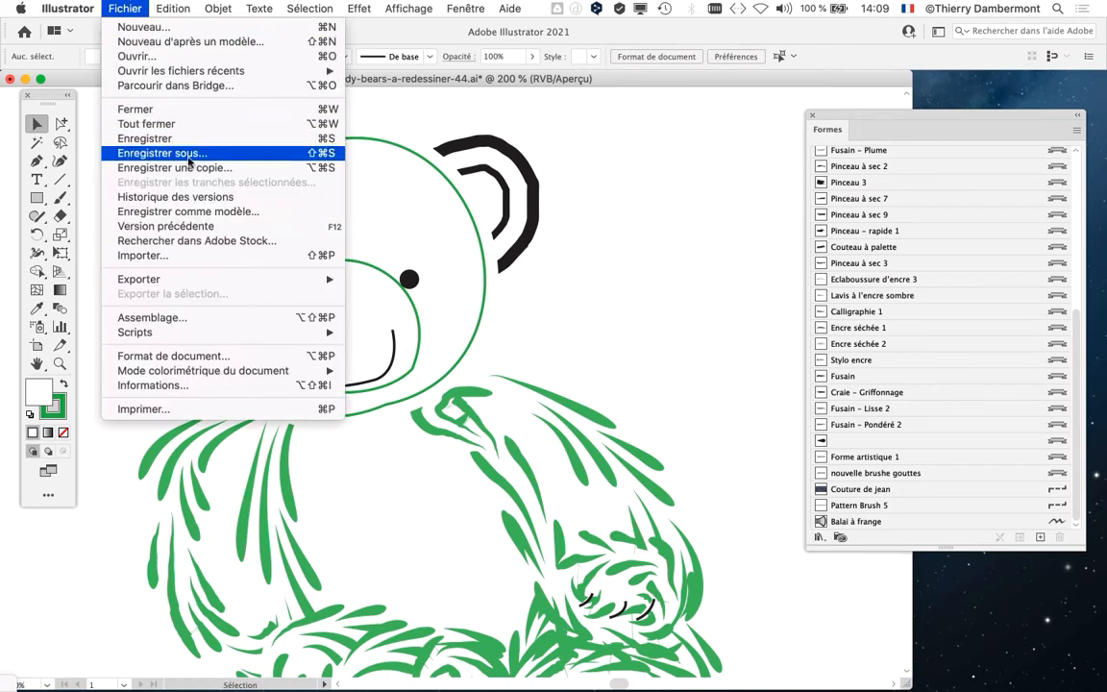
pyautogui.click(171, 147)
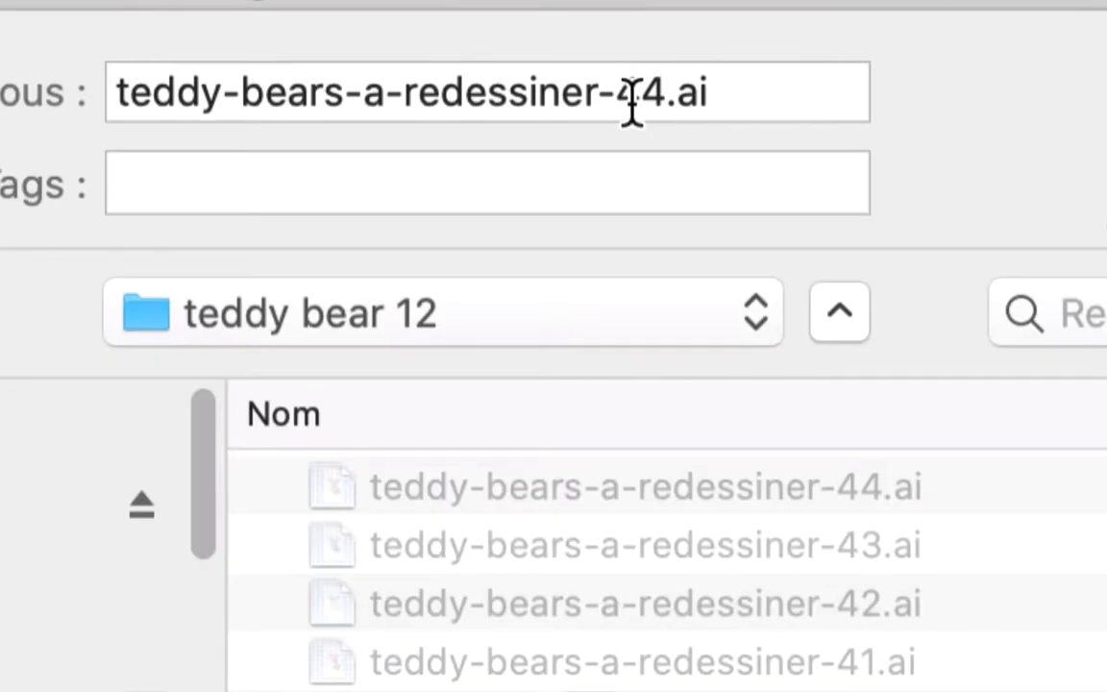
pyautogui.moveTo(631, 101); pyautogui.dragTo(662, 104)
pyautogui.write('5')
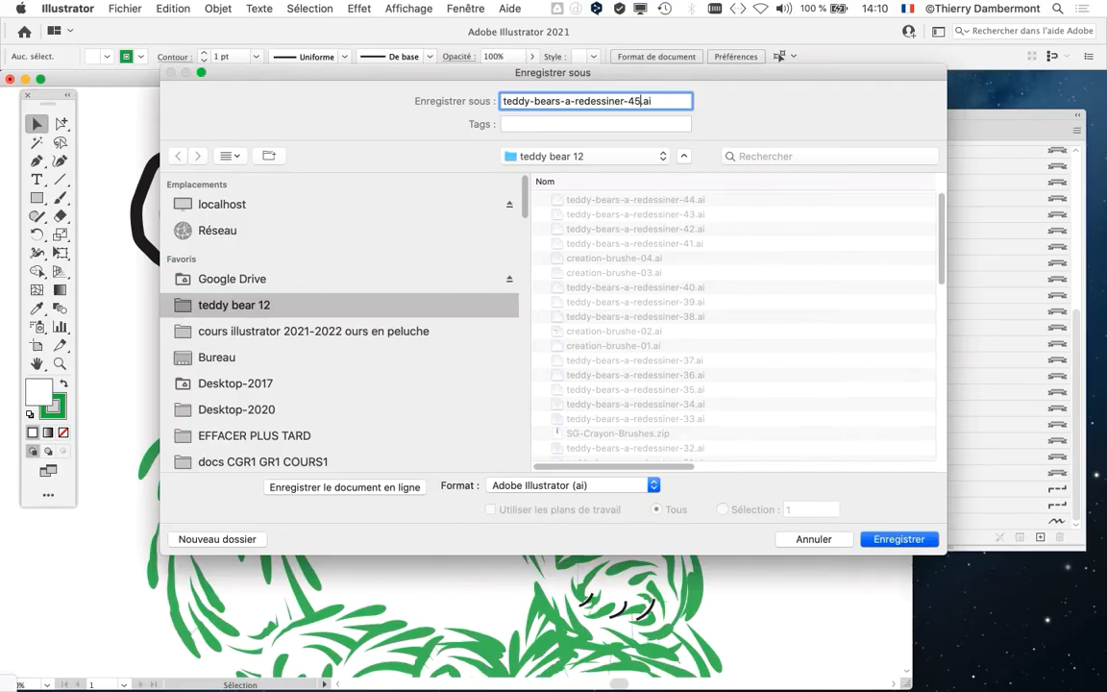
pyautogui.press('Return')
pyautogui.press('Return')
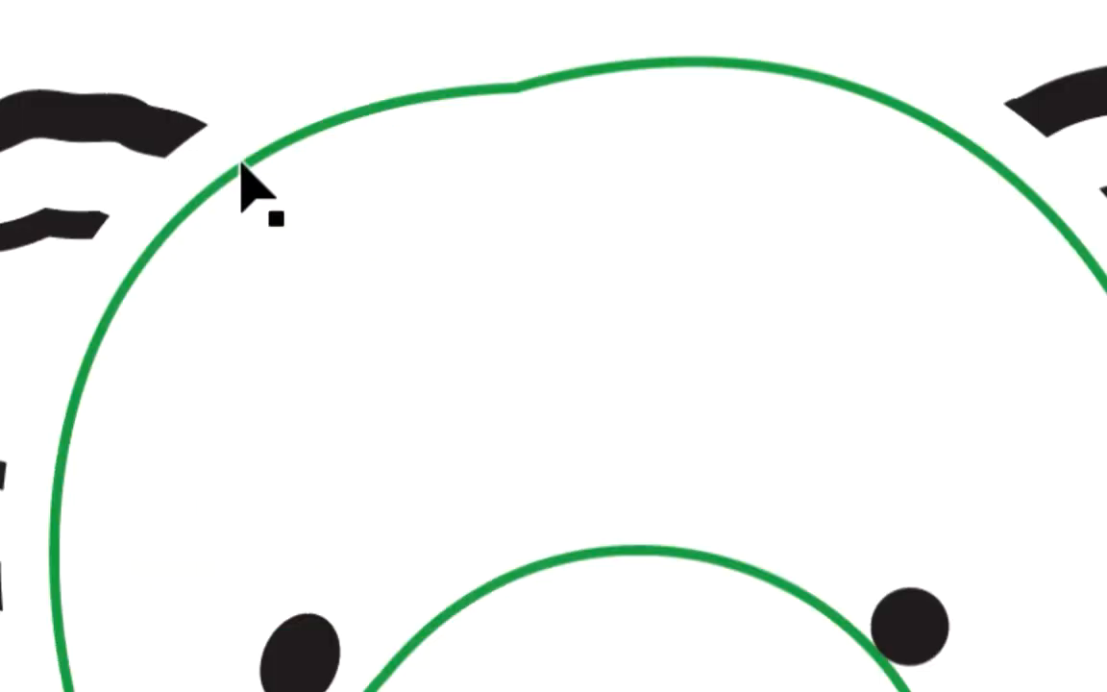
# - Apply the "nouvelle brushe gouttes" art brush to the head and muzzle outlines, with the brush panel kept clear of the bear
pyautogui.click(241, 165)
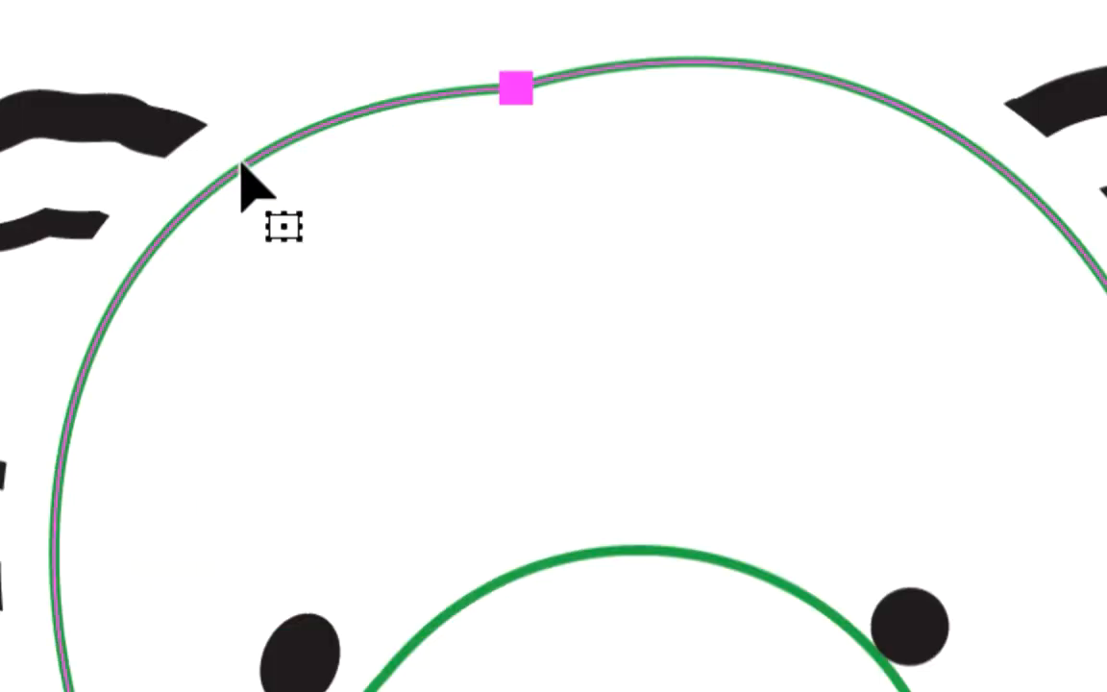
pyautogui.scroll(-5, 242, 165)
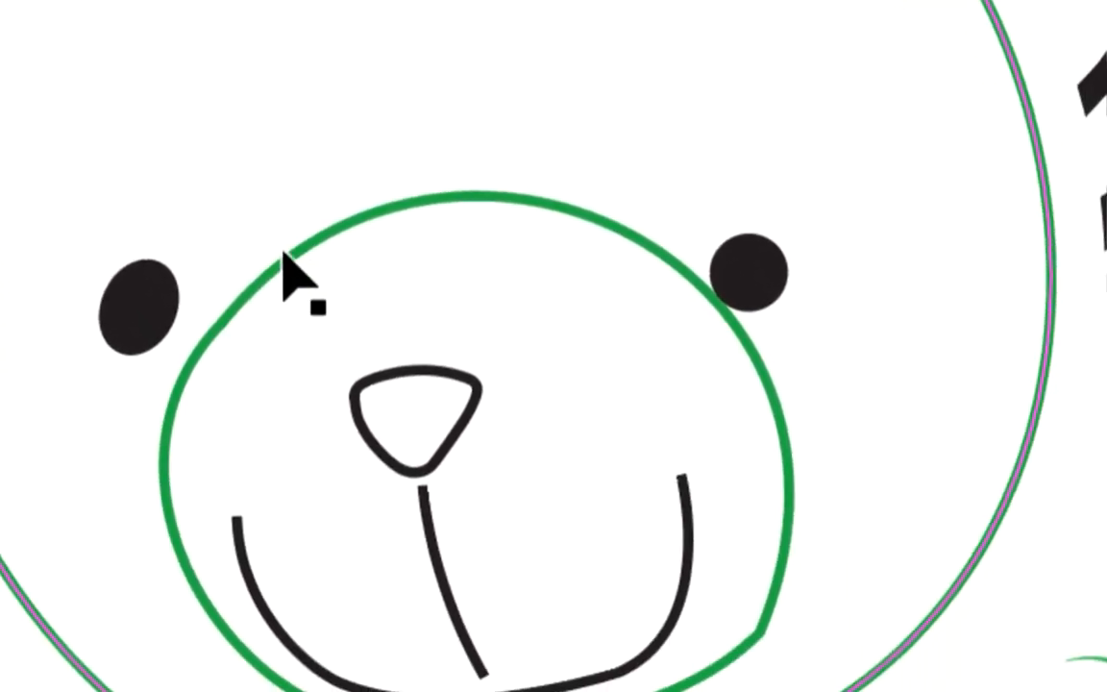
pyautogui.keyDown('shift'); pyautogui.click(368, 378); pyautogui.keyUp('shift')
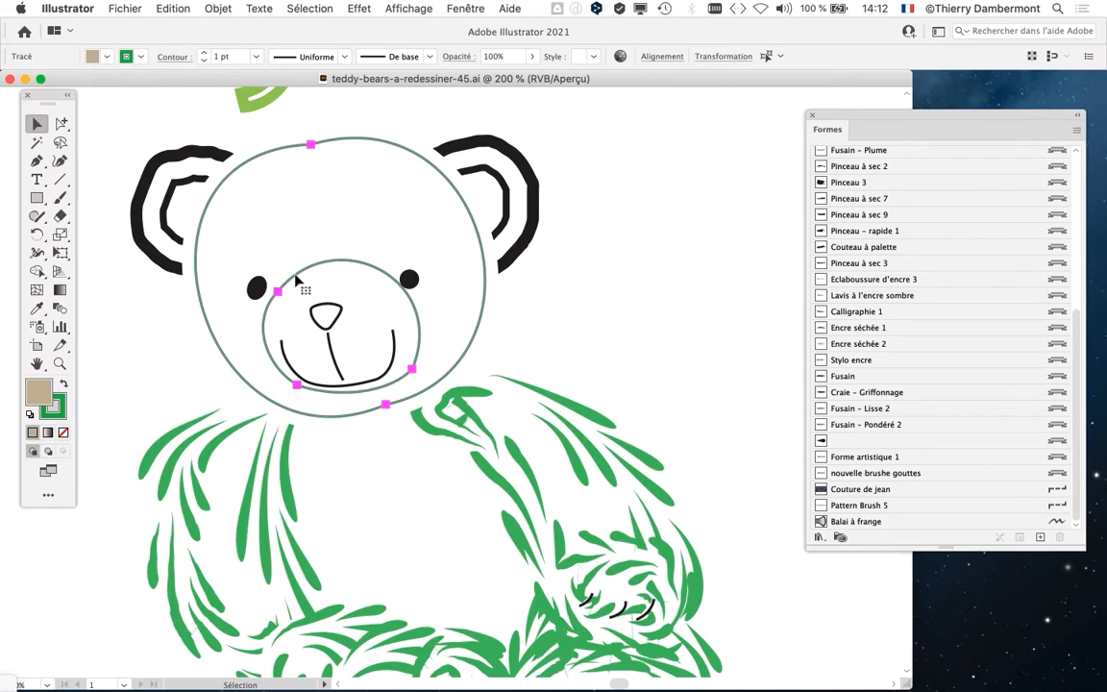
pyautogui.moveTo(875, 113); pyautogui.dragTo(645, 9)
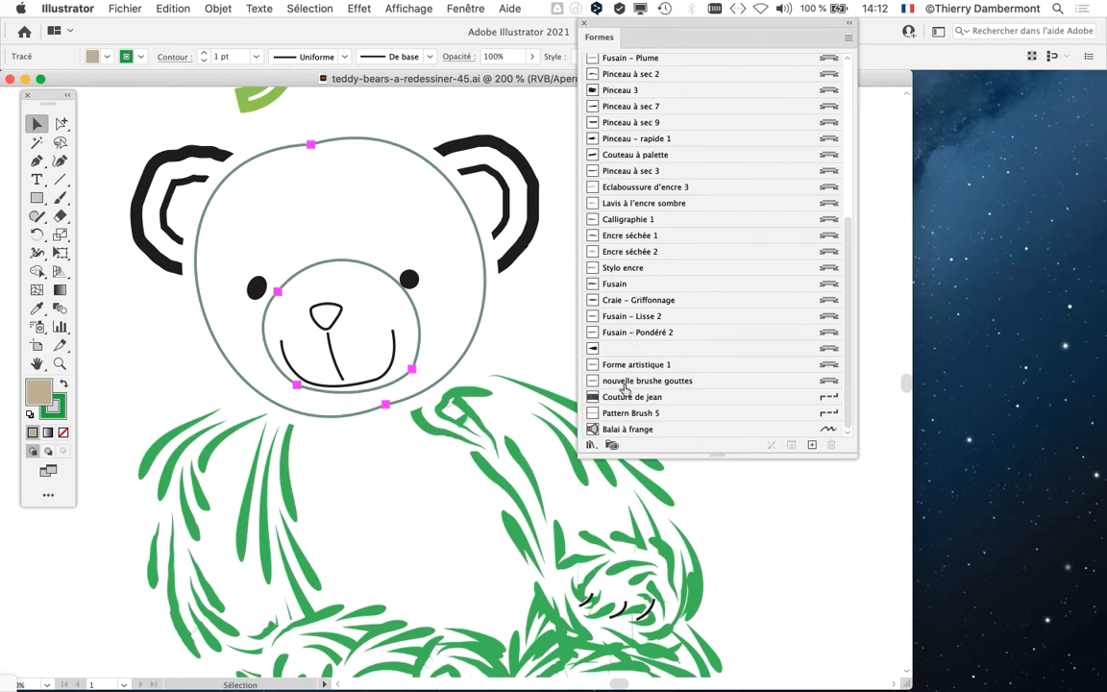
pyautogui.press('a')
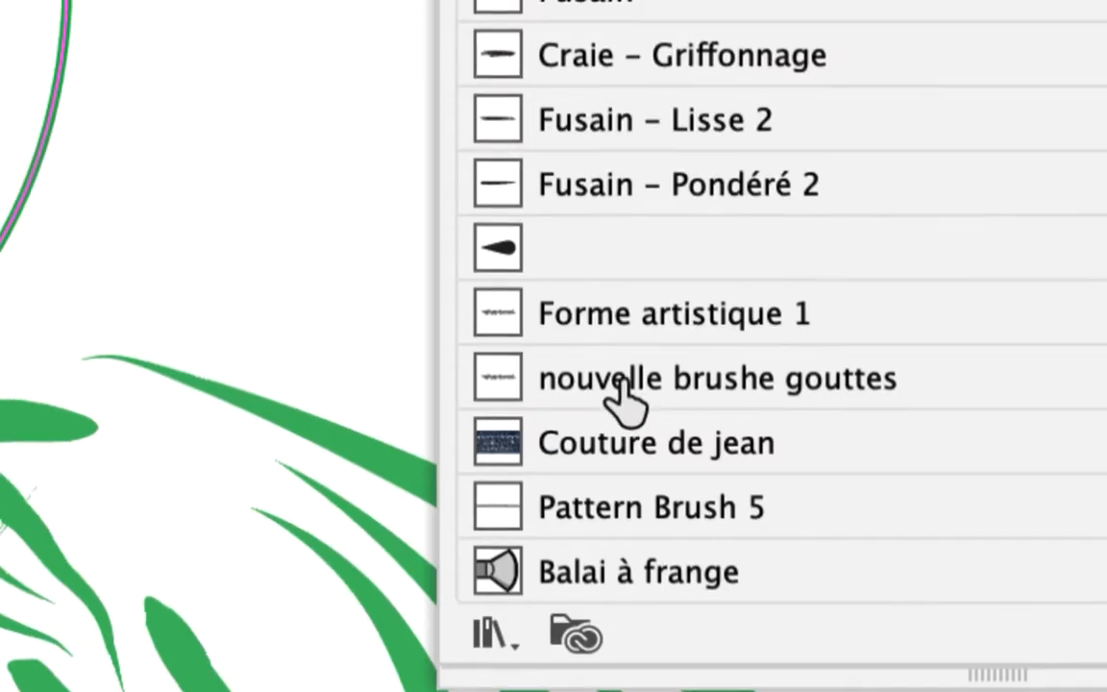
pyautogui.click(624, 377)
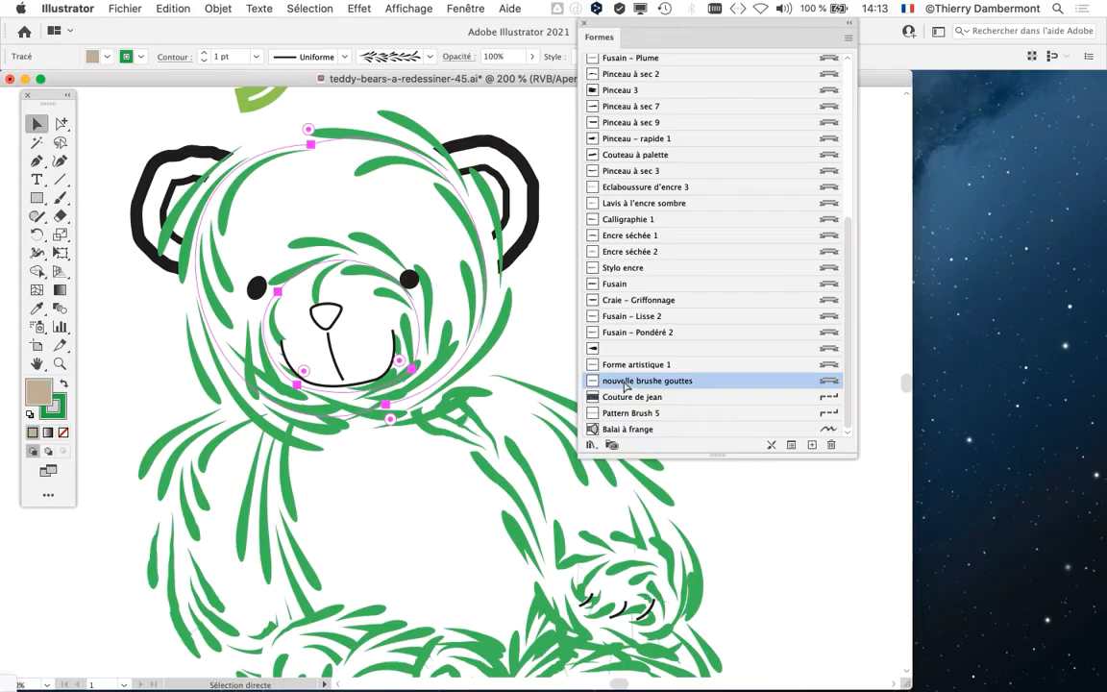
pyautogui.press('v')
pyautogui.moveTo(623, 25); pyautogui.dragTo(822, 131)
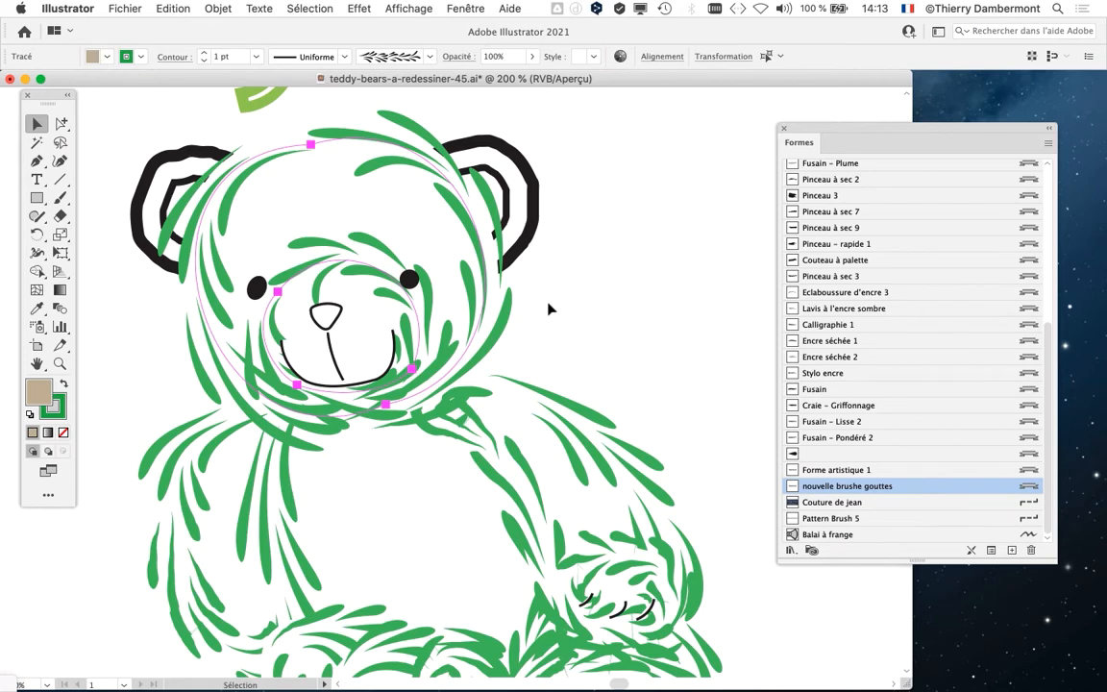
# - Display the Contour panel, deselect the outlines, and place the panel beside the tools with the bear in view at 150 %
pyautogui.moveTo(832, 125); pyautogui.dragTo(777, 108)
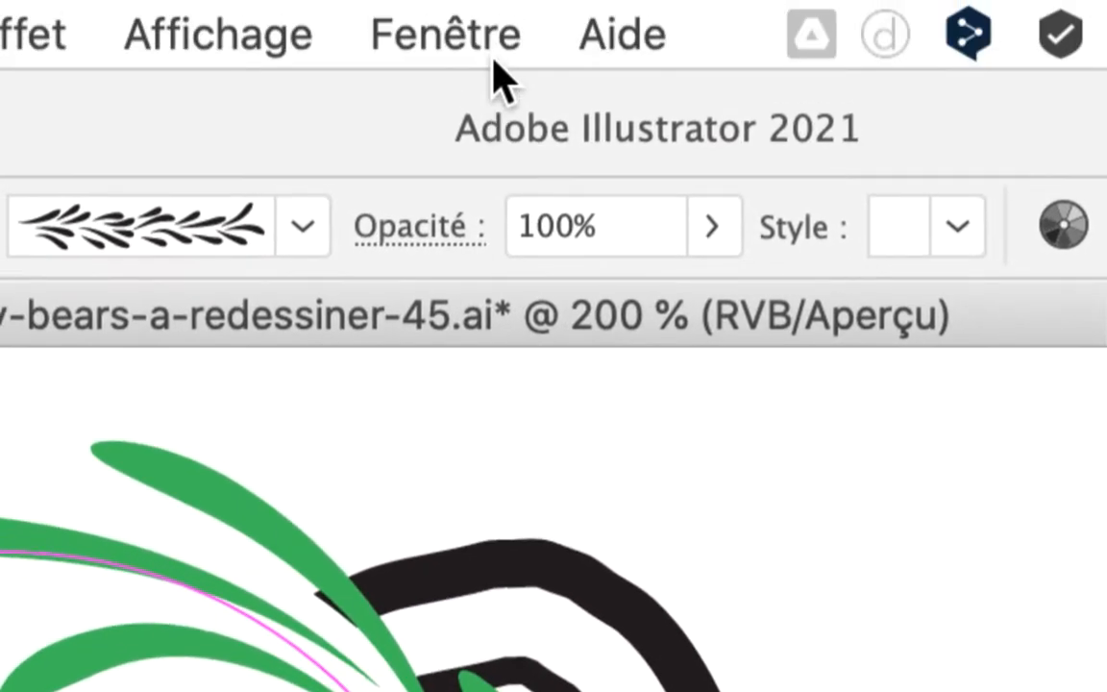
pyautogui.click(501, 45)
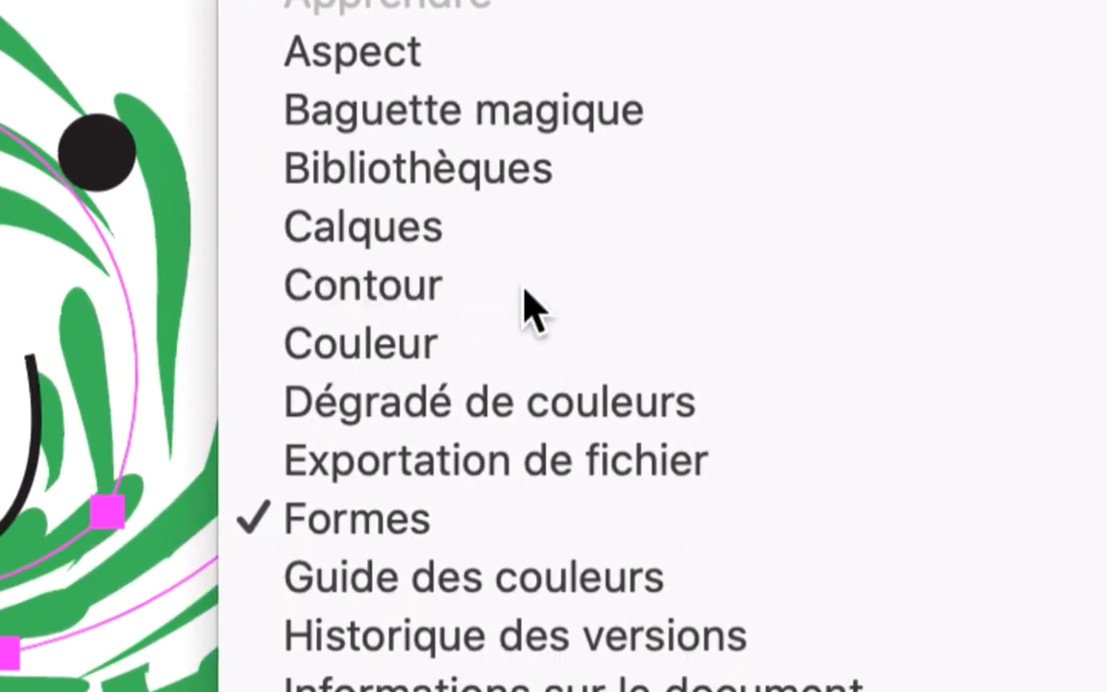
pyautogui.click(525, 288)
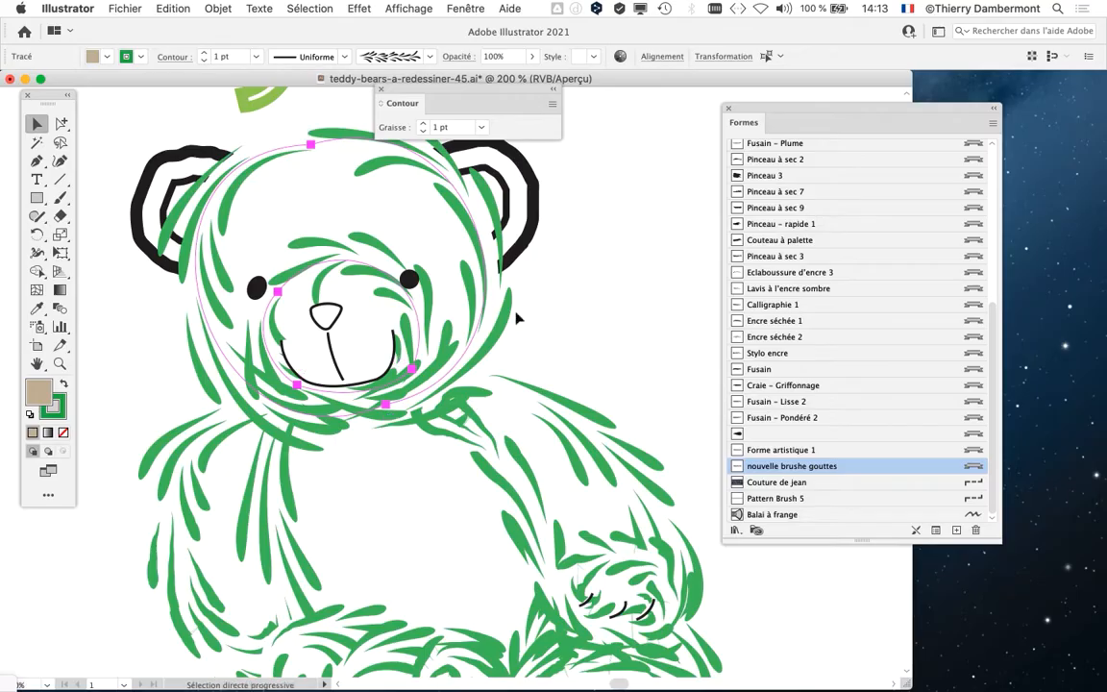
pyautogui.moveTo(768, 108); pyautogui.dragTo(923, 126)
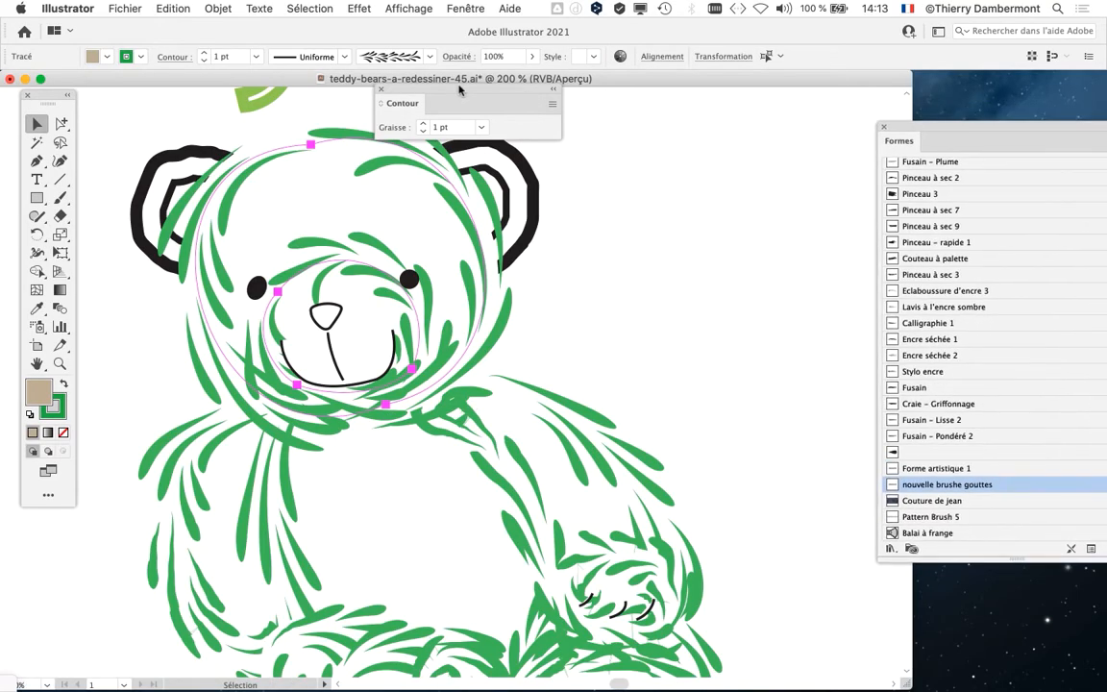
pyautogui.moveTo(467, 95); pyautogui.dragTo(715, 208)
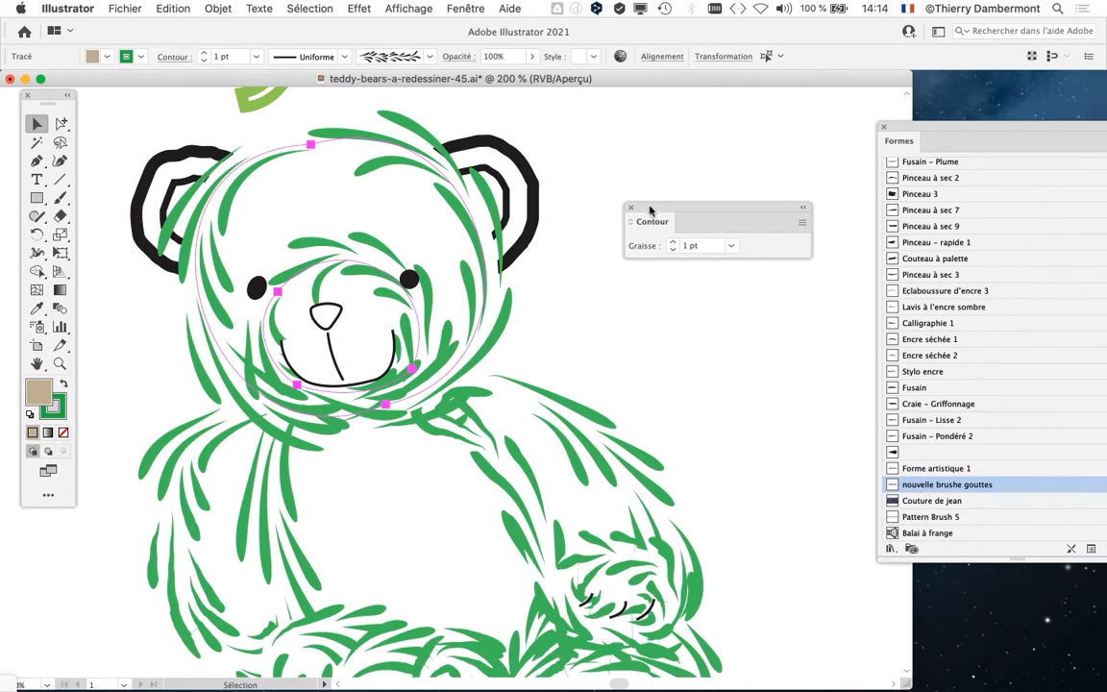
pyautogui.moveTo(637, 209); pyautogui.dragTo(624, 104)
pyautogui.moveTo(919, 128); pyautogui.dragTo(855, 96)
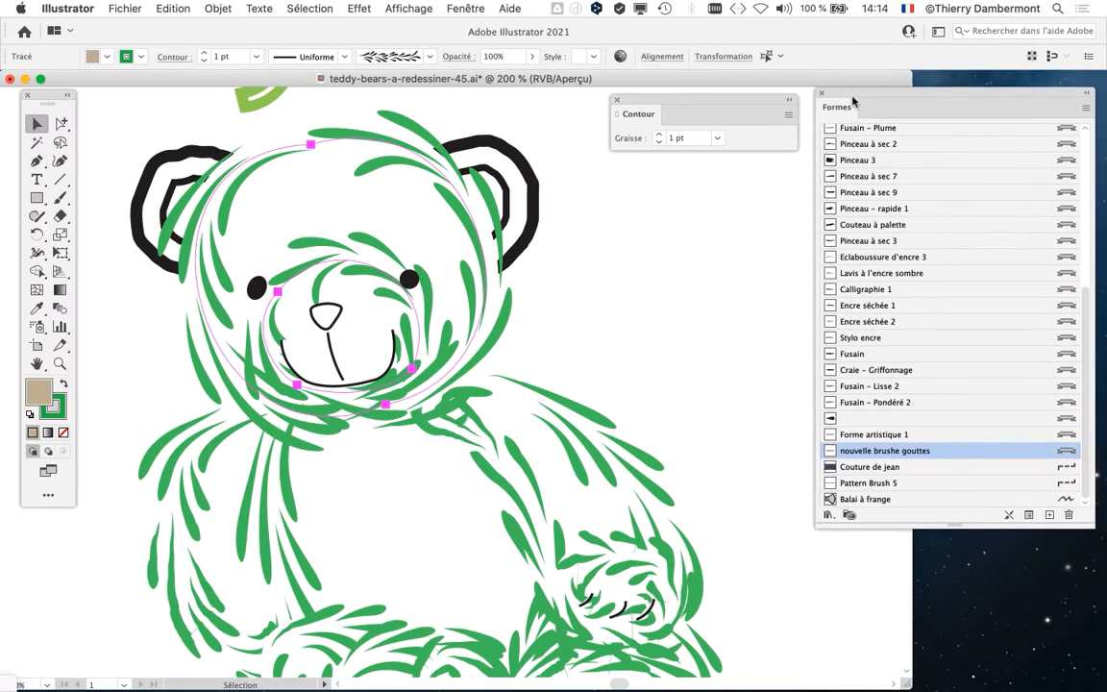
pyautogui.scroll(-1, 610, 302)
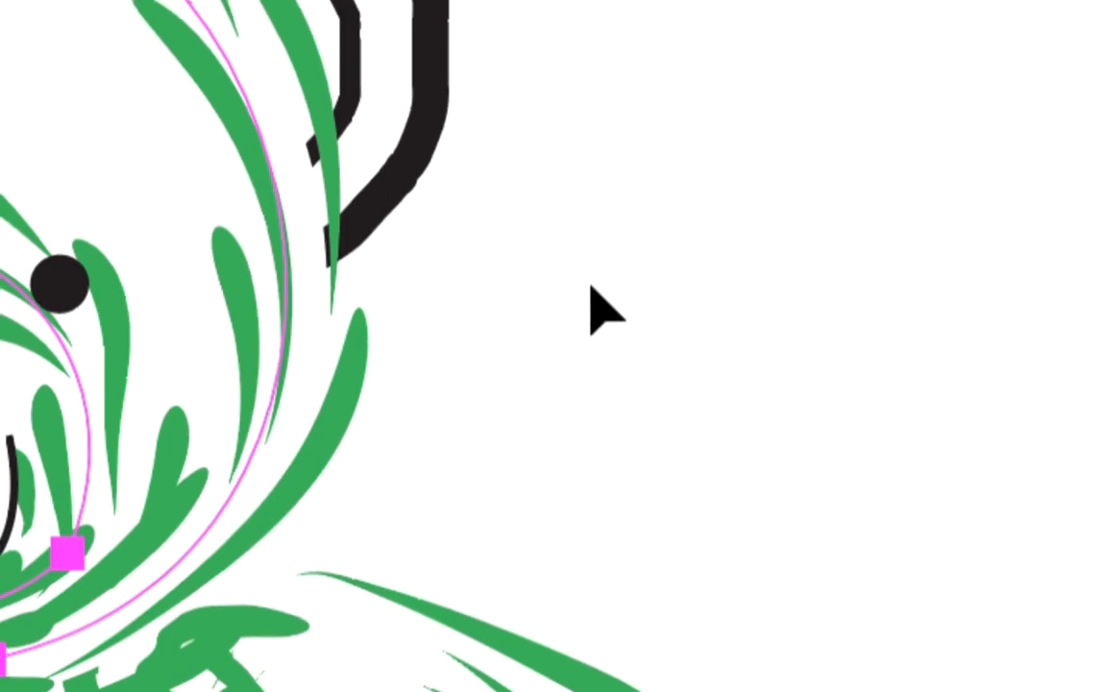
pyautogui.click(592, 309)
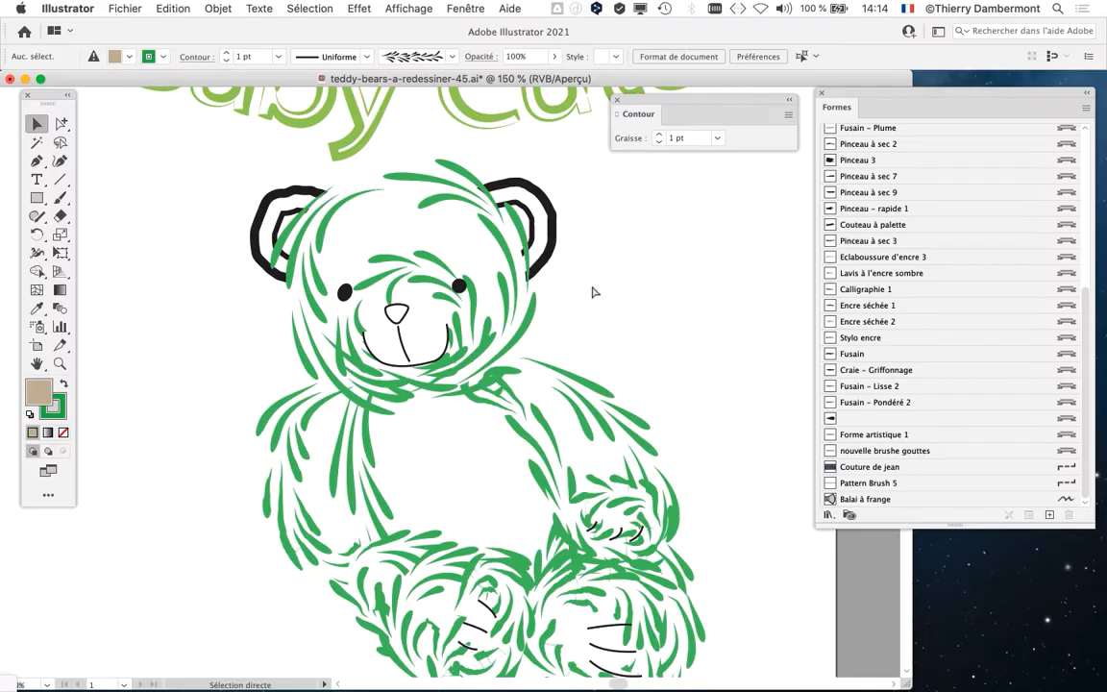
pyautogui.moveTo(575, 100); pyautogui.dragTo(82, 100)
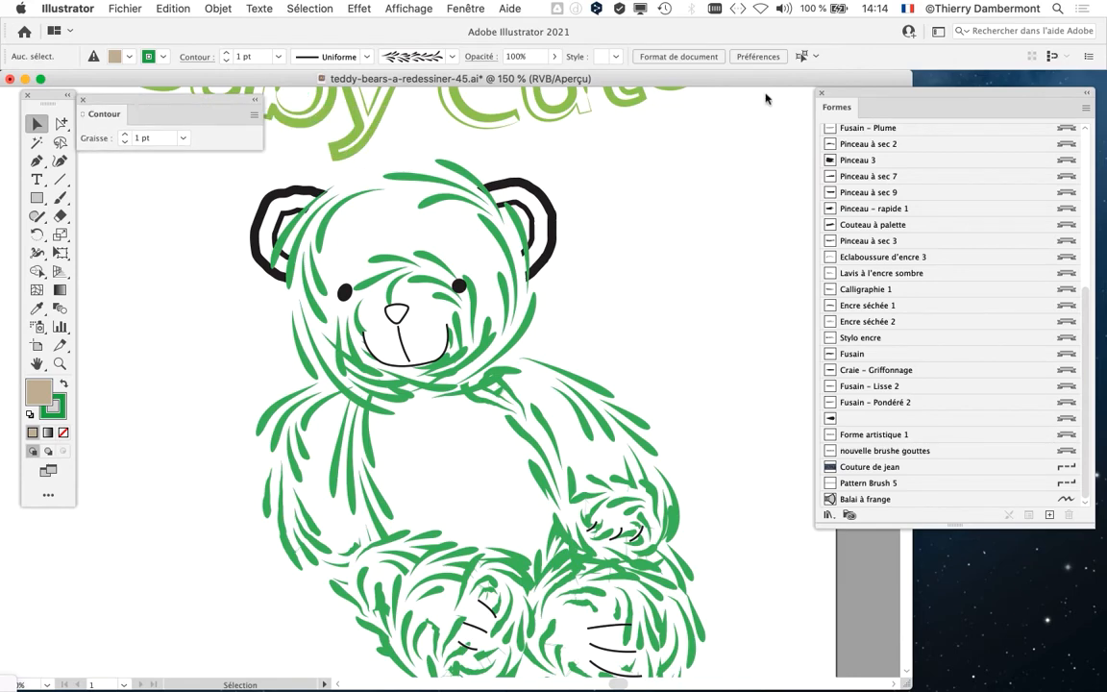
# - Set the fixed width of the "nouvelle brushe gouttes" brush to 54% and apply the change to the existing strokes
pyautogui.moveTo(854, 98); pyautogui.dragTo(723, 59)
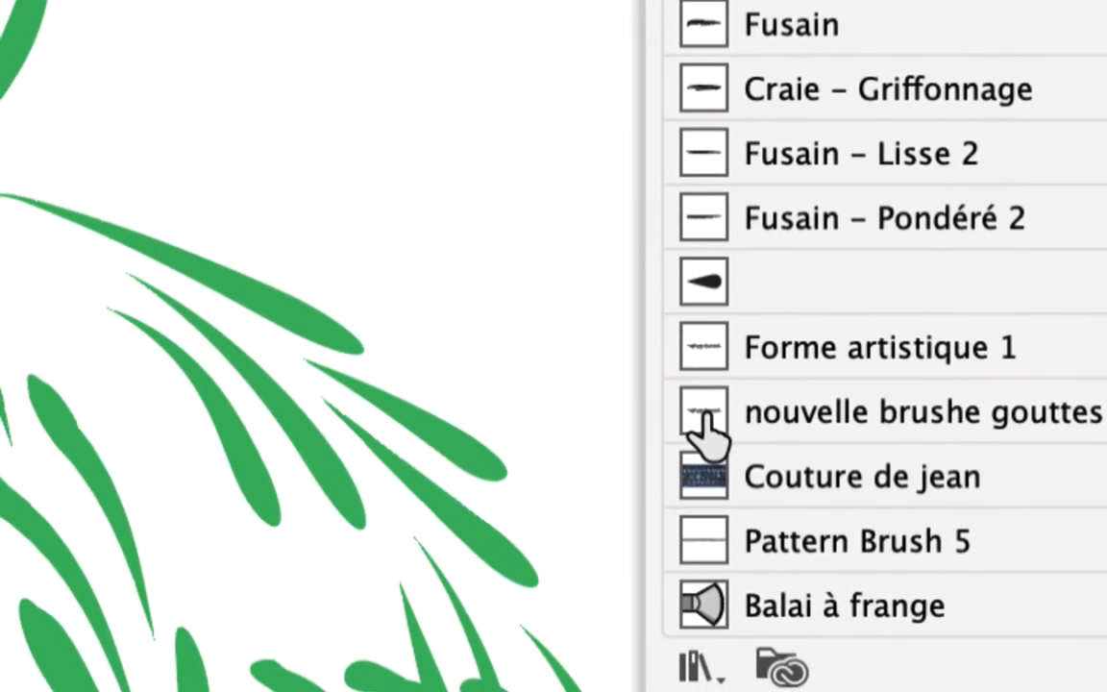
pyautogui.doubleClick(614, 423)
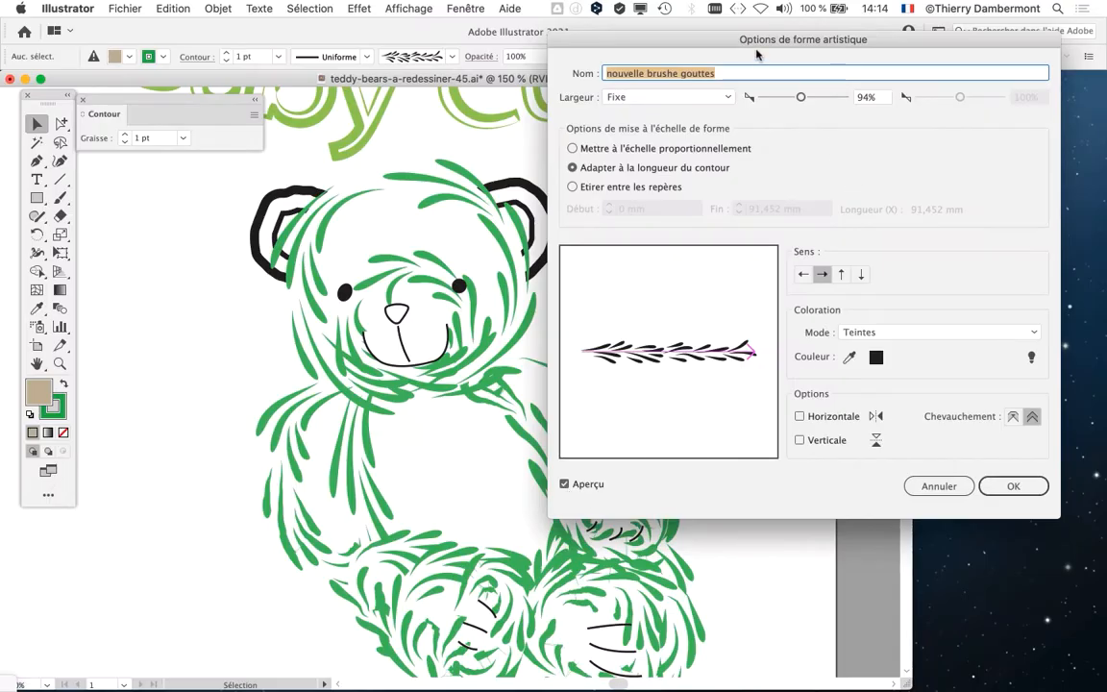
pyautogui.moveTo(756, 55); pyautogui.dragTo(817, 66)
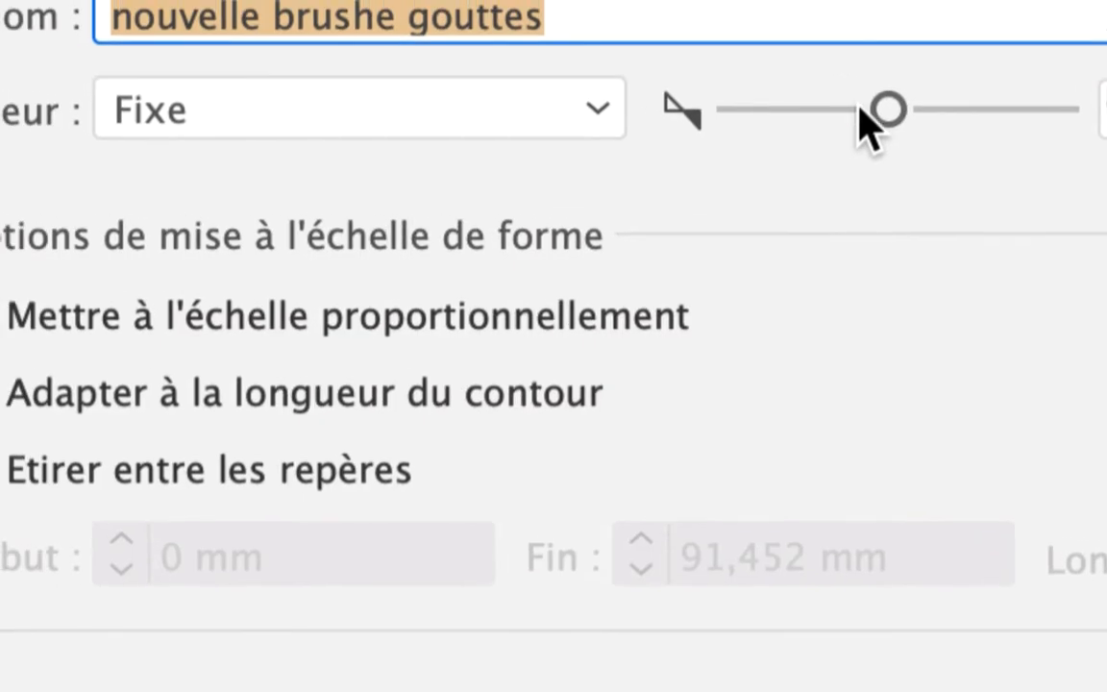
pyautogui.click(809, 95)
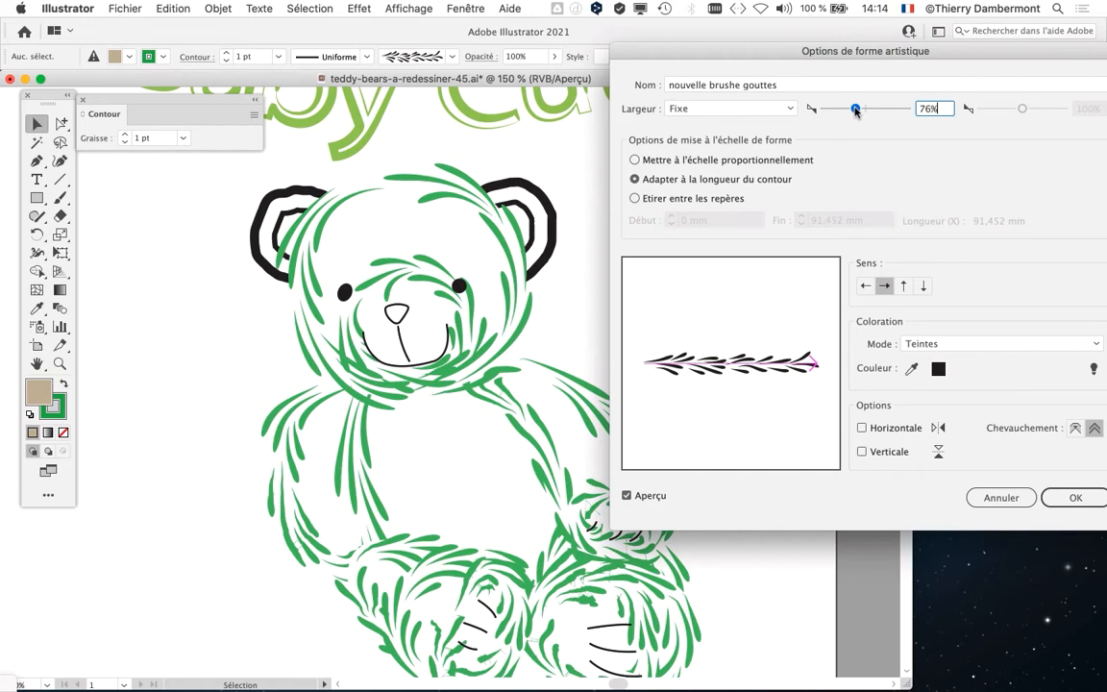
pyautogui.moveTo(855, 111)
pyautogui.mouseDown()
pyautogui.moveTo(832, 110)
pyautogui.moveTo(847, 110)
pyautogui.mouseUp()
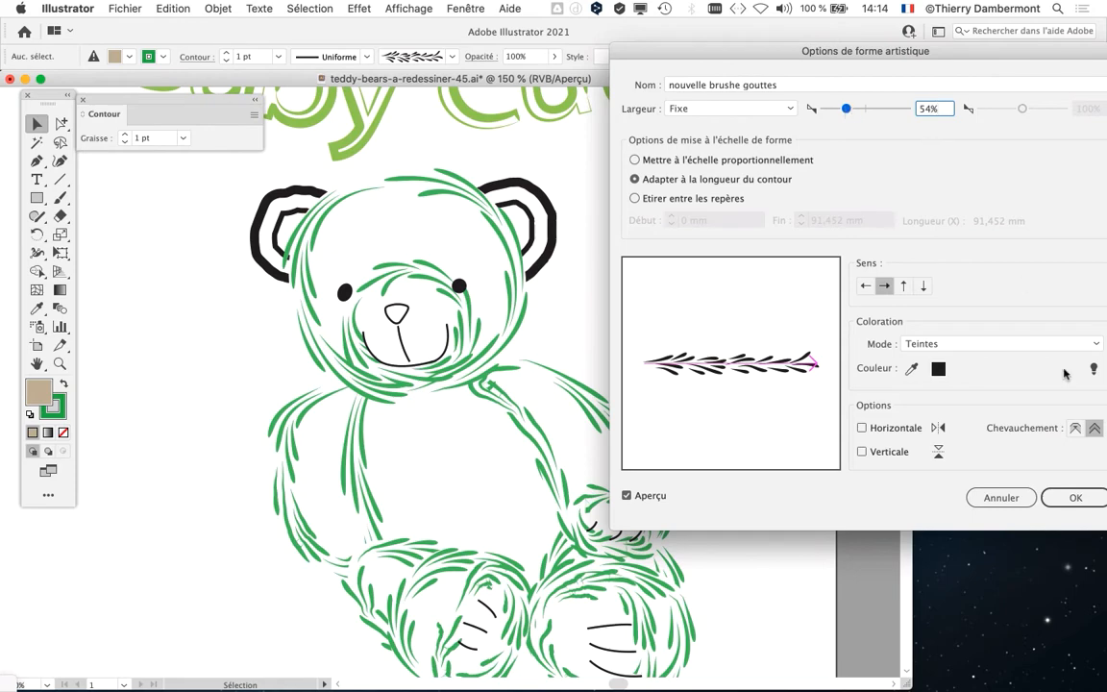
pyautogui.click(1075, 496)
pyautogui.moveTo(896, 249); pyautogui.dragTo(754, 110)
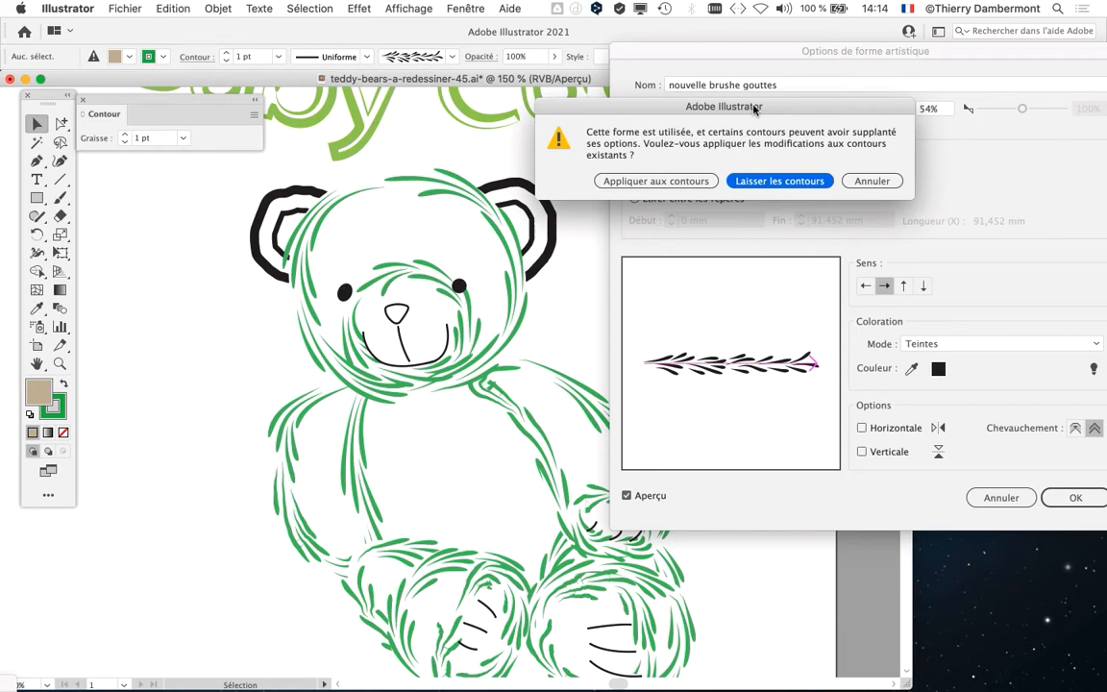
pyautogui.click(635, 185)
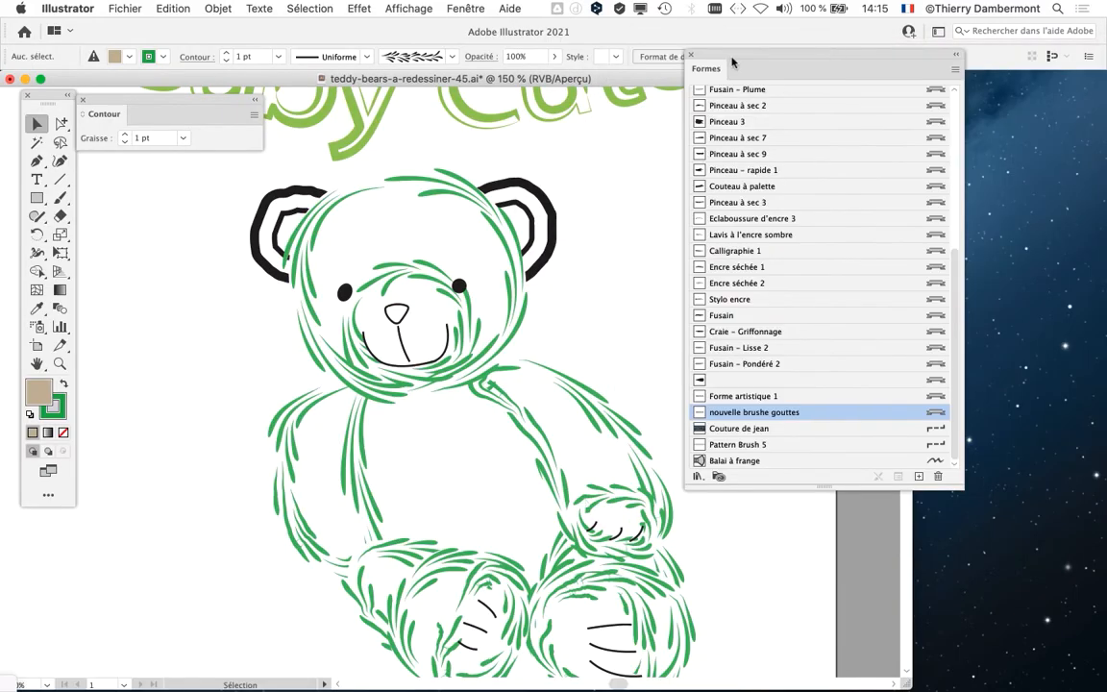
# - Move the brush panel clear of the artboard, select the head and muzzle outlines in outline view, and return to preview
pyautogui.moveTo(727, 59); pyautogui.dragTo(833, 80)
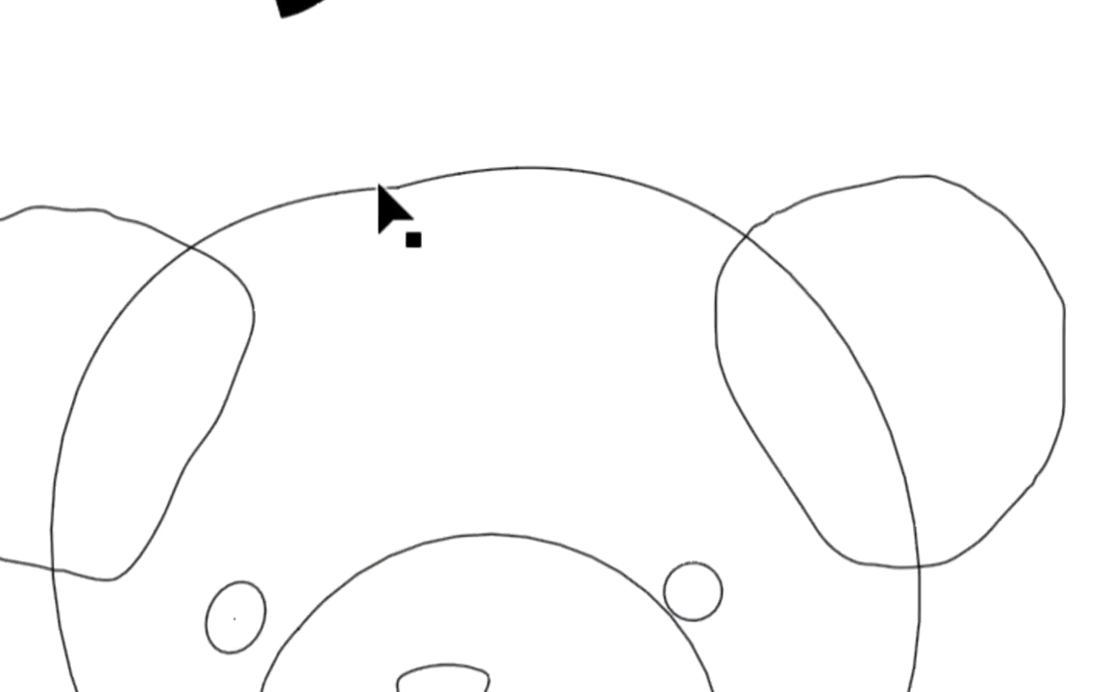
pyautogui.keyDown('shift'); pyautogui.click(390, 299); pyautogui.keyUp('shift')
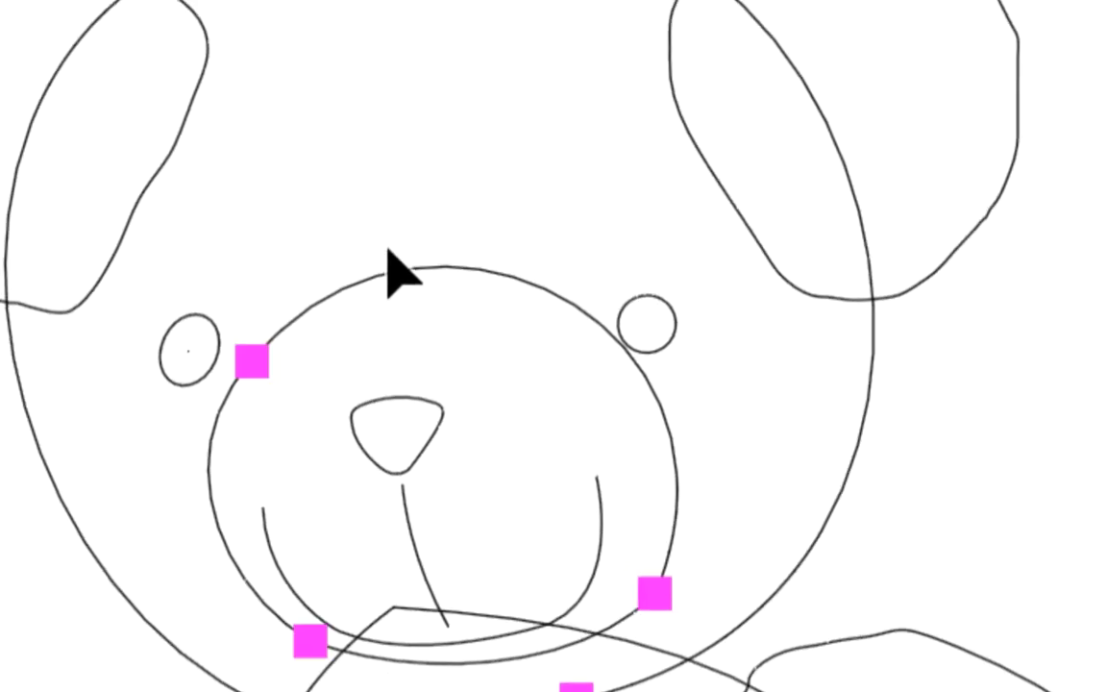
pyautogui.scroll(-1, 367, 187)
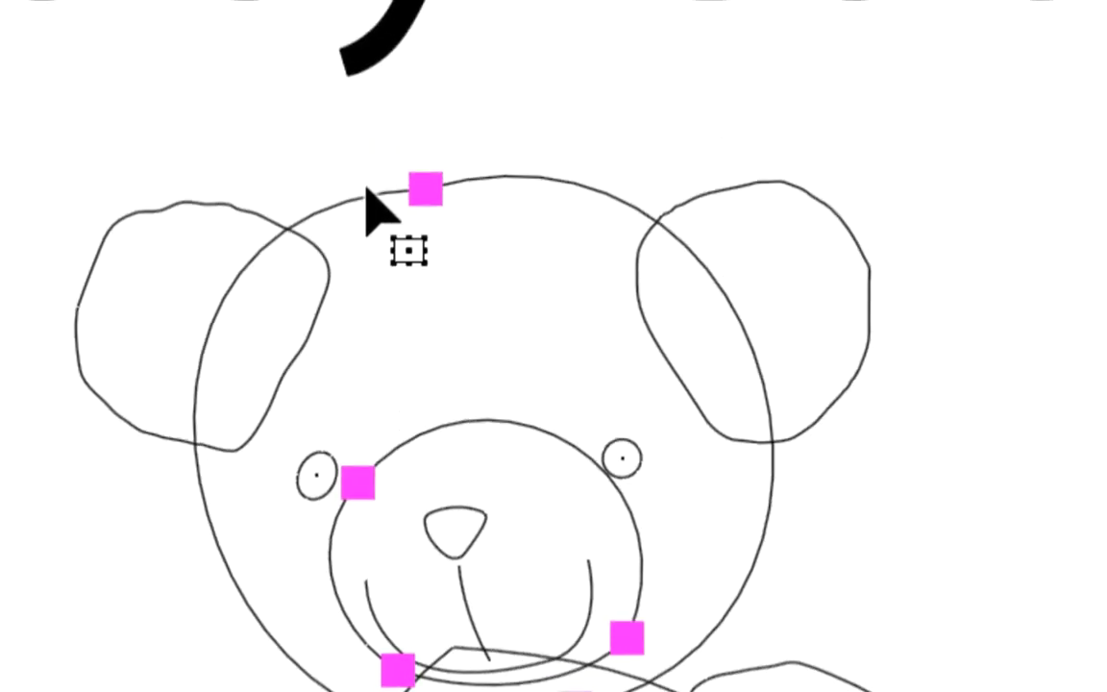
pyautogui.click(339, 117)
pyautogui.click(365, 195)
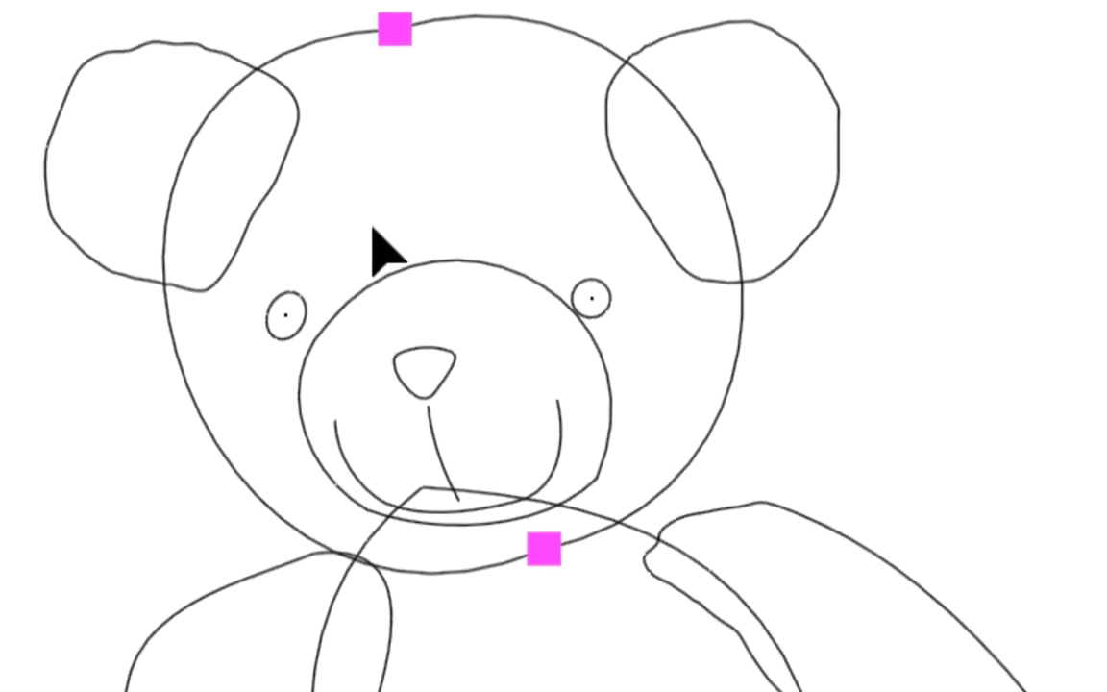
pyautogui.keyDown('shift'); pyautogui.click(379, 237); pyautogui.keyUp('shift')
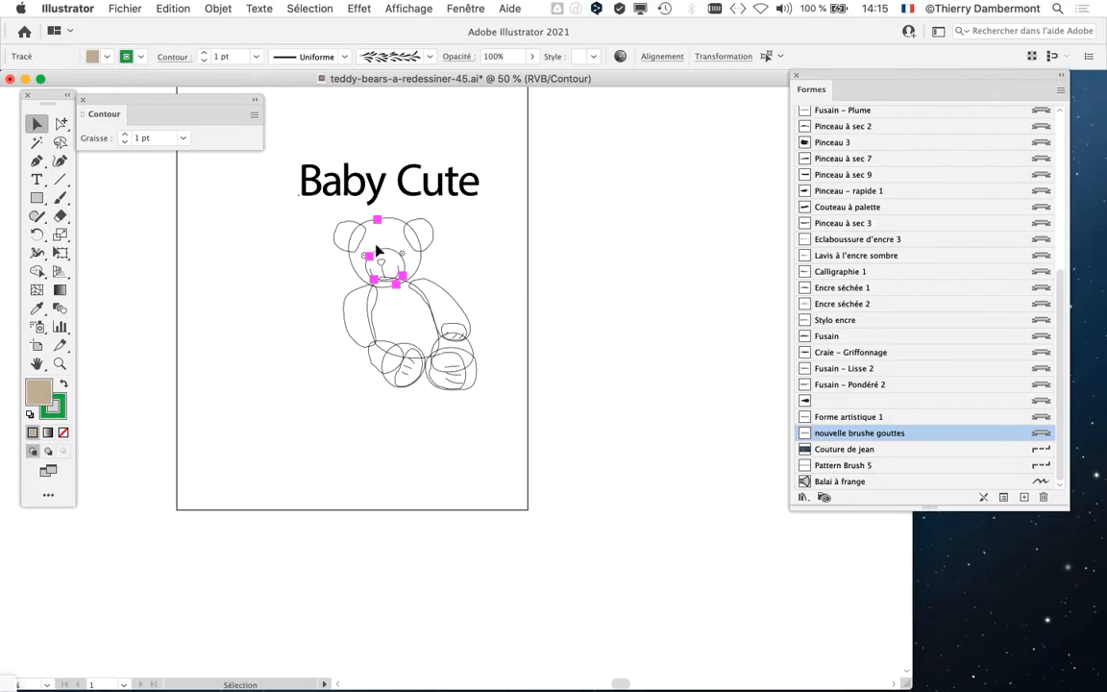
pyautogui.scroll(3, 375, 244)
pyautogui.moveTo(327, 273); pyautogui.dragTo(239, 299)
pyautogui.press('super+y')
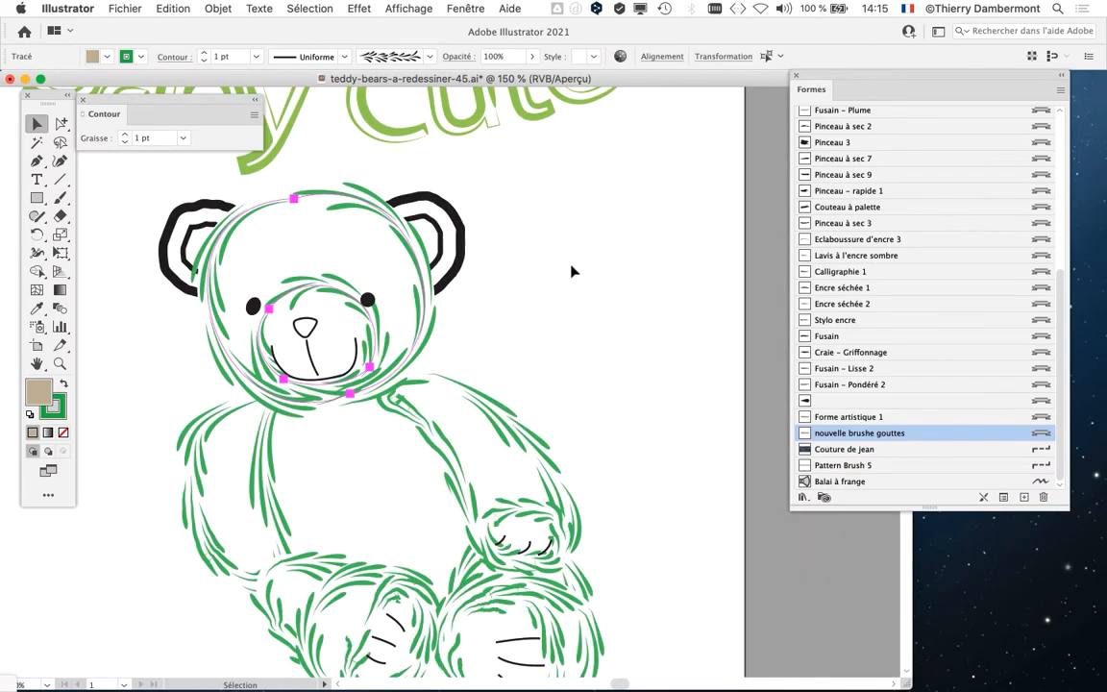
# - Place the Contour panel beside the bear's head and set the selected outlines' stroke weight to 0,5 pt
pyautogui.scroll(1, 309, 276)
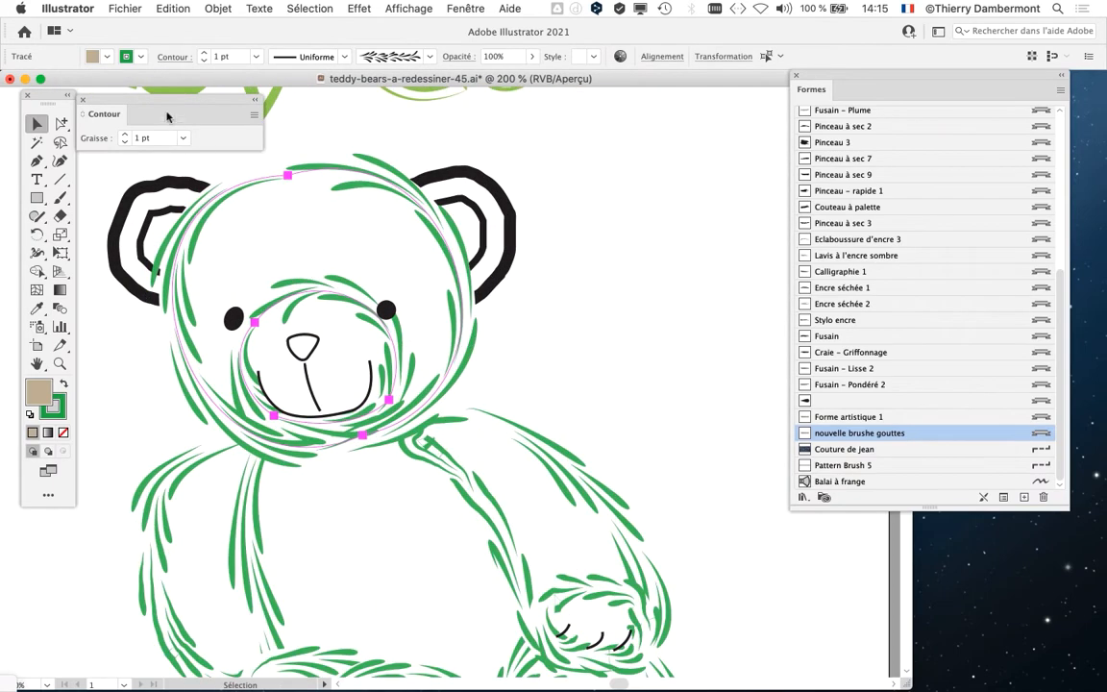
pyautogui.moveTo(168, 113); pyautogui.dragTo(621, 209)
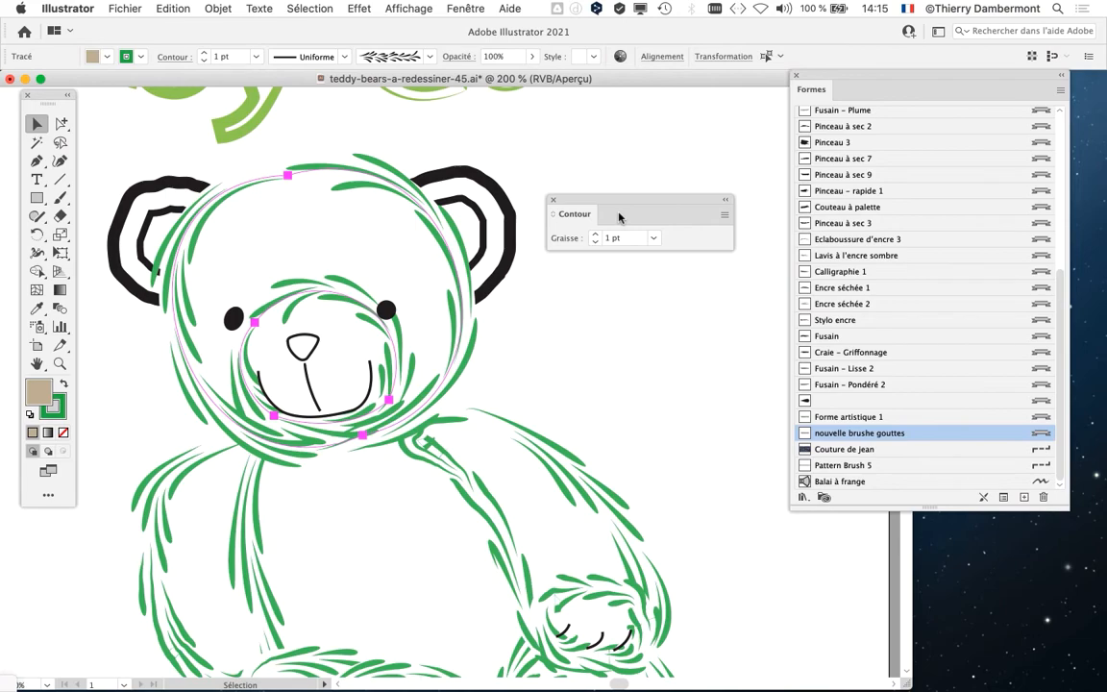
pyautogui.moveTo(614, 209); pyautogui.dragTo(594, 143)
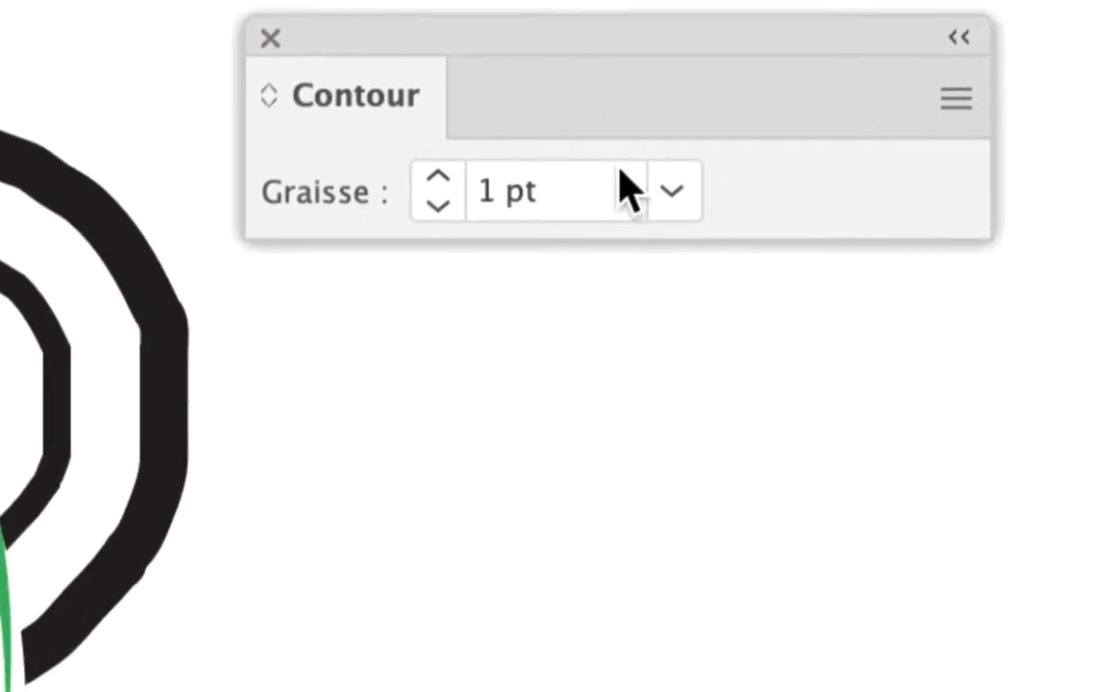
pyautogui.click(765, 298)
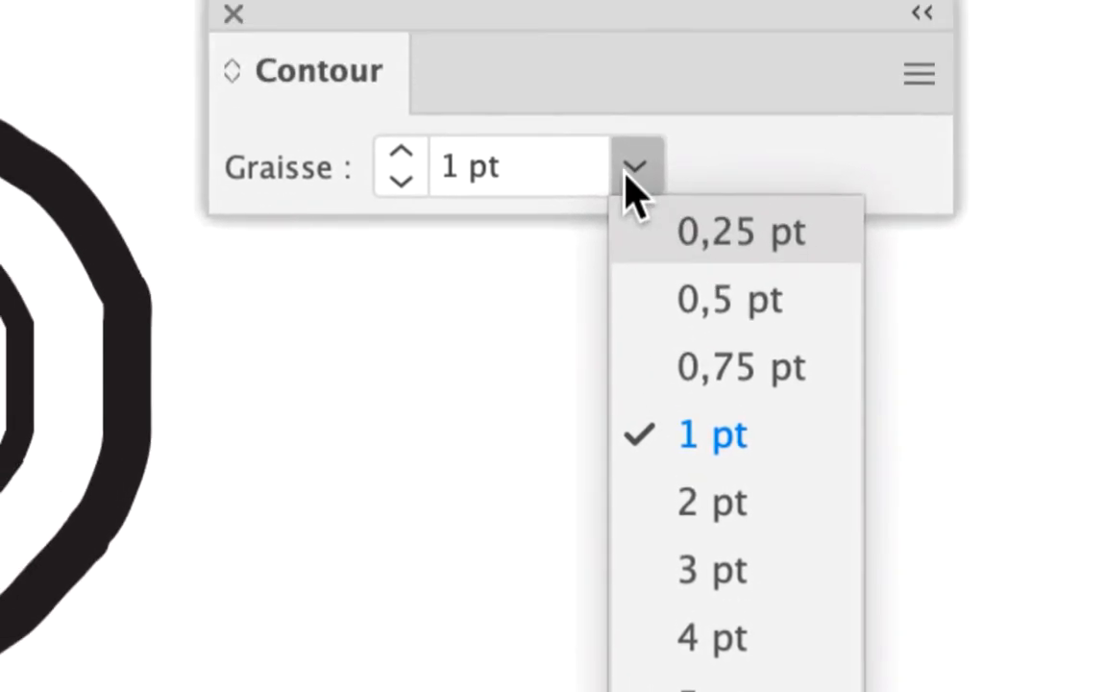
pyautogui.click(604, 84)
pyautogui.click(632, 175)
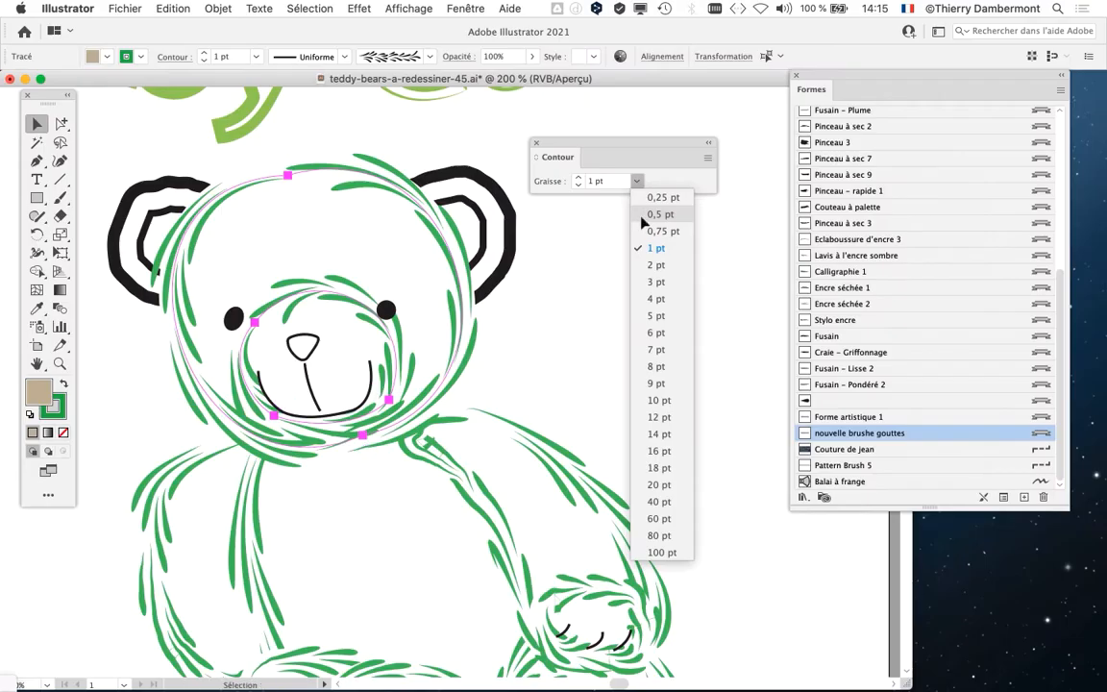
pyautogui.click(659, 213)
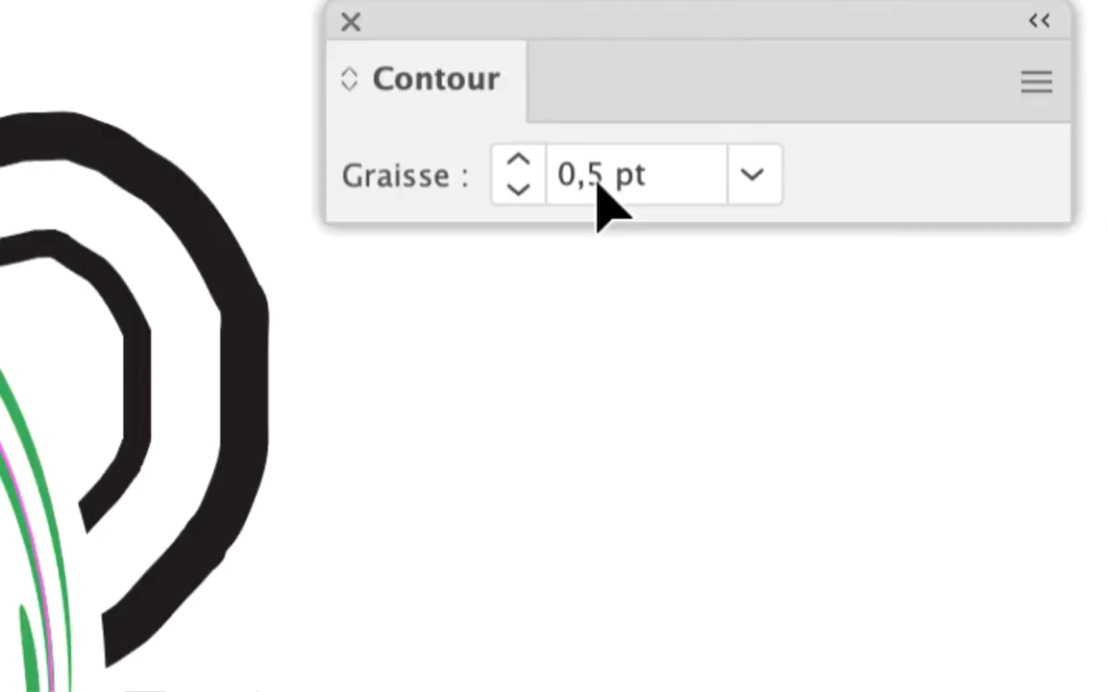
# - Set the stroke weight of the head and muzzle outlines to 0,6 pt
pyautogui.doubleClick(596, 179)
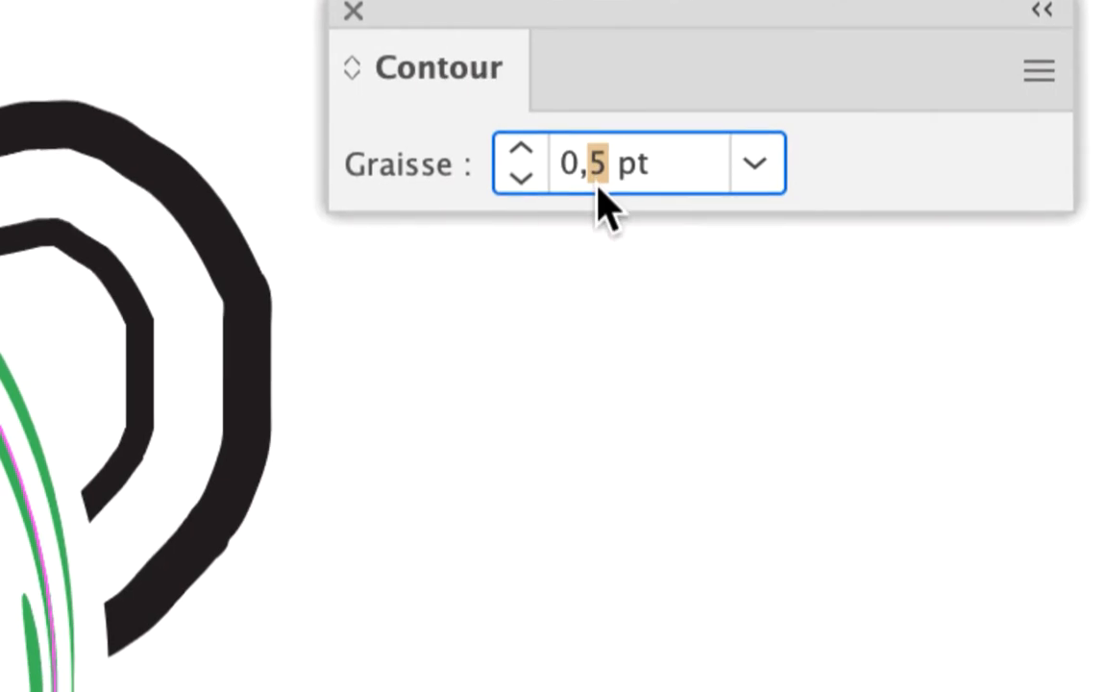
pyautogui.write('6')
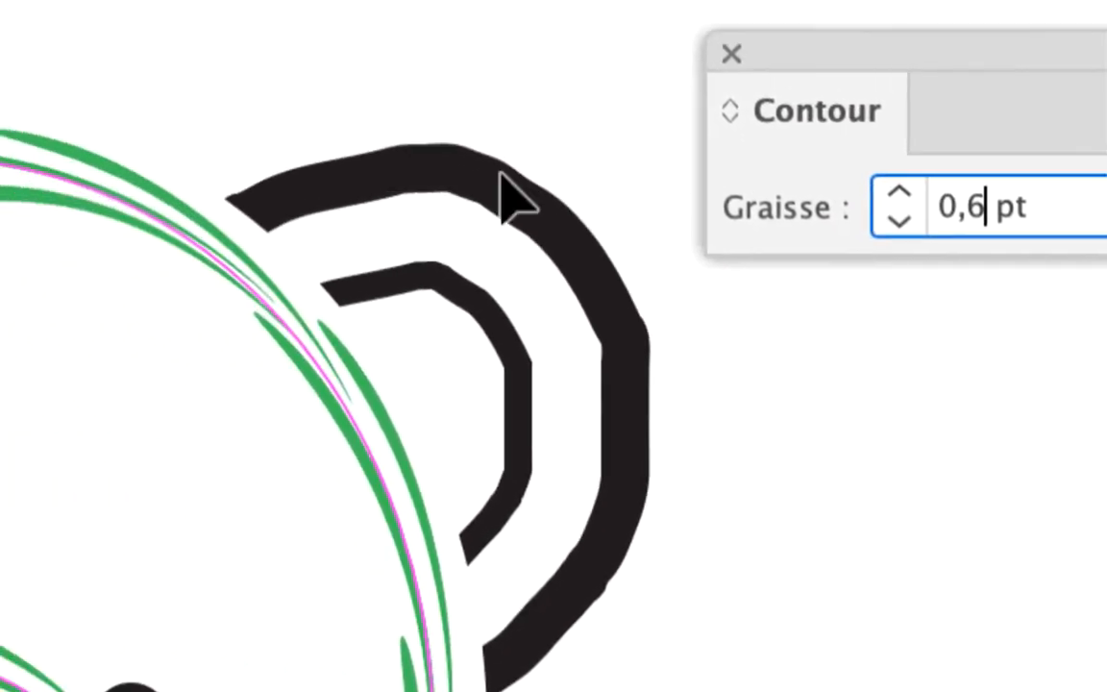
pyautogui.press('Return')
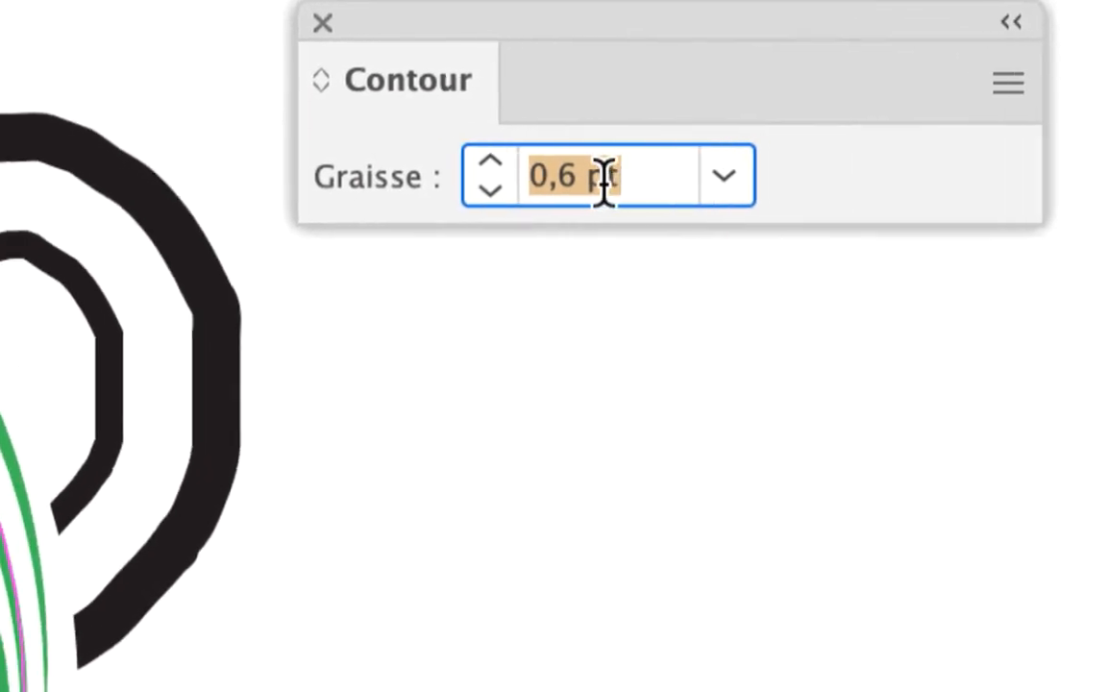
# - Set the stroke weight of the head and muzzle outlines to 0,7 pt
pyautogui.click(841, 203)
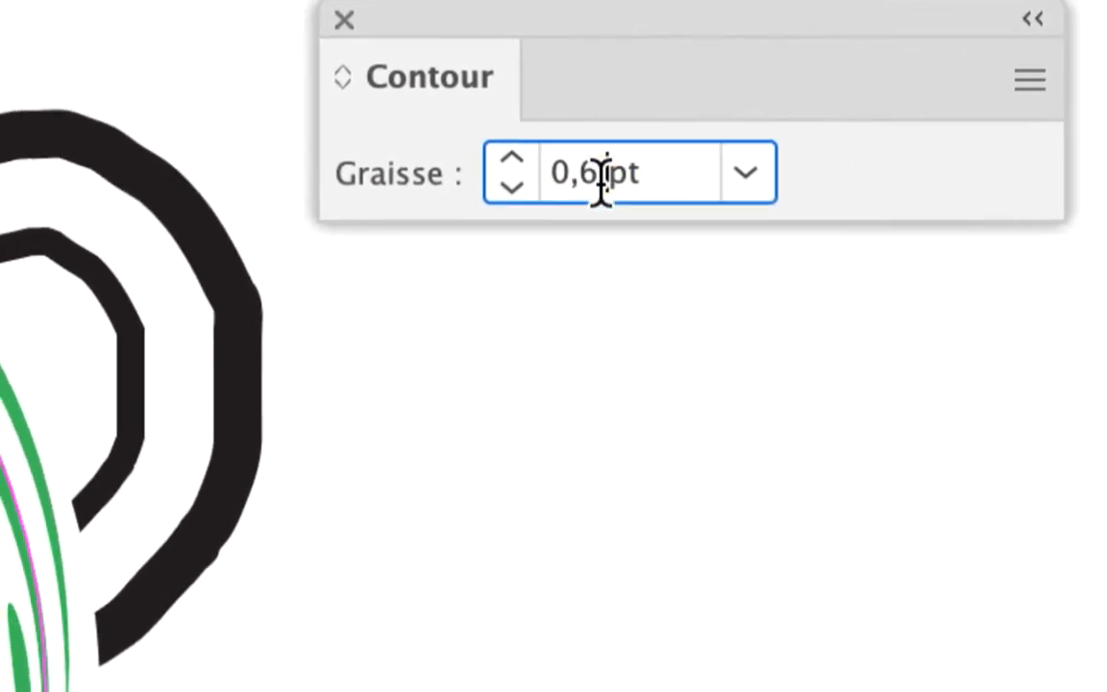
pyautogui.doubleClick(834, 203)
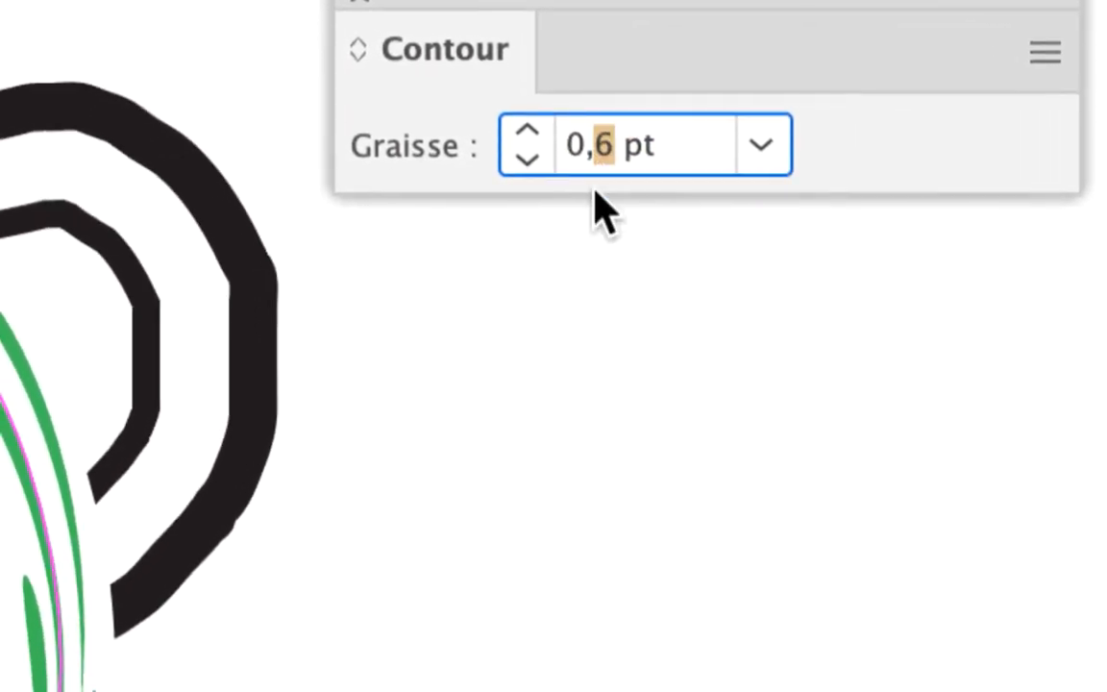
pyautogui.write('7')
pyautogui.press('Return')
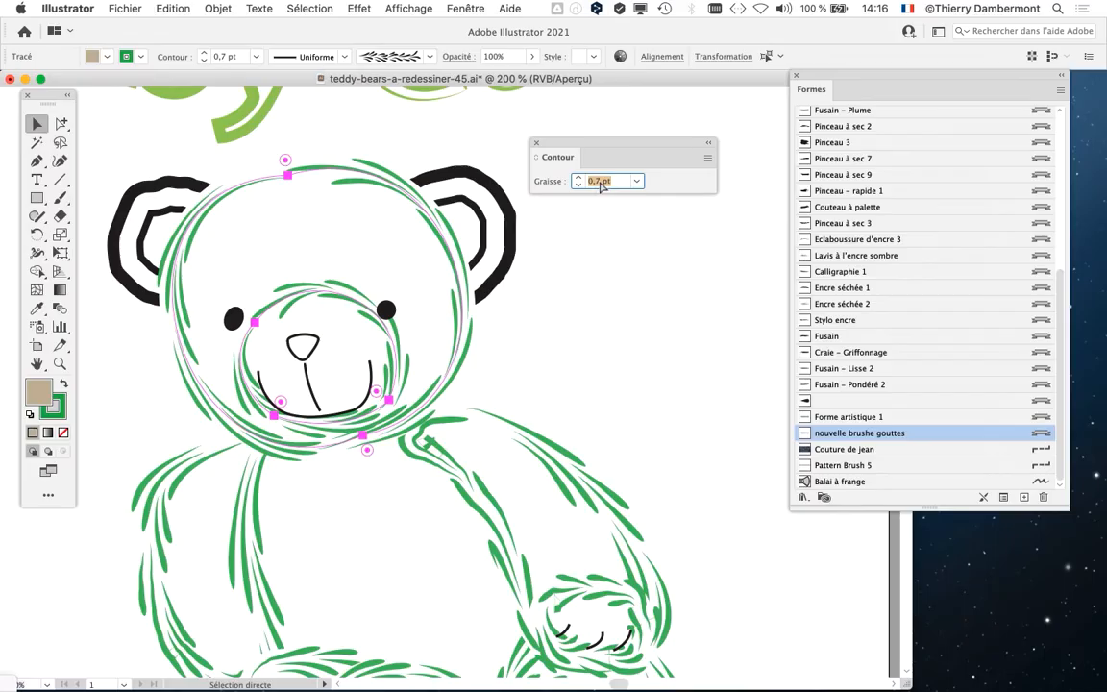
# - Close the Contour panel, deselect the outlines, and inspect the thinner head and muzzle strokes against the body
pyautogui.press('Tab')
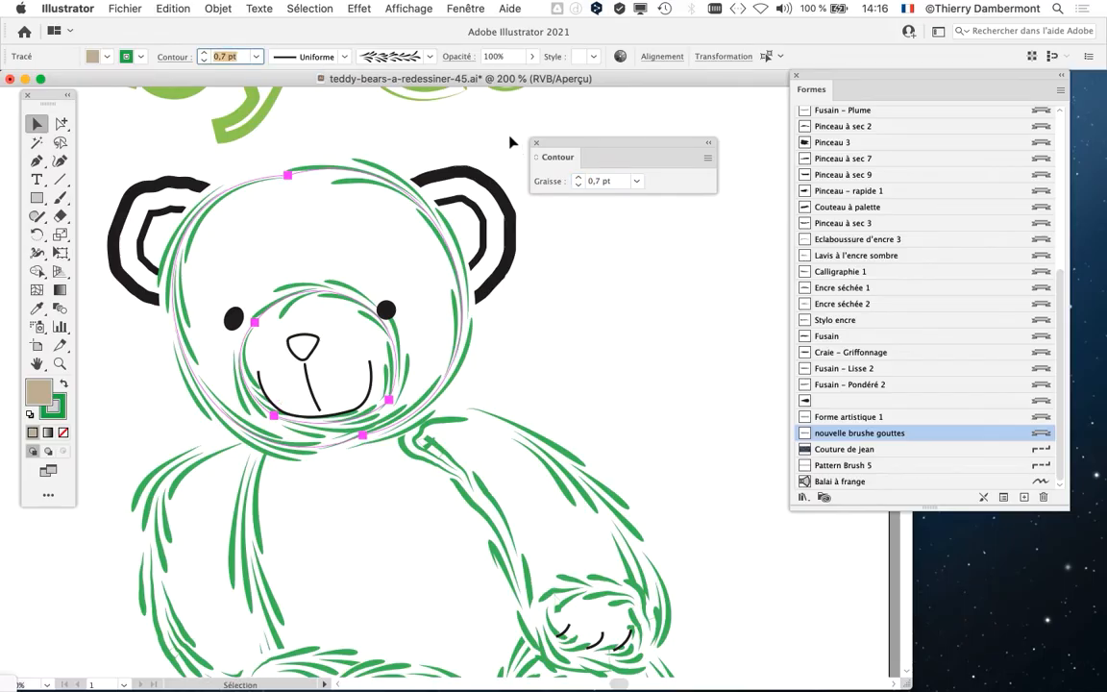
pyautogui.click(536, 142)
pyautogui.scroll(-1, 543, 363)
pyautogui.click(548, 358)
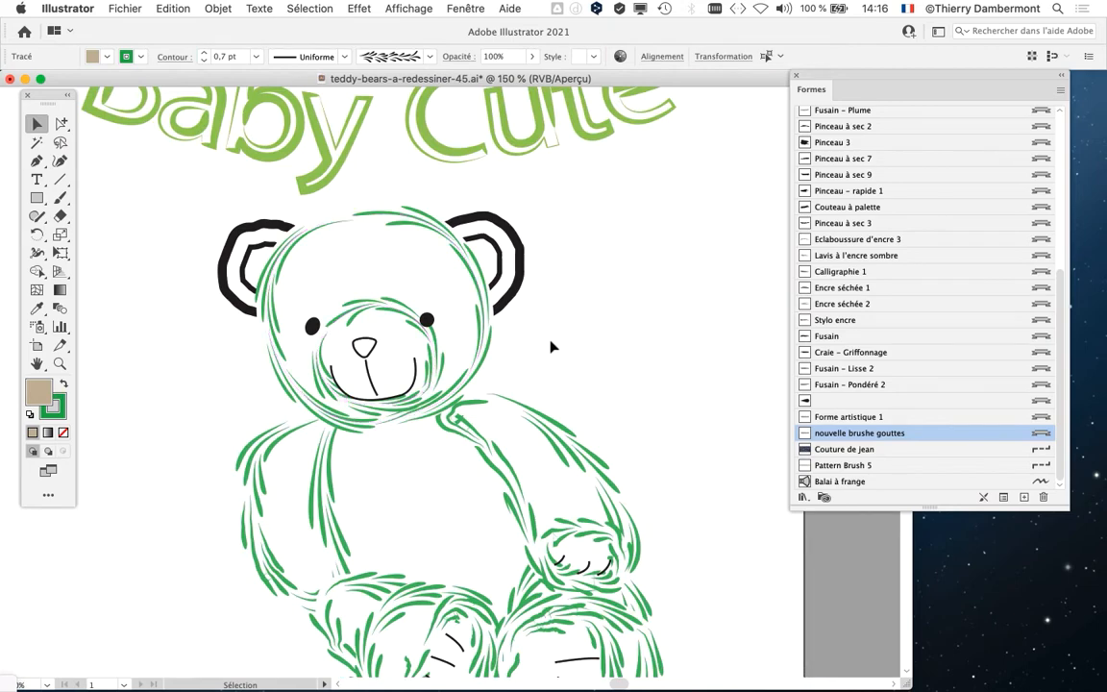
pyautogui.scroll(-1, 518, 355)
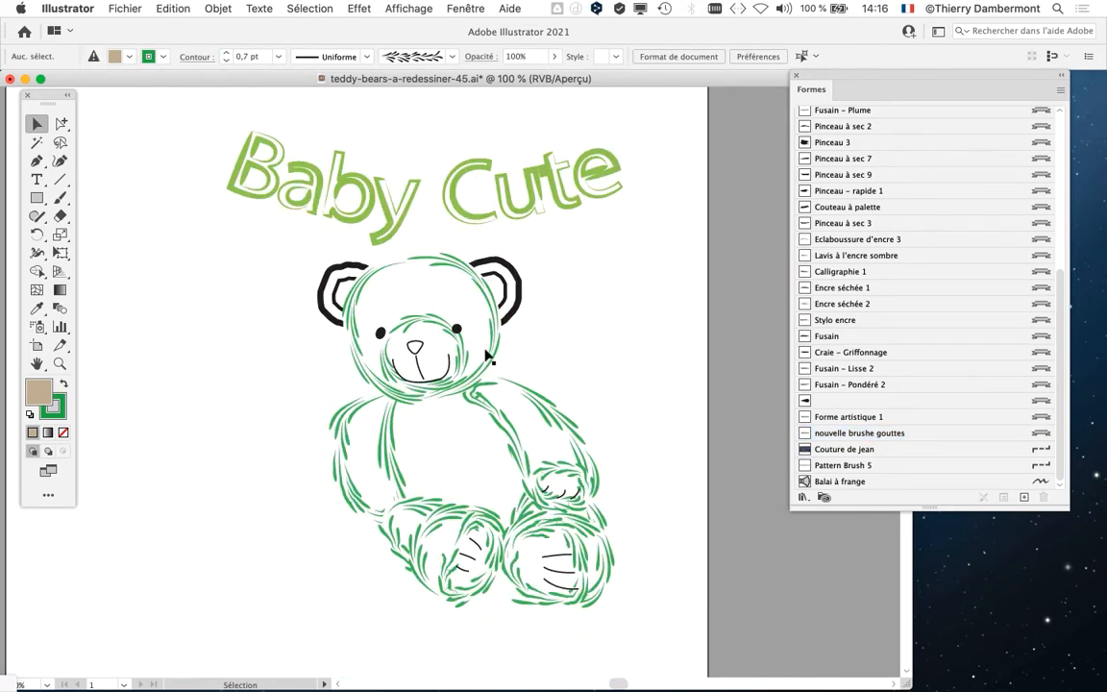
pyautogui.scroll(4, 401, 325)
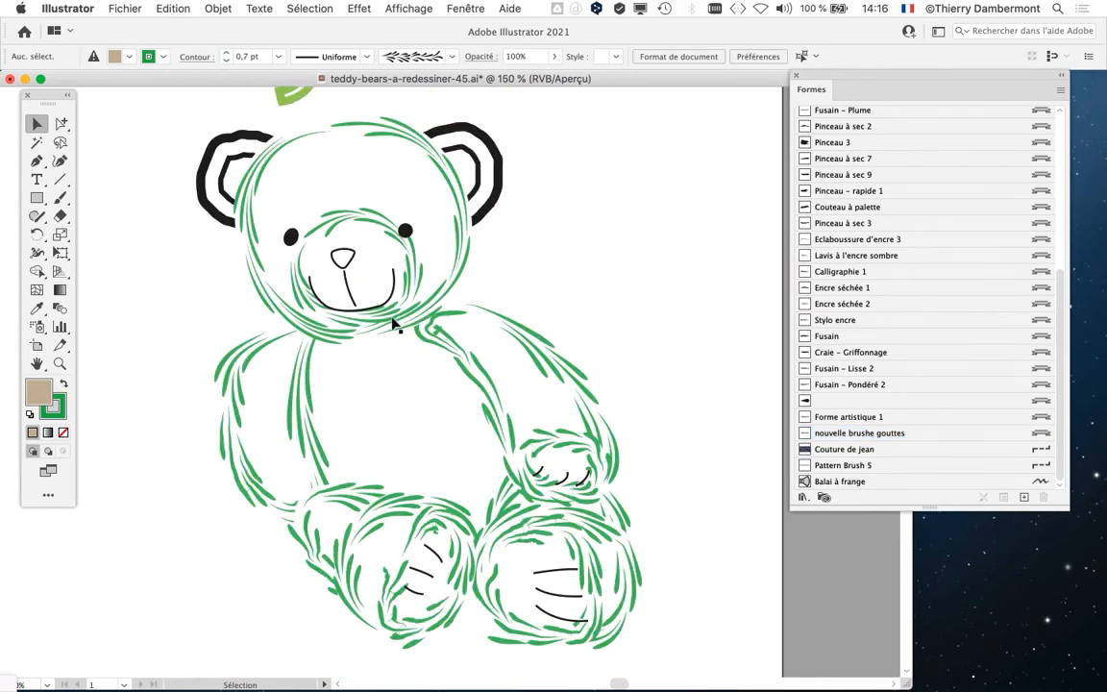
pyautogui.scroll(3, 401, 325)
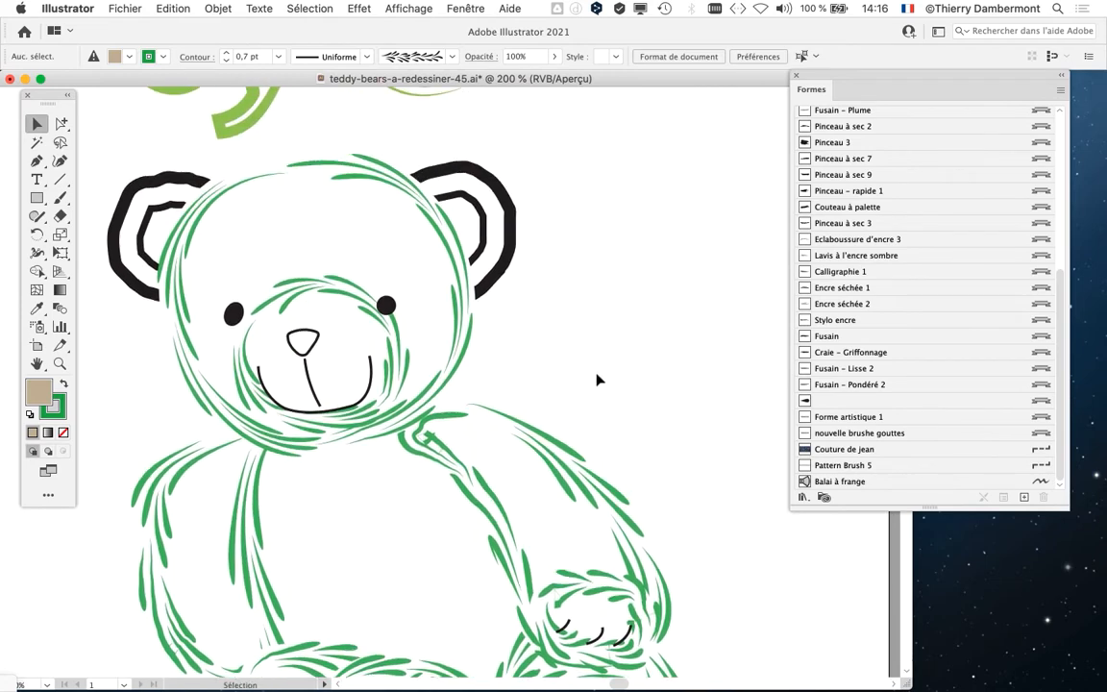
# - Save the document as teddy-bears-a-redessiner-46.ai in the teddy bear 12 folder, accepting the Illustrator options
pyautogui.click(125, 8)
pyautogui.click(183, 142)
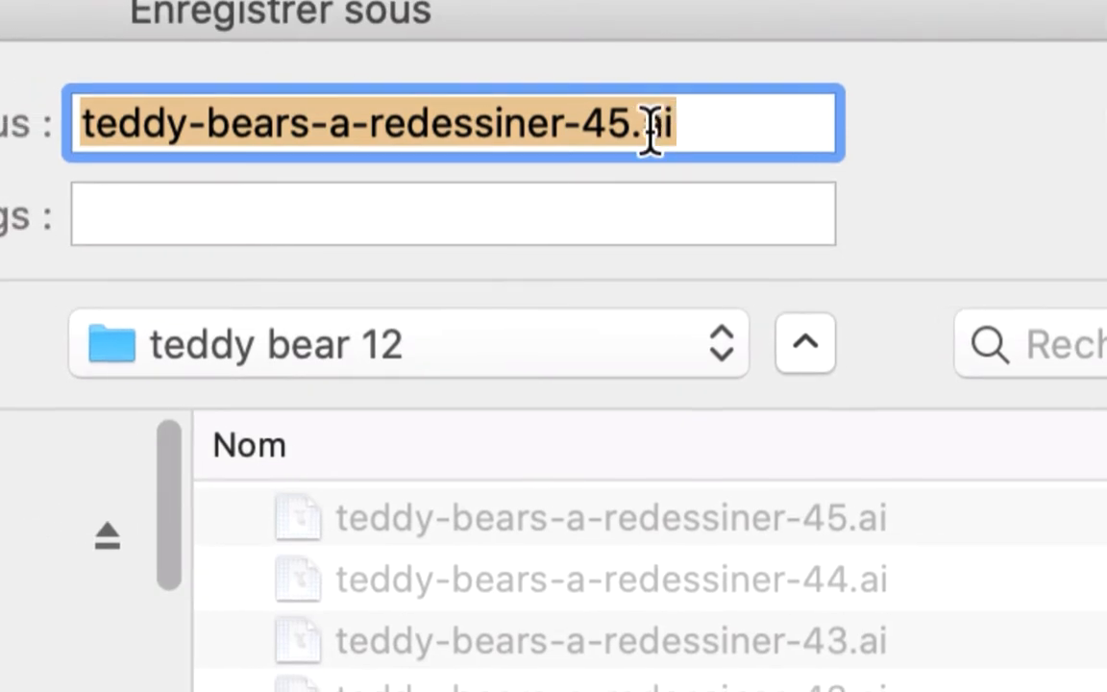
pyautogui.click(613, 123)
pyautogui.moveTo(613, 123); pyautogui.dragTo(636, 123)
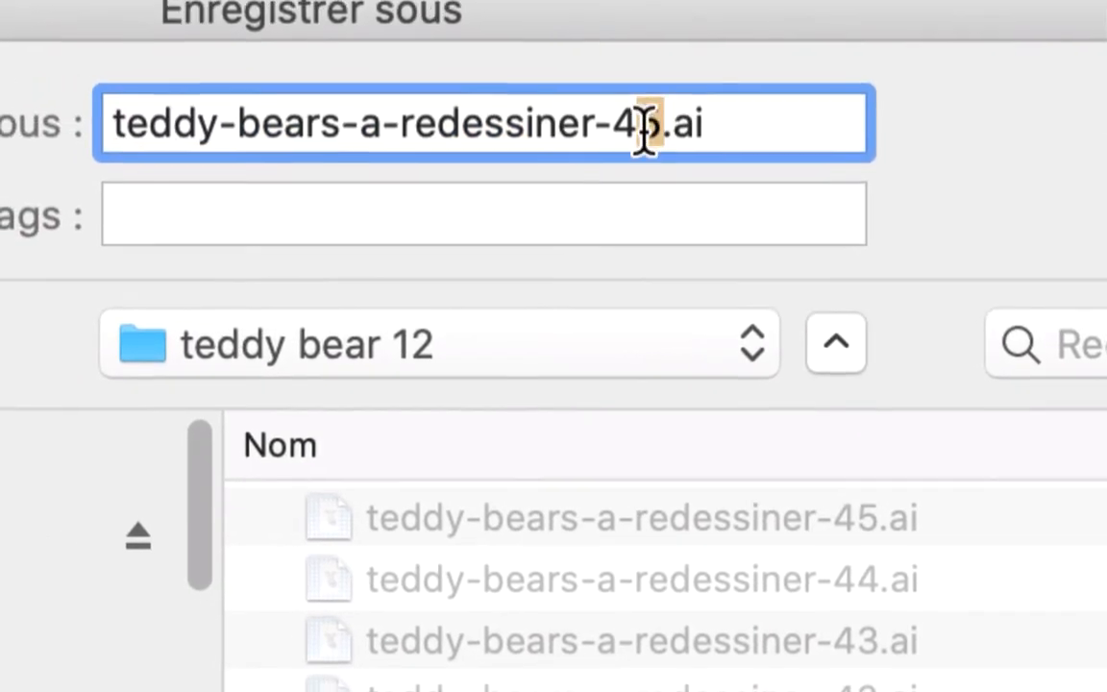
pyautogui.write('6')
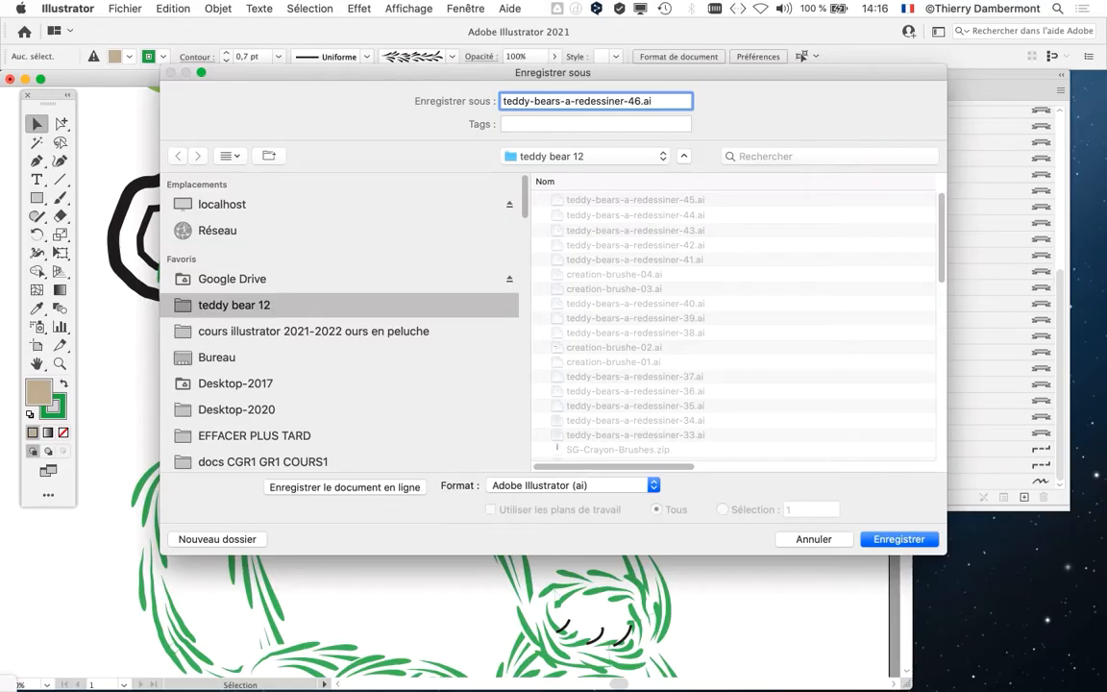
pyautogui.press('Return')
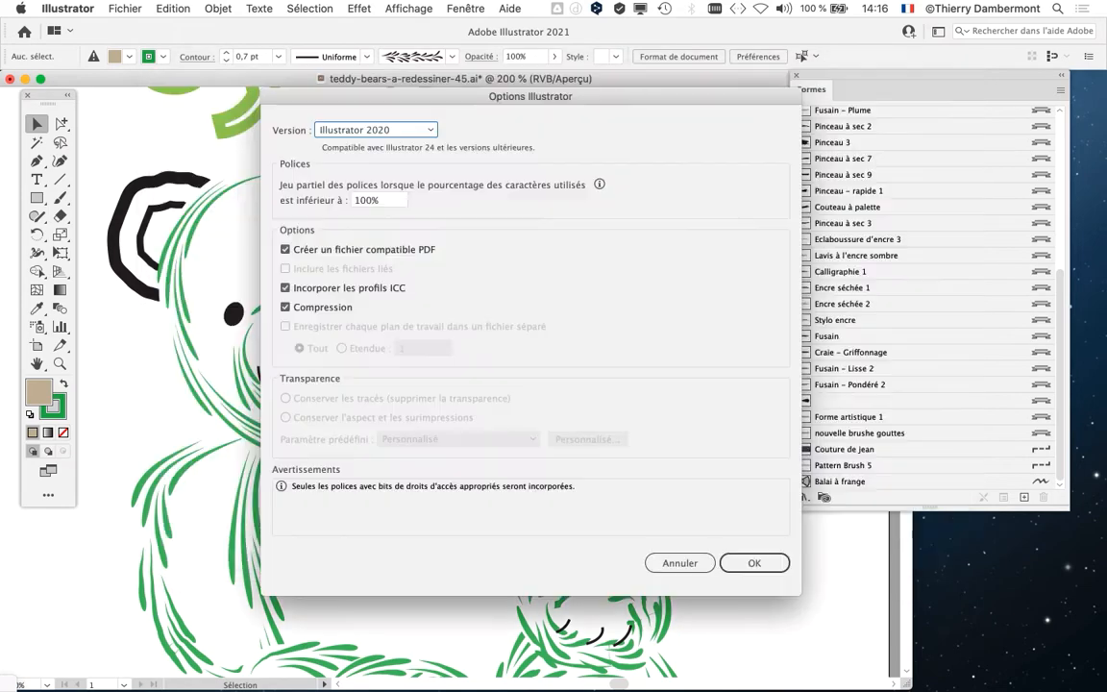
pyautogui.press('Return')
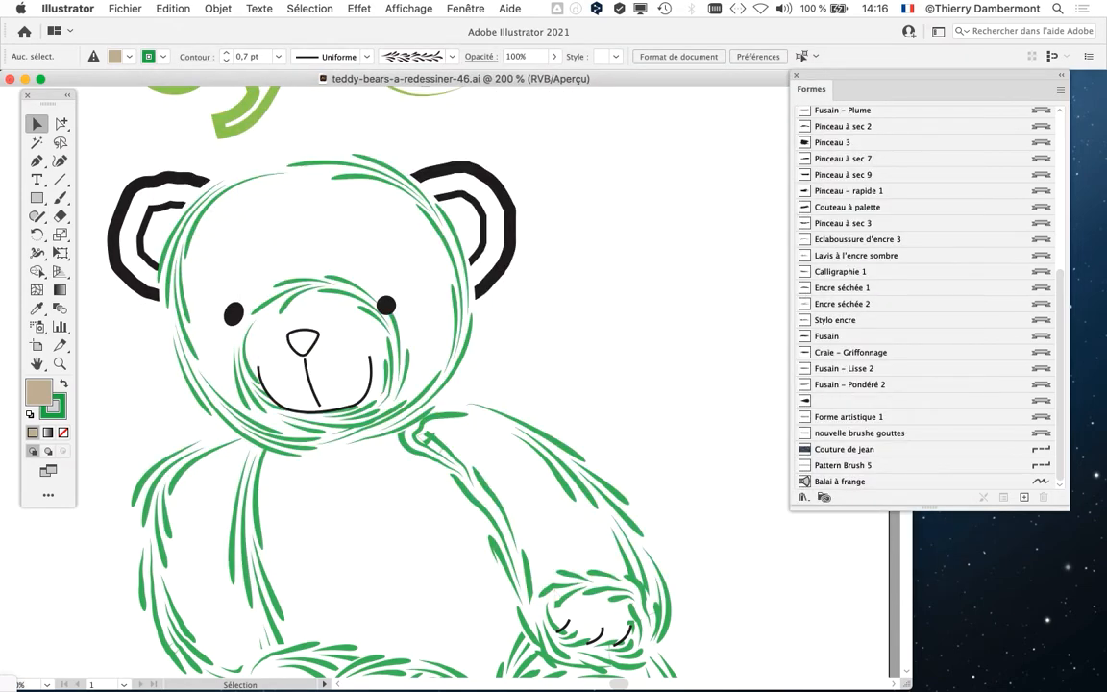
# - Display the Calques panel and place it beside the brush panel, with the Baby Cute title and whole bear in view at 100 %
pyautogui.press('super+minus')
pyautogui.press('super+minus')
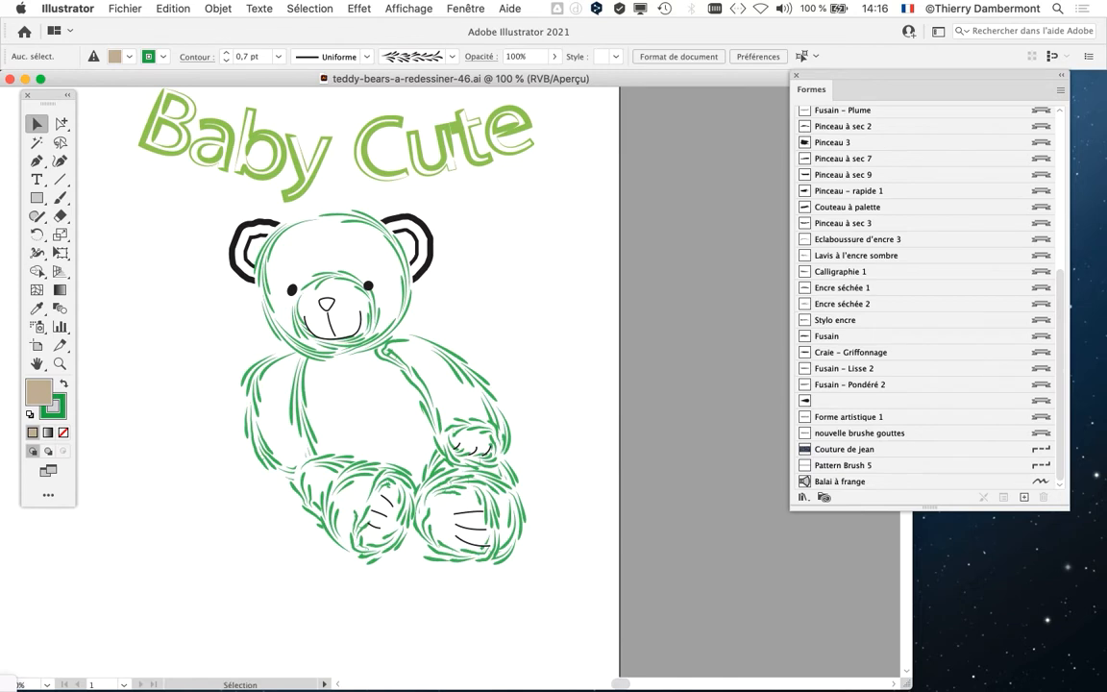
pyautogui.press('space')
pyautogui.moveTo(337, 231); pyautogui.dragTo(380, 361)
pyautogui.press('space')
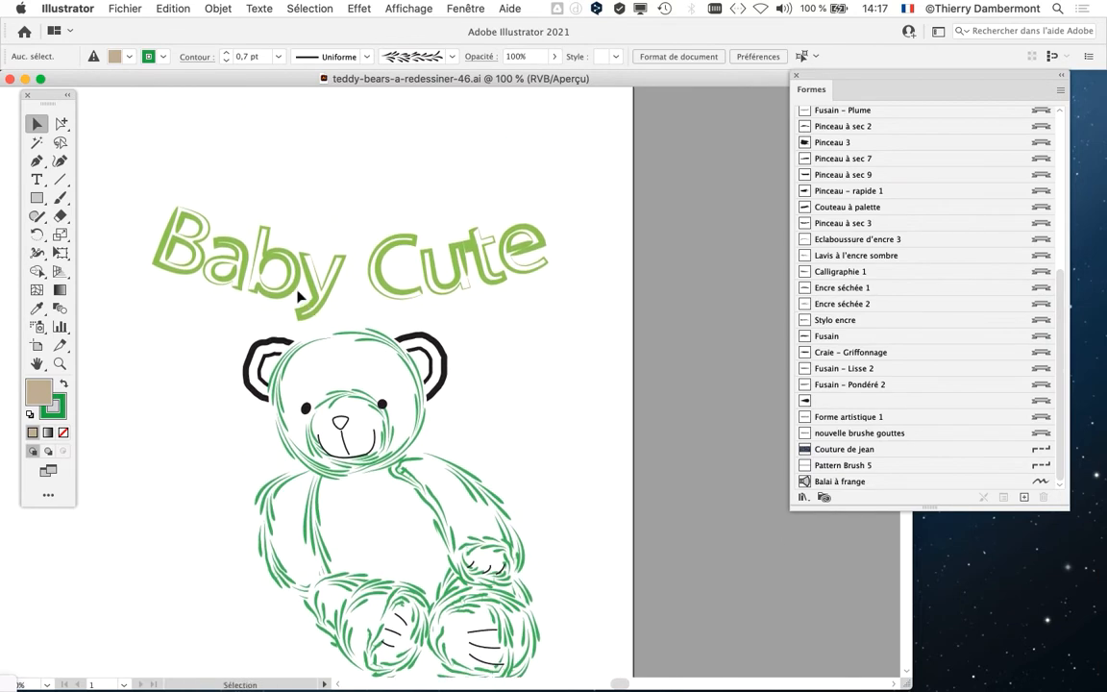
pyautogui.click(473, 7)
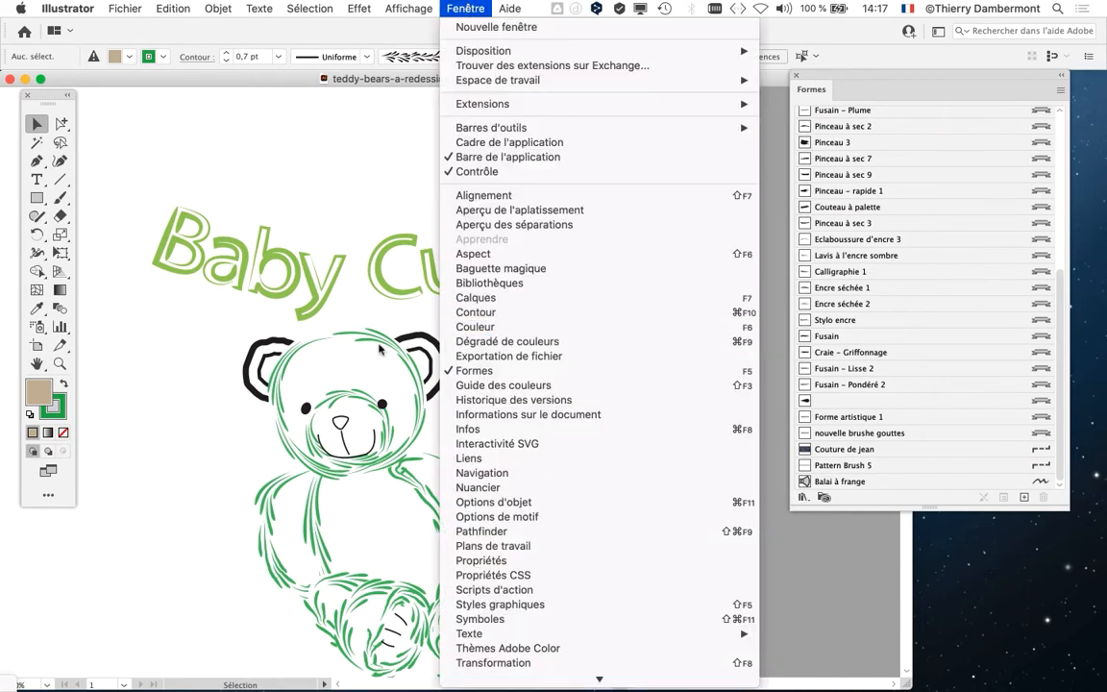
pyautogui.click(199, 331)
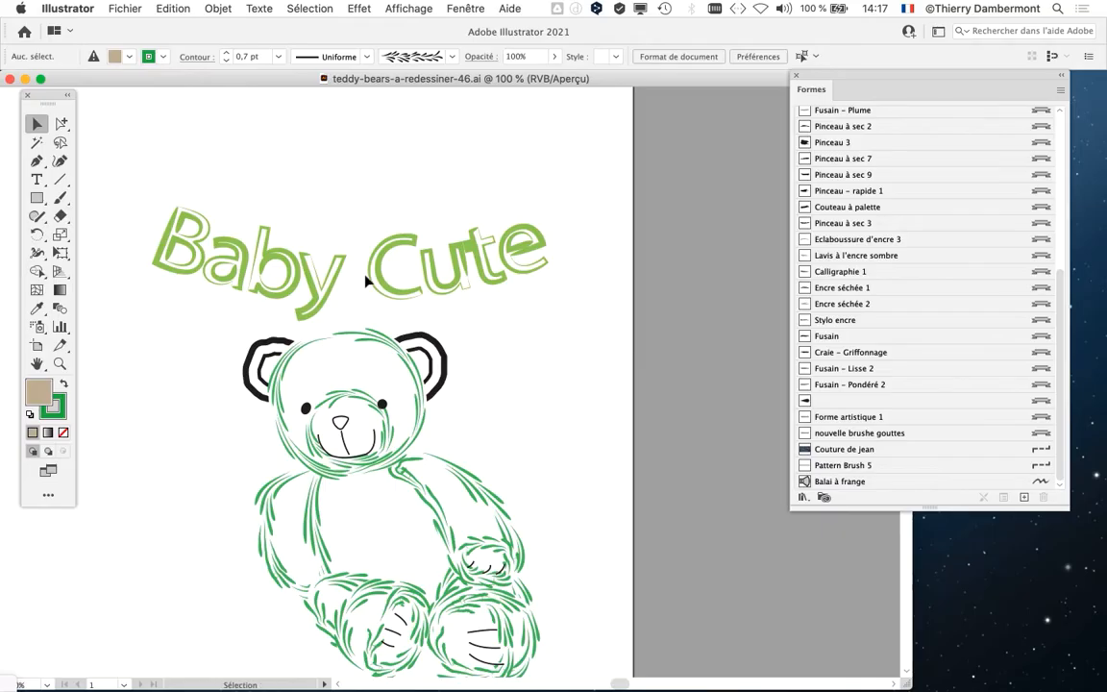
pyautogui.scroll(-3, 336, 285)
pyautogui.click(458, 7)
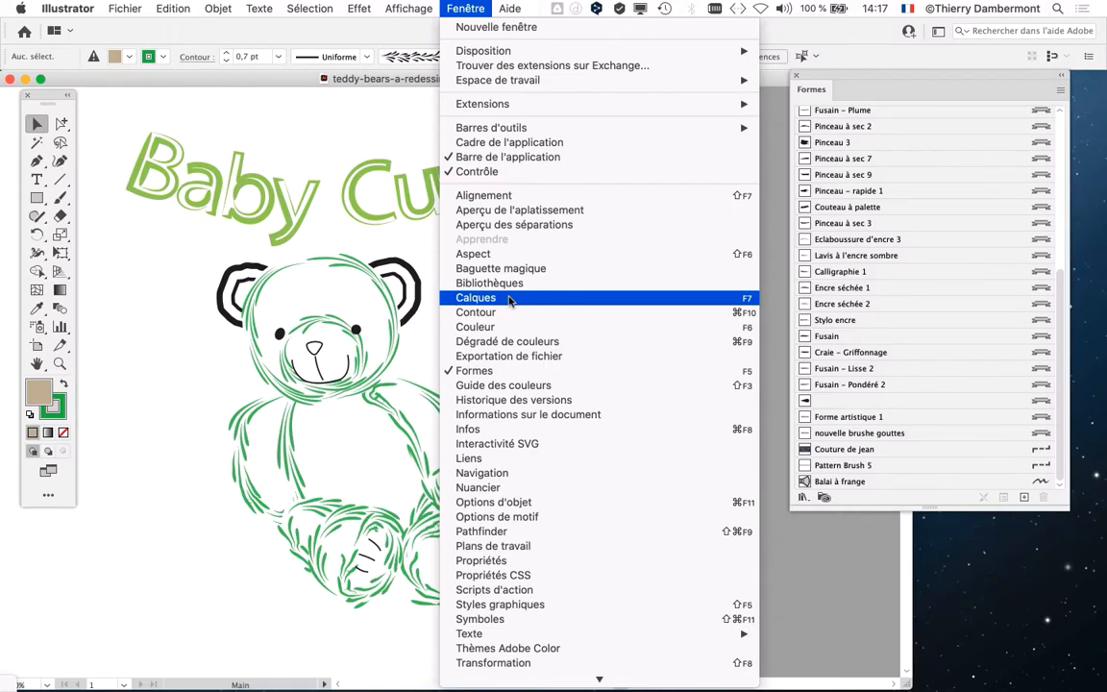
pyautogui.click(509, 298)
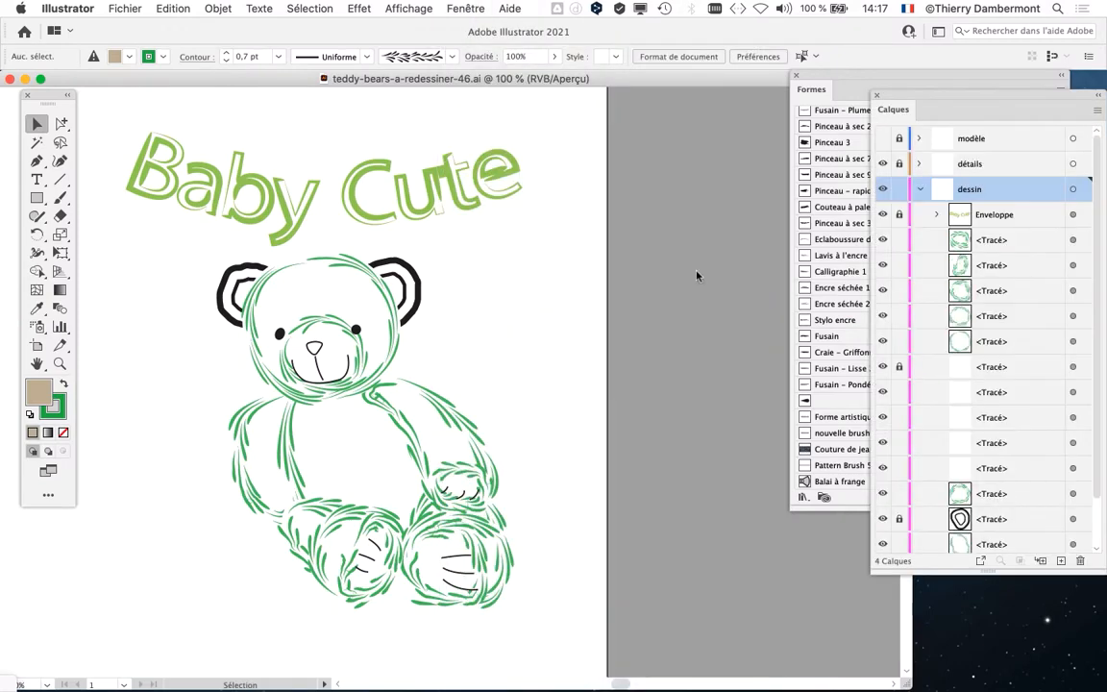
pyautogui.moveTo(1073, 98); pyautogui.dragTo(727, 78)
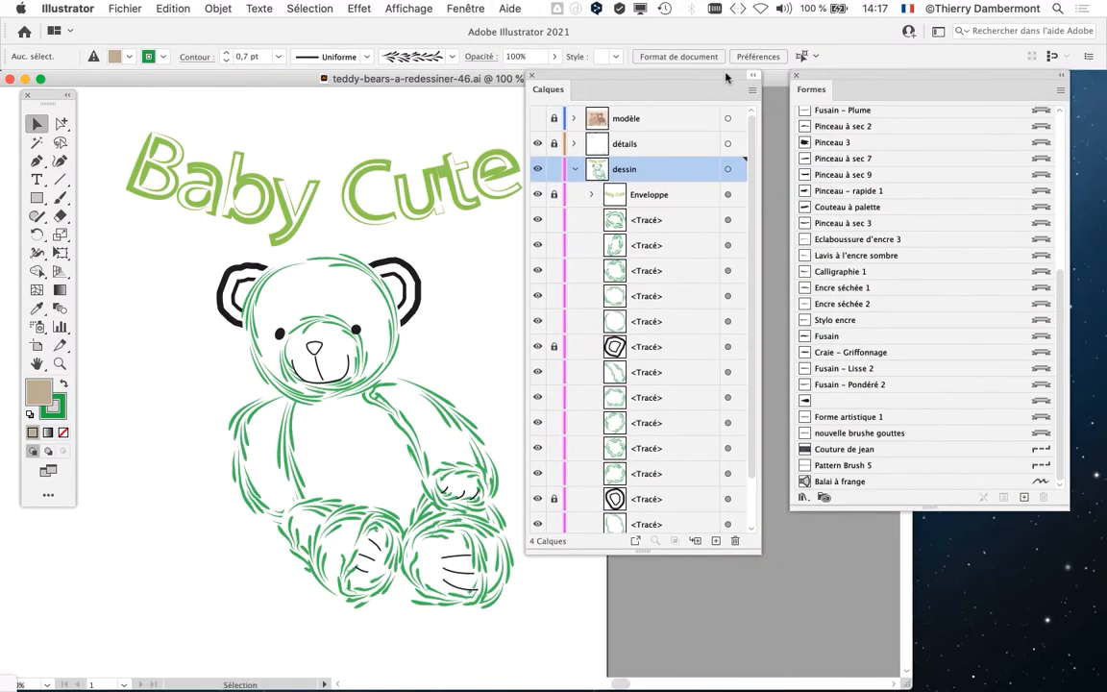
# - Move the Formes and Calques panels clear of the artwork and review the sublayers of the dessin layer
pyautogui.moveTo(809, 75); pyautogui.dragTo(1022, 157)
pyautogui.moveTo(631, 76); pyautogui.dragTo(807, 60)
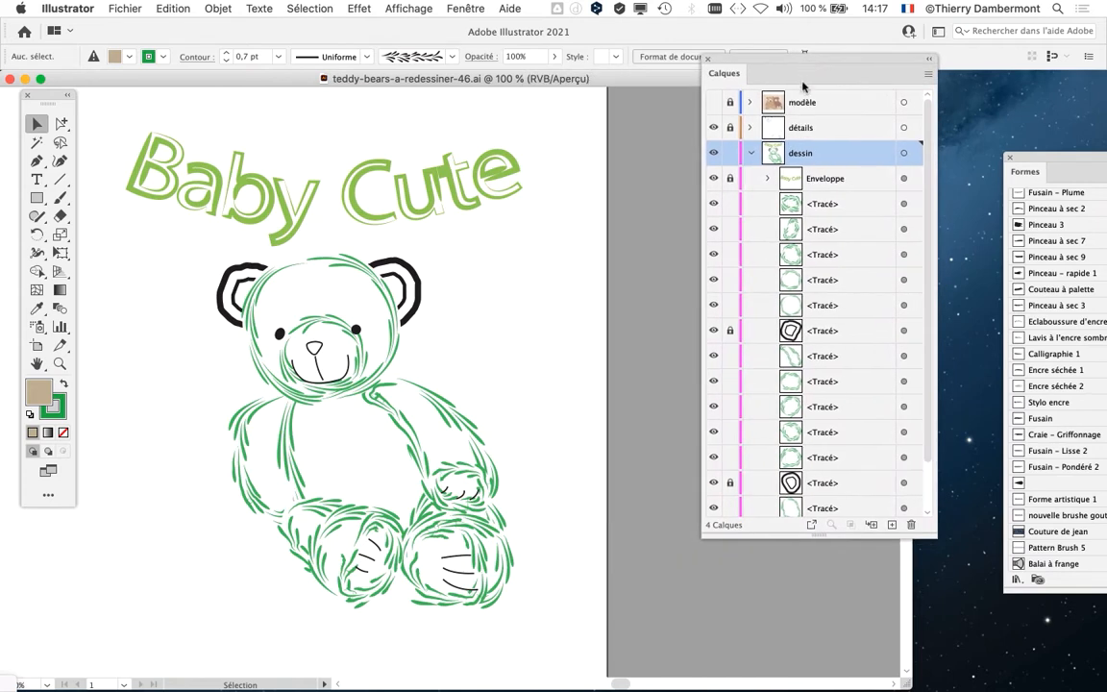
pyautogui.scroll(-1, 862, 302)
pyautogui.scroll(1, 817, 240)
pyautogui.scroll(-2, 796, 186)
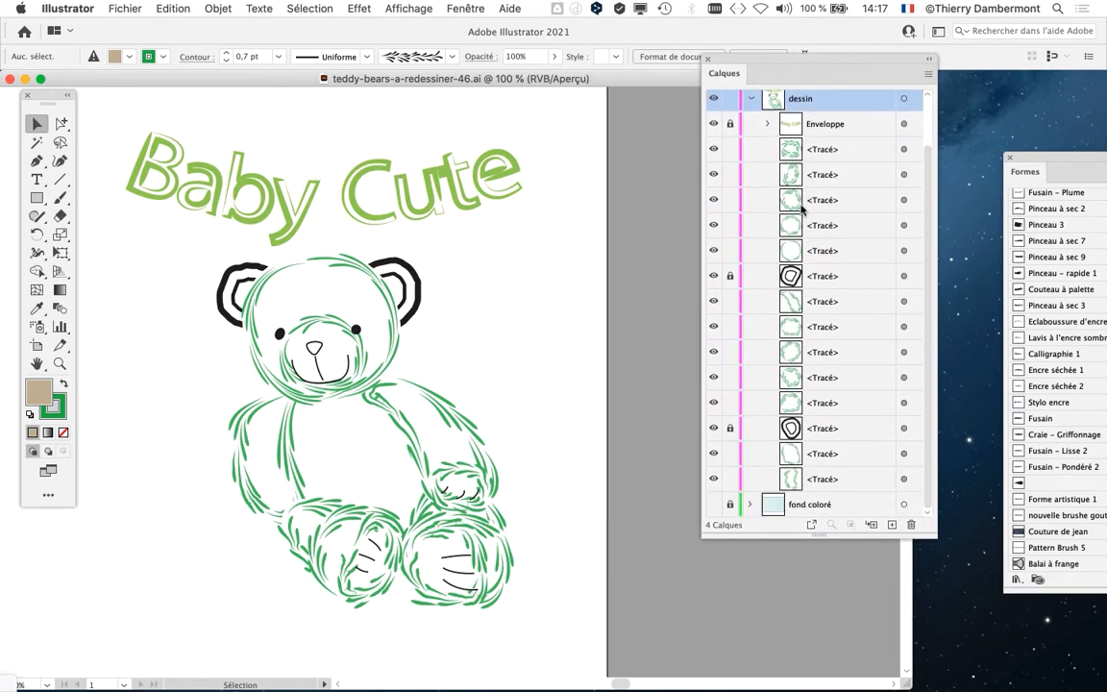
pyautogui.scroll(2, 802, 205)
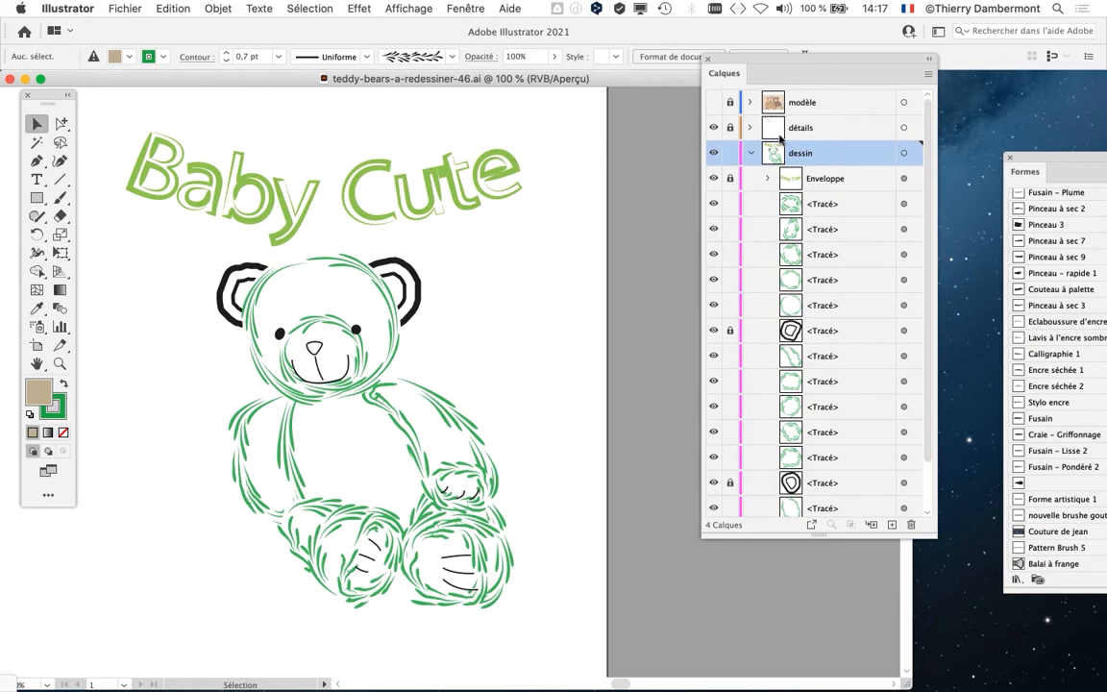
# - Hide and show the détails and dessin layers in turn to check which parts of the drawing each contains
pyautogui.click(713, 128)
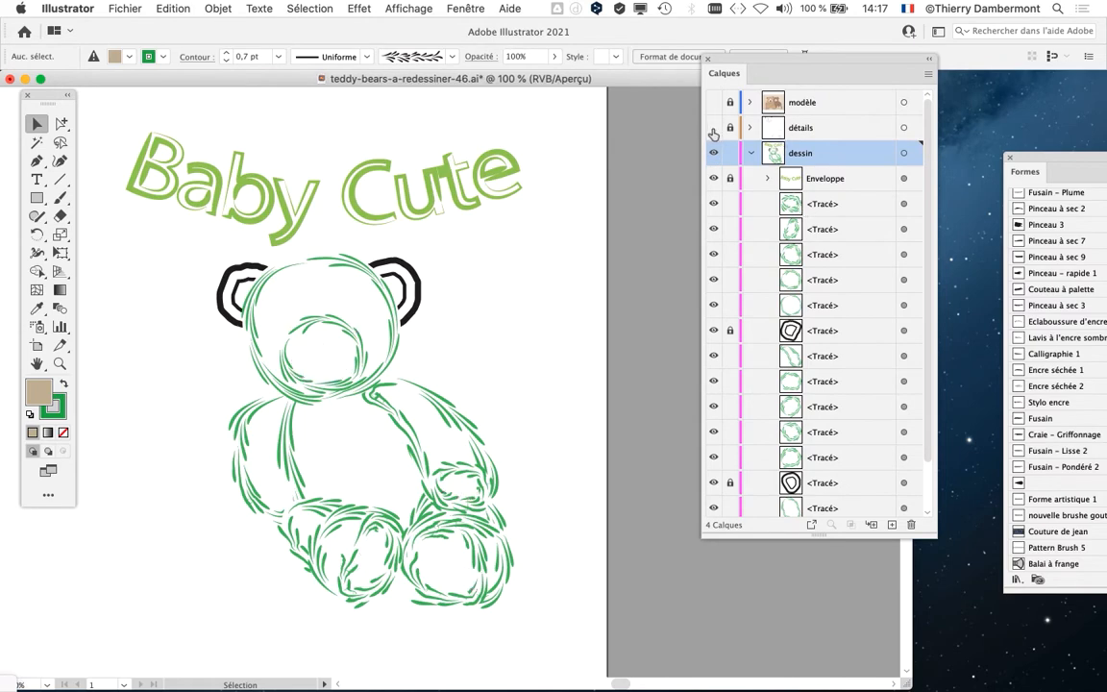
pyautogui.click(712, 127)
pyautogui.click(713, 154)
pyautogui.click(713, 154)
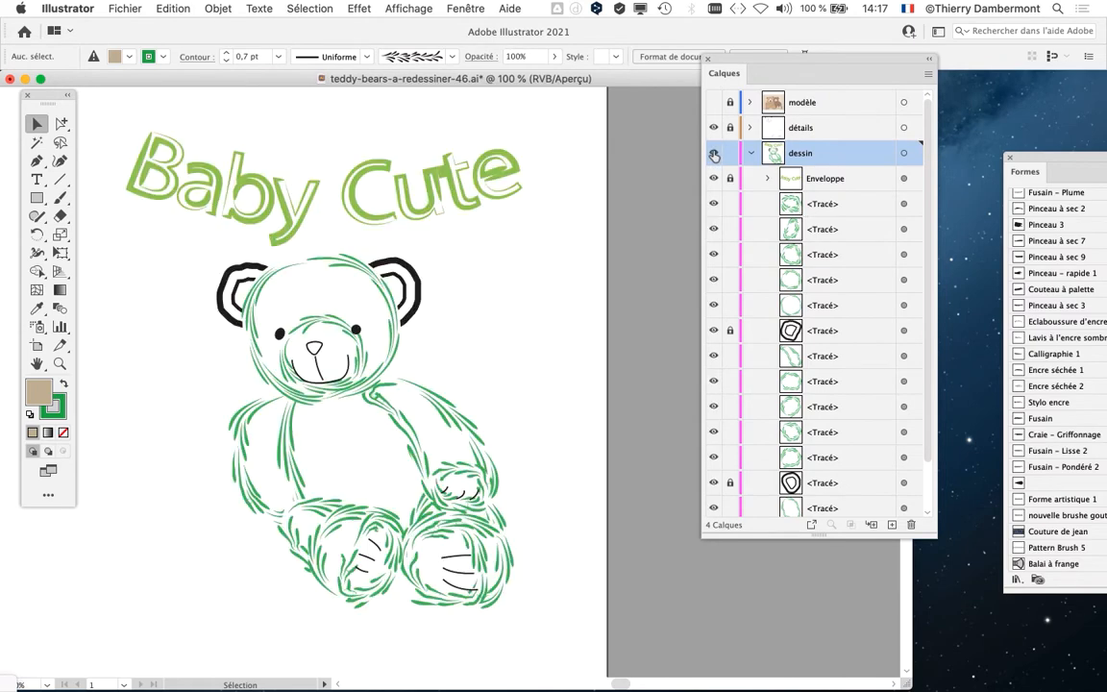
pyautogui.click(713, 154)
pyautogui.click(713, 153)
# - Unlock the Enveloppe sublayer and target it to select the Baby Cute lettering
pyautogui.click(853, 180)
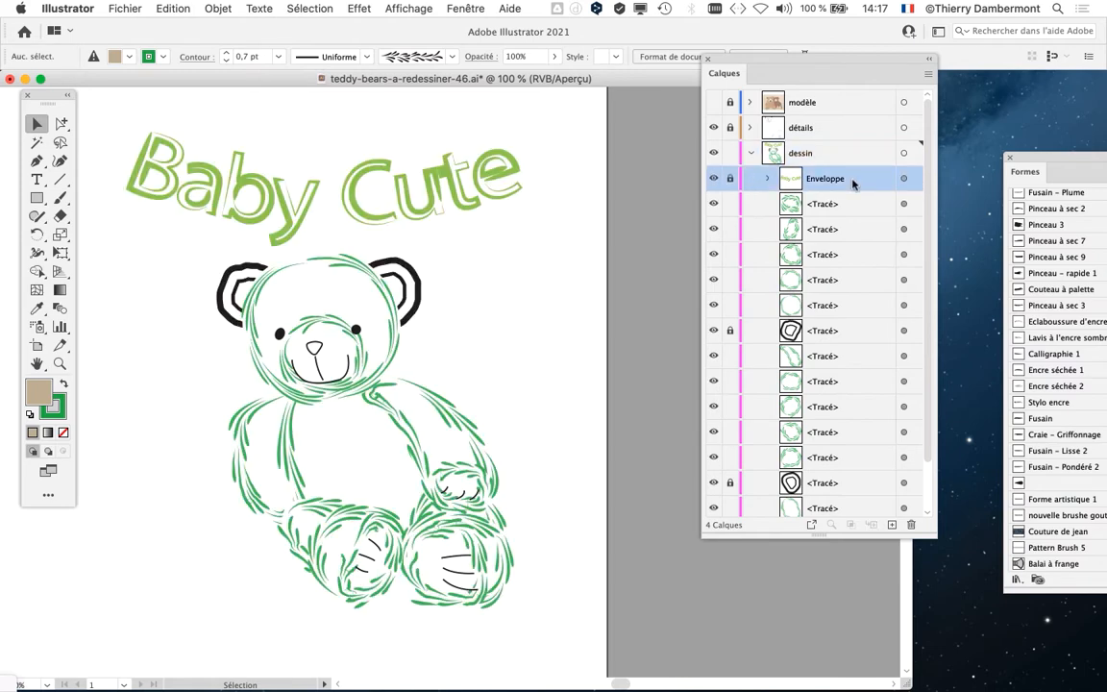
pyautogui.press('super')
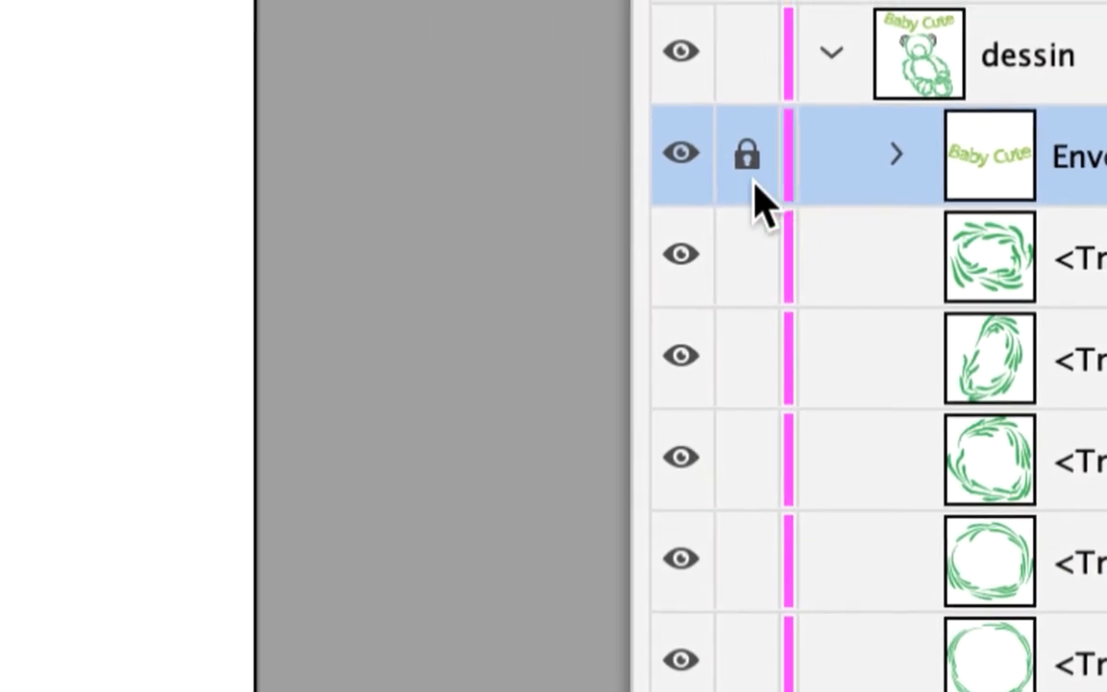
pyautogui.click(534, 164)
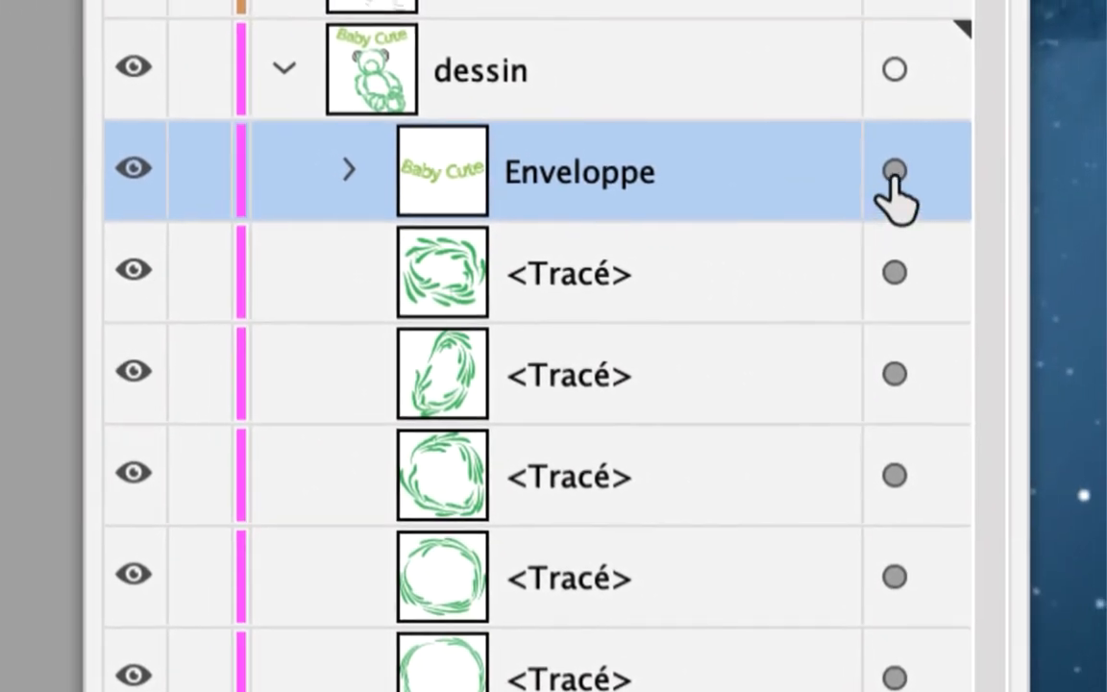
pyautogui.click(961, 155)
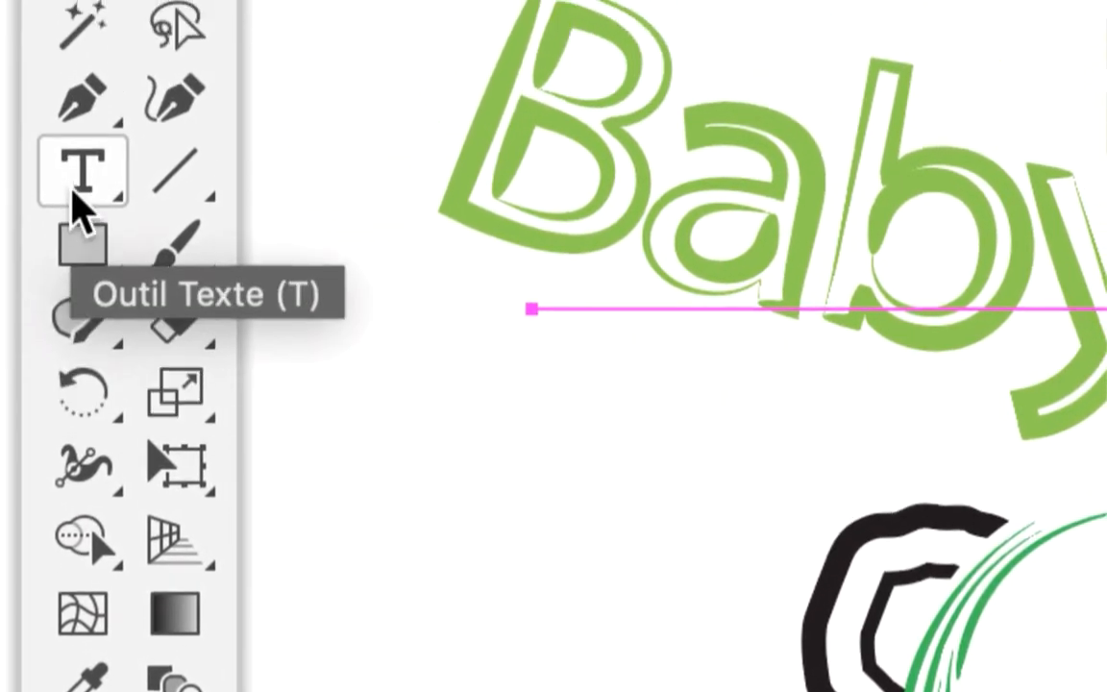
# - Select the whole Baby Cute text with the Text tool in outline view, and return to preview
pyautogui.click(81, 173)
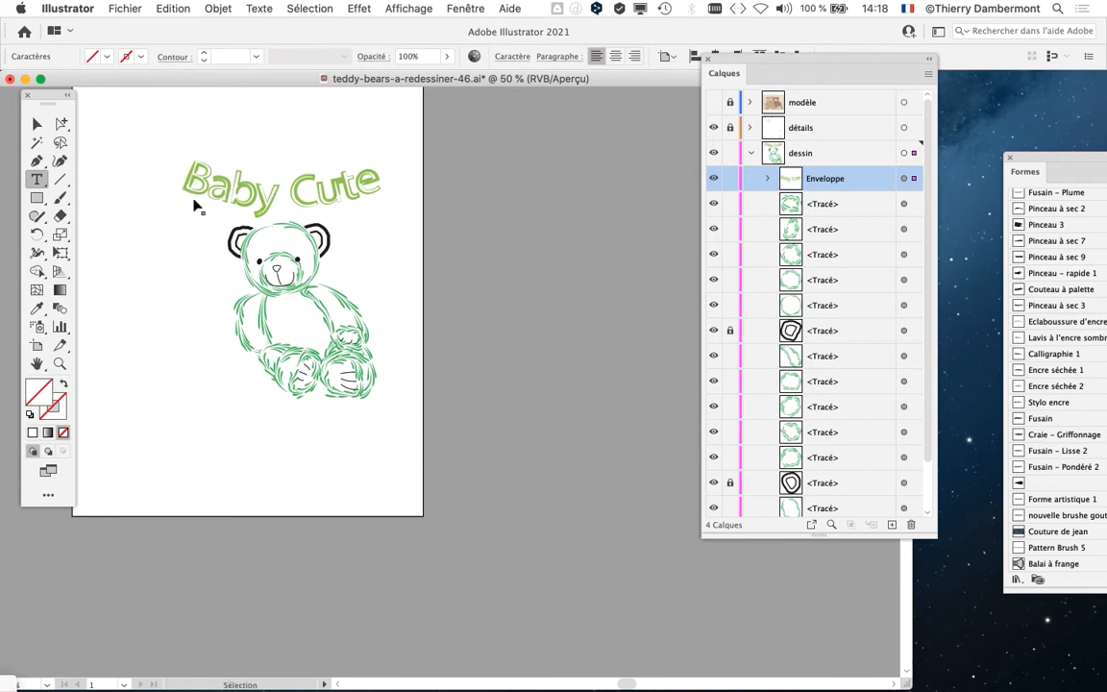
pyautogui.press('super+y')
pyautogui.press('super+1')
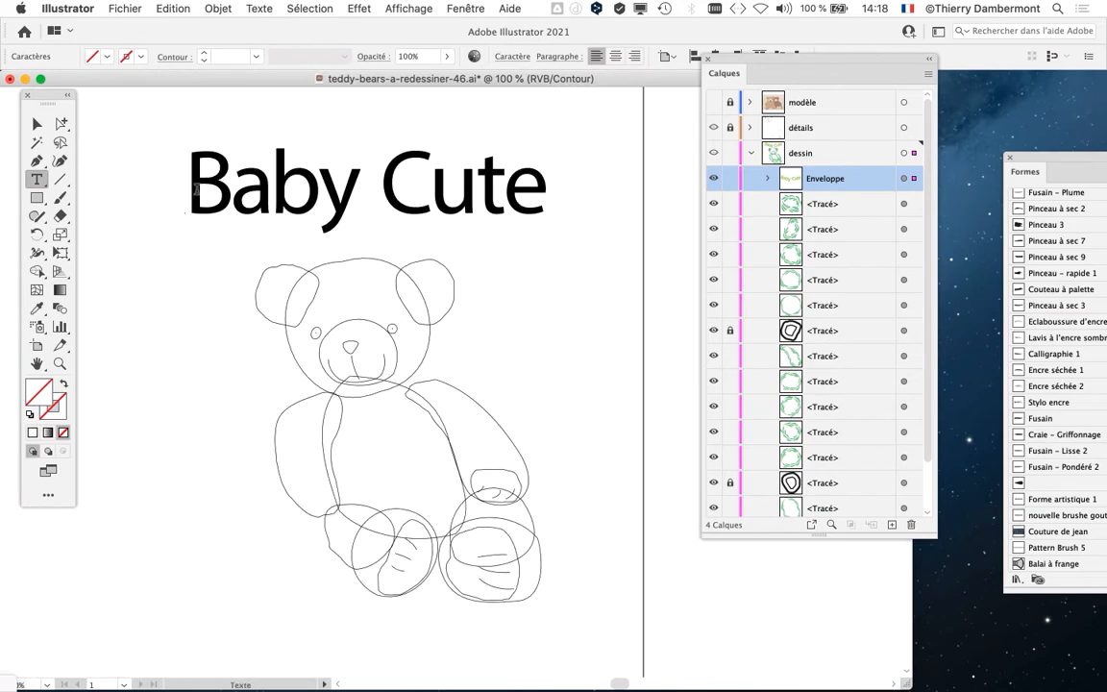
pyautogui.moveTo(191, 187); pyautogui.dragTo(538, 178)
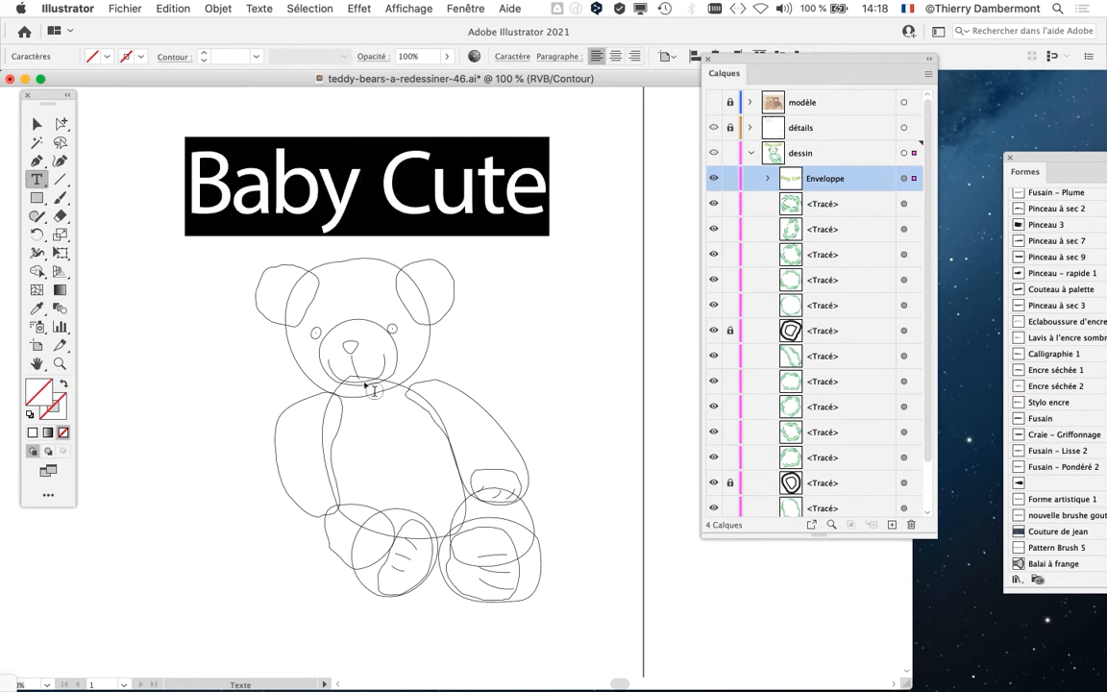
pyautogui.press('super+y')
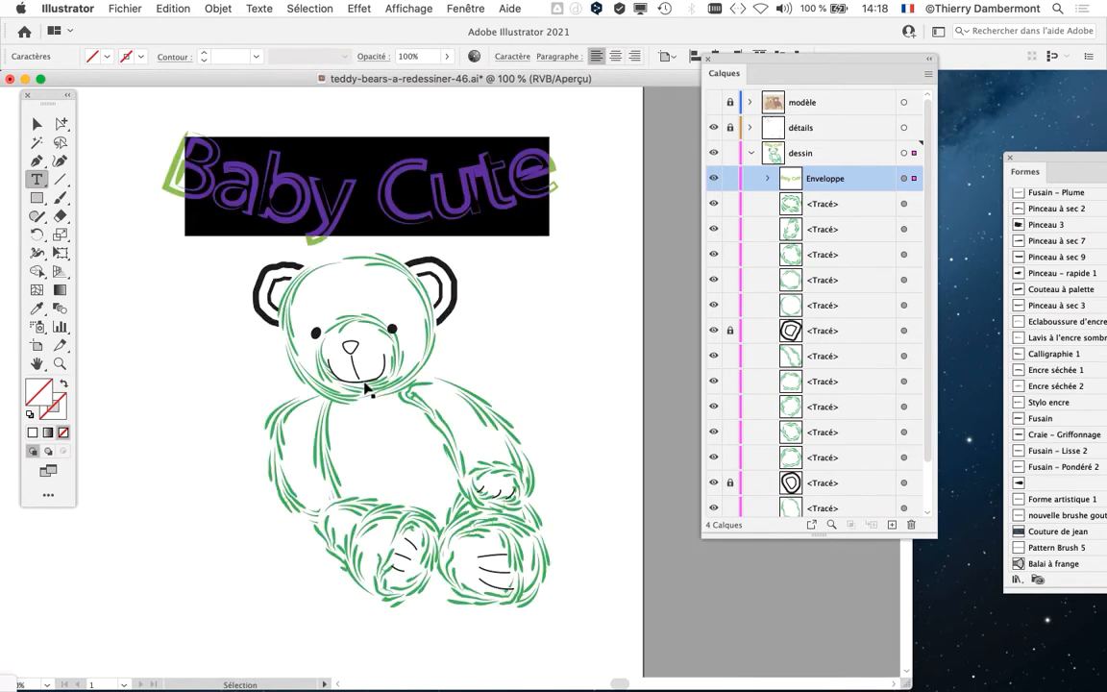
# - Try deleting the Baby Cute text, undo the deletion, and leave text editing with the envelope object selected
pyautogui.press('space')
pyautogui.keyDown('super'); pyautogui.click(339, 228); pyautogui.keyUp('super')
pyautogui.press('BackSpace')
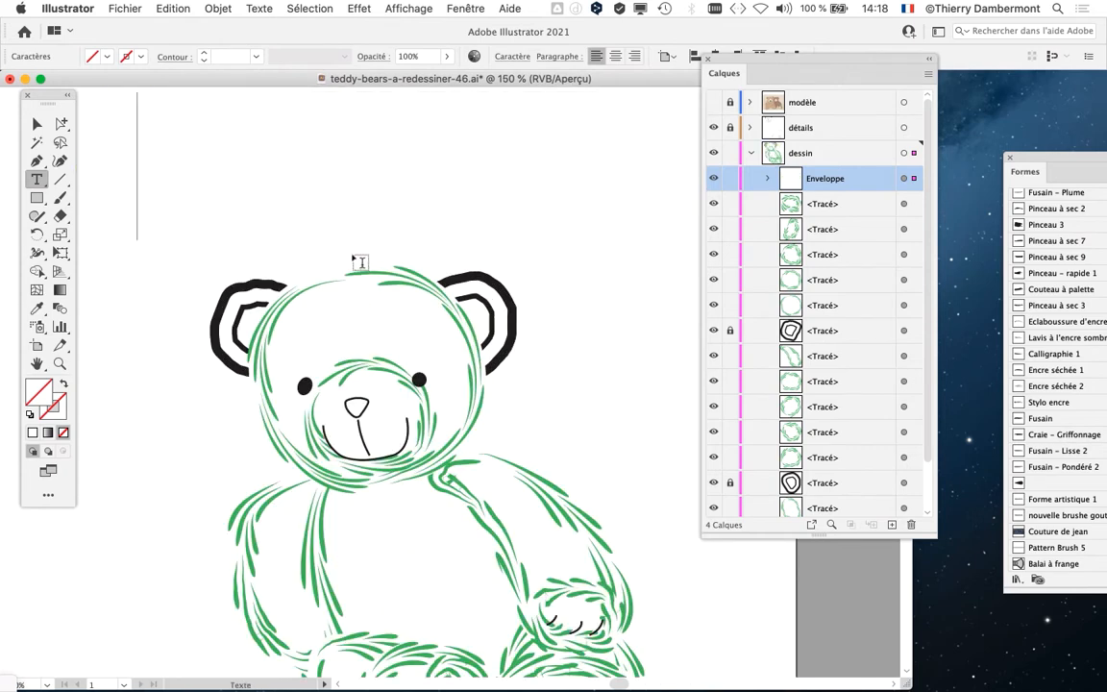
pyautogui.press('super+z')
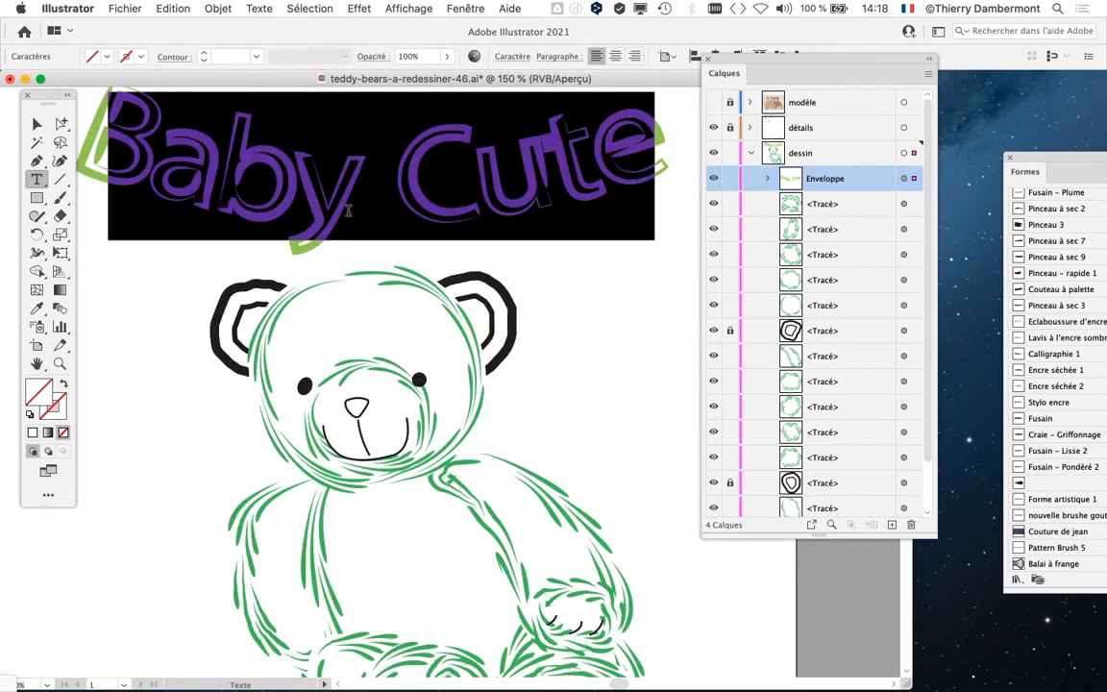
pyautogui.press('Escape')
pyautogui.click(37, 123)
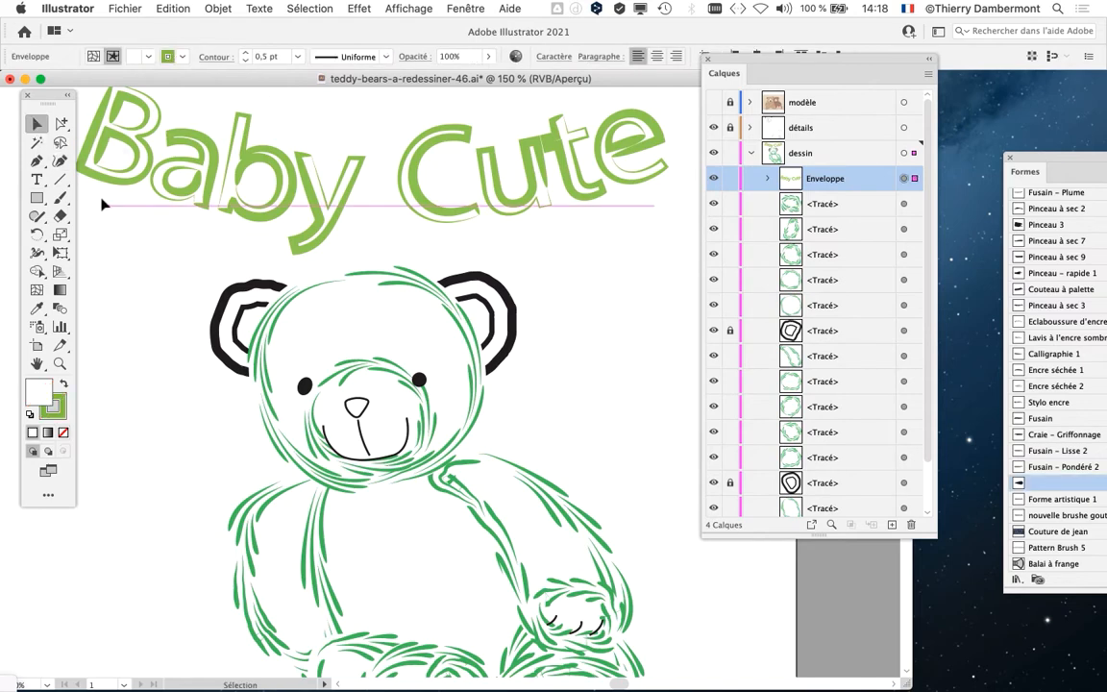
# - Arrange the Calques panel away from the title and place the Formes panel beside it
pyautogui.scroll(3, 183, 226)
pyautogui.hscroll(-2, 182, 226)
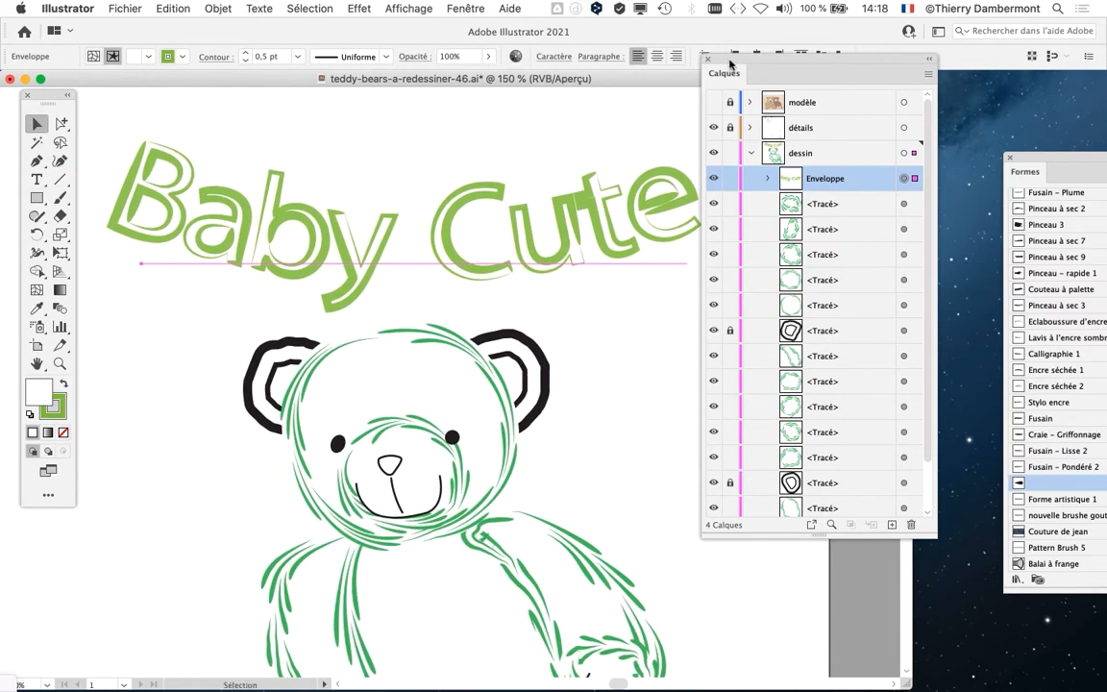
pyautogui.moveTo(730, 64); pyautogui.dragTo(858, 89)
pyautogui.hscroll(-3, 274, 259)
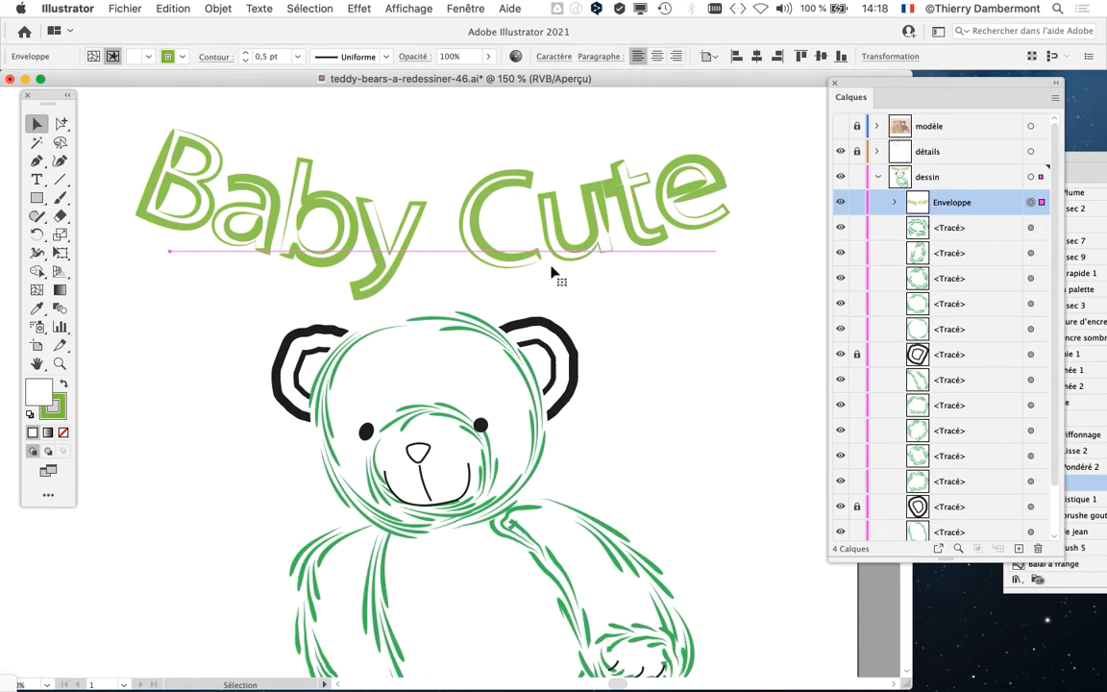
pyautogui.click(465, 9)
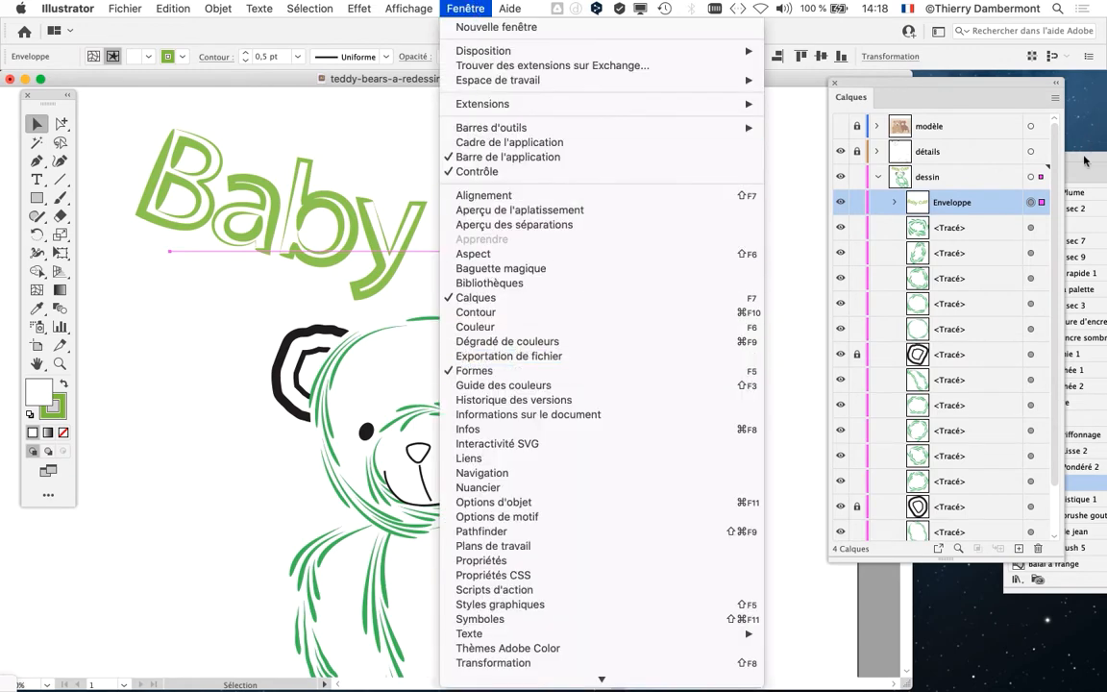
pyautogui.click(491, 371)
pyautogui.moveTo(1029, 159); pyautogui.dragTo(580, 76)
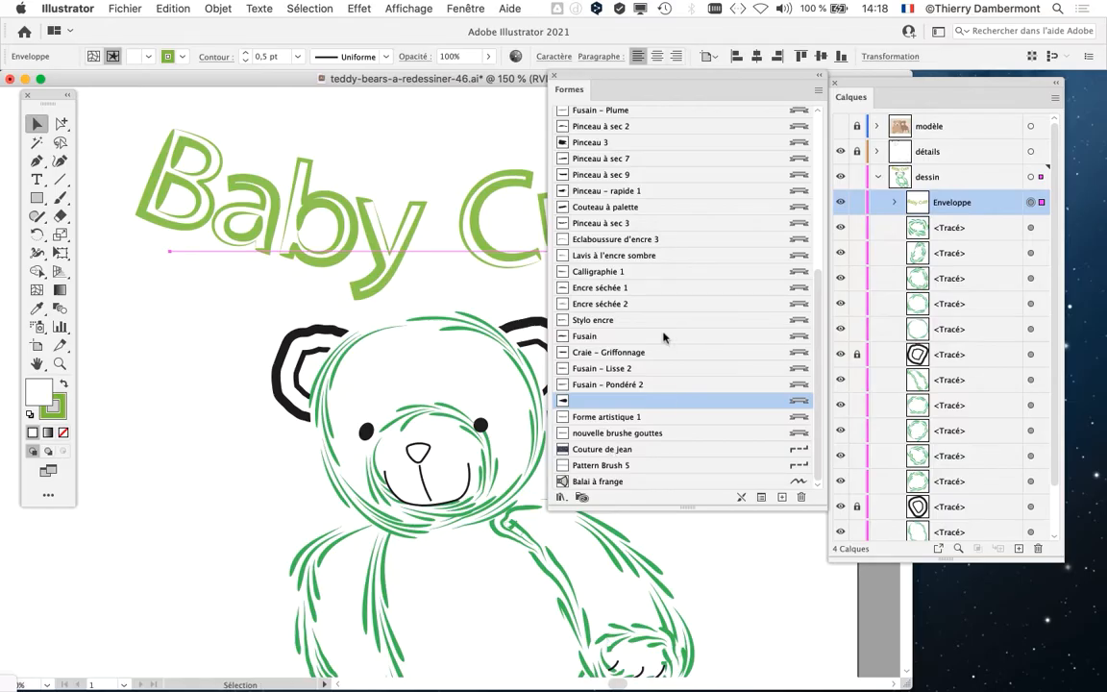
# - Apply the nouvelle brushe gouttes brush to the outline of the Baby Cute lettering
pyautogui.scroll(3, 809, 65)
pyautogui.scroll(3, 661, 339)
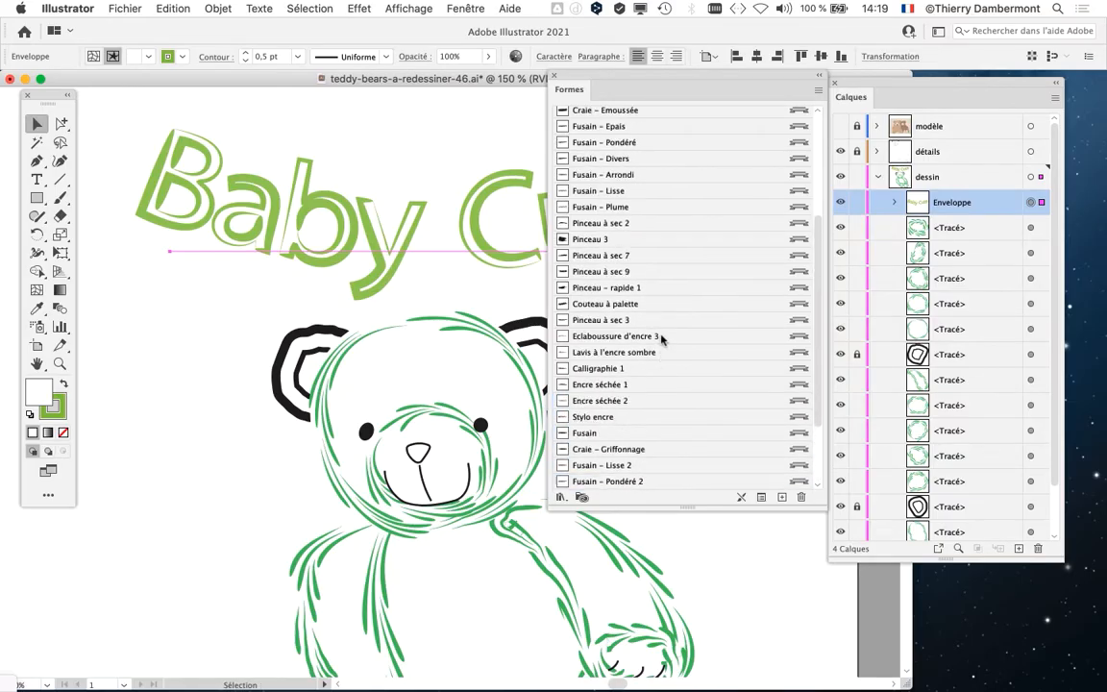
pyautogui.scroll(-1, 661, 339)
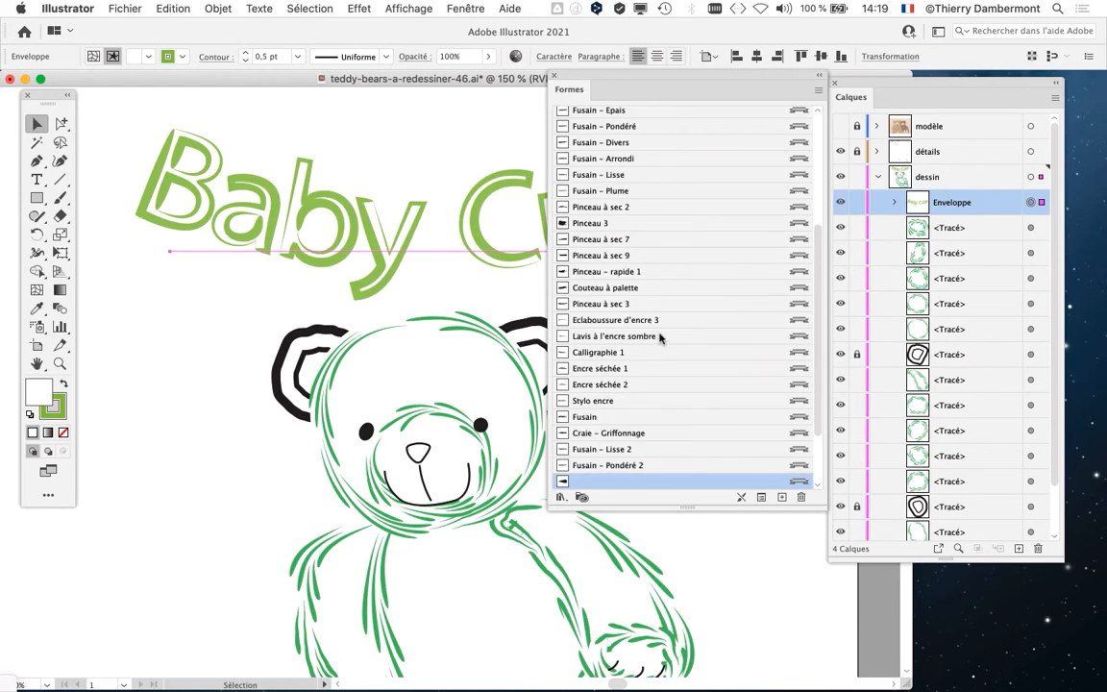
pyautogui.scroll(-5, 661, 337)
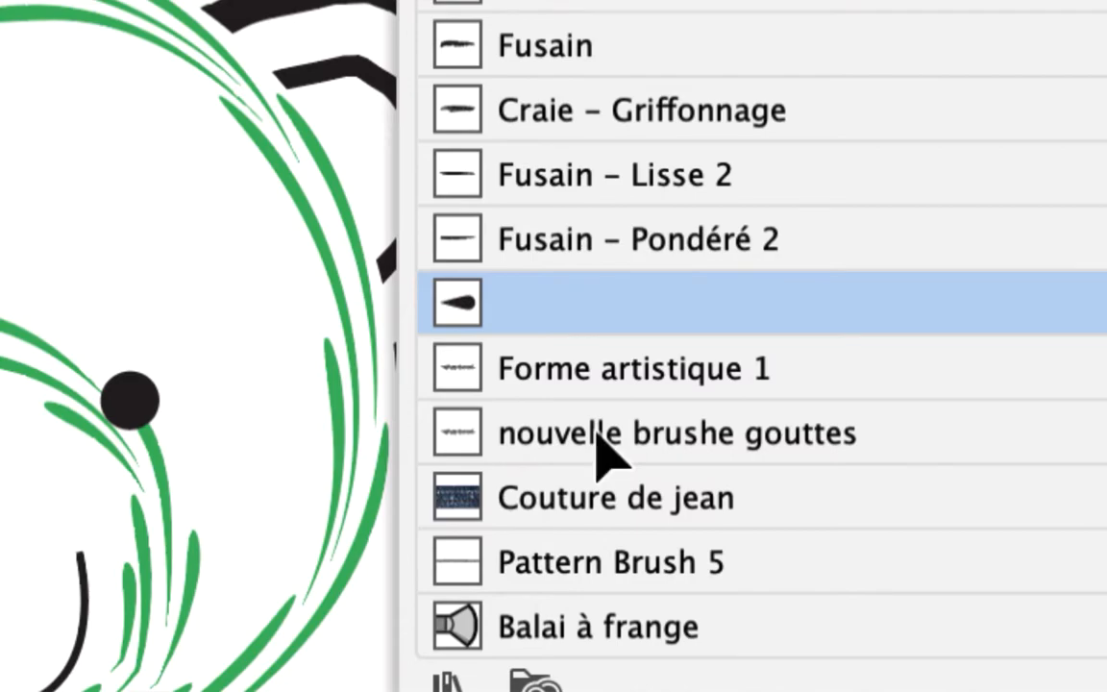
pyautogui.click(597, 434)
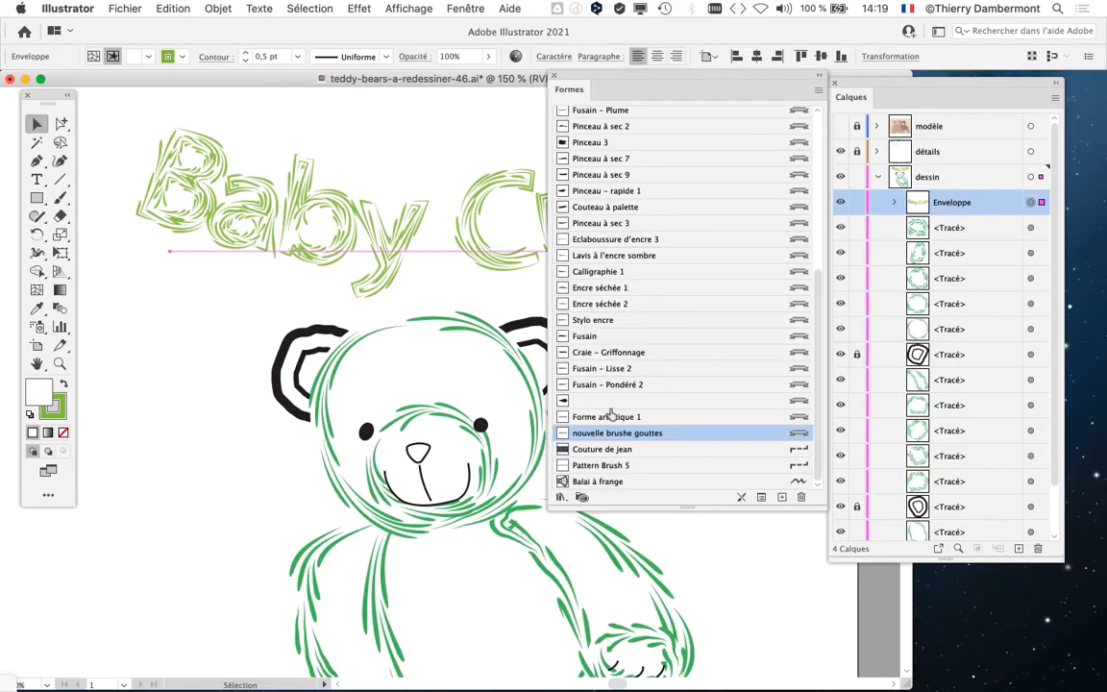
# - Move the Formes panel below the Baby Cute title and inspect the droplet strokes on its letters up close
pyautogui.moveTo(596, 77)
pyautogui.mouseDown()
pyautogui.moveTo(632, 73)
pyautogui.moveTo(622, 332)
pyautogui.mouseUp()
pyautogui.scroll(2, 389, 228)
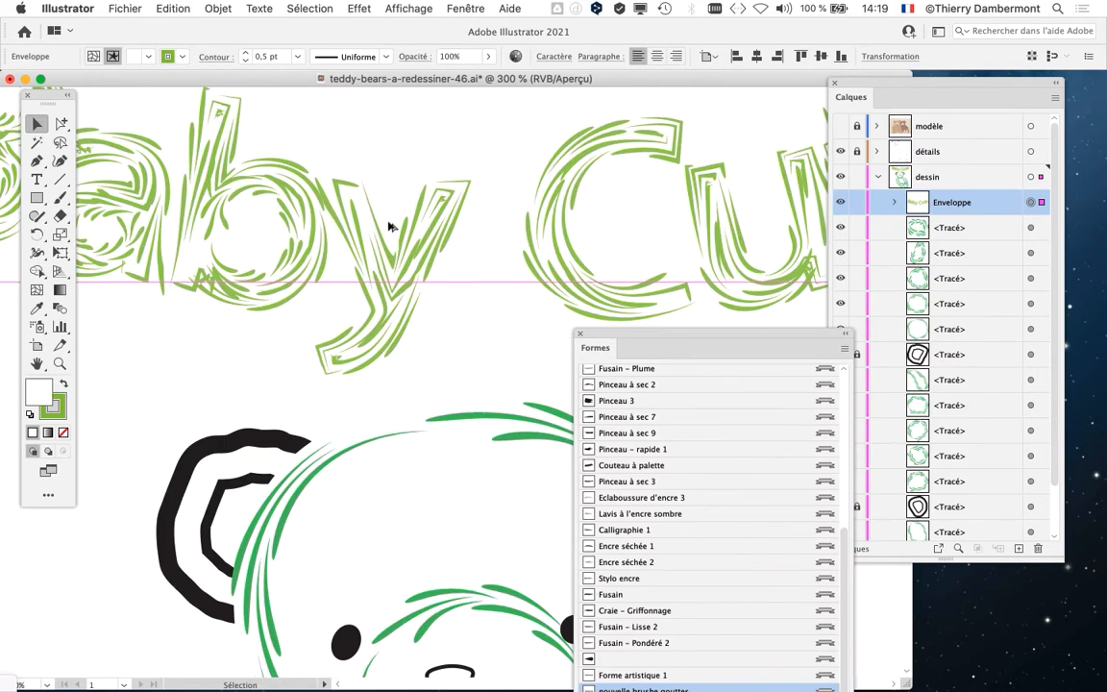
pyautogui.scroll(-2, 389, 226)
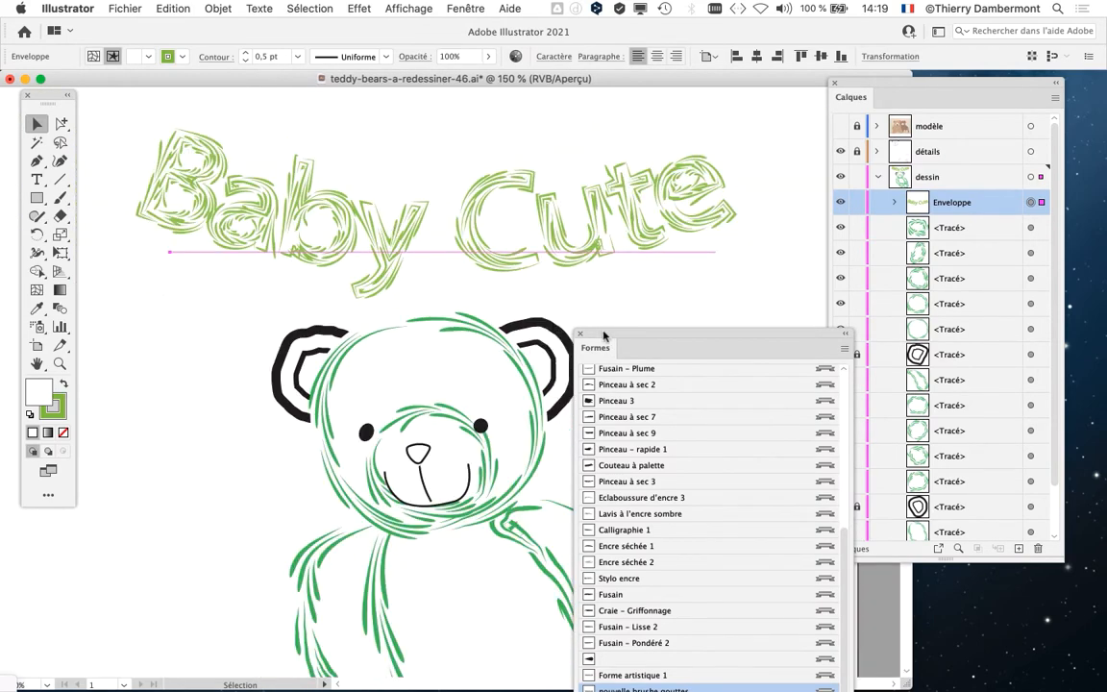
pyautogui.moveTo(603, 334); pyautogui.dragTo(271, 441)
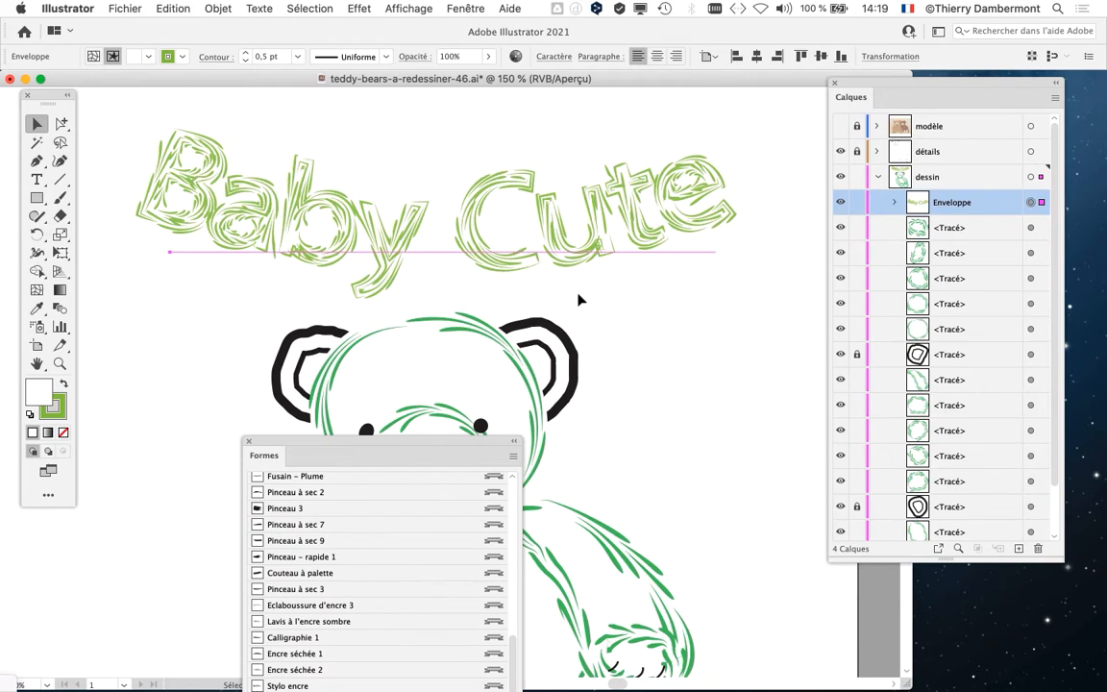
pyautogui.moveTo(452, 444)
pyautogui.mouseDown()
pyautogui.moveTo(337, 357)
pyautogui.moveTo(337, 344)
pyautogui.mouseUp()
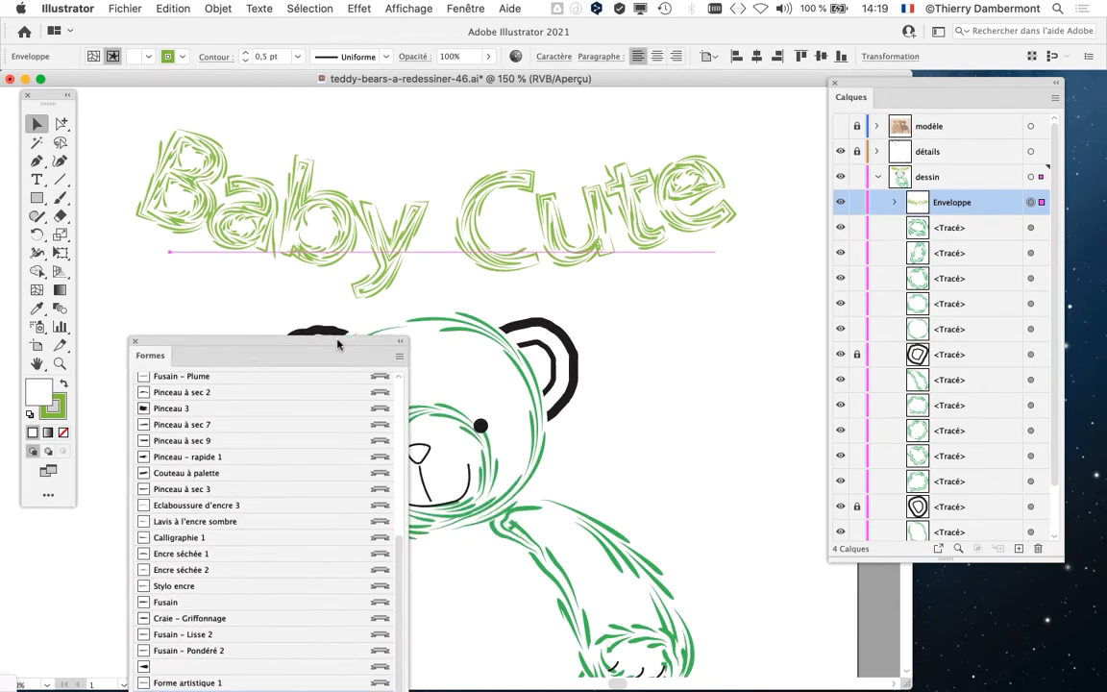
# - Display the Aspect panel for the envelope and widen it enough to read the full brush name
pyautogui.click(463, 10)
pyautogui.click(473, 253)
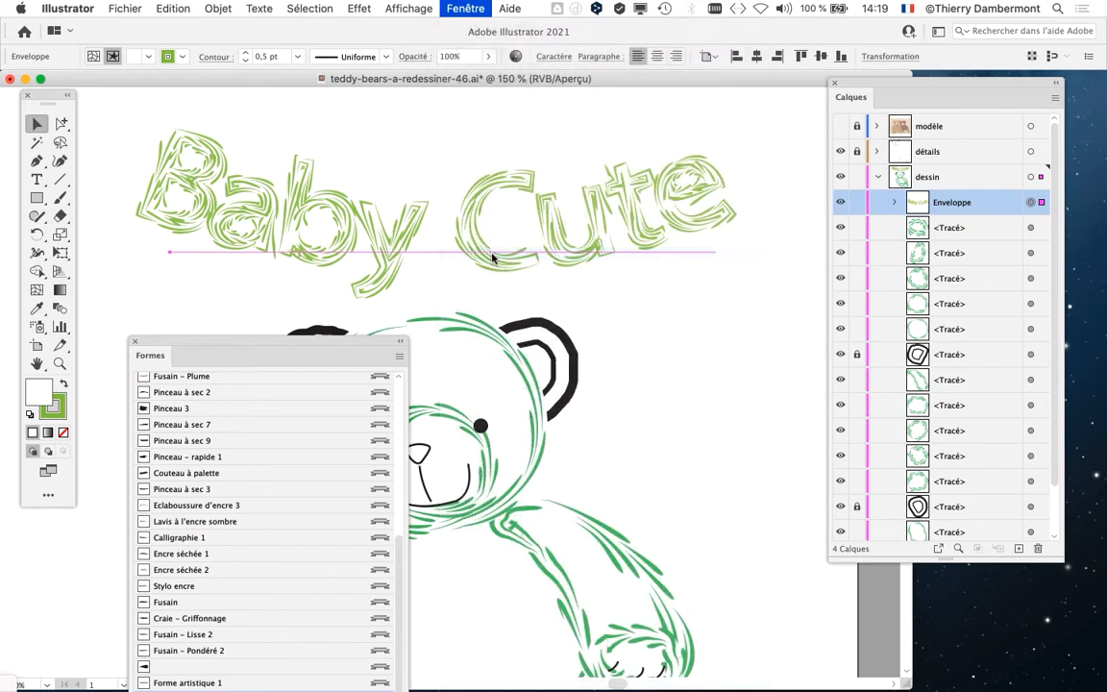
pyautogui.moveTo(718, 106); pyautogui.dragTo(562, 106)
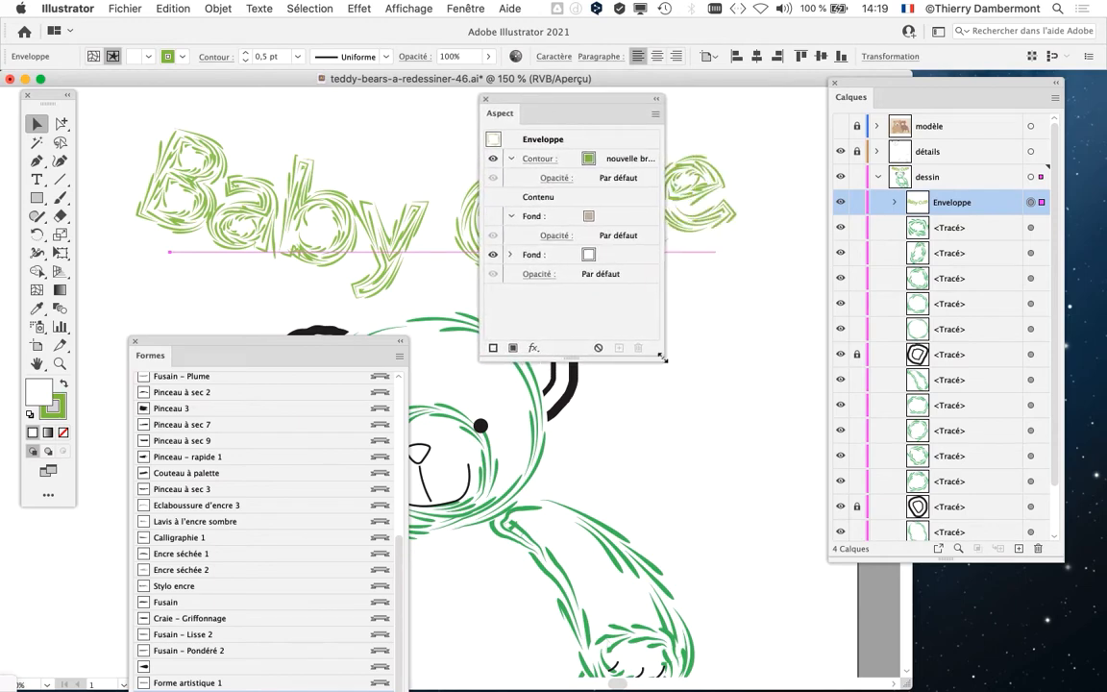
pyautogui.moveTo(663, 357); pyautogui.dragTo(799, 315)
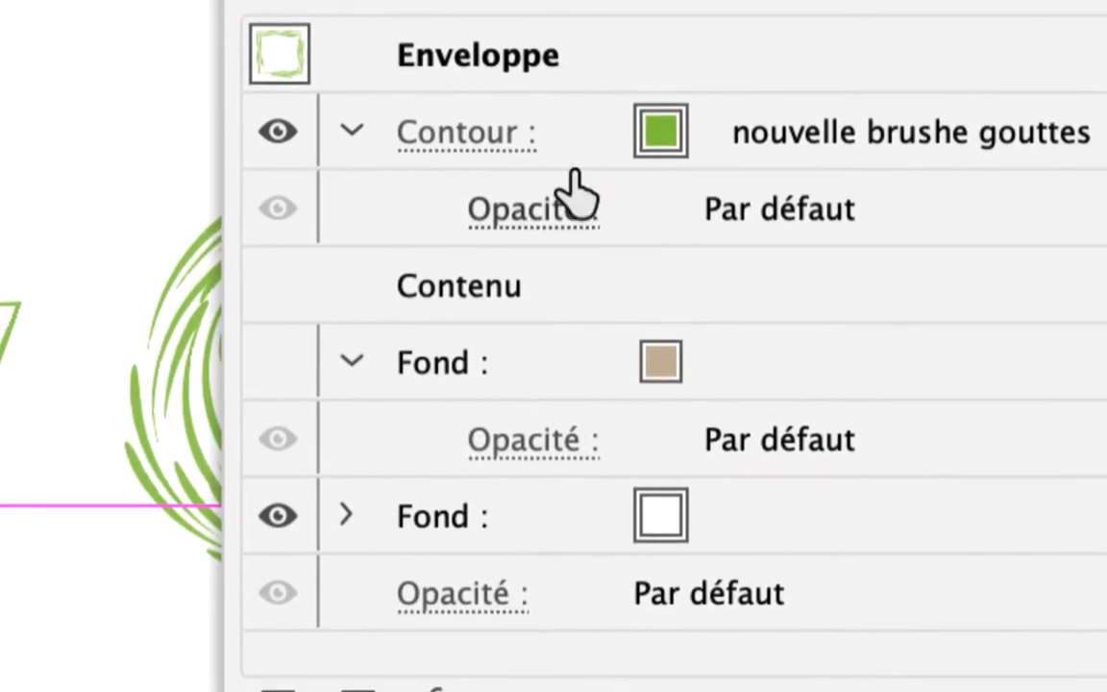
# - Set the stroke weight of the Baby Cute envelope to 0,3 pt in its appearance attributes
pyautogui.click(485, 146)
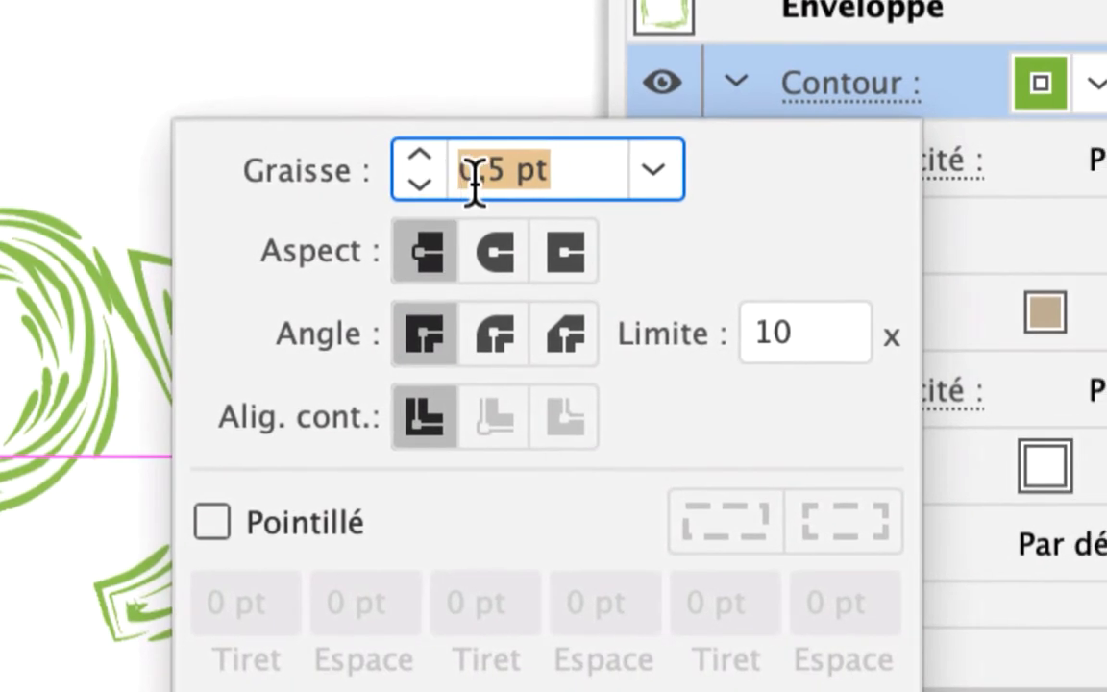
pyautogui.click(477, 177)
pyautogui.moveTo(478, 177); pyautogui.dragTo(492, 178)
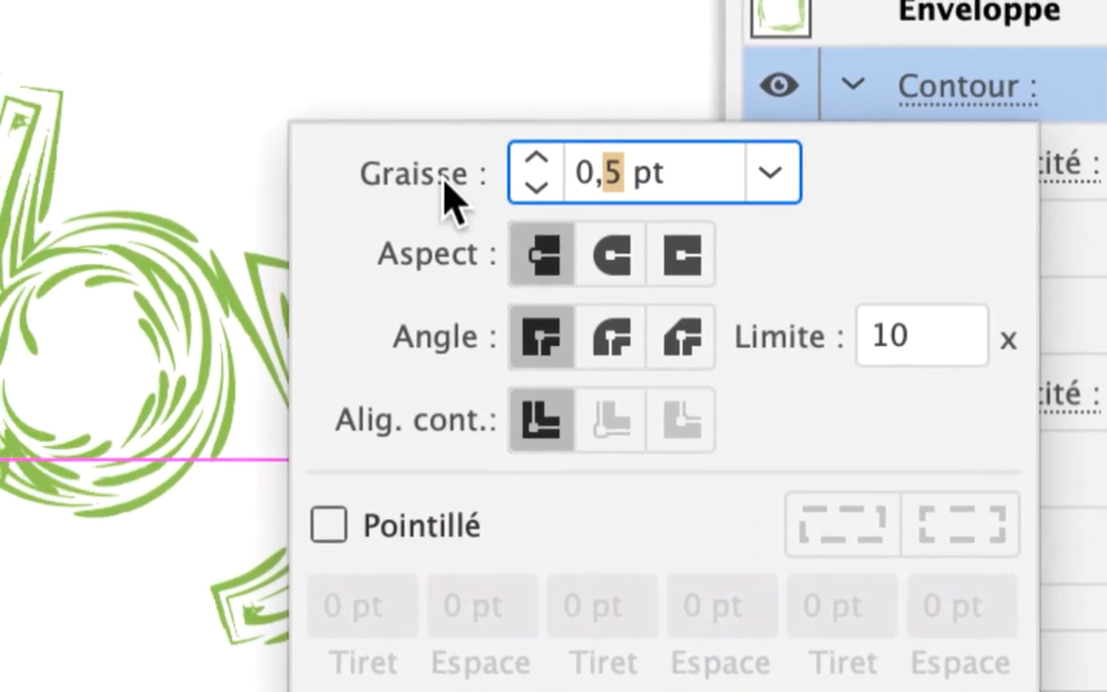
pyautogui.write('3')
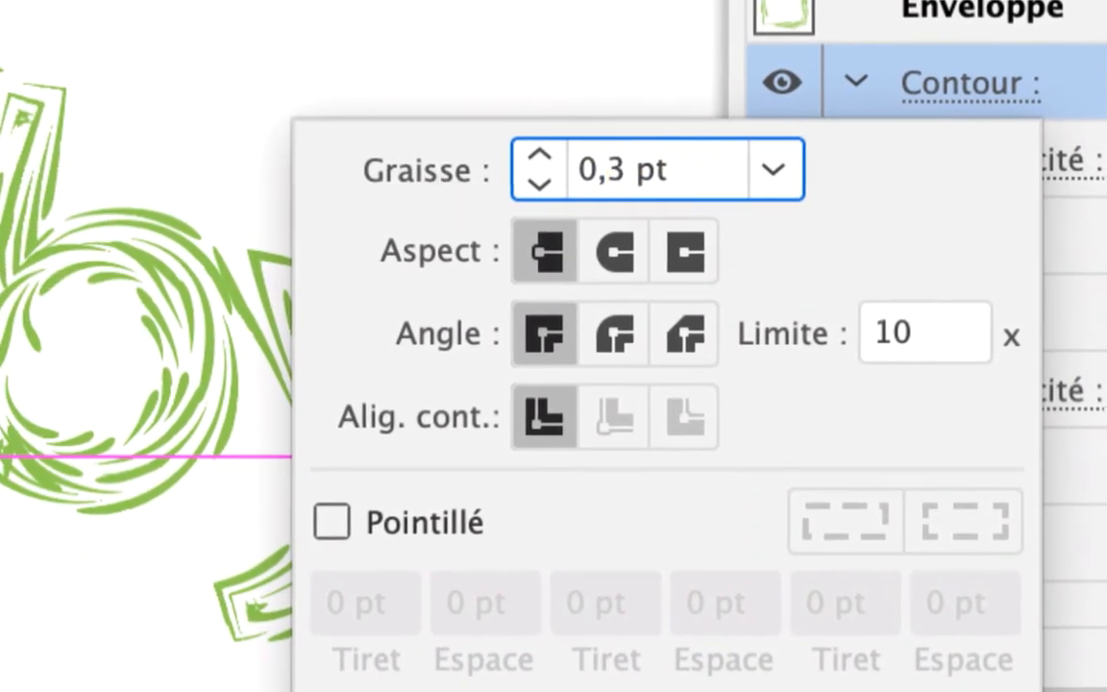
pyautogui.press('Tab')
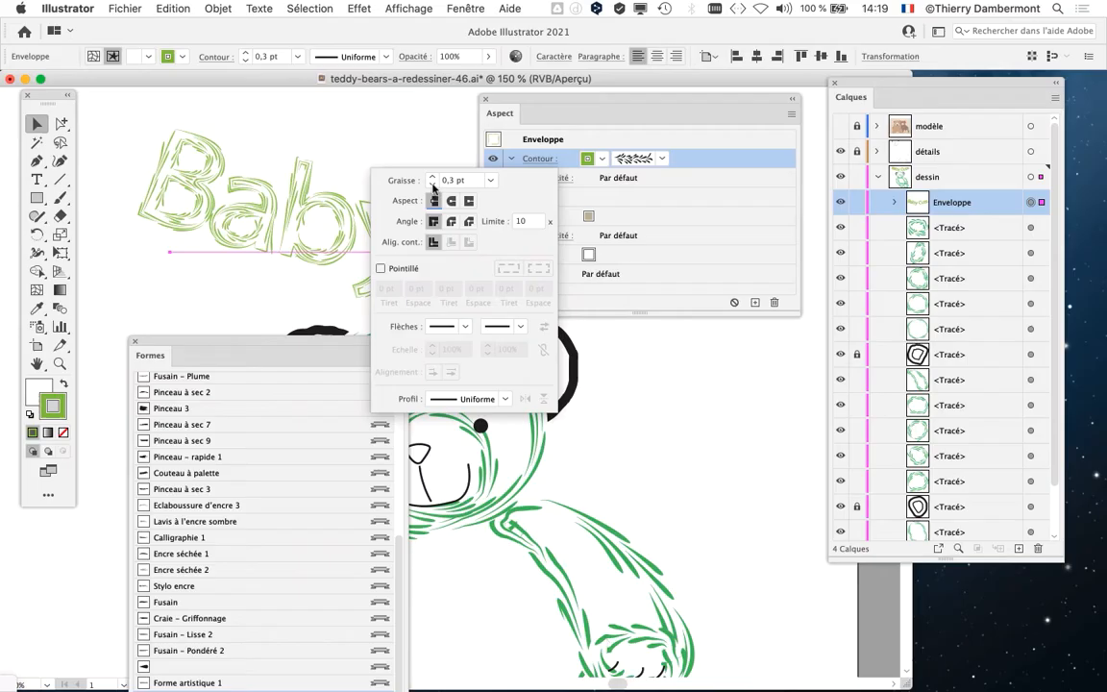
# - Display the Nuancier panel for choosing the outline colour of the Baby Cute envelope
pyautogui.click(561, 105)
pyautogui.click(599, 160)
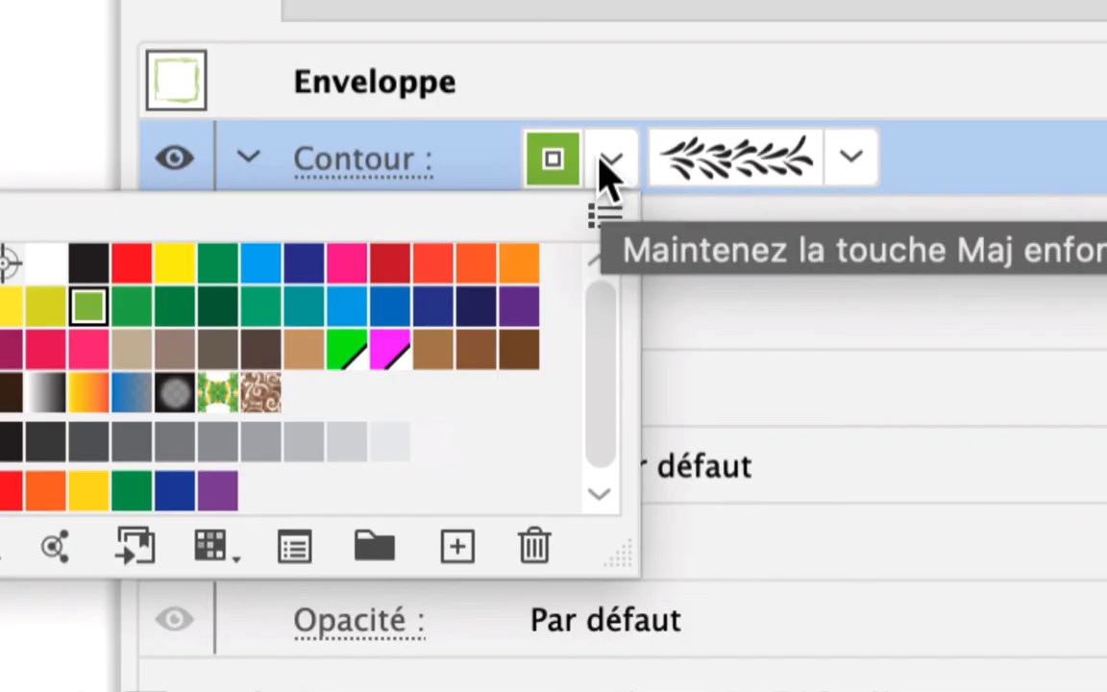
pyautogui.click(602, 164)
pyautogui.click(602, 163)
pyautogui.click(602, 163)
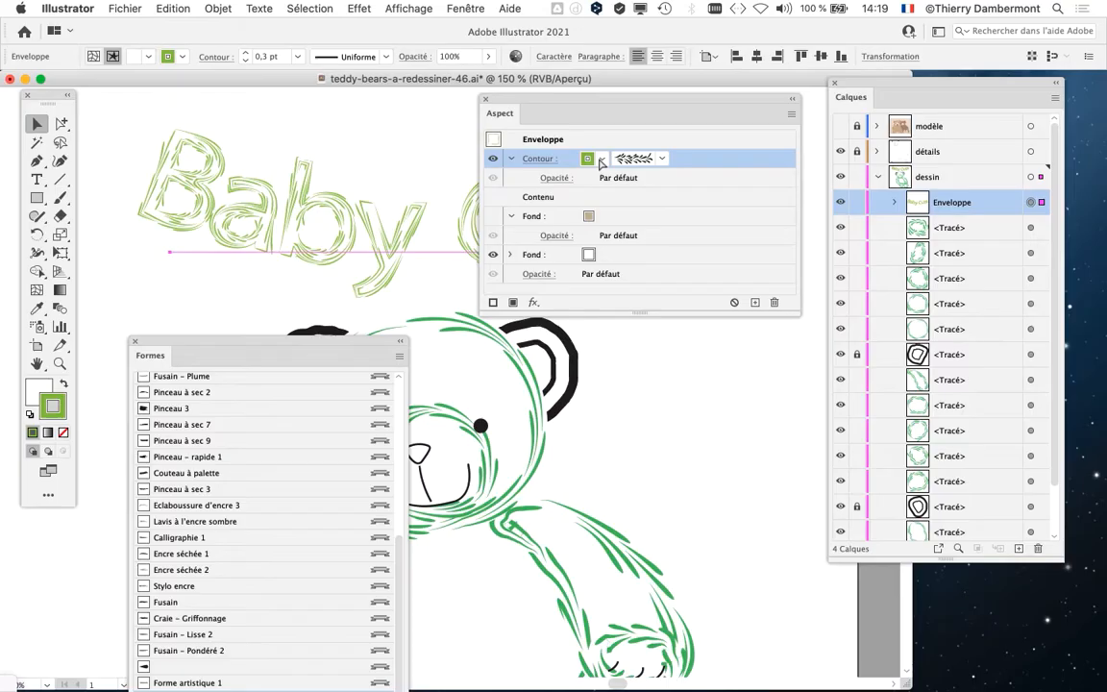
pyautogui.click(465, 8)
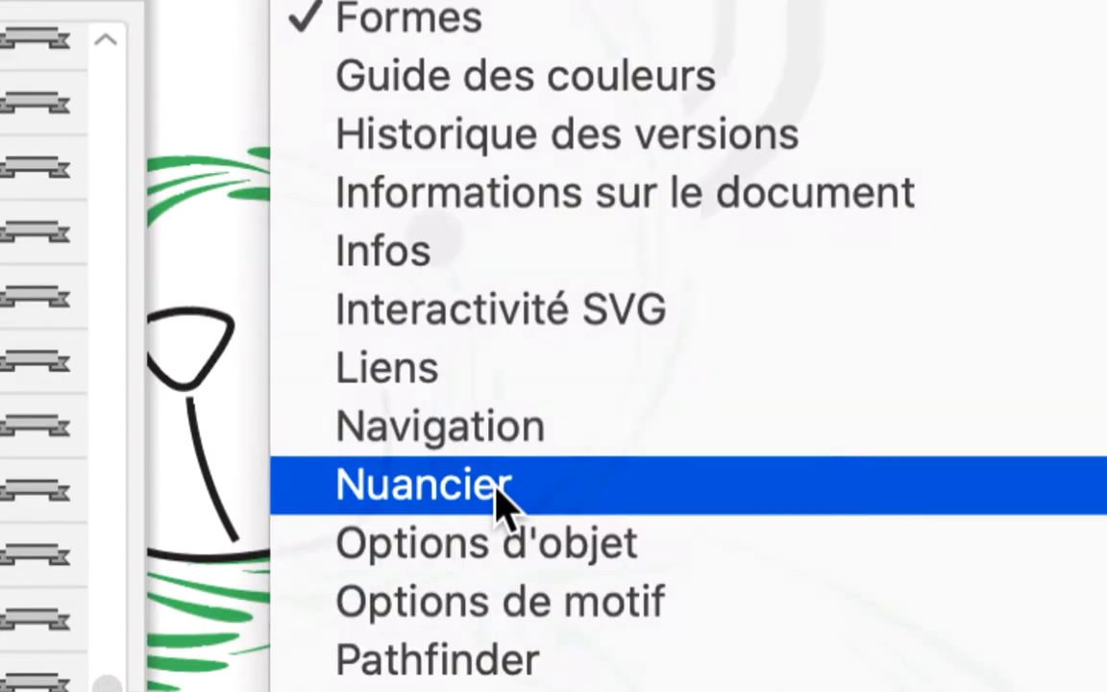
pyautogui.click(498, 488)
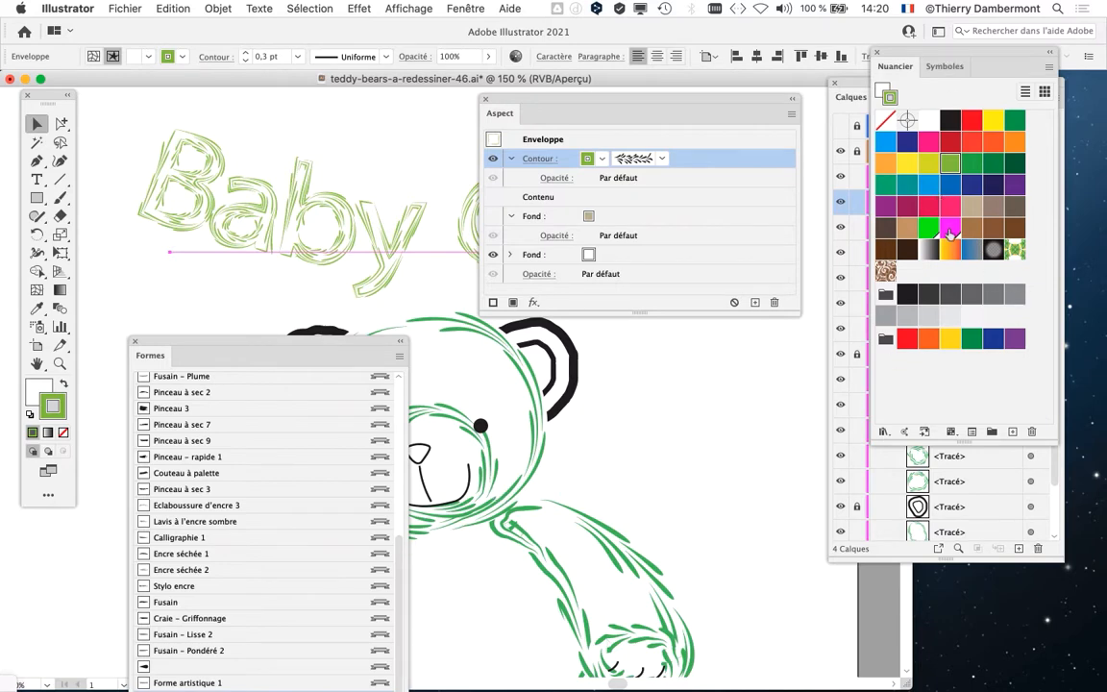
# - Recolour the outline of the Baby Cute envelope dark blue and move the Aspect panel below the title
pyautogui.click(948, 229)
pyautogui.click(970, 188)
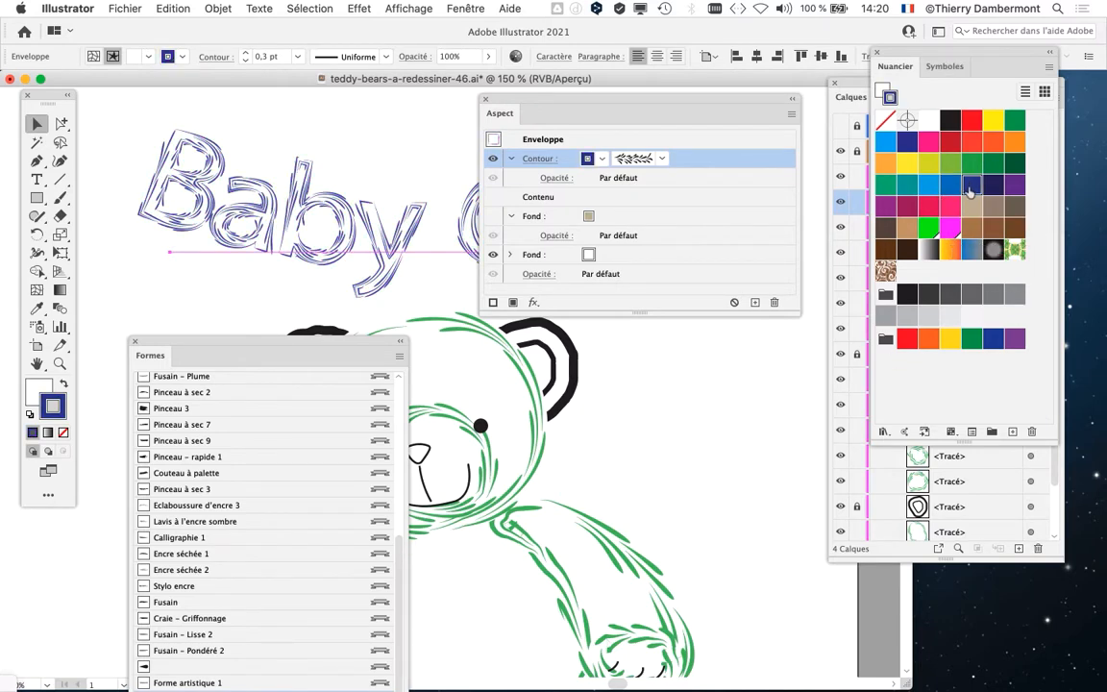
pyautogui.moveTo(562, 102); pyautogui.dragTo(631, 348)
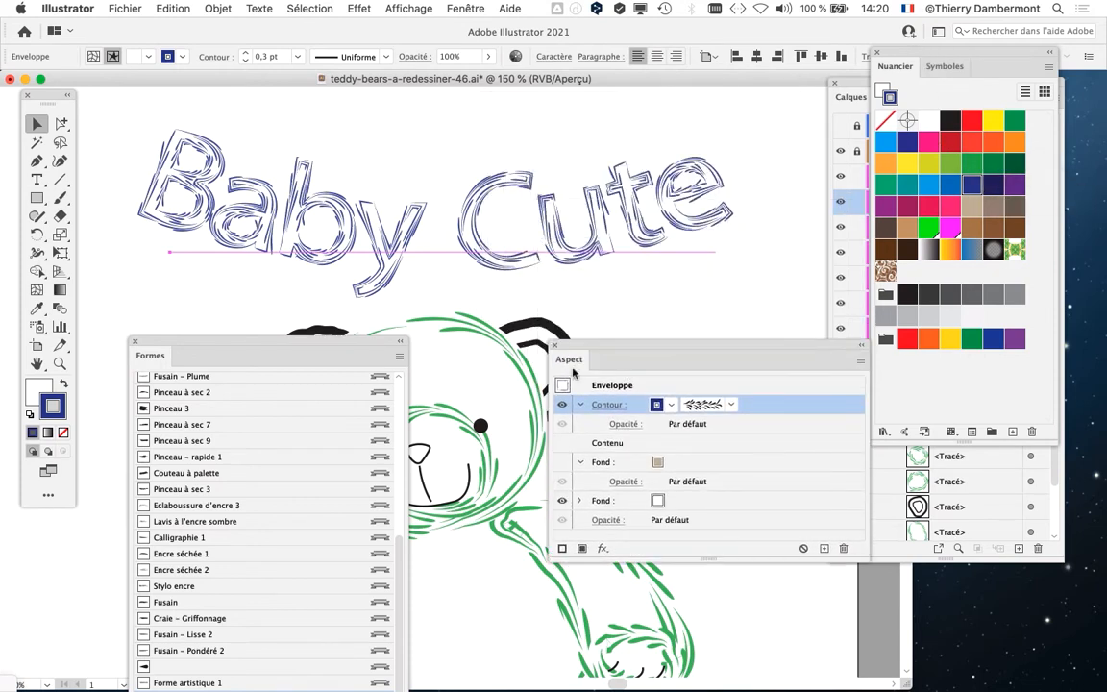
pyautogui.moveTo(579, 348); pyautogui.dragTo(522, 359)
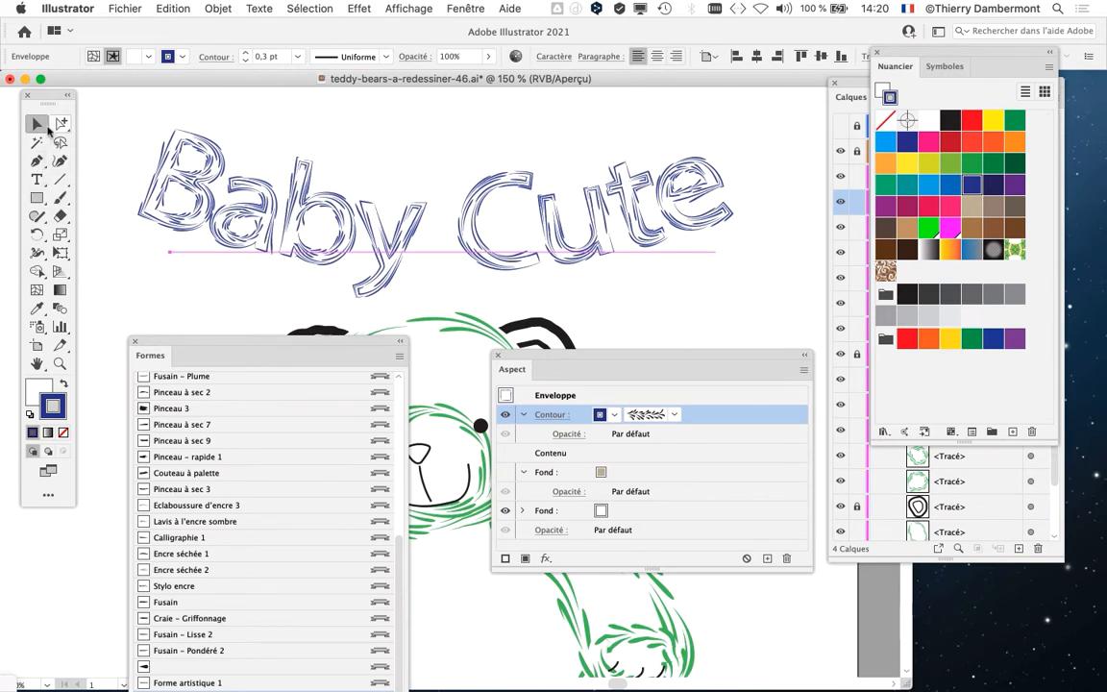
# - Replace the word Baby with Super in the title in outline view, and return to preview to inspect the lettering
pyautogui.press('super+y')
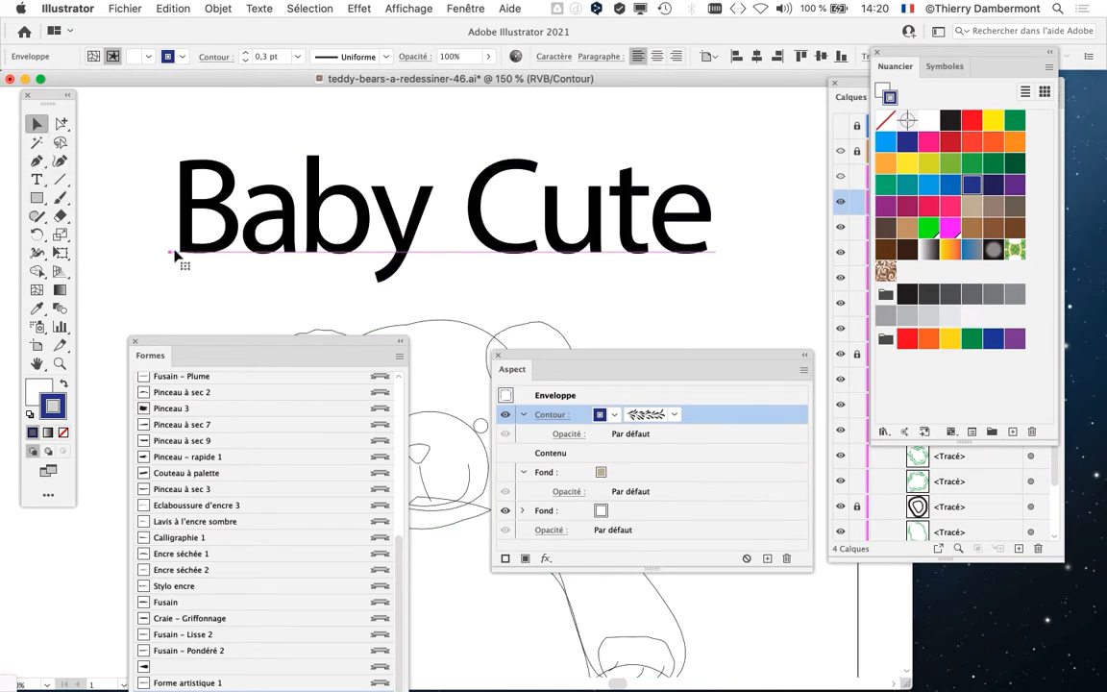
pyautogui.click(36, 180)
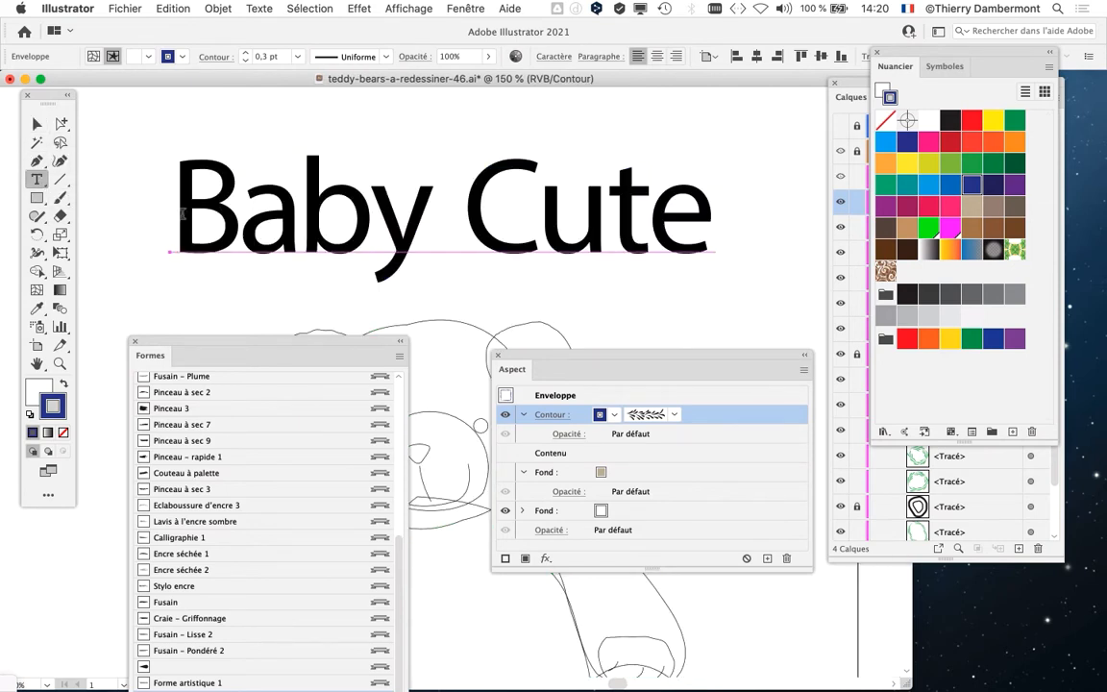
pyautogui.moveTo(169, 197); pyautogui.dragTo(399, 219)
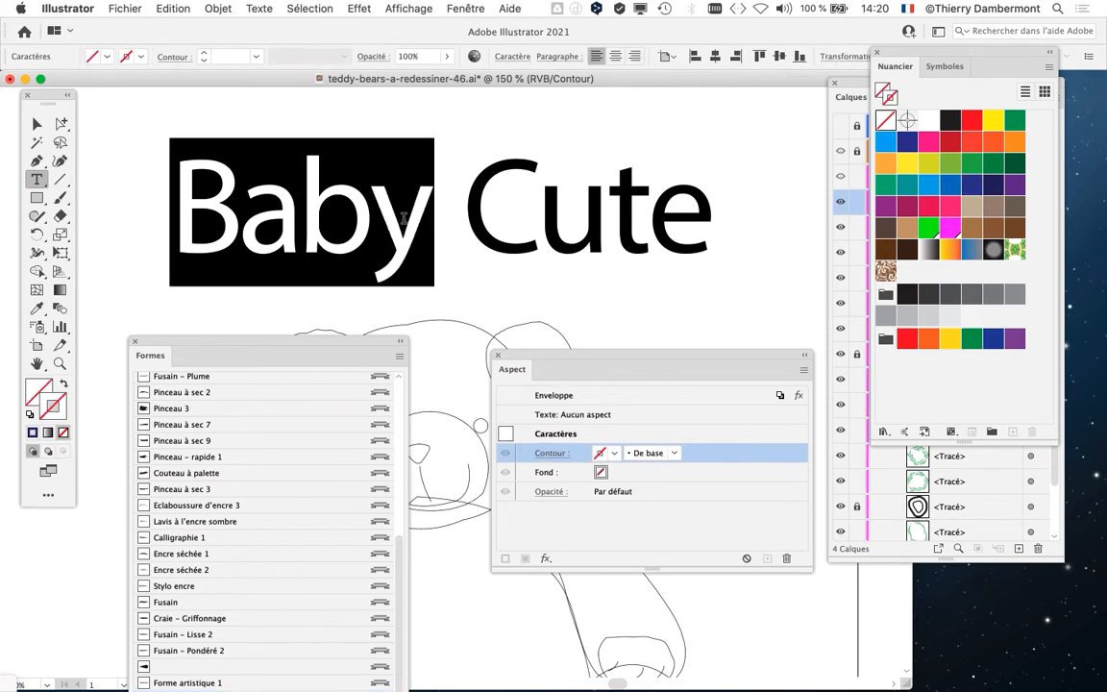
pyautogui.write('Super')
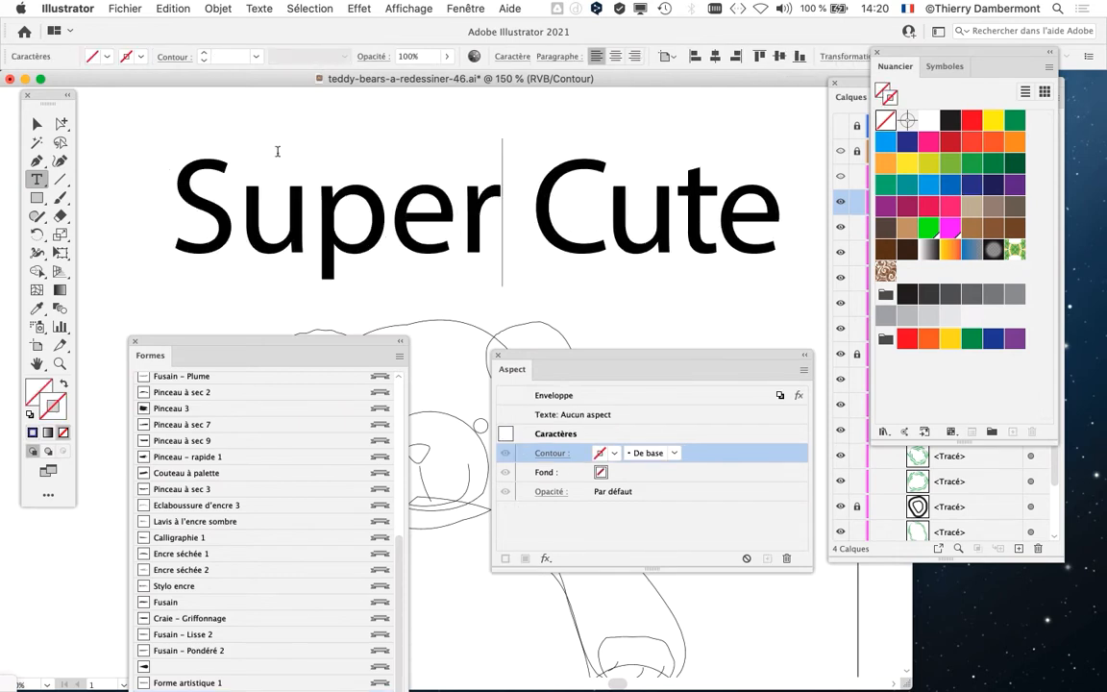
pyautogui.click(37, 123)
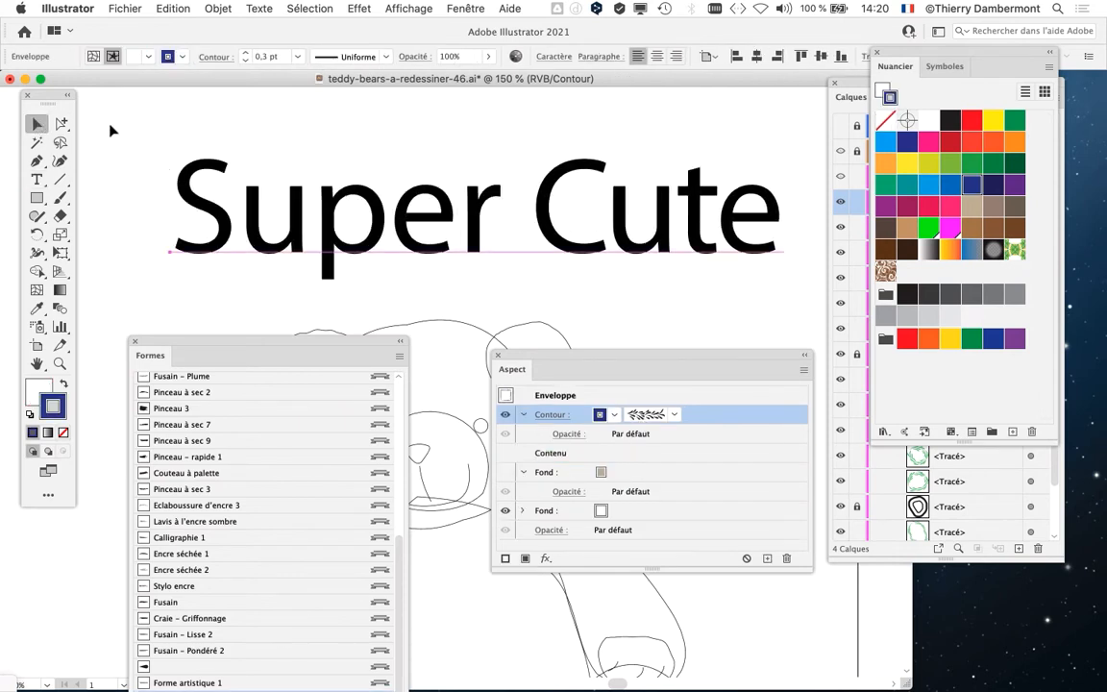
pyautogui.press('super+y')
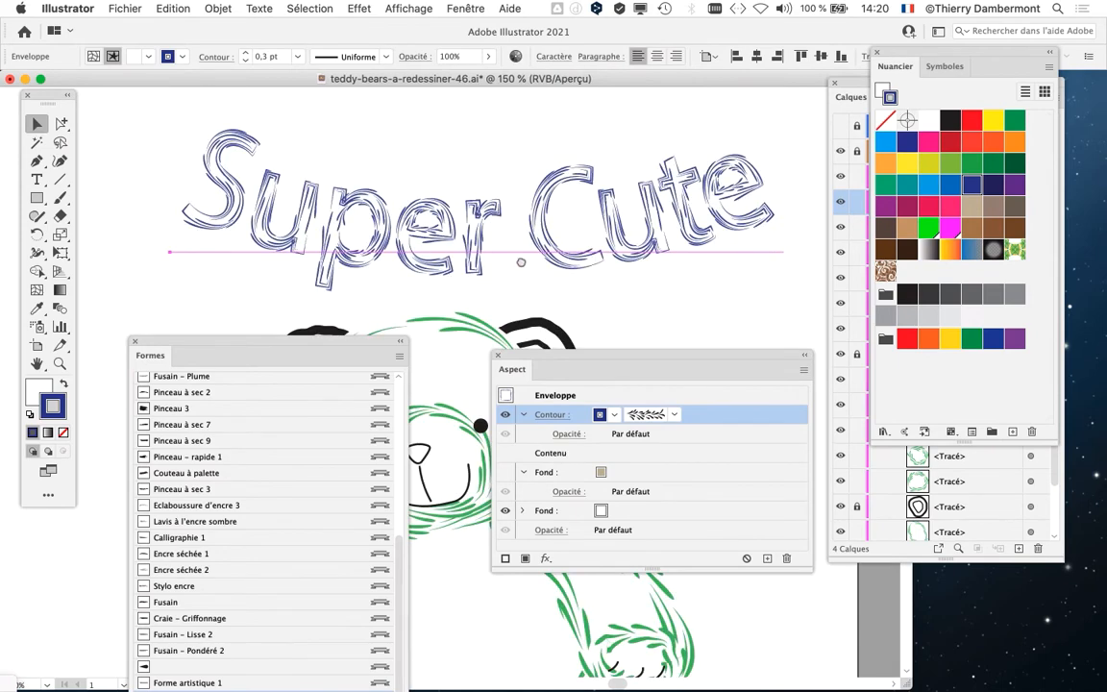
pyautogui.hscroll(3, 469, 236)
pyautogui.scroll(-1, 469, 237)
pyautogui.scroll(-1, 496, 294)
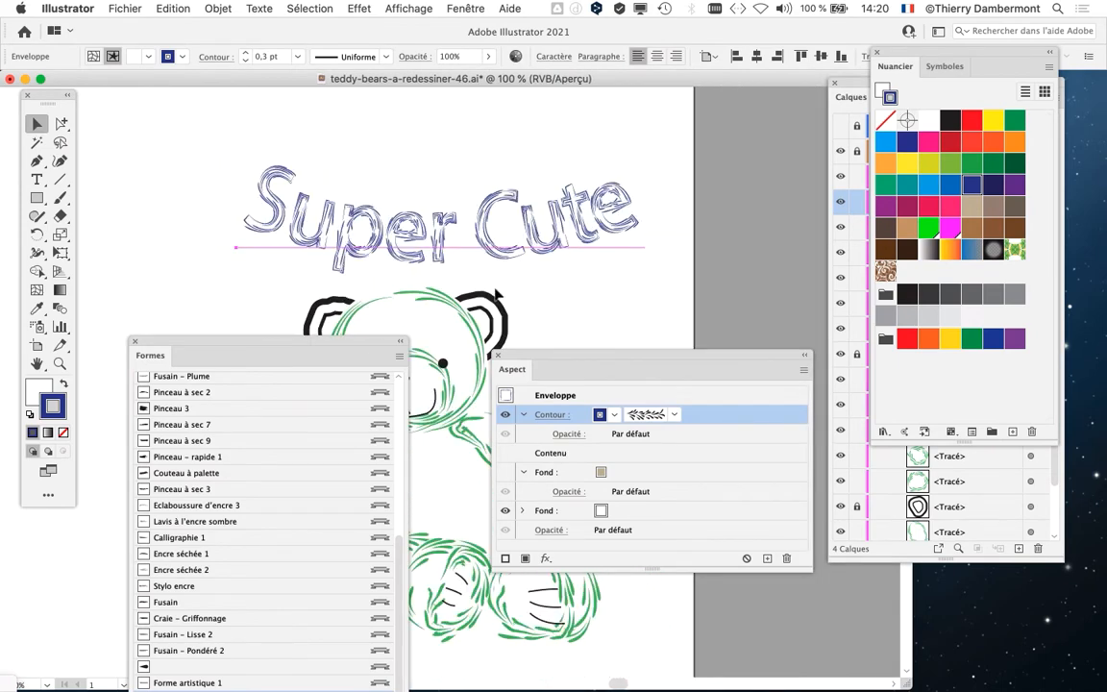
pyautogui.scroll(1, 496, 294)
pyautogui.scroll(1, 452, 264)
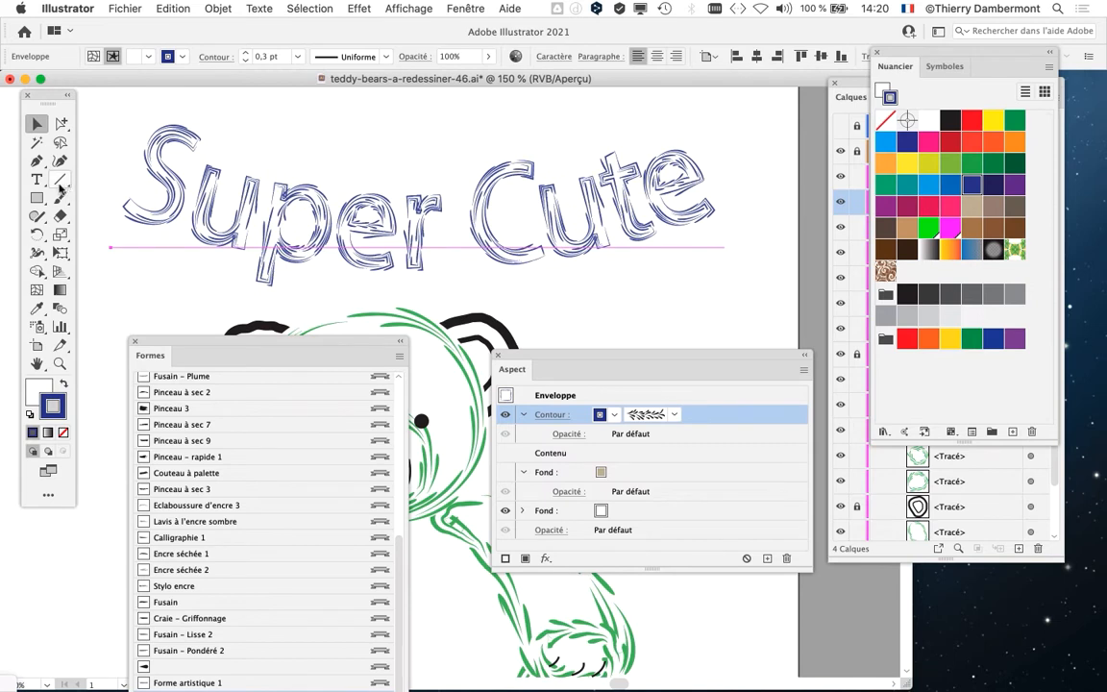
# - Switch the artwork to outline view and select the whole Super Cute text as an object
pyautogui.press('super+y')
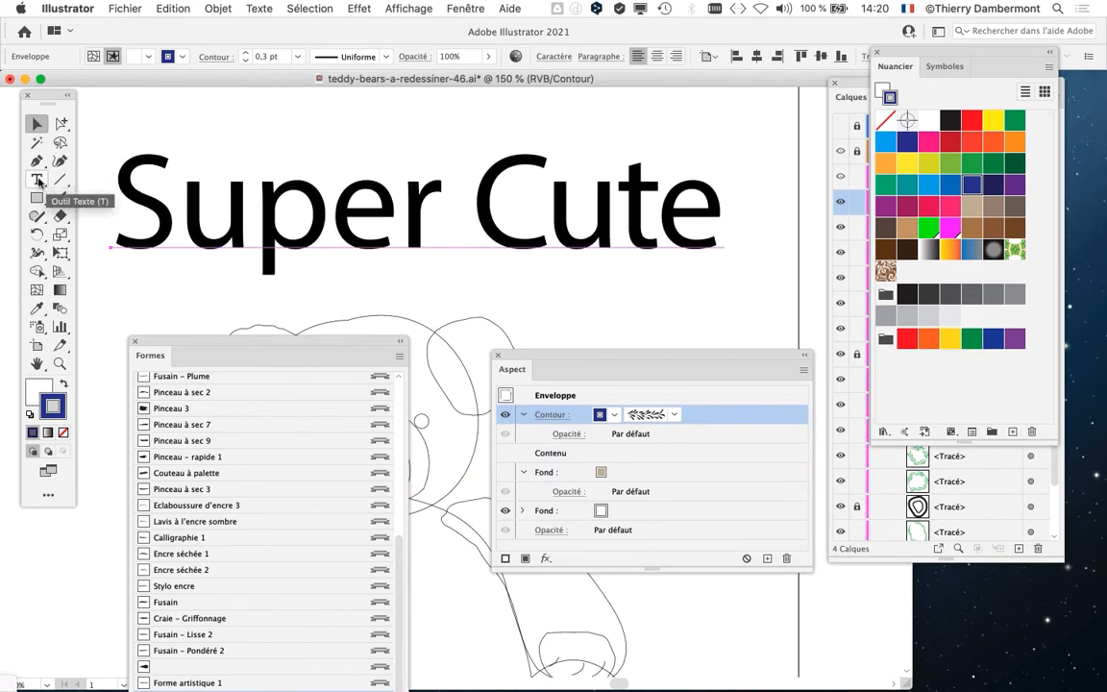
pyautogui.click(36, 180)
pyautogui.moveTo(119, 221); pyautogui.dragTo(644, 197)
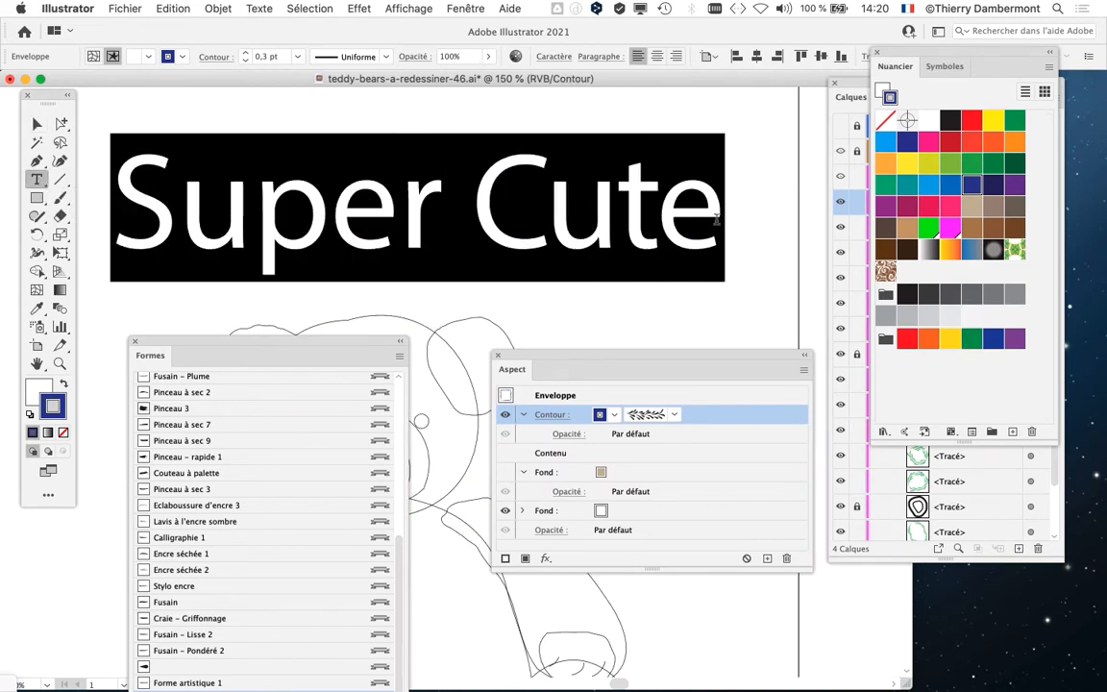
pyautogui.click(38, 123)
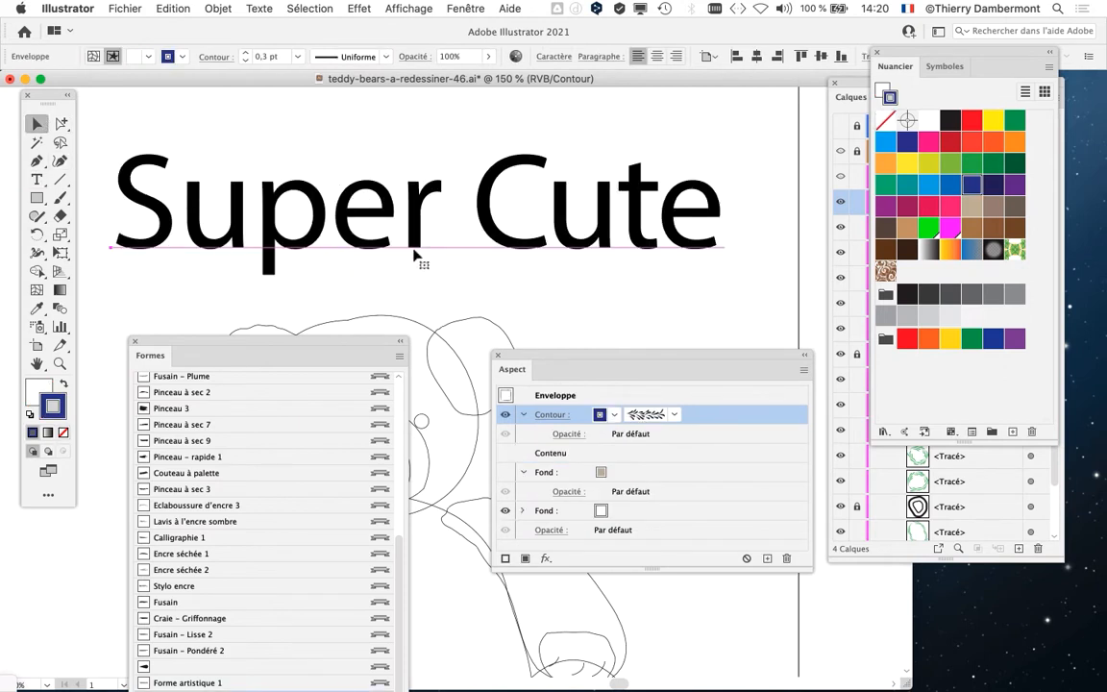
# - Display the Caractère panel and place it above the Aspect panel
pyautogui.click(459, 8)
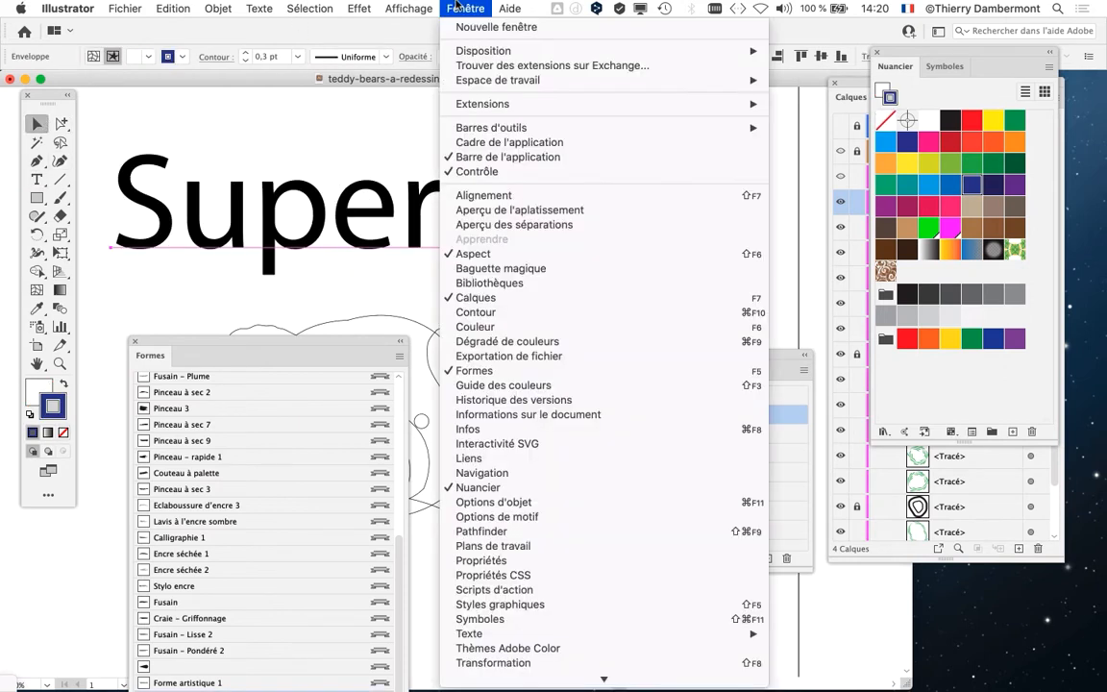
pyautogui.moveTo(470, 633)
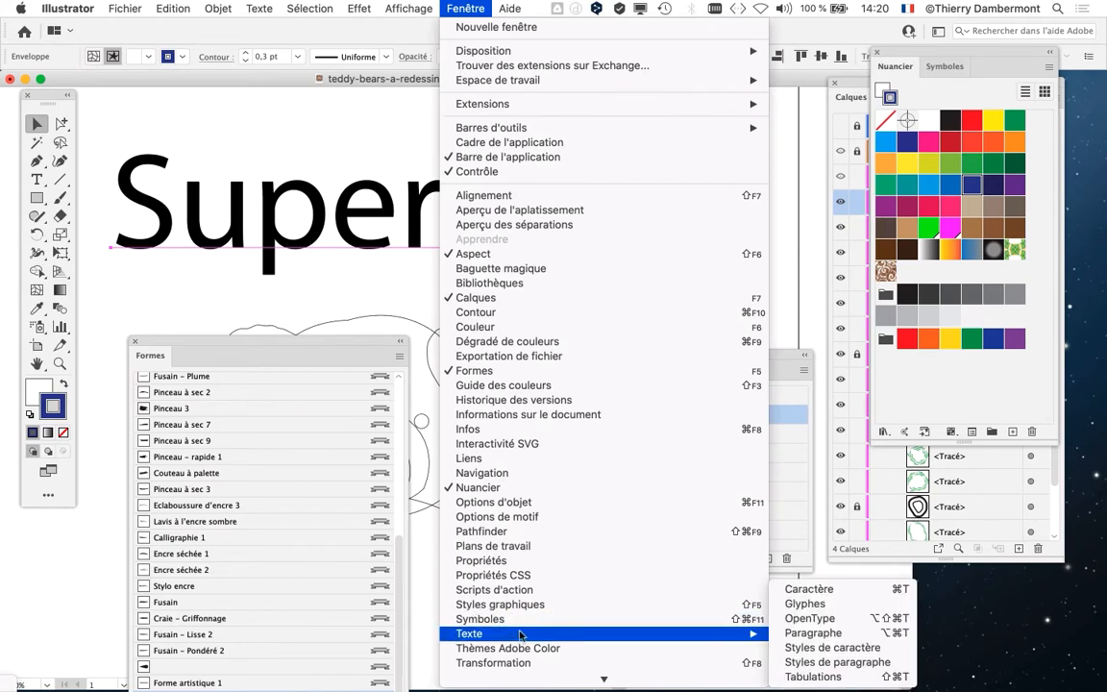
pyautogui.click(790, 589)
pyautogui.moveTo(853, 615); pyautogui.dragTo(569, 195)
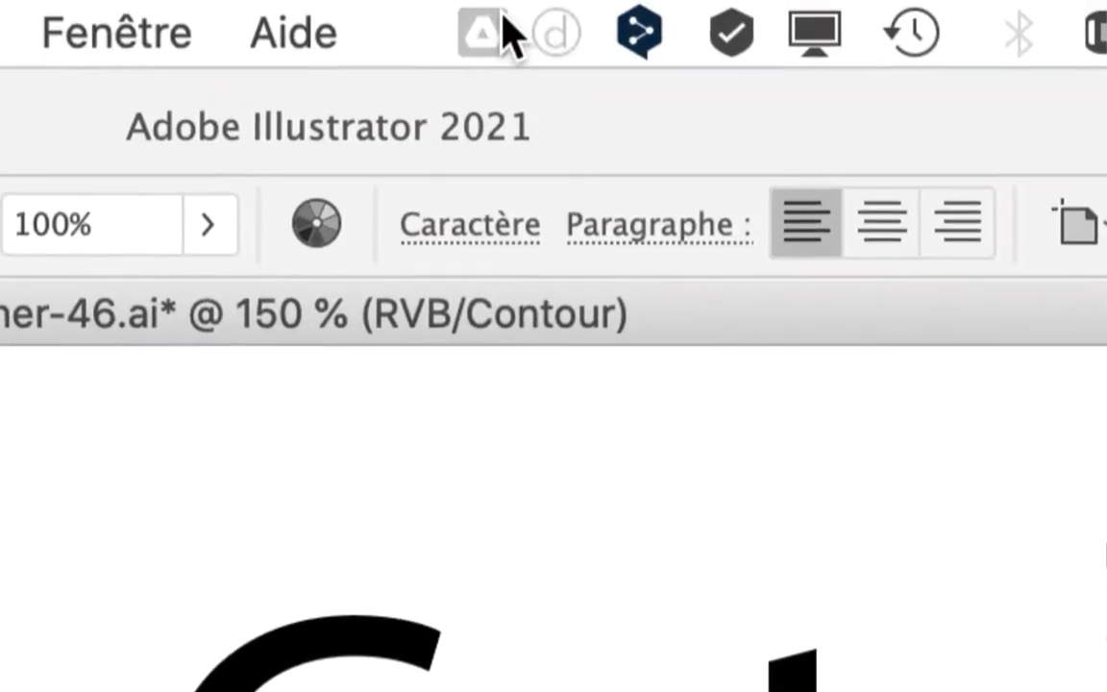
pyautogui.click(434, 11)
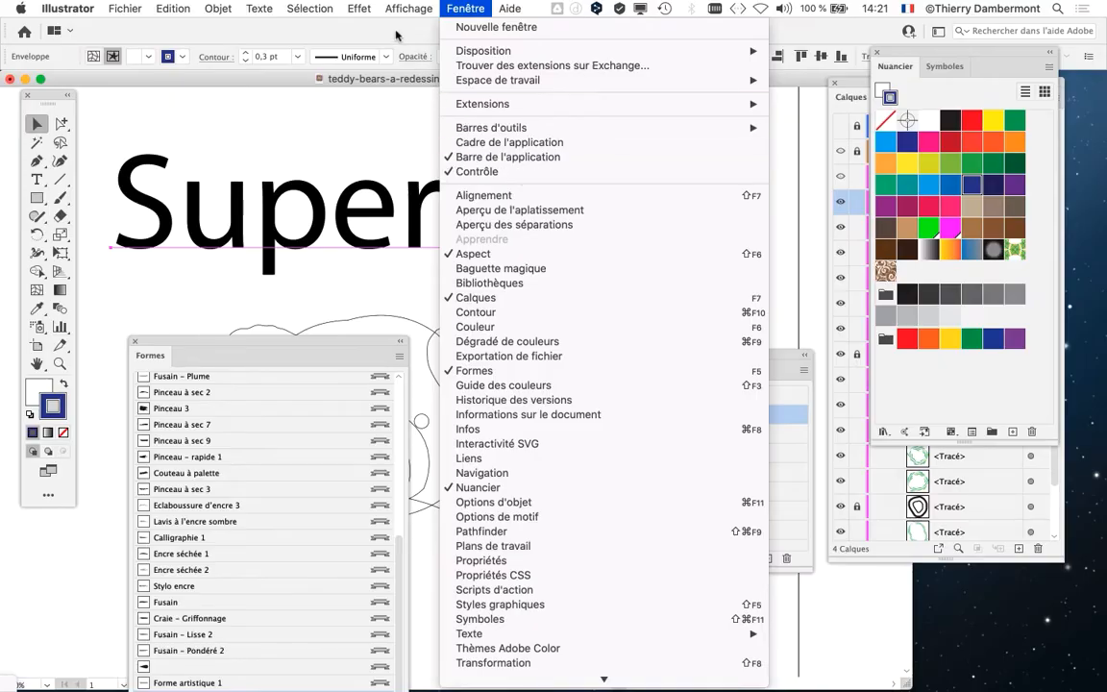
pyautogui.click(359, 31)
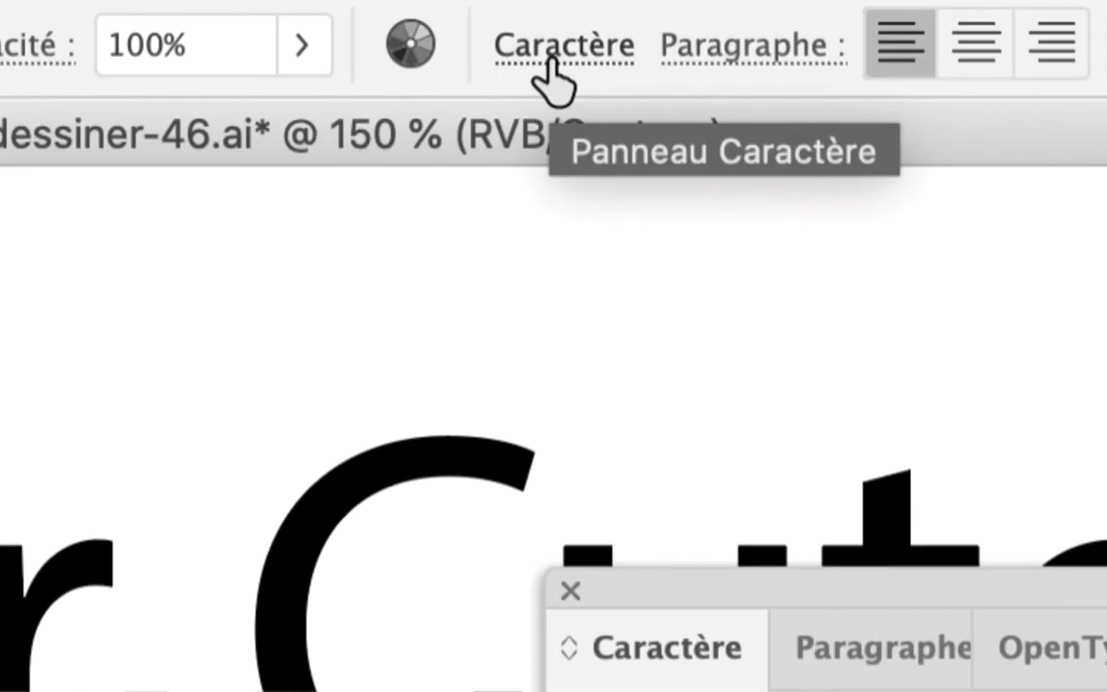
pyautogui.click(553, 72)
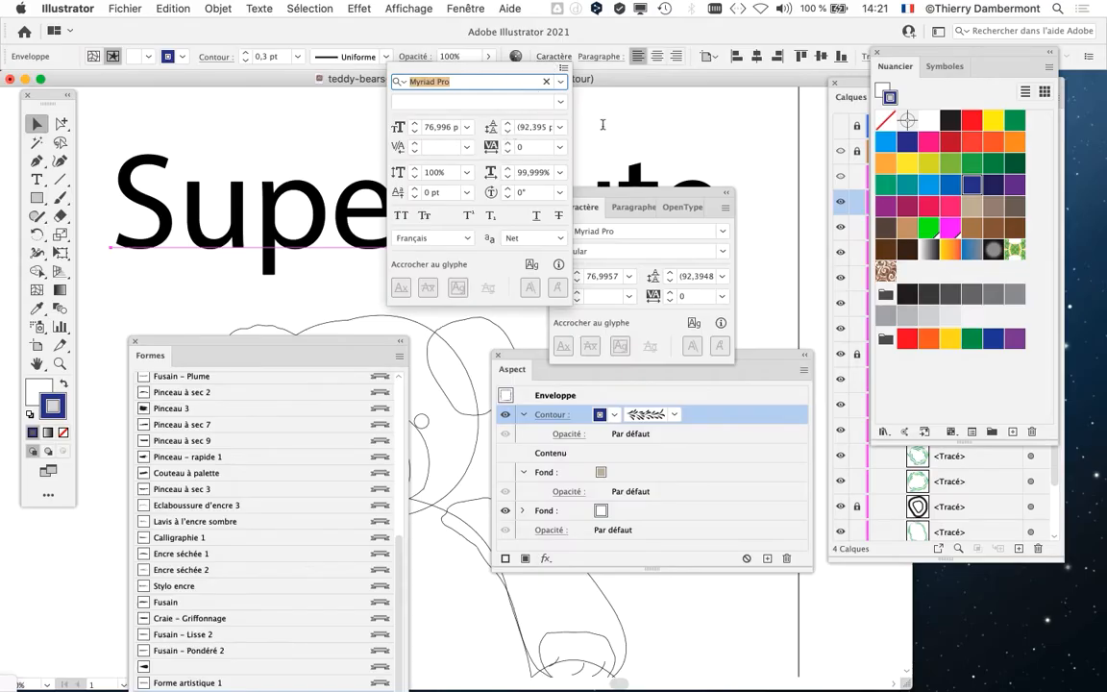
pyautogui.click(655, 191)
pyautogui.moveTo(619, 194); pyautogui.dragTo(699, 107)
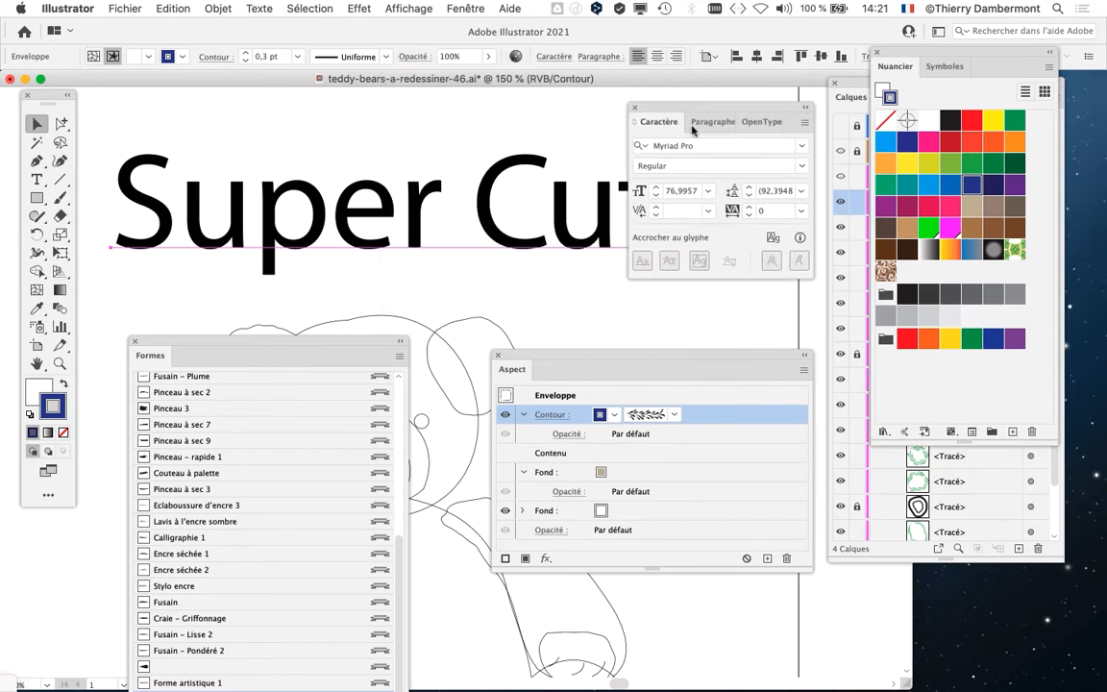
# - Browse the font list and set the Super Cute text to Athelas
pyautogui.click(801, 148)
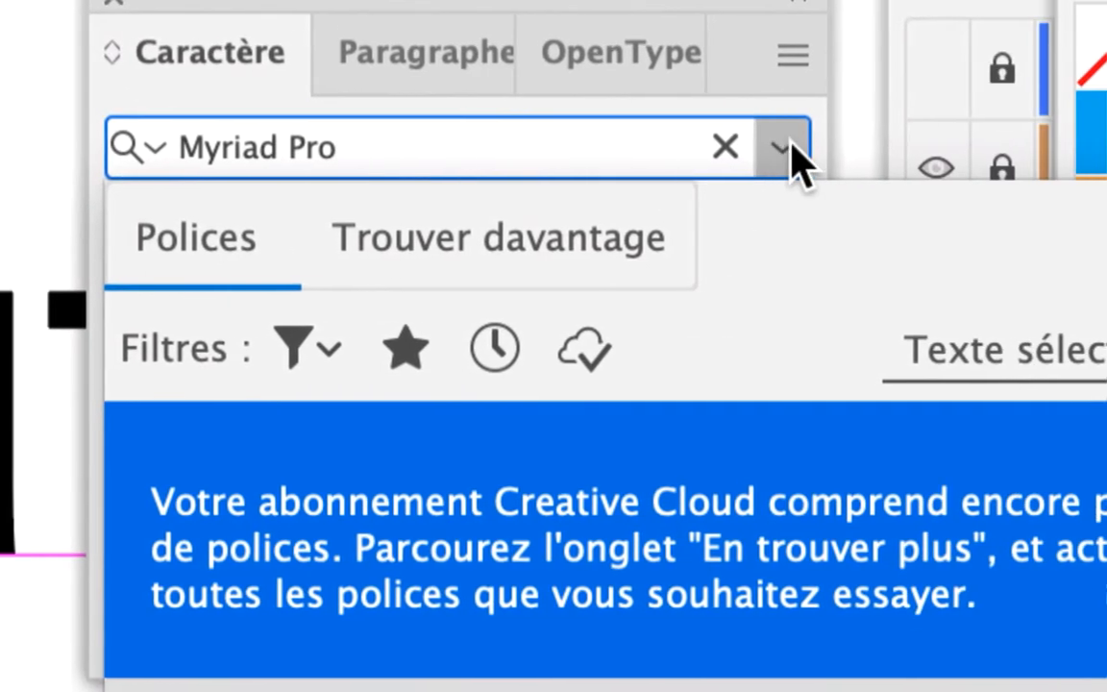
pyautogui.click(965, 154)
pyautogui.click(965, 154)
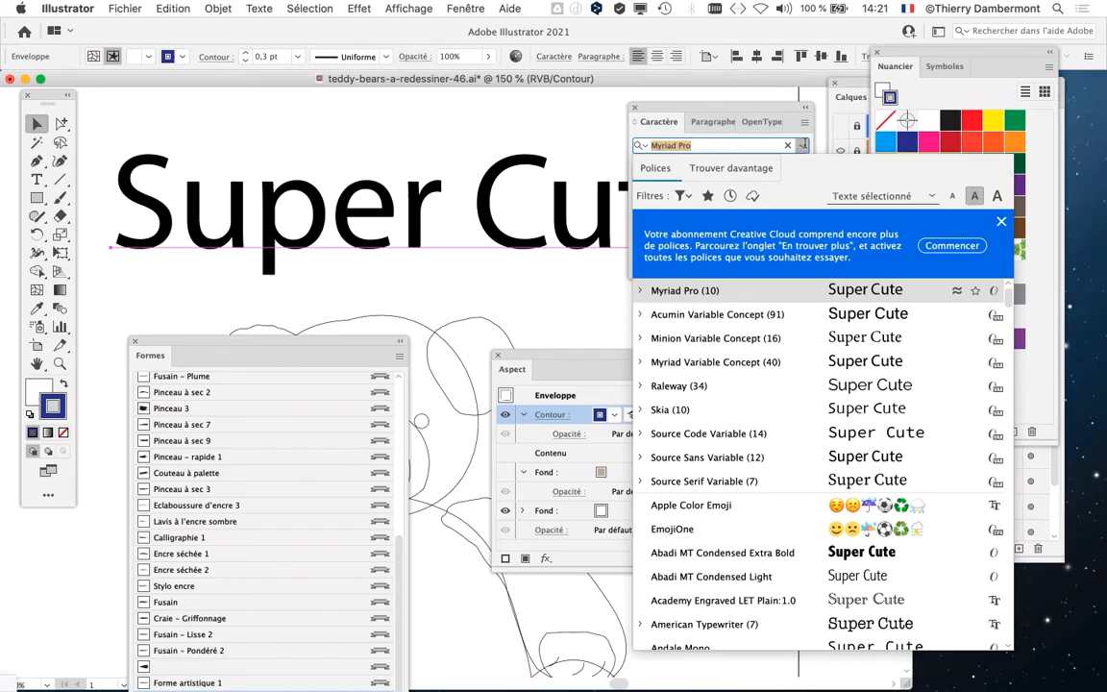
pyautogui.scroll(-8, 745, 520)
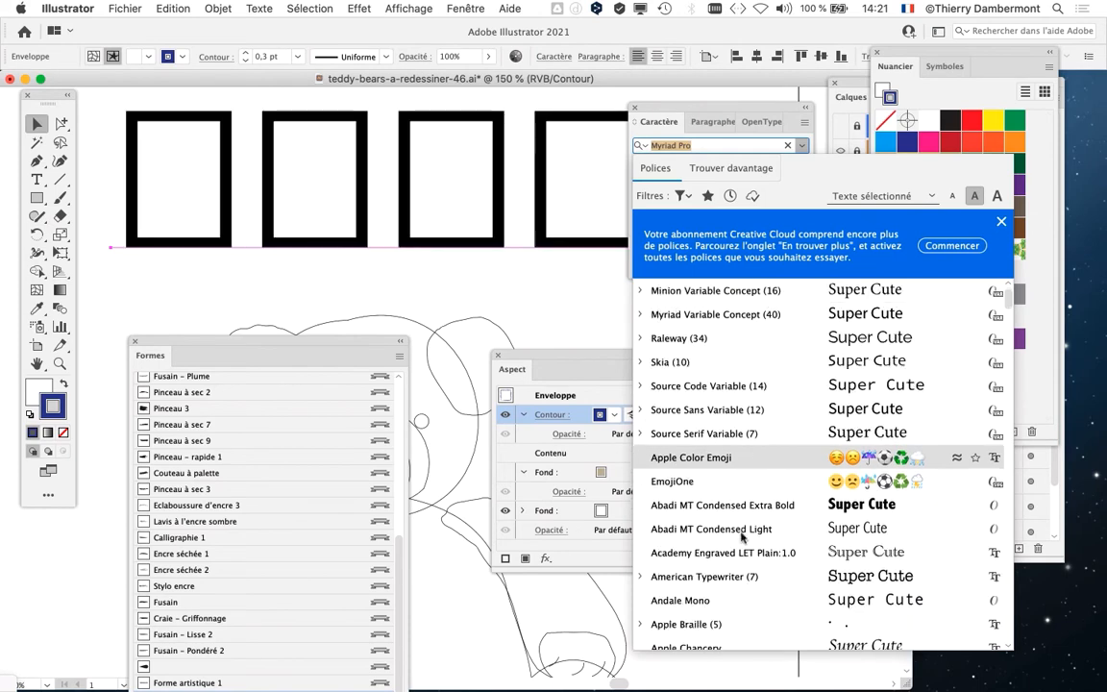
pyautogui.scroll(-6, 718, 548)
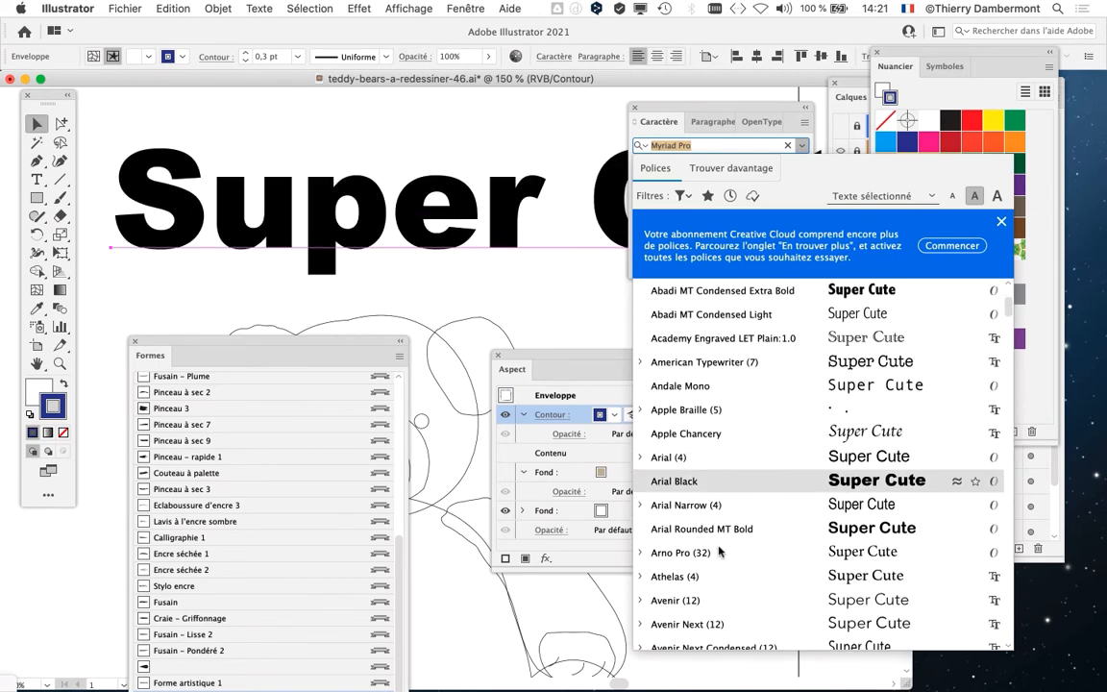
pyautogui.scroll(-4, 712, 532)
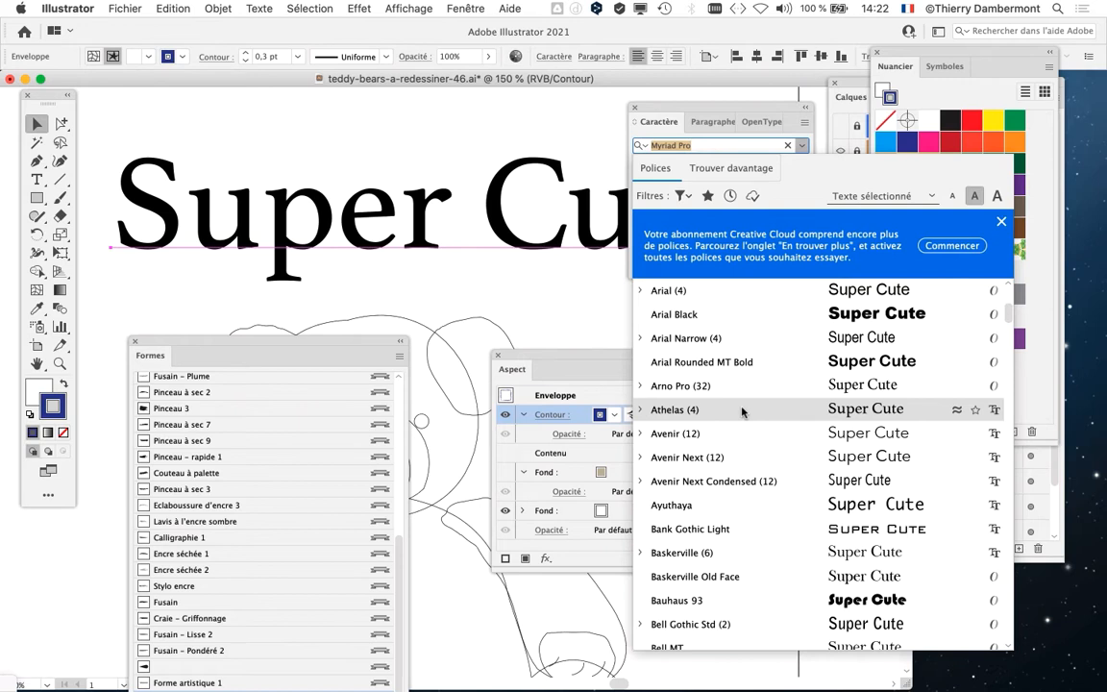
pyautogui.click(742, 411)
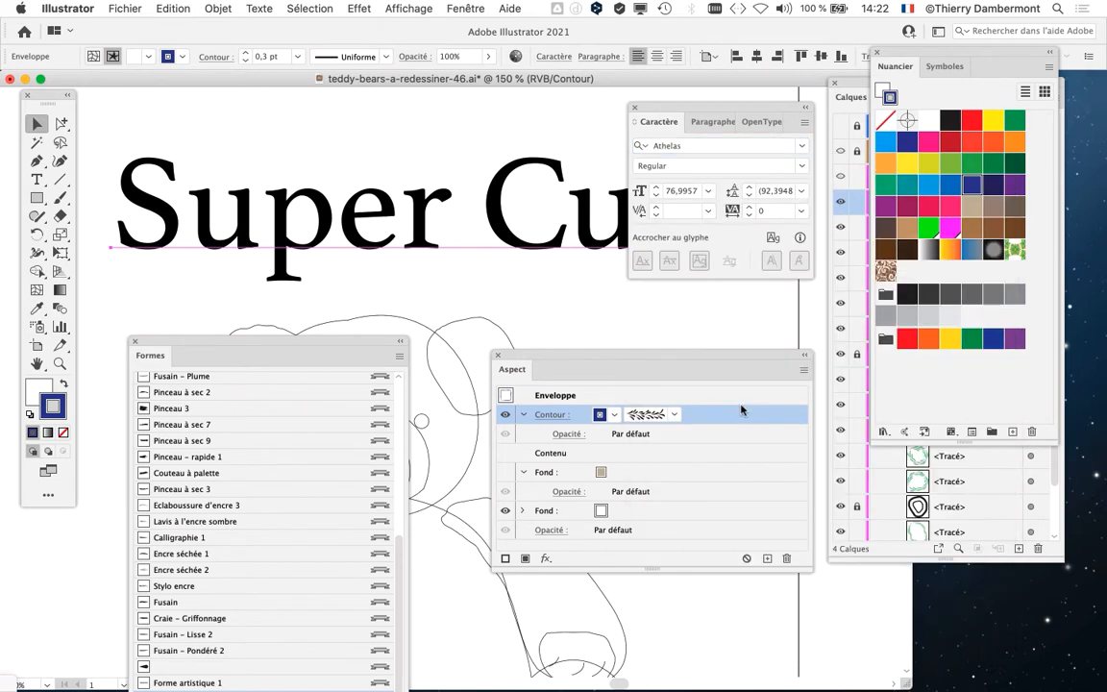
# - Move the Caractère panel clear of the title and switch back to preview to view the lettering above the teddy bear
pyautogui.moveTo(655, 125); pyautogui.dragTo(714, 313)
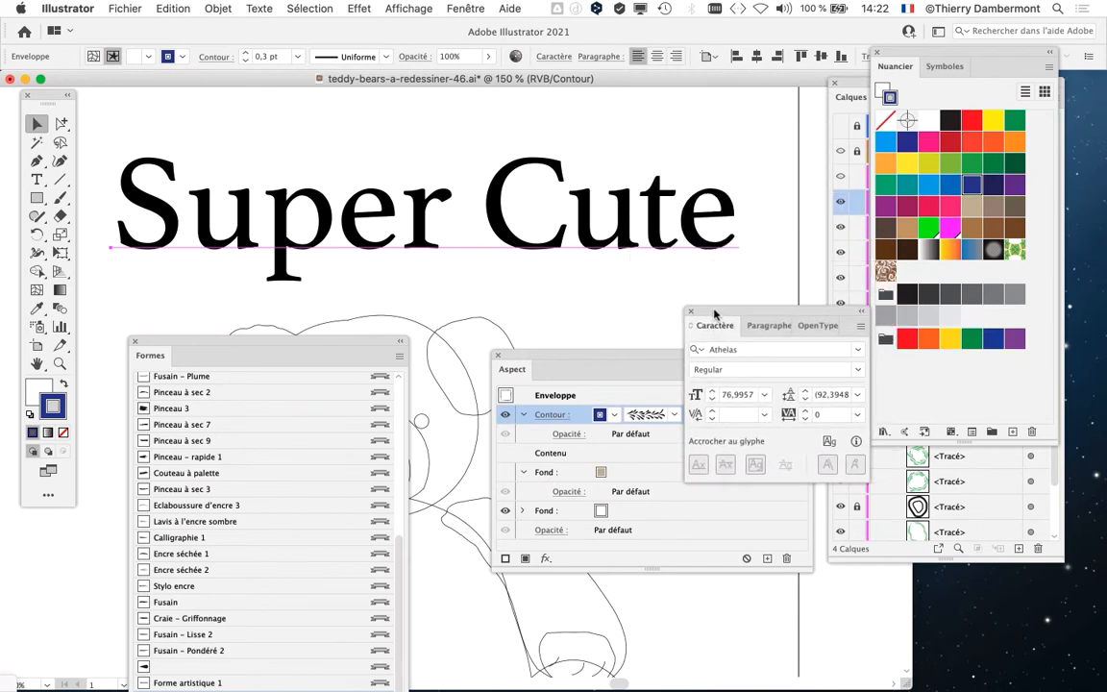
pyautogui.press('super+y')
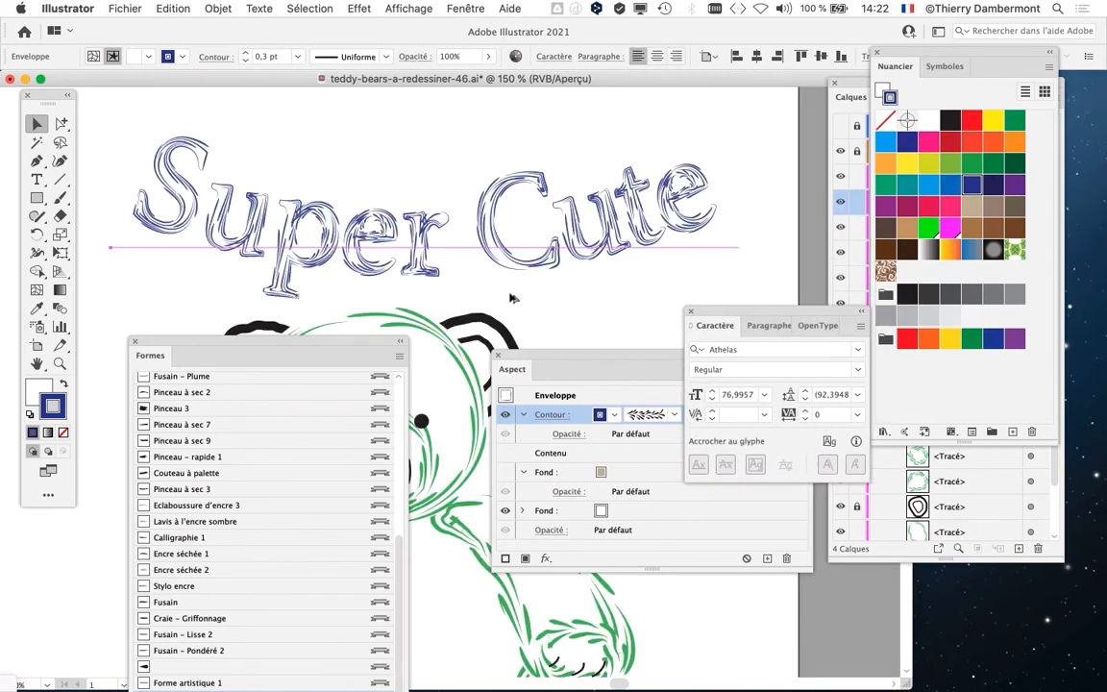
pyautogui.scroll(-1, 512, 299)
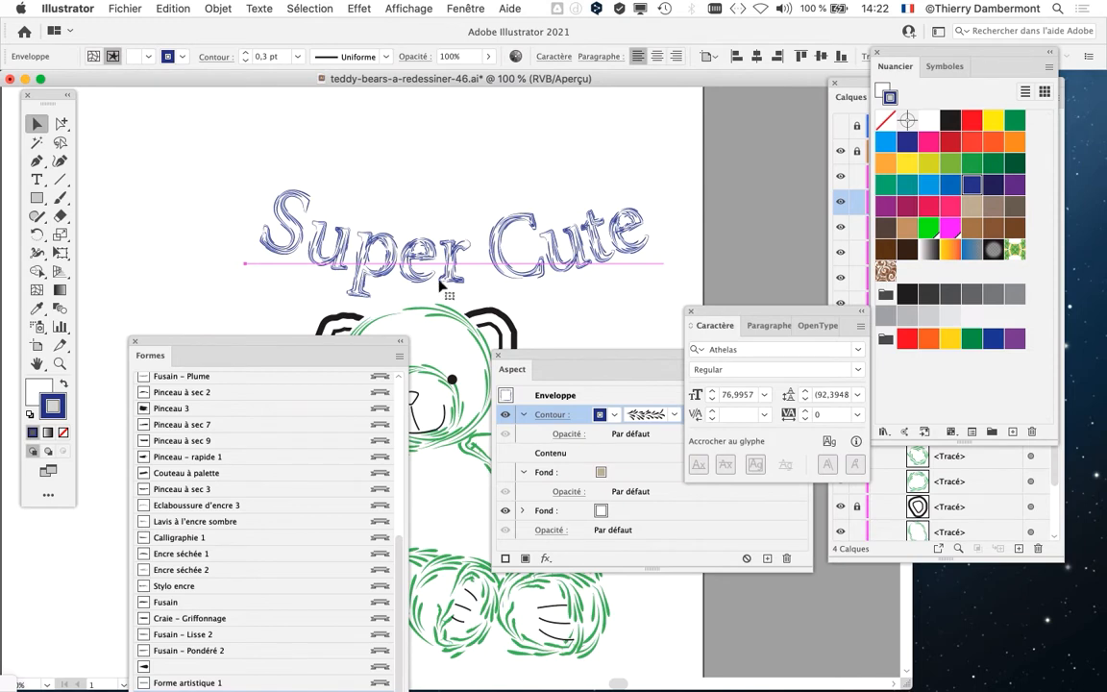
pyautogui.moveTo(515, 280); pyautogui.dragTo(432, 208)
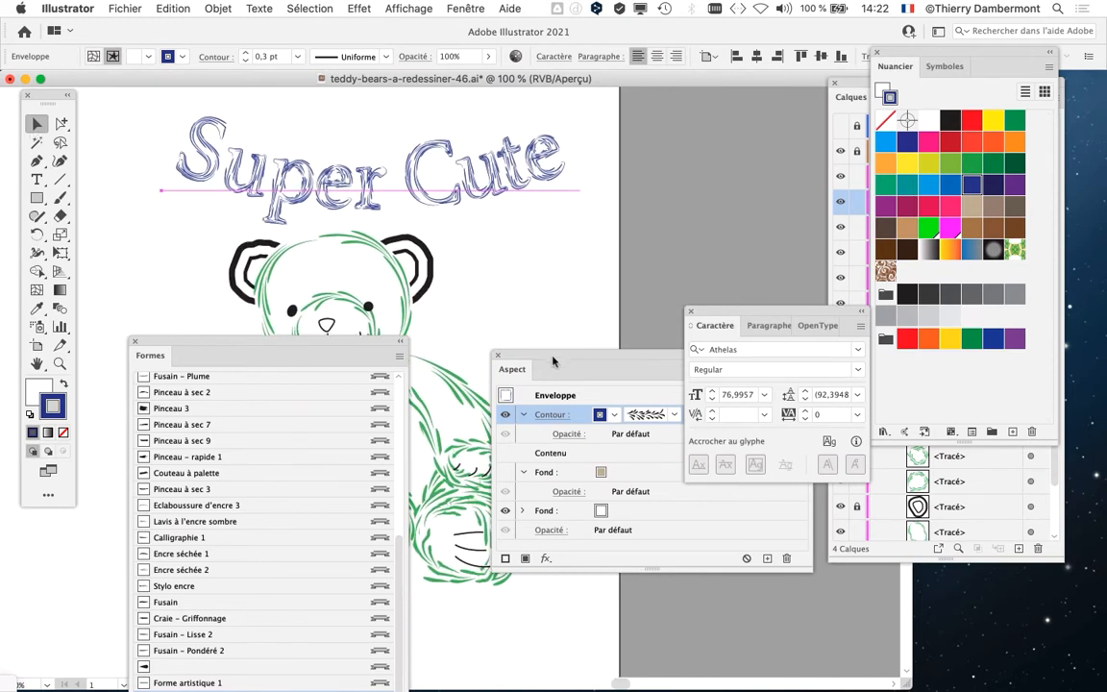
# - Lock the Enveloppe object in the dessin layer and move the Formes and Aspect panels clear of the teddy bear
pyautogui.moveTo(531, 357); pyautogui.dragTo(509, 524)
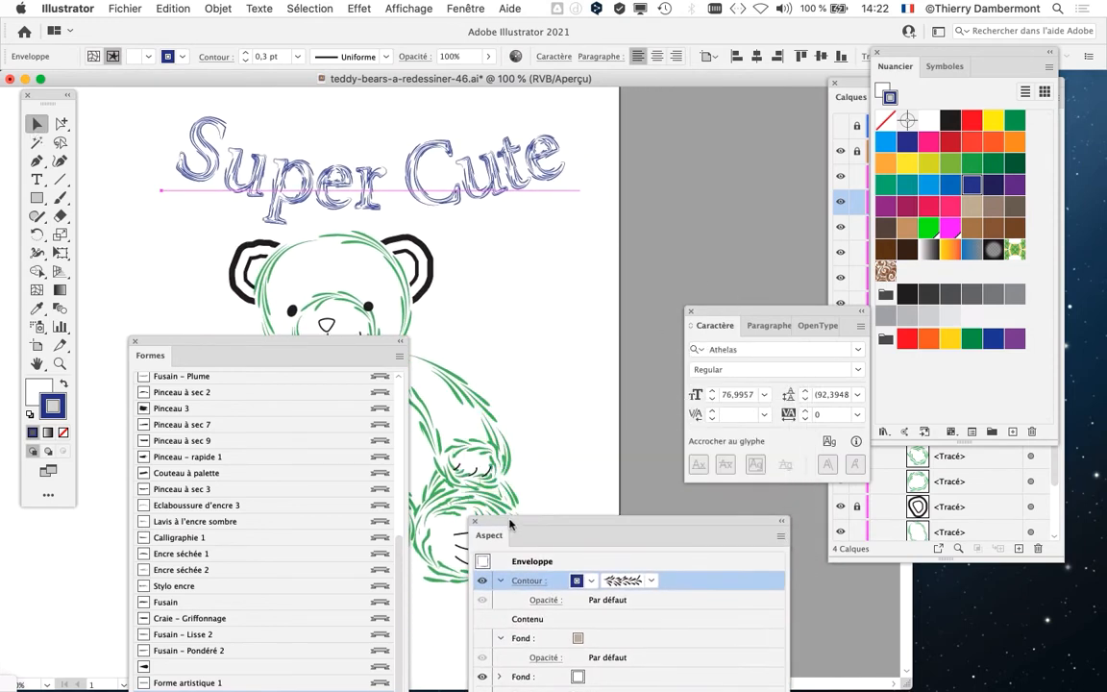
pyautogui.moveTo(852, 88); pyautogui.dragTo(625, 110)
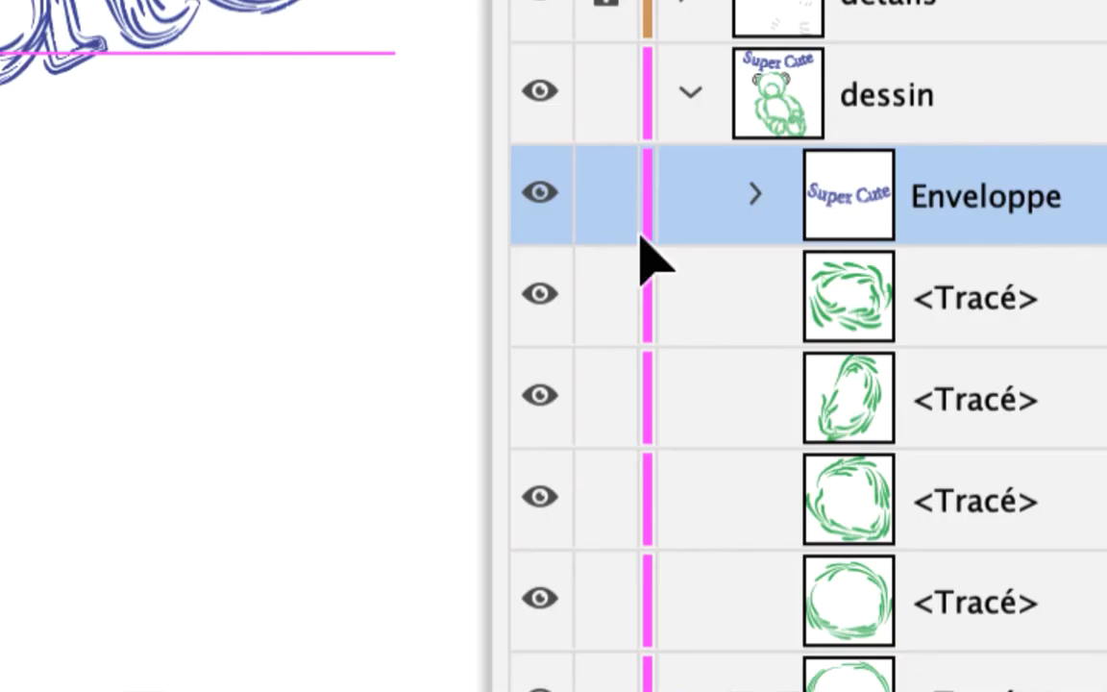
pyautogui.click(634, 228)
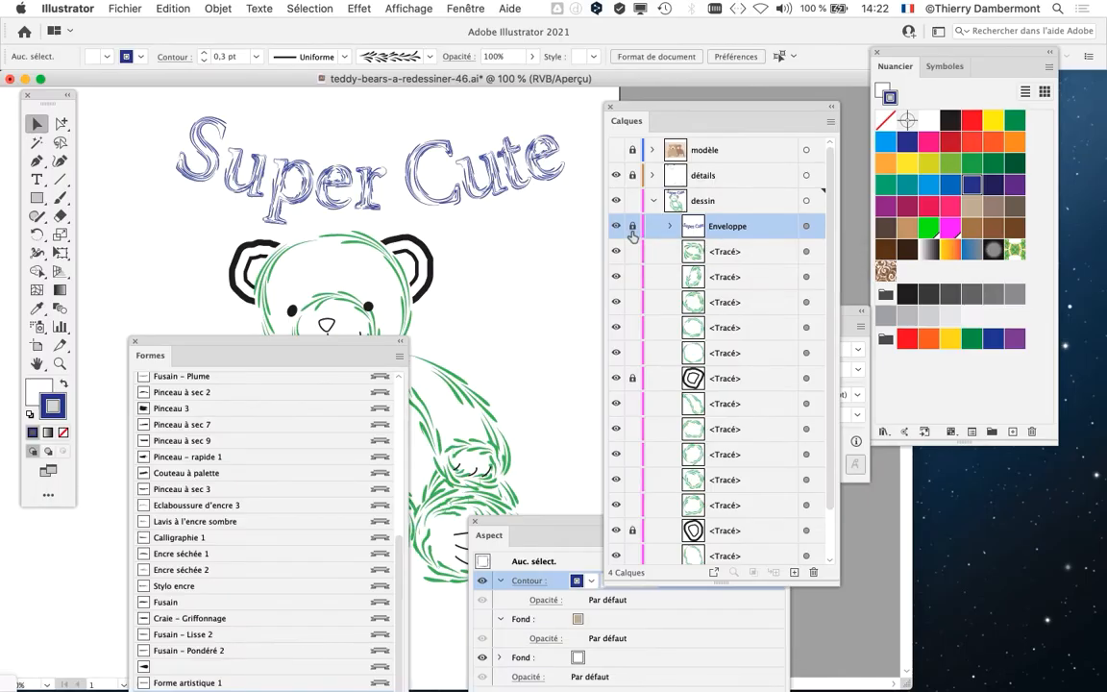
pyautogui.click(344, 165)
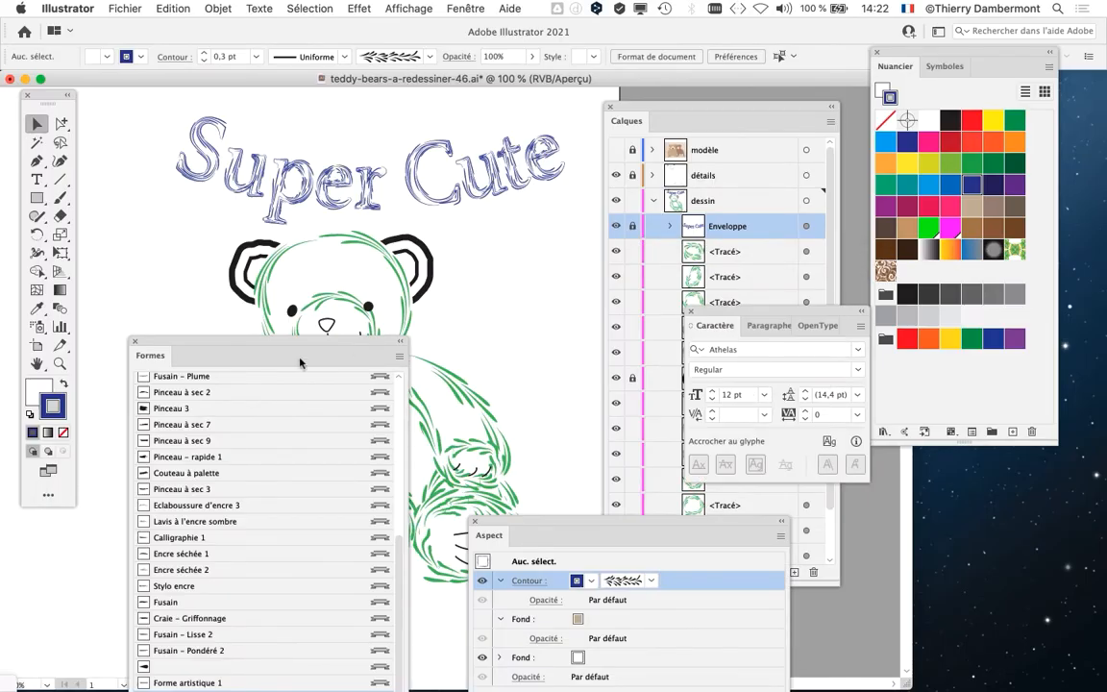
pyautogui.moveTo(146, 343)
pyautogui.mouseDown()
pyautogui.moveTo(652, 454)
pyautogui.moveTo(859, 515)
pyautogui.moveTo(875, 506)
pyautogui.mouseUp()
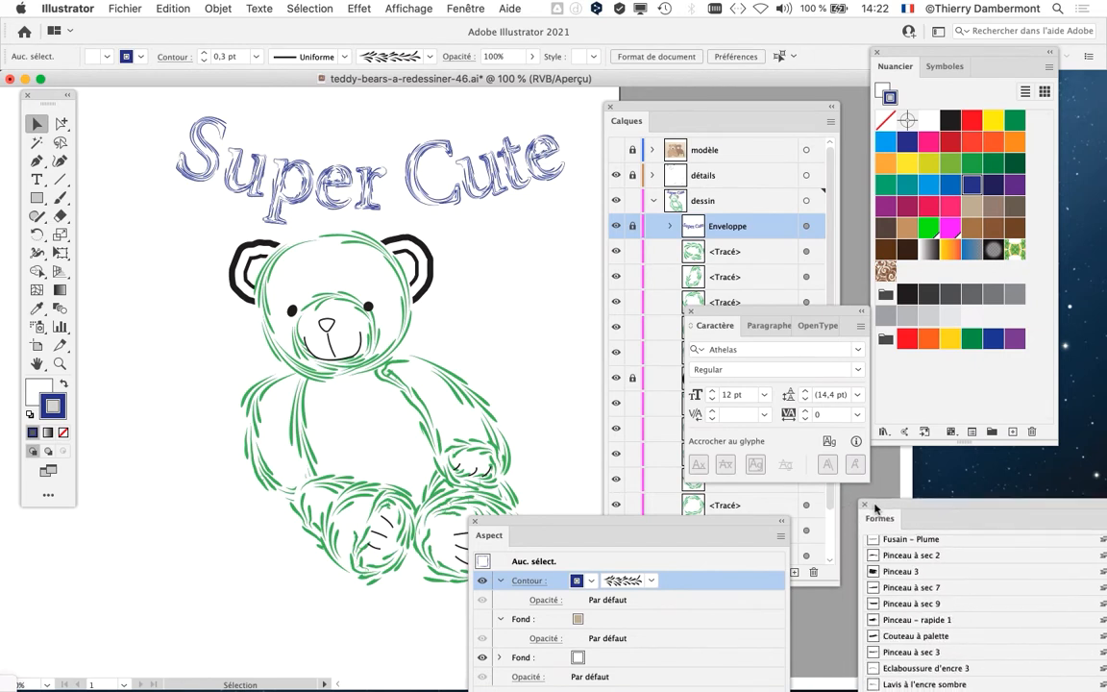
pyautogui.moveTo(725, 523); pyautogui.dragTo(192, 562)
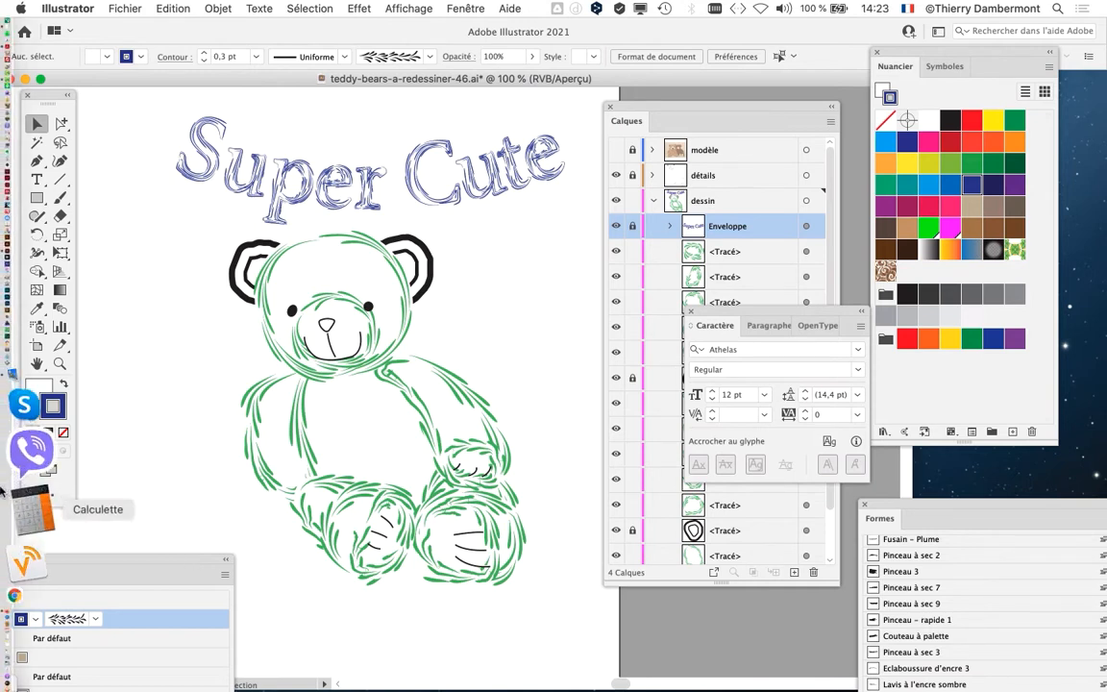
# - Switch to Firefox and open the Adobe Fonts site from the typekit search results
pyautogui.click(26, 163)
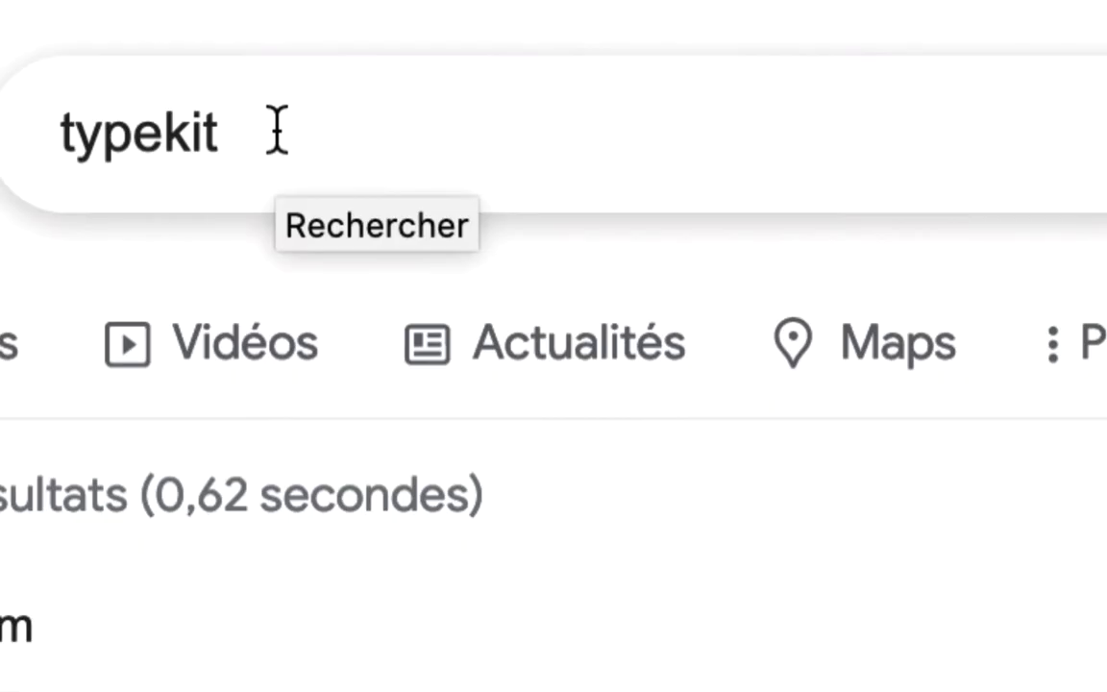
pyautogui.click(278, 131)
pyautogui.moveTo(278, 131); pyautogui.dragTo(209, 131)
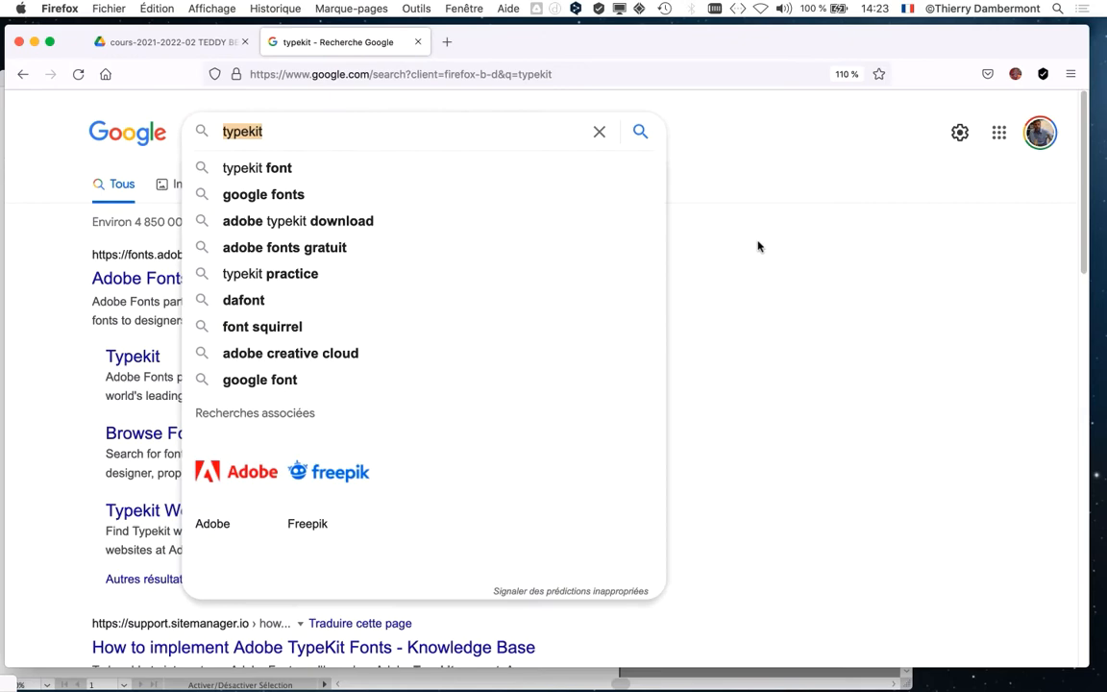
pyautogui.click(757, 246)
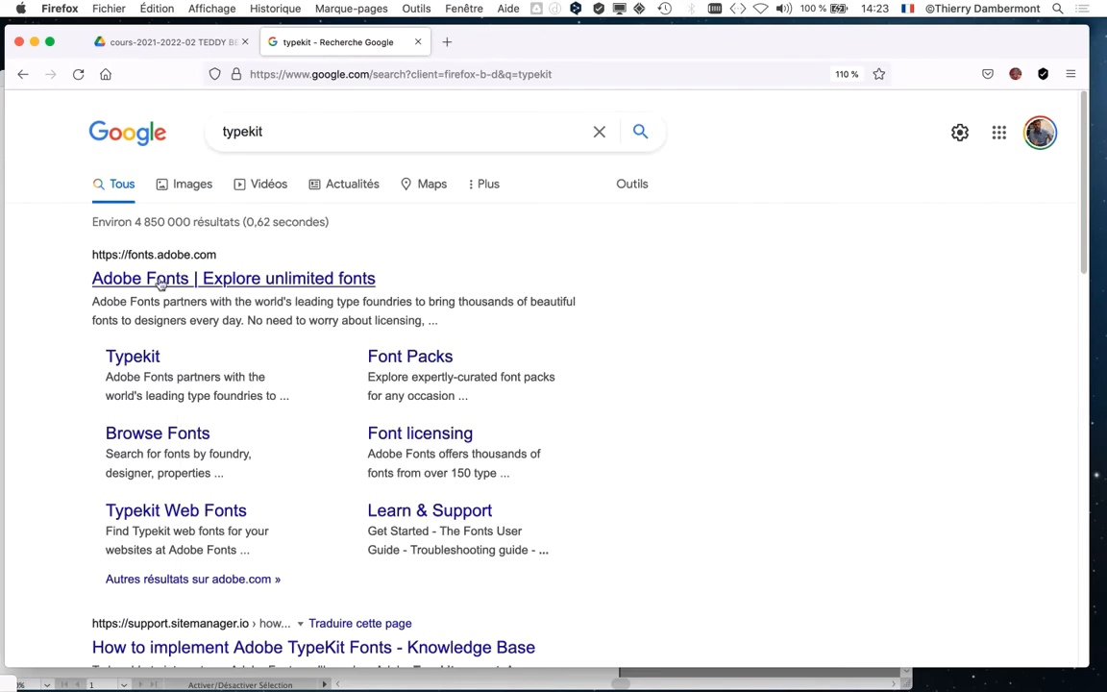
pyautogui.click(173, 284)
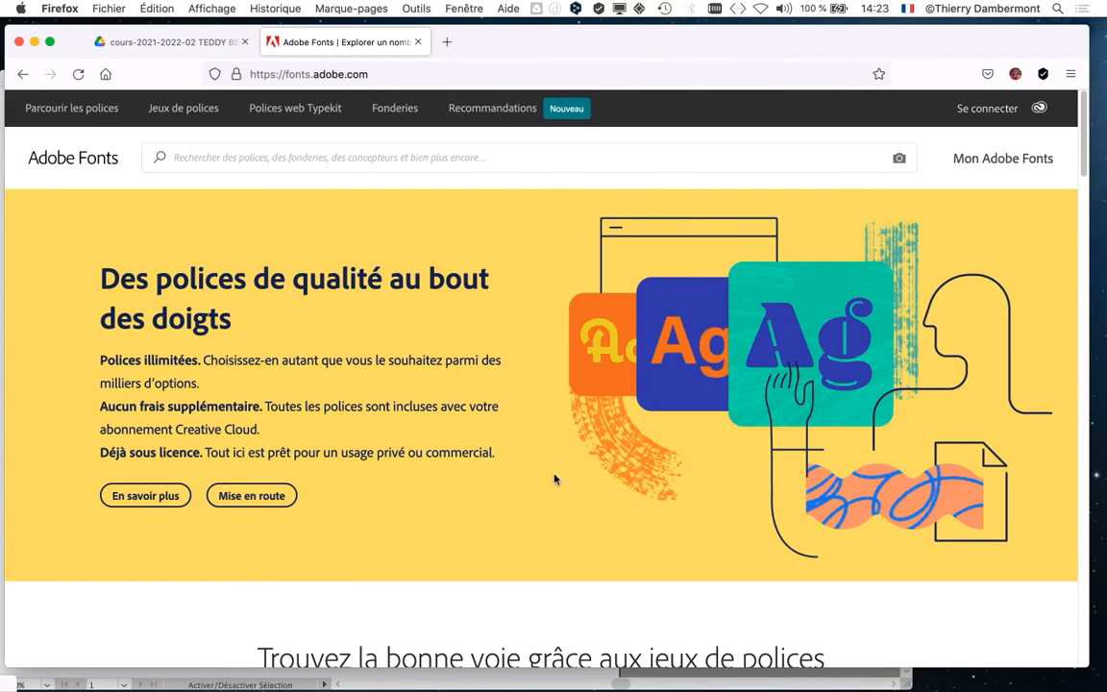
# - Look through the Adobe Fonts home page, including its font packs and the explanation of how the service works
pyautogui.scroll(-2, 545, 464)
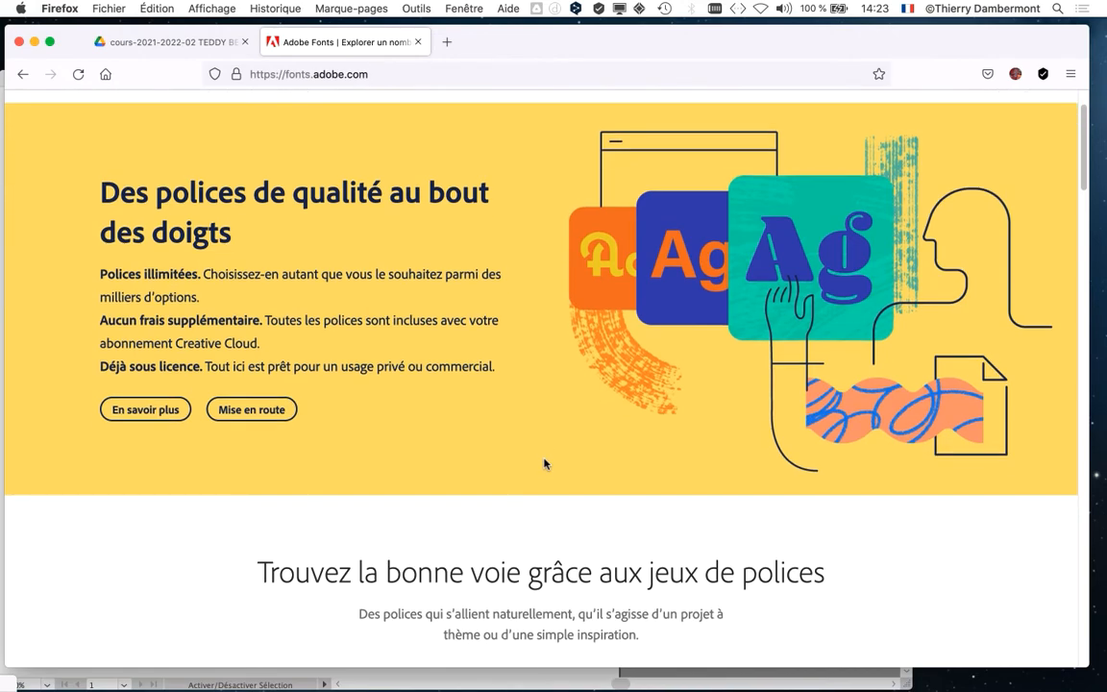
pyautogui.scroll(-10, 544, 464)
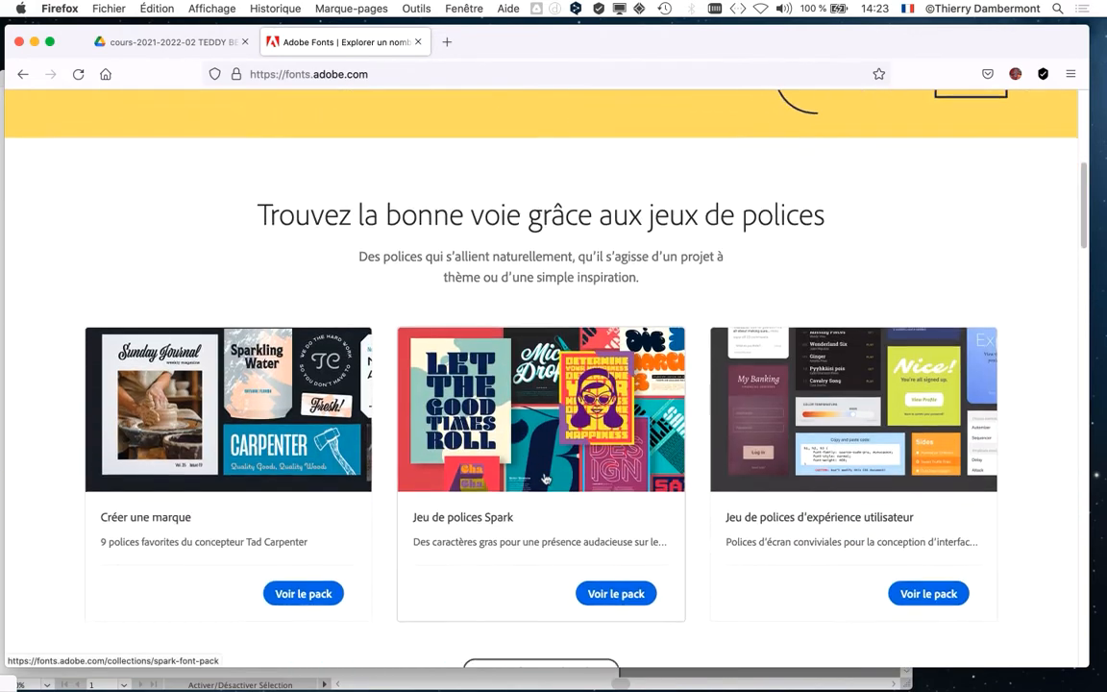
pyautogui.scroll(-3, 544, 479)
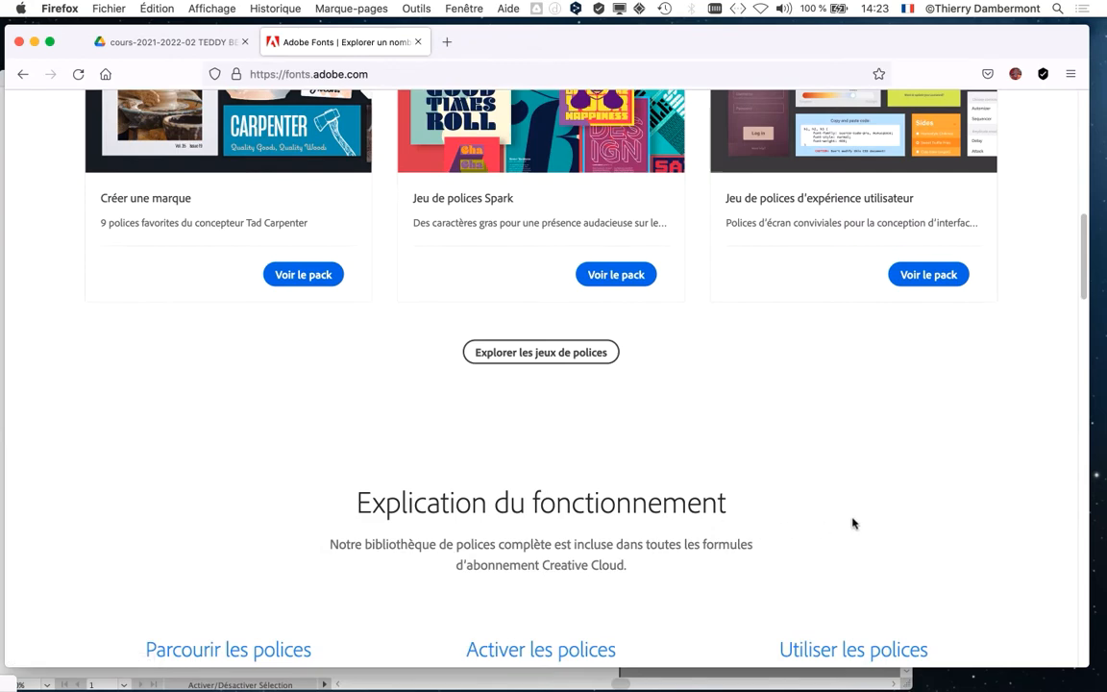
pyautogui.scroll(-1, 852, 524)
pyautogui.scroll(-3, 852, 524)
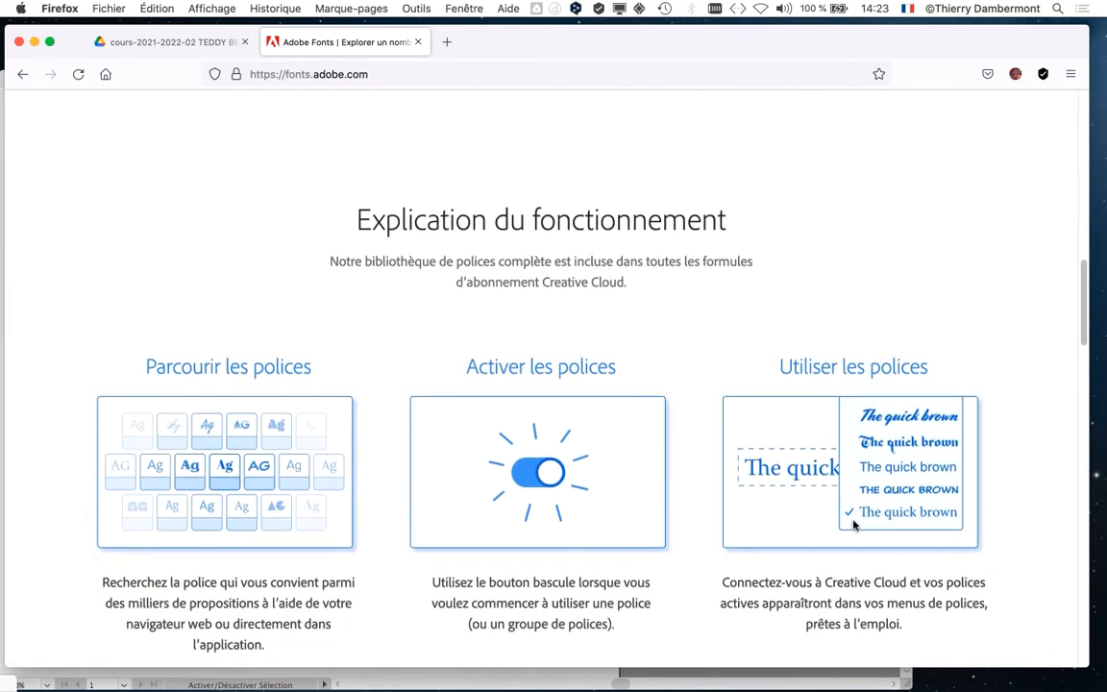
pyautogui.scroll(15, 853, 525)
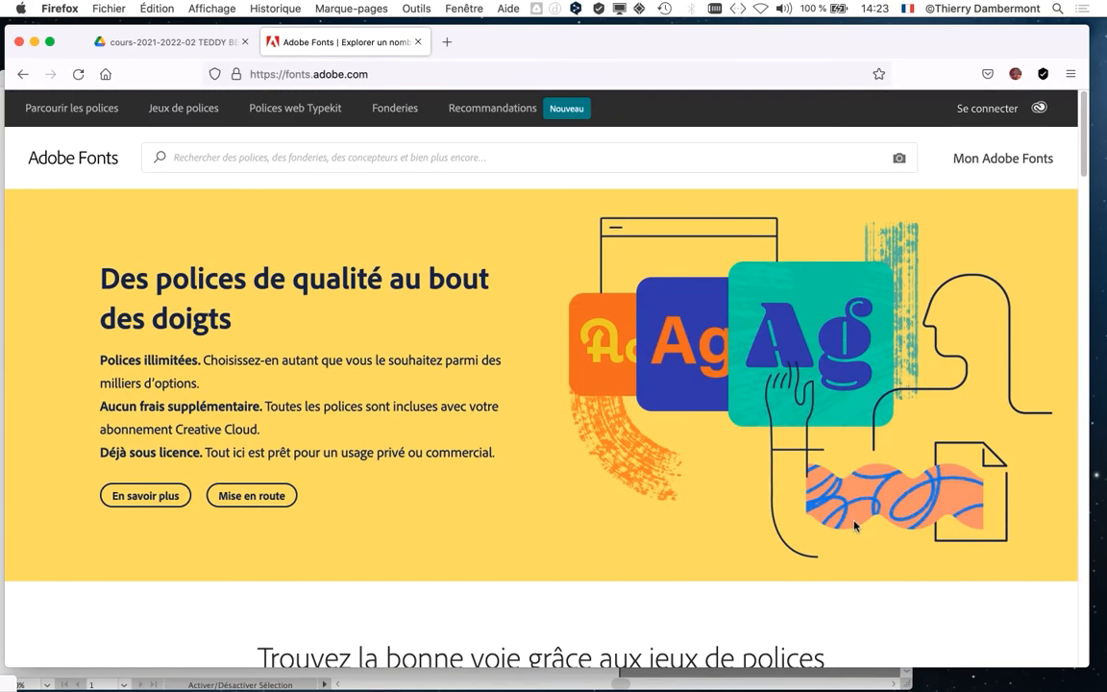
# - Search for google fonts in a new browser tab and open the Google Fonts site
pyautogui.click(446, 41)
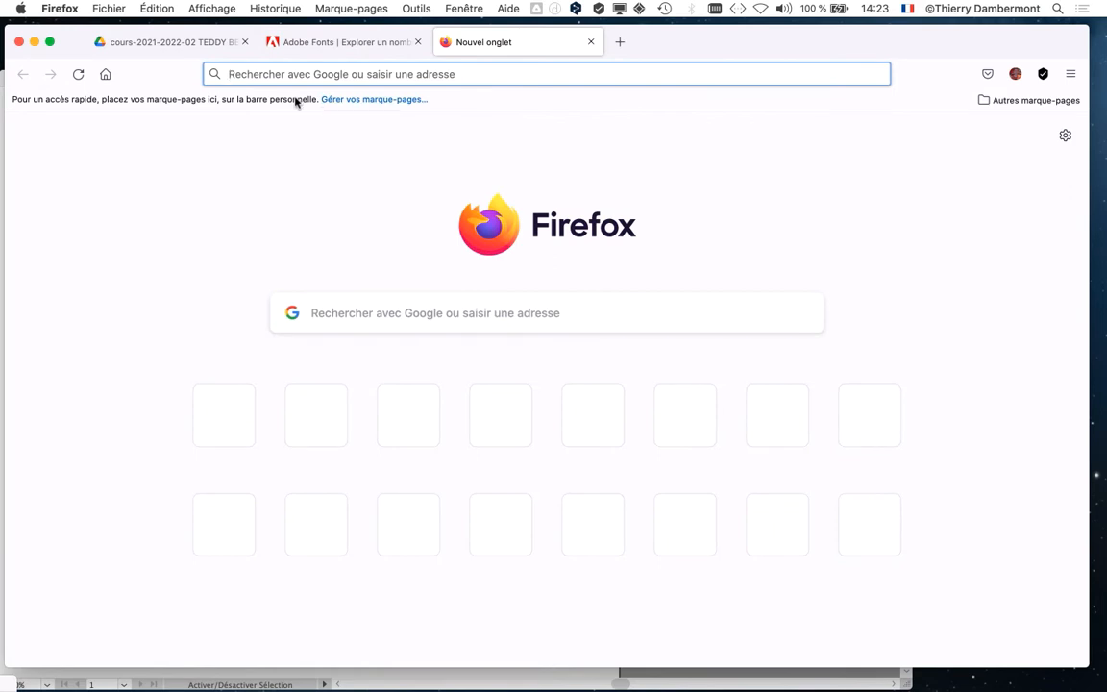
pyautogui.click(328, 315)
pyautogui.write('goo')
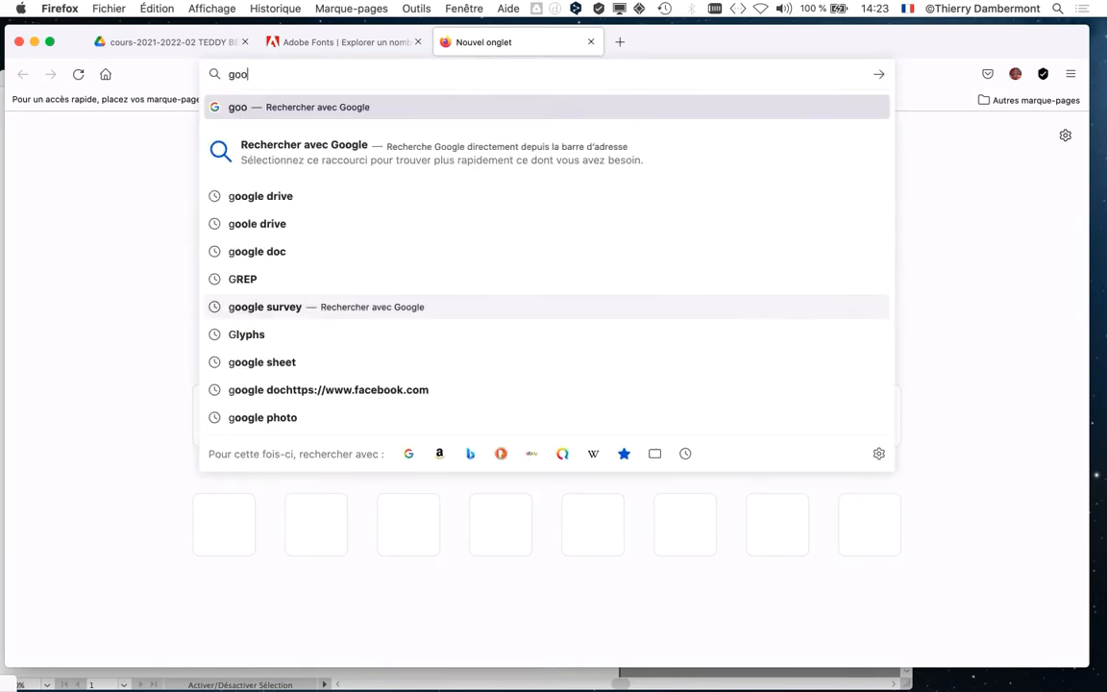
pyautogui.write('gle fonts')
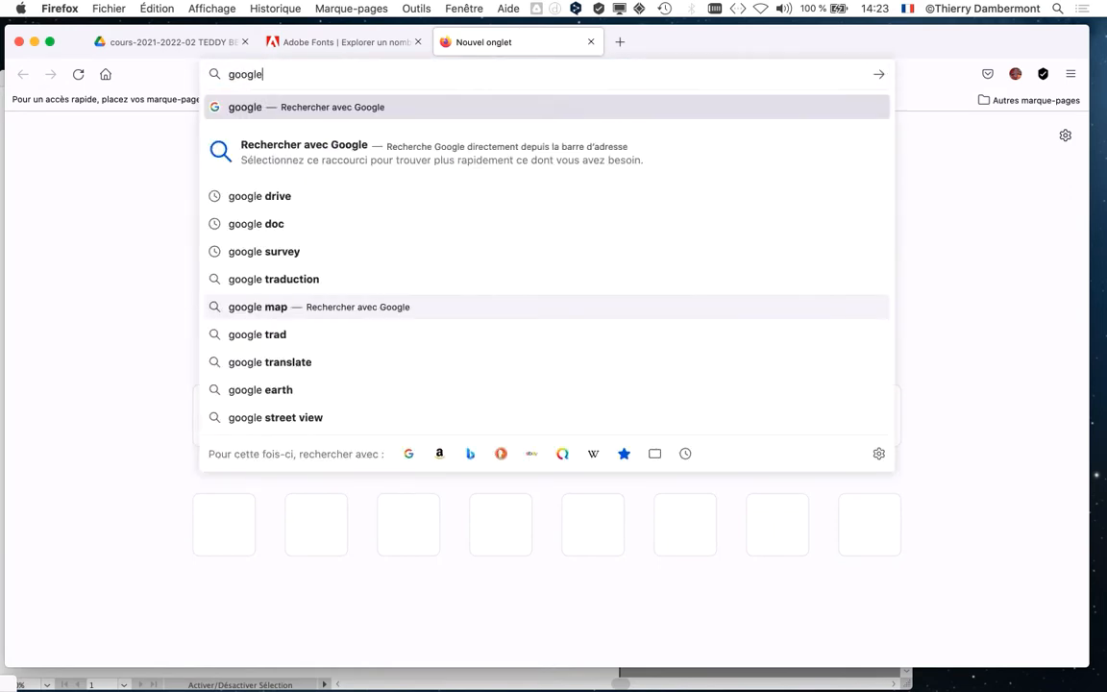
pyautogui.press('Return')
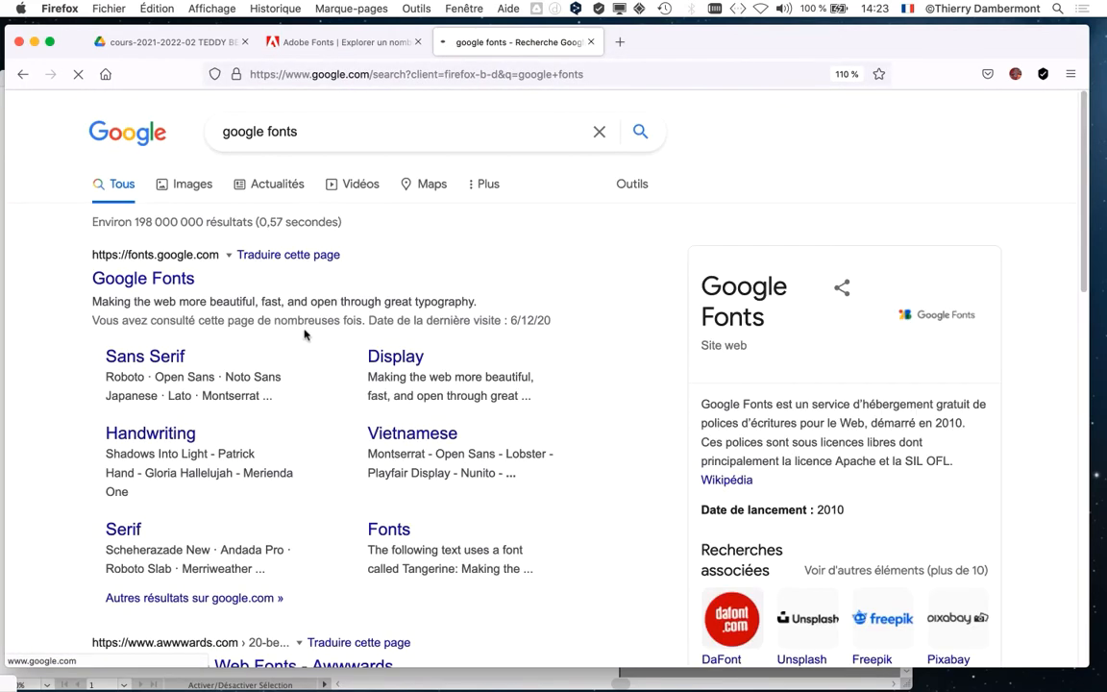
pyautogui.click(134, 279)
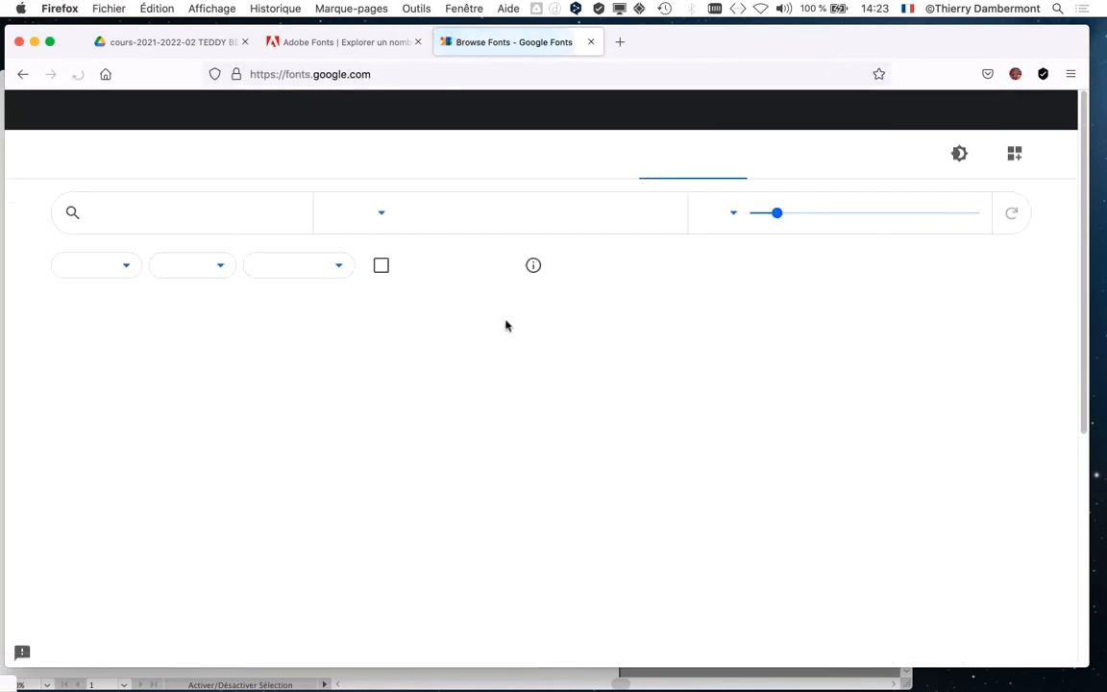
# - Browse the Google Fonts catalogue to compare the sample sentences of the available font families
pyautogui.scroll(-2, 642, 445)
pyautogui.scroll(-5, 642, 445)
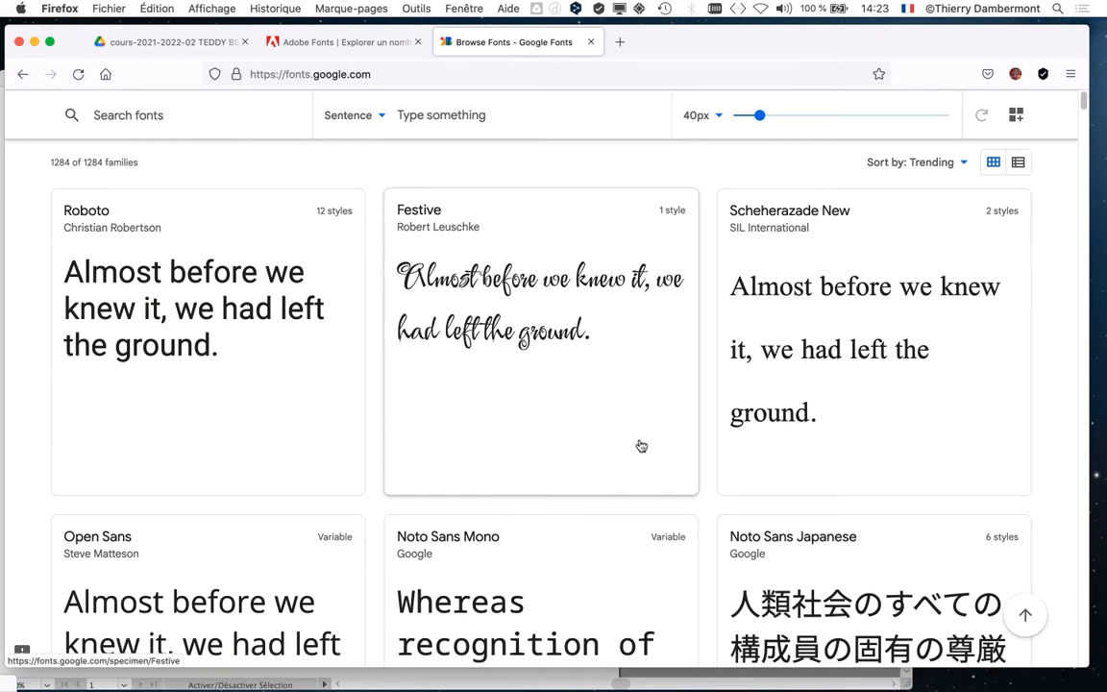
pyautogui.scroll(-5, 638, 452)
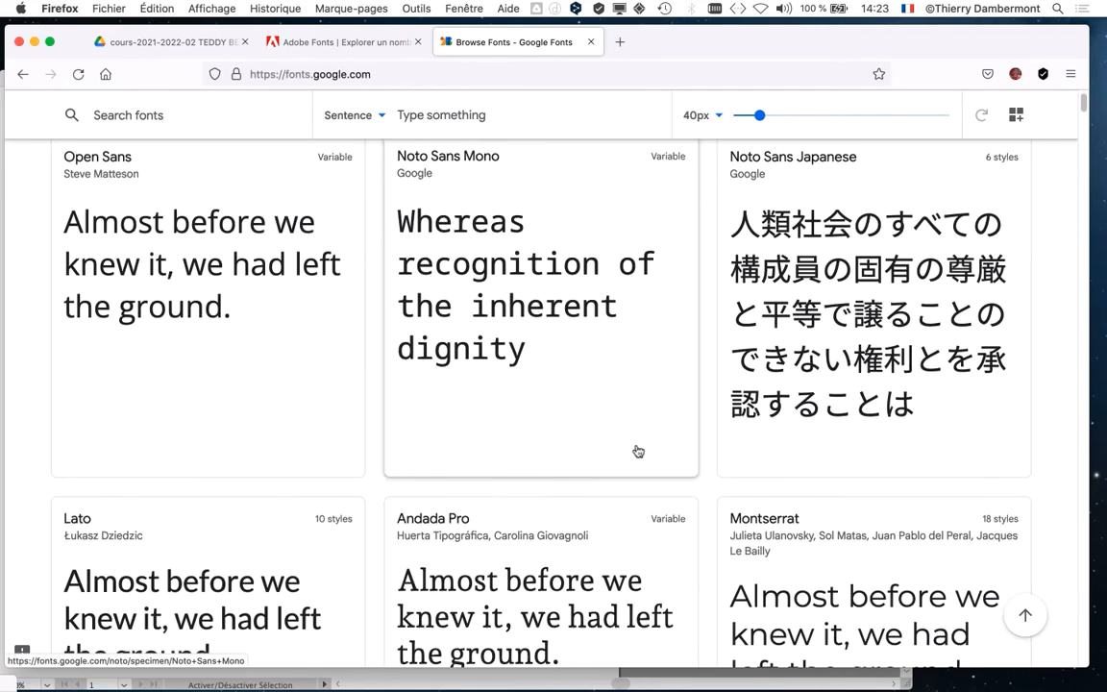
pyautogui.scroll(-4, 636, 451)
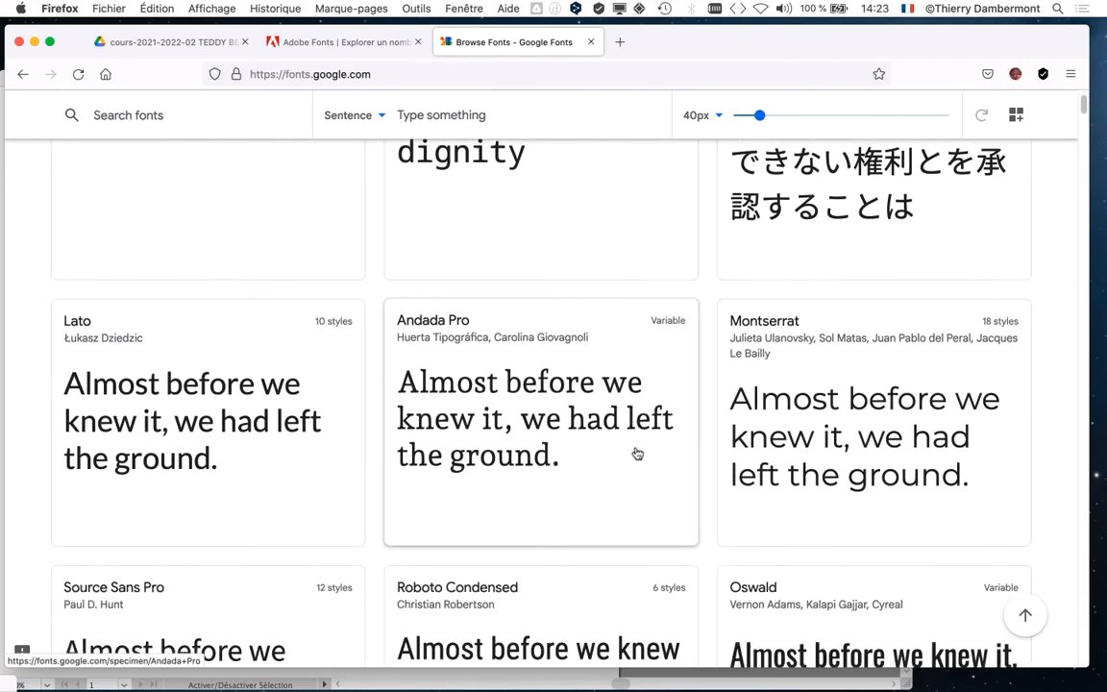
pyautogui.scroll(-7, 632, 457)
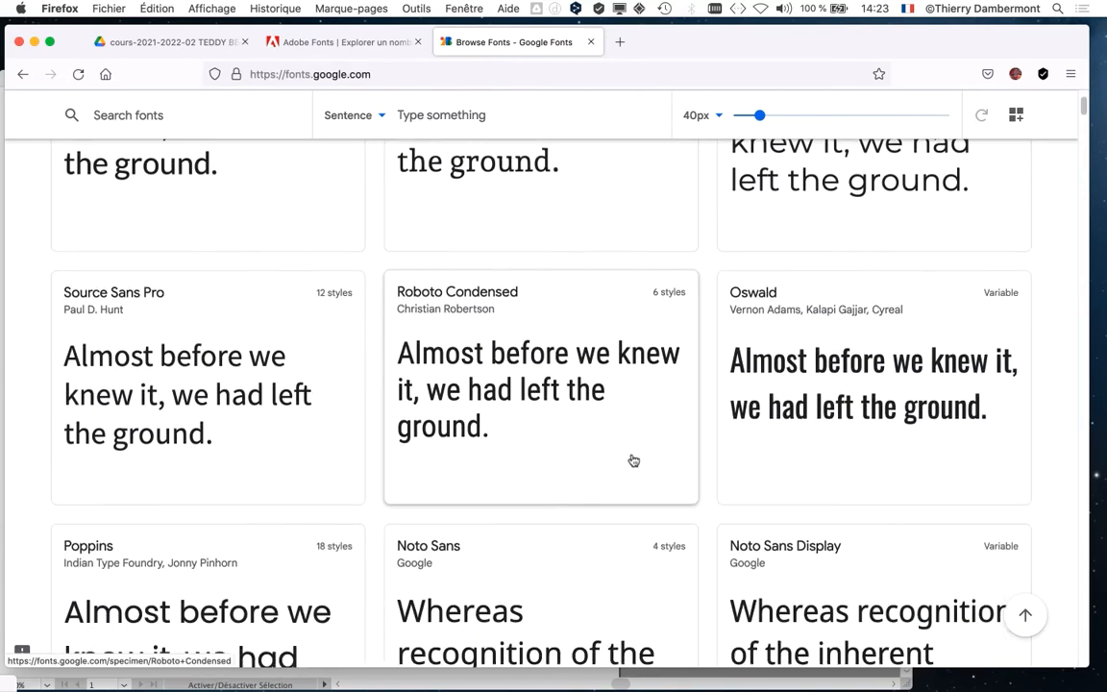
pyautogui.scroll(-7, 633, 461)
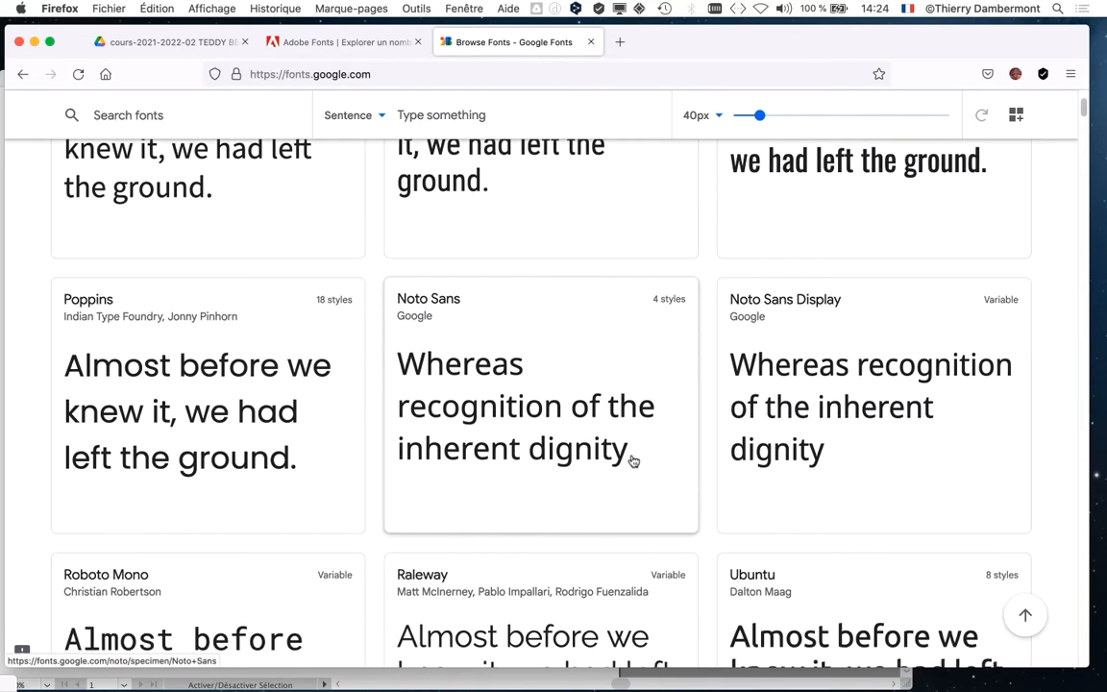
pyautogui.scroll(-12, 633, 464)
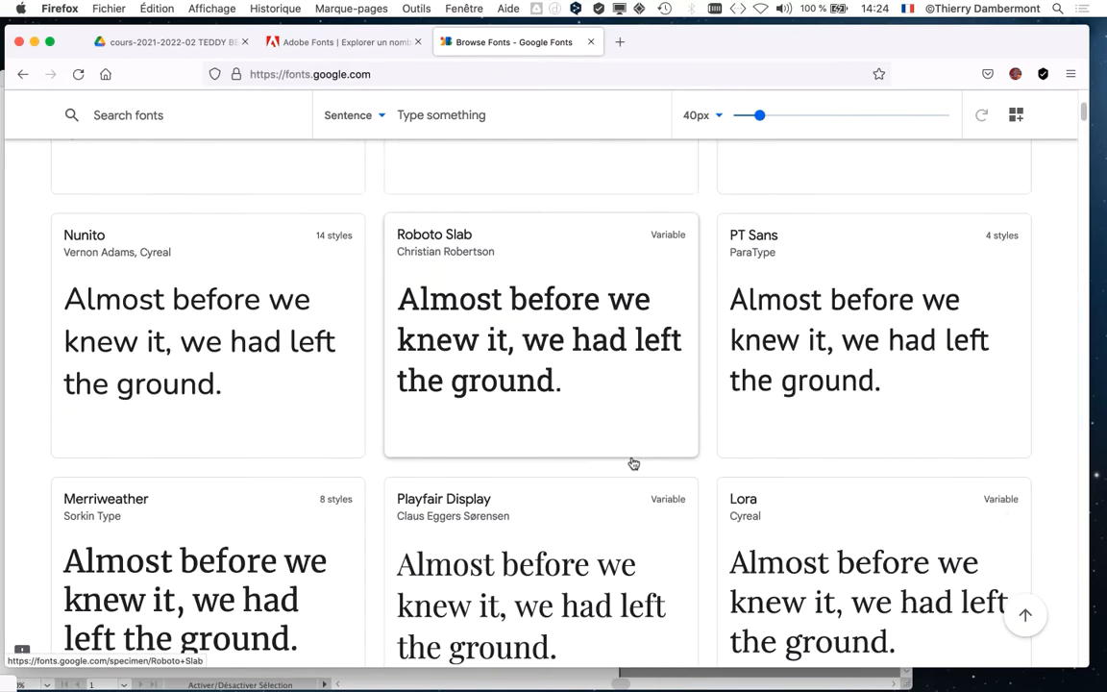
pyautogui.scroll(20, 632, 463)
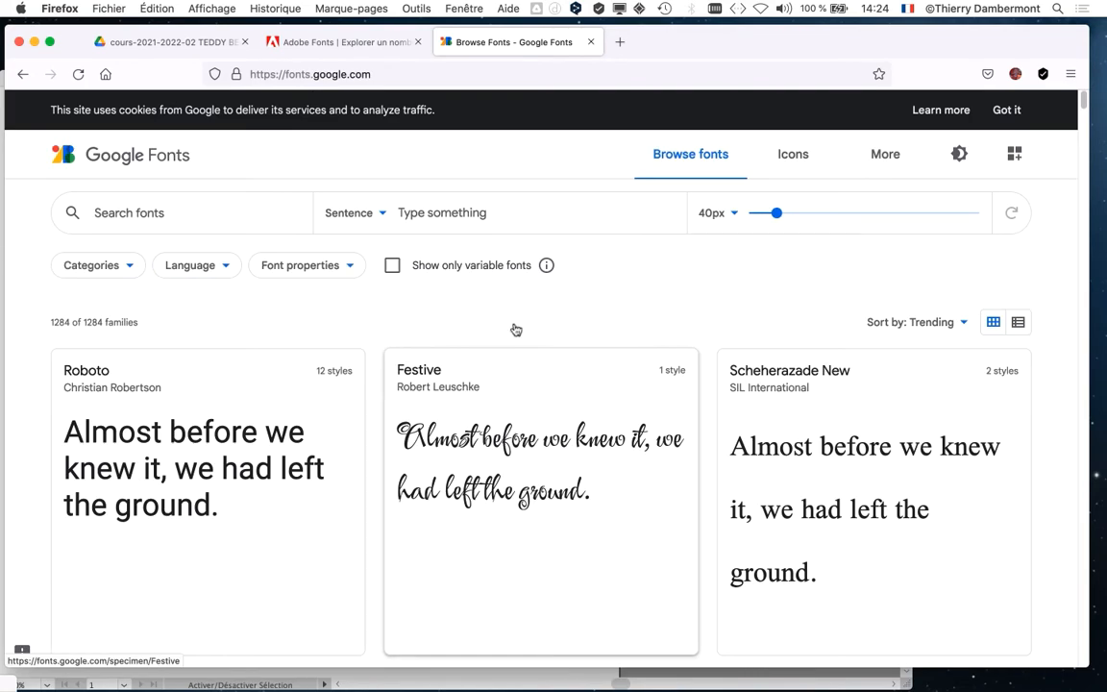
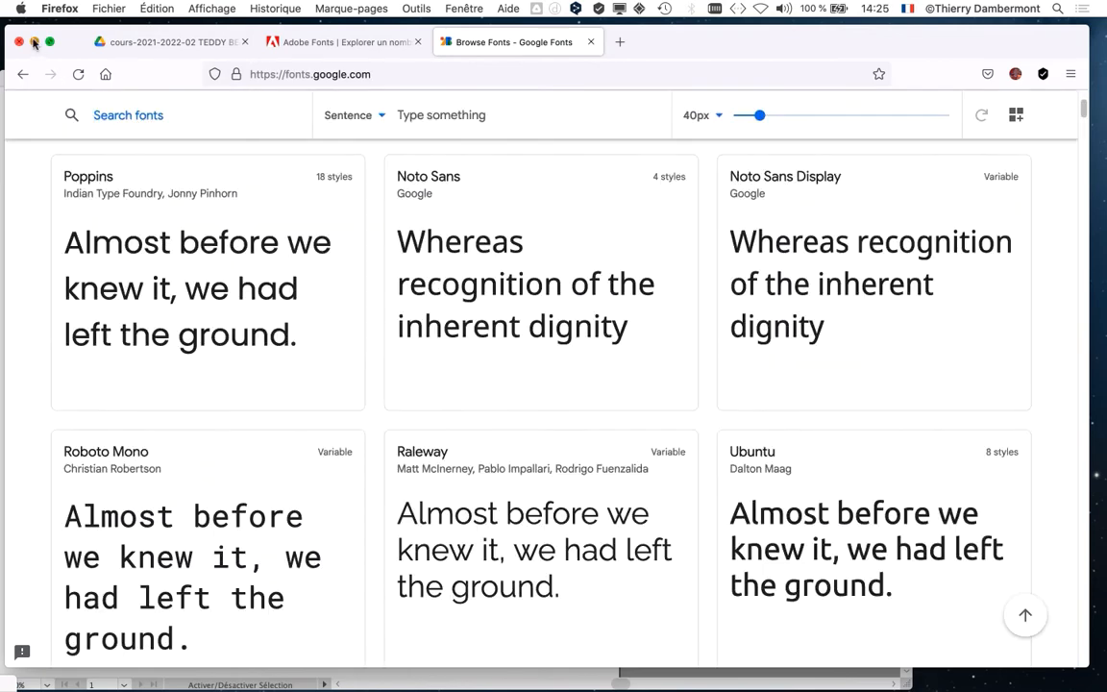
# - Minimise Firefox to return to Illustrator and examine the brush strokes on the teddy bear's body and paws up close
pyautogui.click(35, 41)
pyautogui.click(294, 79)
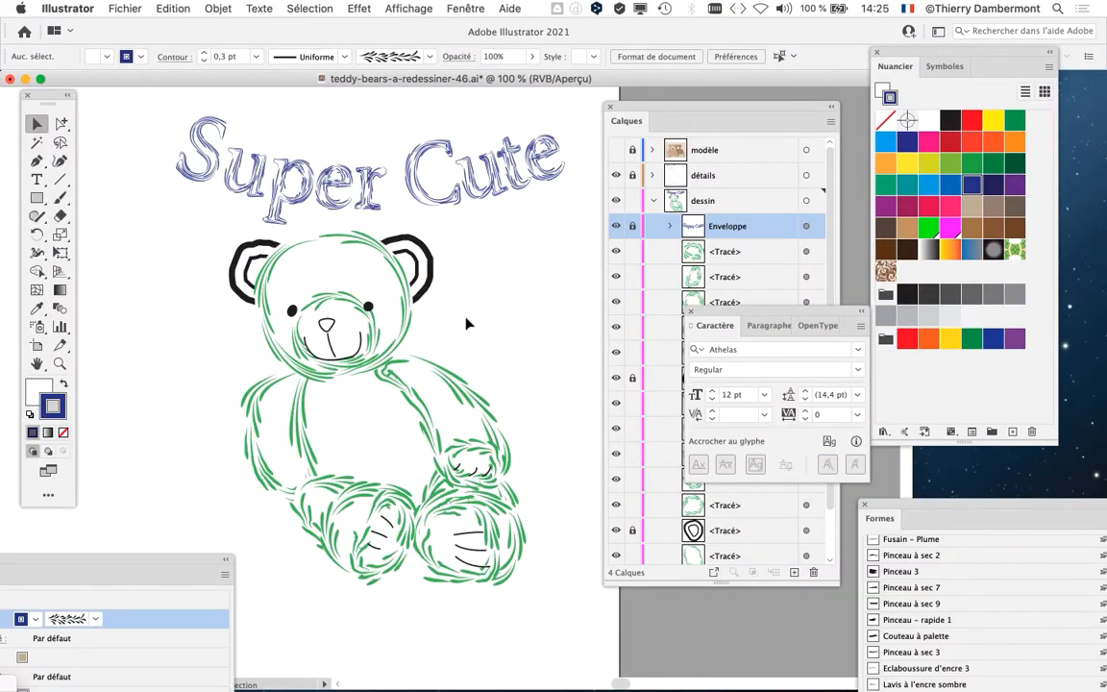
pyautogui.press('super+minus')
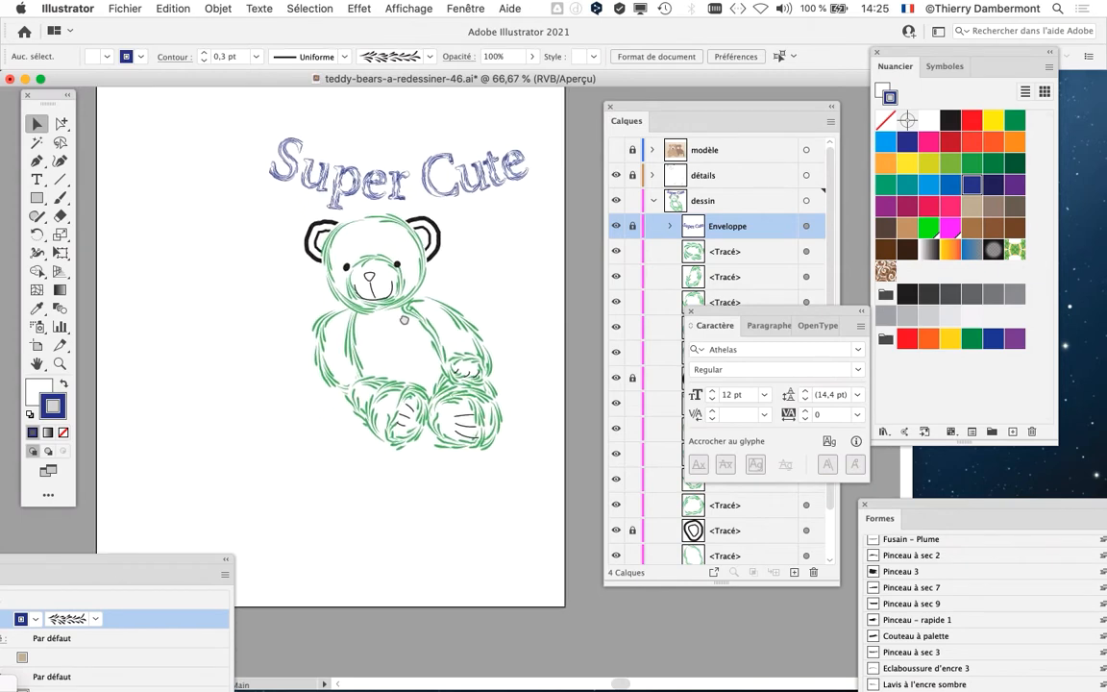
pyautogui.press('super+plus')
pyautogui.press('super+plus')
pyautogui.moveTo(365, 336); pyautogui.dragTo(377, 377)
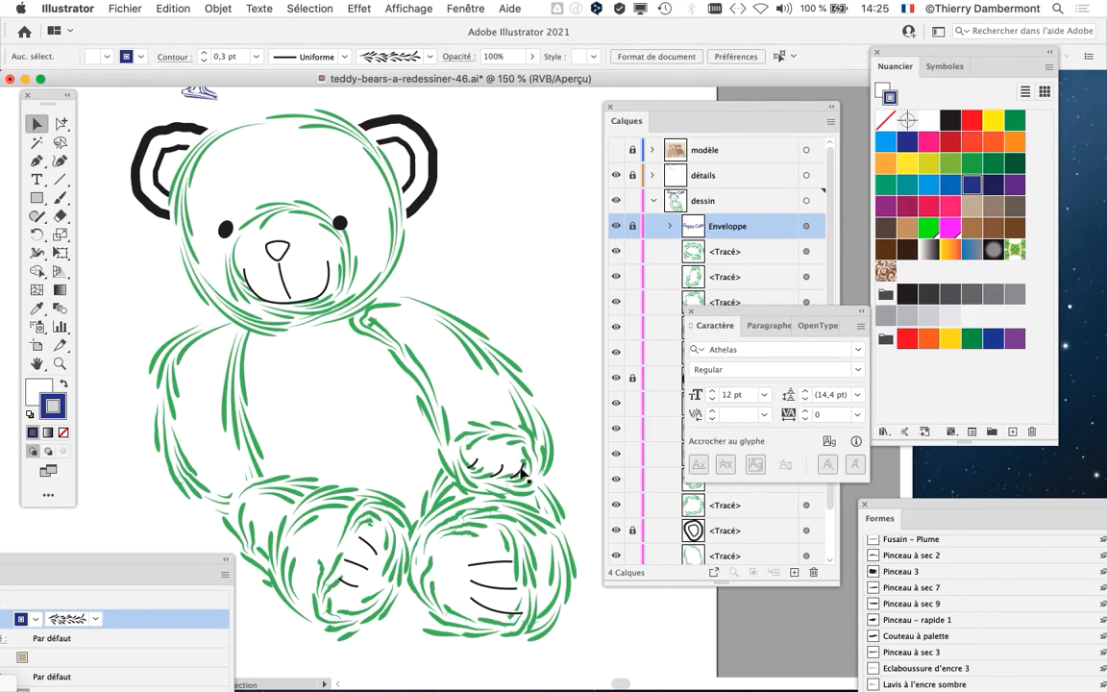
pyautogui.scroll(2, 514, 526)
pyautogui.scroll(-5, 514, 526)
pyautogui.hscroll(5, 514, 527)
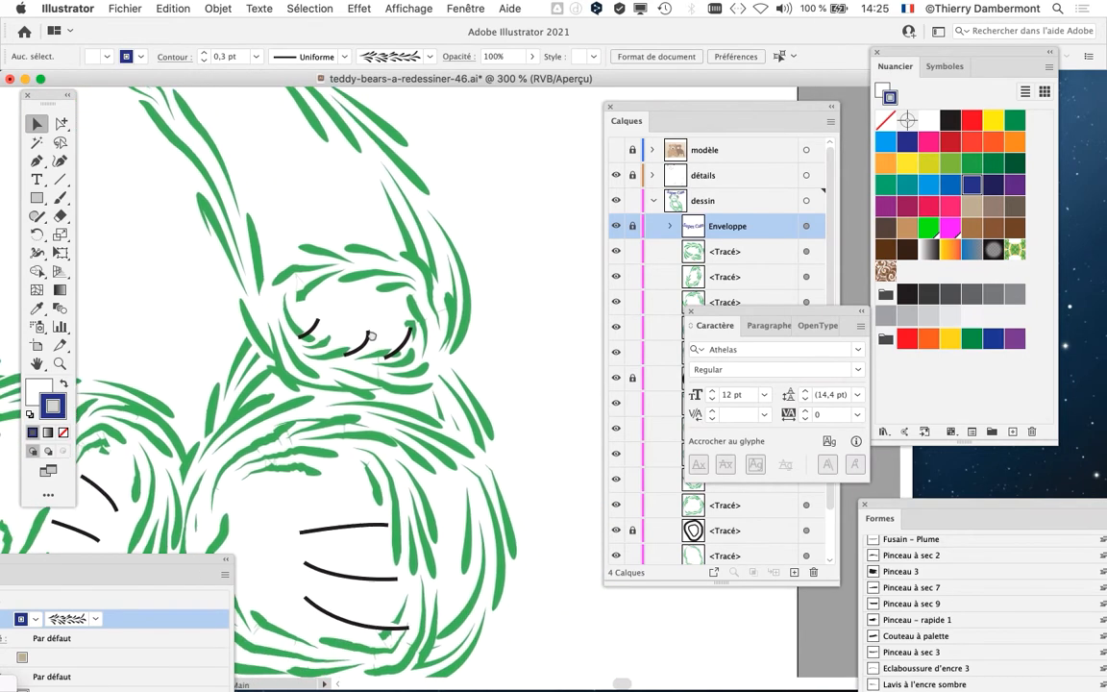
pyautogui.scroll(-2, 399, 391)
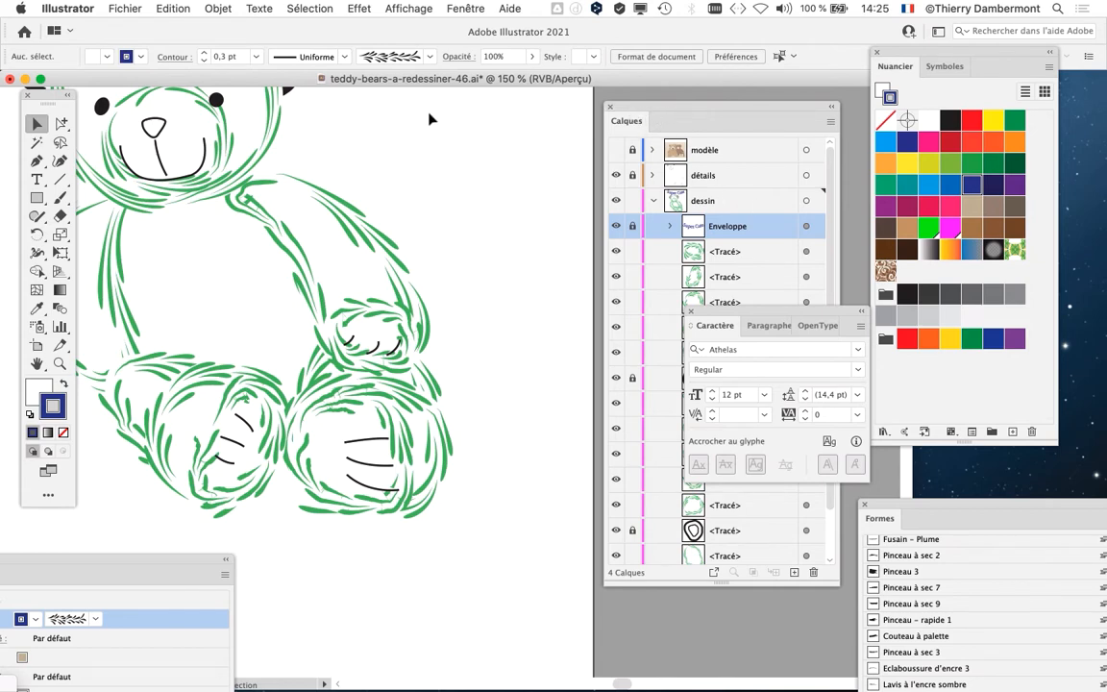
# - Switch to Finder and open creation-brushe-04.ai from the teddy bear 12 folder in Illustrator
pyautogui.press('super+Tab')
pyautogui.click(483, 351)
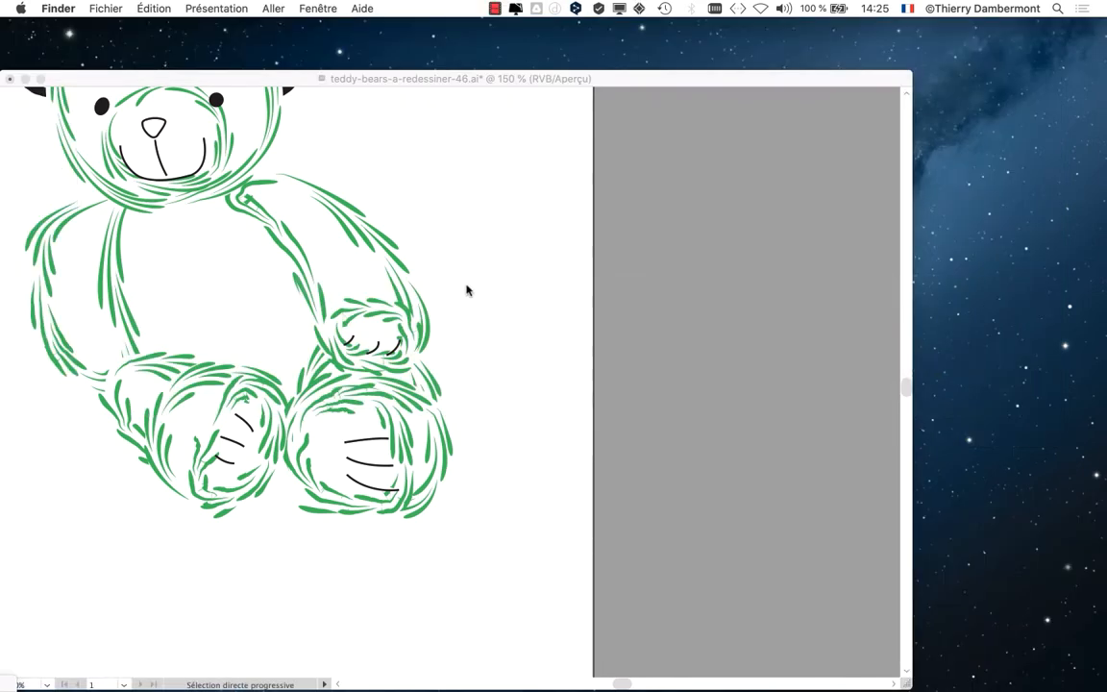
pyautogui.click(107, 10)
pyautogui.click(120, 26)
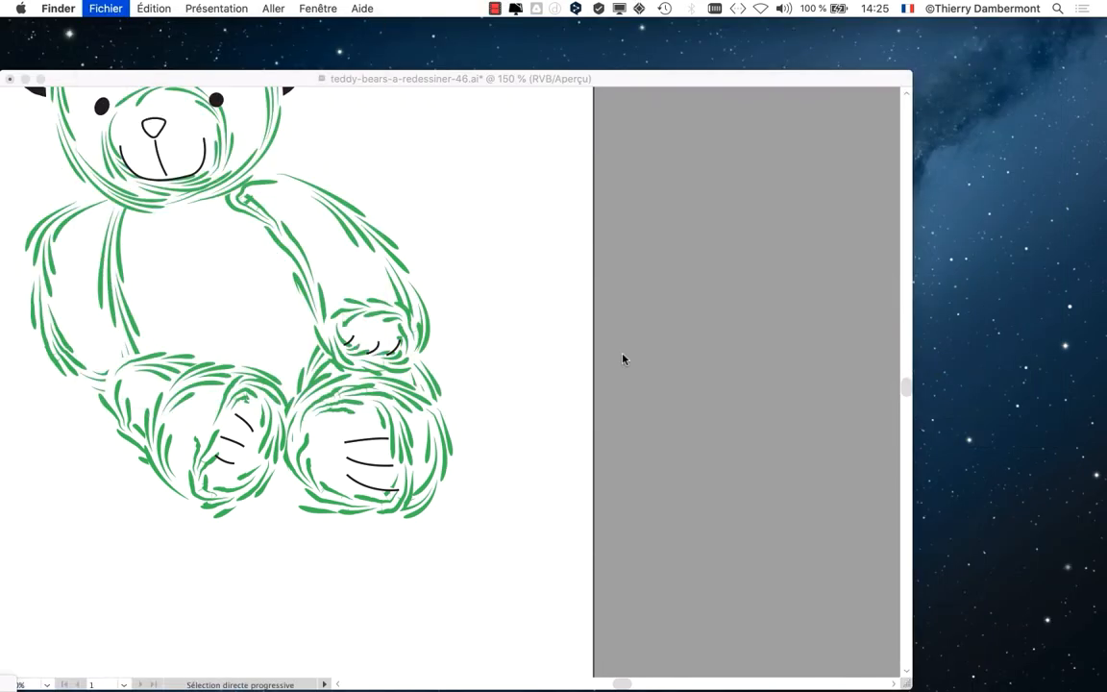
pyautogui.click(134, 249)
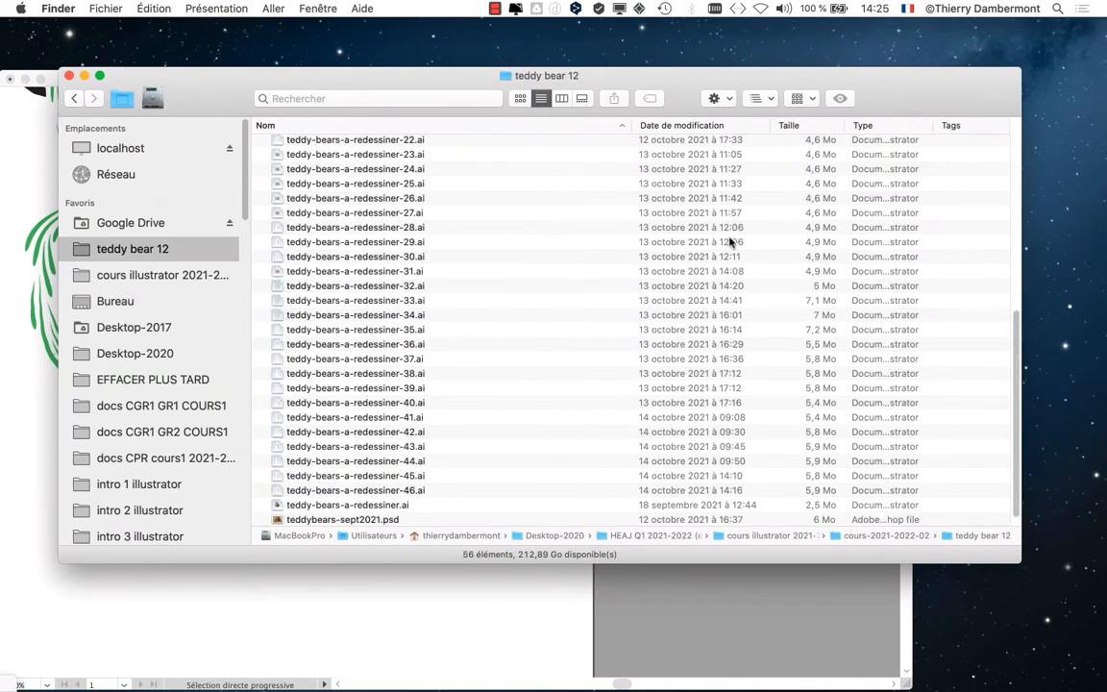
pyautogui.scroll(10, 634, 341)
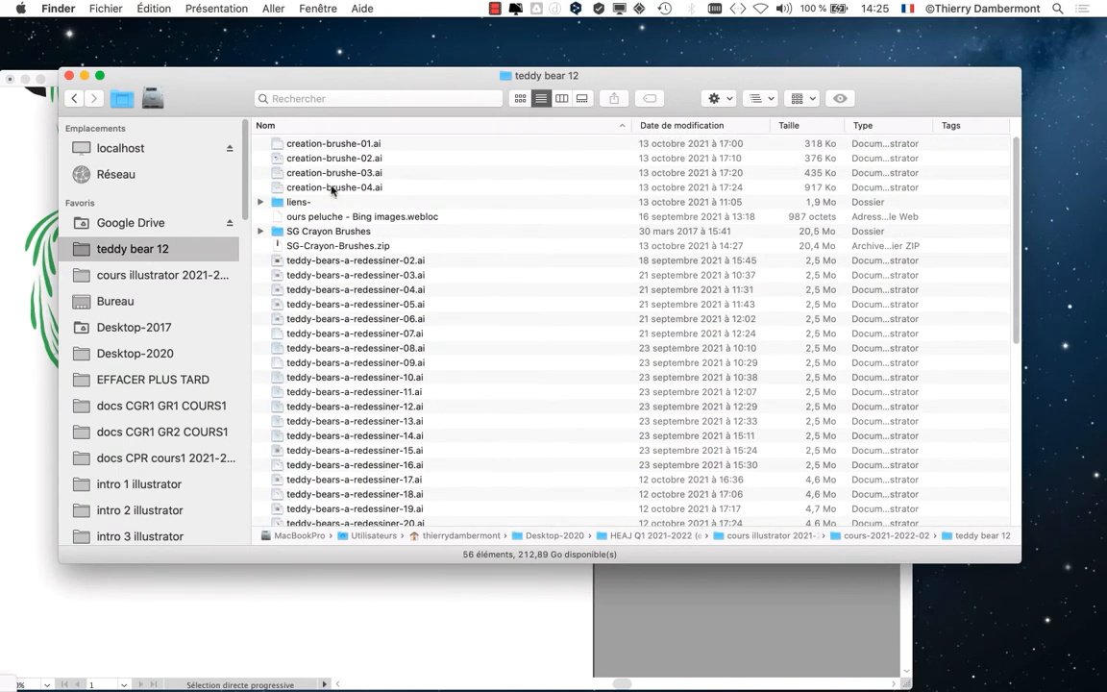
pyautogui.click(327, 188)
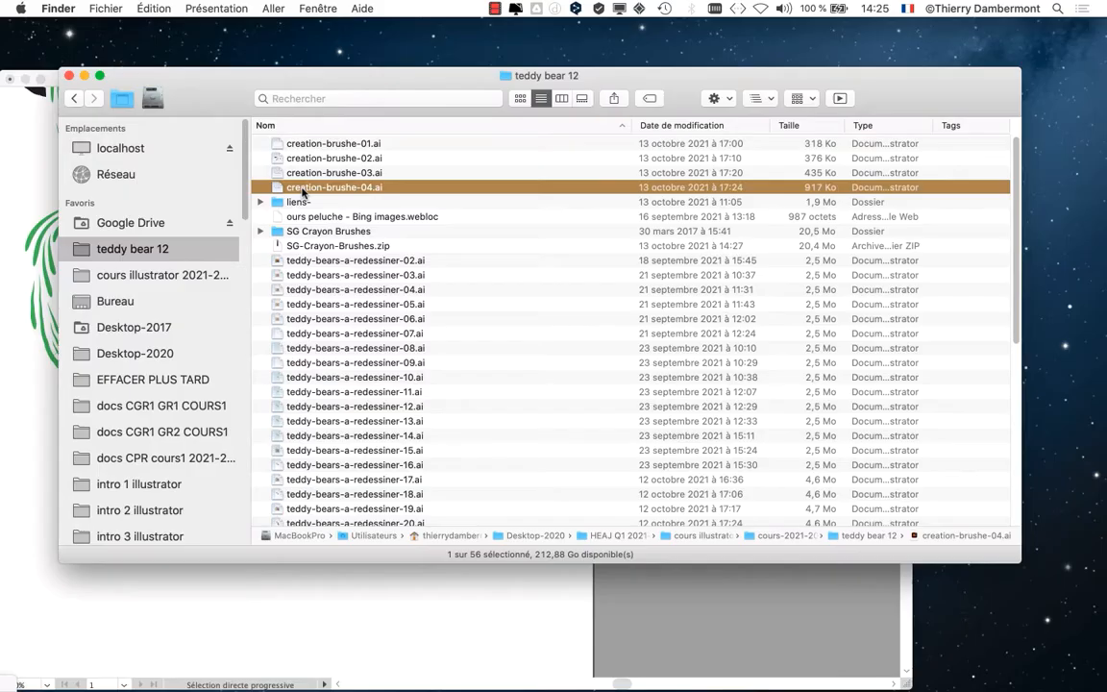
pyautogui.doubleClick(276, 190)
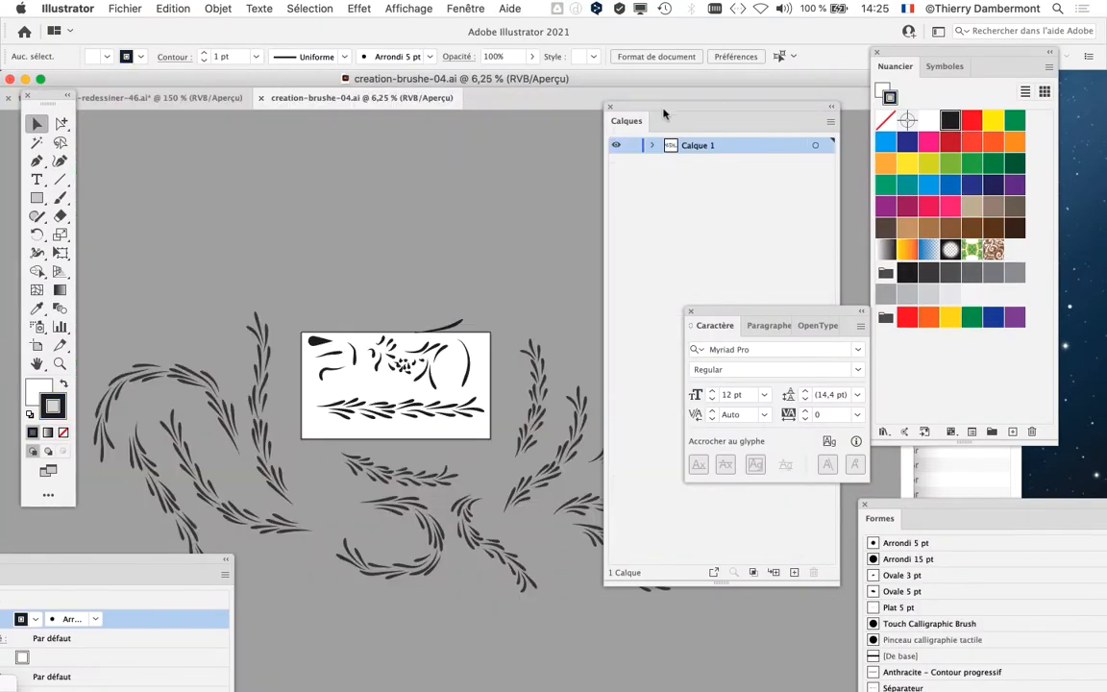
# - Uncover the artwork by moving the Layers panel aside and inspect the paths of individual leaf strokes in the horizontal branch
pyautogui.moveTo(663, 115); pyautogui.dragTo(778, 92)
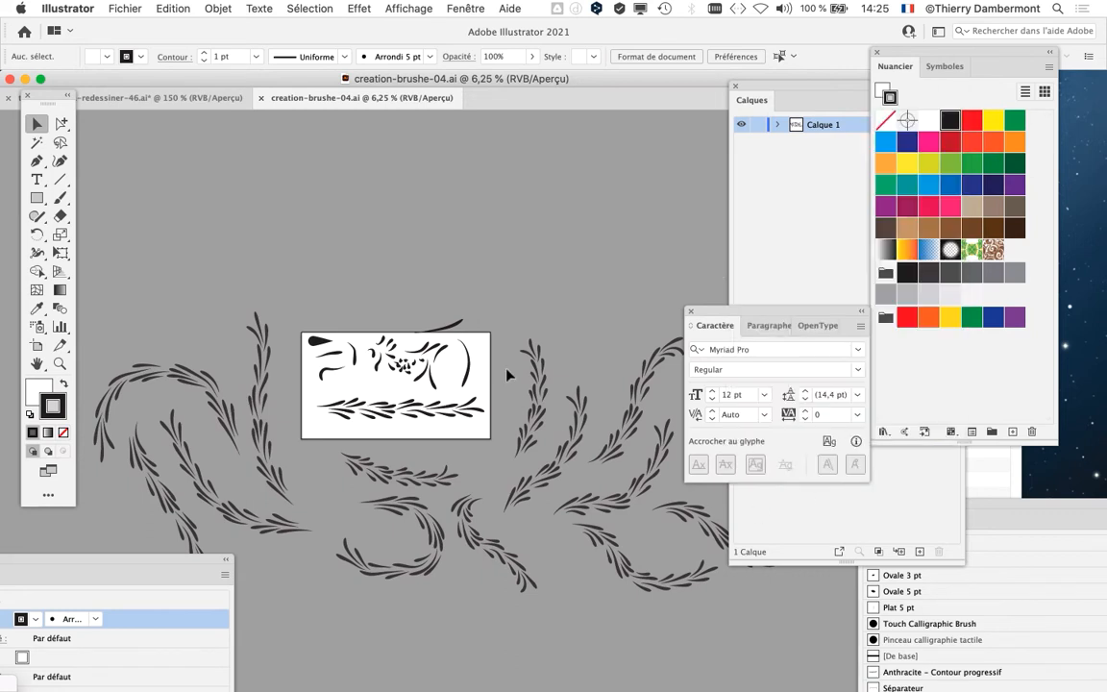
pyautogui.press('super+minus')
pyautogui.moveTo(488, 398); pyautogui.dragTo(318, 257)
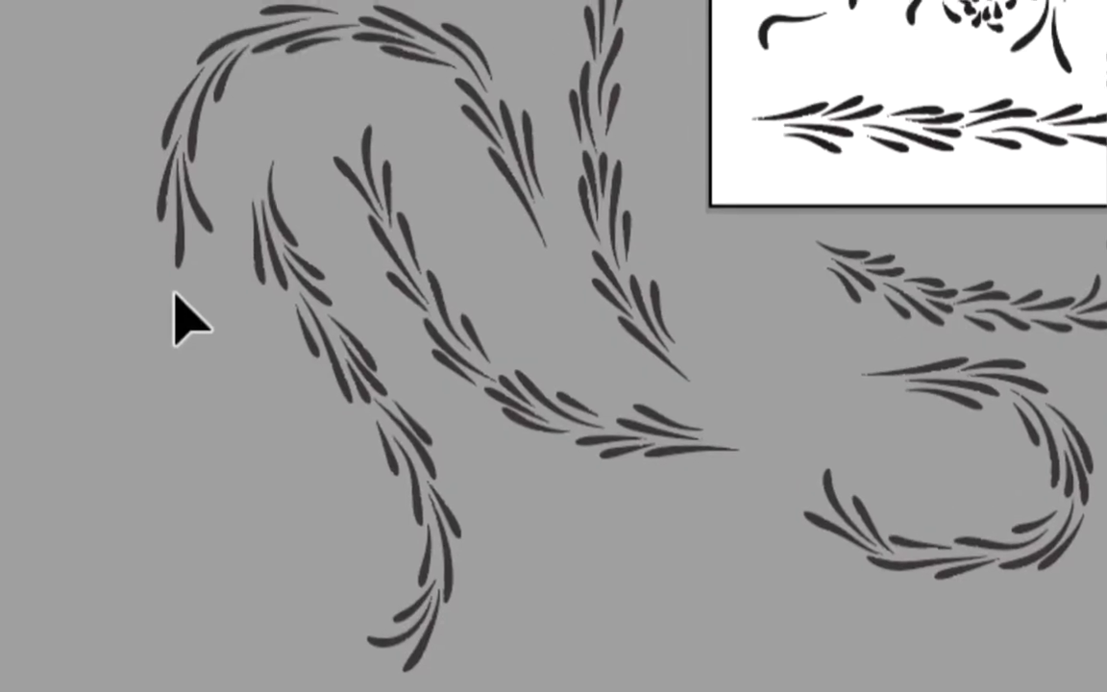
pyautogui.moveTo(171, 295); pyautogui.dragTo(217, 296)
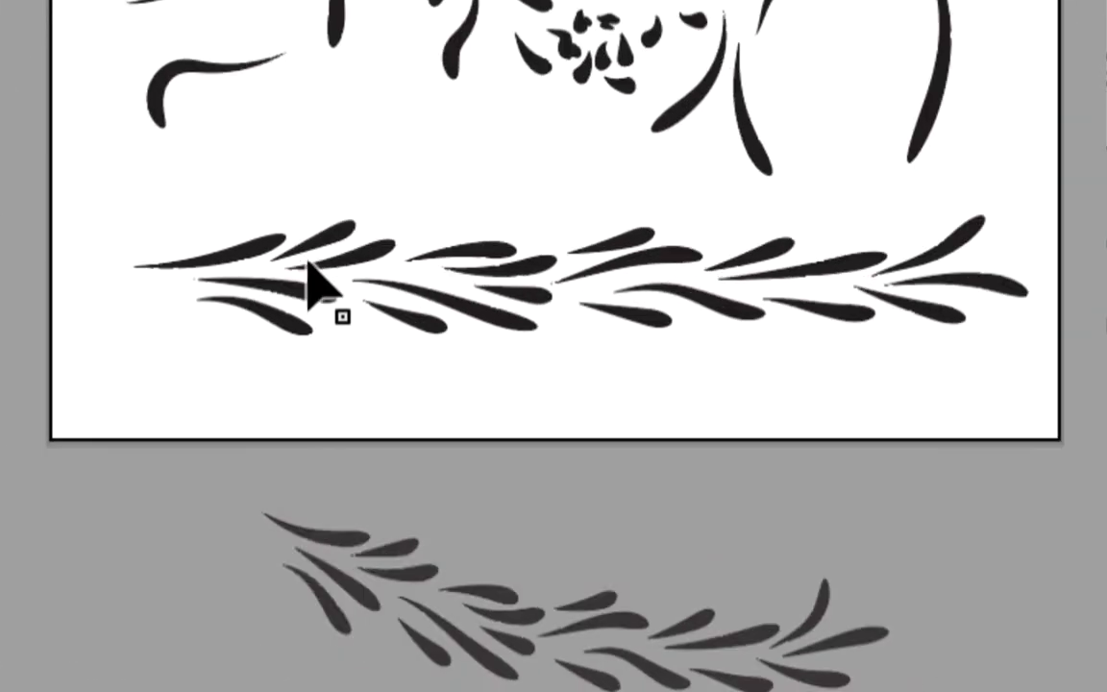
pyautogui.click(327, 232)
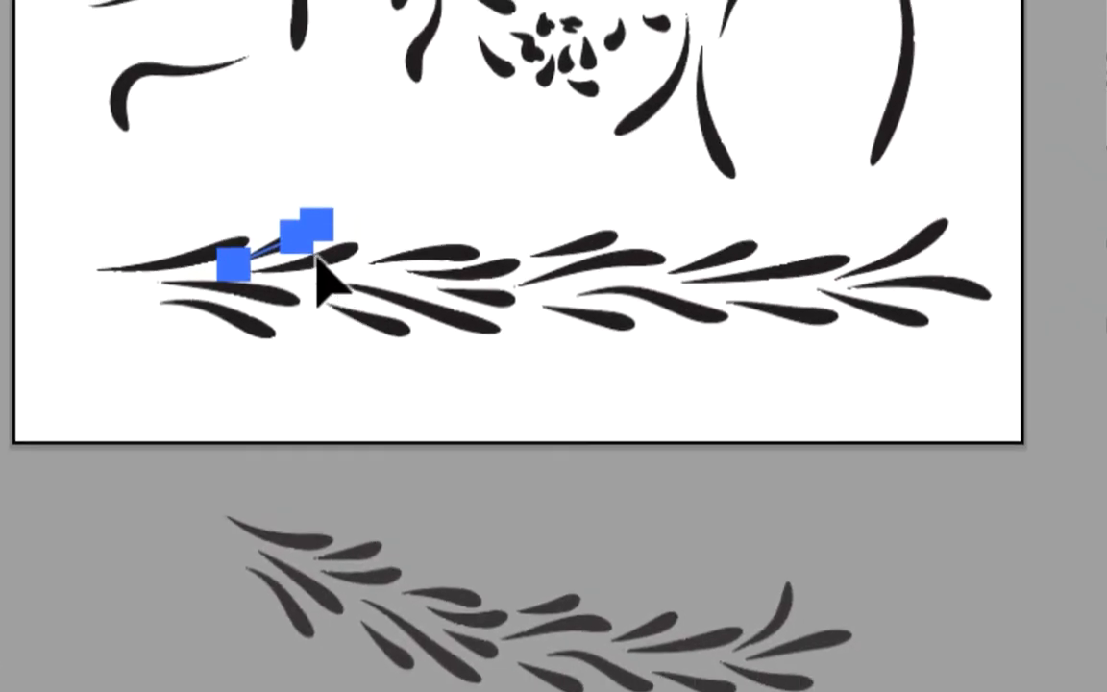
pyautogui.click(407, 299)
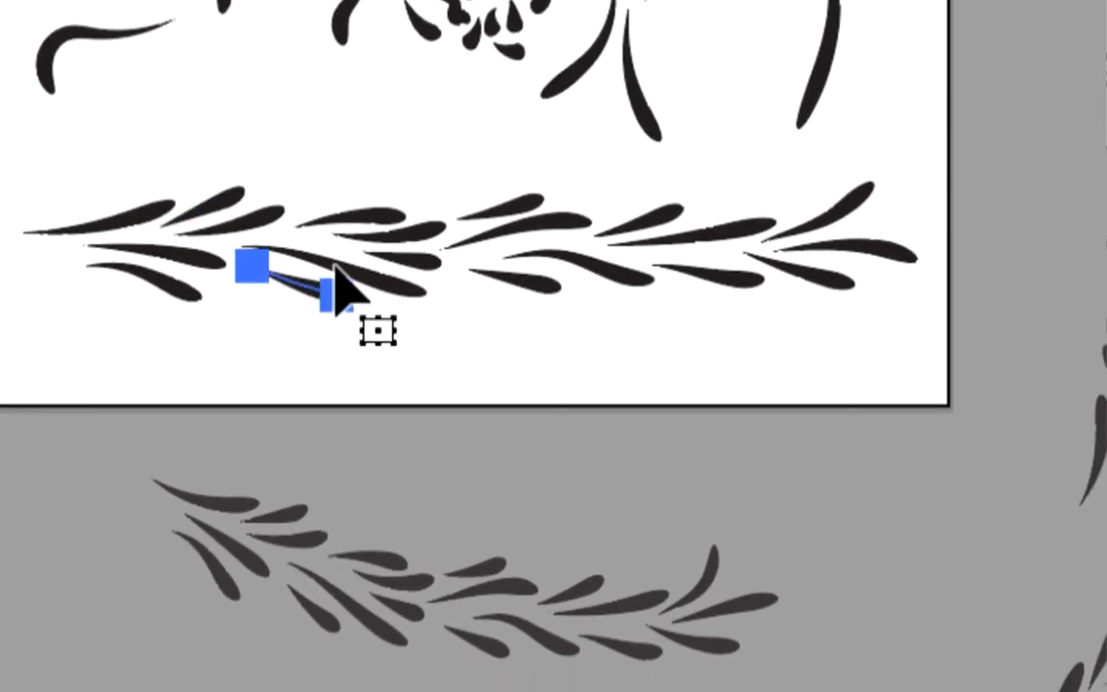
pyautogui.scroll(4, 403, 261)
pyautogui.click(406, 258)
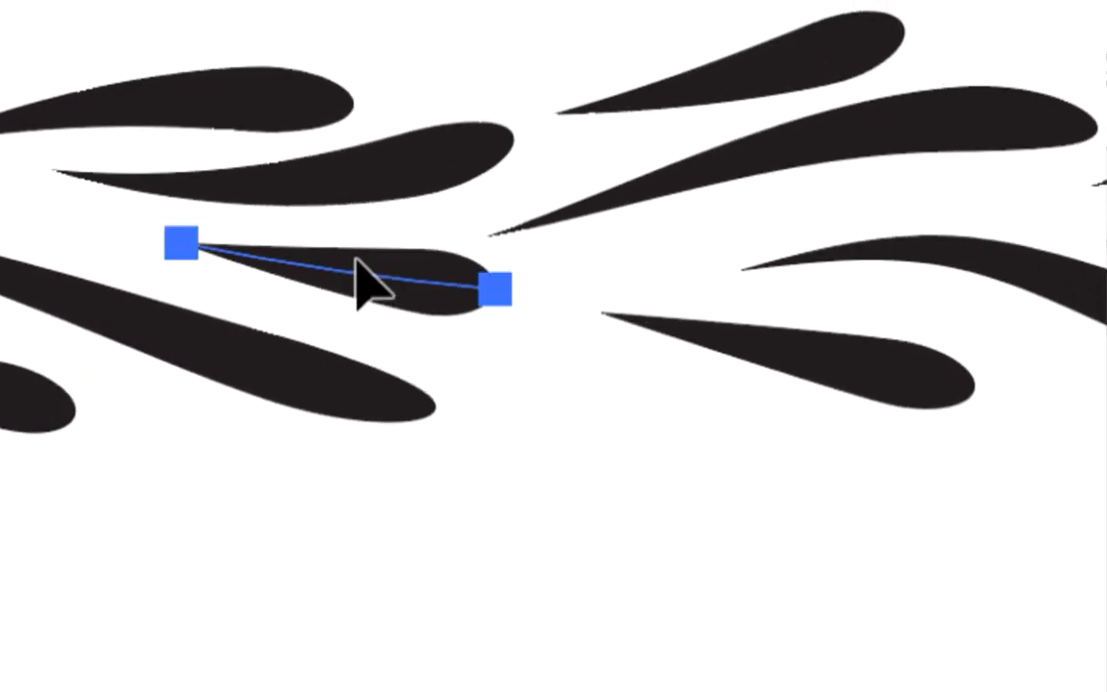
pyautogui.click(336, 182)
pyautogui.click(200, 104)
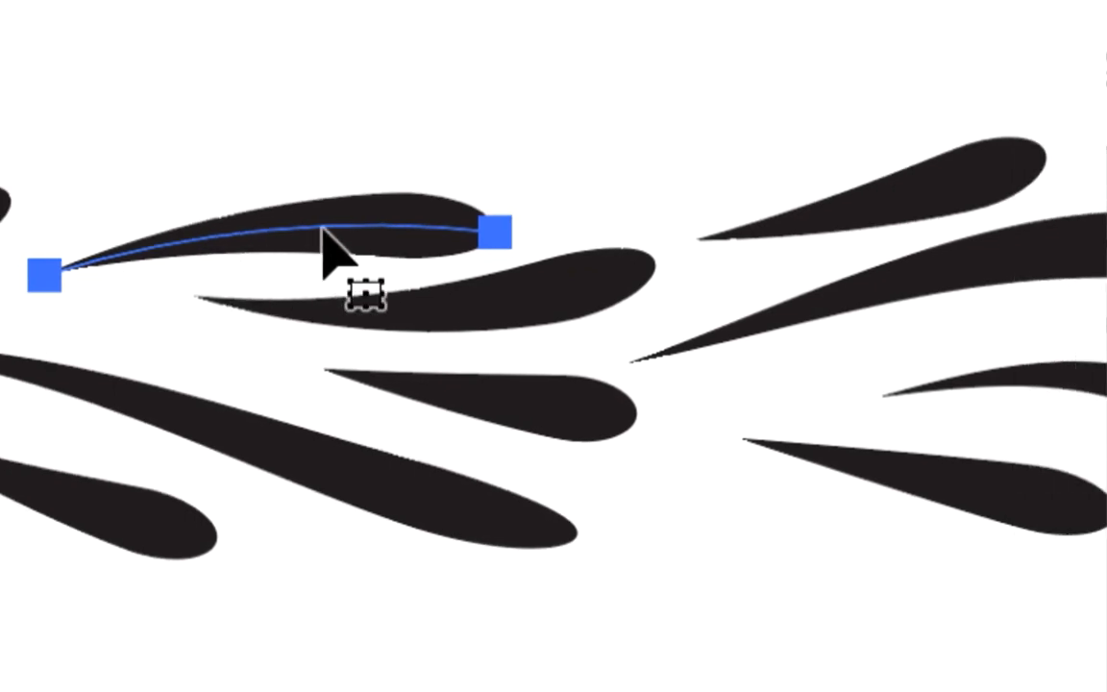
# - Compare the original teardrop shape in the artboard's corner with the strokes that make up the horizontal branch
pyautogui.scroll(-3, 164, 230)
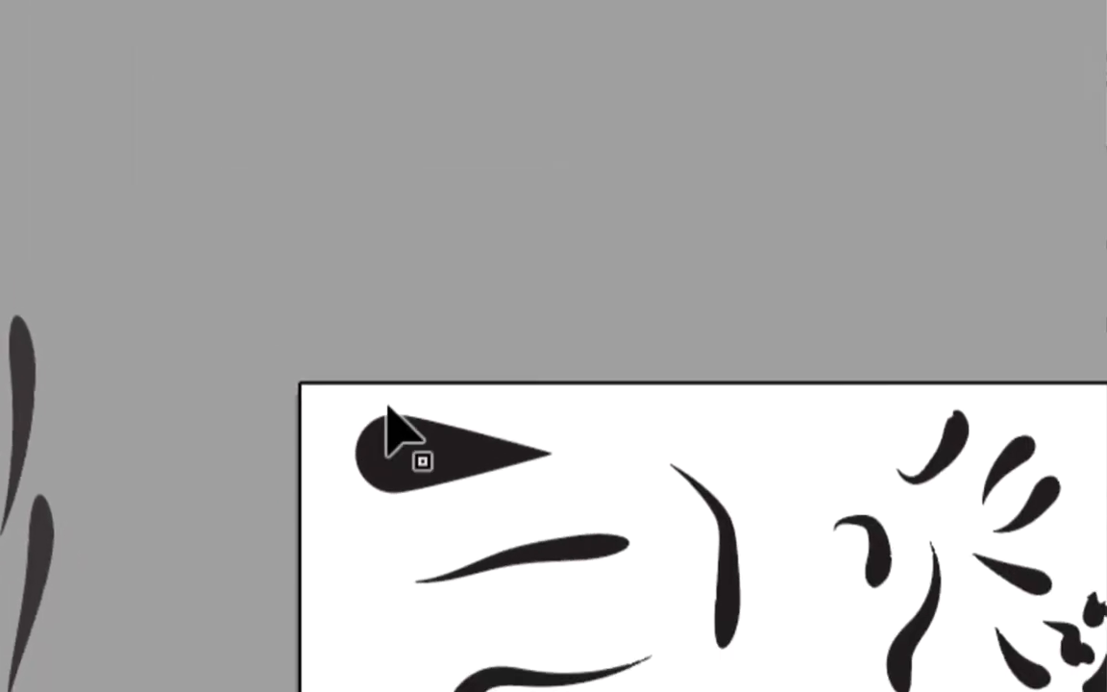
pyautogui.click(394, 432)
pyautogui.click(445, 530)
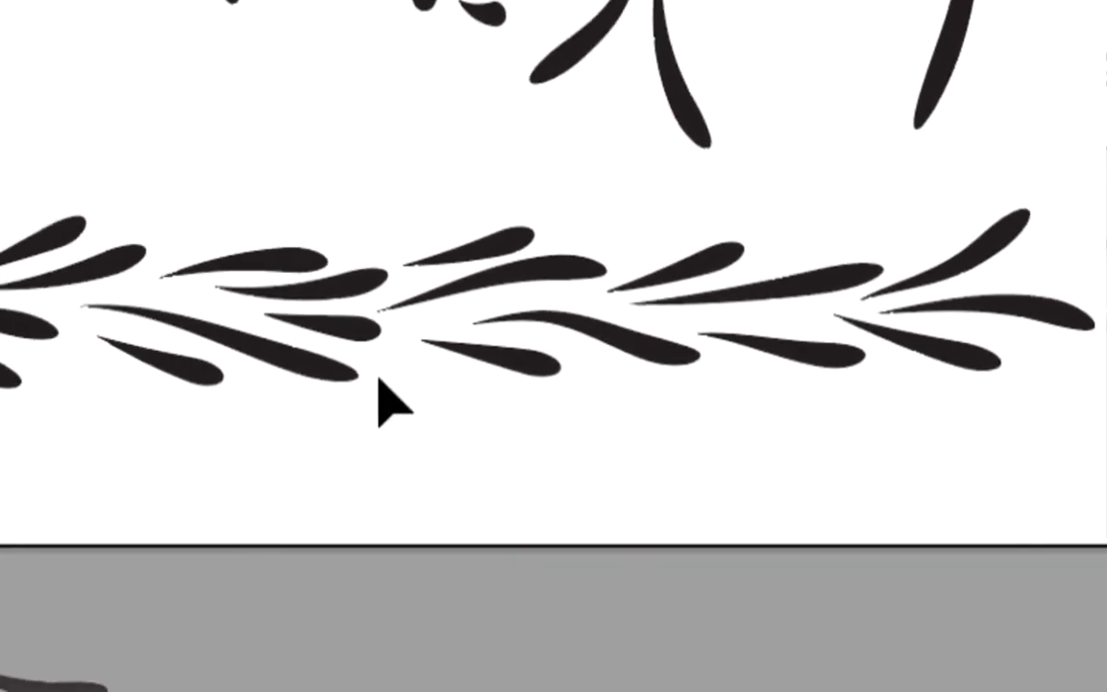
pyautogui.click(307, 361)
pyautogui.click(296, 397)
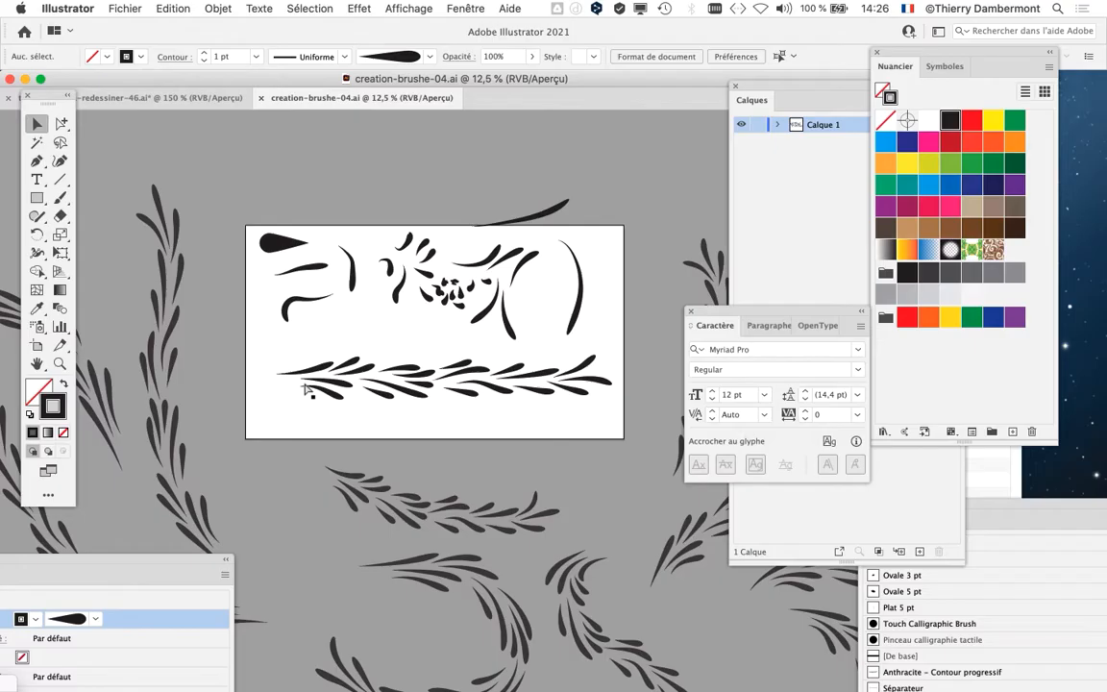
# - Reshape the ornamental branch just below the artboard into a wave by moving its anchor points and direction handle with Direct Selection
pyautogui.scroll(-5, 310, 400)
pyautogui.scroll(2, 384, 252)
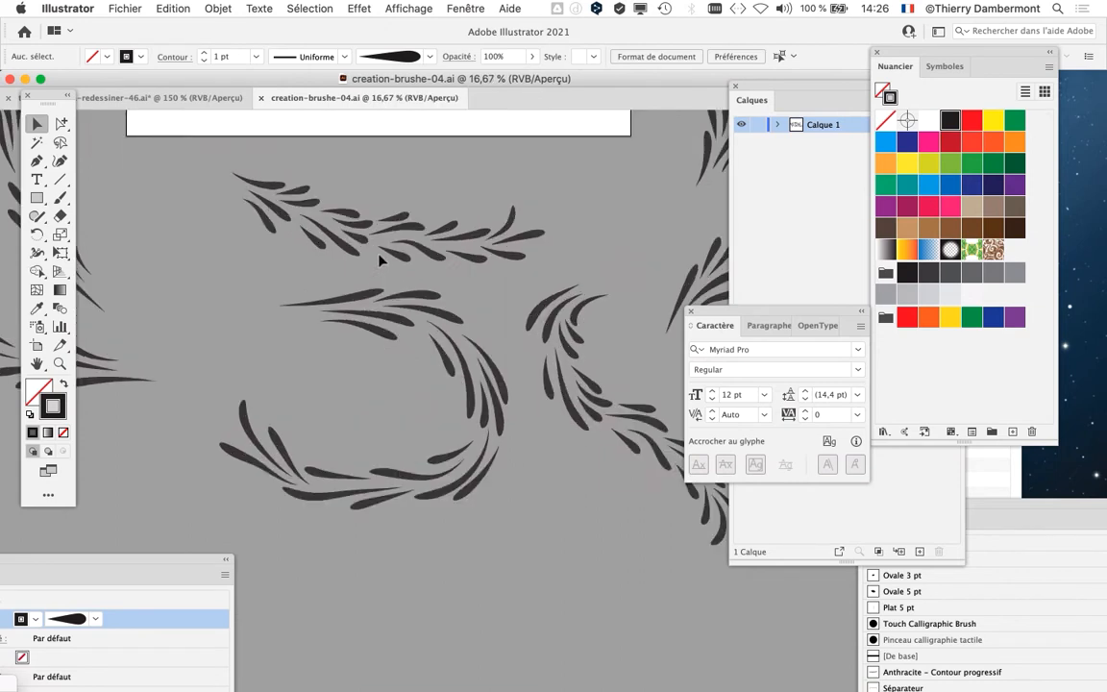
pyautogui.click(358, 226)
pyautogui.moveTo(357, 227); pyautogui.dragTo(303, 305)
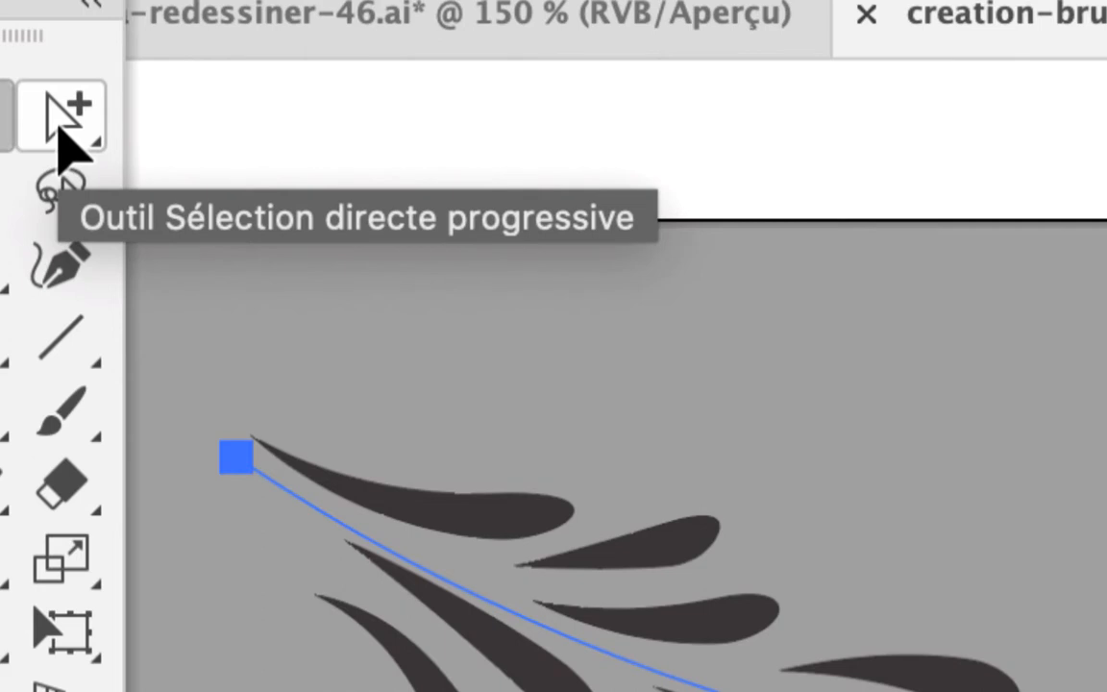
pyautogui.moveTo(65, 145); pyautogui.dragTo(162, 120)
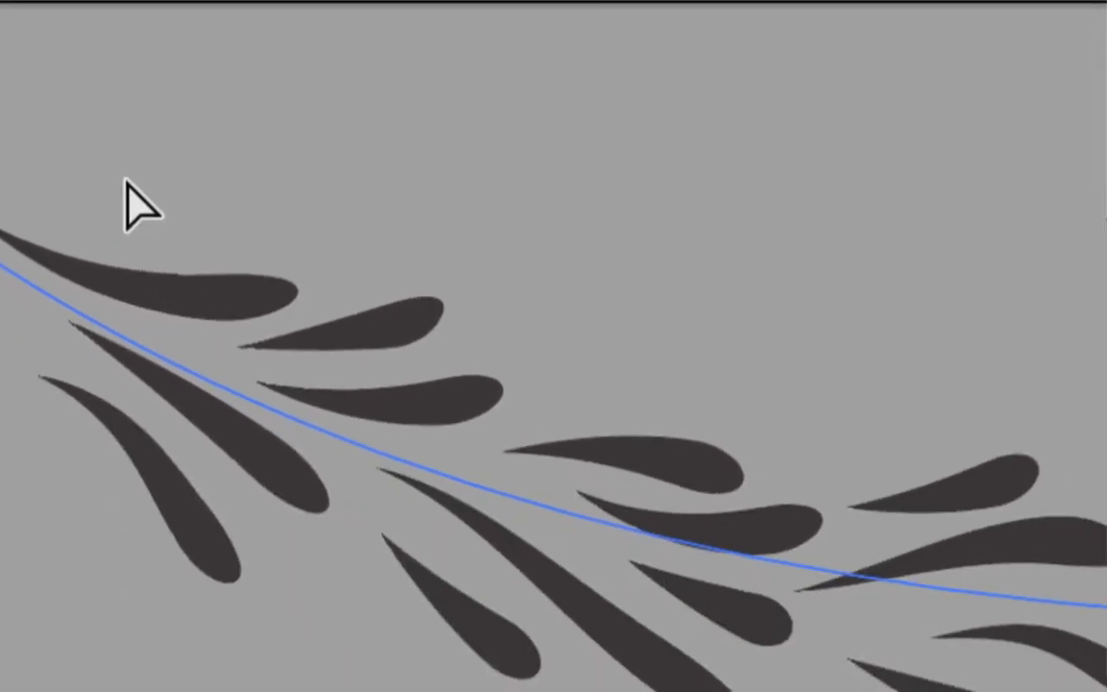
pyautogui.click(403, 407)
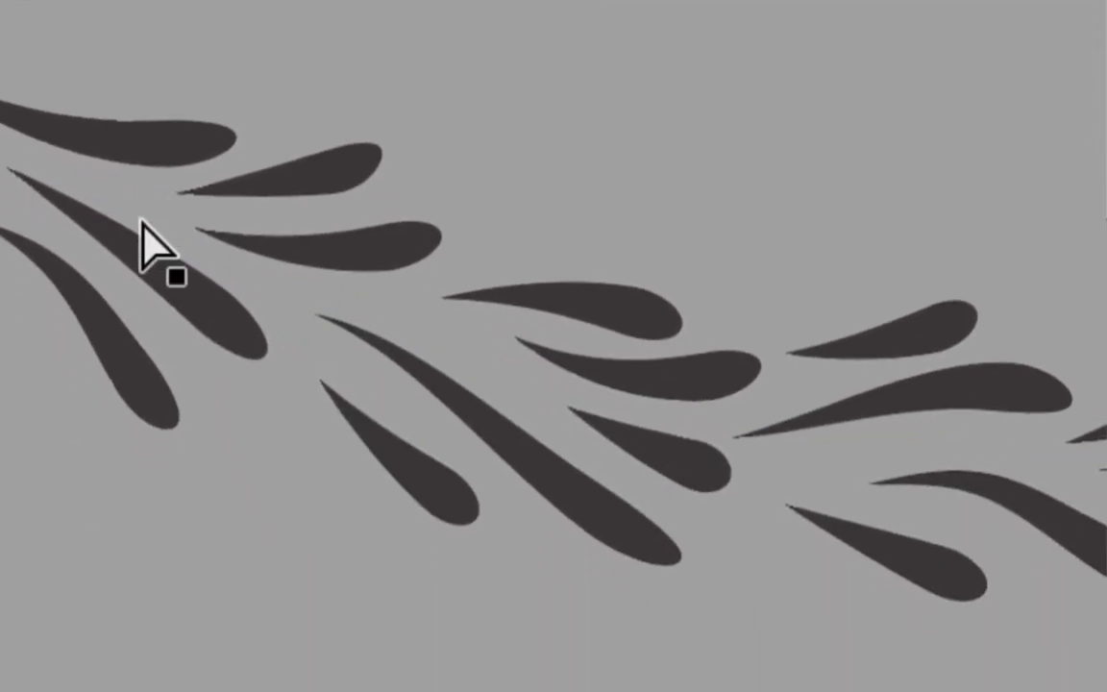
pyautogui.click(478, 597)
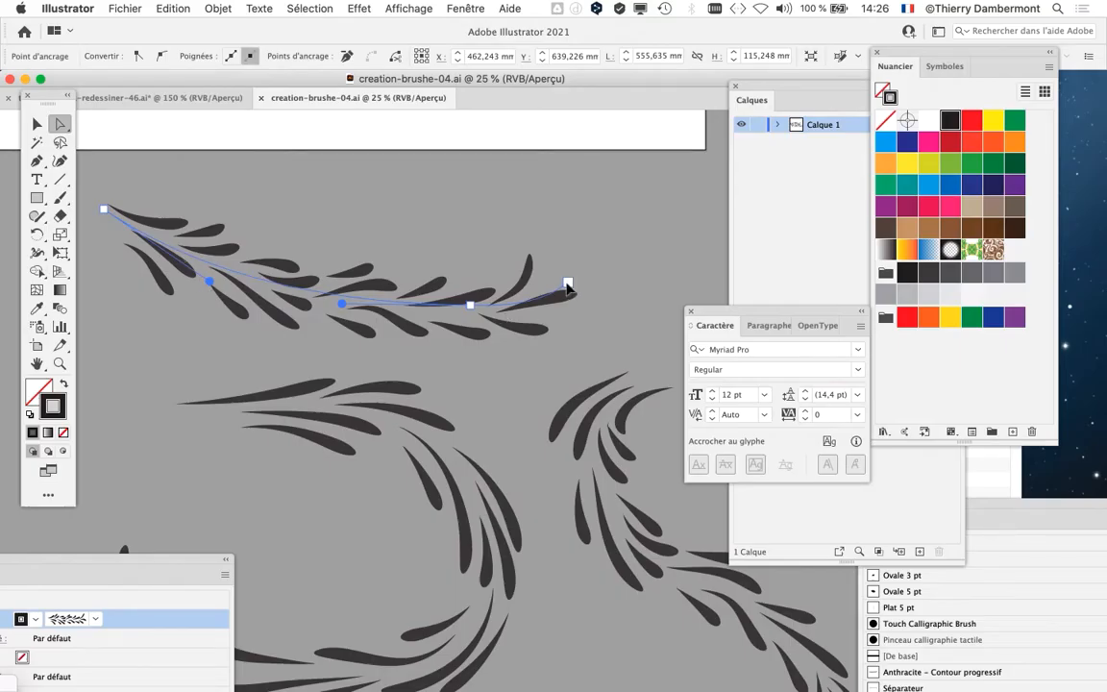
pyautogui.moveTo(568, 287)
pyautogui.mouseDown()
pyautogui.moveTo(566, 198)
pyautogui.moveTo(652, 220)
pyautogui.mouseUp()
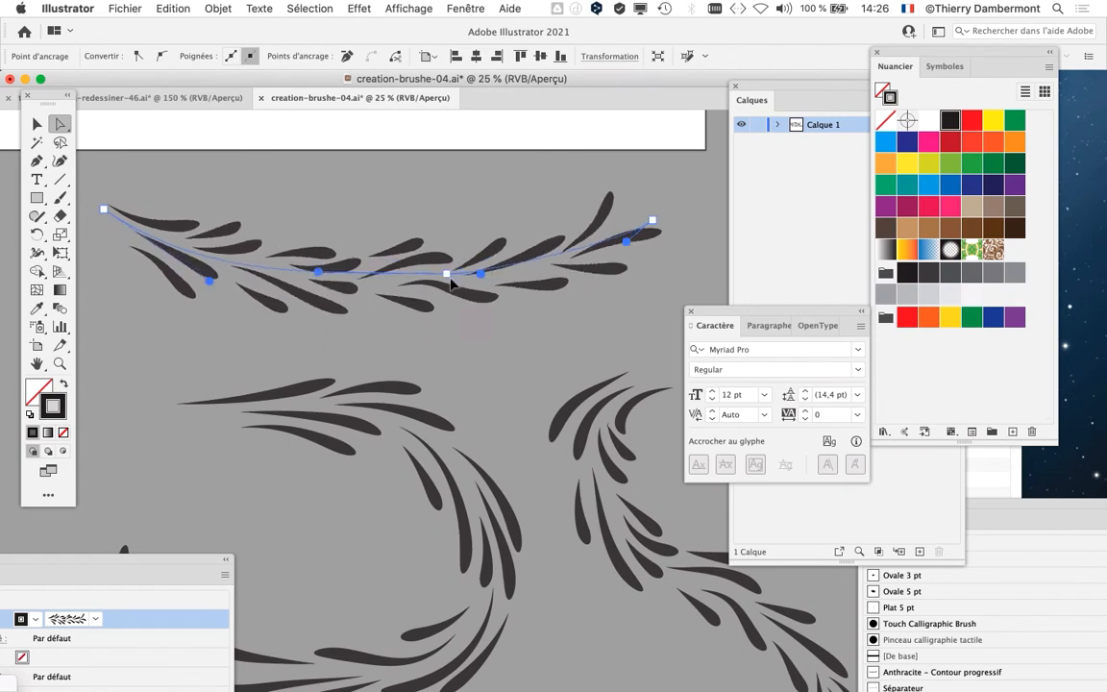
pyautogui.moveTo(447, 274); pyautogui.dragTo(424, 191)
pyautogui.moveTo(104, 208)
pyautogui.mouseDown()
pyautogui.moveTo(141, 285)
pyautogui.moveTo(179, 316)
pyautogui.mouseUp()
pyautogui.moveTo(285, 392)
pyautogui.mouseDown()
pyautogui.moveTo(173, 181)
pyautogui.moveTo(252, 189)
pyautogui.mouseUp()
pyautogui.moveTo(425, 192); pyautogui.dragTo(414, 308)
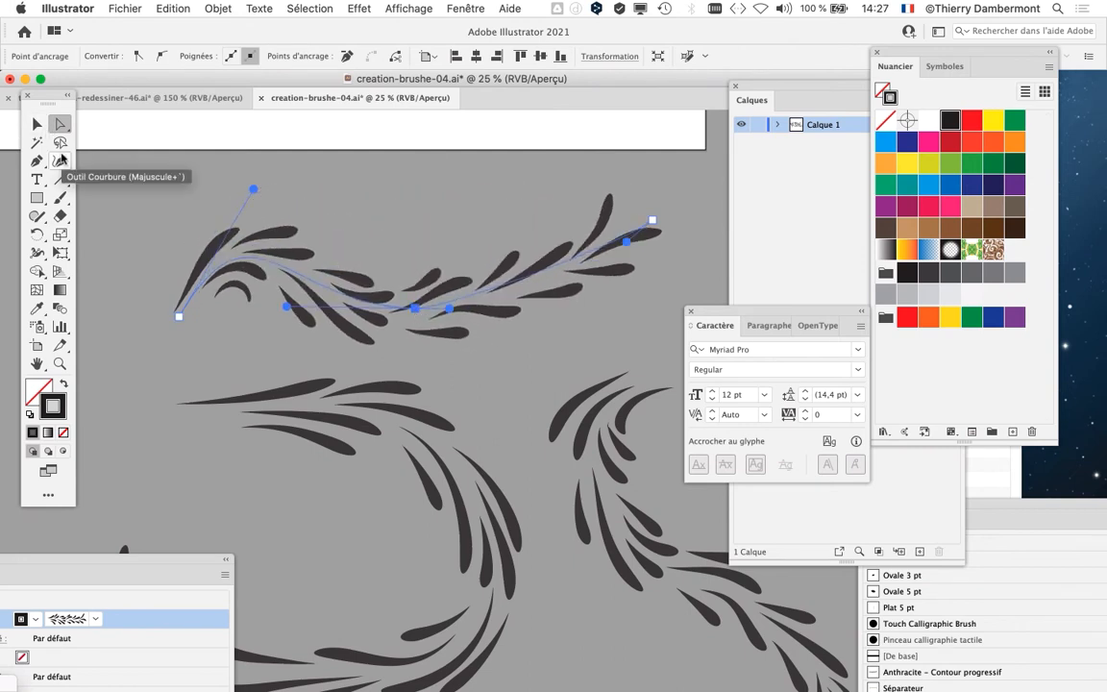
# - Check the reshaped branch's bare path in outline view, return to preview and select the whole branch
pyautogui.press('super+y')
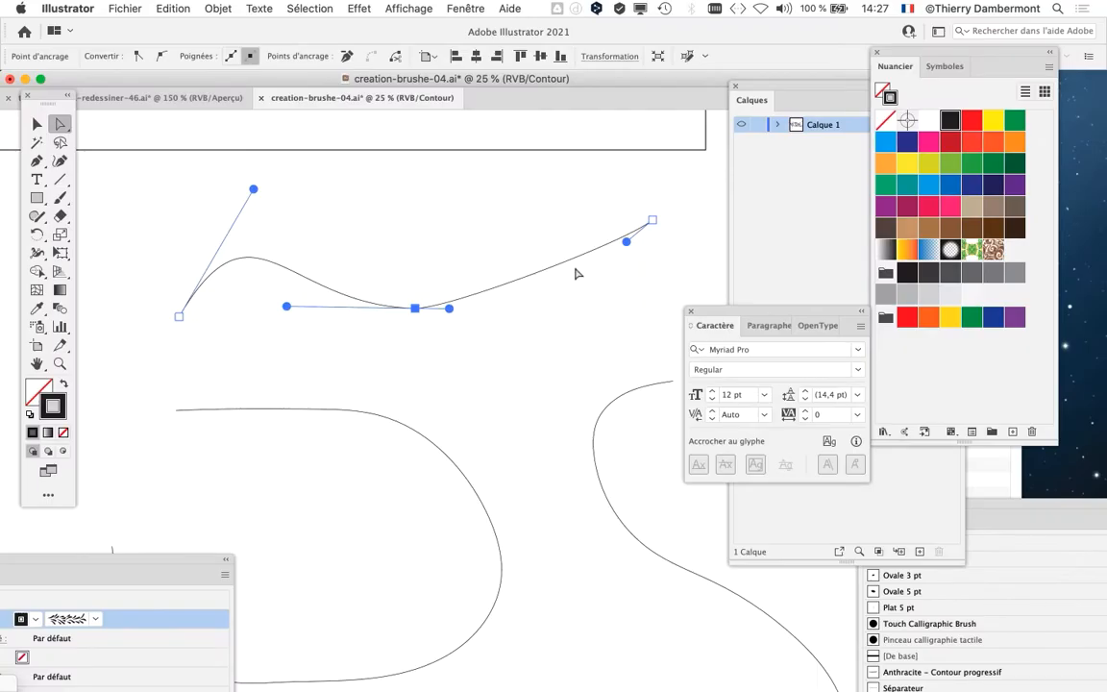
pyautogui.press('super+y')
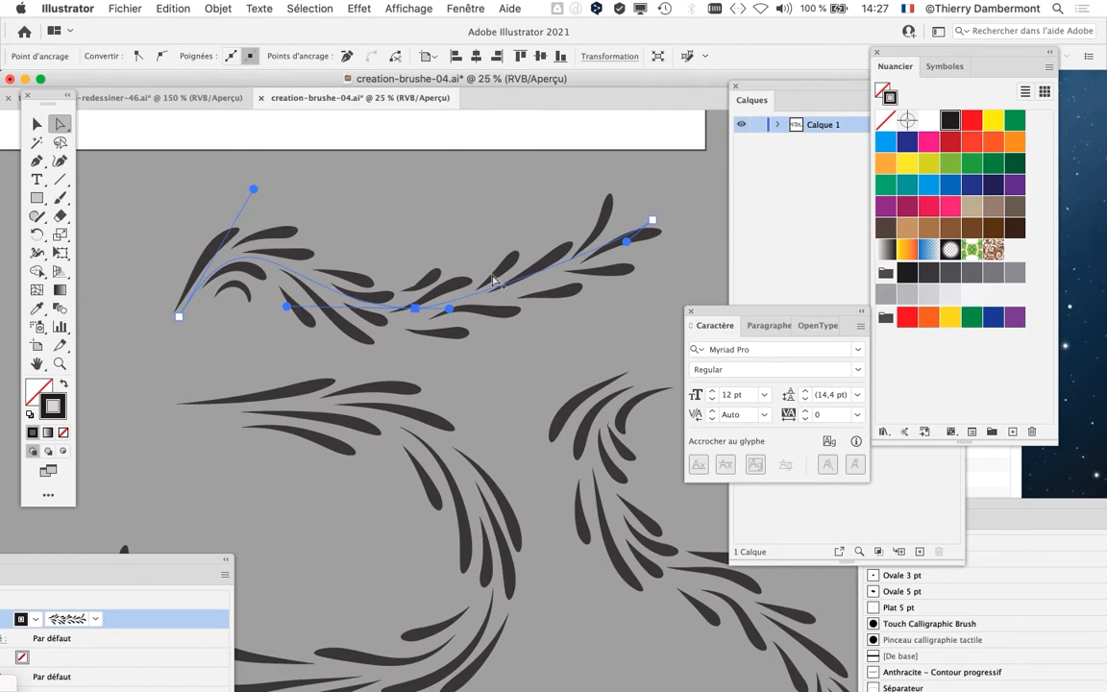
pyautogui.scroll(-1, 492, 281)
pyautogui.press('v')
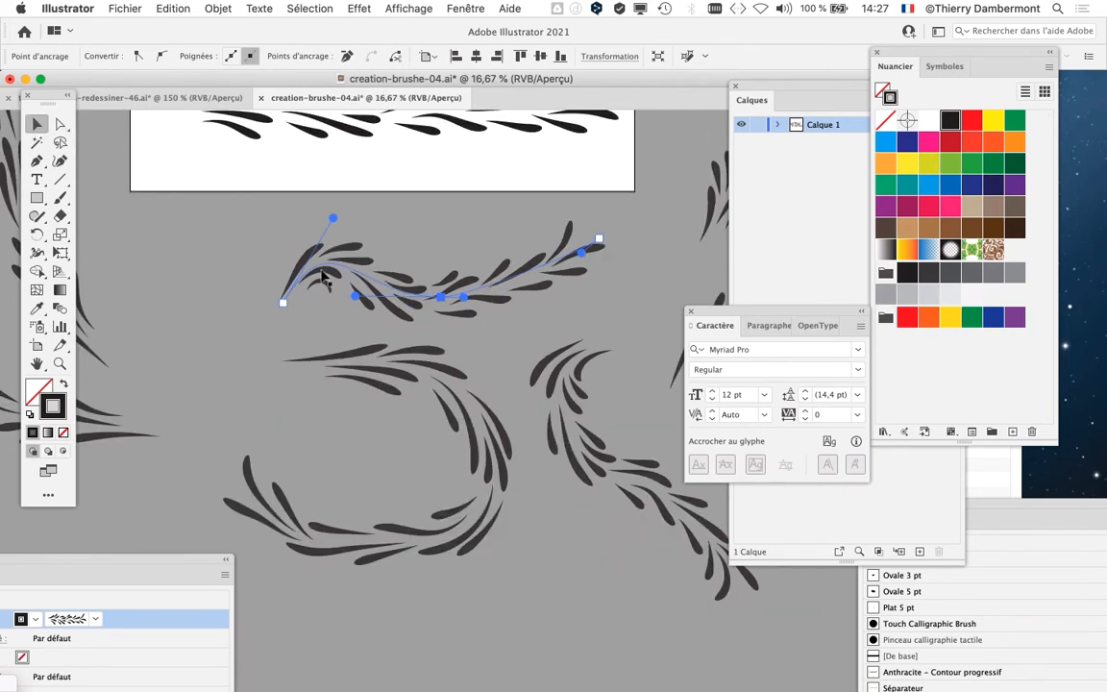
pyautogui.click(417, 266)
pyautogui.scroll(-2, 441, 342)
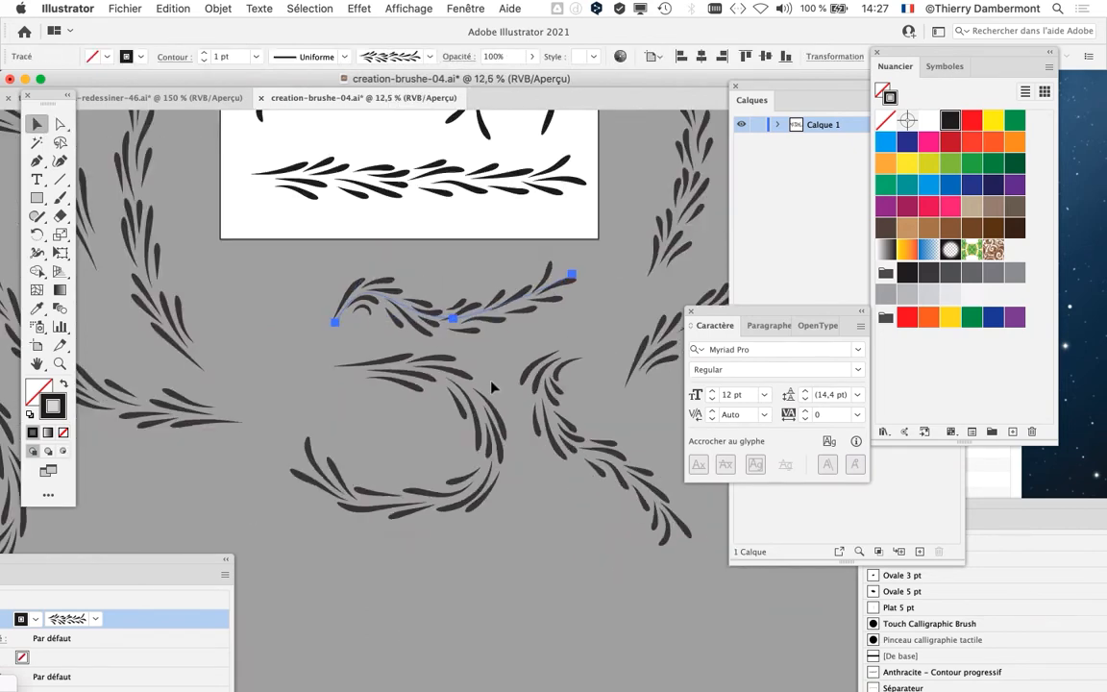
# - Move the Character and Layers panels away from the artwork so that all the ornamental branches can be seen
pyautogui.scroll(-1, 490, 389)
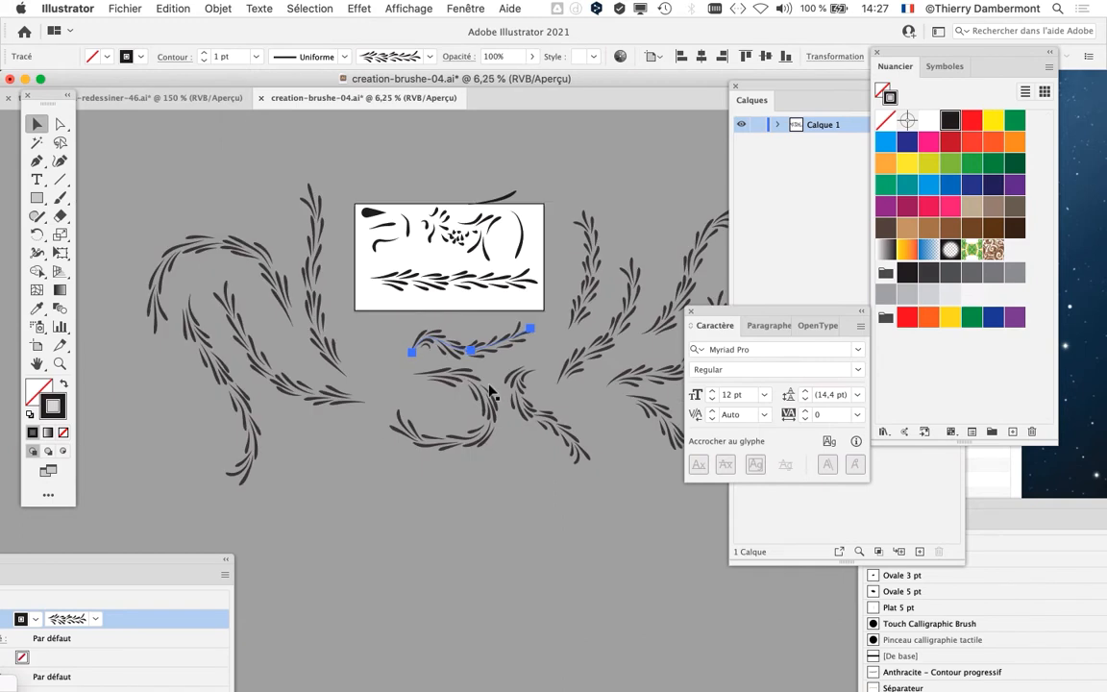
pyautogui.hscroll(5, 490, 389)
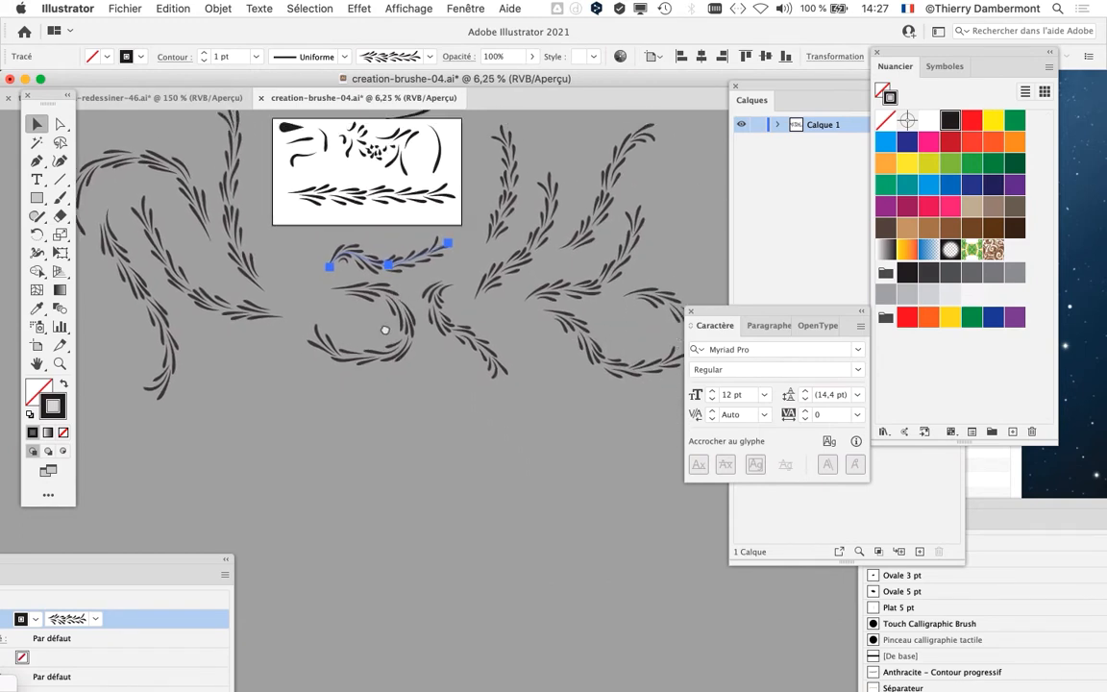
pyautogui.moveTo(711, 313); pyautogui.dragTo(540, 557)
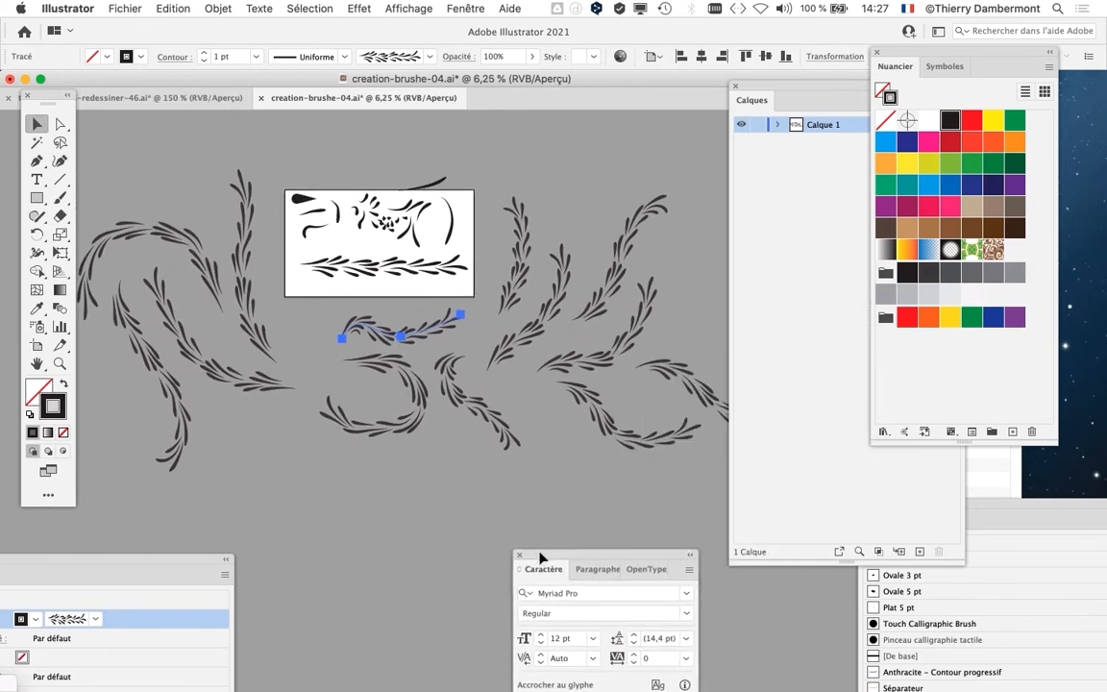
pyautogui.moveTo(797, 106); pyautogui.dragTo(947, 370)
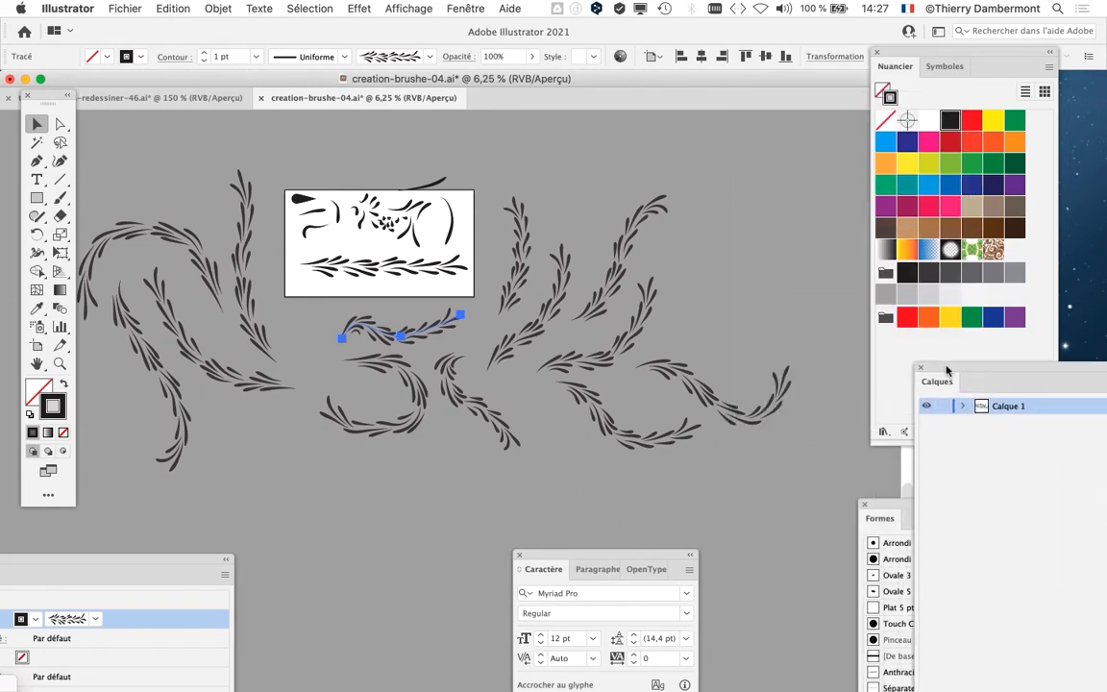
# - Try selecting all objects with the same stroke and fill as the reshaped branch, and clear the selection
pyautogui.click(309, 8)
pyautogui.moveTo(328, 152)
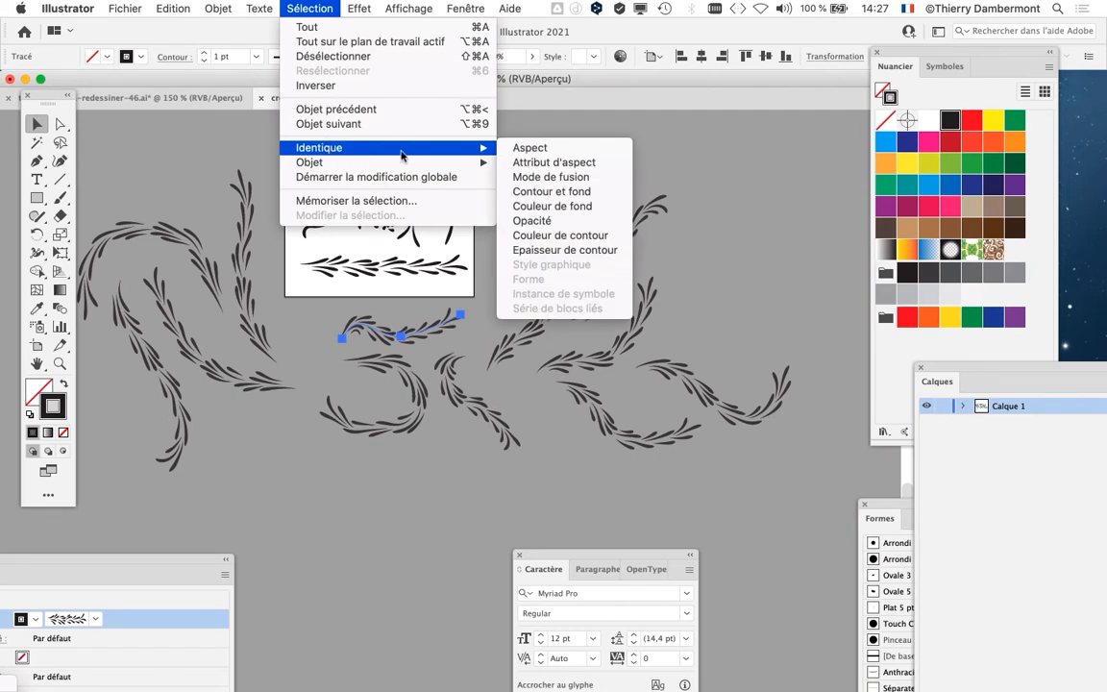
pyautogui.moveTo(485, 161)
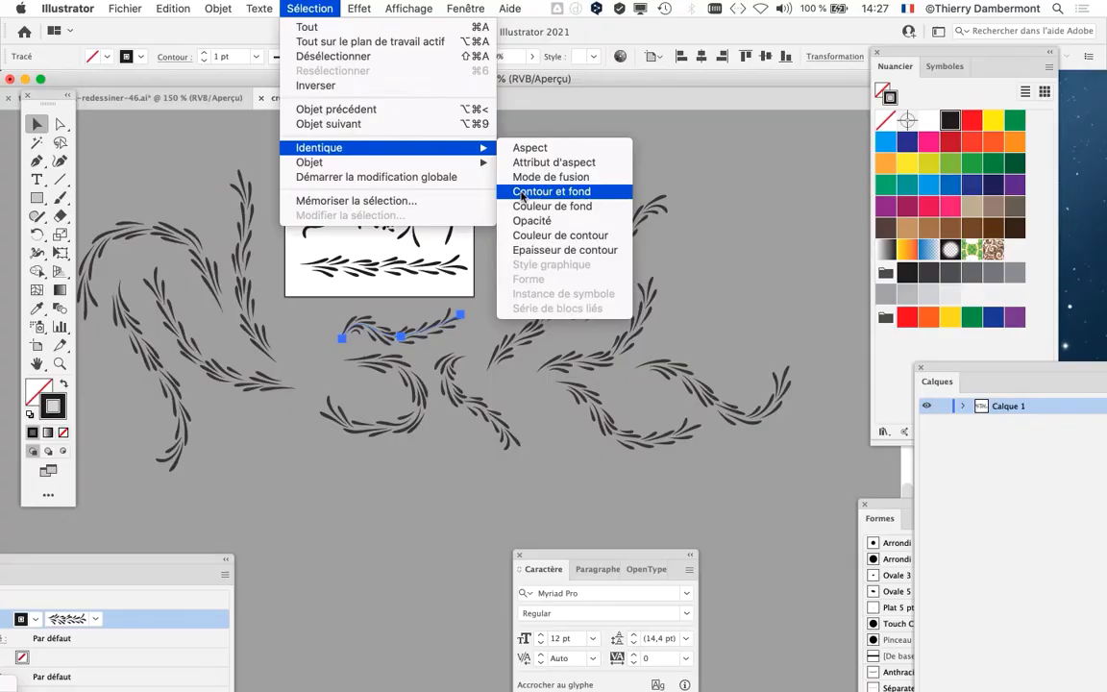
pyautogui.click(522, 192)
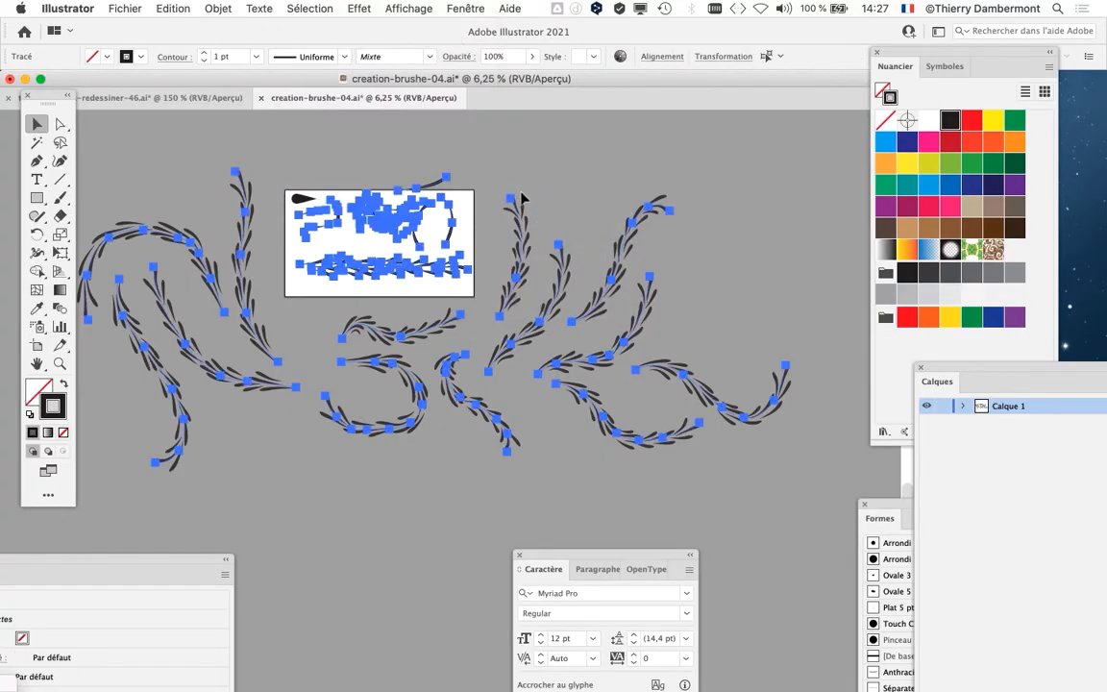
pyautogui.click(528, 173)
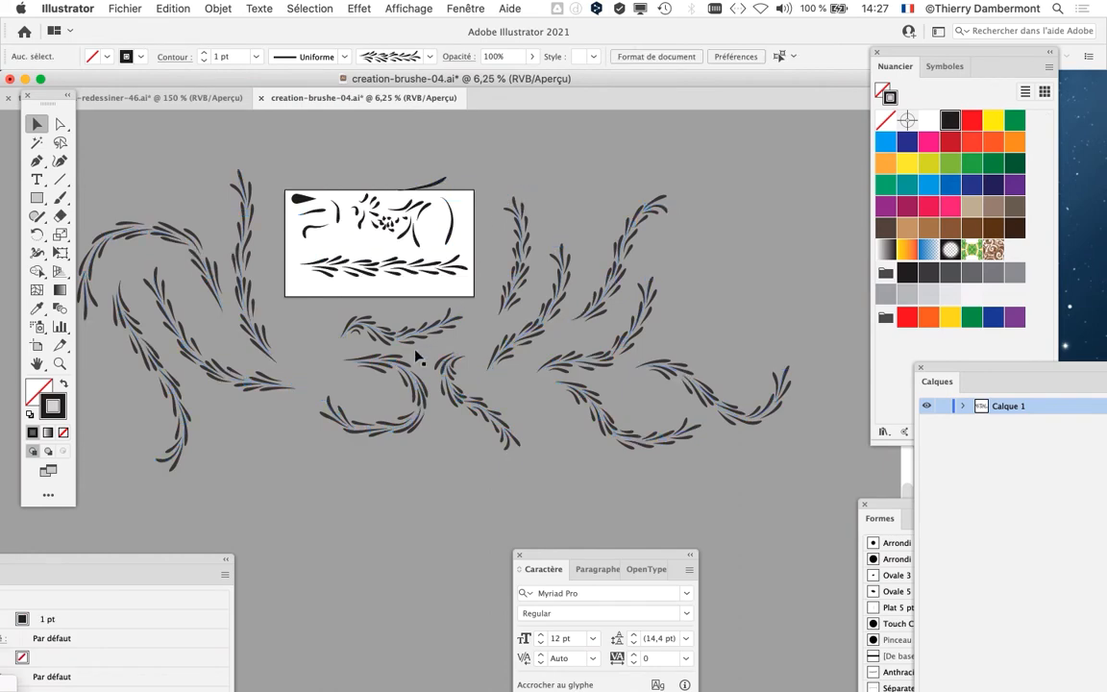
# - Select the wave-shaped branch just below the artboard, then extend the selection to all objects with the same appearance
pyautogui.click(418, 341)
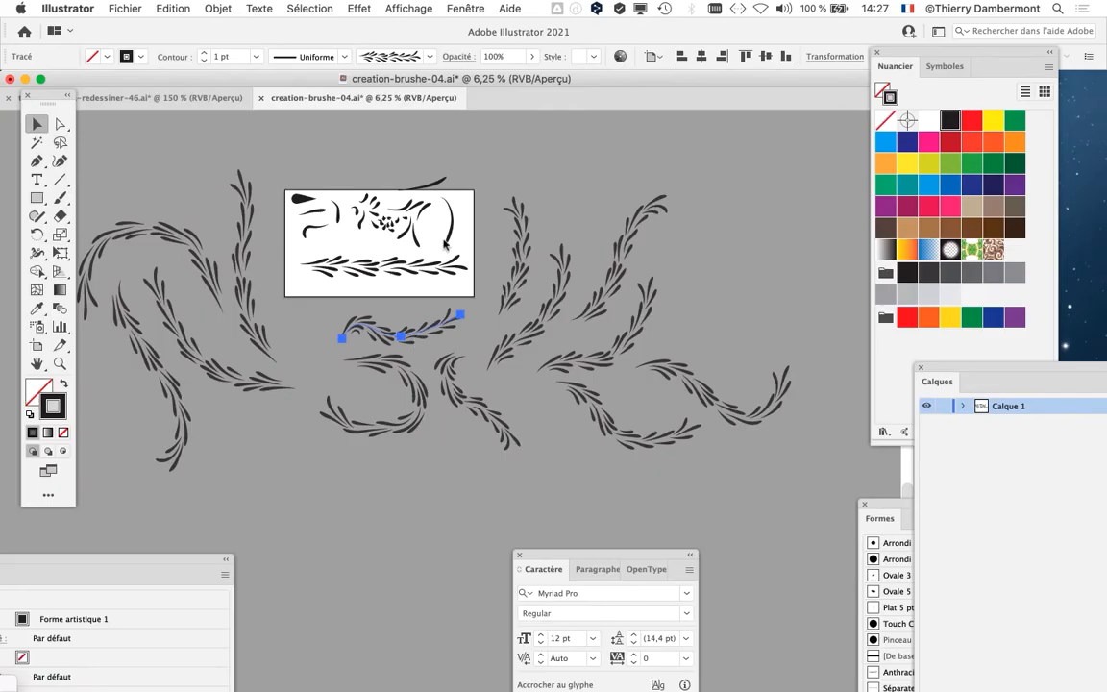
pyautogui.click(309, 7)
pyautogui.moveTo(401, 149)
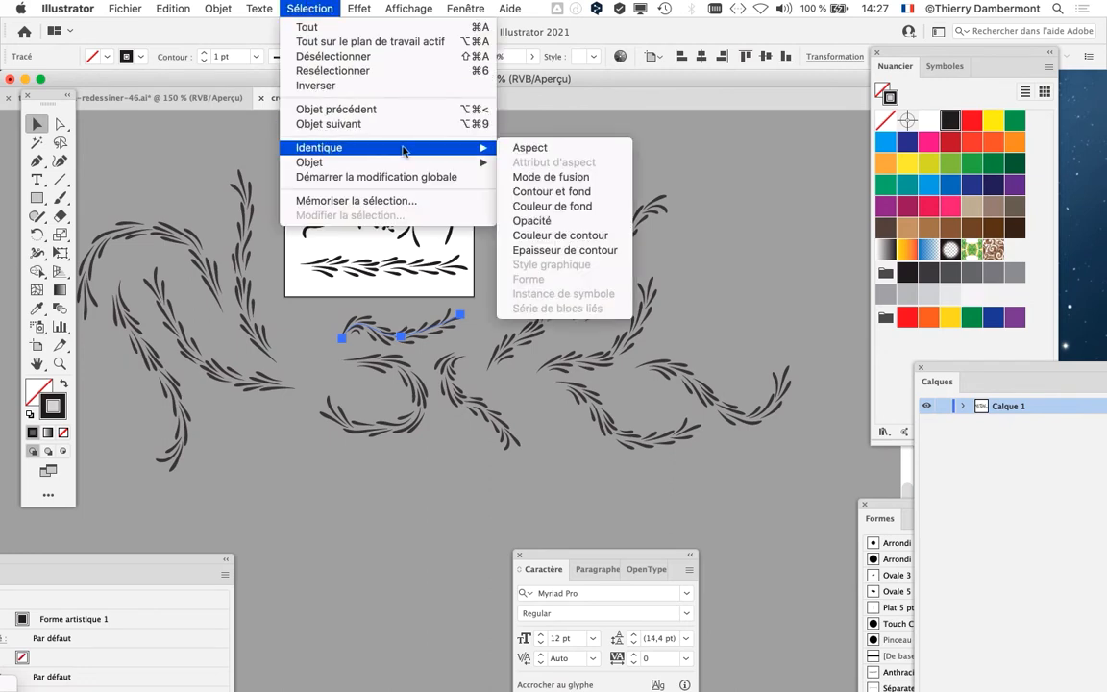
pyautogui.click(582, 154)
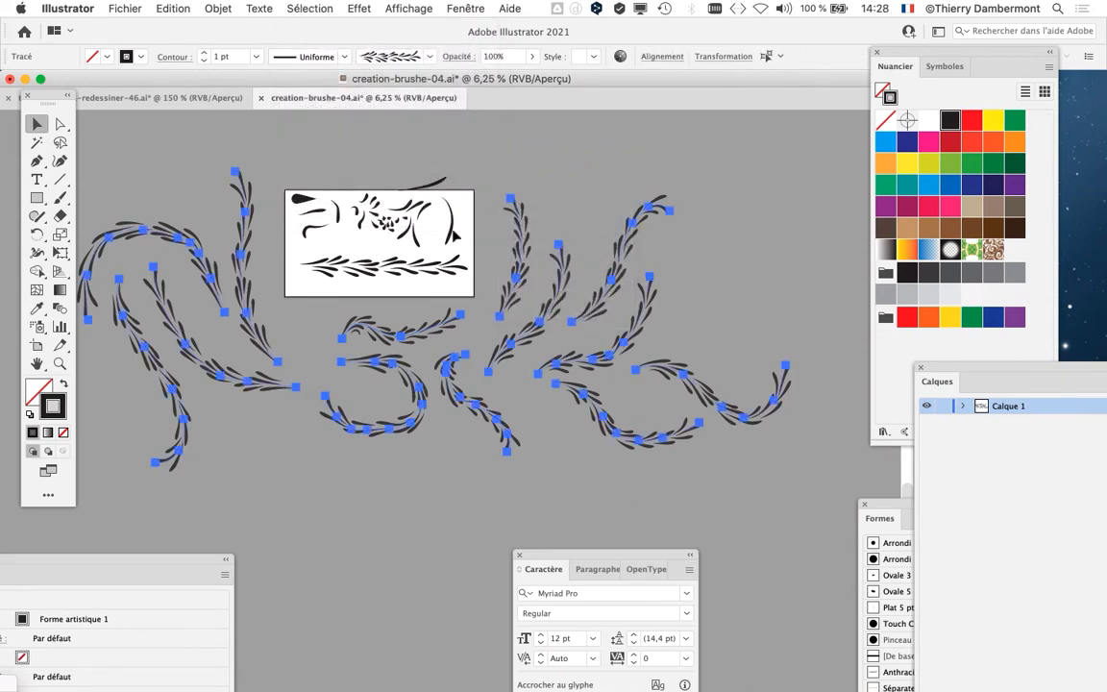
pyautogui.moveTo(269, 325); pyautogui.dragTo(297, 318)
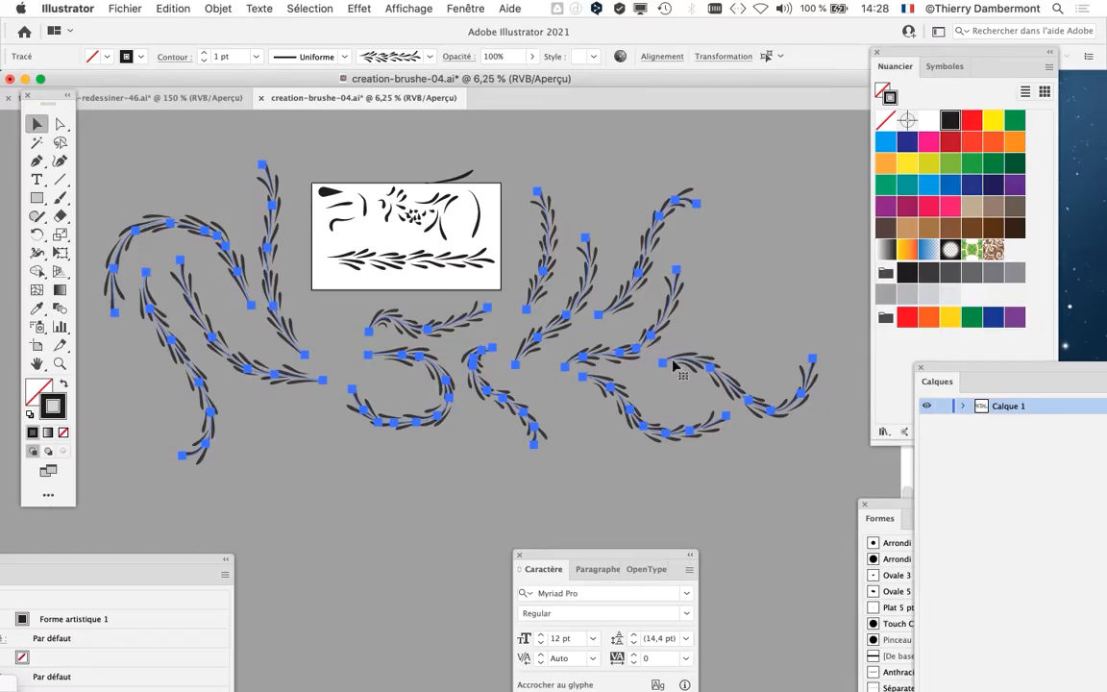
# - Bring the Appearance panel beside the artboard and check the stroke attributes of the selected branches
pyautogui.click(465, 8)
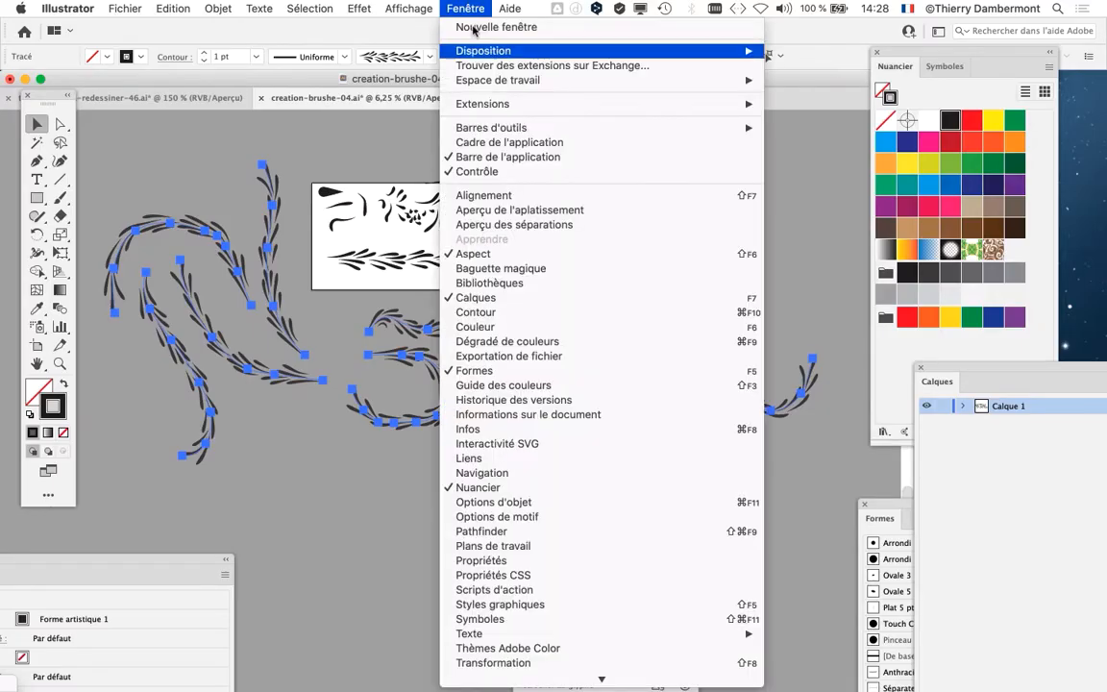
pyautogui.click(509, 261)
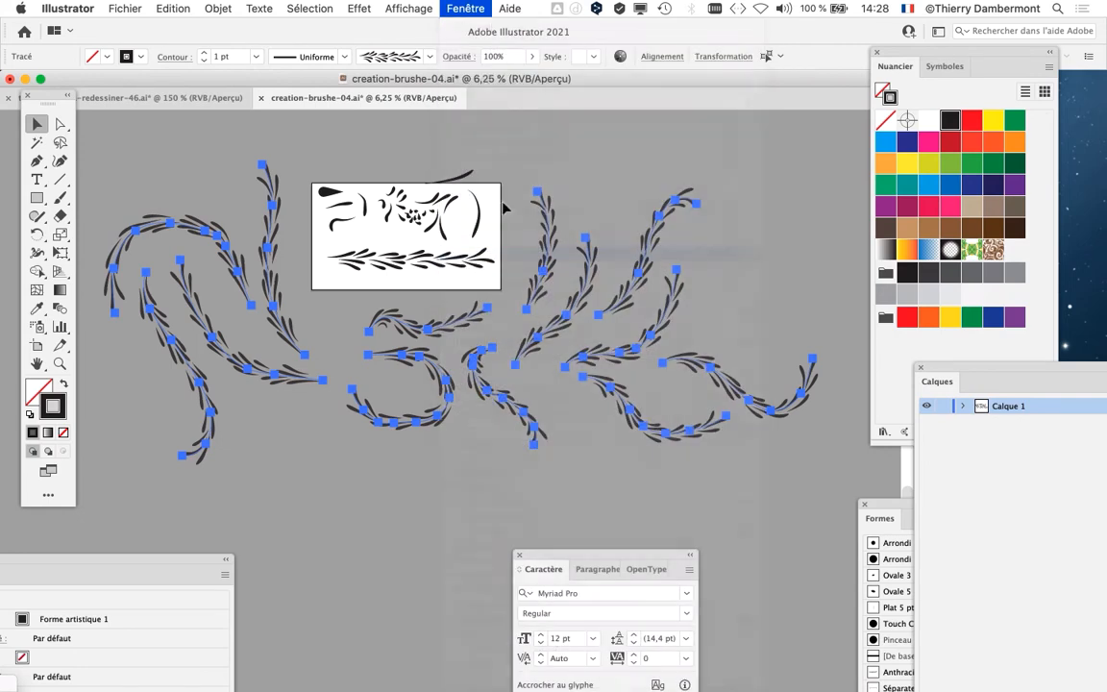
pyautogui.click(443, 8)
pyautogui.click(444, 234)
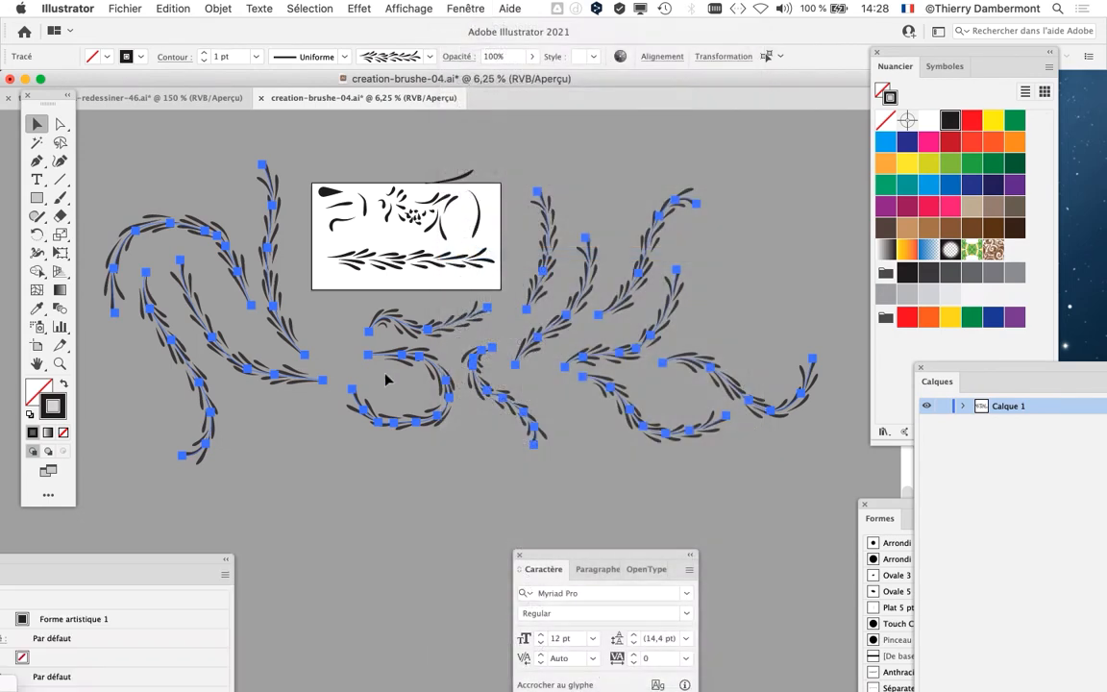
pyautogui.moveTo(172, 568); pyautogui.dragTo(797, 99)
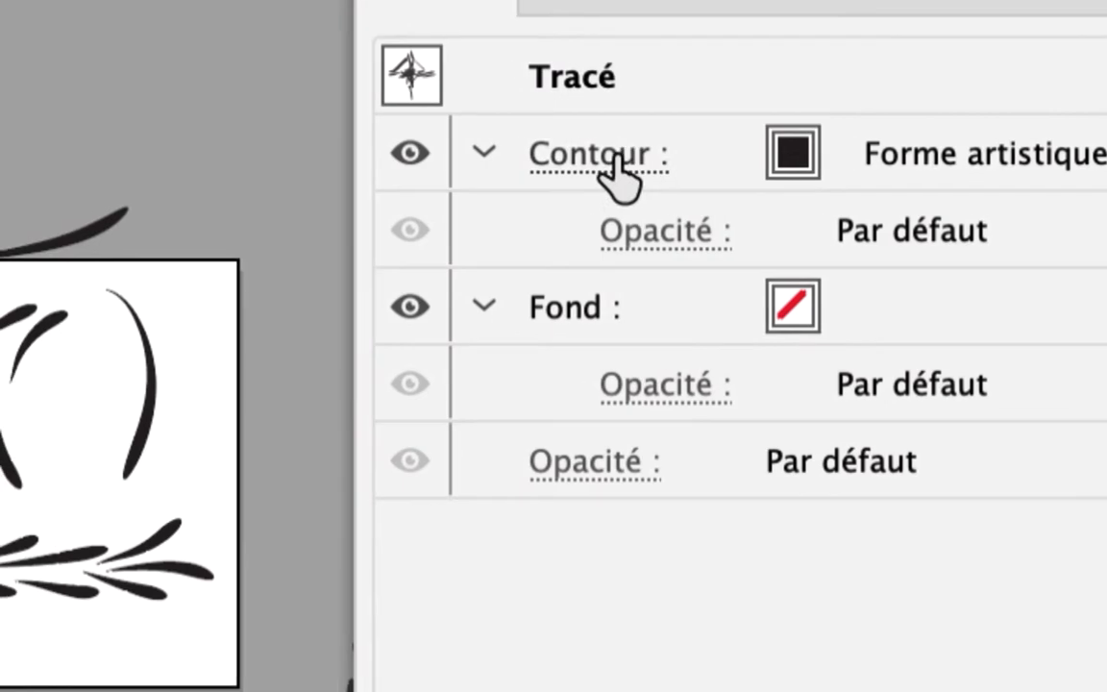
pyautogui.click(452, 148)
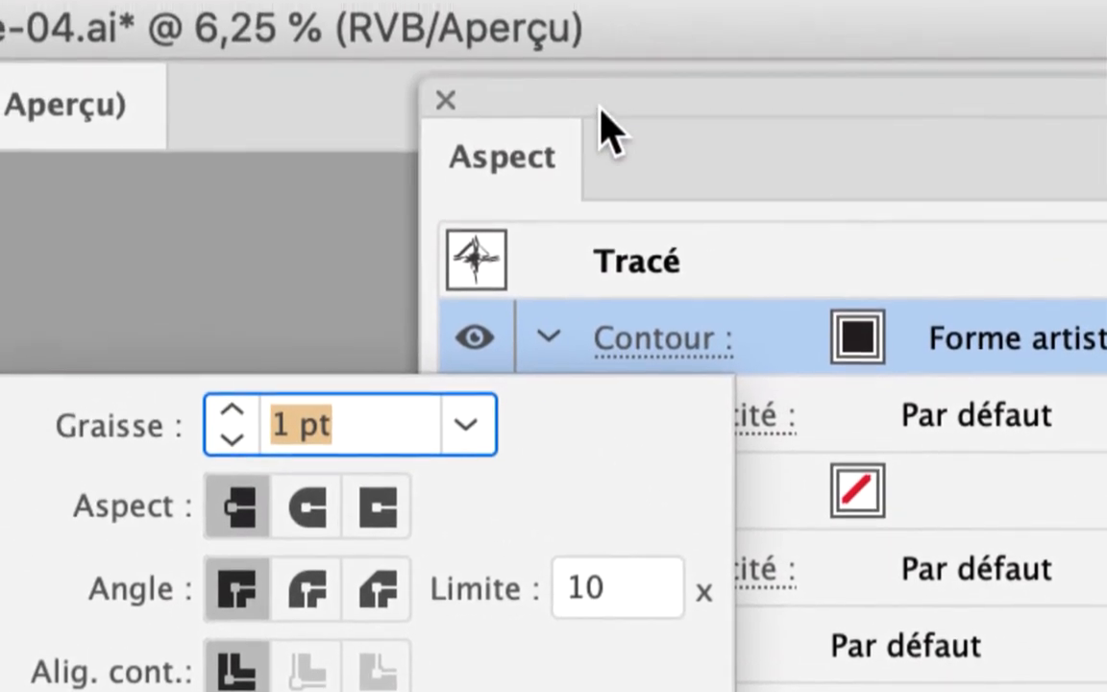
pyautogui.click(602, 118)
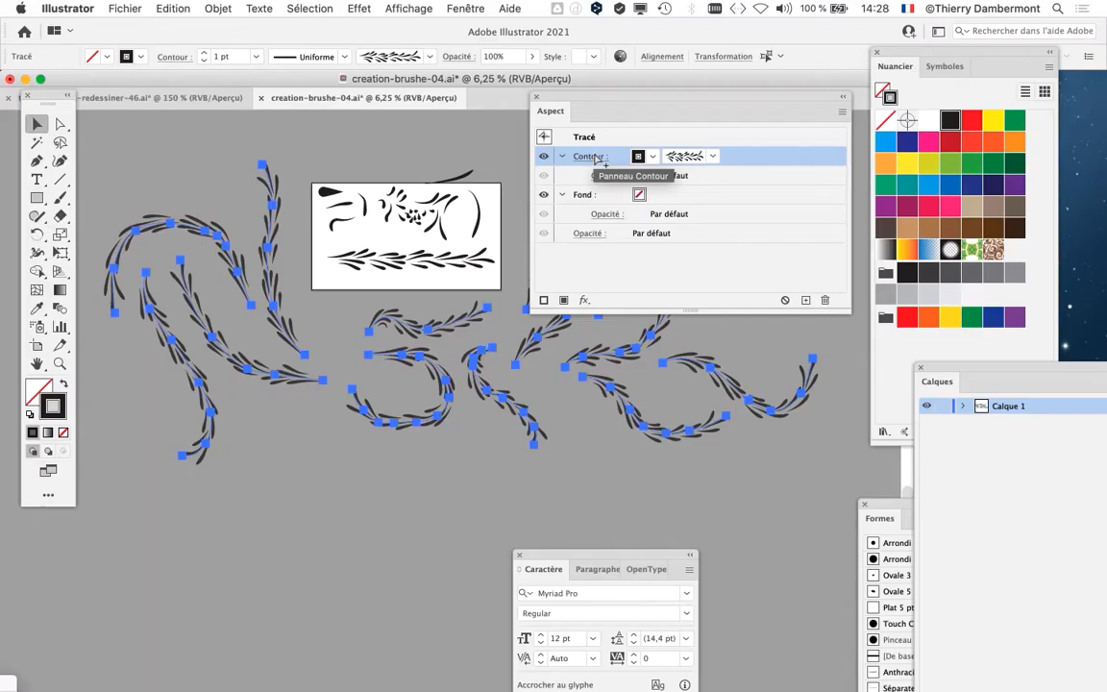
# - Delete all the selected ornamental branches around the artboard and move the Appearance panel away from the artwork
pyautogui.press('Delete')
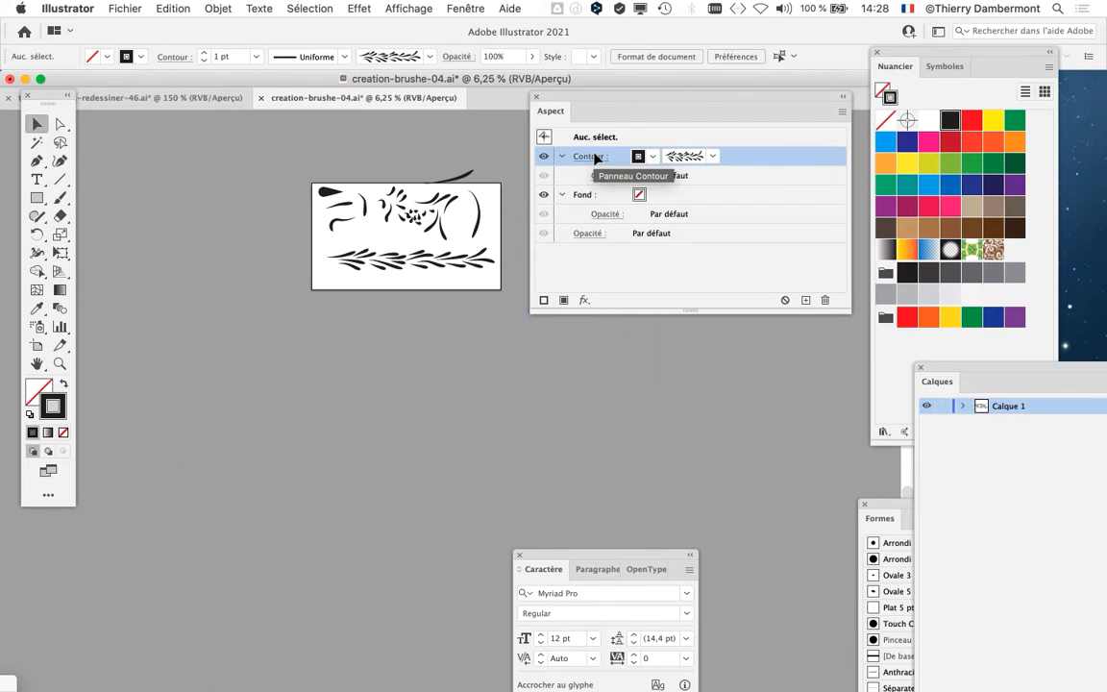
pyautogui.moveTo(538, 97); pyautogui.dragTo(630, 275)
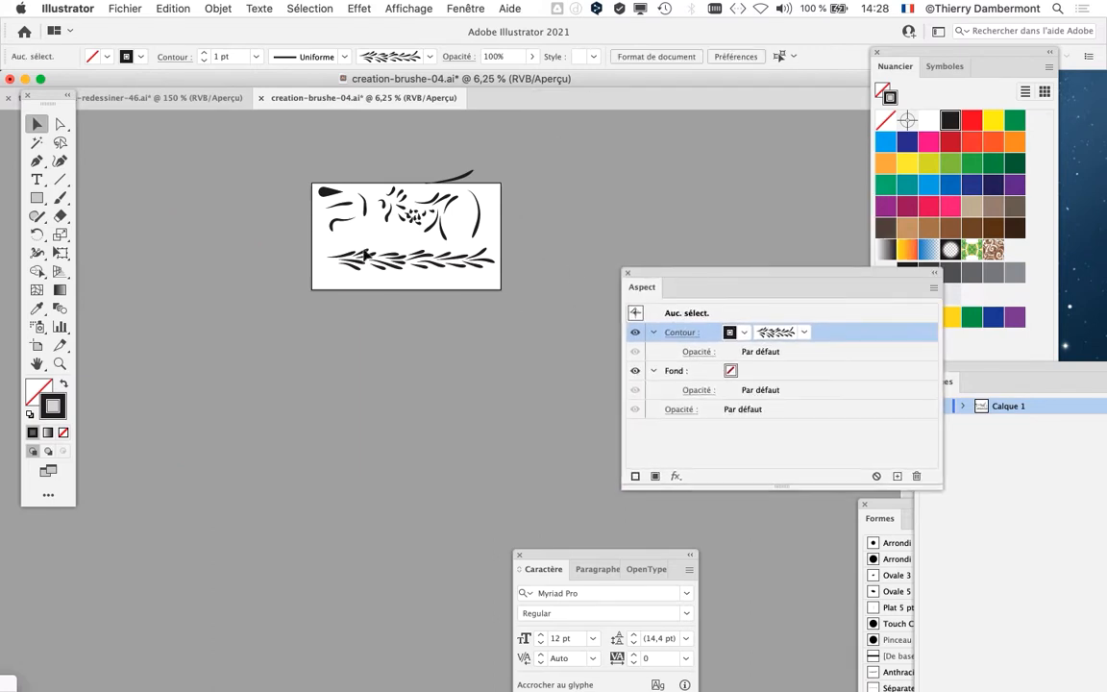
# - Save the document under the new name creation-brushe-05.ai in the teddy bear 12 folder
pyautogui.click(113, 8)
pyautogui.click(175, 151)
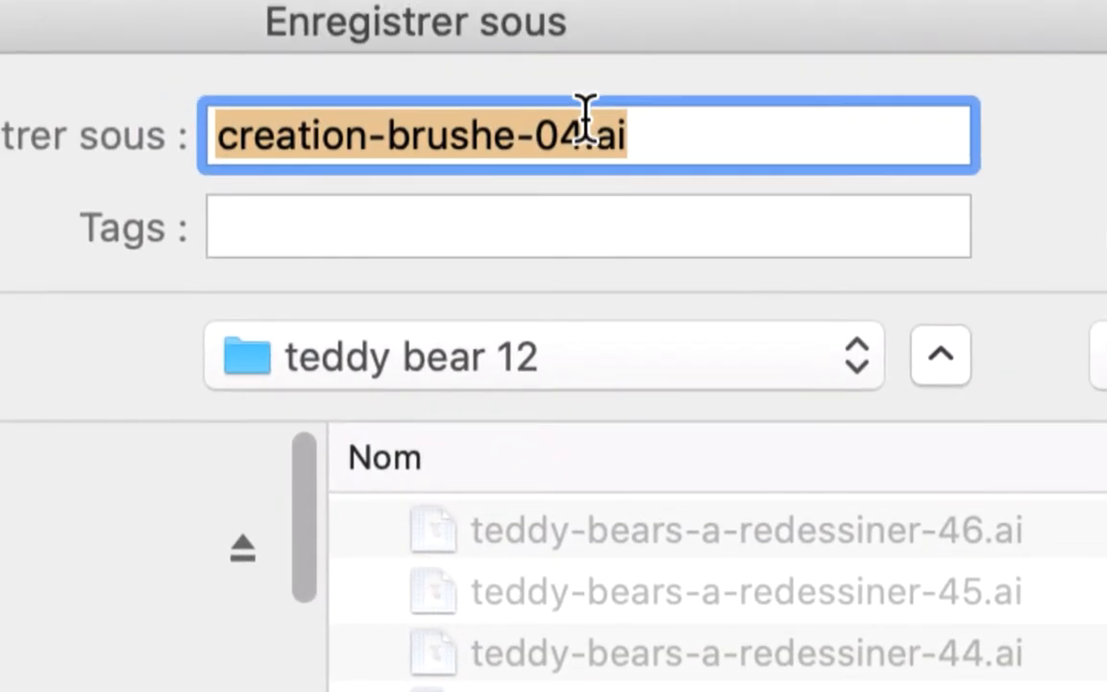
pyautogui.click(585, 116)
pyautogui.hotkey('shift', 'Left')
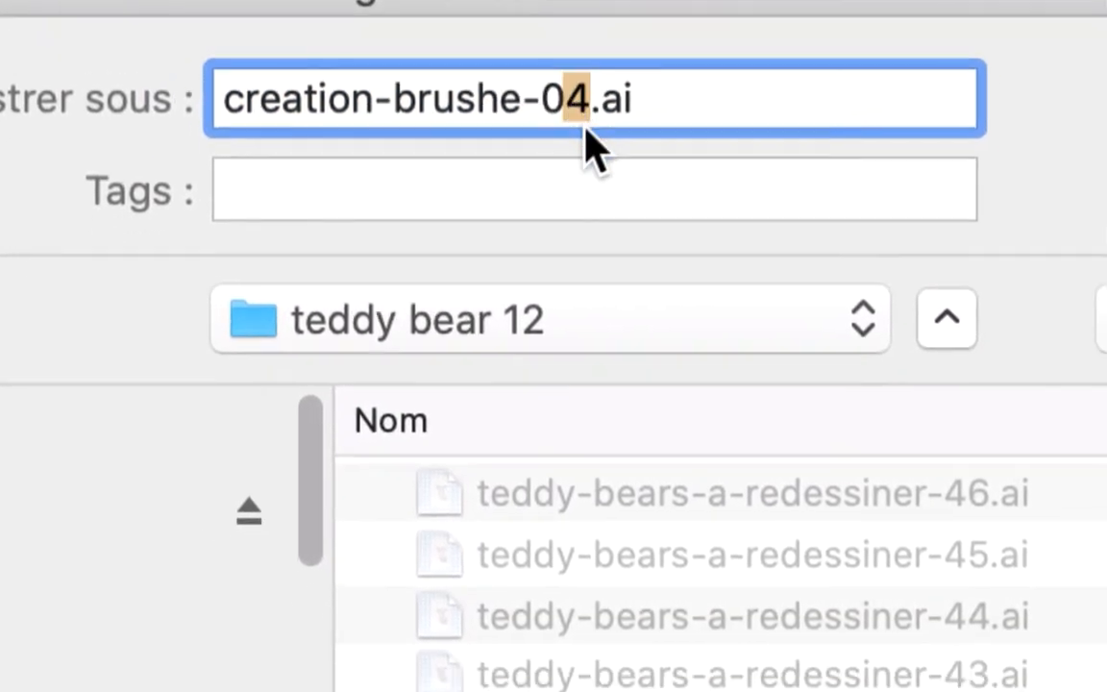
pyautogui.write('5')
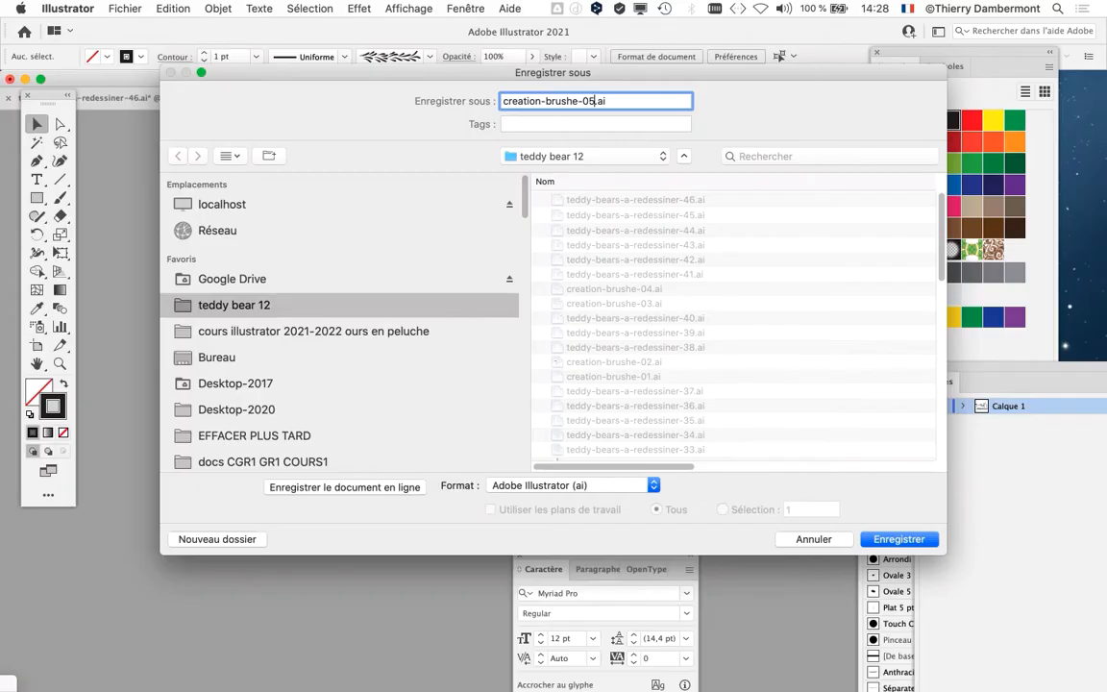
pyautogui.press('Return')
pyautogui.press('Return')
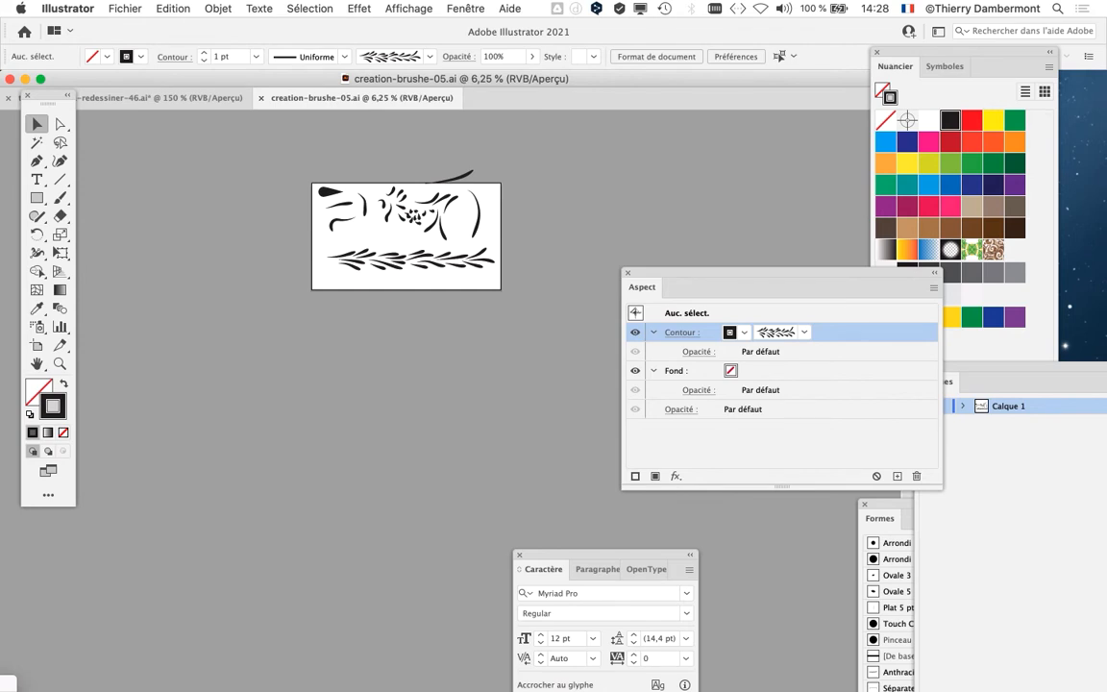
# - Try selecting objects with the same appearance, and briefly display the on-screen keyboard
pyautogui.click(309, 7)
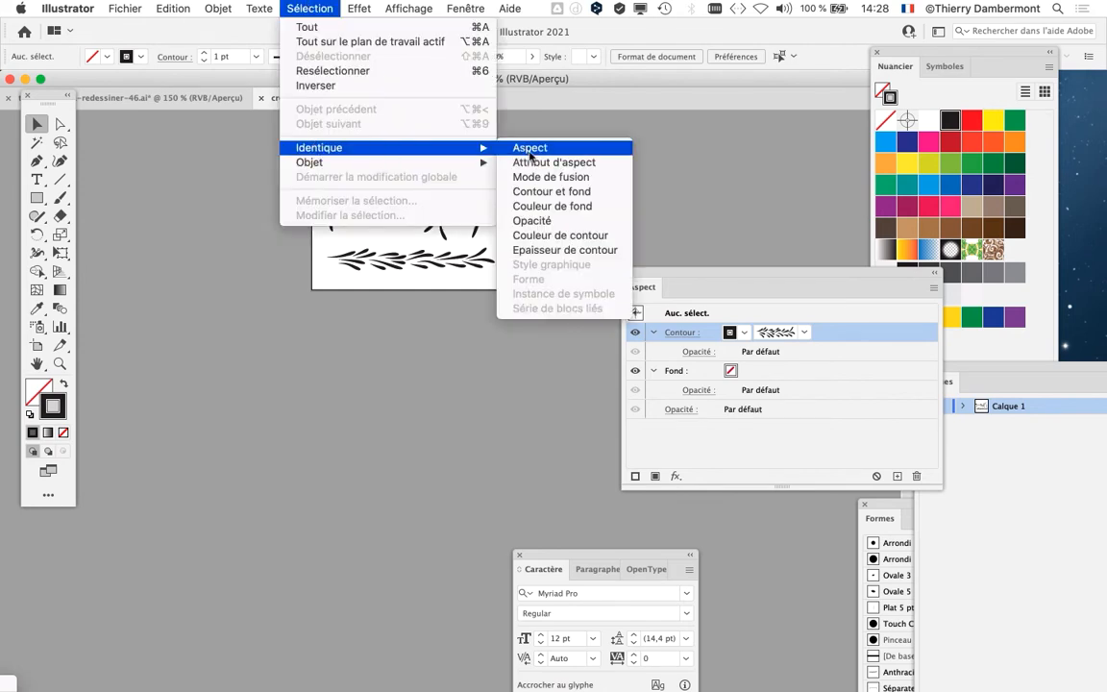
pyautogui.click(545, 142)
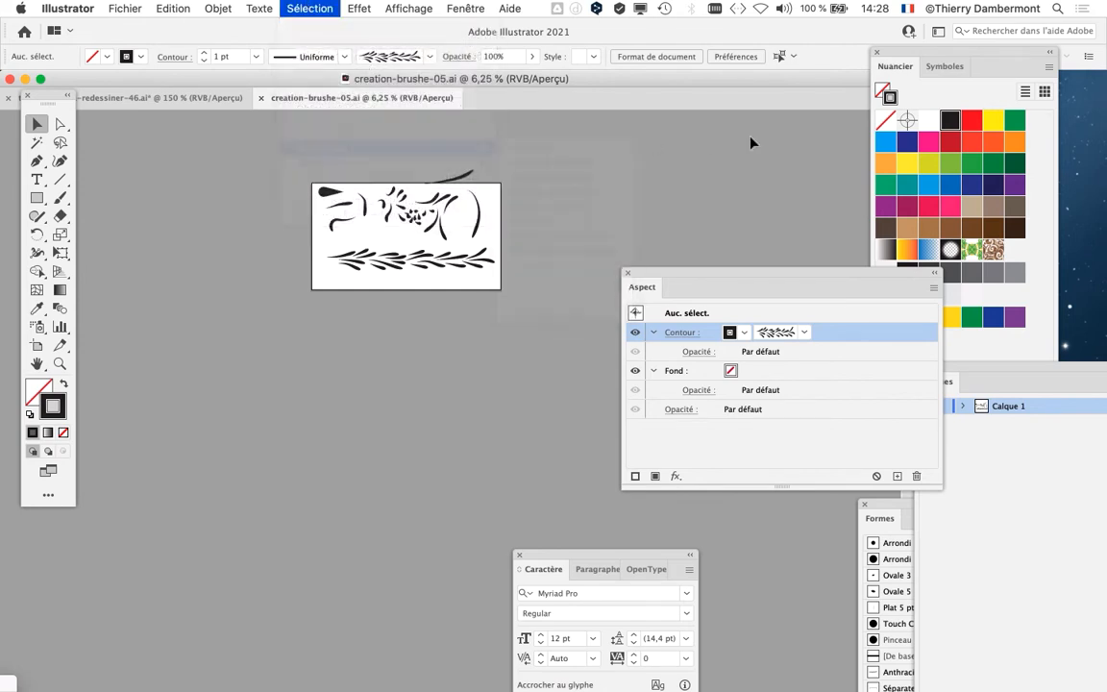
pyautogui.click(908, 7)
pyautogui.click(797, 150)
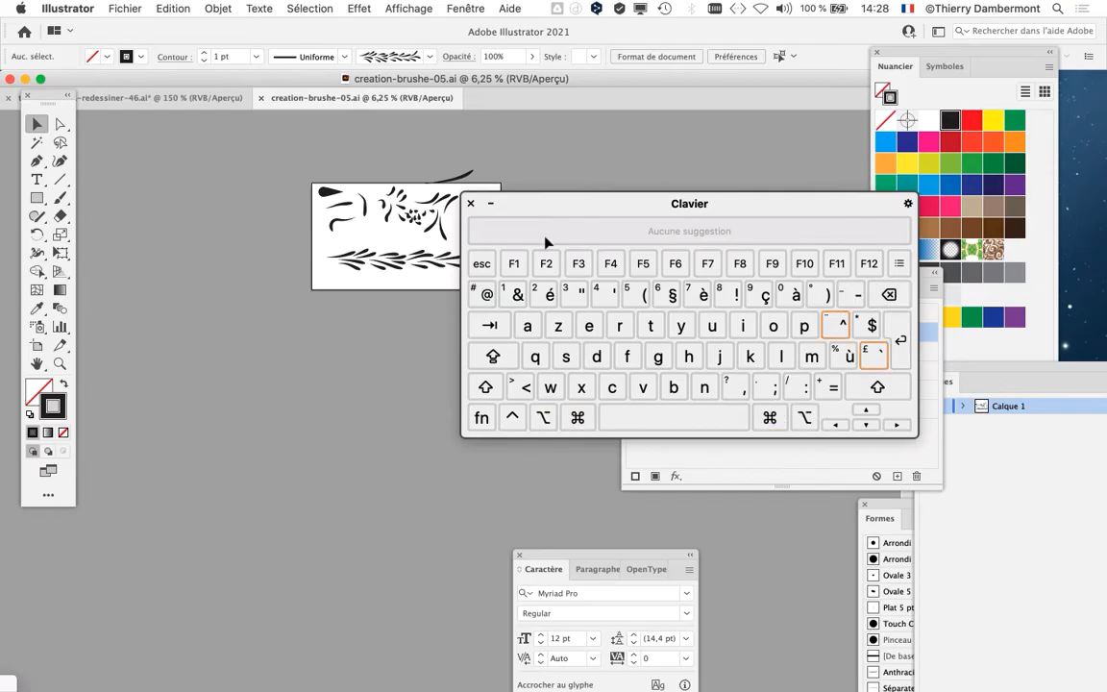
pyautogui.click(472, 203)
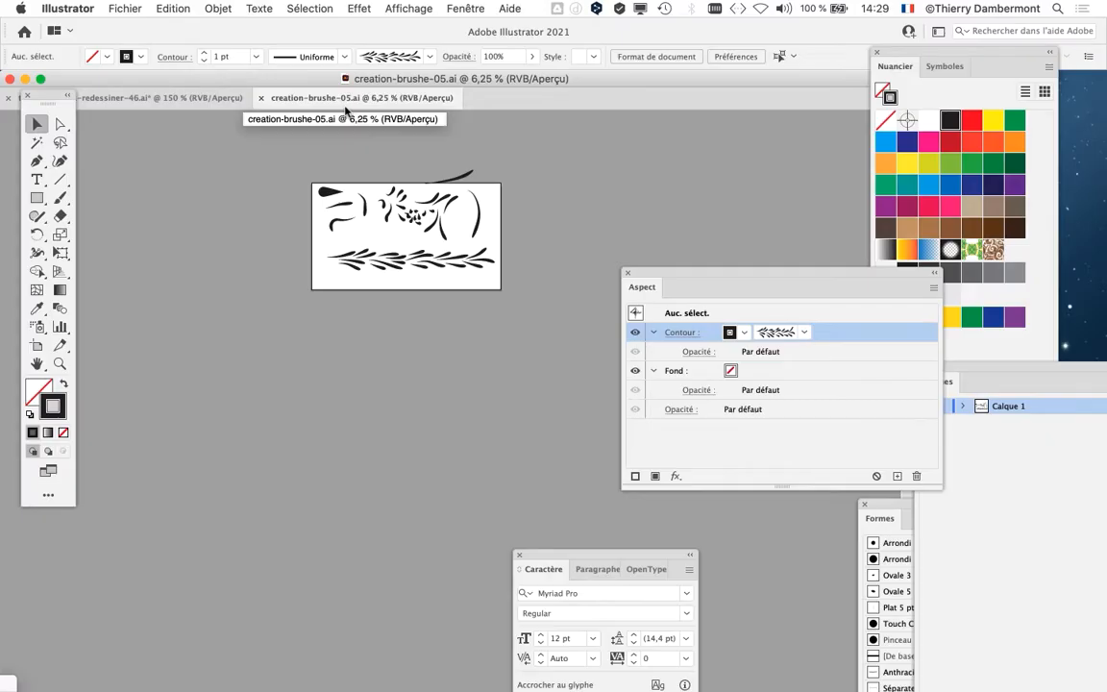
# - Move the Appearance panel off the artboard and select a small leaf near the horizontal branch's left end to check its brush
pyautogui.scroll(4, 391, 178)
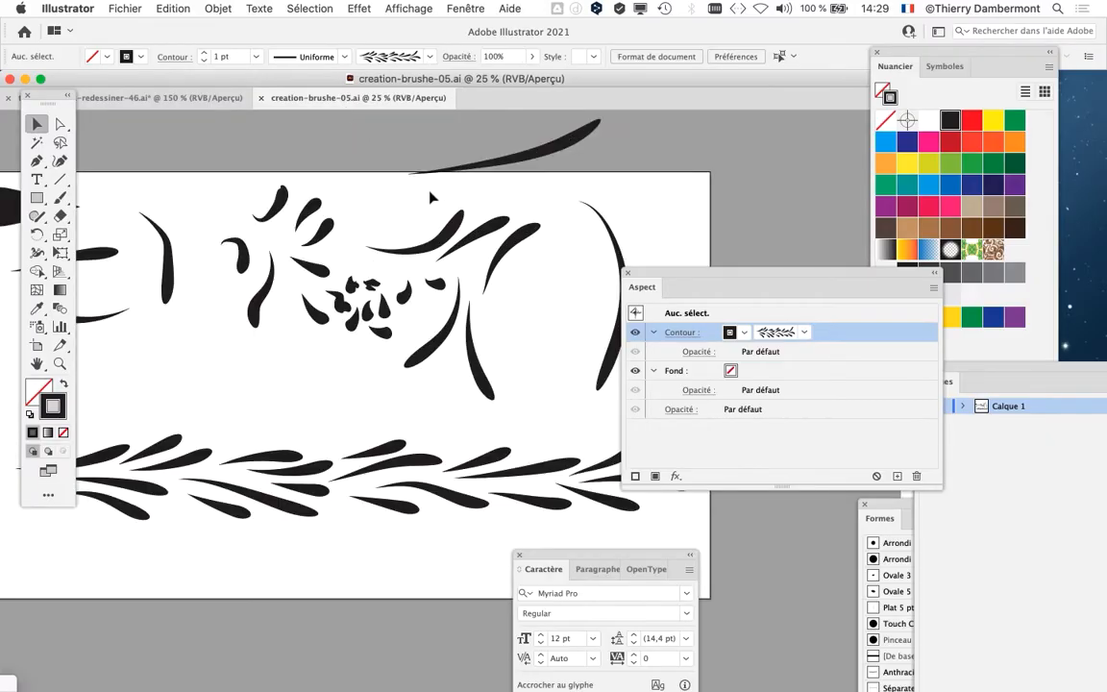
pyautogui.scroll(-2, 502, 231)
pyautogui.moveTo(665, 287); pyautogui.dragTo(791, 135)
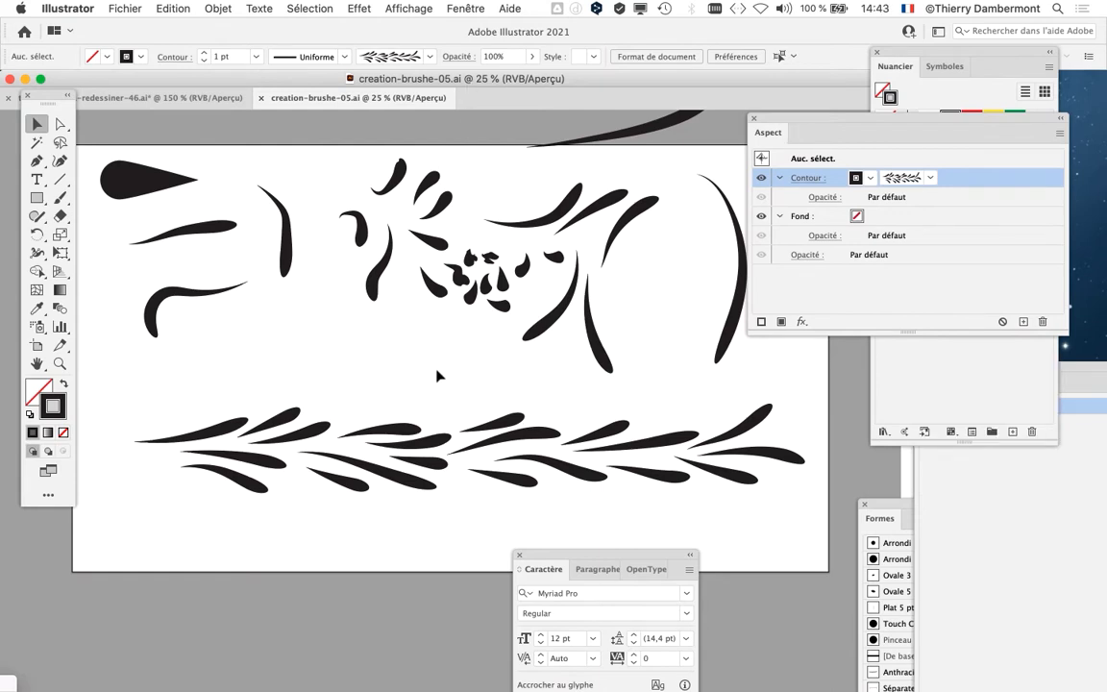
pyautogui.scroll(-1, 437, 375)
pyautogui.scroll(-3, 437, 375)
pyautogui.hscroll(2, 437, 375)
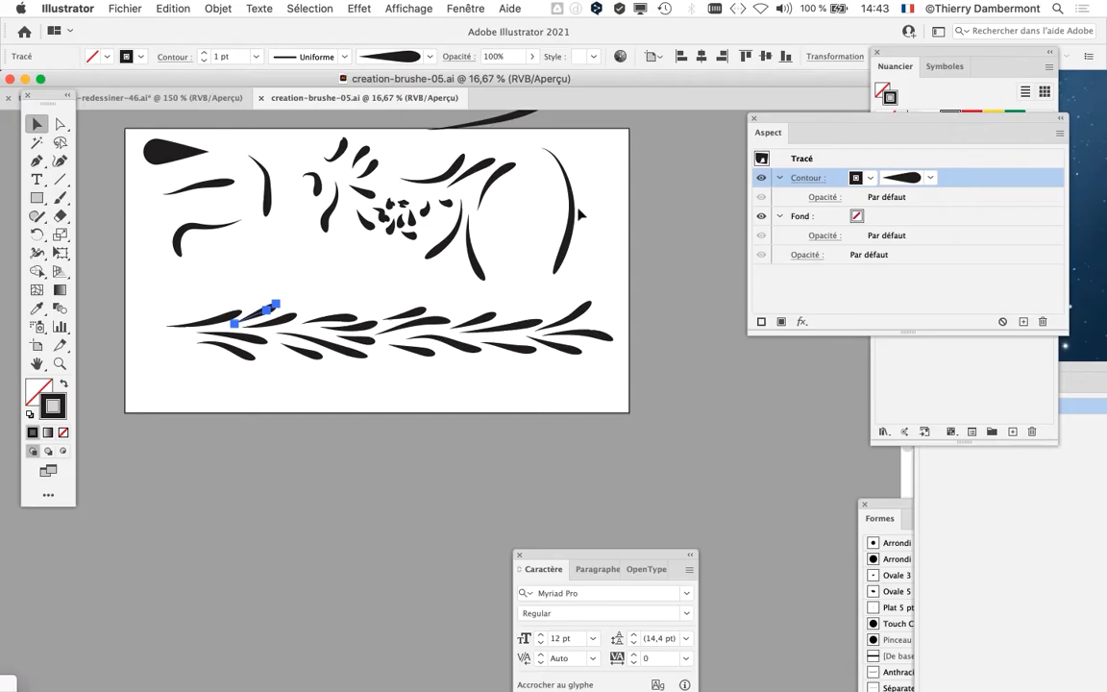
# - Close the Appearance panel, deselect the leaf, and arrange the Brushes and Character panels clear of the artwork
pyautogui.click(754, 119)
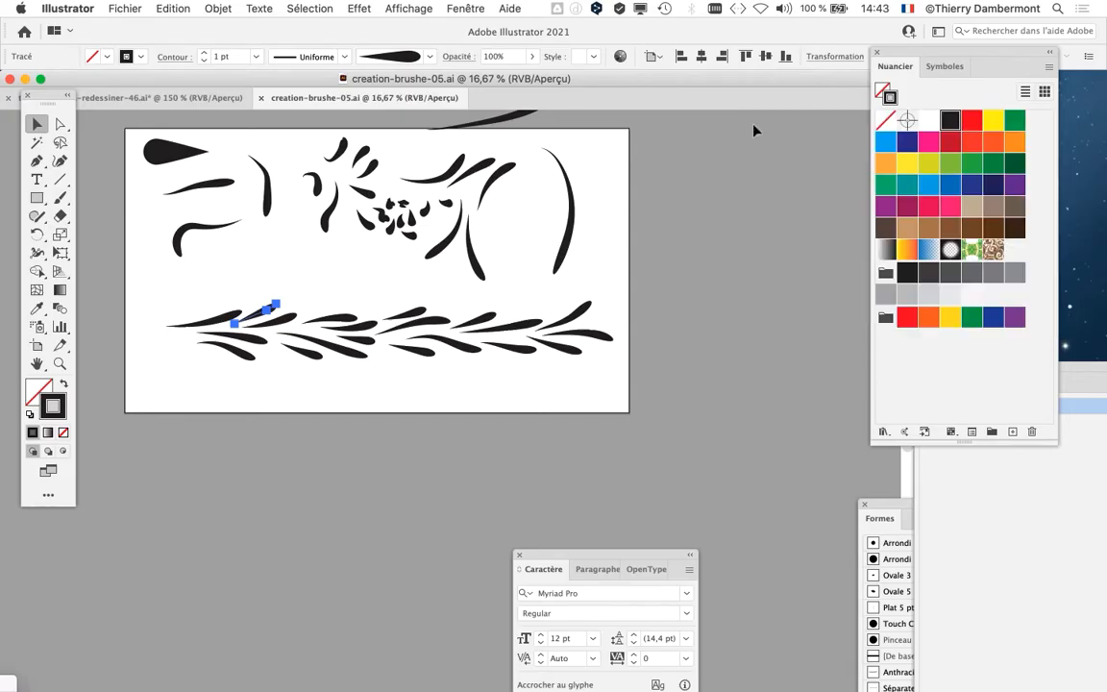
pyautogui.moveTo(891, 502)
pyautogui.mouseDown()
pyautogui.moveTo(837, 461)
pyautogui.moveTo(638, 63)
pyautogui.mouseUp()
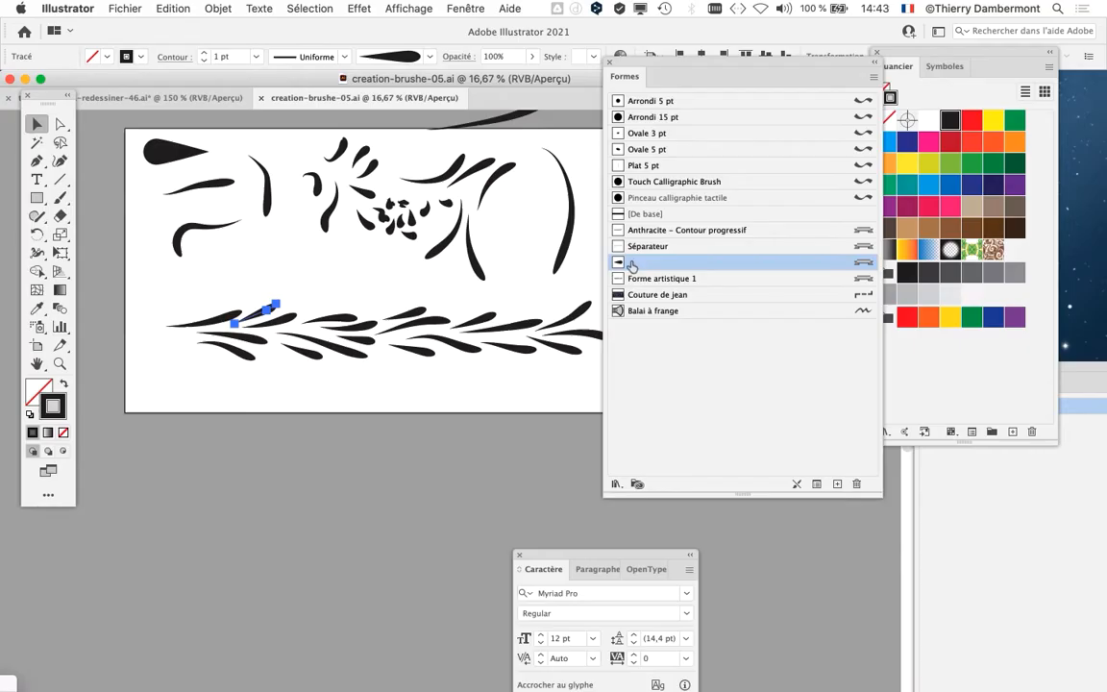
pyautogui.moveTo(640, 53)
pyautogui.mouseDown()
pyautogui.moveTo(787, 118)
pyautogui.moveTo(738, 180)
pyautogui.mouseUp()
pyautogui.click(320, 392)
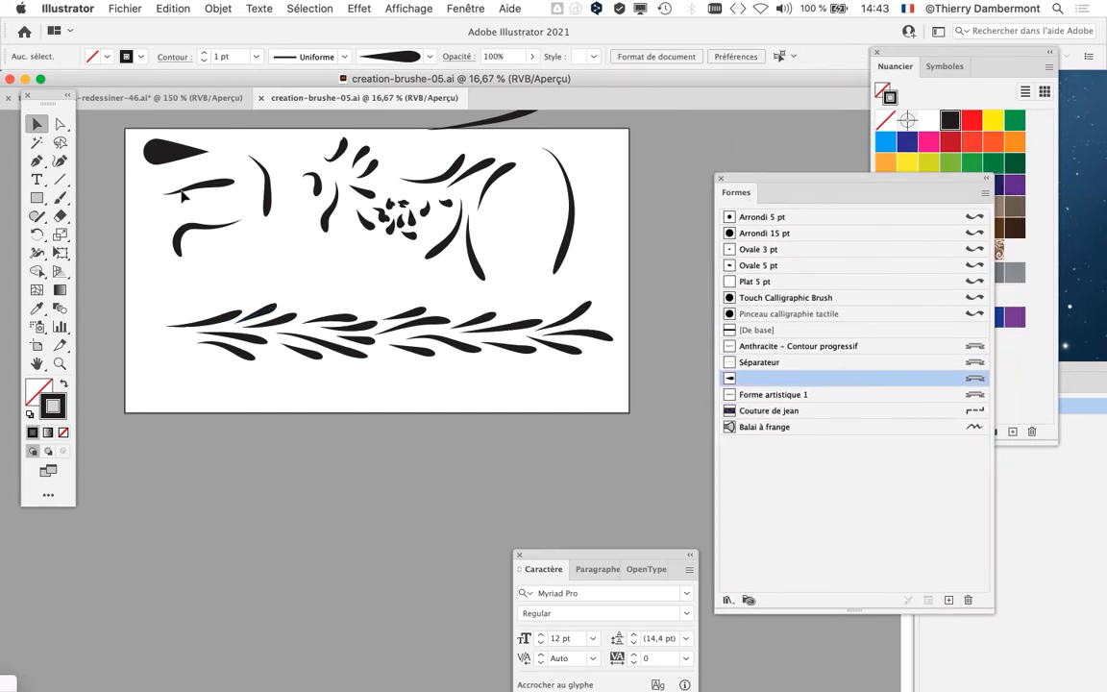
pyautogui.moveTo(538, 560); pyautogui.dragTo(252, 601)
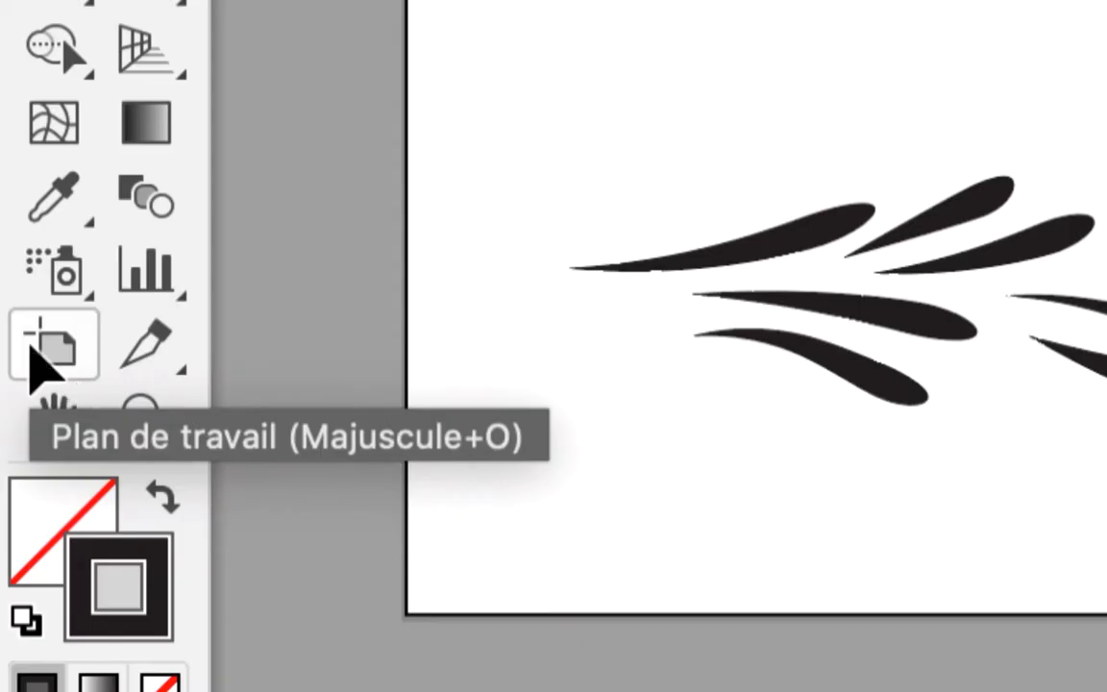
# - Enlarge the artboard to about 1069 × 875 mm around the strokes and leafy branch, and return to the Selection tool
pyautogui.click(32, 349)
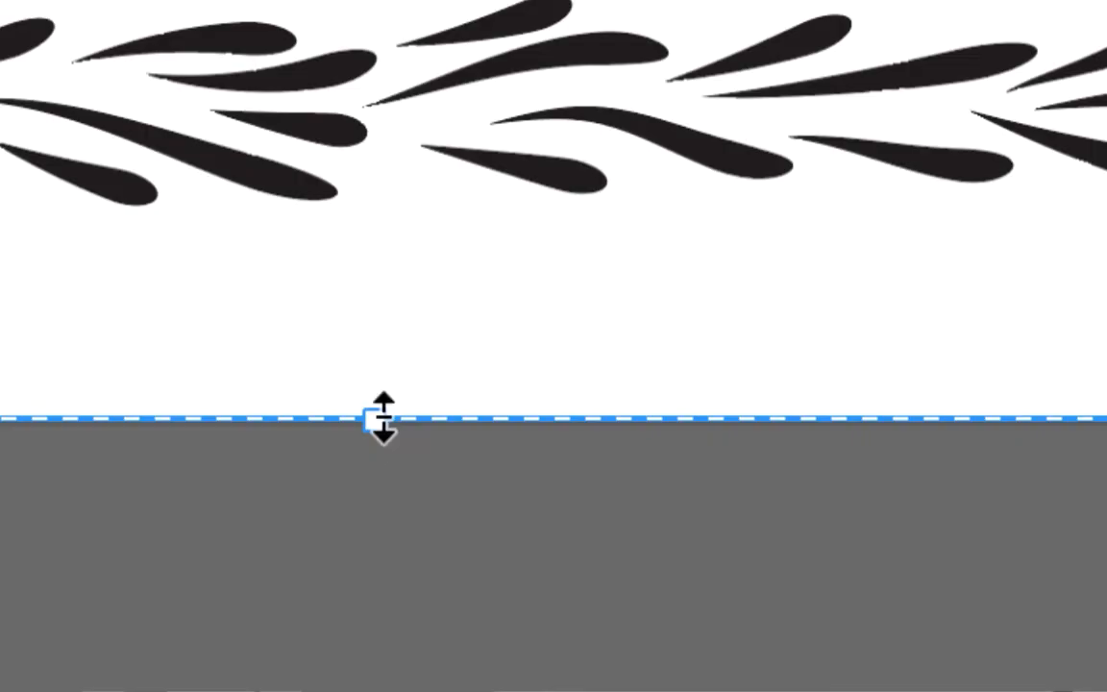
pyautogui.moveTo(383, 417); pyautogui.dragTo(376, 554)
pyautogui.moveTo(627, 554); pyautogui.dragTo(694, 559)
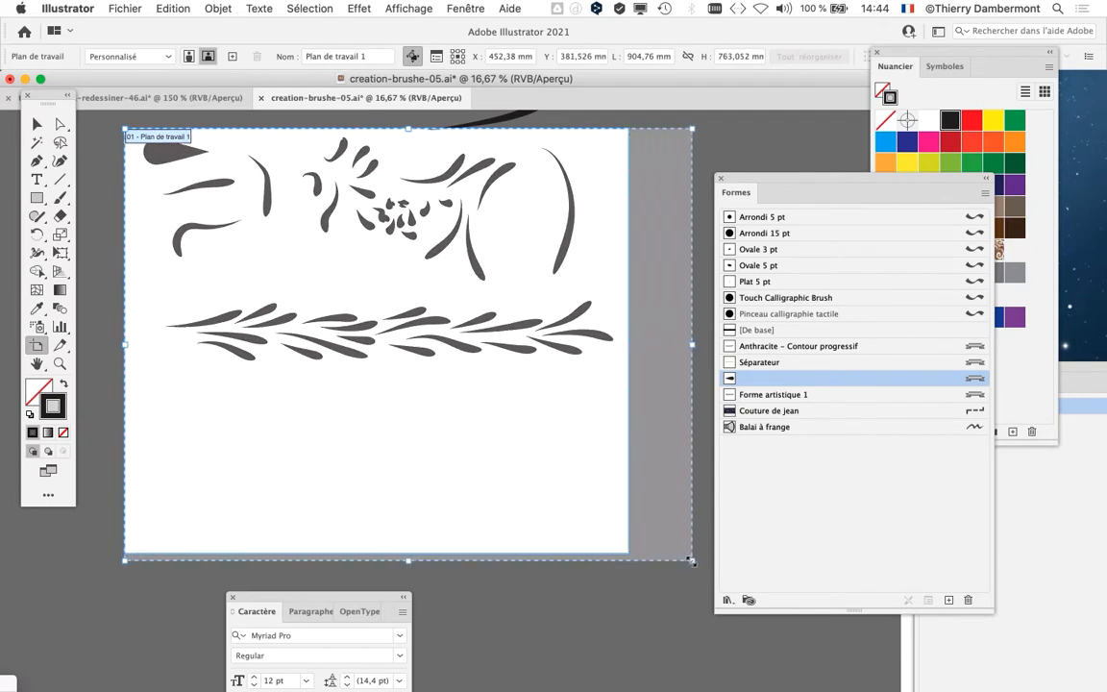
pyautogui.moveTo(745, 178); pyautogui.dragTo(795, 188)
pyautogui.moveTo(123, 562); pyautogui.dragTo(97, 545)
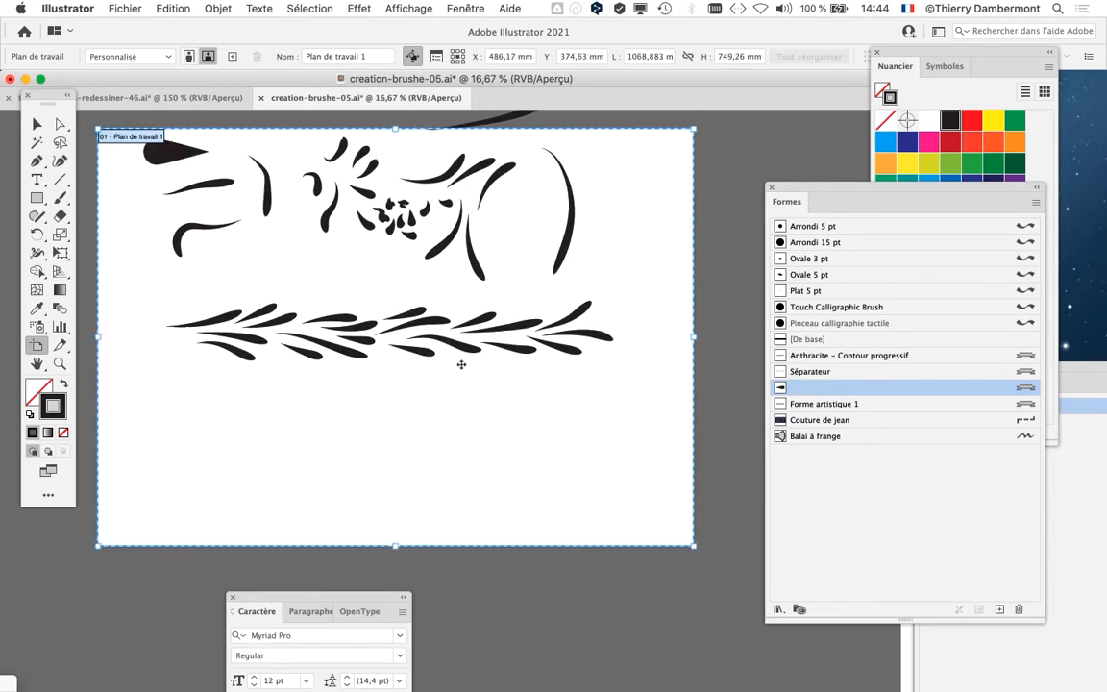
pyautogui.moveTo(461, 368); pyautogui.dragTo(457, 477)
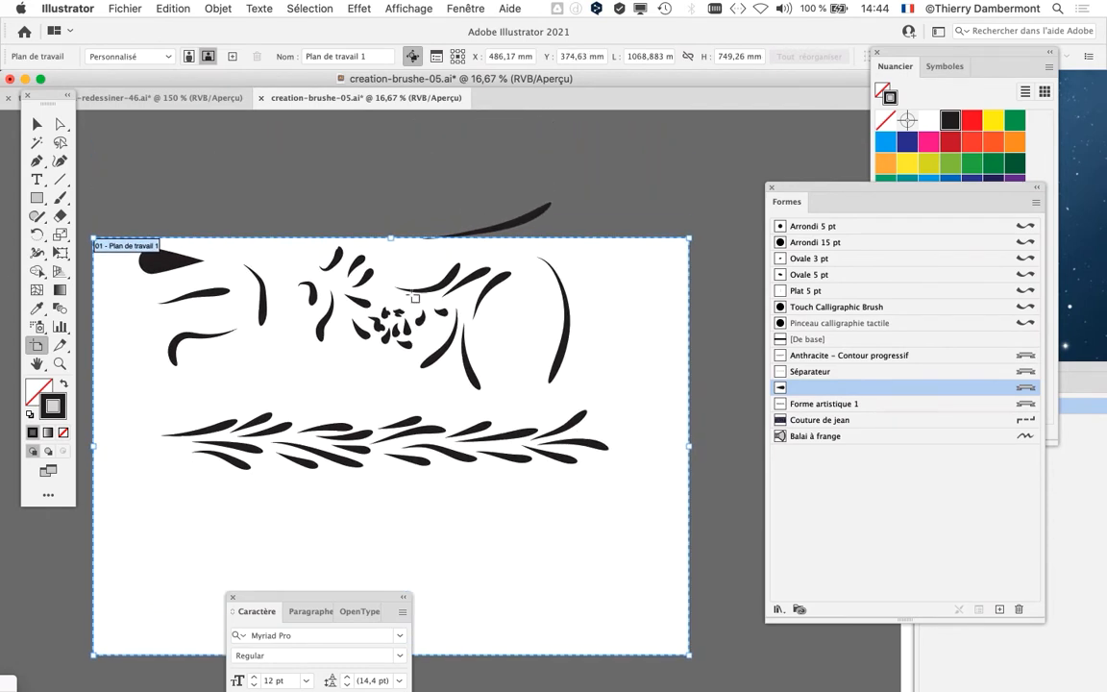
pyautogui.moveTo(392, 237); pyautogui.dragTo(391, 167)
pyautogui.moveTo(414, 374); pyautogui.dragTo(438, 228)
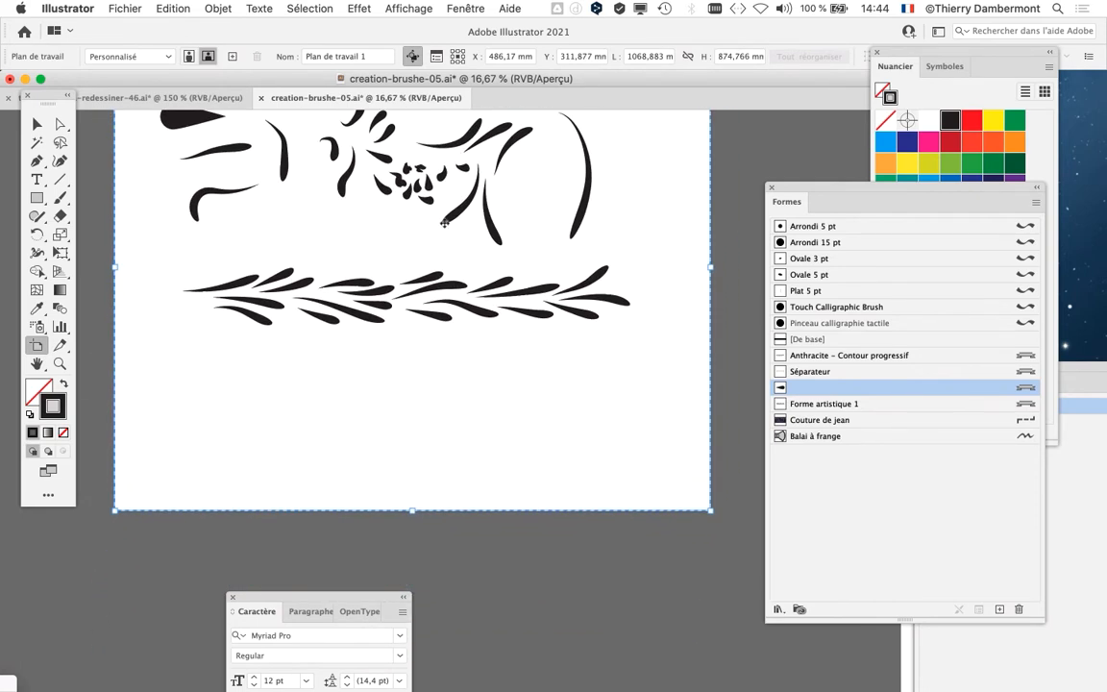
pyautogui.press('v')
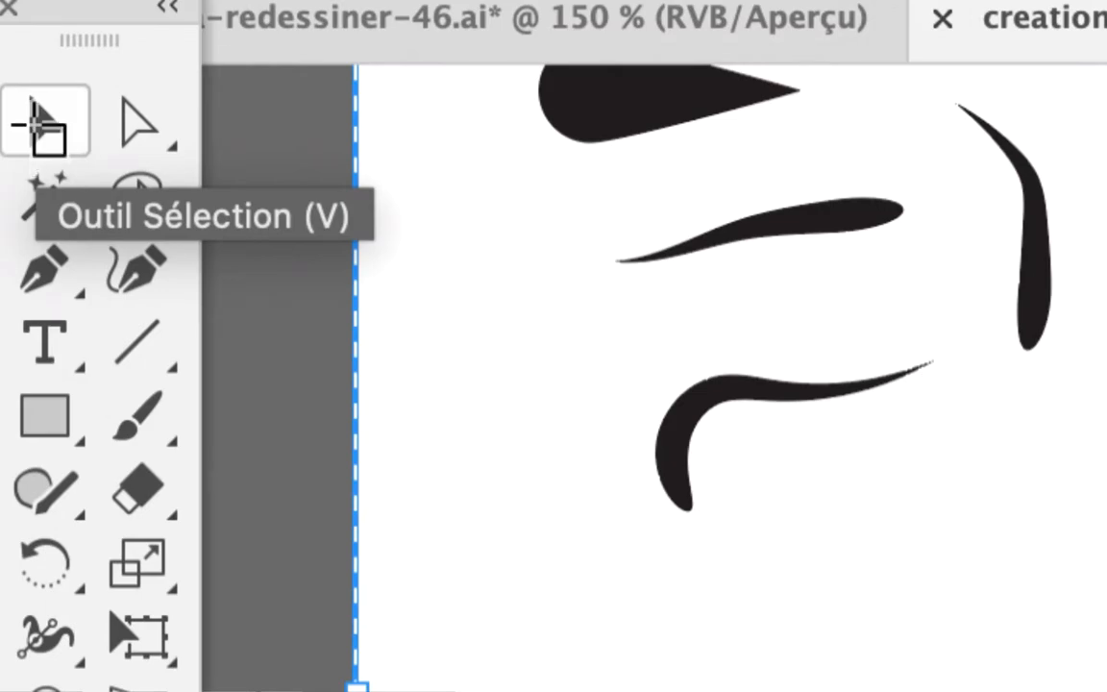
pyautogui.click(35, 123)
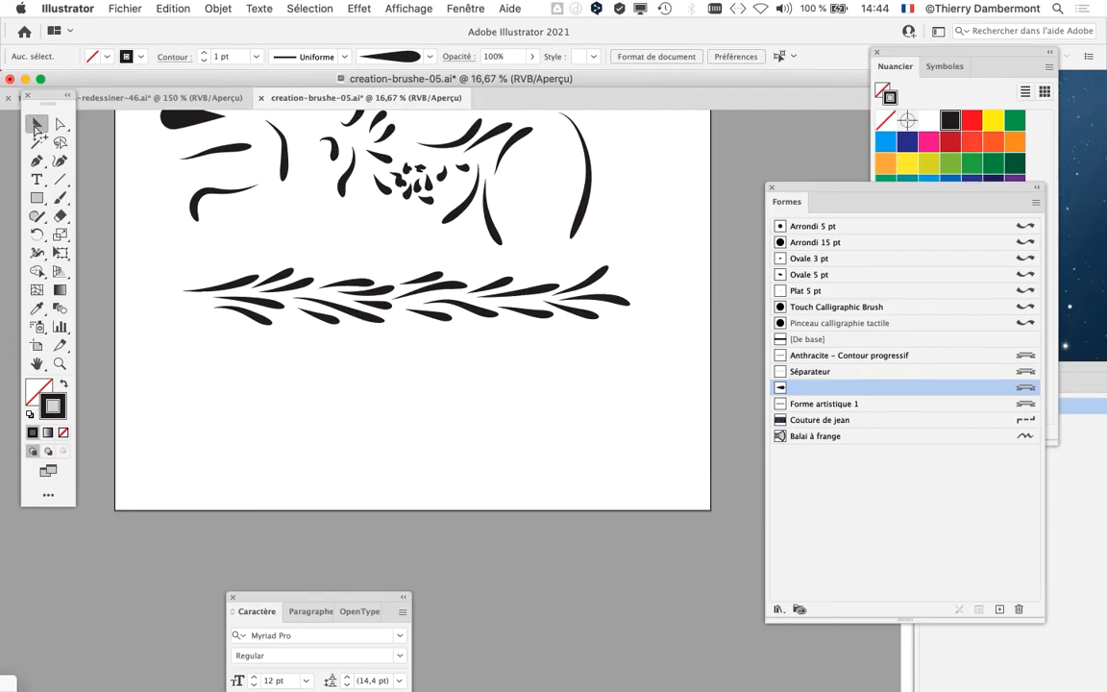
pyautogui.scroll(-1, 453, 412)
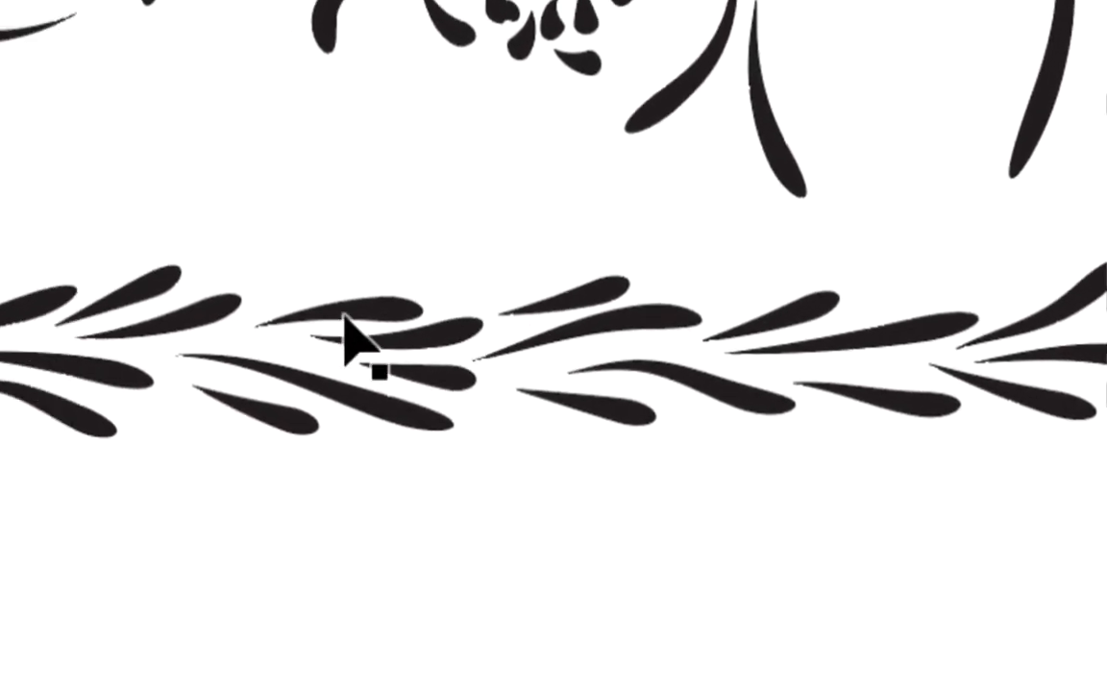
# - Duplicate the horizontal leafy branch directly below the original on the artboard and deselect the copy
pyautogui.moveTo(115, 266)
pyautogui.mouseDown()
pyautogui.moveTo(258, 327)
pyautogui.moveTo(538, 403)
pyautogui.mouseUp()
pyautogui.moveTo(313, 324)
pyautogui.mouseDown()
pyautogui.moveTo(442, 358)
pyautogui.moveTo(520, 344)
pyautogui.moveTo(519, 366)
pyautogui.mouseUp()
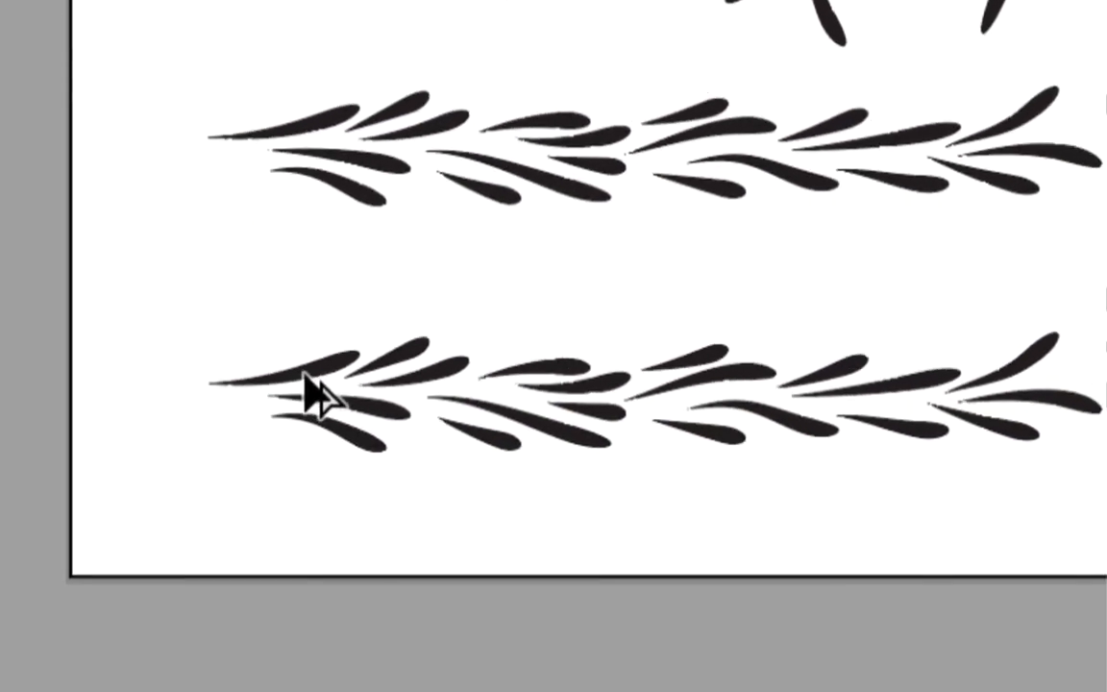
pyautogui.click(304, 375)
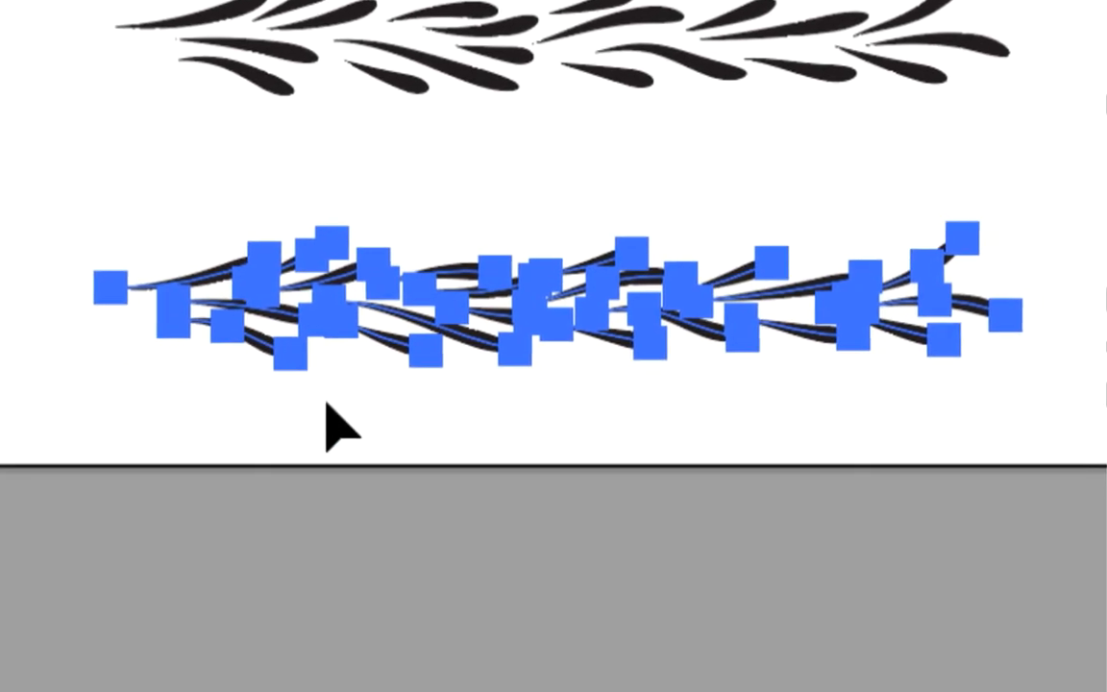
pyautogui.click(324, 424)
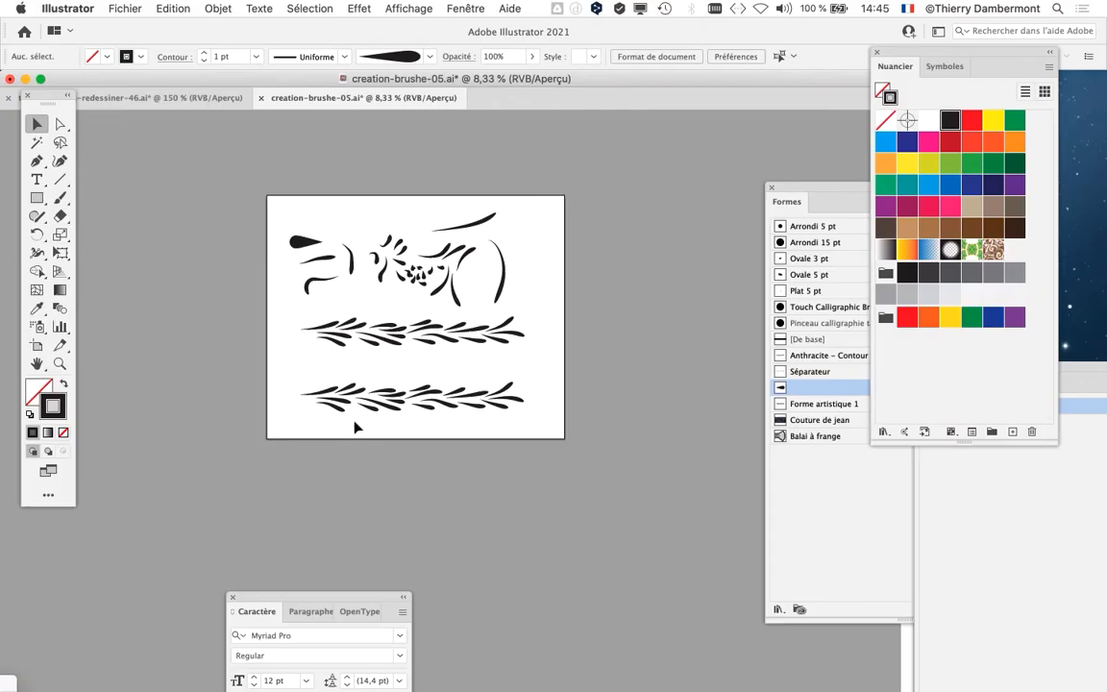
# - Select five separate leaves spread along the lower branch, from its left end to its right tip
pyautogui.scroll(1, 419, 437)
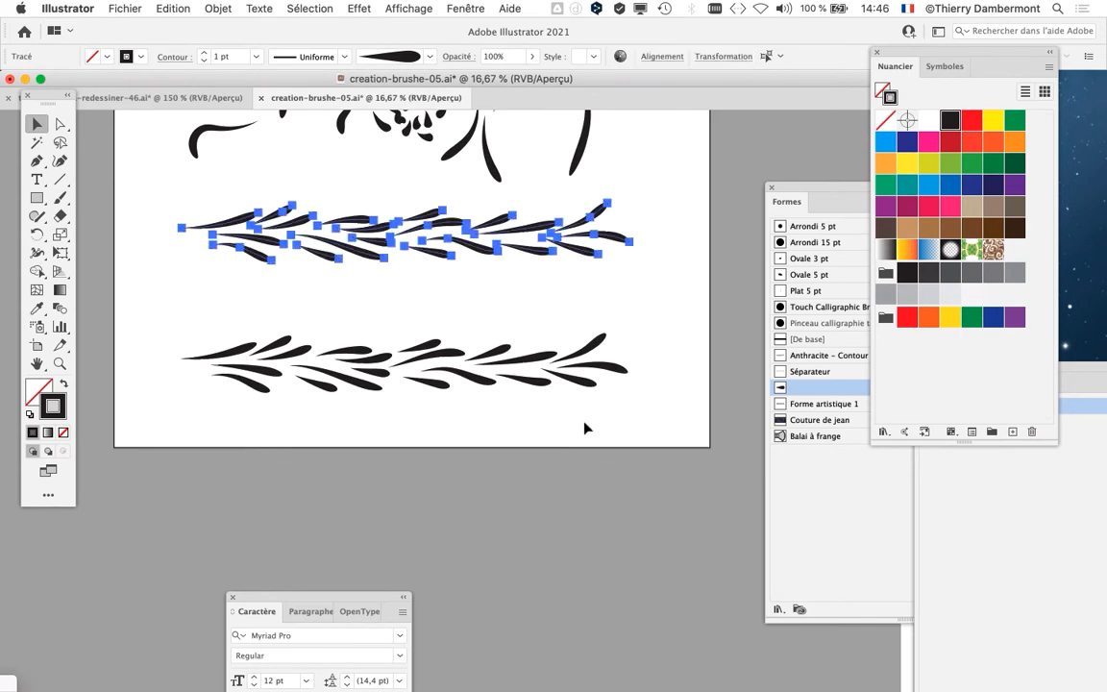
pyautogui.scroll(3, 578, 420)
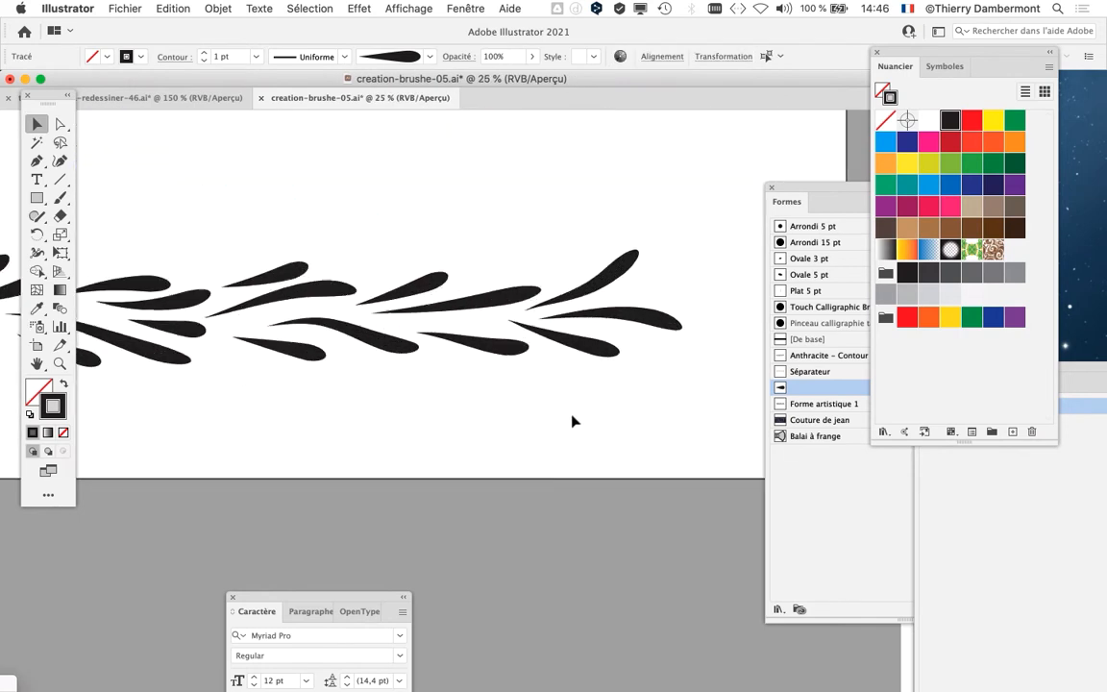
pyautogui.click(457, 246)
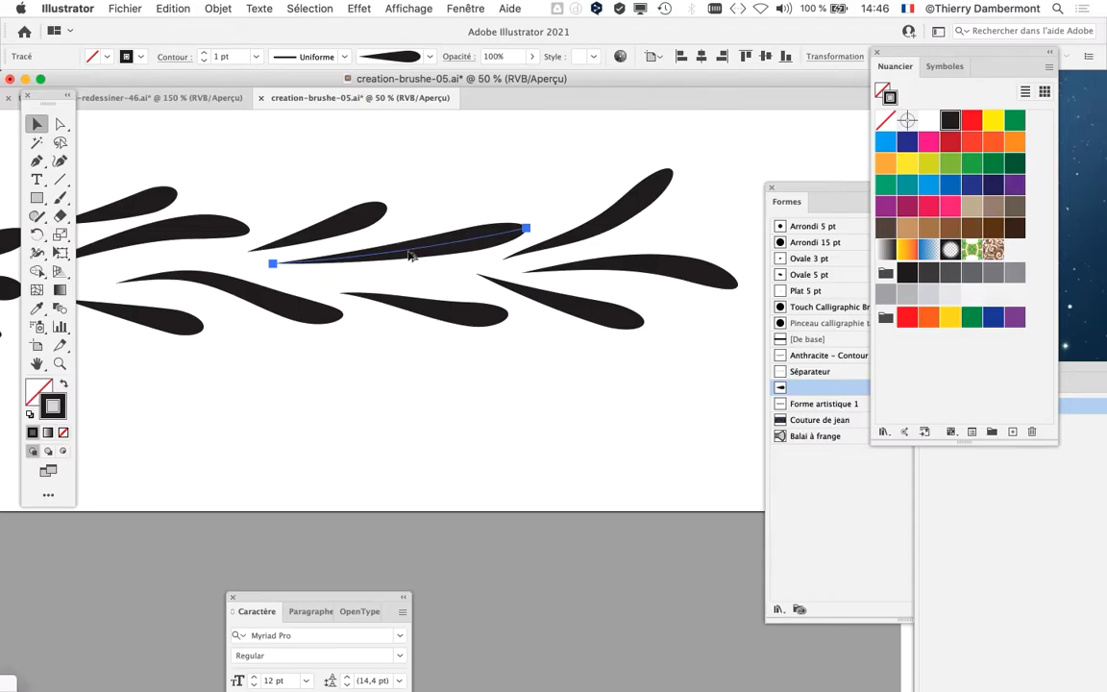
pyautogui.press('super+minus')
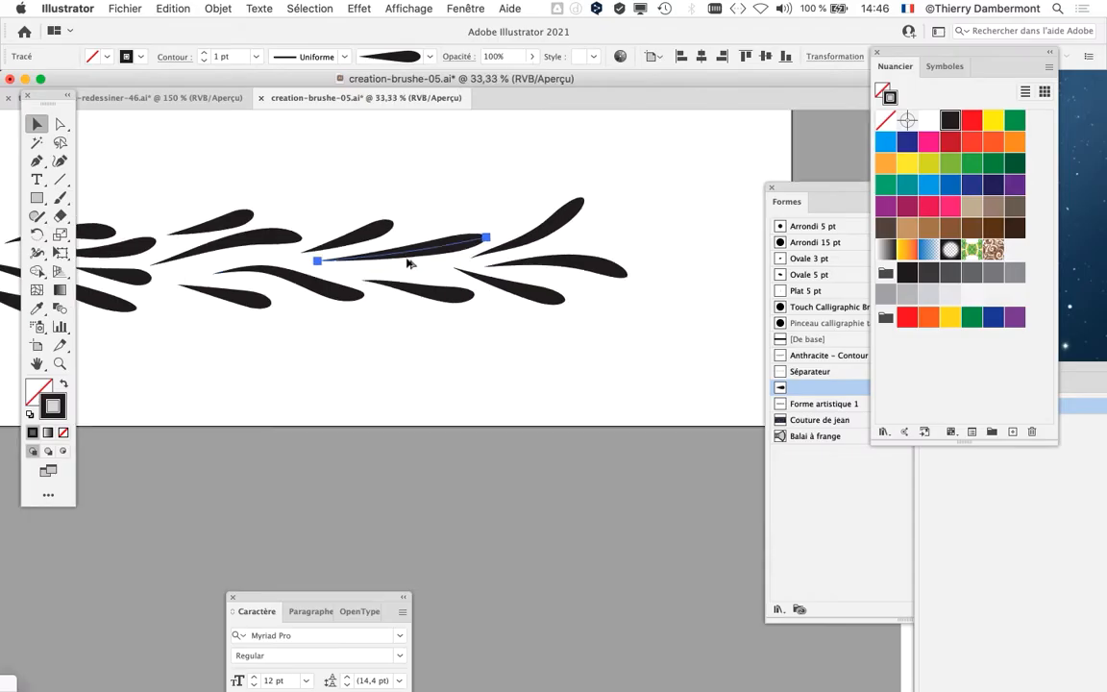
pyautogui.moveTo(437, 441); pyautogui.dragTo(551, 457)
pyautogui.moveTo(450, 297); pyautogui.dragTo(636, 305)
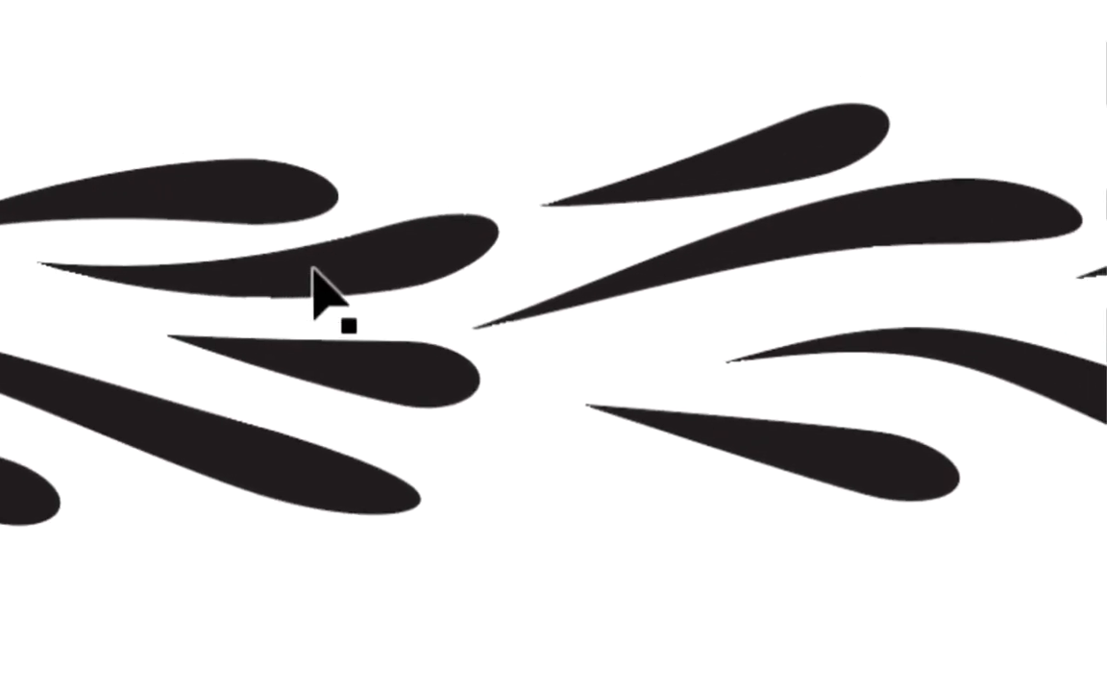
pyautogui.click(476, 132)
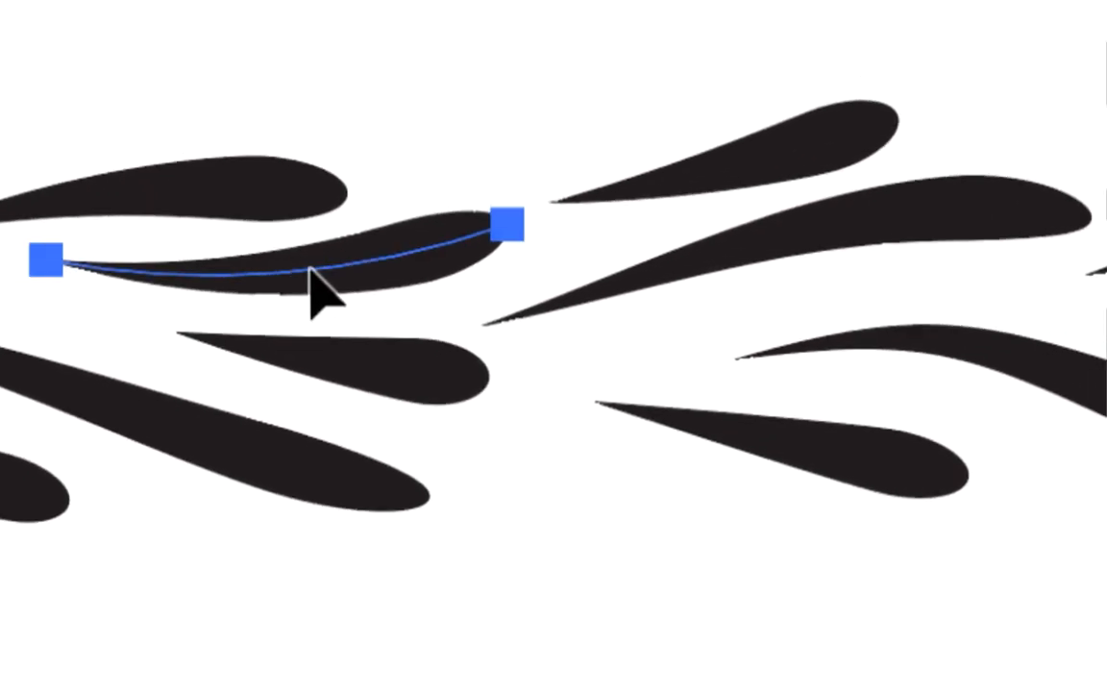
pyautogui.keyDown('shift'); pyautogui.click(271, 296); pyautogui.keyUp('shift')
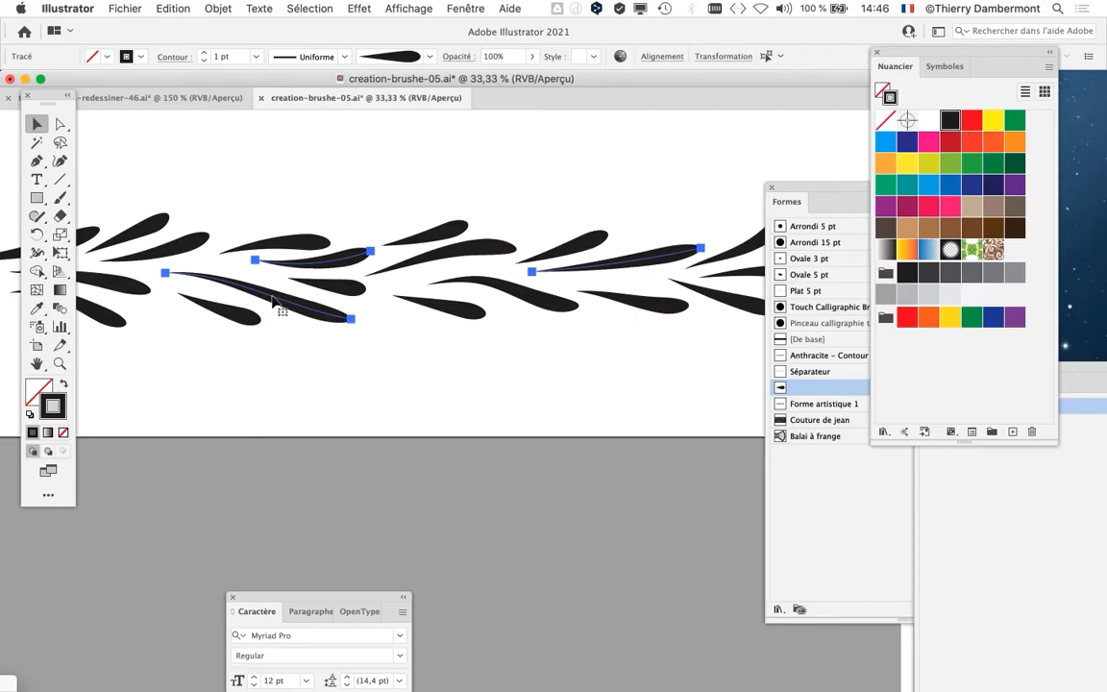
pyautogui.scroll(-1, 296, 306)
pyautogui.moveTo(247, 302); pyautogui.dragTo(425, 286)
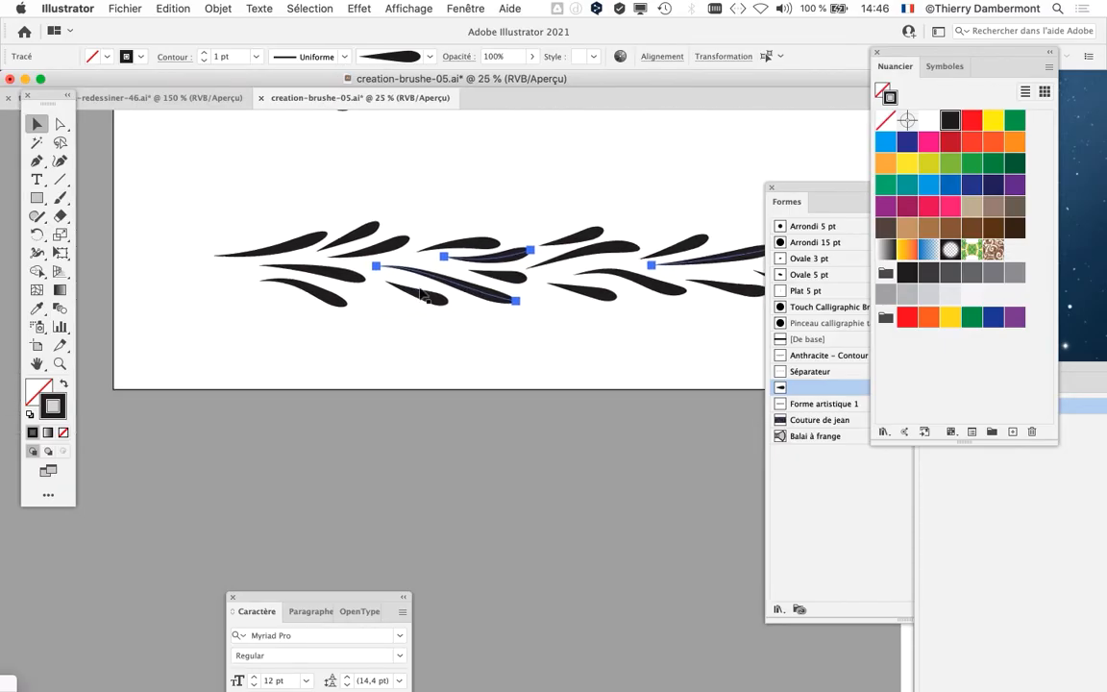
pyautogui.keyDown('shift'); pyautogui.click(328, 278); pyautogui.keyUp('shift')
pyautogui.moveTo(514, 326); pyautogui.dragTo(368, 298)
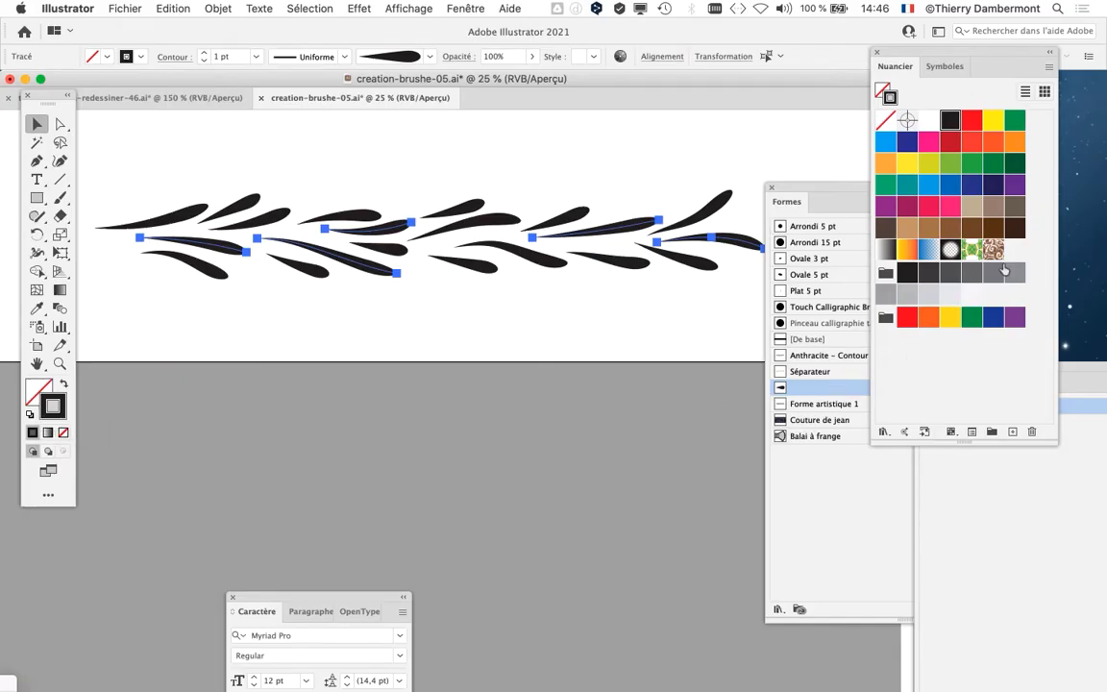
# - Widen the Swatches panel and apply a mid-gray swatch to the strokes of the five selected leaves
pyautogui.moveTo(890, 52); pyautogui.dragTo(897, 65)
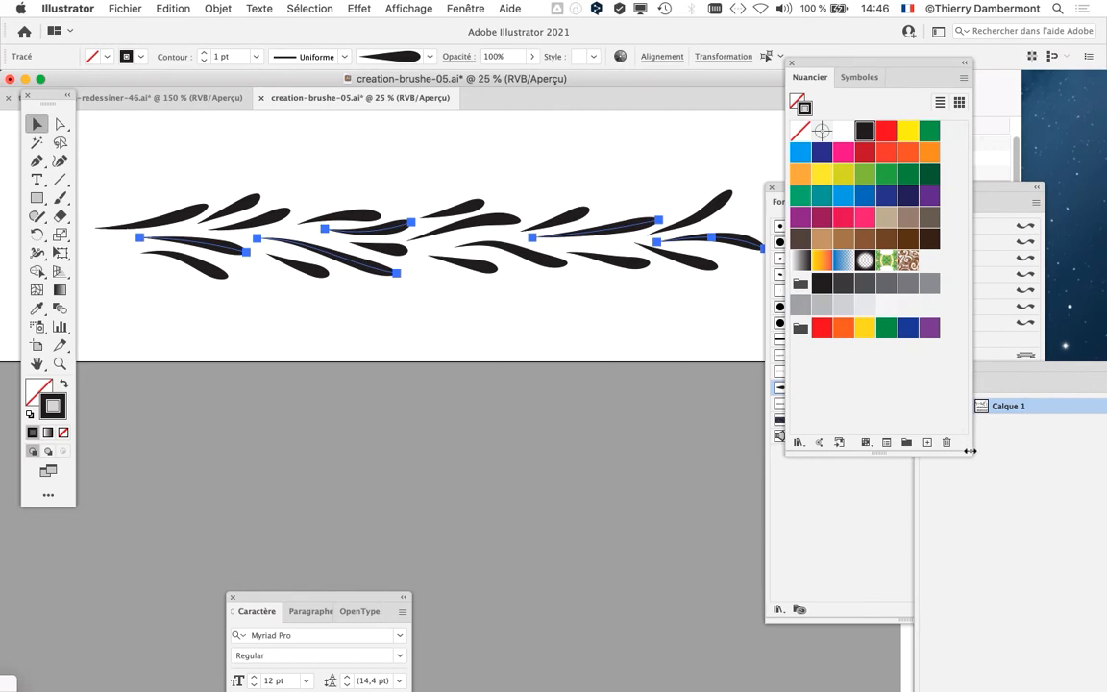
pyautogui.moveTo(969, 450); pyautogui.dragTo(1100, 367)
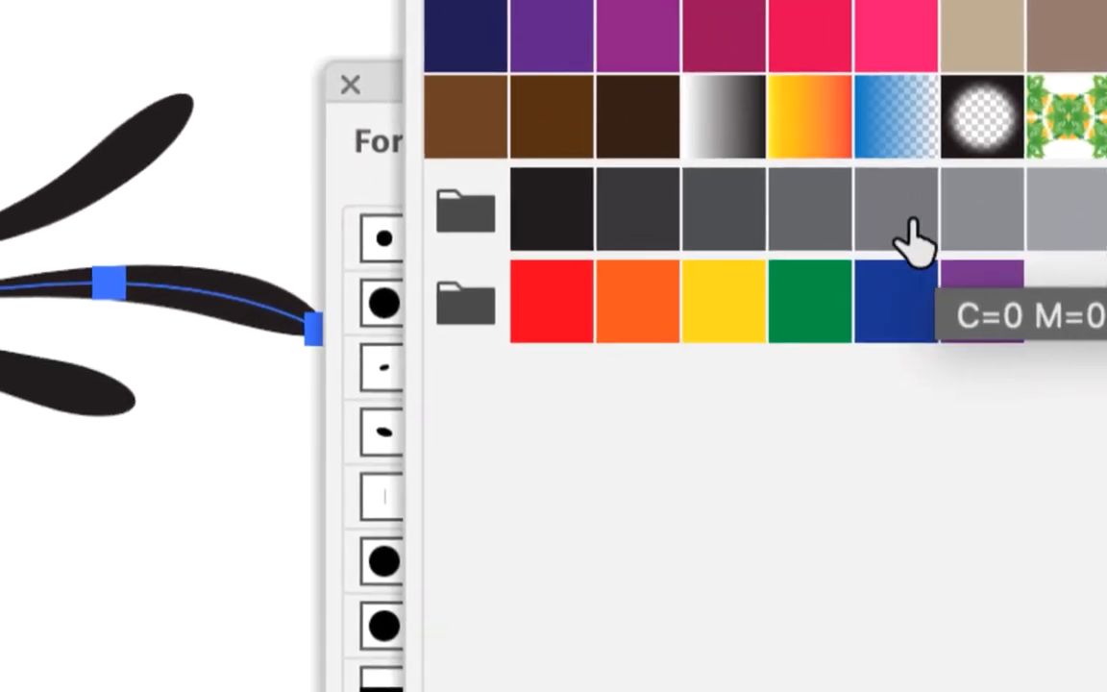
pyautogui.click(963, 239)
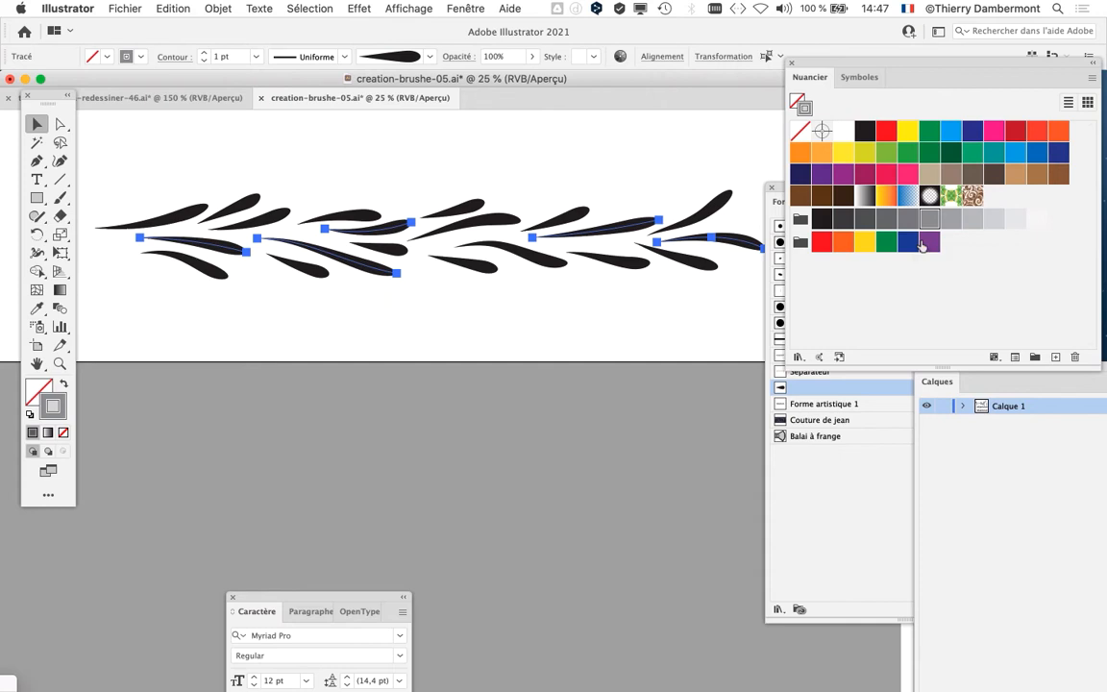
# - Rearrange the Swatches and Brushes panels so they sit clear of the lower branch
pyautogui.moveTo(835, 70); pyautogui.dragTo(927, 68)
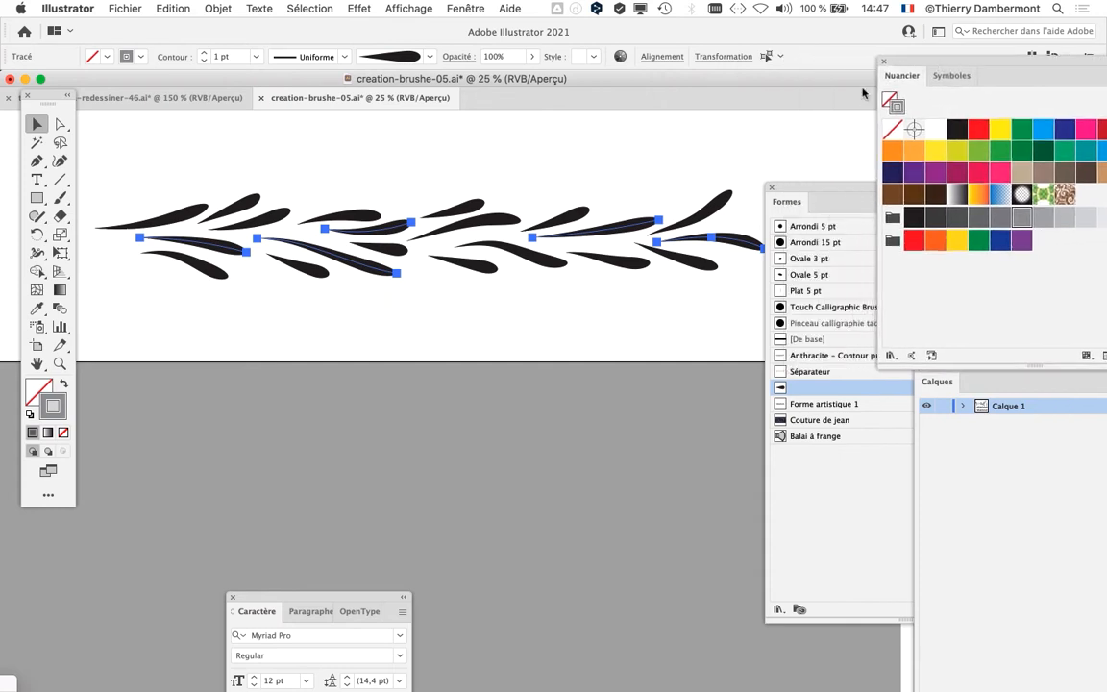
pyautogui.moveTo(570, 225); pyautogui.dragTo(558, 175)
pyautogui.moveTo(787, 187)
pyautogui.mouseDown()
pyautogui.moveTo(770, 268)
pyautogui.moveTo(534, 293)
pyautogui.mouseUp()
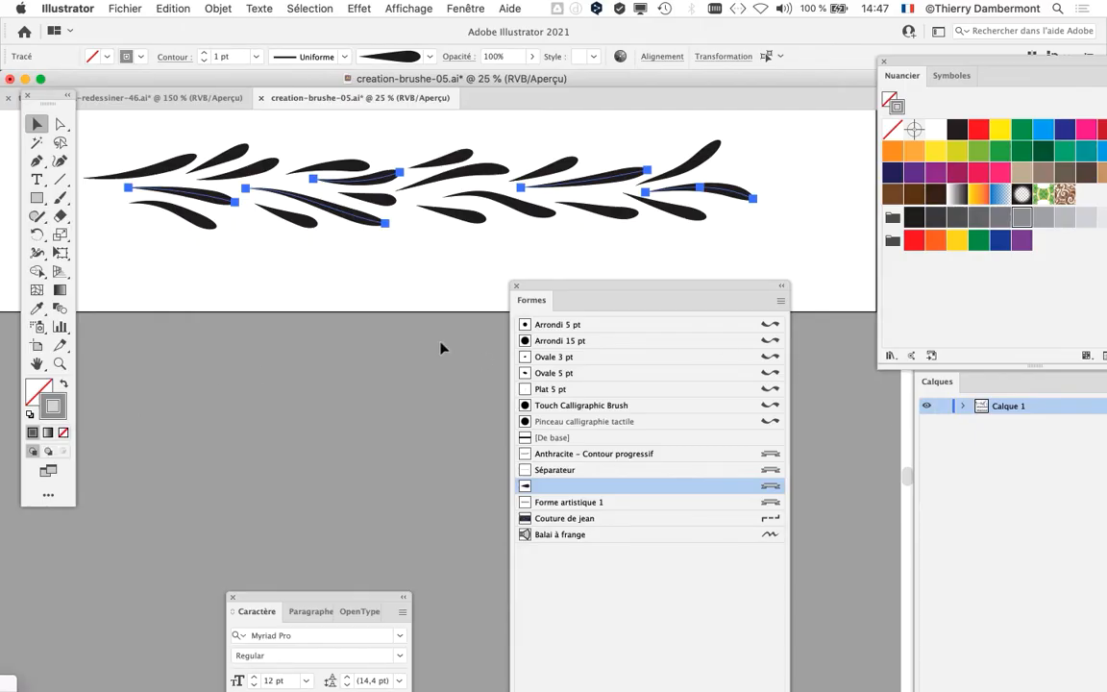
pyautogui.scroll(-1, 440, 332)
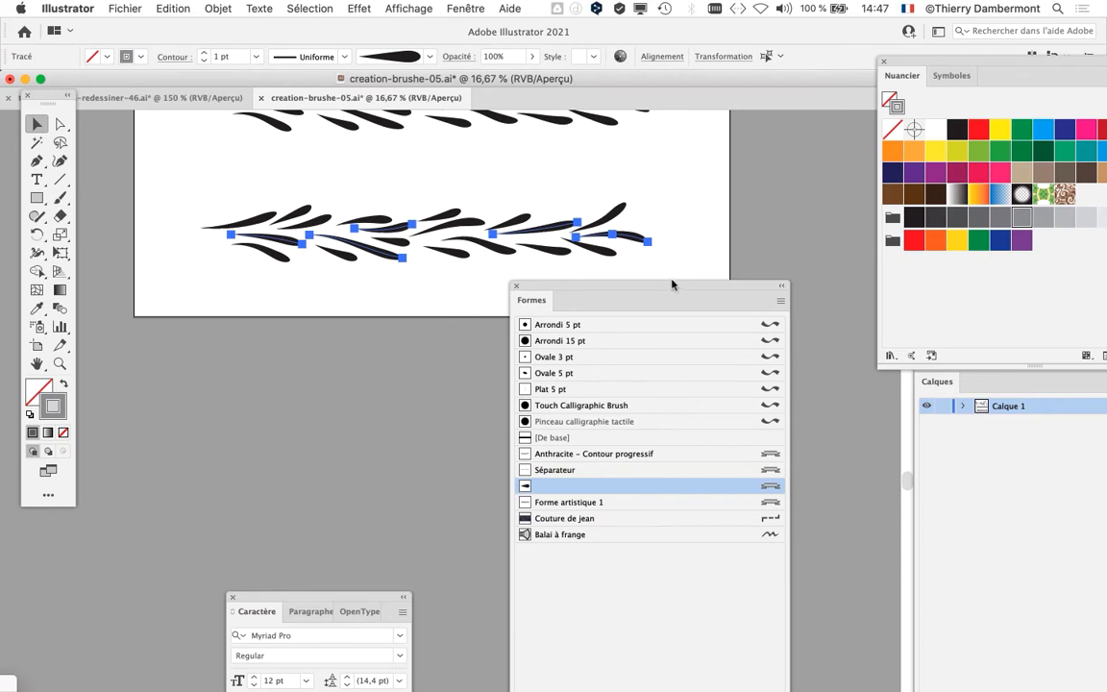
pyautogui.moveTo(671, 284); pyautogui.dragTo(475, 332)
pyautogui.scroll(1, 360, 262)
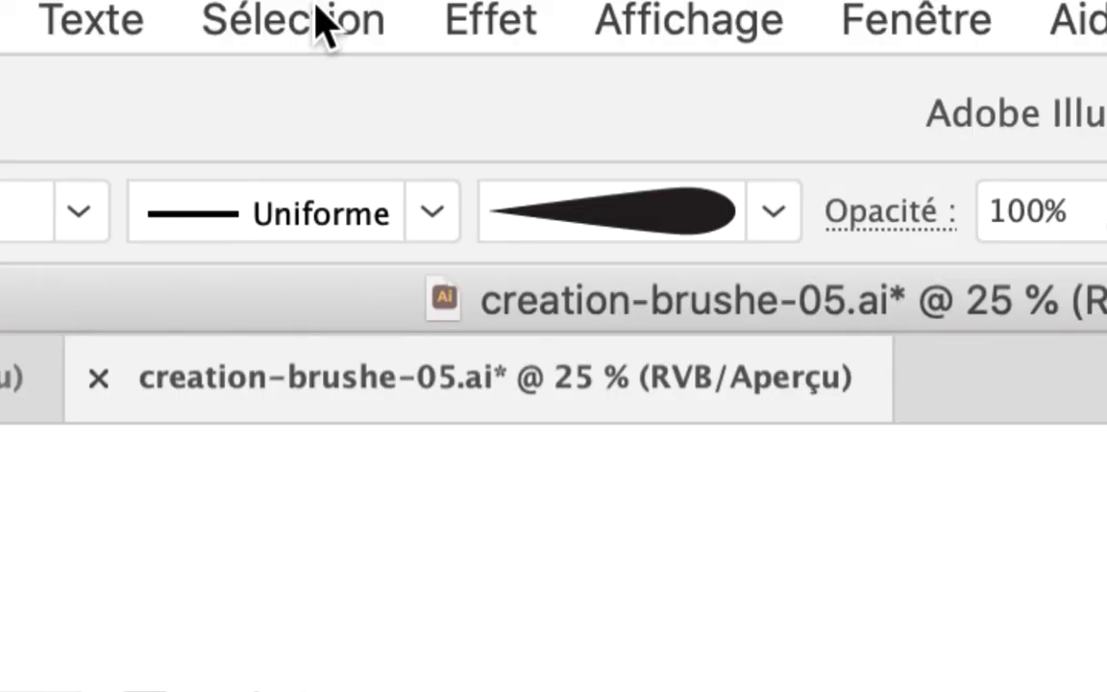
# - Save the current leaf selection as "Sélection 1 sur les gouttes de la brushe" and check it among the saved selections
pyautogui.click(324, 23)
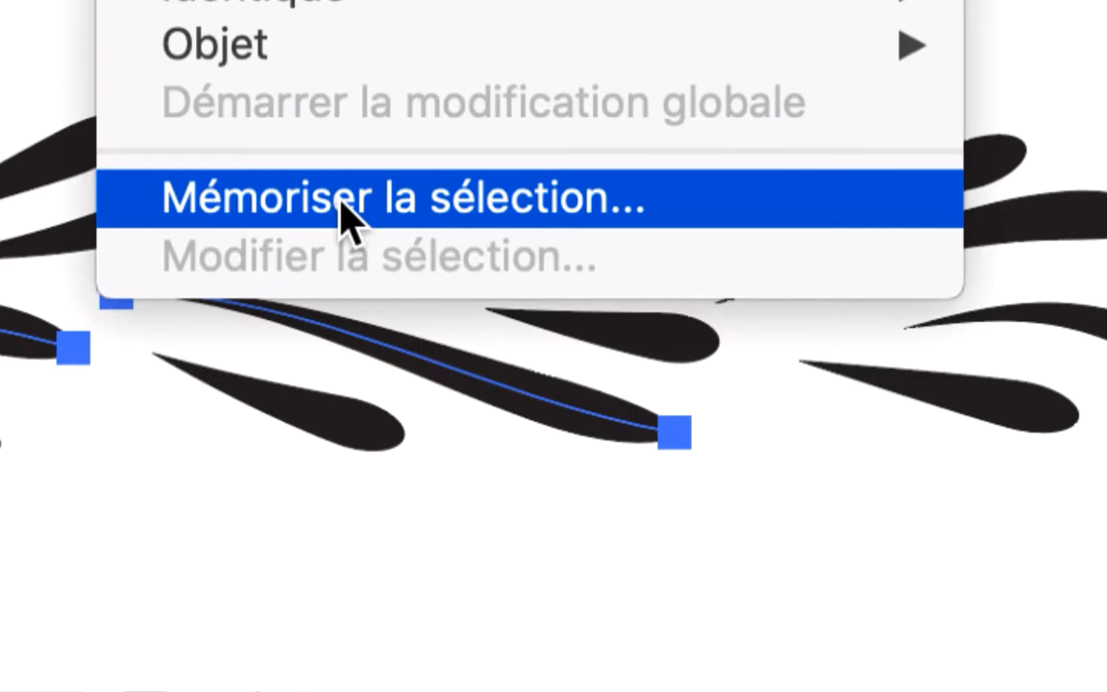
pyautogui.click(341, 202)
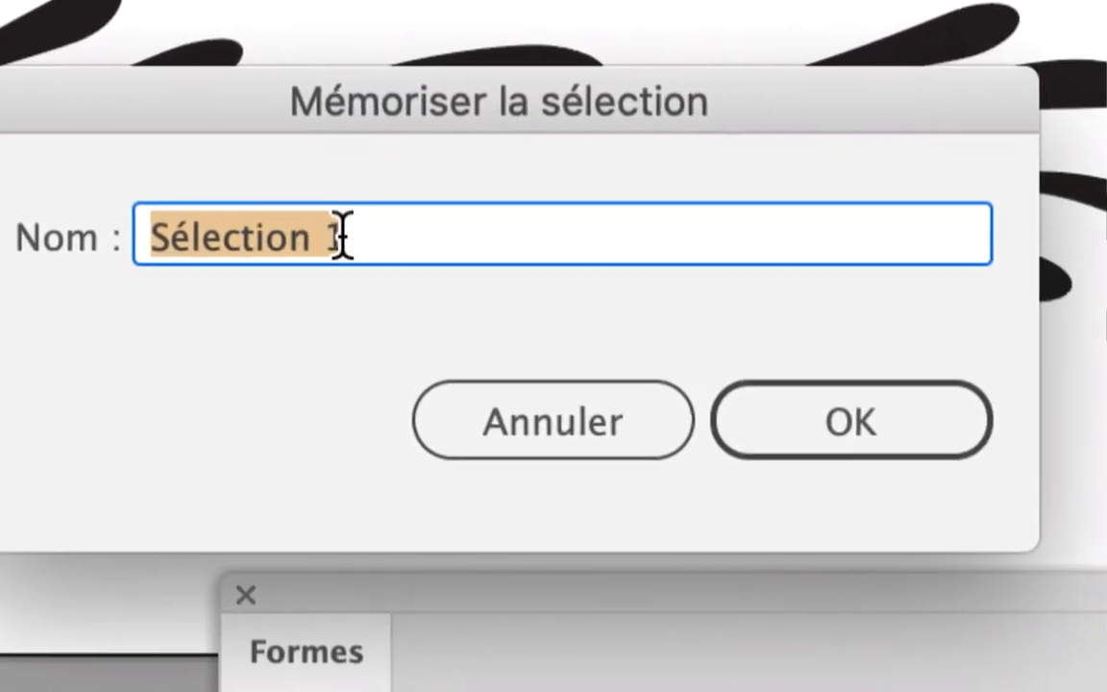
pyautogui.click(351, 370)
pyautogui.write('sur les ')
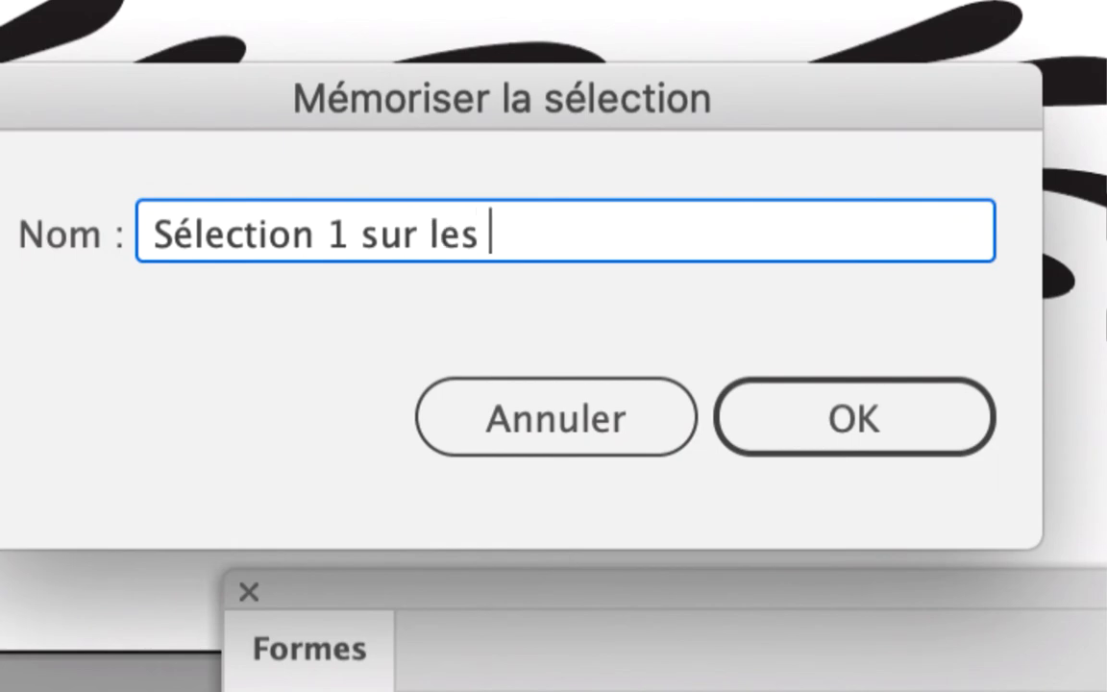
pyautogui.write('gouttes de la ')
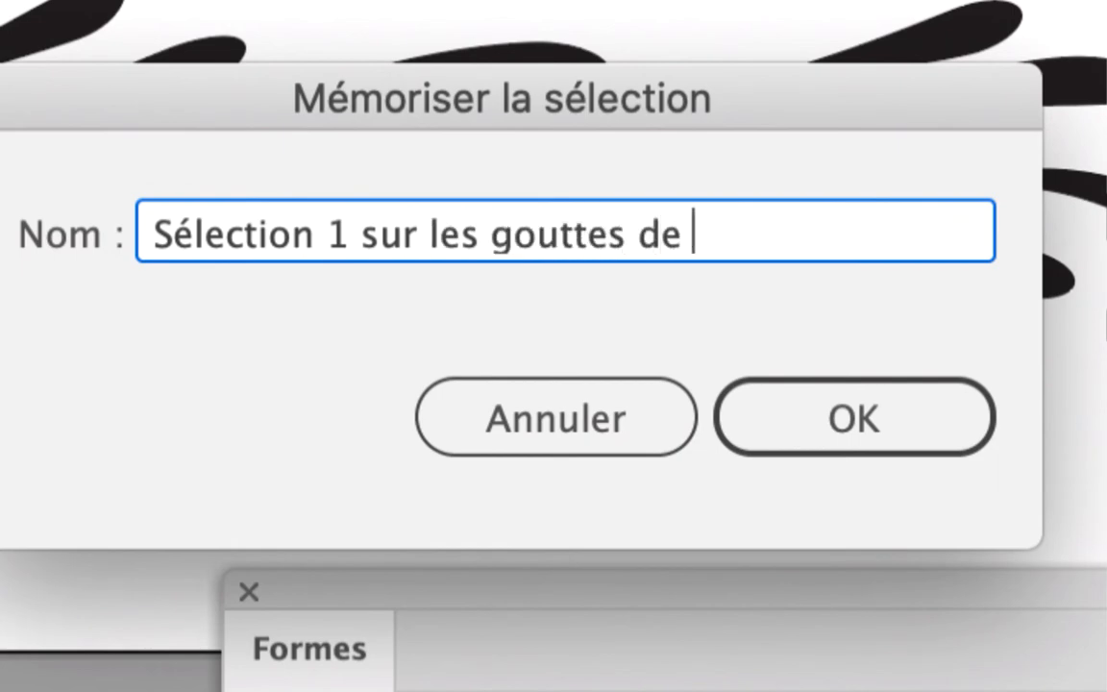
pyautogui.write('brushe')
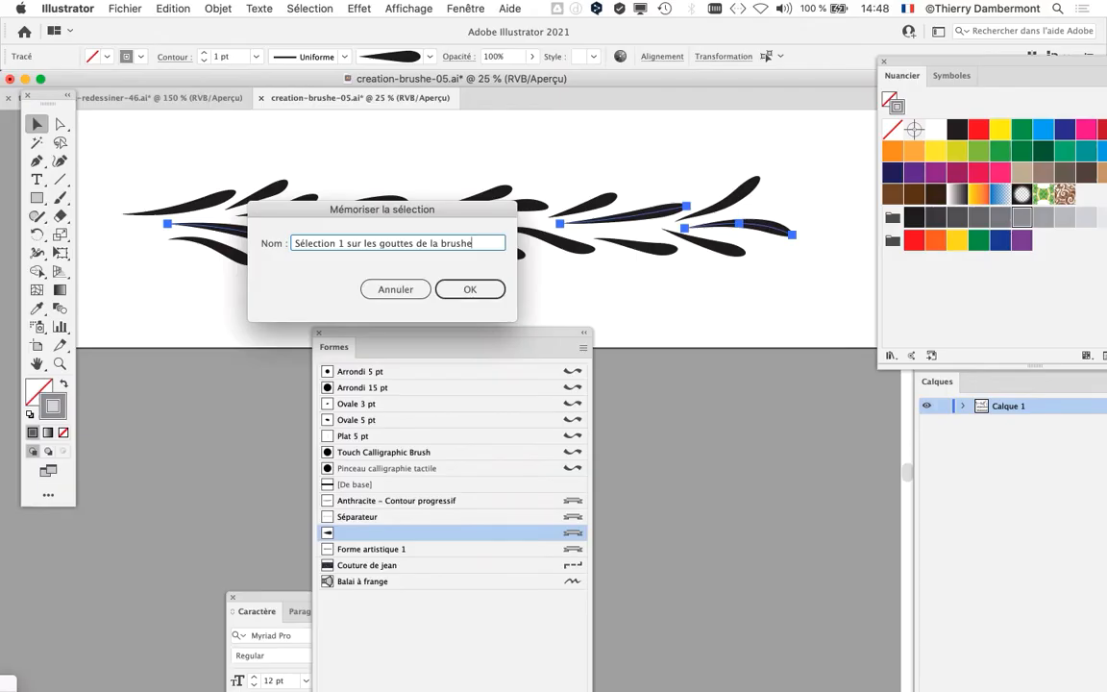
pyautogui.press('Return')
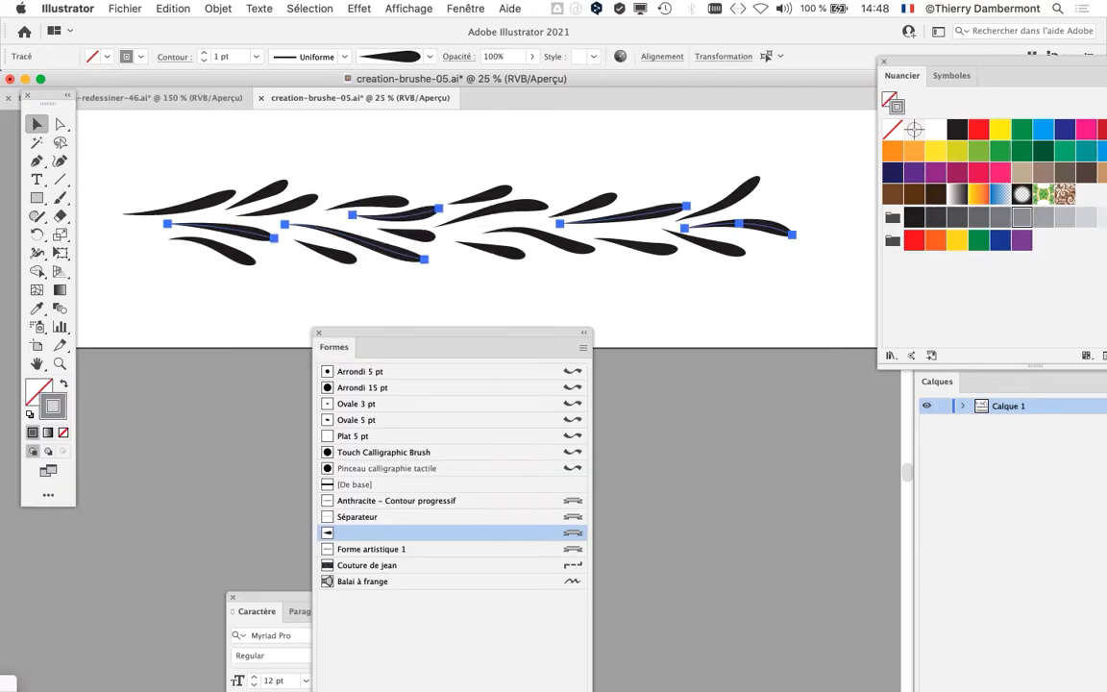
pyautogui.click(307, 7)
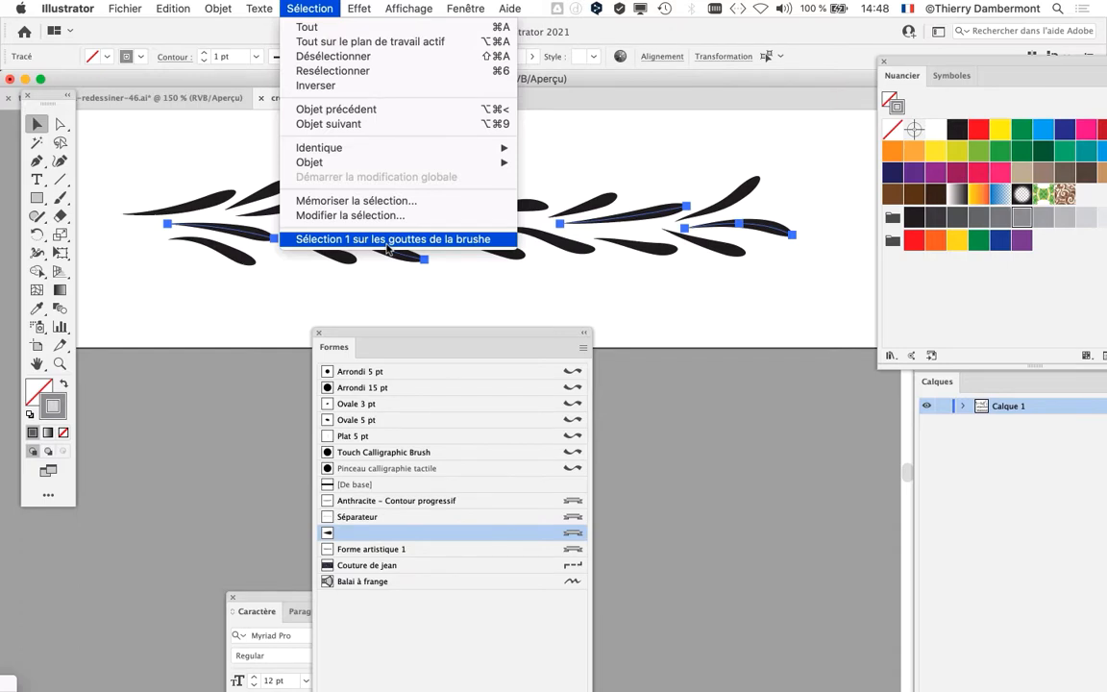
pyautogui.click(716, 296)
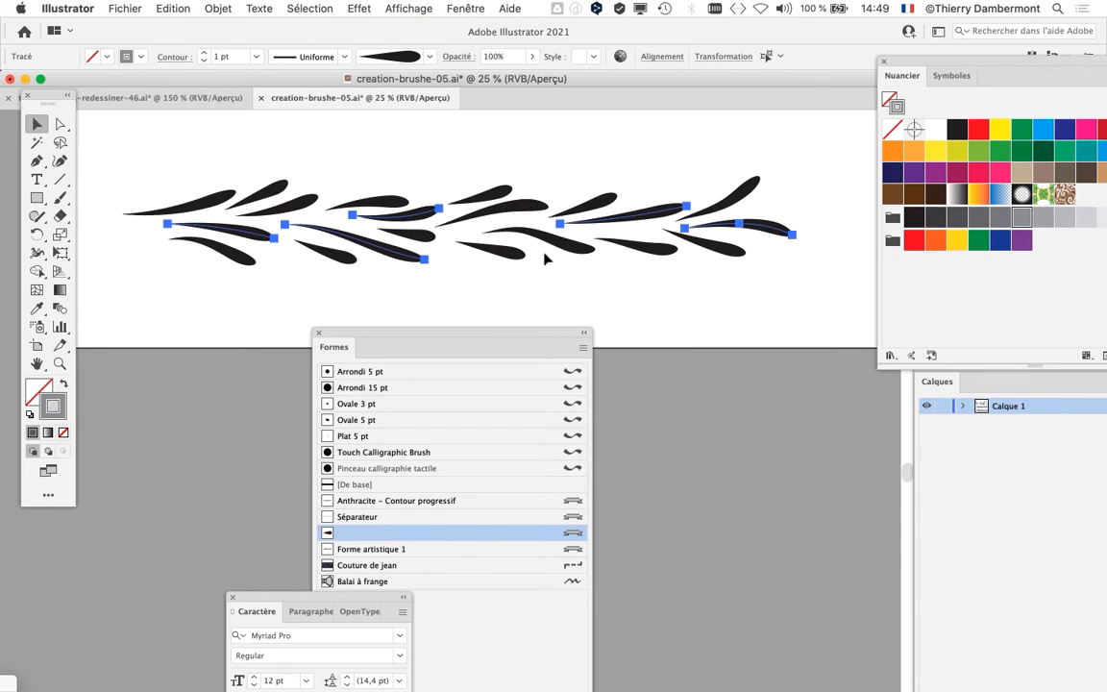
# - Reposition the Brushes panel below the branch and deselect the five leaves
pyautogui.moveTo(478, 338)
pyautogui.mouseDown()
pyautogui.moveTo(636, 314)
pyautogui.moveTo(533, 309)
pyautogui.moveTo(619, 316)
pyautogui.mouseUp()
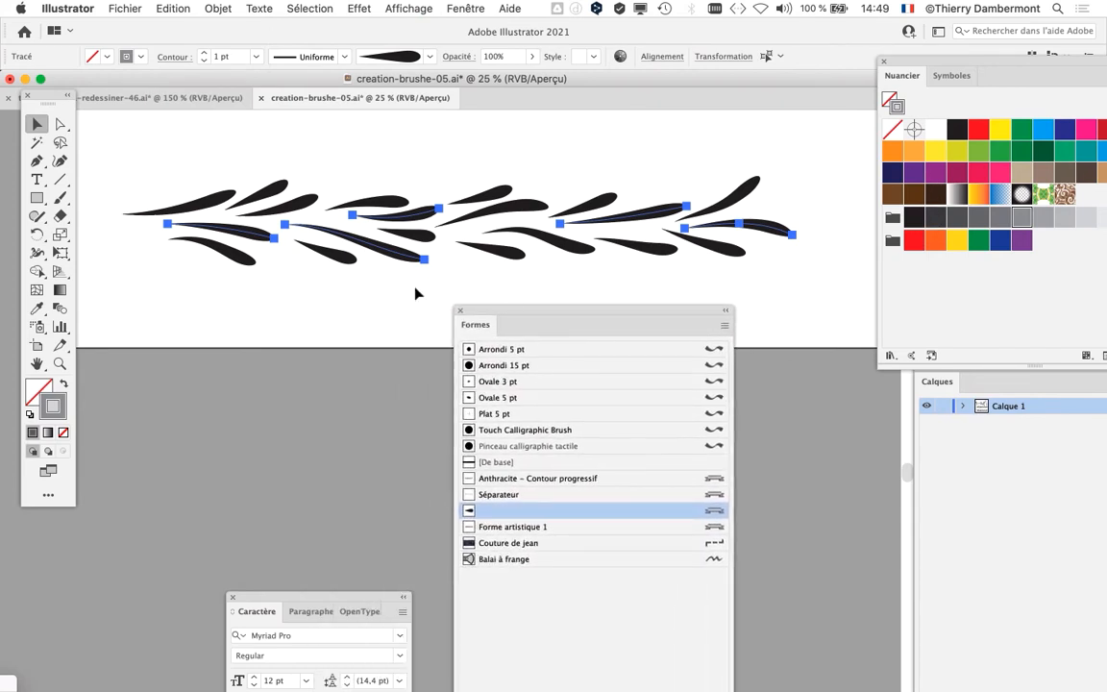
pyautogui.moveTo(485, 313); pyautogui.dragTo(636, 134)
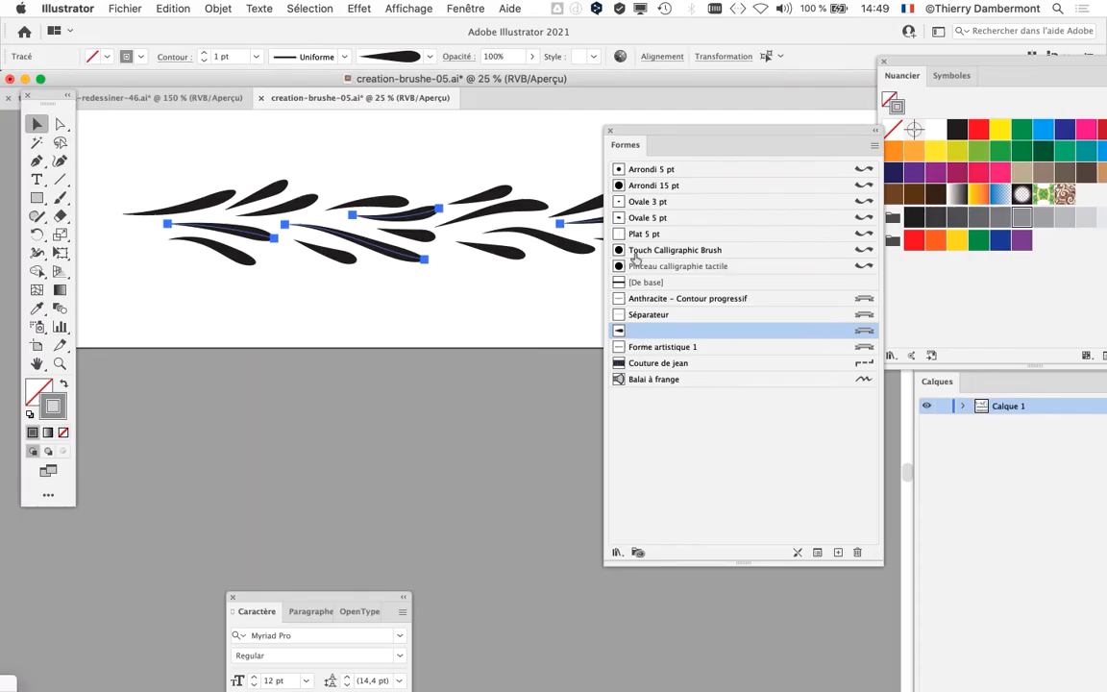
pyautogui.moveTo(643, 133); pyautogui.dragTo(617, 320)
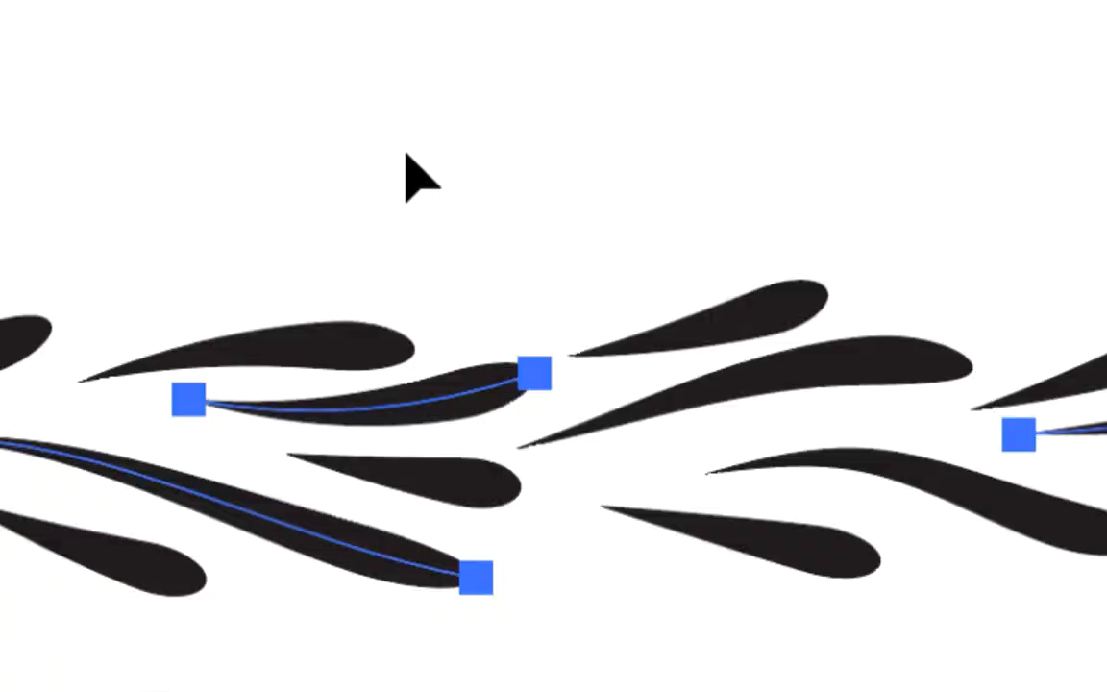
pyautogui.click(415, 178)
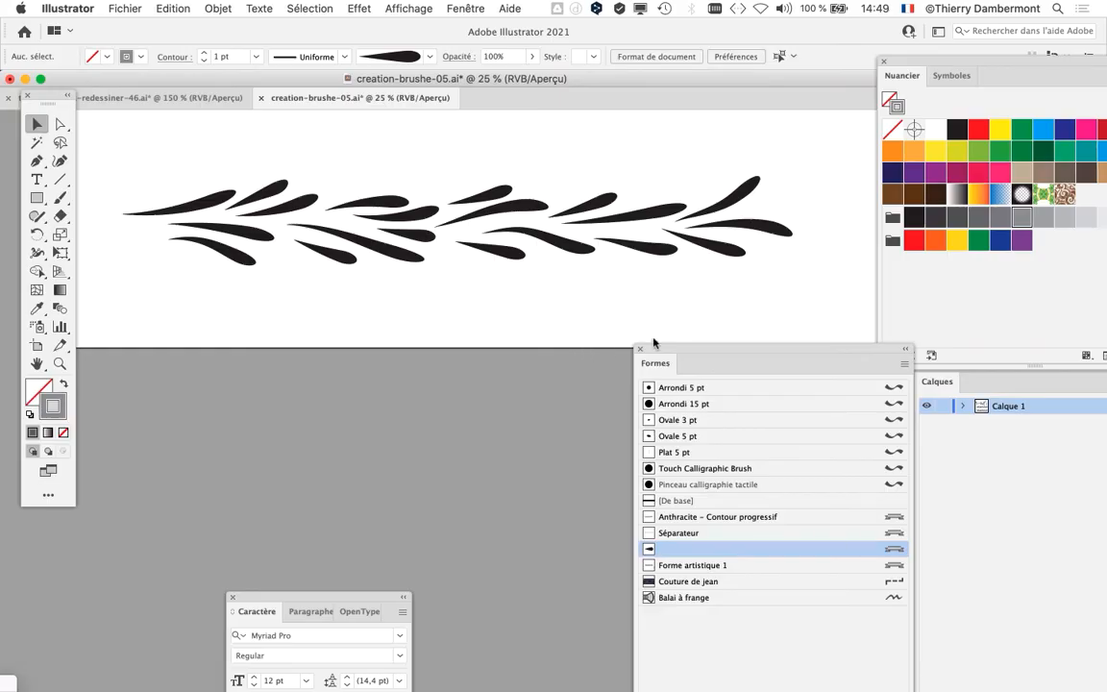
# - Set the unnamed teardrop art brush's colorization mode to Teintes and apply the change to the existing strokes
pyautogui.moveTo(666, 363); pyautogui.dragTo(665, 115)
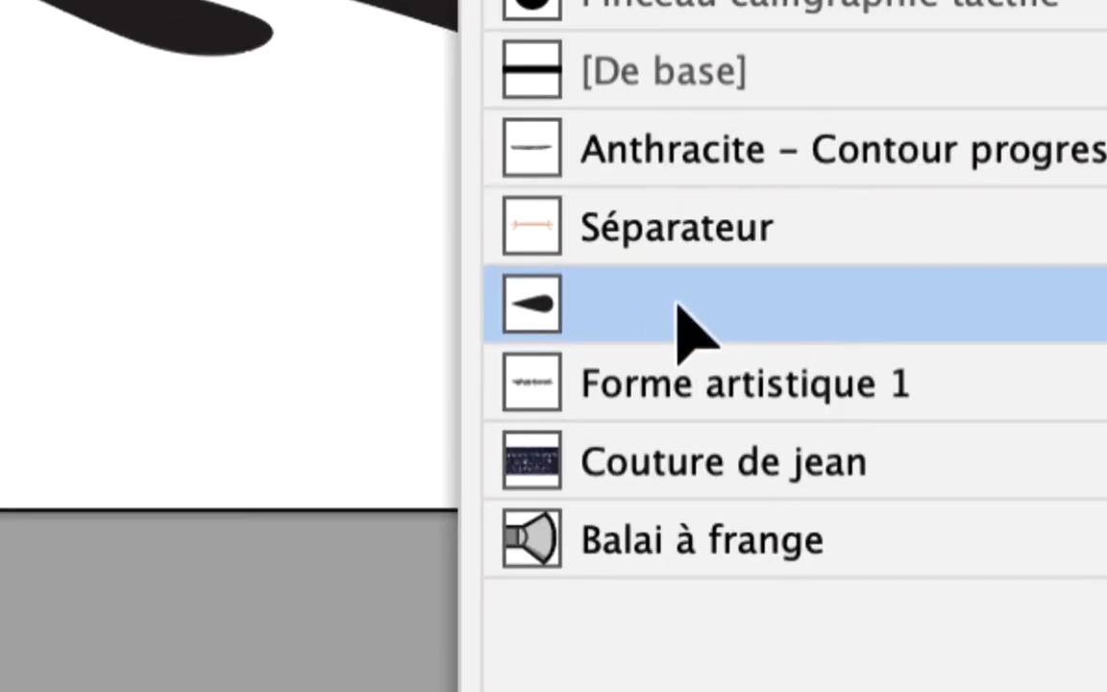
pyautogui.doubleClick(675, 323)
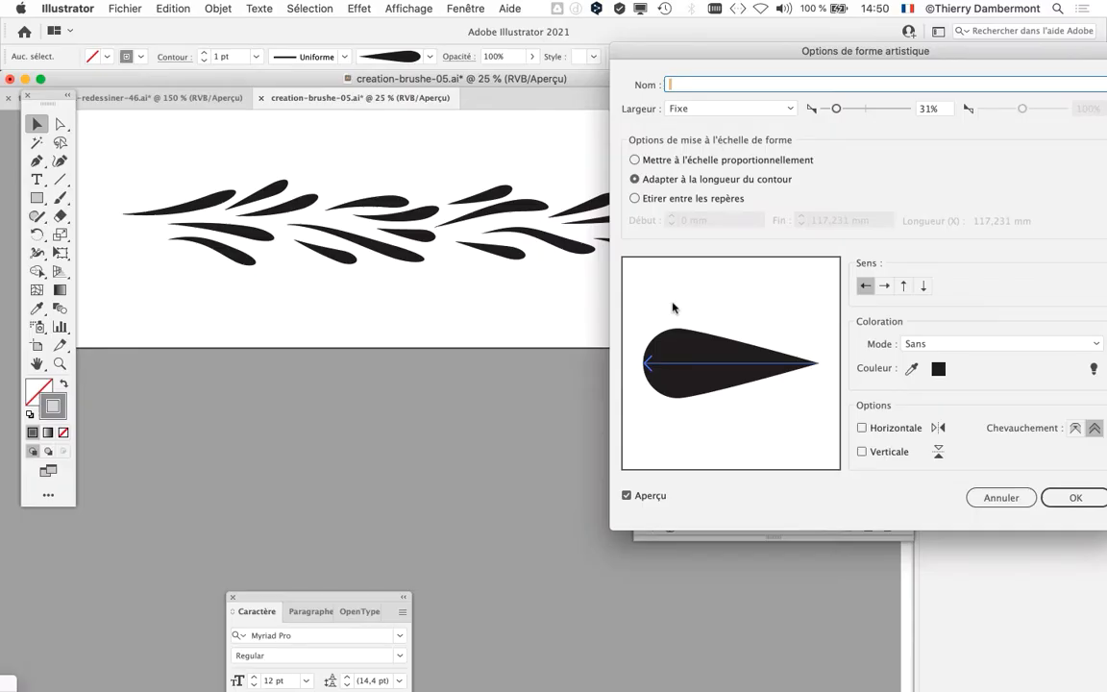
pyautogui.moveTo(788, 68); pyautogui.dragTo(564, 34)
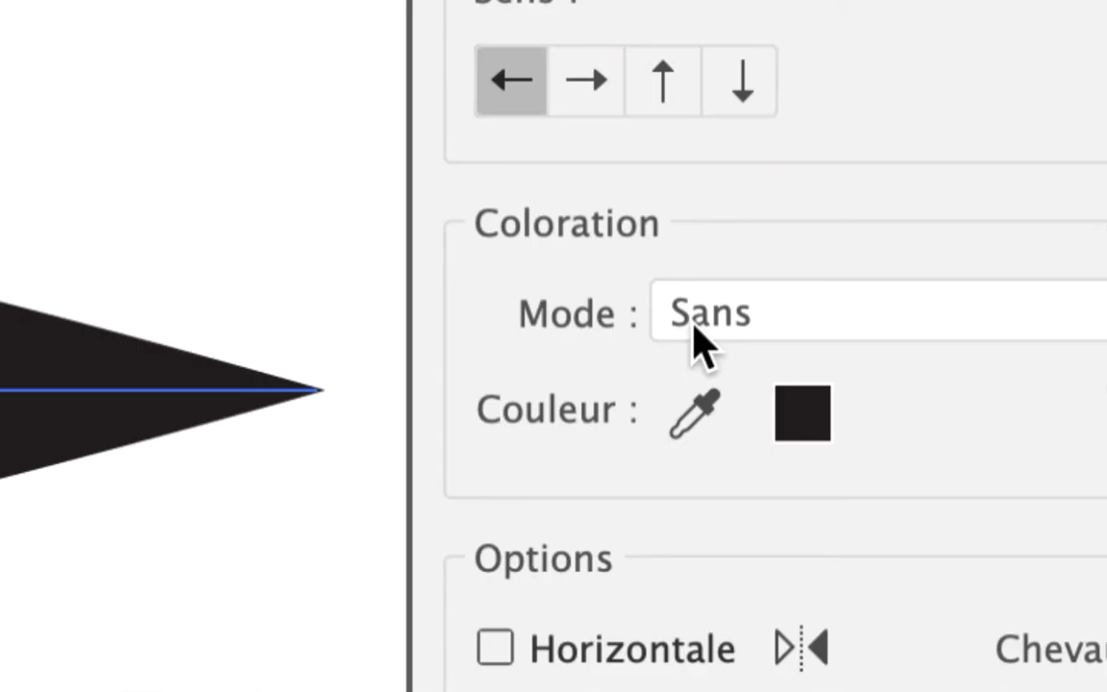
pyautogui.click(695, 330)
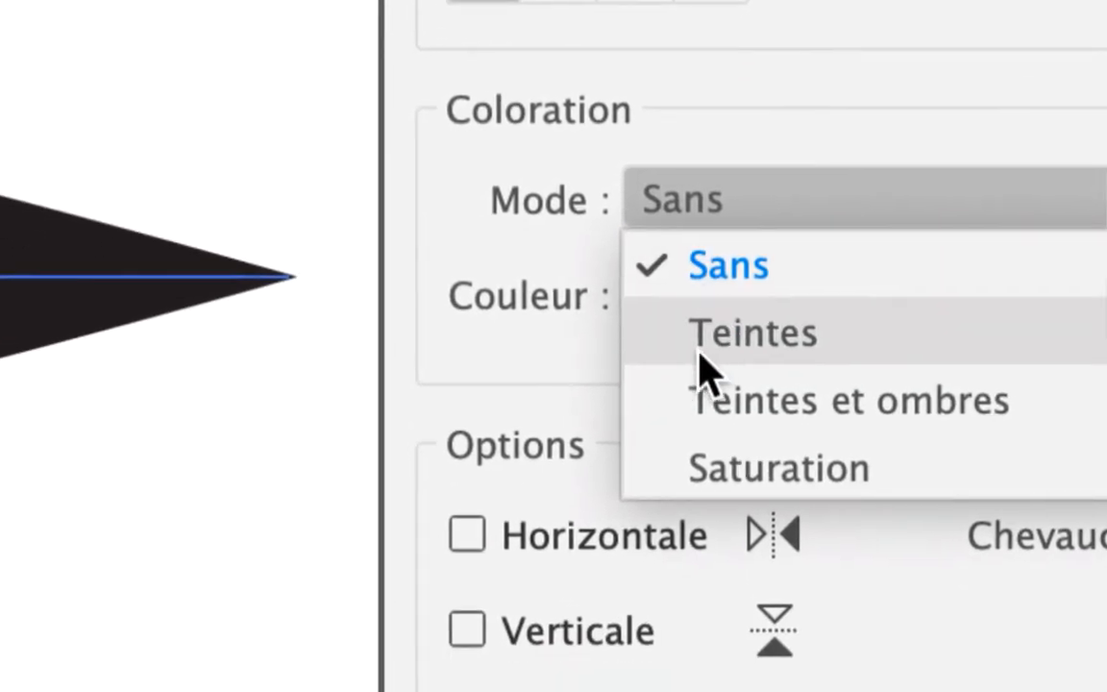
pyautogui.click(698, 354)
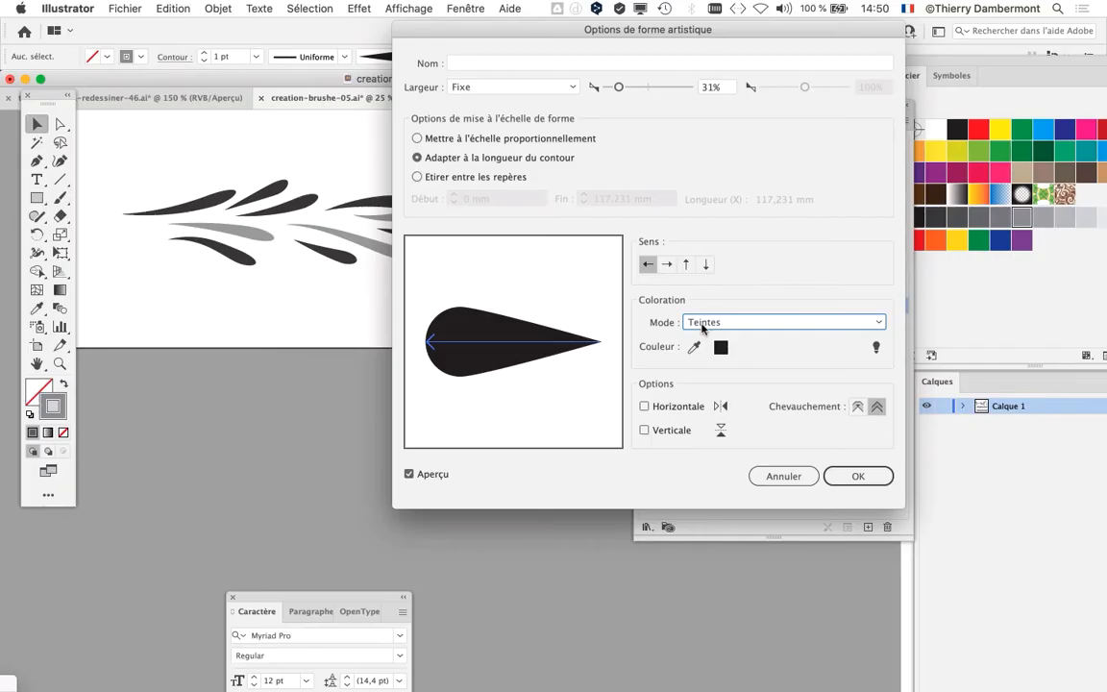
pyautogui.click(854, 476)
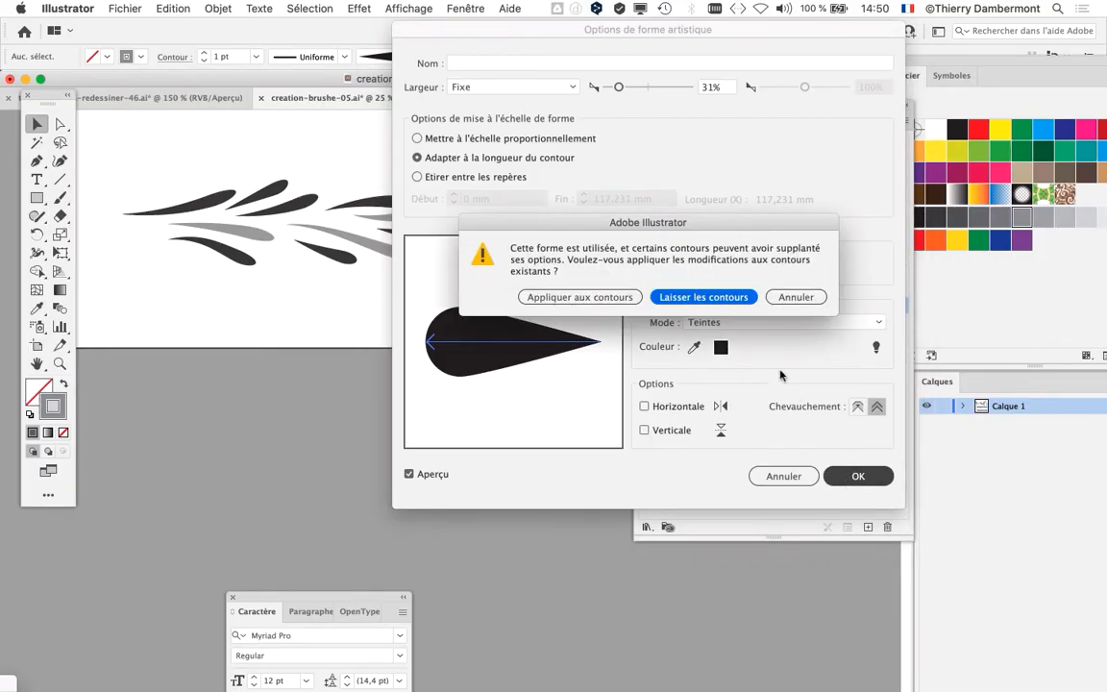
pyautogui.click(580, 304)
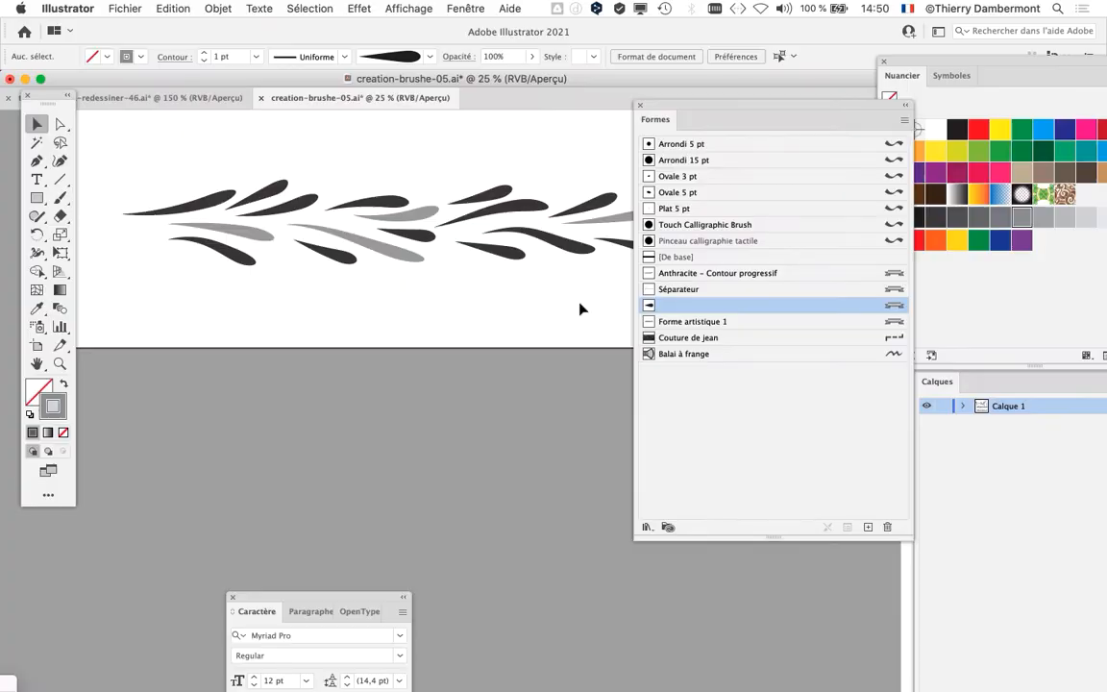
# - Select all the black and gray leaf strokes of the branch and place the Brushes panel next to them
pyautogui.moveTo(655, 106); pyautogui.dragTo(680, 313)
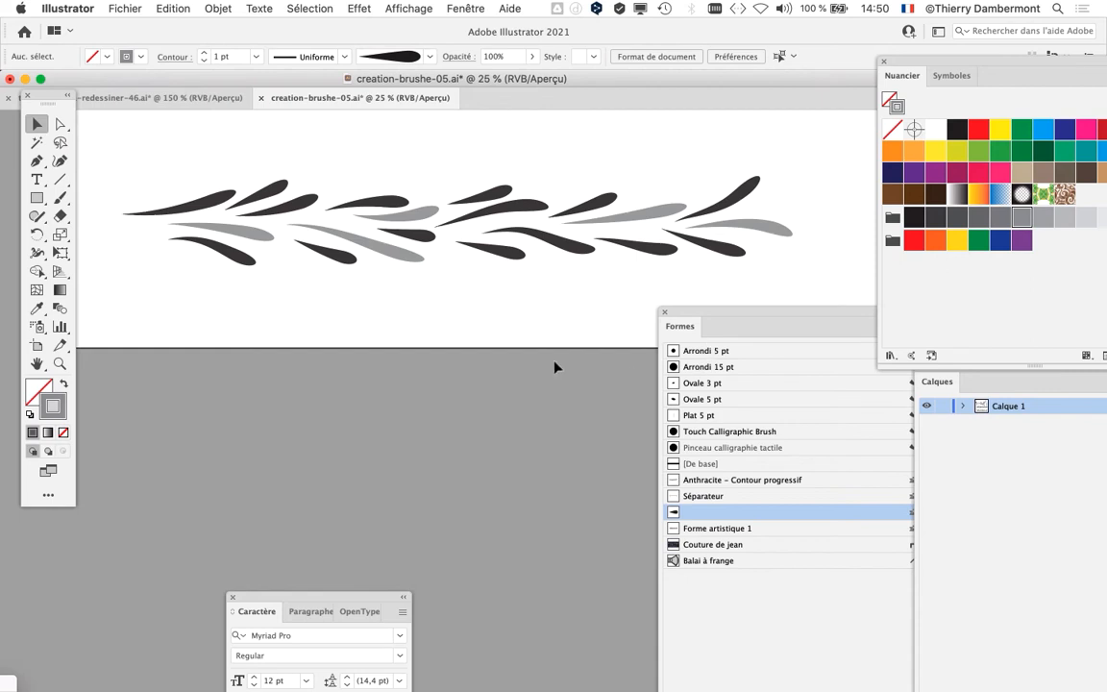
pyautogui.moveTo(723, 317); pyautogui.dragTo(622, 332)
pyautogui.moveTo(159, 169); pyautogui.dragTo(808, 295)
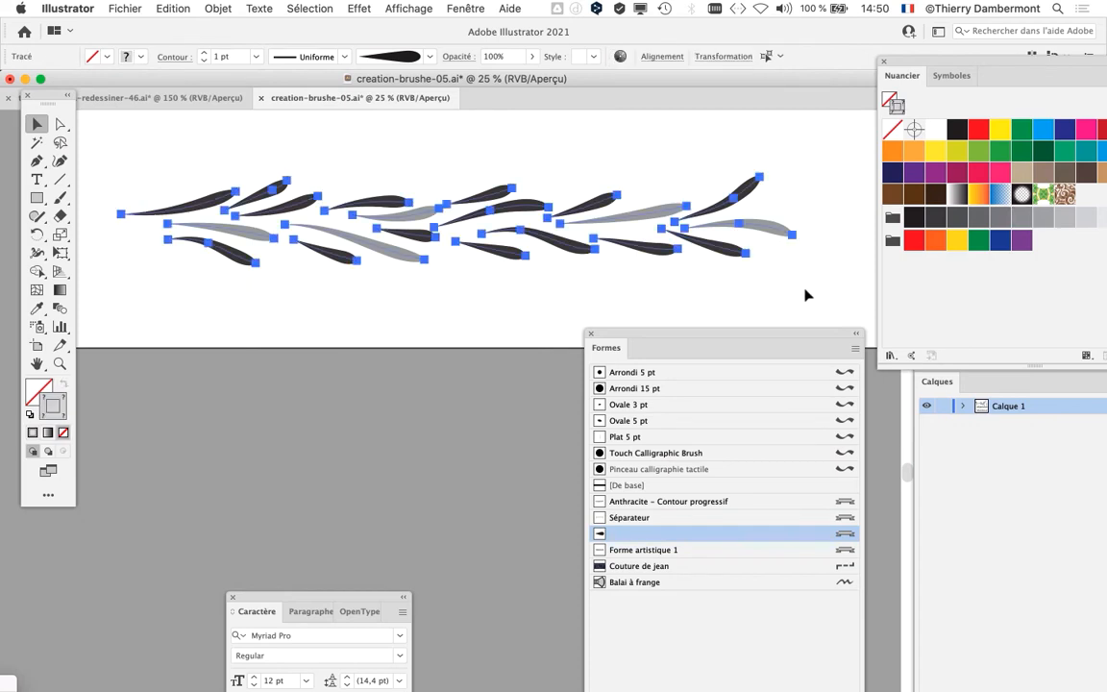
pyautogui.click(135, 154)
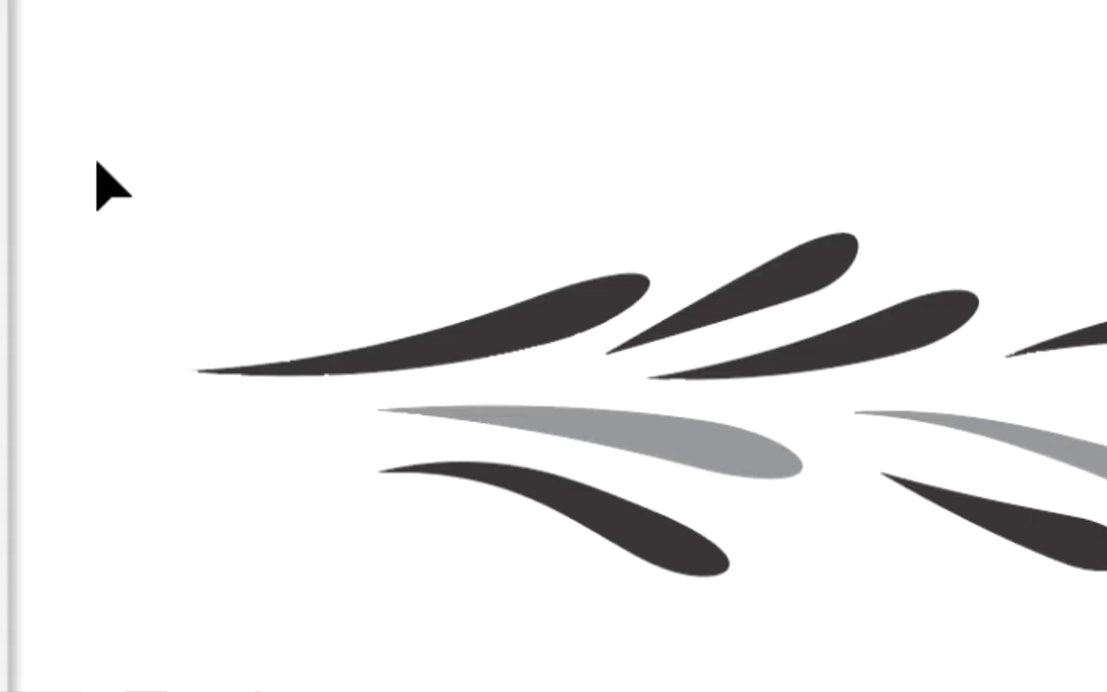
pyautogui.moveTo(97, 165)
pyautogui.mouseDown()
pyautogui.moveTo(207, 218)
pyautogui.moveTo(459, 277)
pyautogui.moveTo(647, 277)
pyautogui.moveTo(673, 255)
pyautogui.mouseUp()
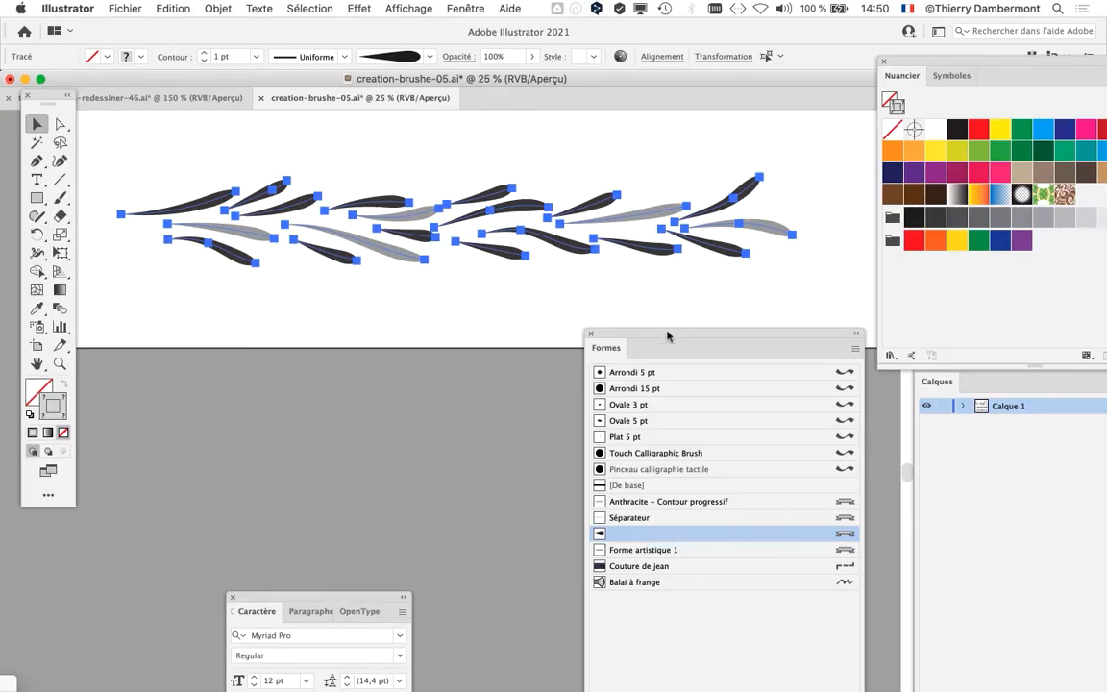
pyautogui.moveTo(595, 333); pyautogui.dragTo(660, 86)
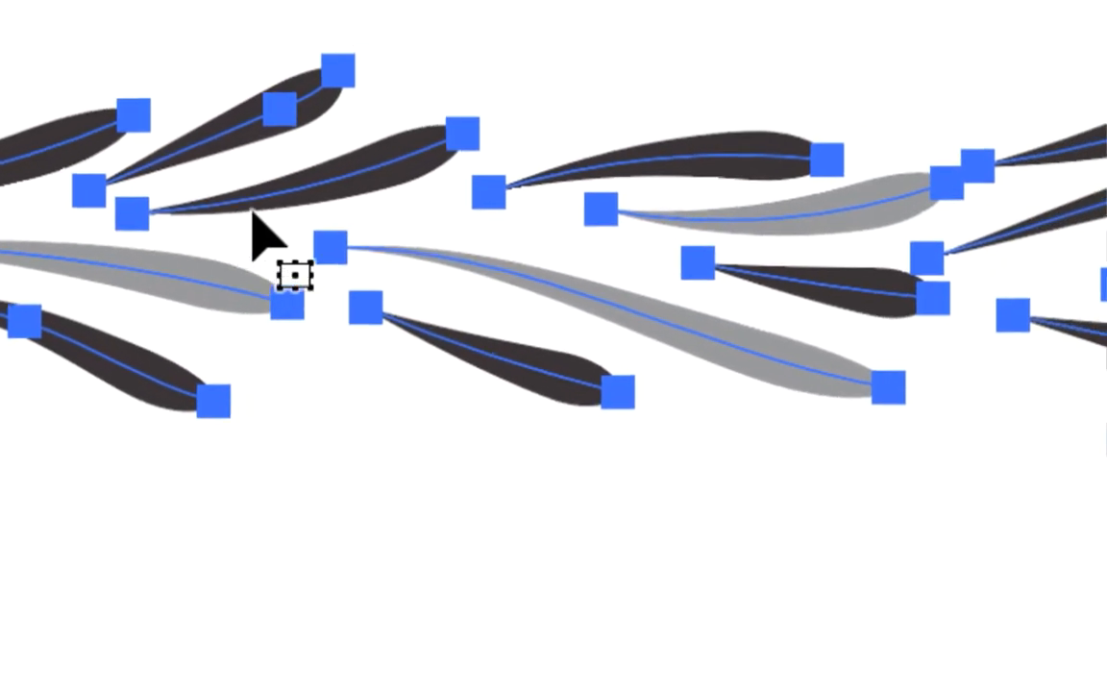
# - Create a new brush of type Forme artistique from the selected leaf strokes
pyautogui.moveTo(346, 174); pyautogui.dragTo(418, 313)
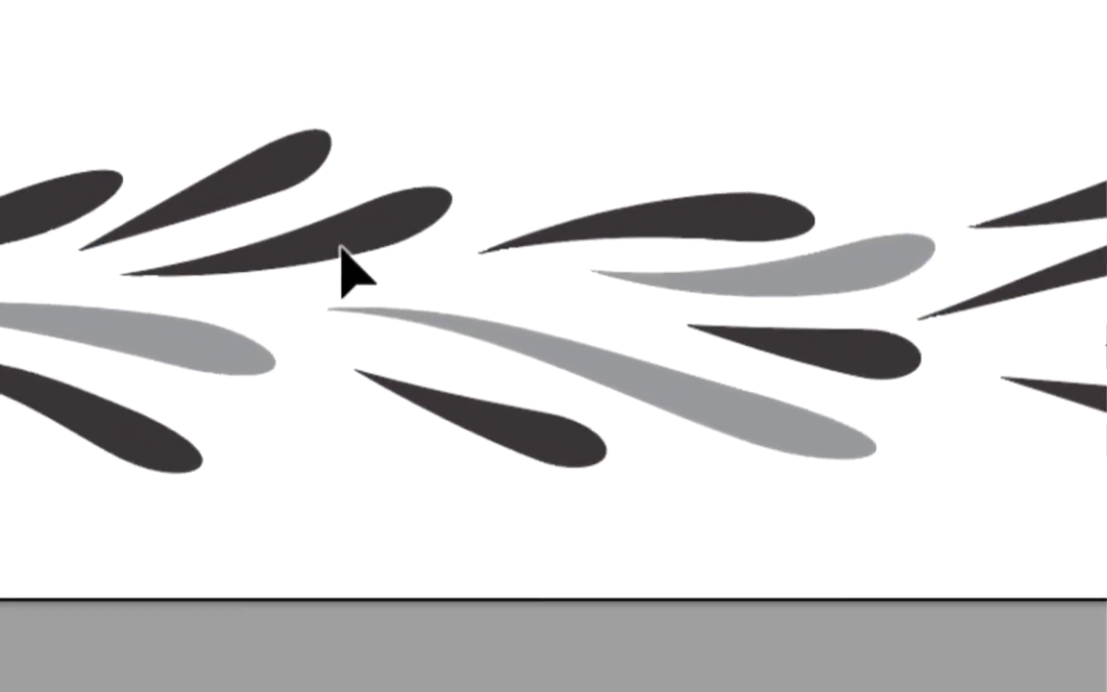
pyautogui.moveTo(341, 246)
pyautogui.mouseDown()
pyautogui.moveTo(581, 346)
pyautogui.moveTo(593, 327)
pyautogui.moveTo(620, 329)
pyautogui.moveTo(605, 341)
pyautogui.mouseUp()
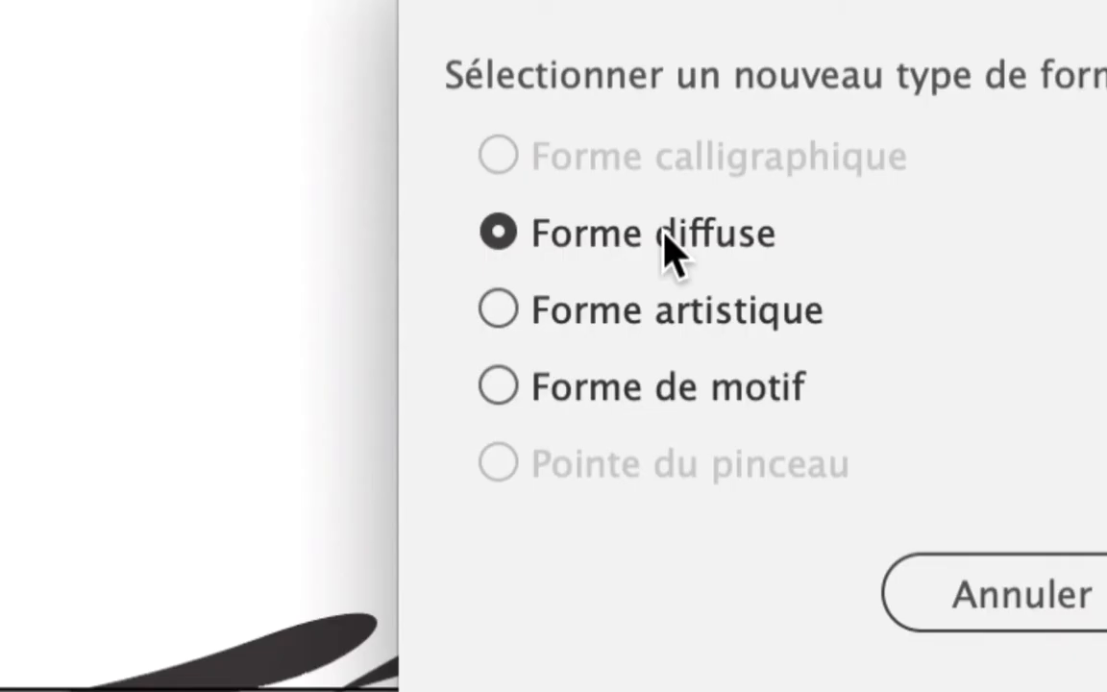
pyautogui.click(664, 313)
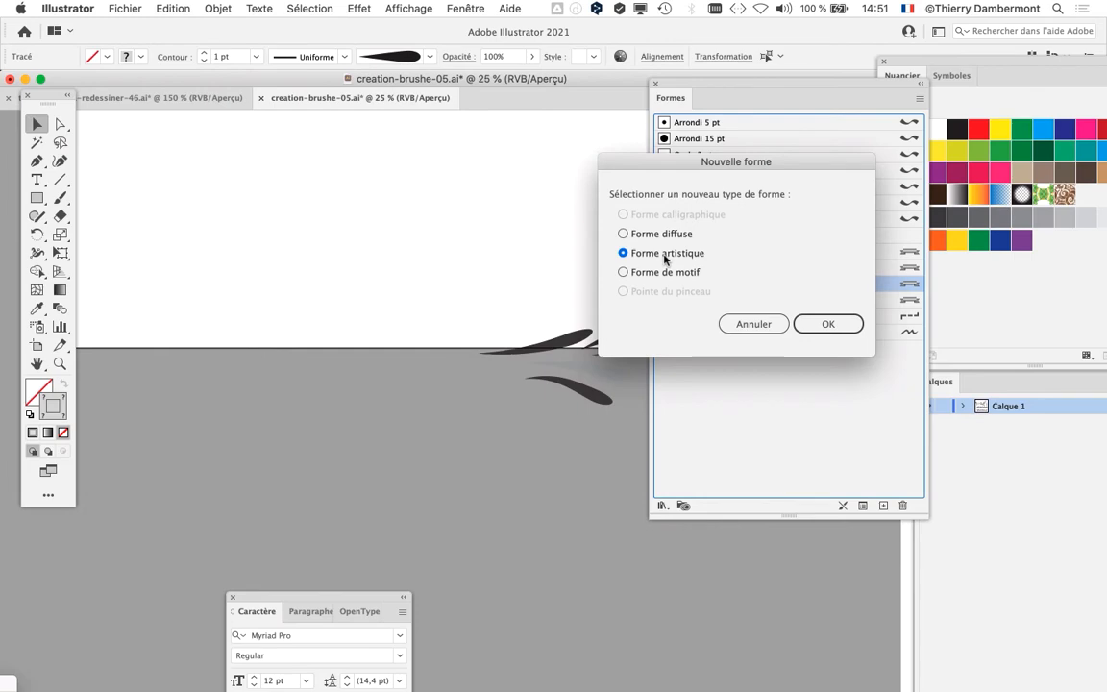
pyautogui.click(849, 324)
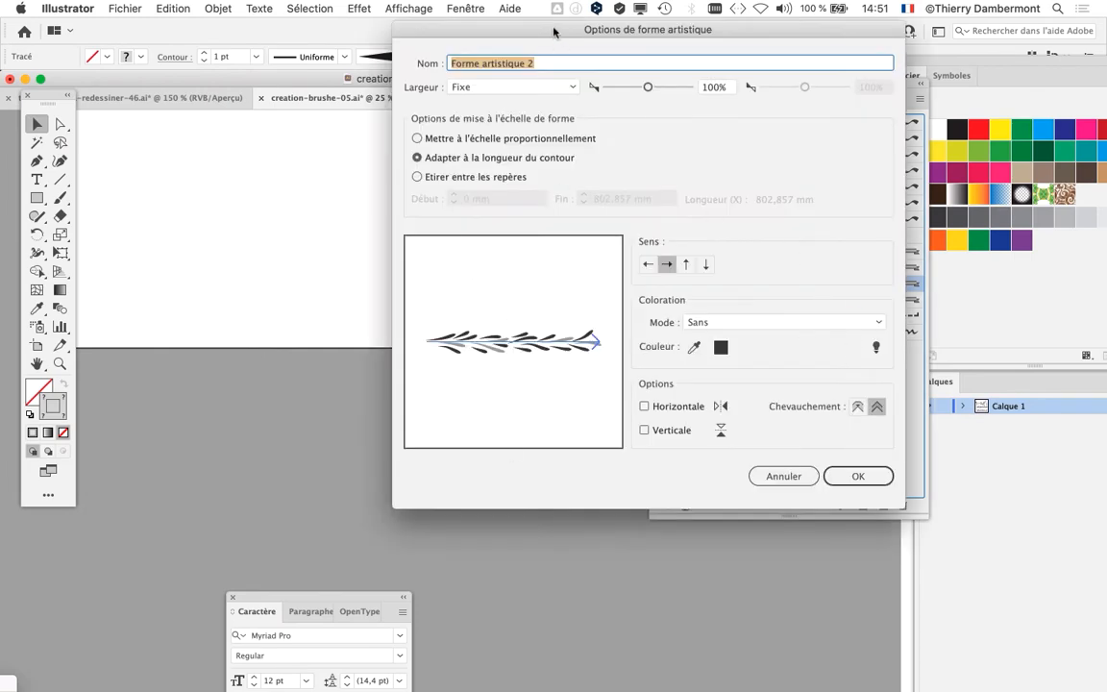
# - Name the new art brush "feuillage avec gris" and keep its other options as they are
pyautogui.moveTo(554, 28); pyautogui.dragTo(618, 366)
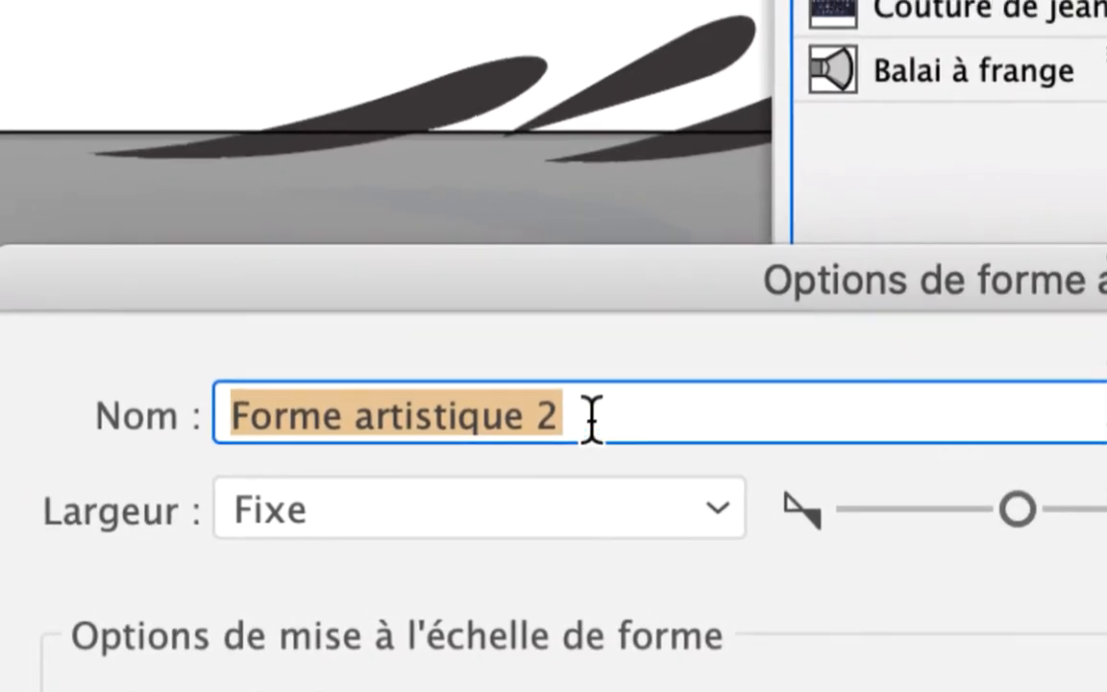
pyautogui.moveTo(591, 418); pyautogui.dragTo(180, 432)
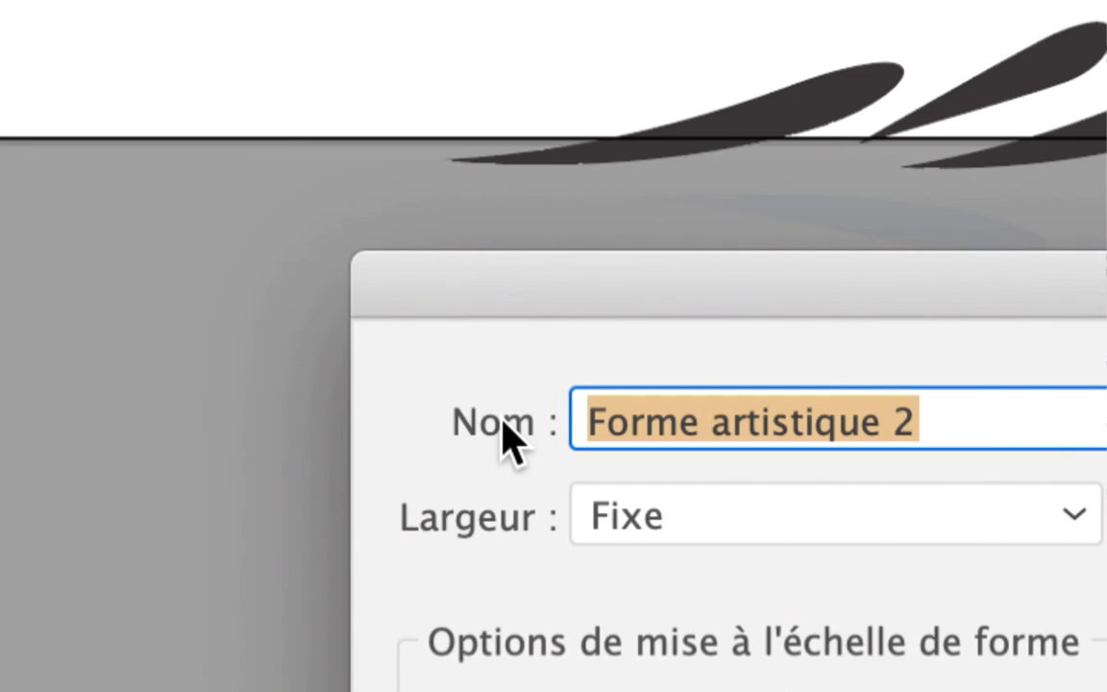
pyautogui.write('feuillage avec ')
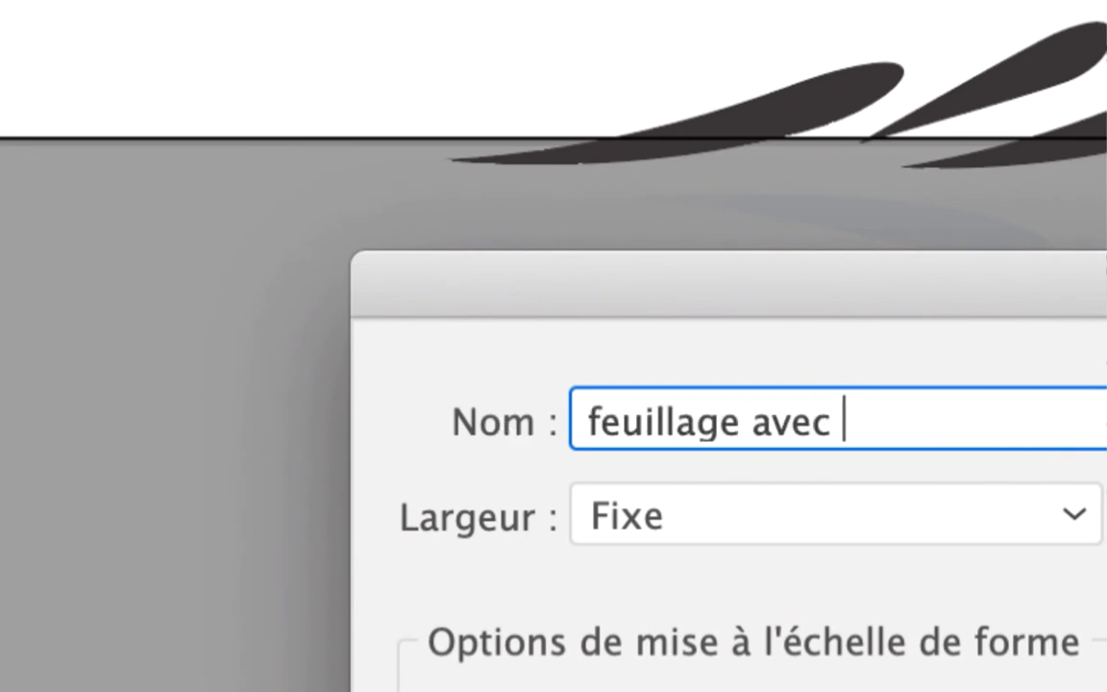
pyautogui.write('gris')
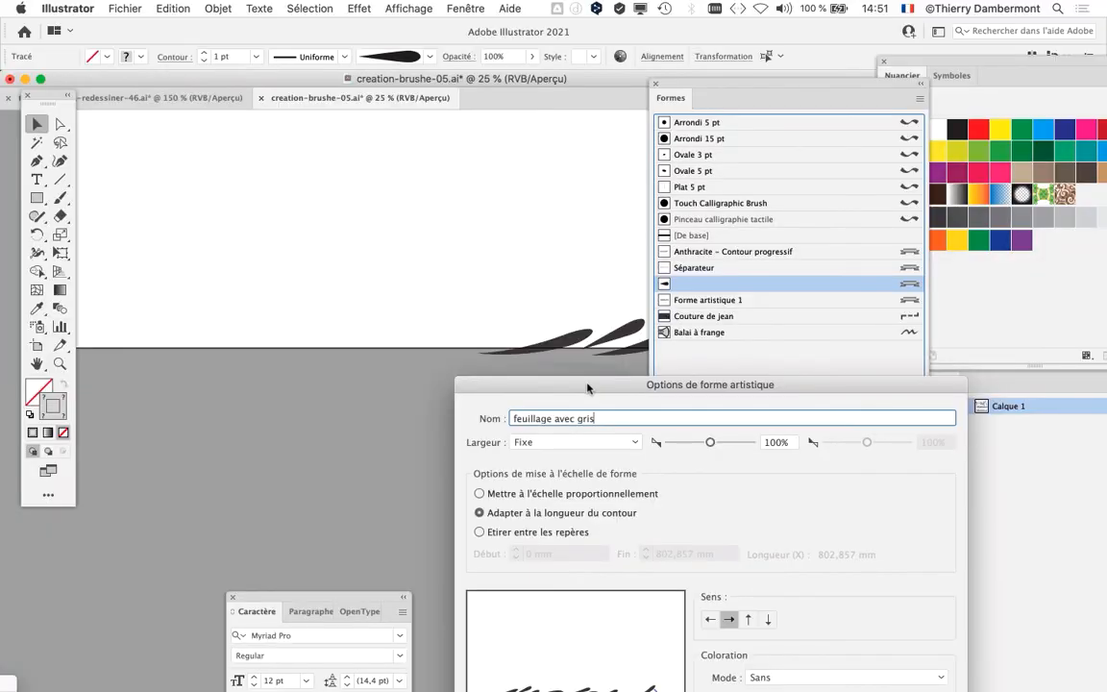
pyautogui.moveTo(587, 388); pyautogui.dragTo(282, 69)
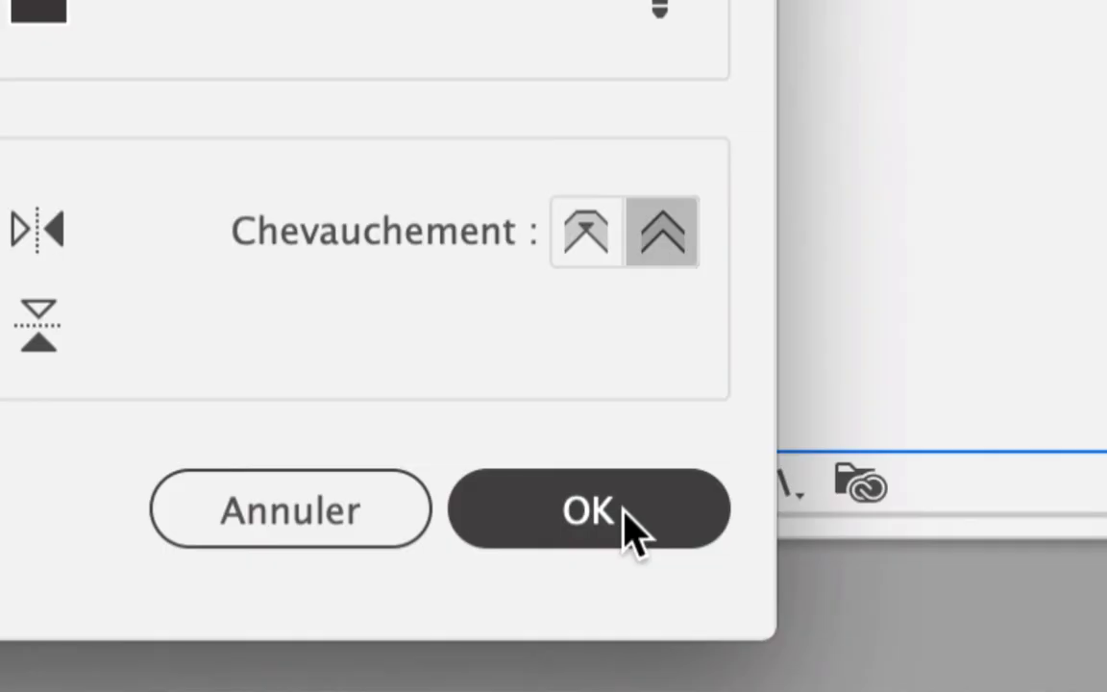
pyautogui.click(588, 509)
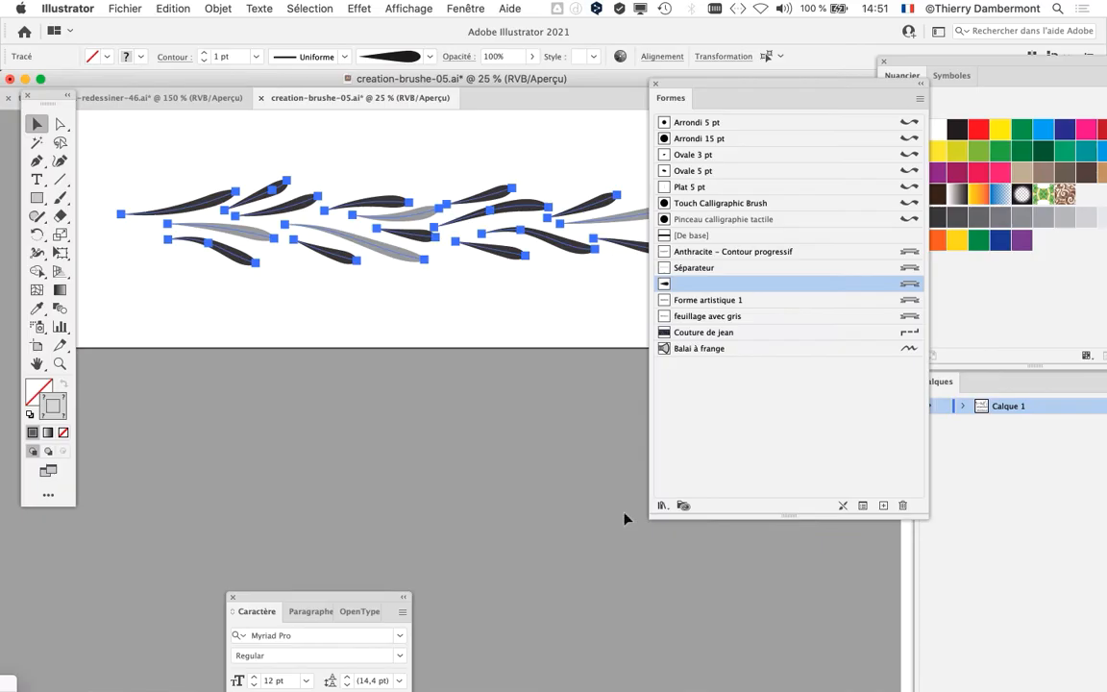
# - Apply the "feuillage avec gris" brush to the selected leaf strokes, then undo it
pyautogui.moveTo(684, 85); pyautogui.dragTo(696, 37)
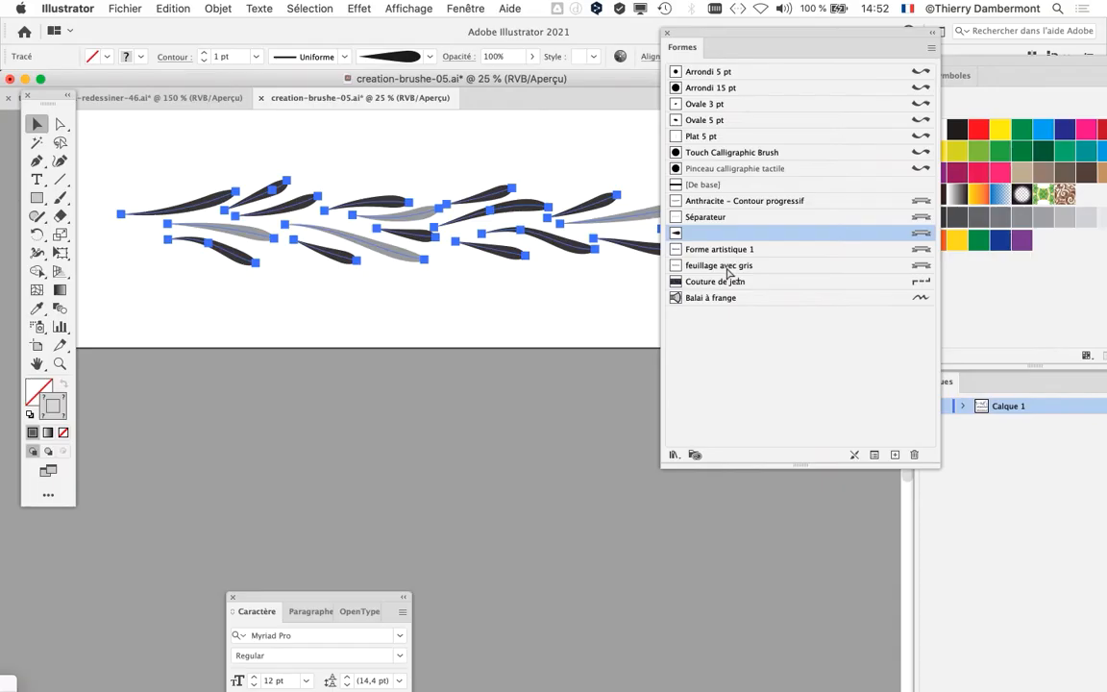
pyautogui.click(728, 266)
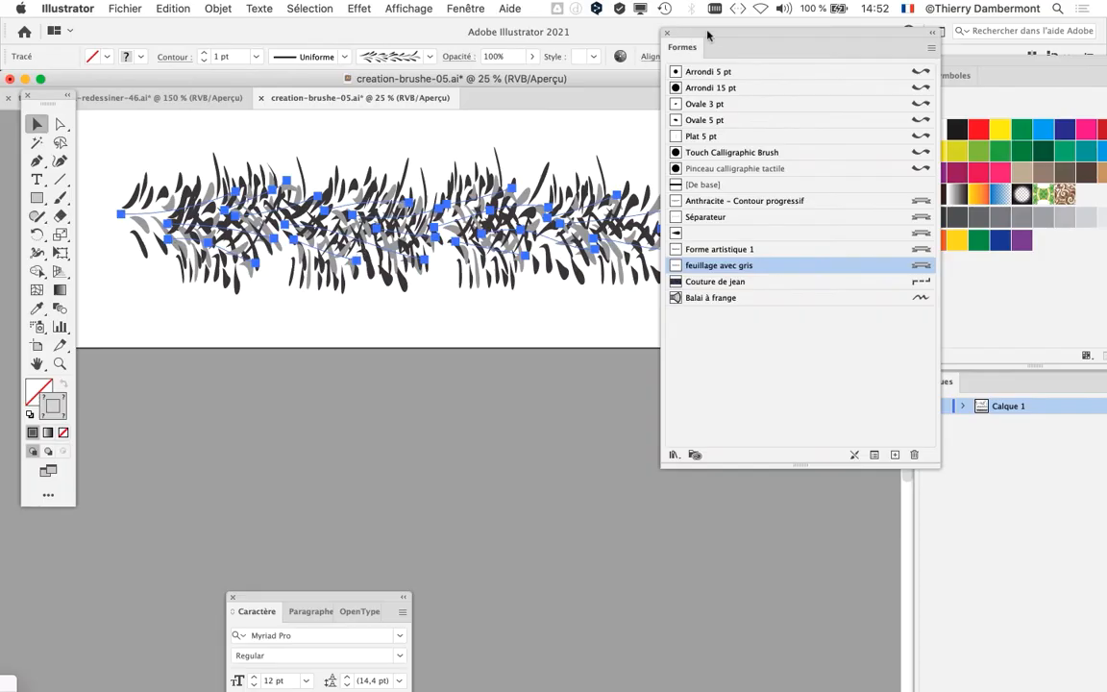
pyautogui.moveTo(700, 34); pyautogui.dragTo(844, 53)
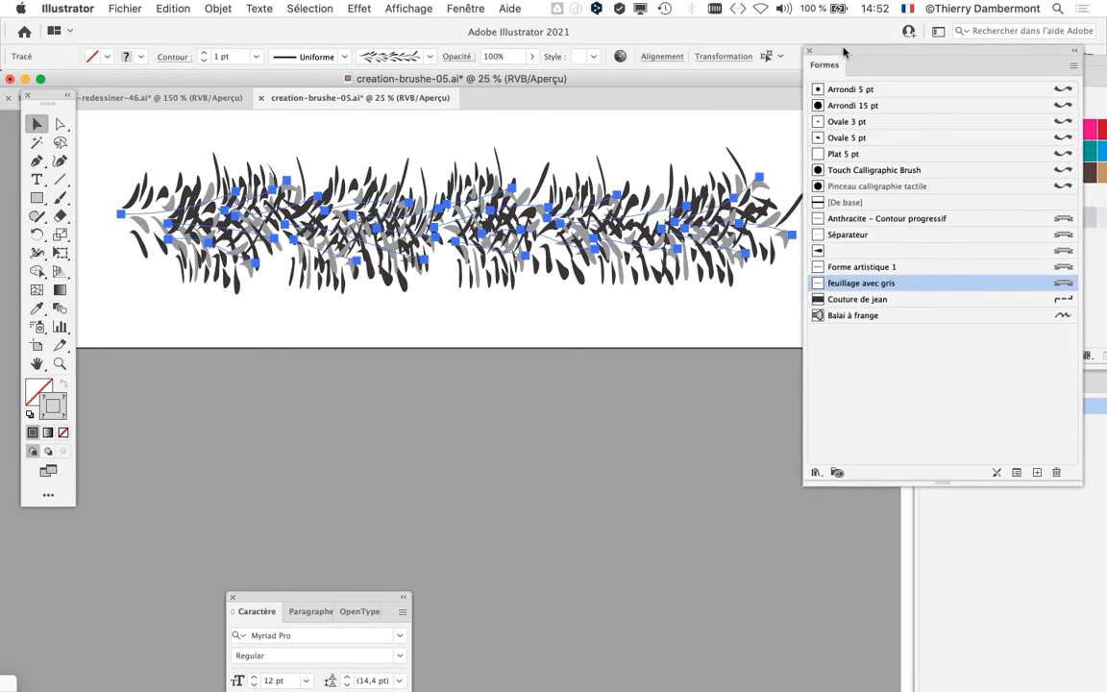
pyautogui.click(178, 8)
pyautogui.click(163, 24)
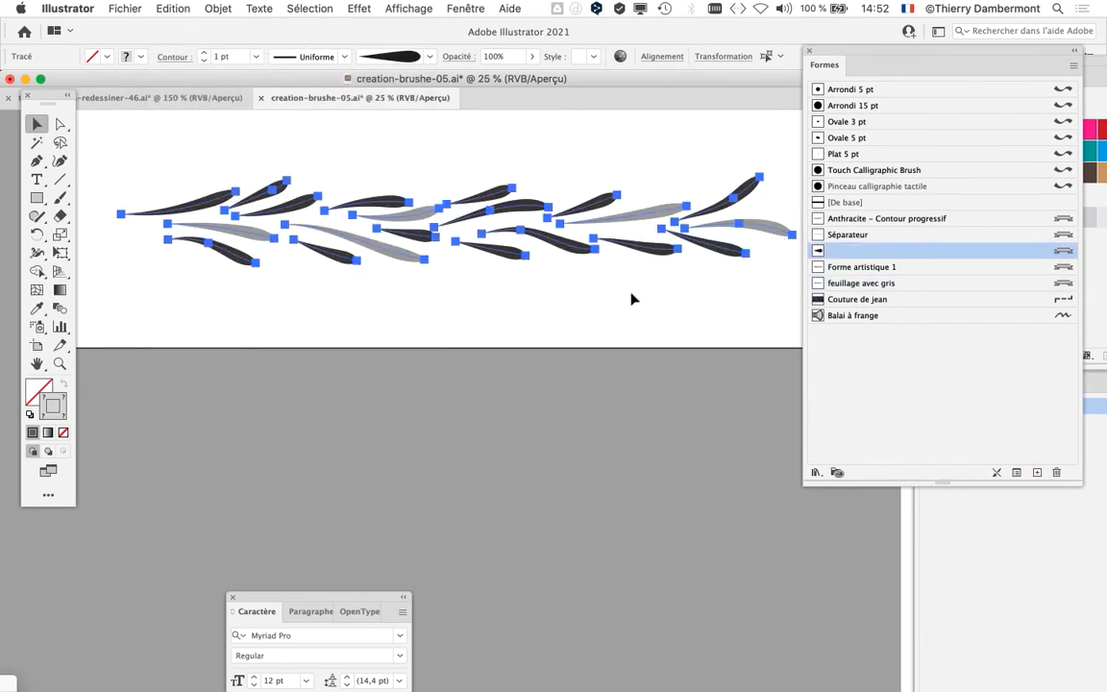
# - Deselect the leaf strokes and rename the "Forme artistique 1" brush as "feuillage sans gris (tout noir)"
pyautogui.moveTo(815, 60); pyautogui.dragTo(786, 47)
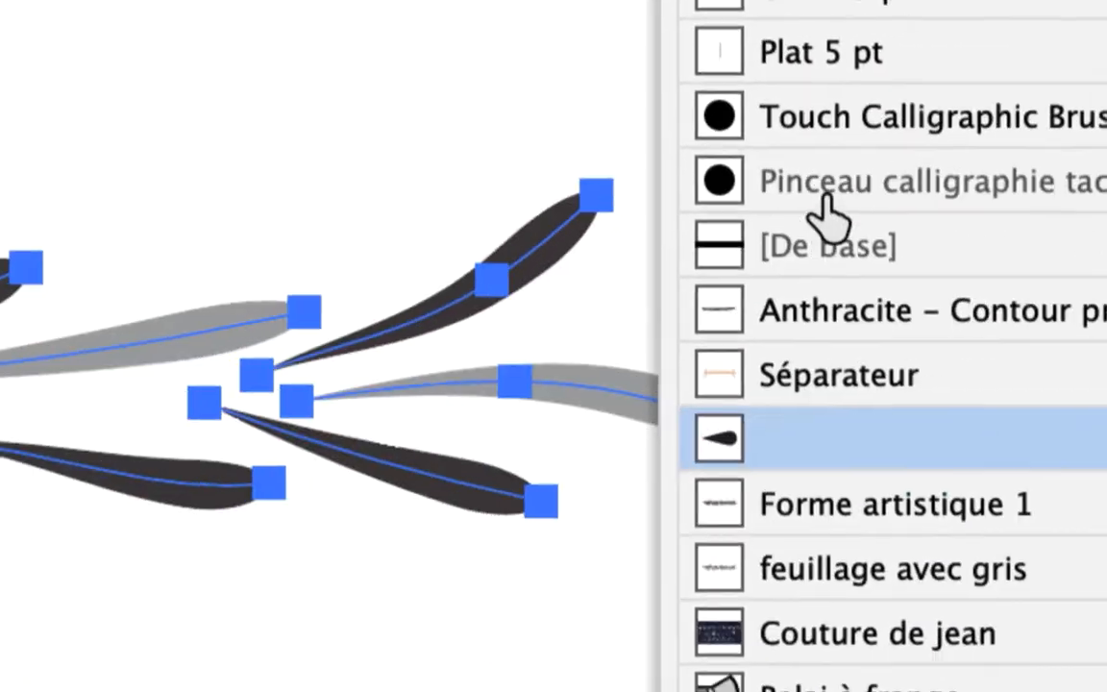
pyautogui.click(648, 297)
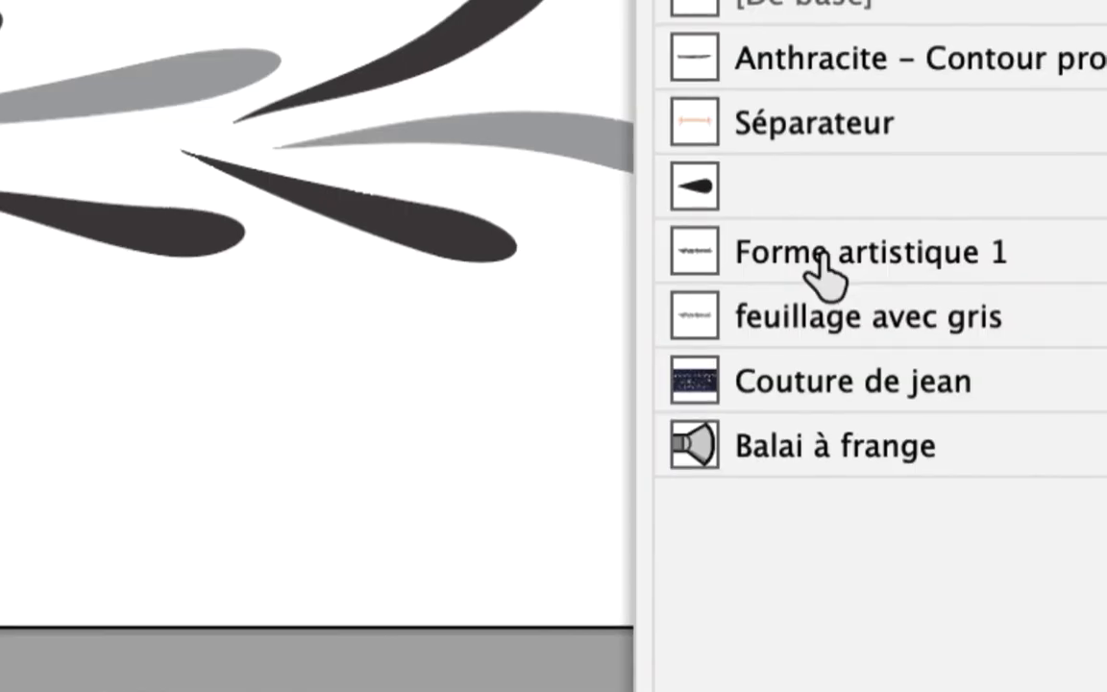
pyautogui.click(821, 274)
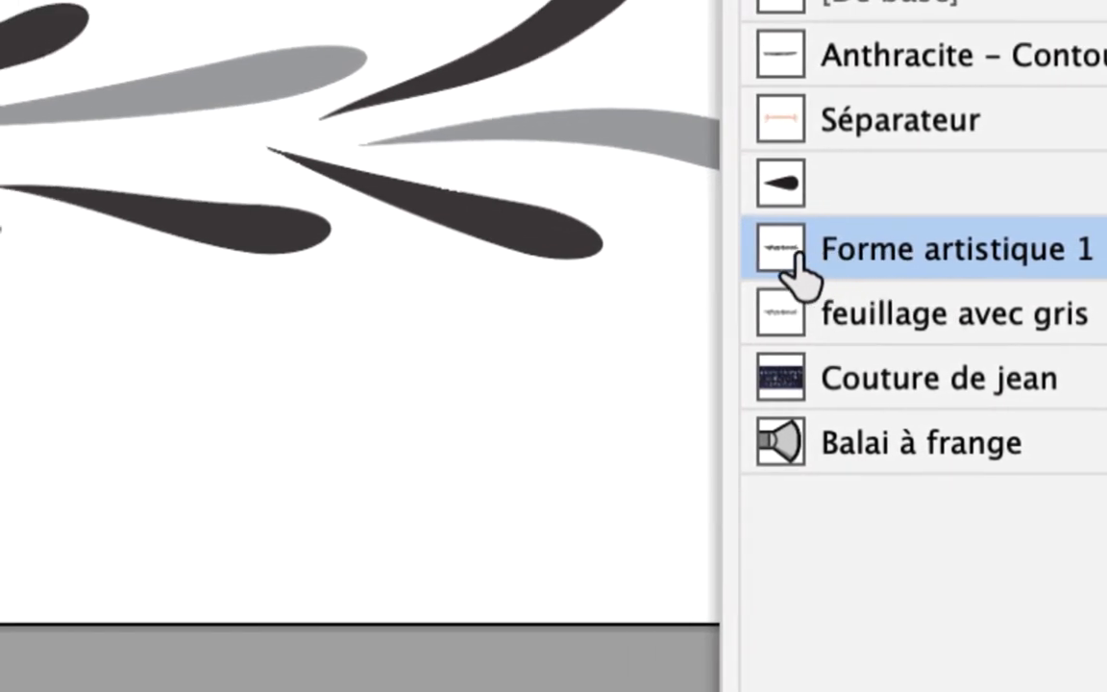
pyautogui.doubleClick(812, 267)
pyautogui.doubleClick(788, 254)
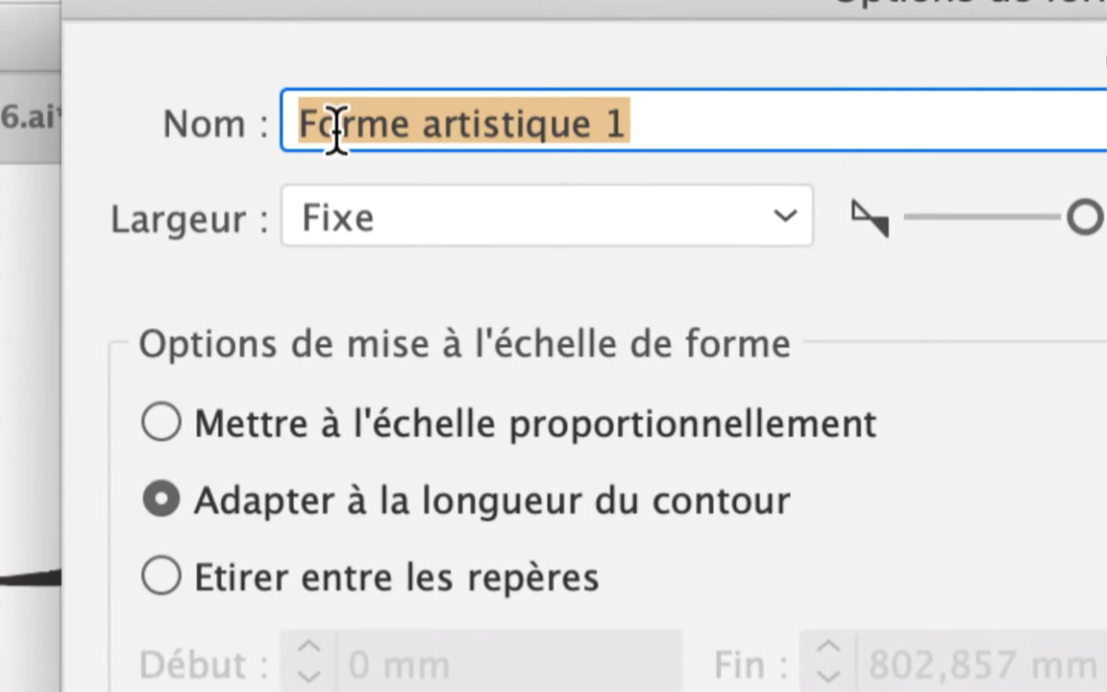
pyautogui.write('forme artisti')
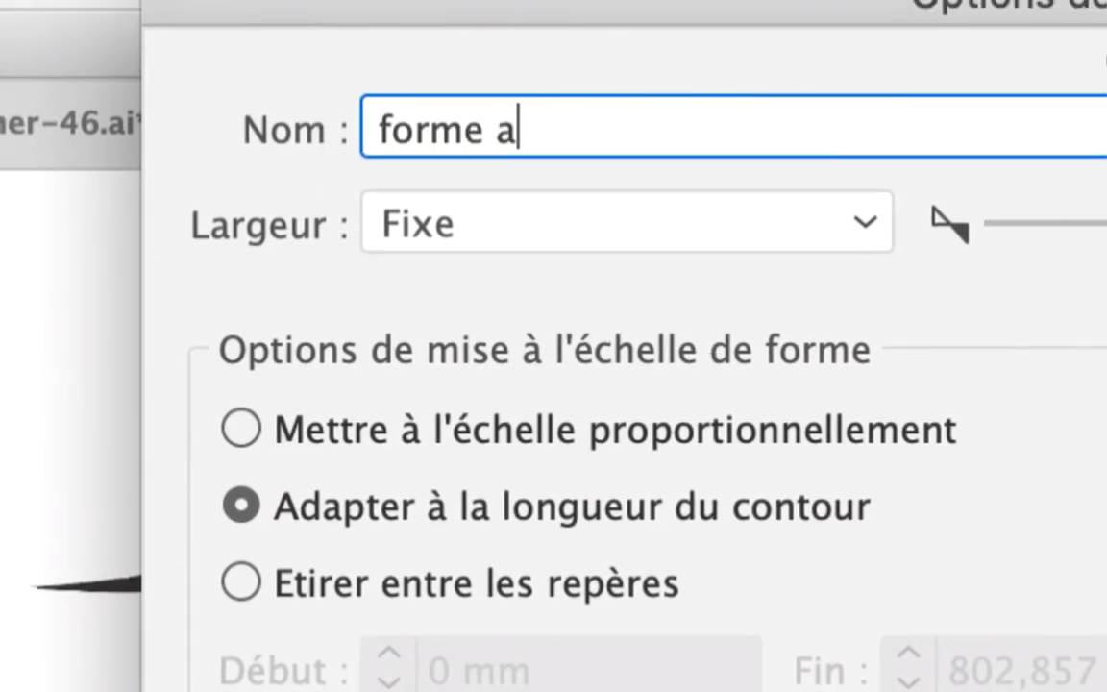
pyautogui.write('que sa')
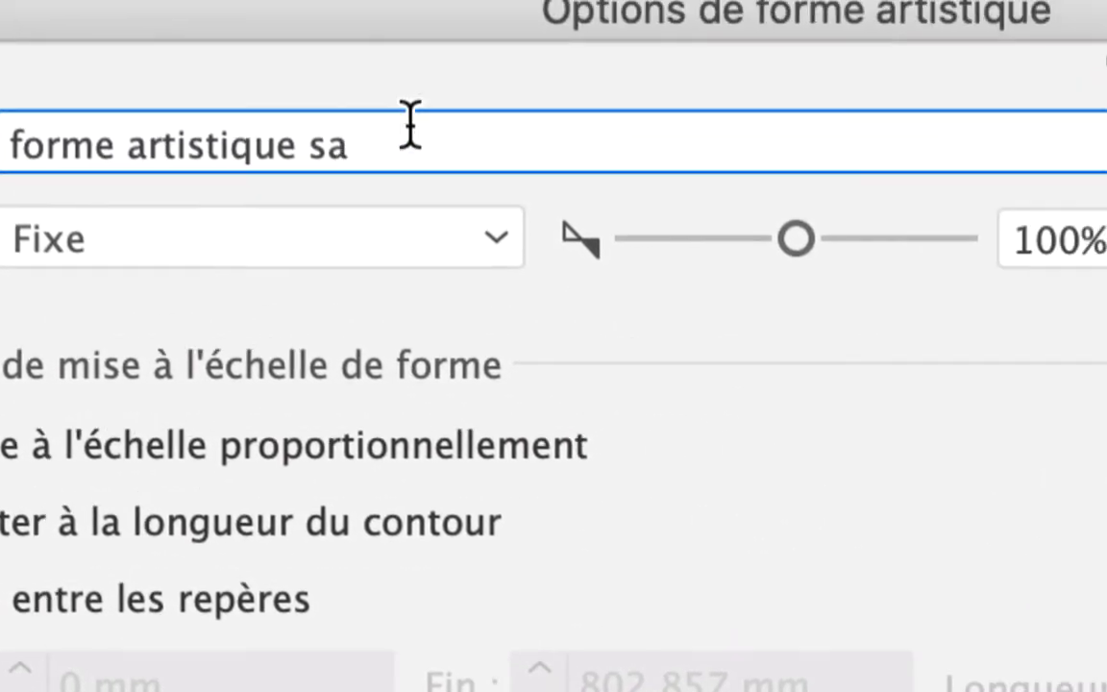
pyautogui.moveTo(410, 125); pyautogui.dragTo(297, 131)
pyautogui.write('feui')
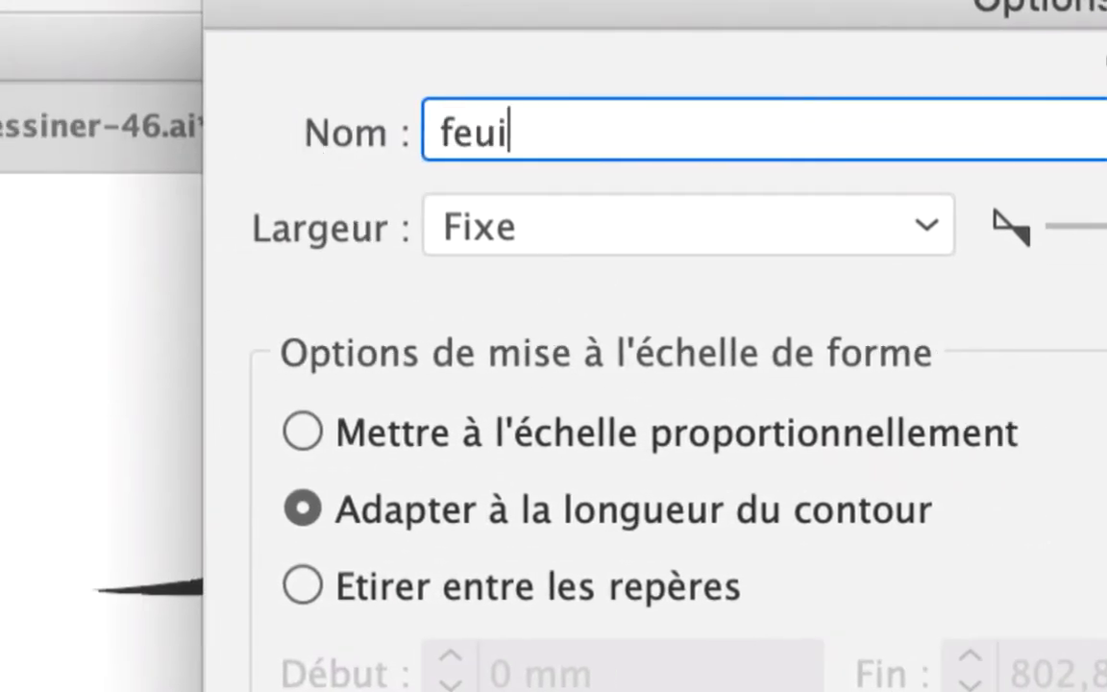
pyautogui.write('llage sans gris (tout noir')
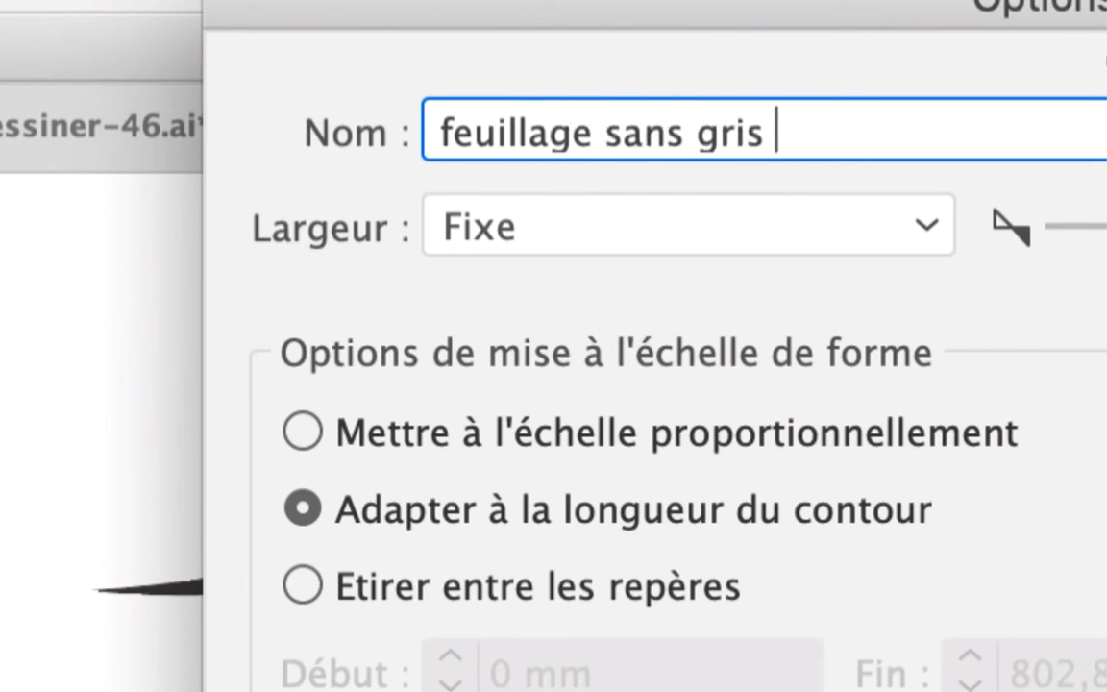
pyautogui.write(')')
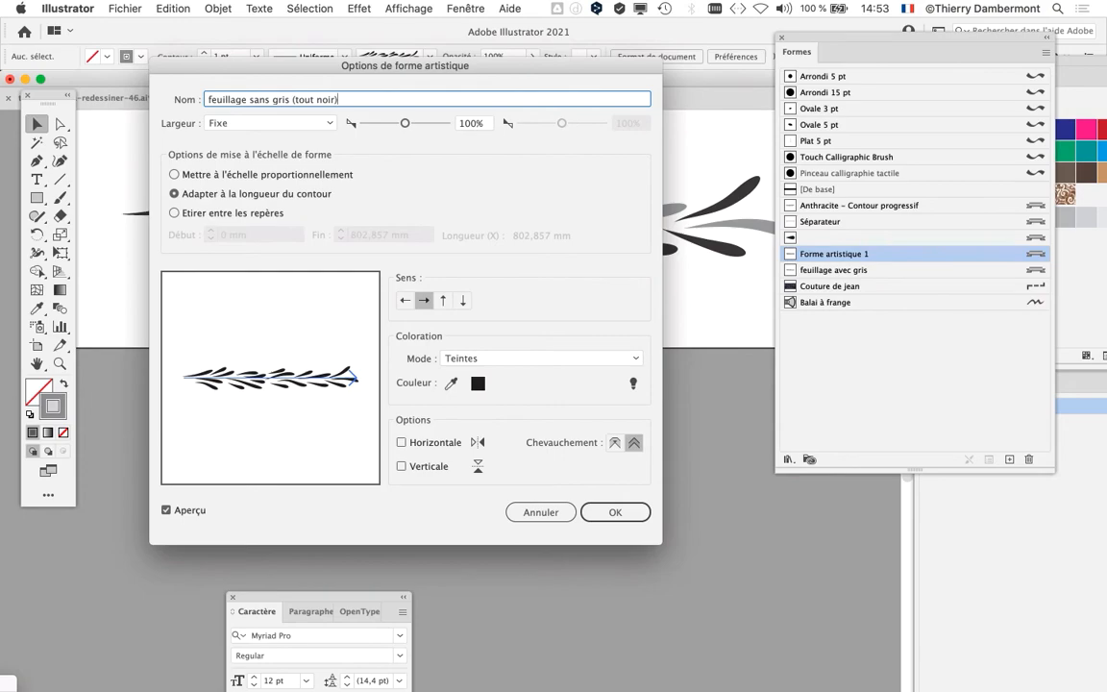
pyautogui.press('Return')
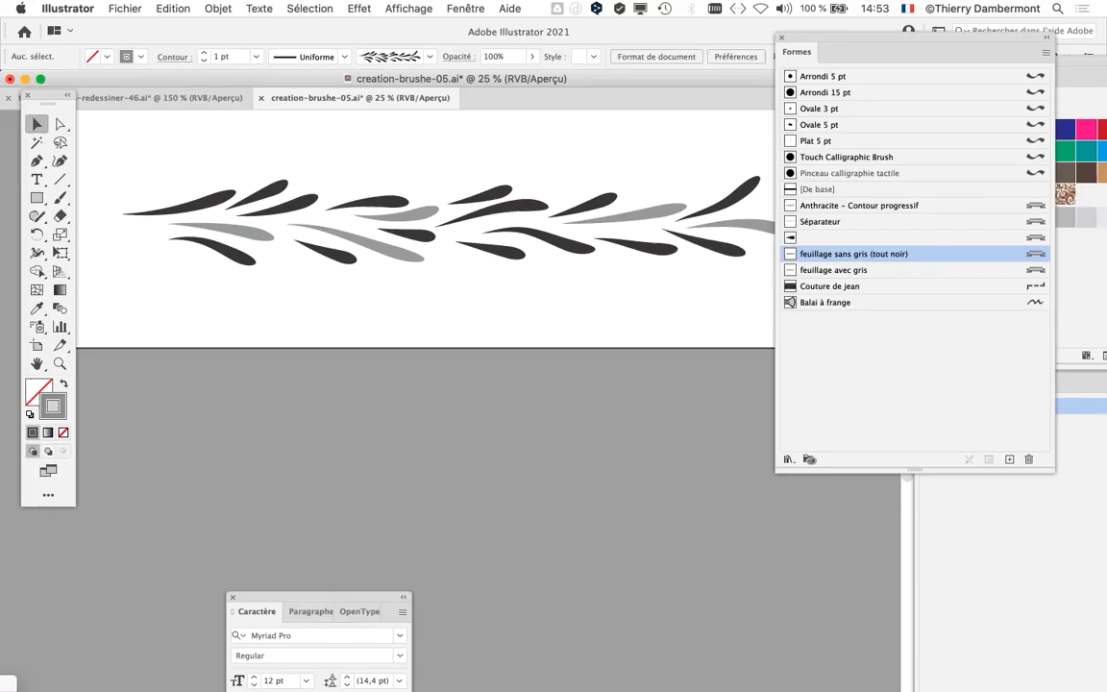
pyautogui.click(160, 97)
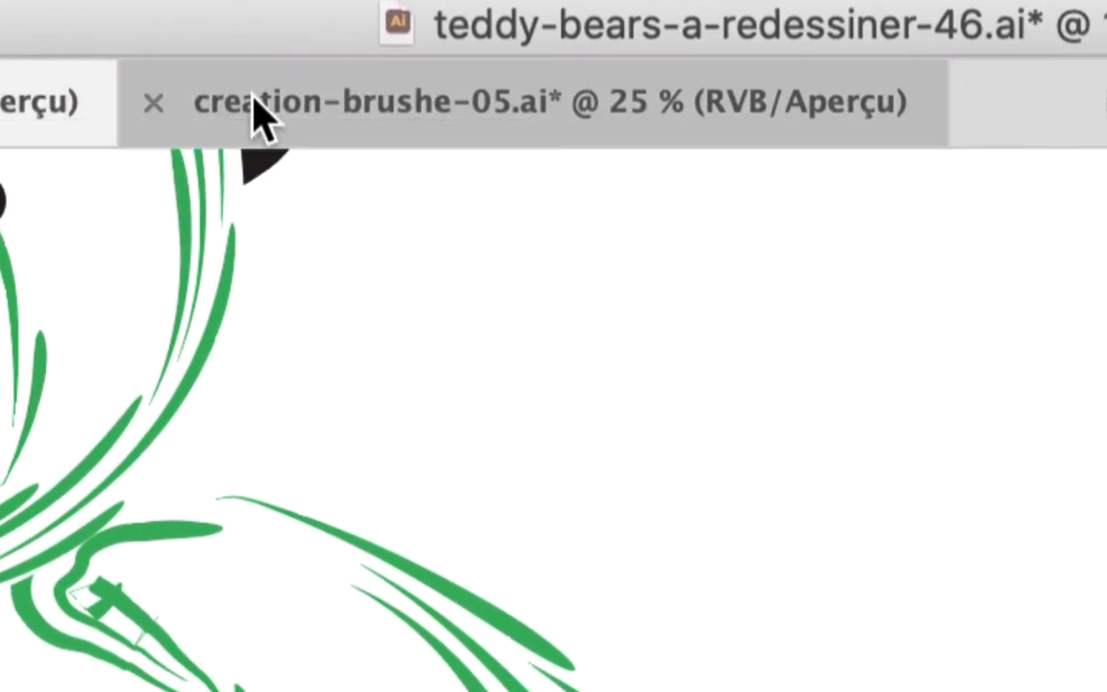
pyautogui.click(781, 106)
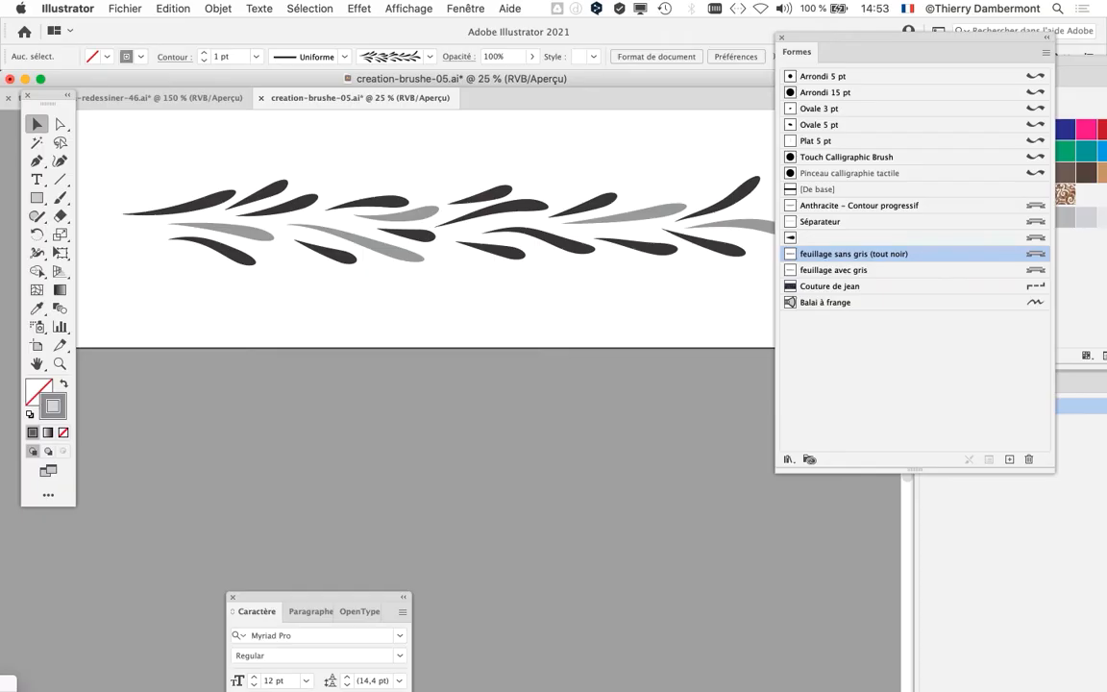
# - Draw a new artboard about 1605 × 1561 mm to the right of the existing one and return to the Selection tool
pyautogui.scroll(-2, 328, 333)
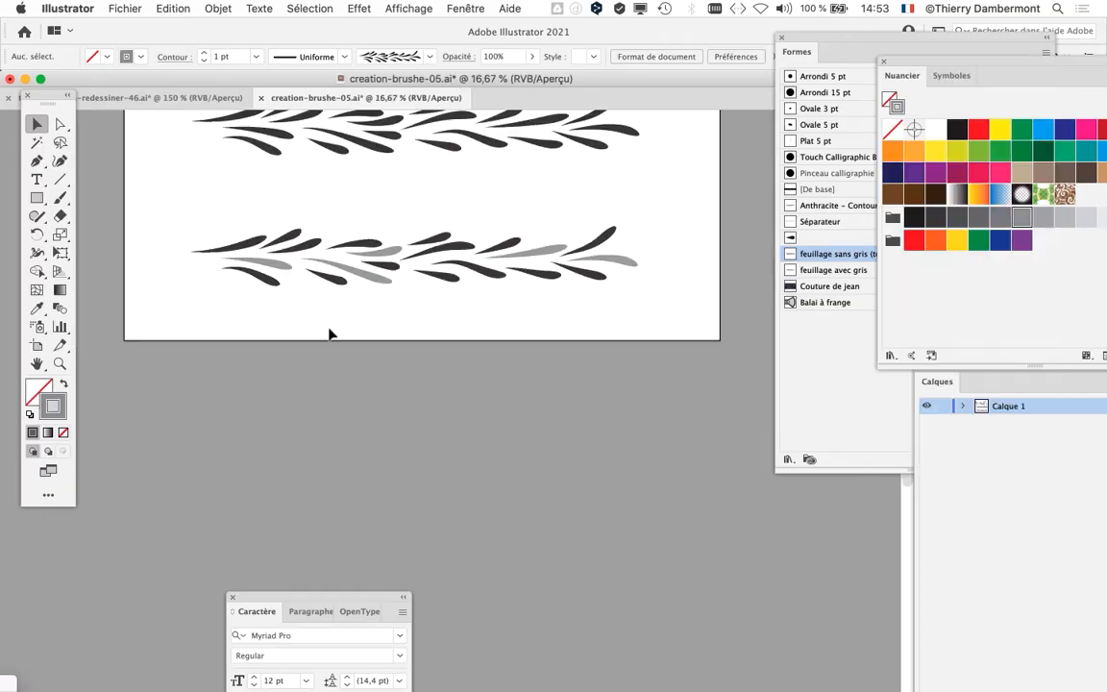
pyautogui.scroll(-1, 325, 339)
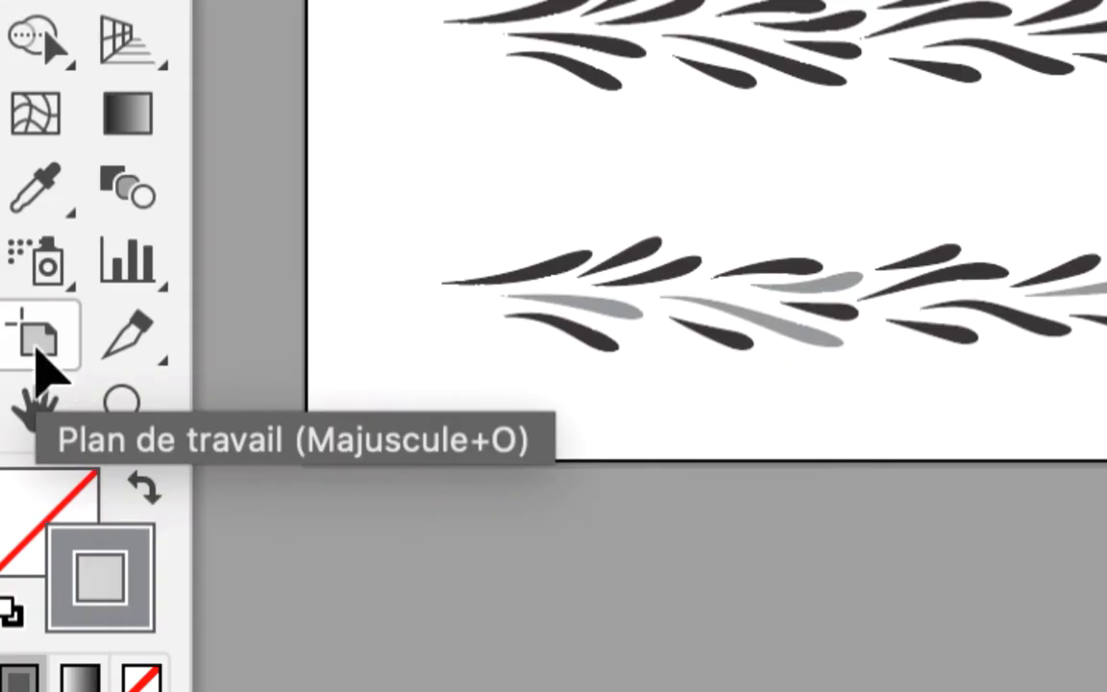
pyautogui.click(36, 352)
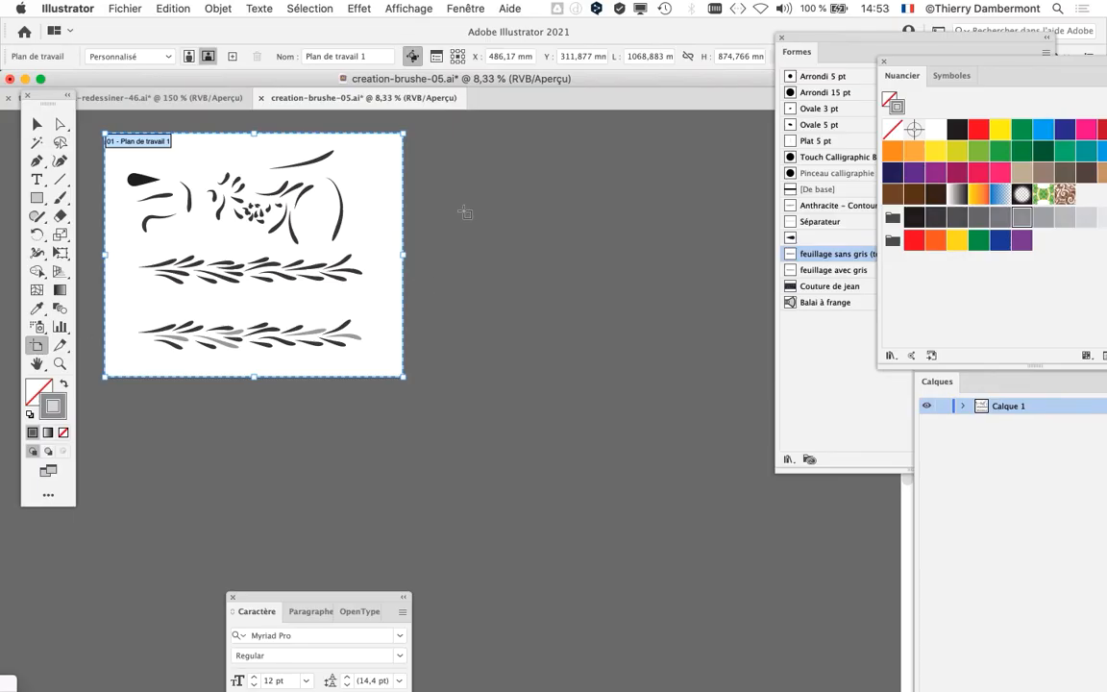
pyautogui.moveTo(435, 179); pyautogui.dragTo(882, 615)
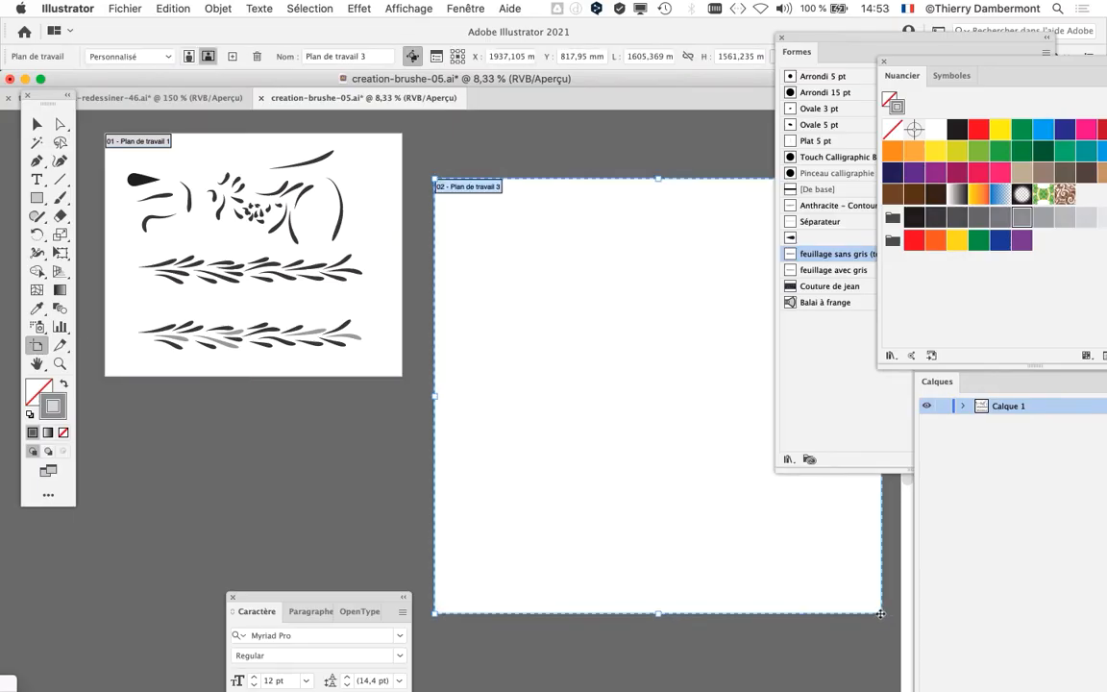
pyautogui.press('space')
pyautogui.moveTo(616, 445); pyautogui.dragTo(341, 400)
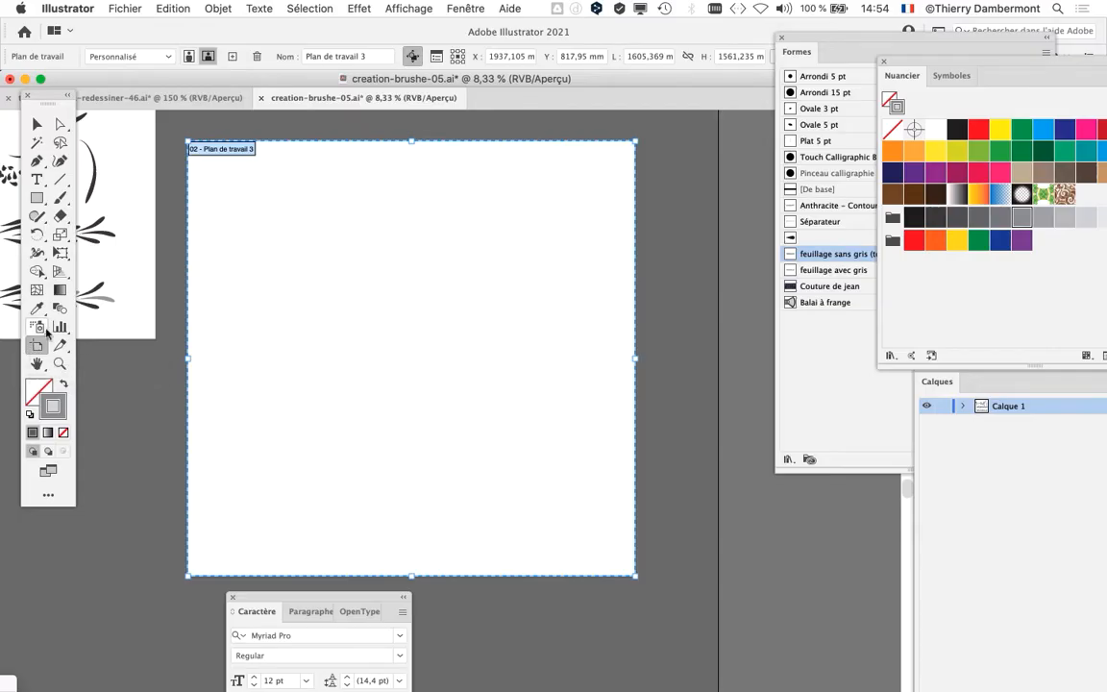
pyautogui.click(36, 124)
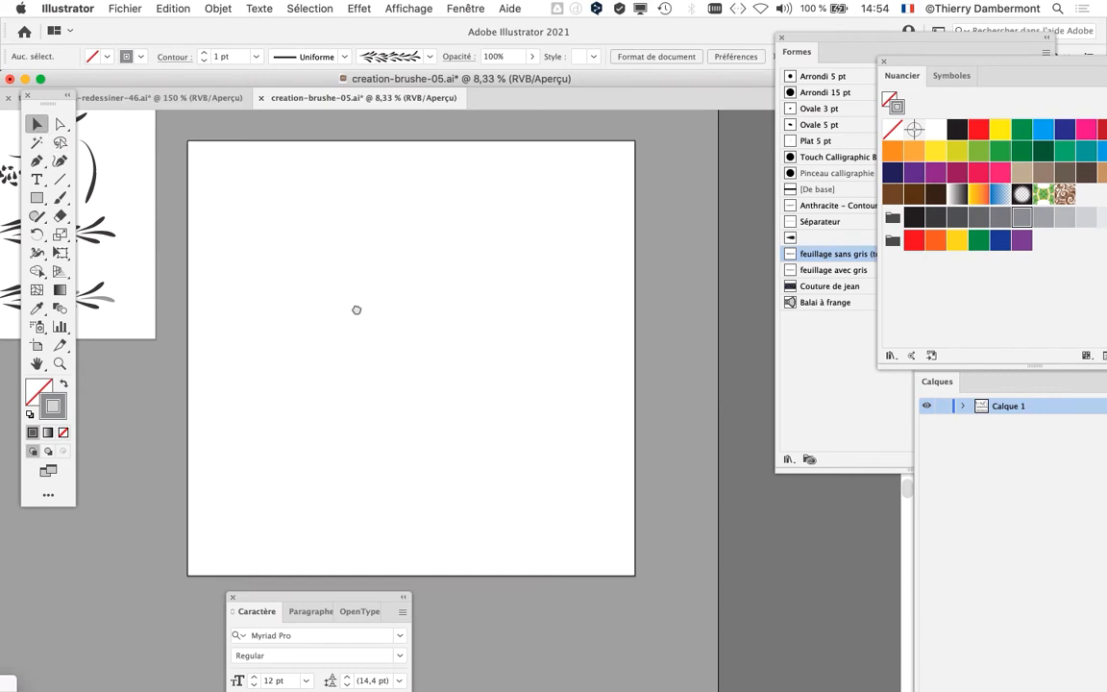
pyautogui.moveTo(356, 309); pyautogui.dragTo(393, 285)
pyautogui.press('super+plus')
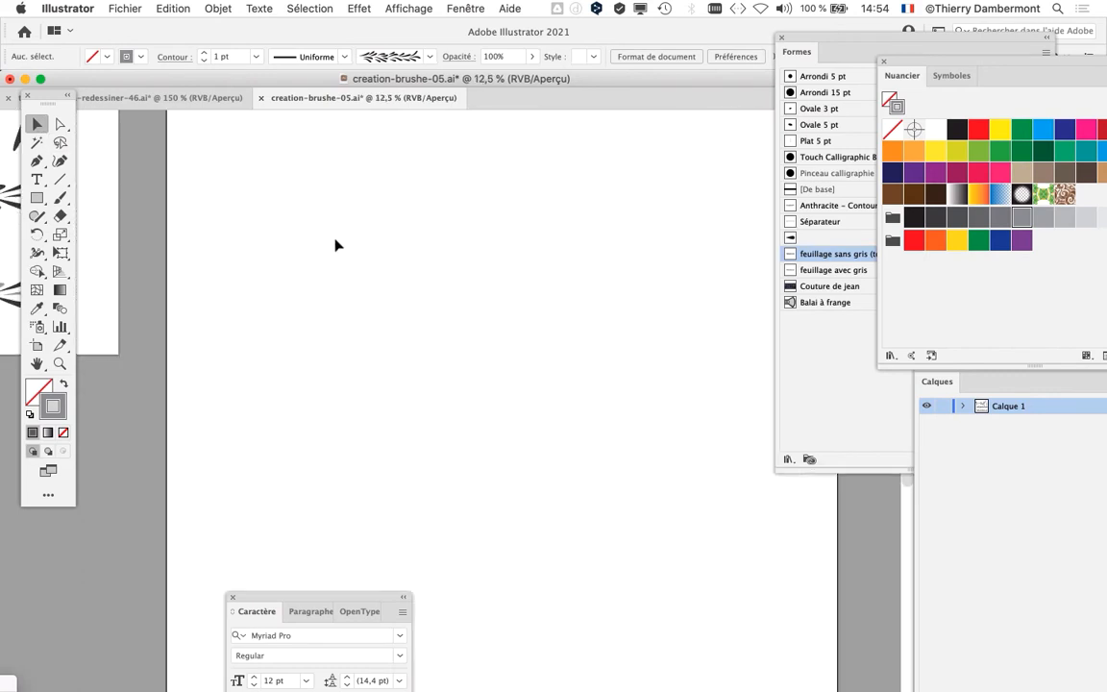
# - Paint two wavy strokes descending across the empty artboard using the Paintbrush tool and the "feuillage avec gris" brush
pyautogui.moveTo(335, 242); pyautogui.dragTo(310, 309)
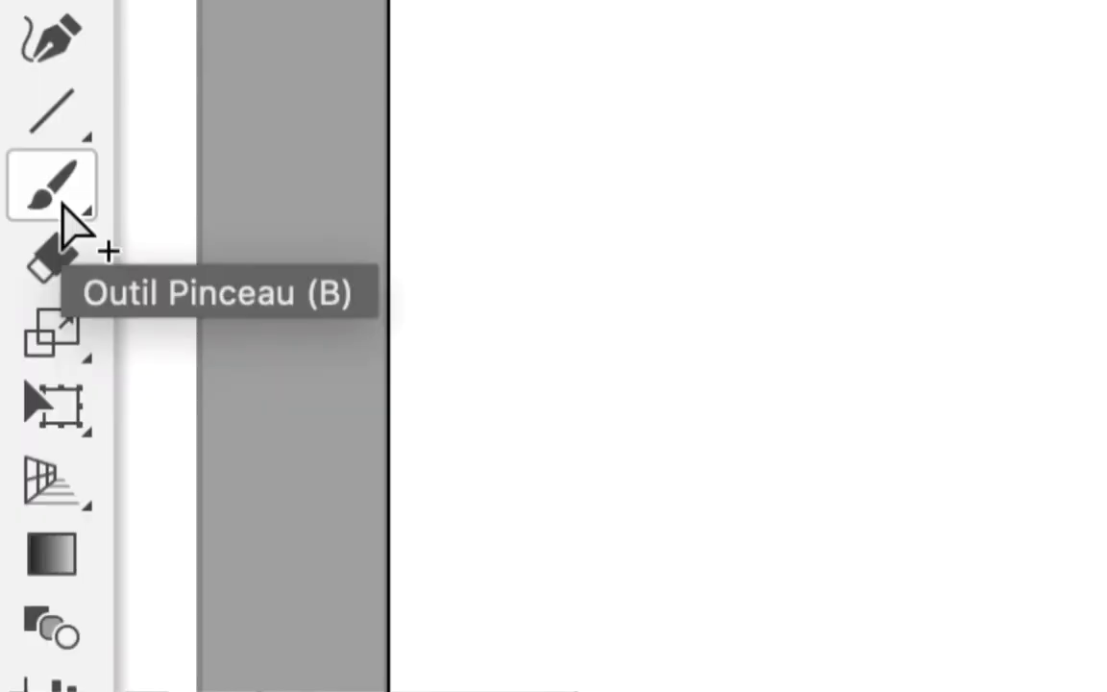
pyautogui.click(50, 199)
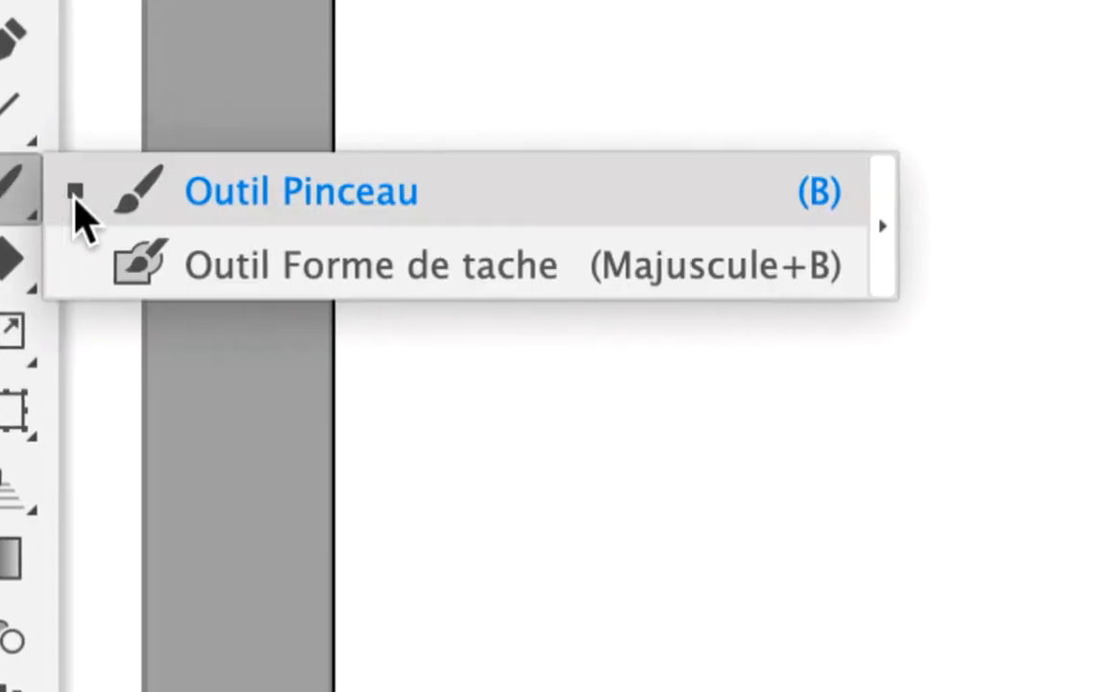
pyautogui.click(144, 197)
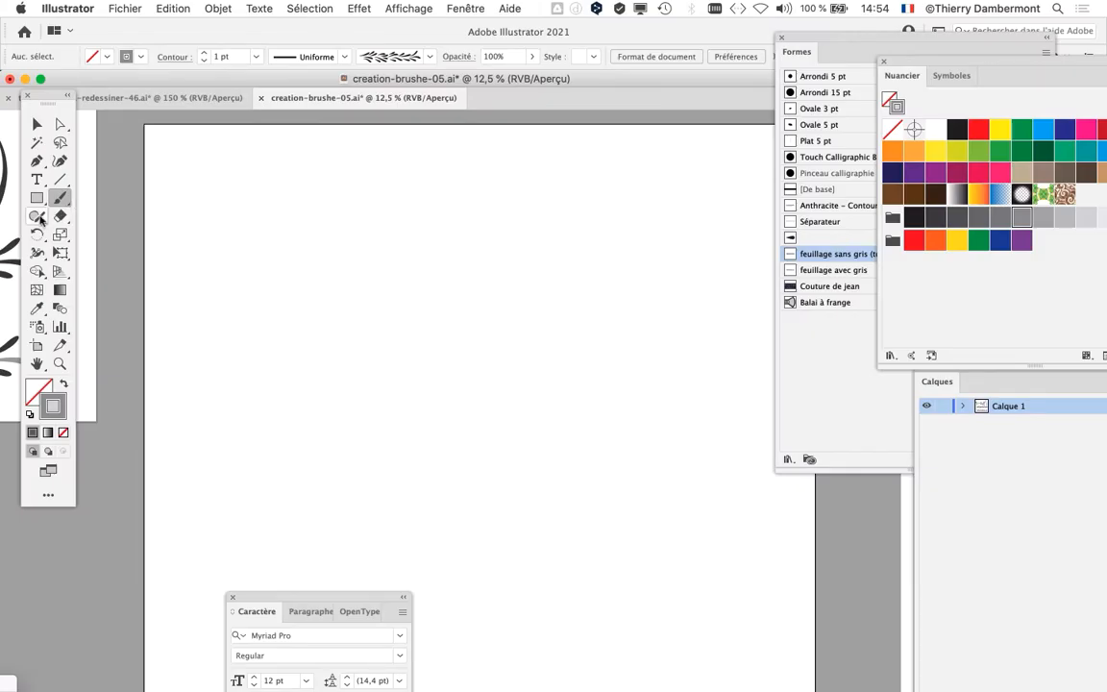
pyautogui.moveTo(299, 592); pyautogui.dragTo(193, 367)
pyautogui.moveTo(800, 50); pyautogui.dragTo(728, 37)
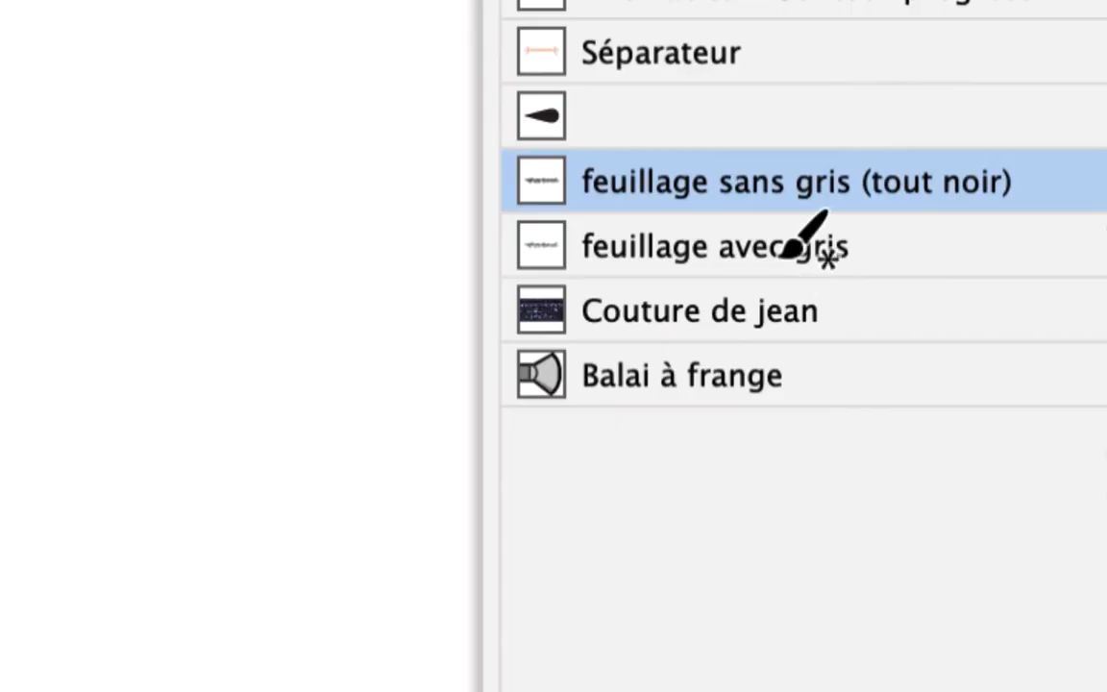
pyautogui.click(783, 250)
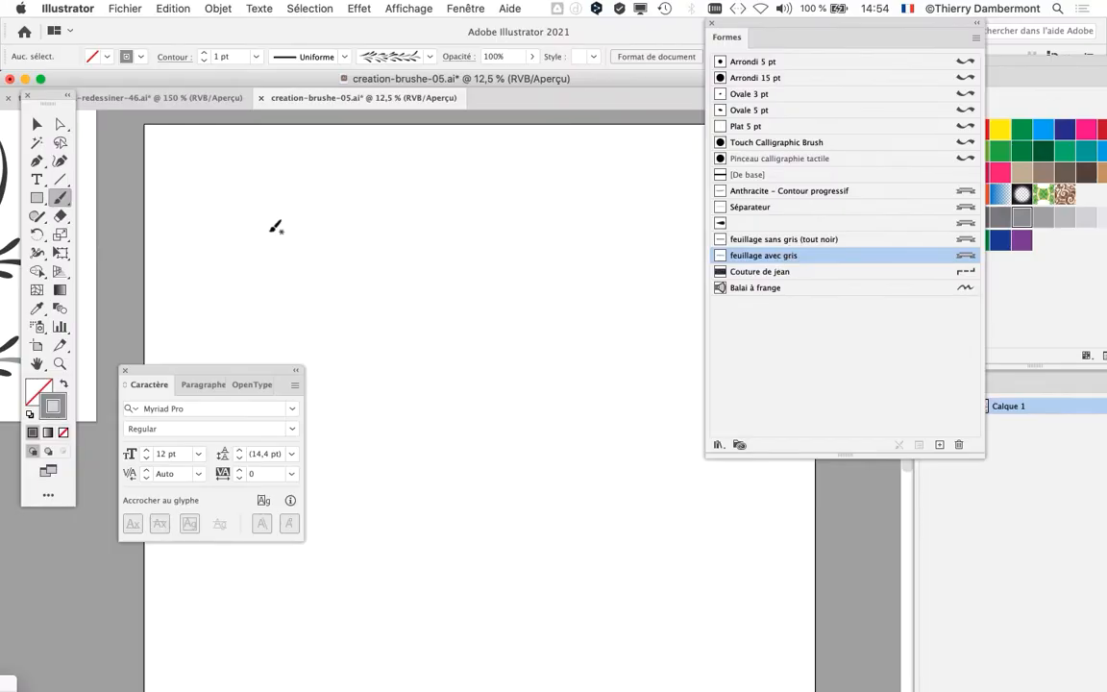
pyautogui.moveTo(245, 202)
pyautogui.mouseDown()
pyautogui.moveTo(390, 208)
pyautogui.moveTo(573, 256)
pyautogui.mouseUp()
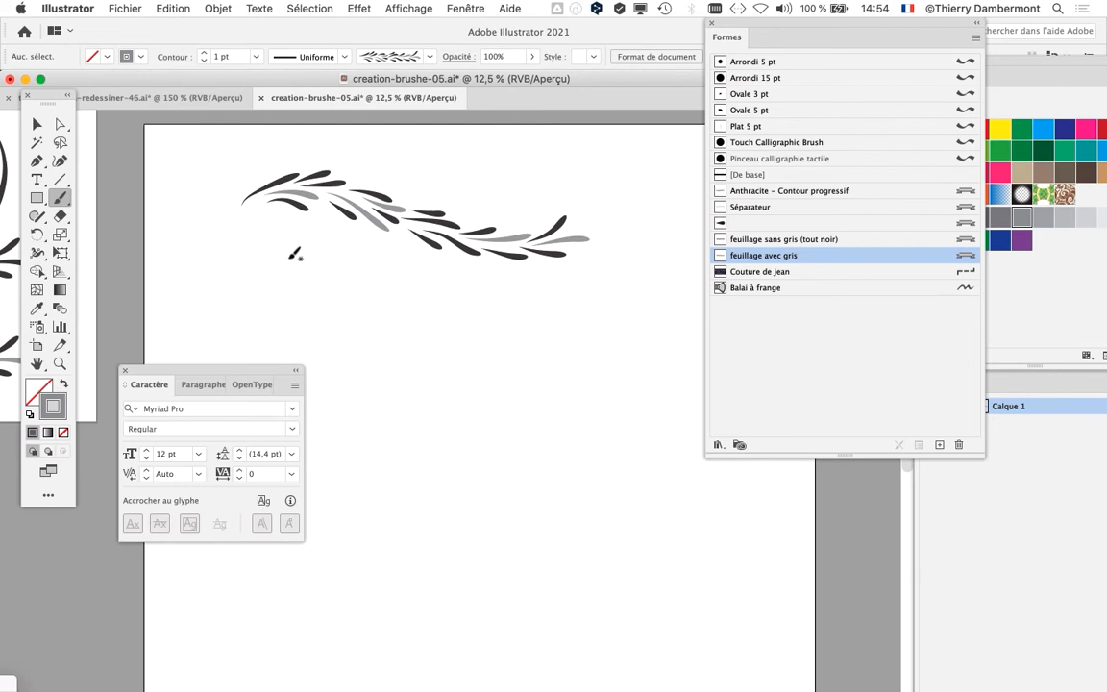
pyautogui.moveTo(285, 250)
pyautogui.mouseDown()
pyautogui.moveTo(388, 290)
pyautogui.moveTo(576, 404)
pyautogui.mouseUp()
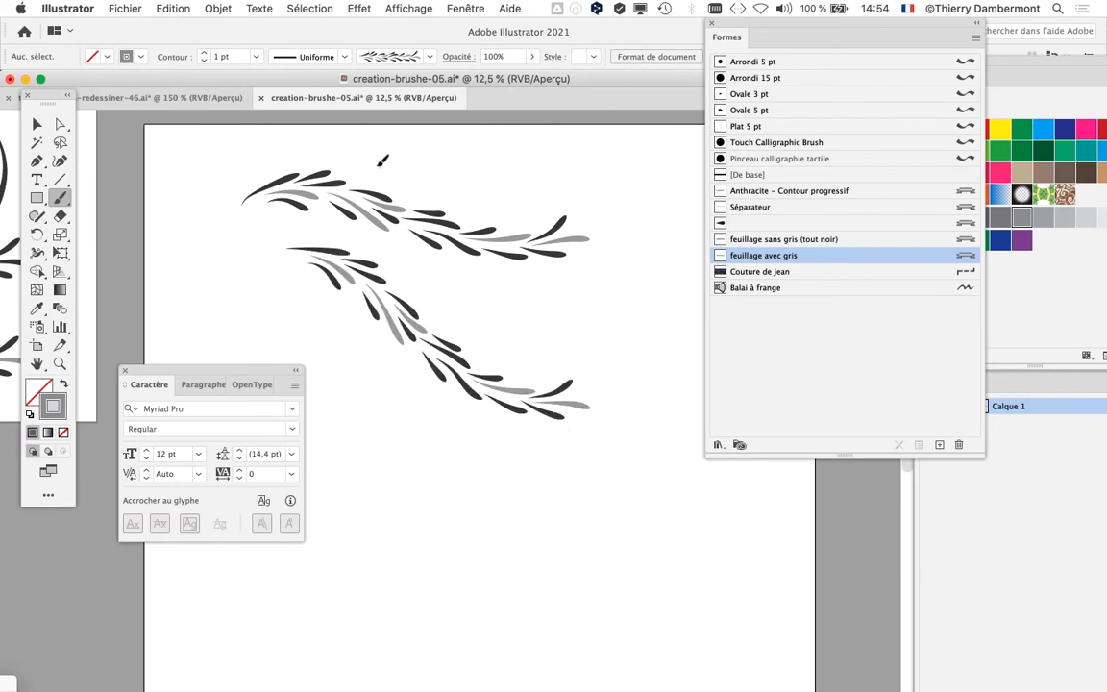
pyautogui.moveTo(248, 300); pyautogui.dragTo(247, 304)
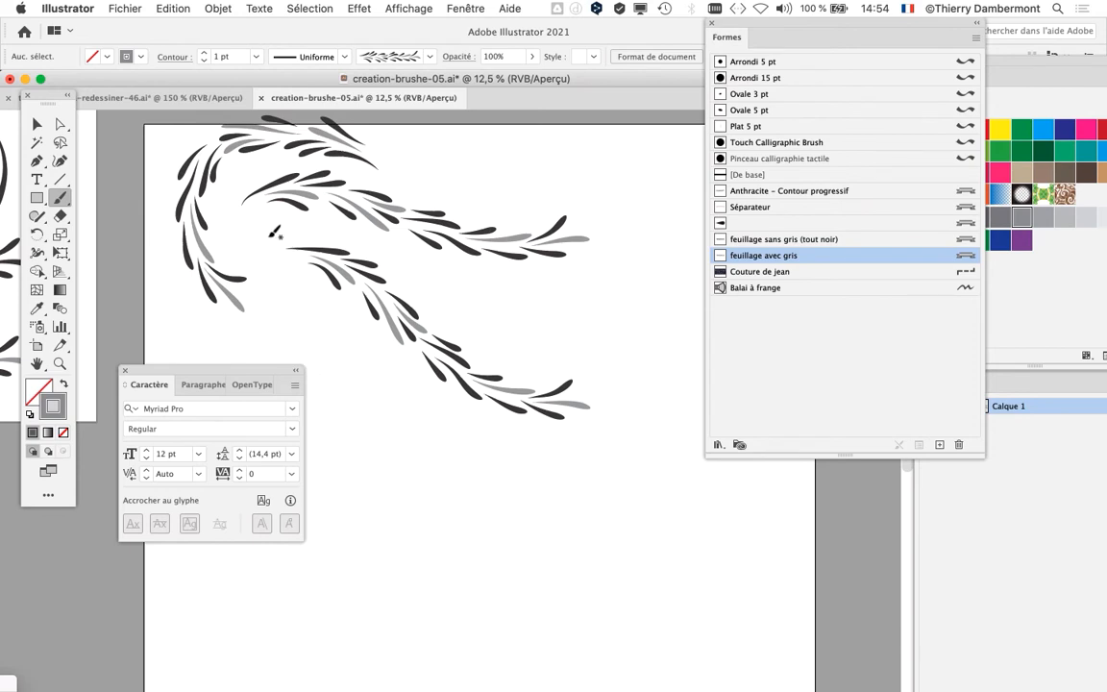
pyautogui.moveTo(265, 236)
pyautogui.mouseDown()
pyautogui.moveTo(270, 266)
pyautogui.moveTo(382, 425)
pyautogui.mouseUp()
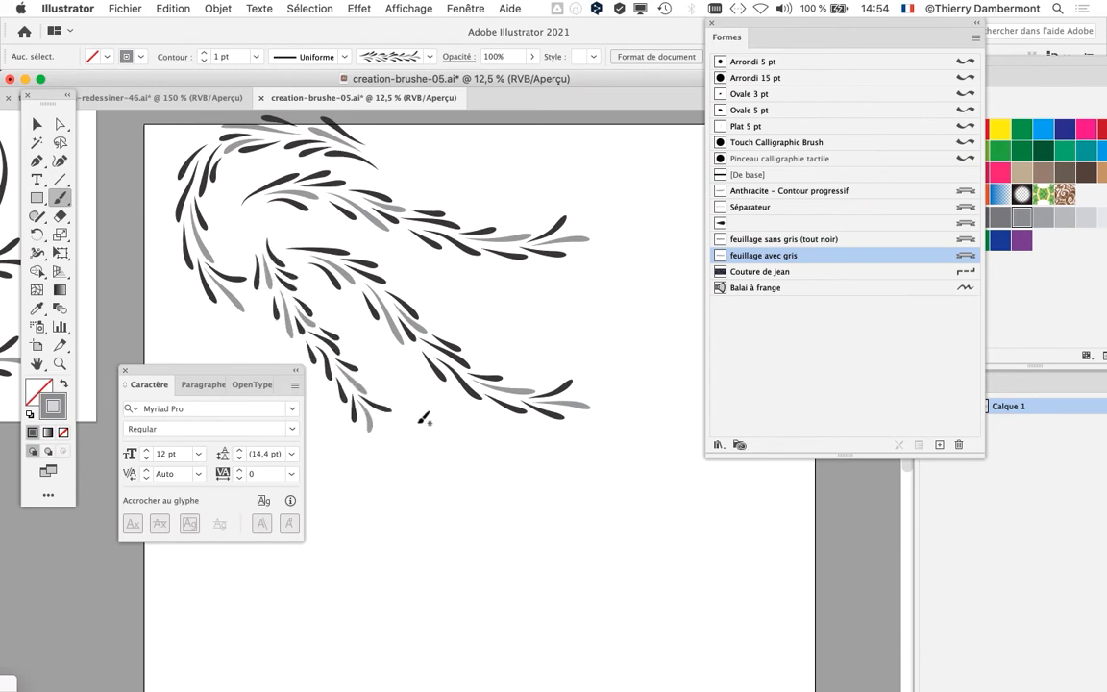
pyautogui.press('super+z')
pyautogui.press('super+z')
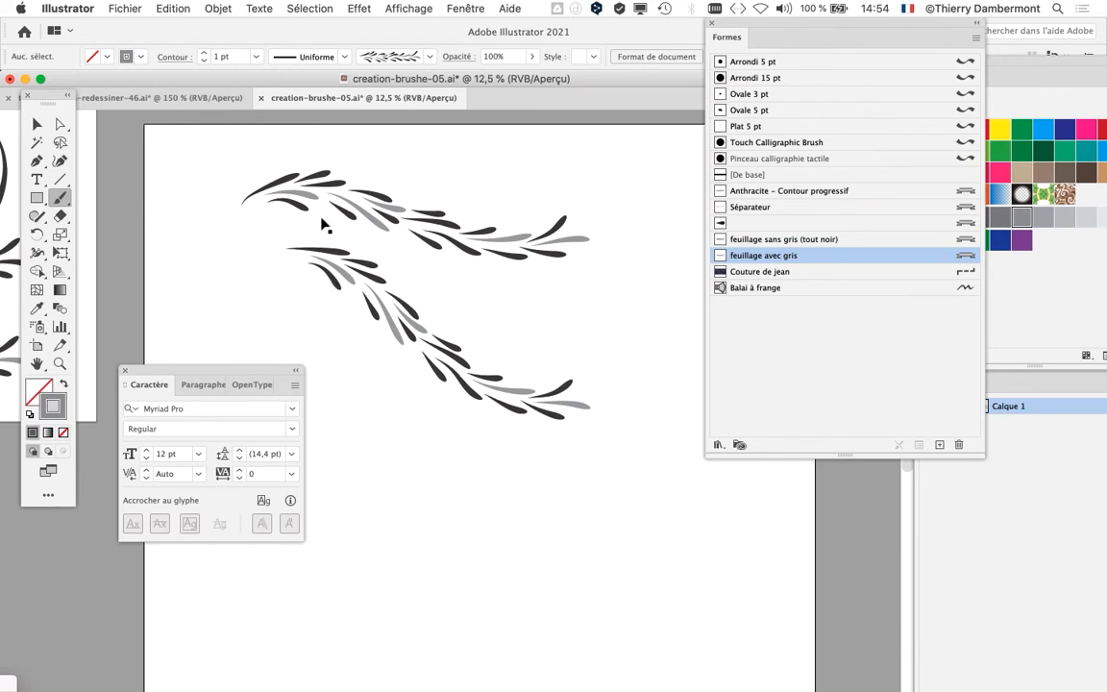
# - Draw two descending S-shaped paths with the Pencil tool below the painted foliage strokes
pyautogui.scroll(2, 406, 237)
pyautogui.scroll(1, 407, 236)
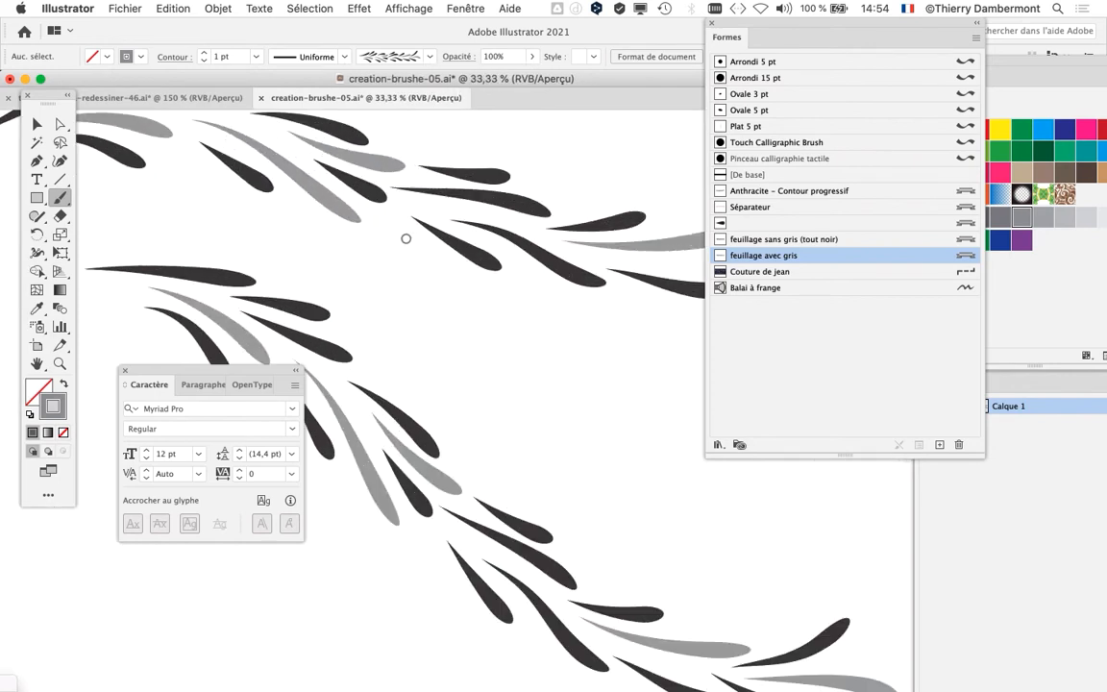
pyautogui.scroll(-1, 405, 236)
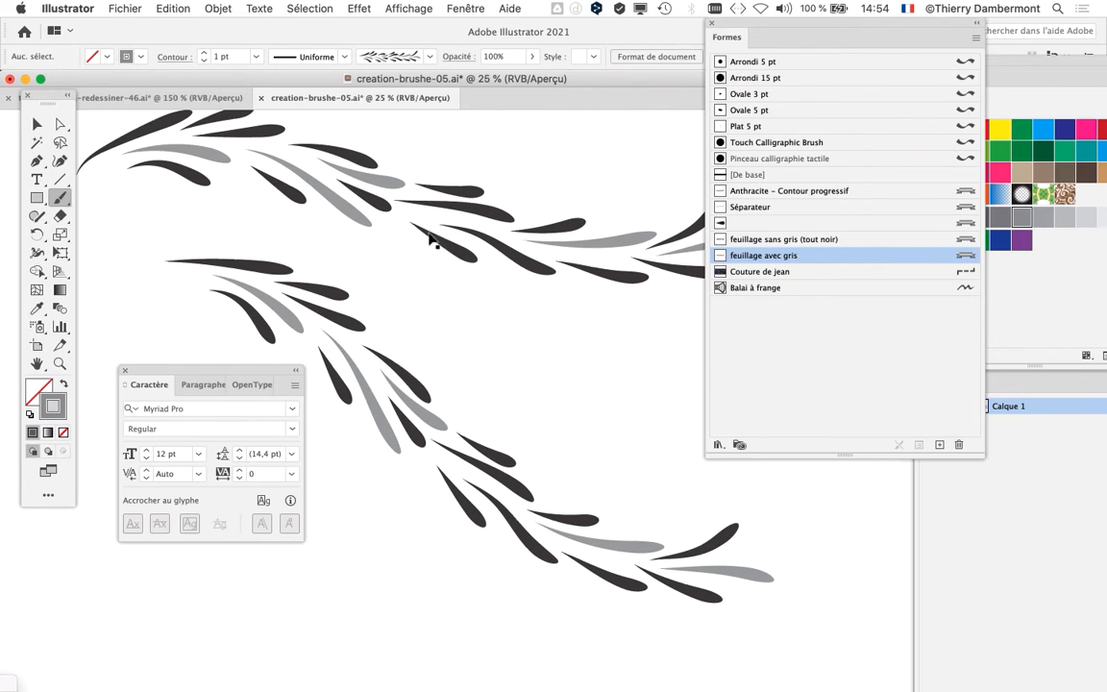
pyautogui.scroll(-1, 529, 232)
pyautogui.moveTo(418, 242); pyautogui.dragTo(365, 175)
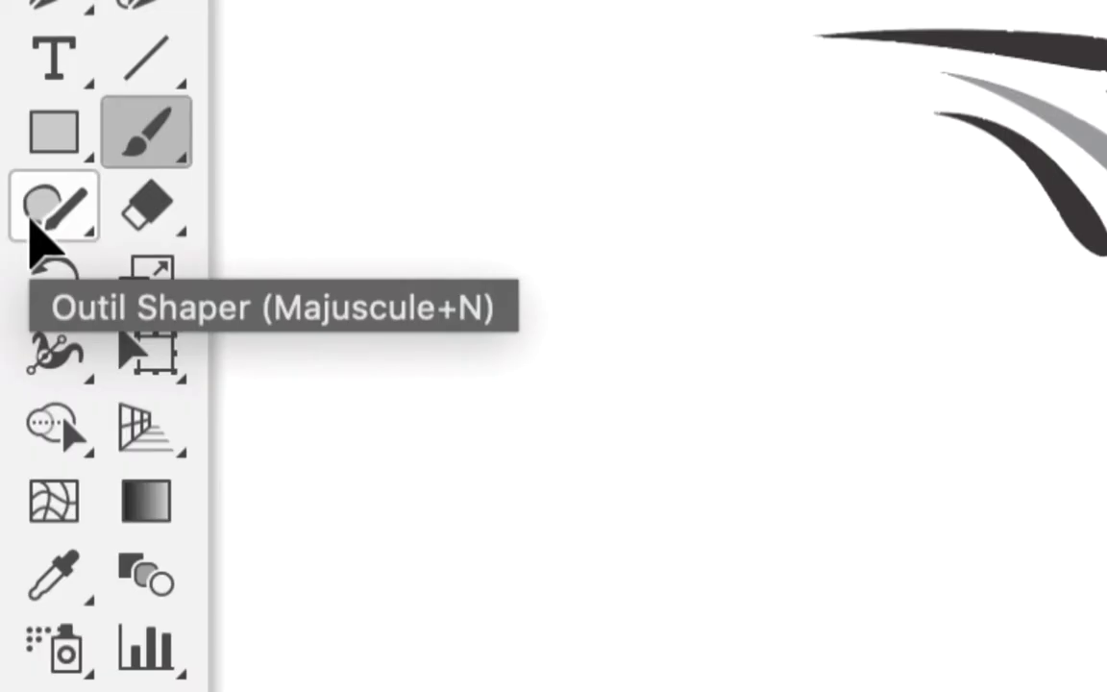
pyautogui.click(38, 216)
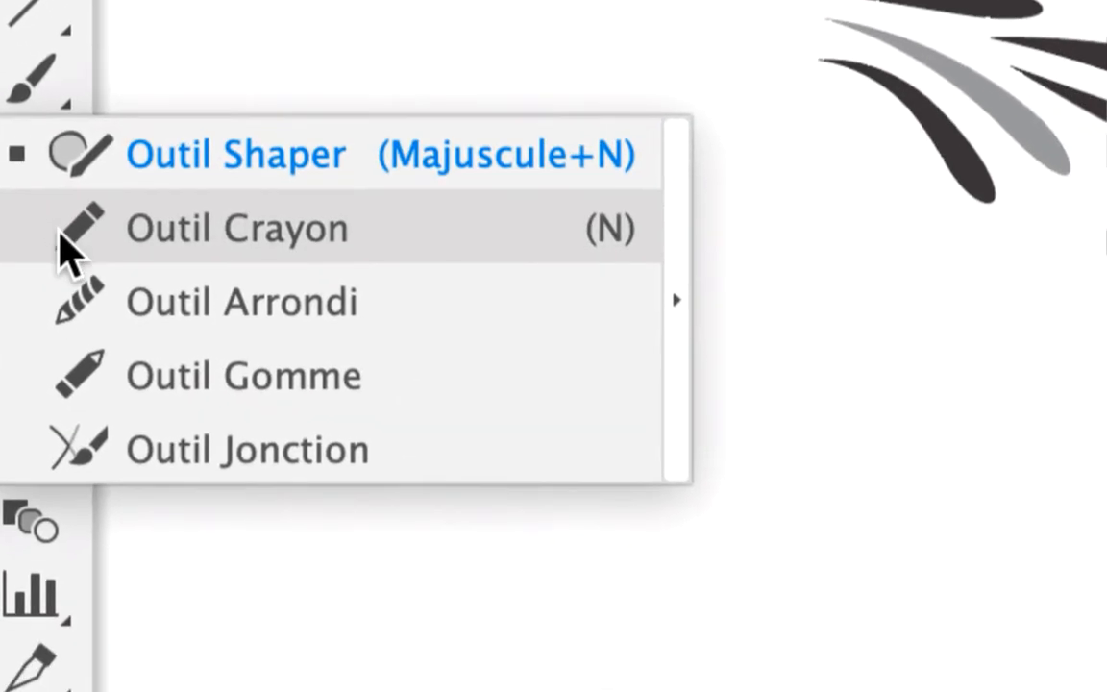
pyautogui.click(60, 233)
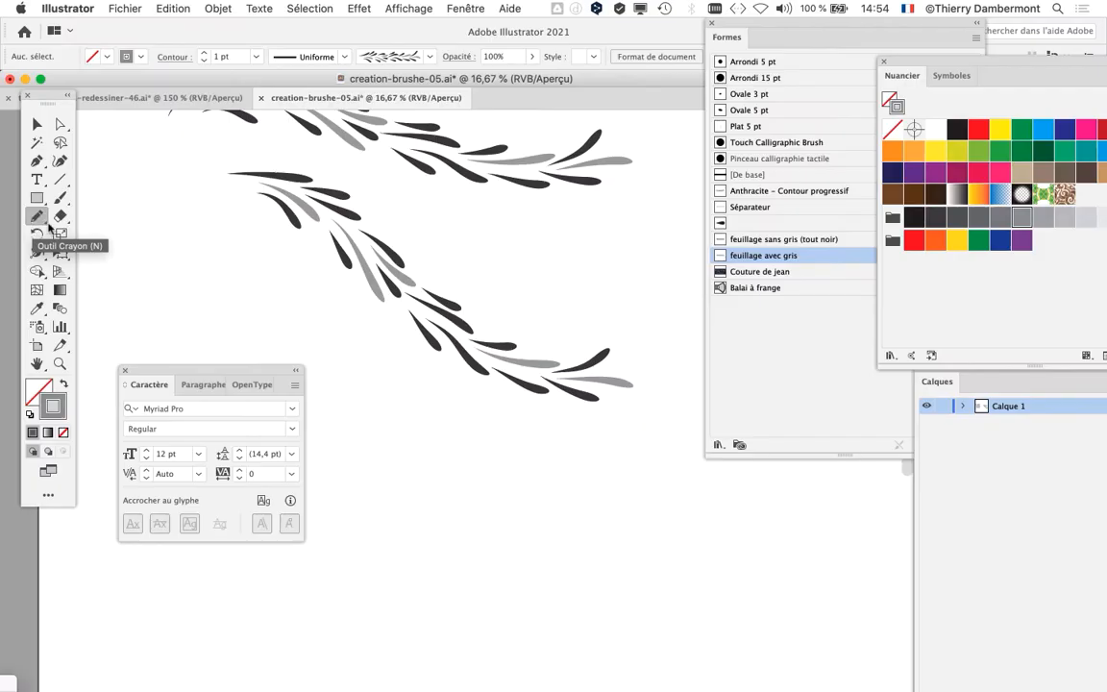
pyautogui.moveTo(202, 261)
pyautogui.mouseDown()
pyautogui.moveTo(334, 328)
pyautogui.moveTo(524, 478)
pyautogui.mouseUp()
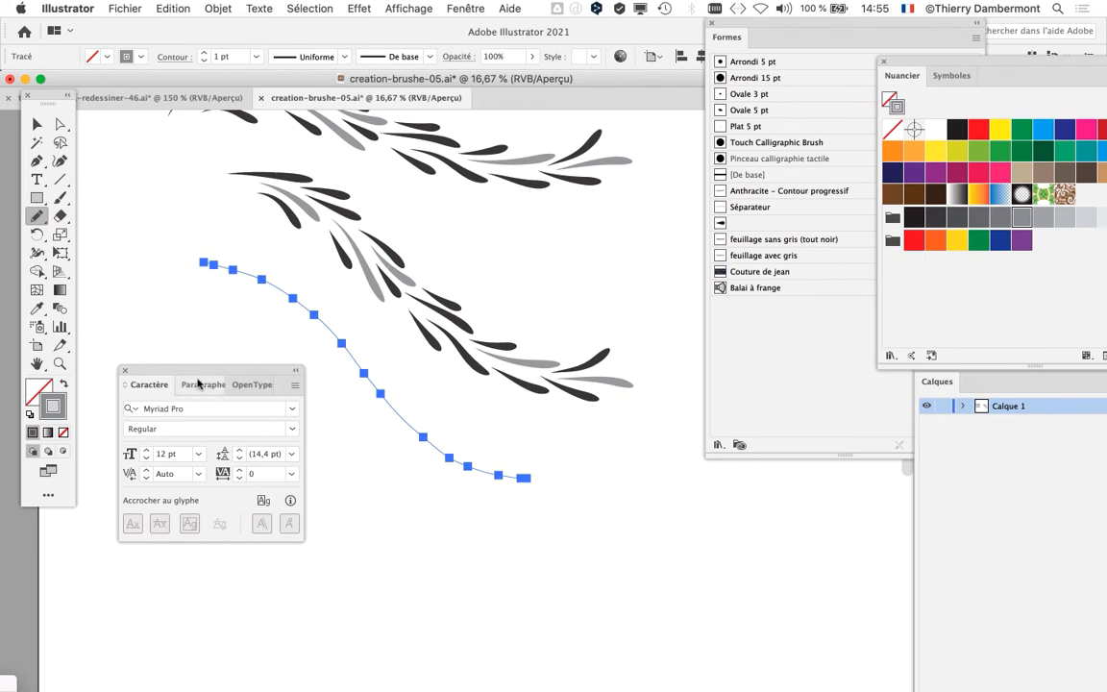
pyautogui.moveTo(214, 332)
pyautogui.mouseDown()
pyautogui.moveTo(408, 531)
pyautogui.moveTo(523, 579)
pyautogui.mouseUp()
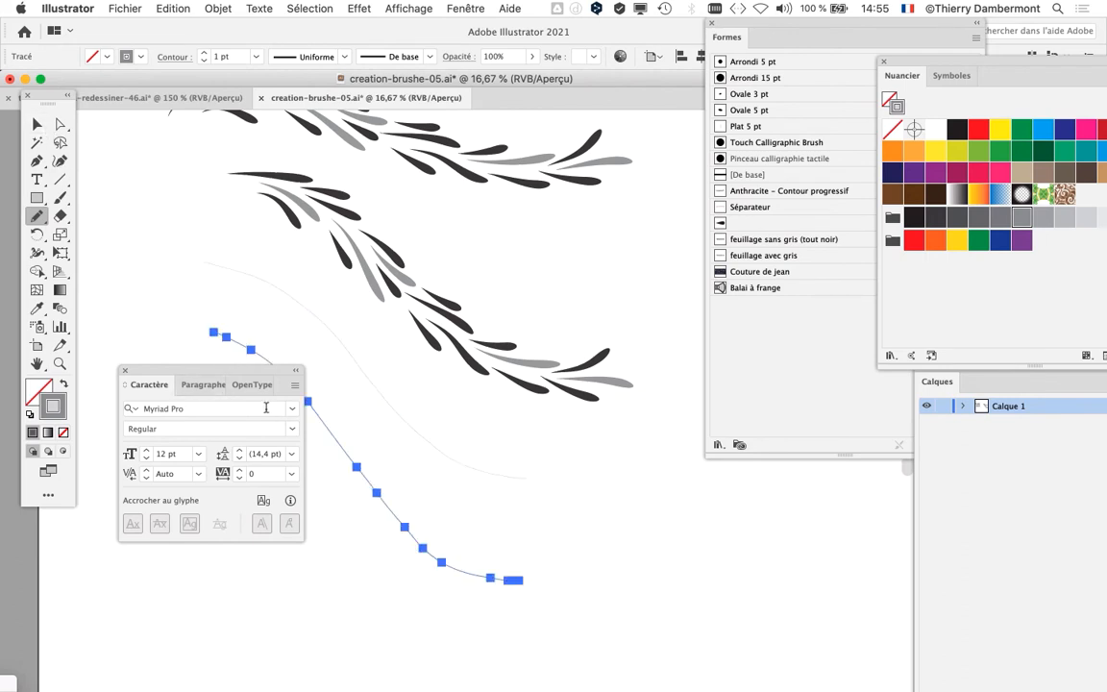
# - Apply the "feuillage avec gris" brush to both pencil paths and deselect them
pyautogui.moveTo(257, 374)
pyautogui.mouseDown()
pyautogui.moveTo(212, 387)
pyautogui.moveTo(184, 517)
pyautogui.mouseUp()
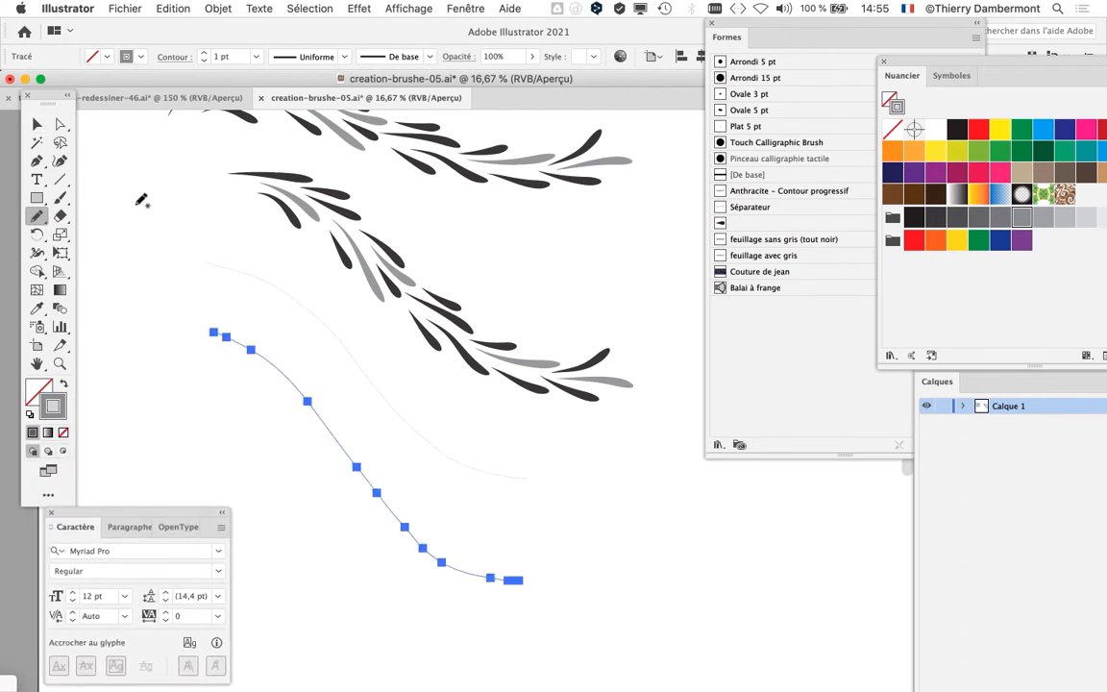
pyautogui.click(36, 124)
pyautogui.click(265, 429)
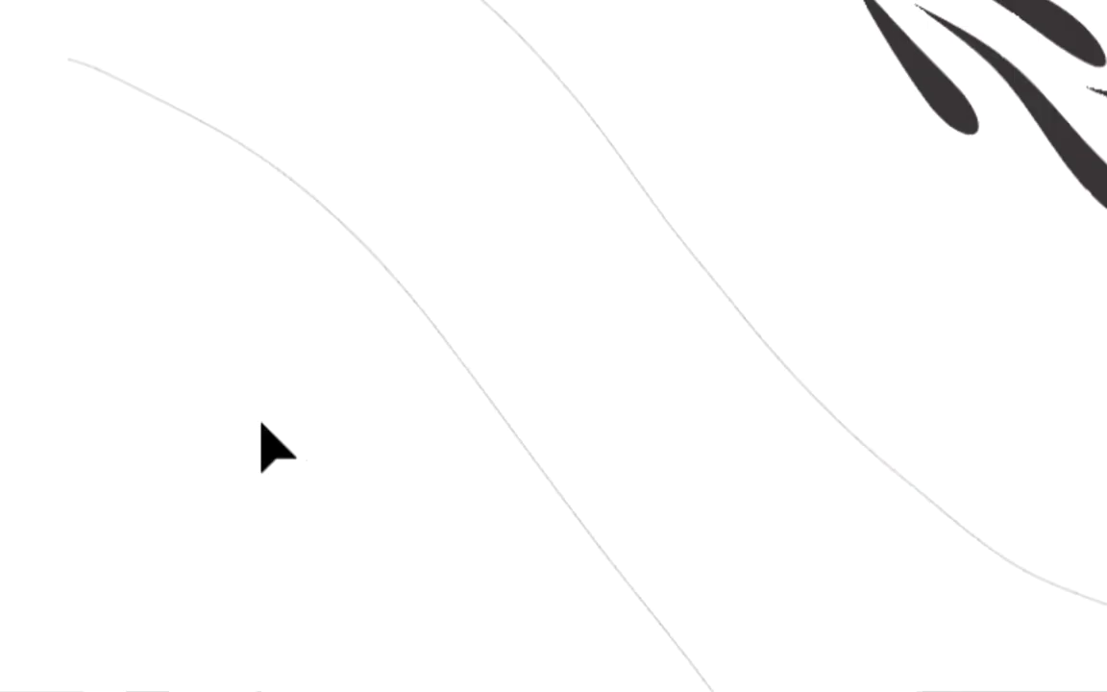
pyautogui.moveTo(255, 437); pyautogui.dragTo(344, 366)
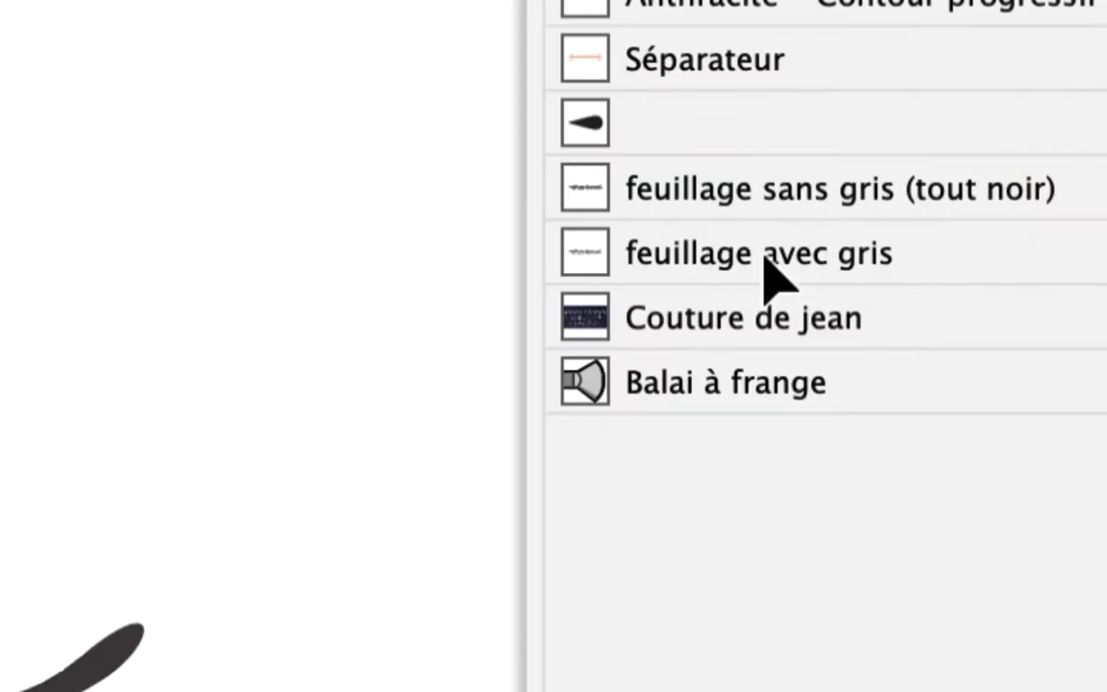
pyautogui.click(765, 257)
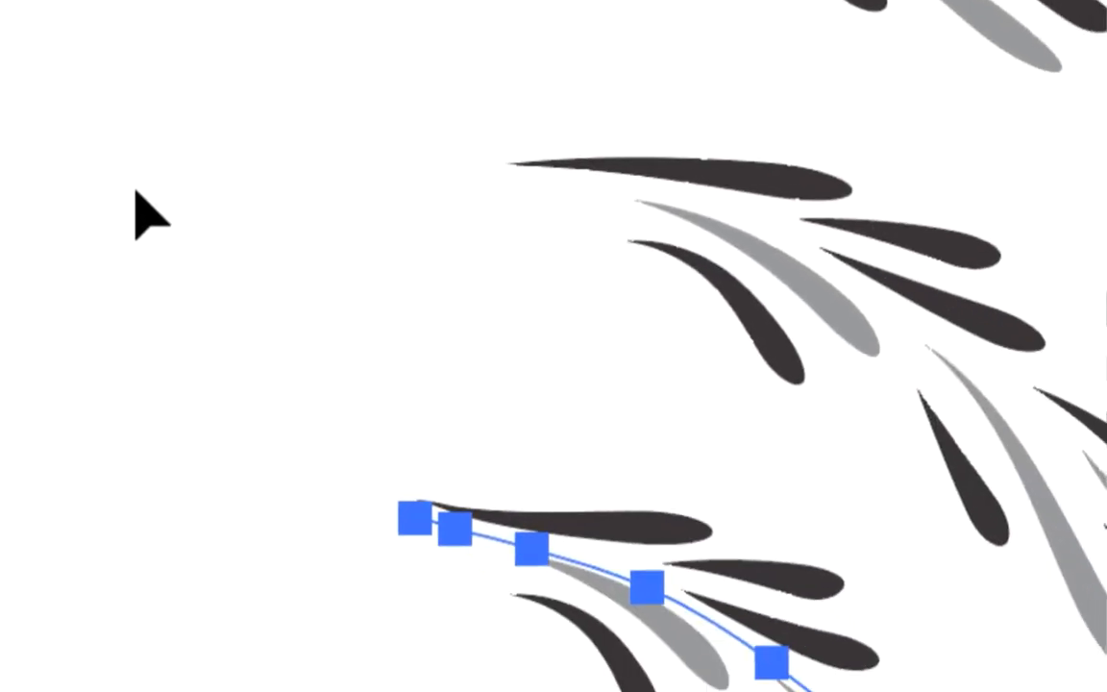
pyautogui.click(135, 211)
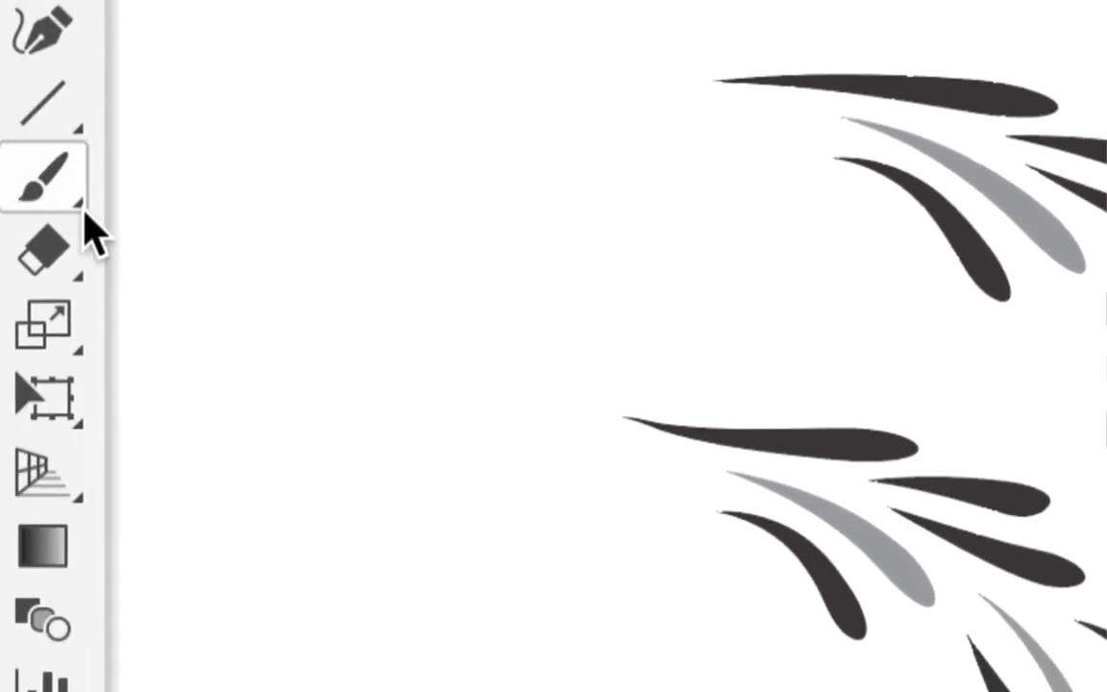
# - Set the Paintbrush tool options to keep the selection (Conserver la sélection) and edit selected paths within 20 pixels
pyautogui.click(78, 209)
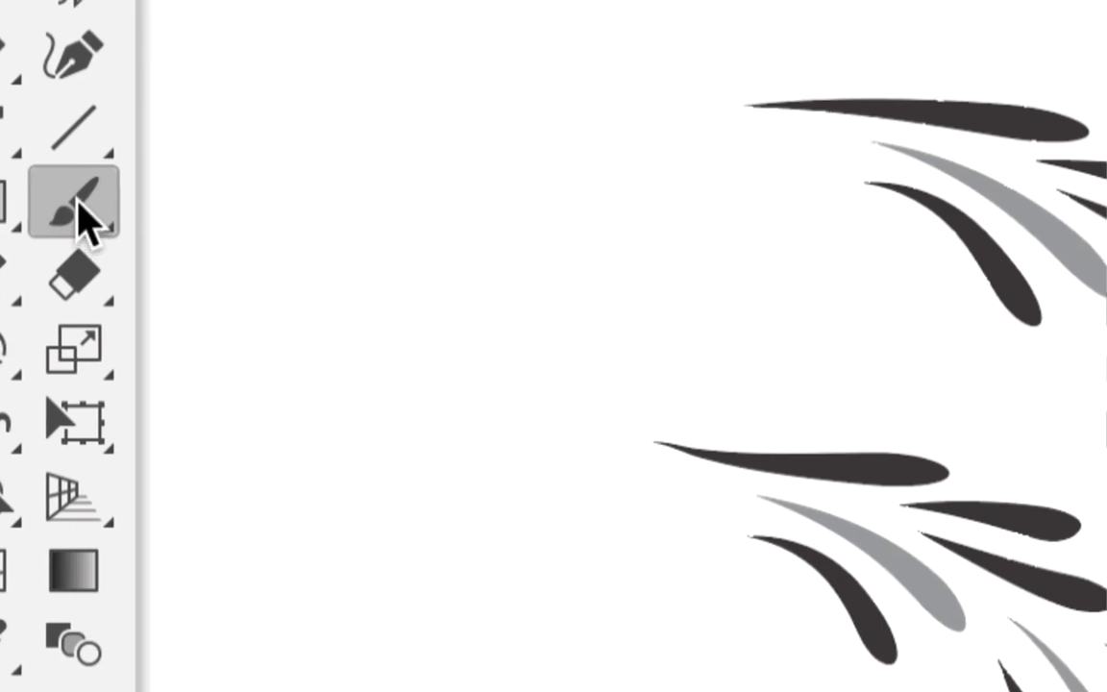
pyautogui.doubleClick(78, 206)
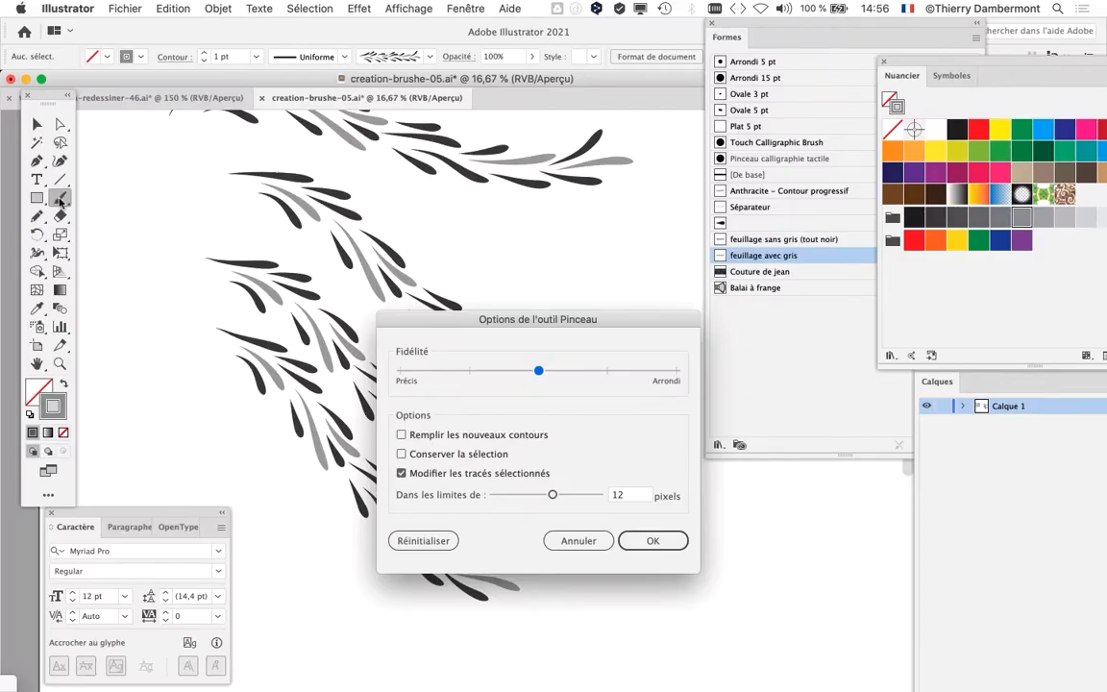
pyautogui.moveTo(455, 322); pyautogui.dragTo(344, 112)
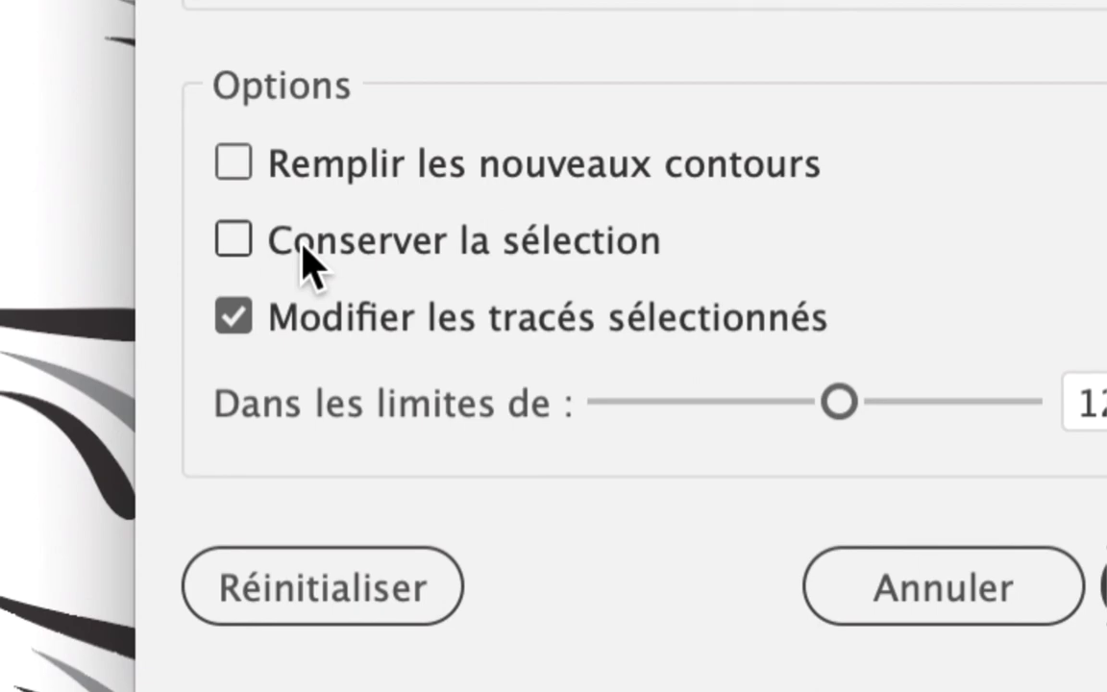
pyautogui.click(302, 246)
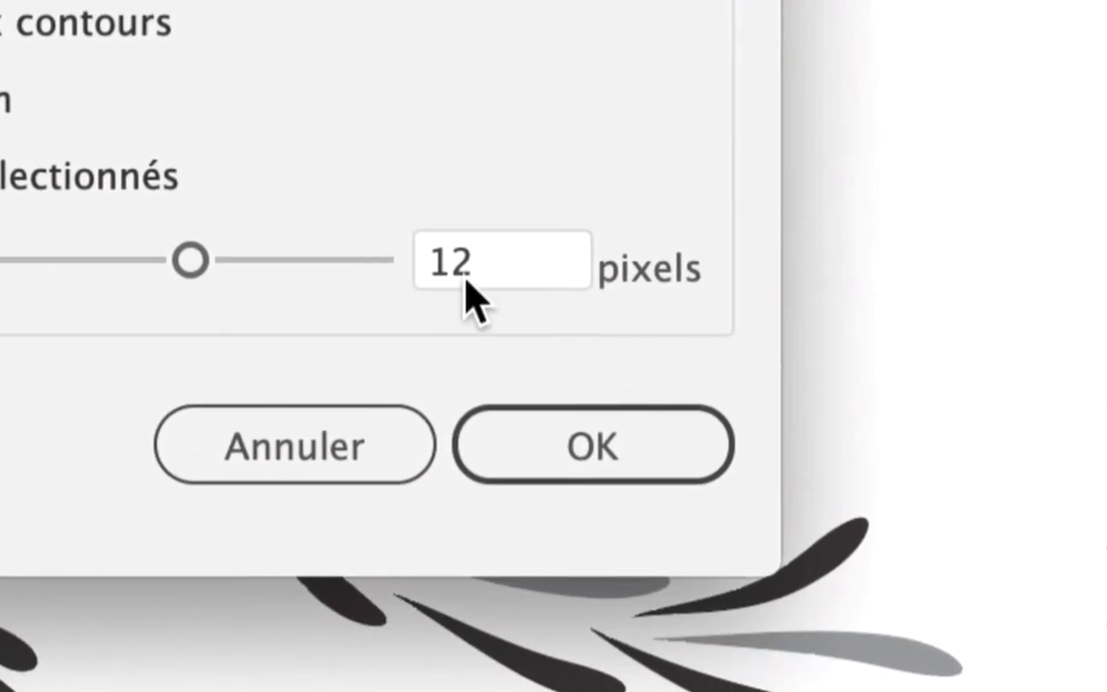
pyautogui.click(754, 341)
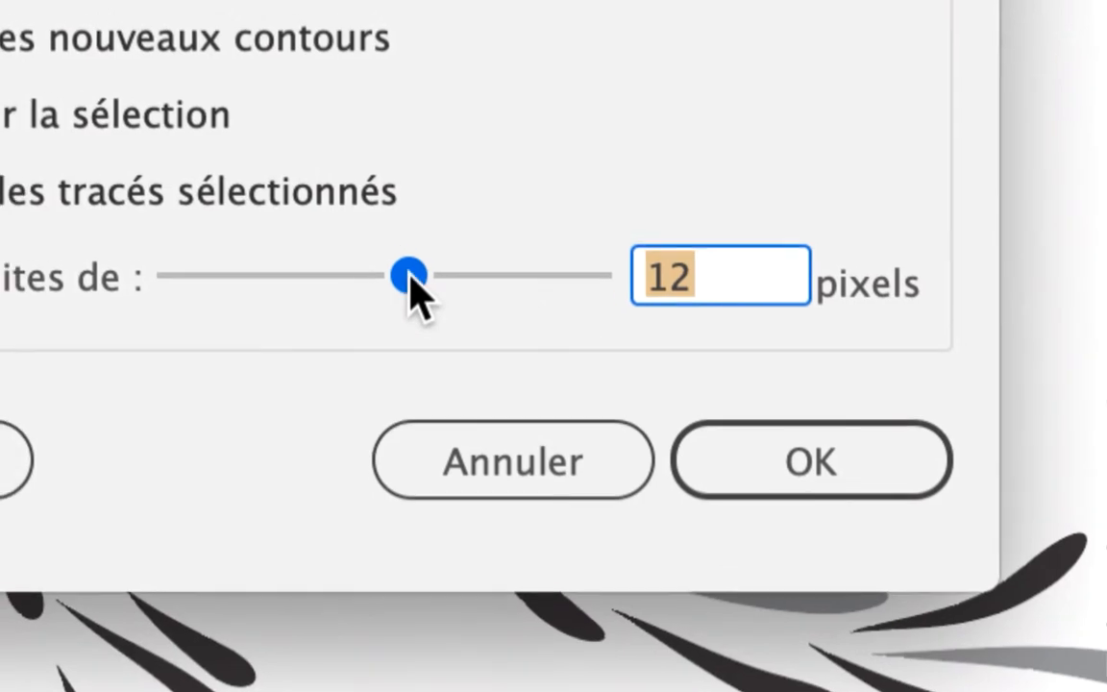
pyautogui.moveTo(255, 262); pyautogui.dragTo(526, 271)
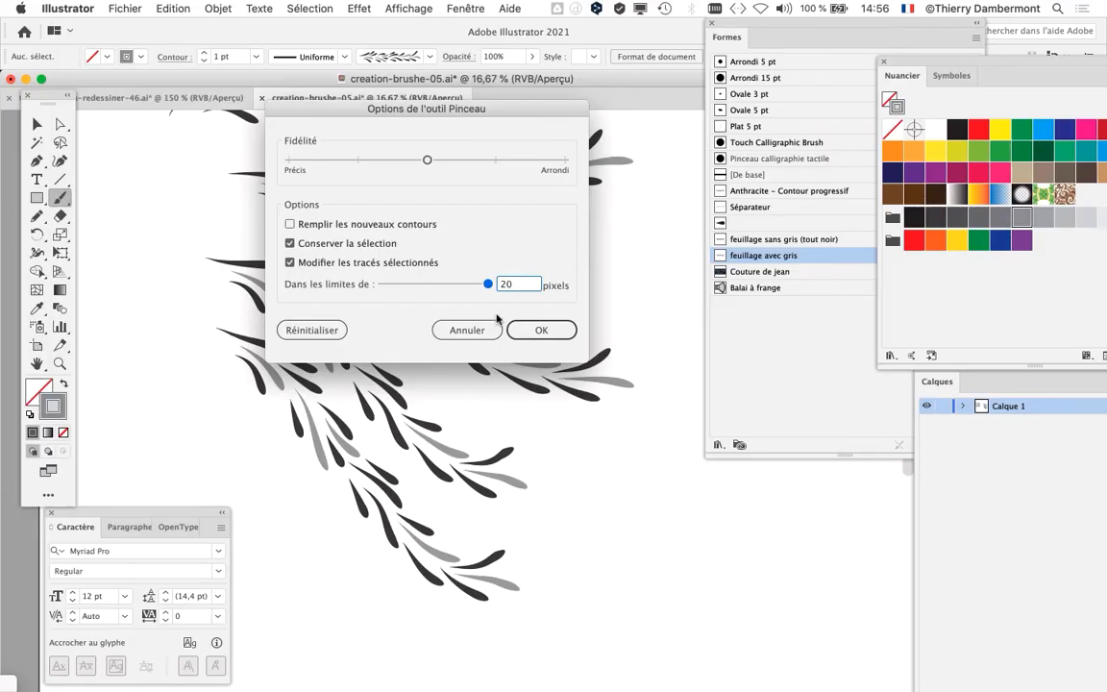
pyautogui.press('Return')
# - Paint a vertical foliage stroke in the blank area beside the existing strokes and redraw it over itself as a winding S-curve
pyautogui.hscroll(10, 480, 289)
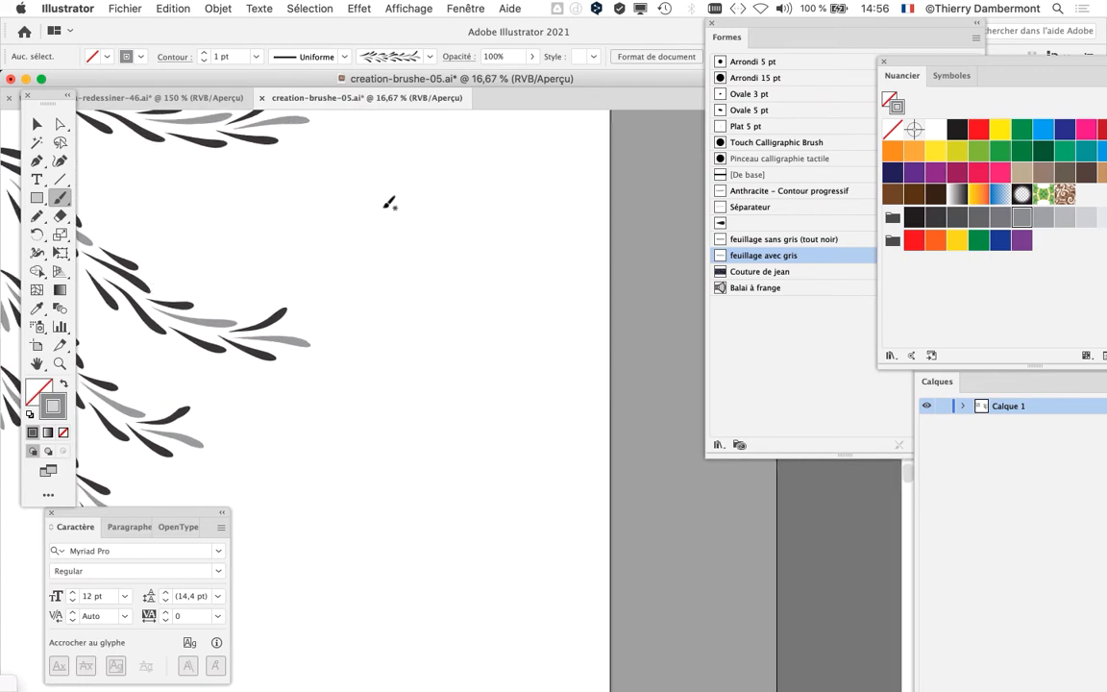
pyautogui.moveTo(442, 173); pyautogui.dragTo(417, 277)
pyautogui.moveTo(452, 448); pyautogui.dragTo(450, 450)
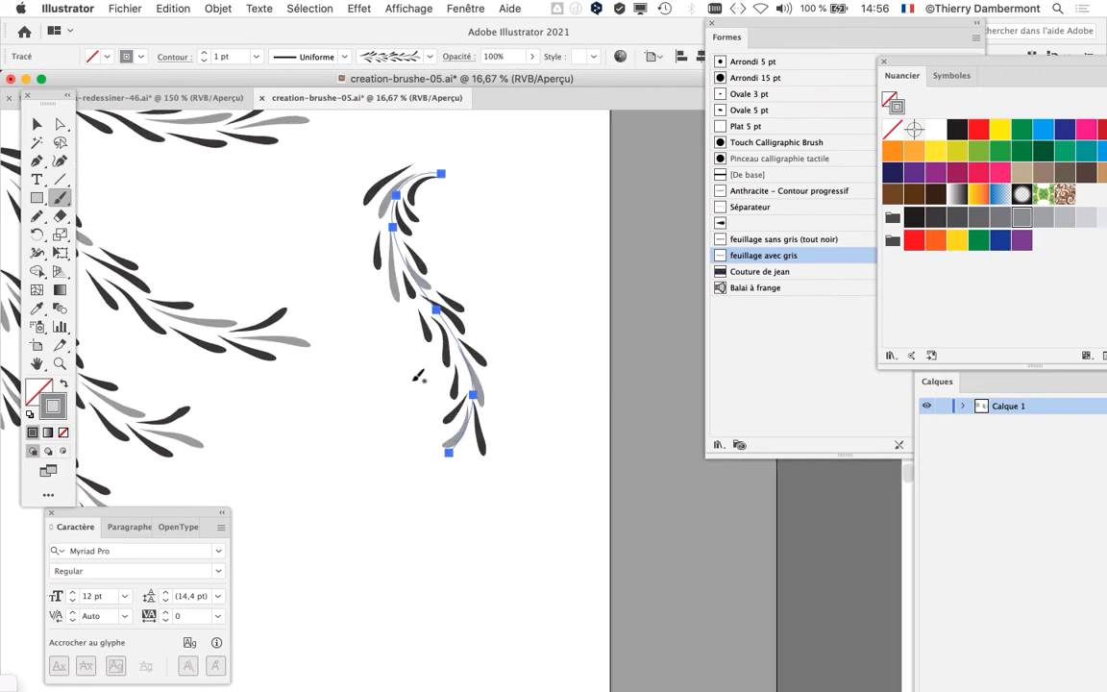
pyautogui.moveTo(406, 181)
pyautogui.mouseDown()
pyautogui.moveTo(384, 210)
pyautogui.moveTo(544, 439)
pyautogui.mouseUp()
pyautogui.moveTo(474, 290)
pyautogui.mouseDown()
pyautogui.moveTo(413, 396)
pyautogui.moveTo(317, 291)
pyautogui.mouseUp()
pyautogui.moveTo(475, 338)
pyautogui.mouseDown()
pyautogui.moveTo(404, 440)
pyautogui.moveTo(492, 492)
pyautogui.mouseUp()
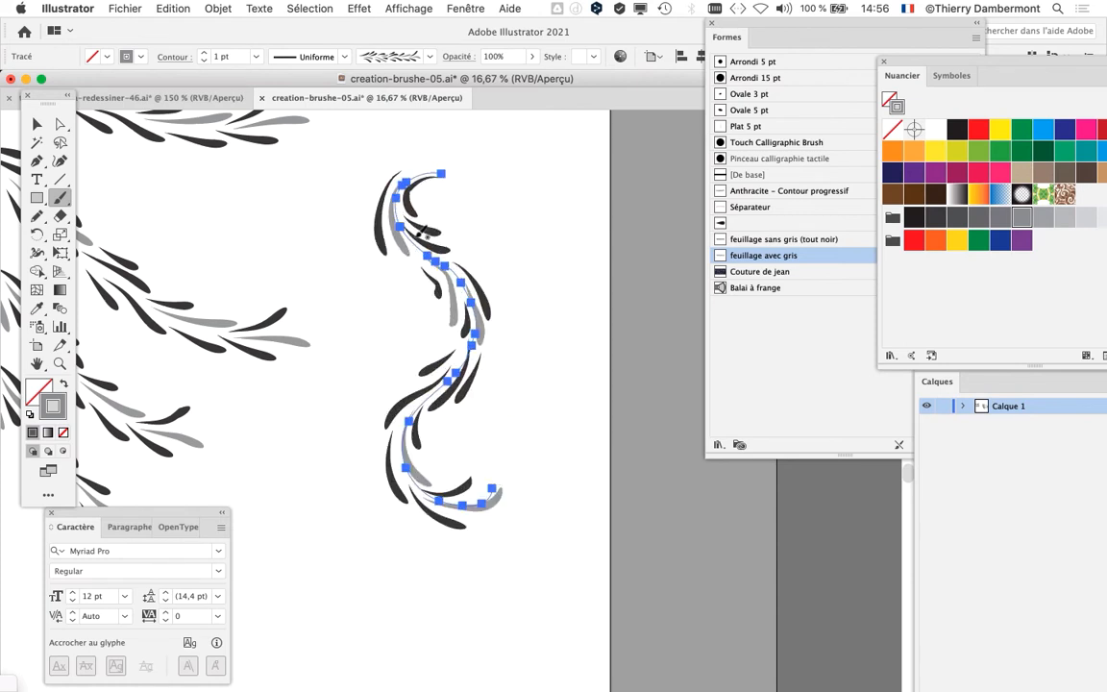
pyautogui.moveTo(397, 160)
pyautogui.mouseDown()
pyautogui.moveTo(327, 232)
pyautogui.moveTo(307, 517)
pyautogui.mouseUp()
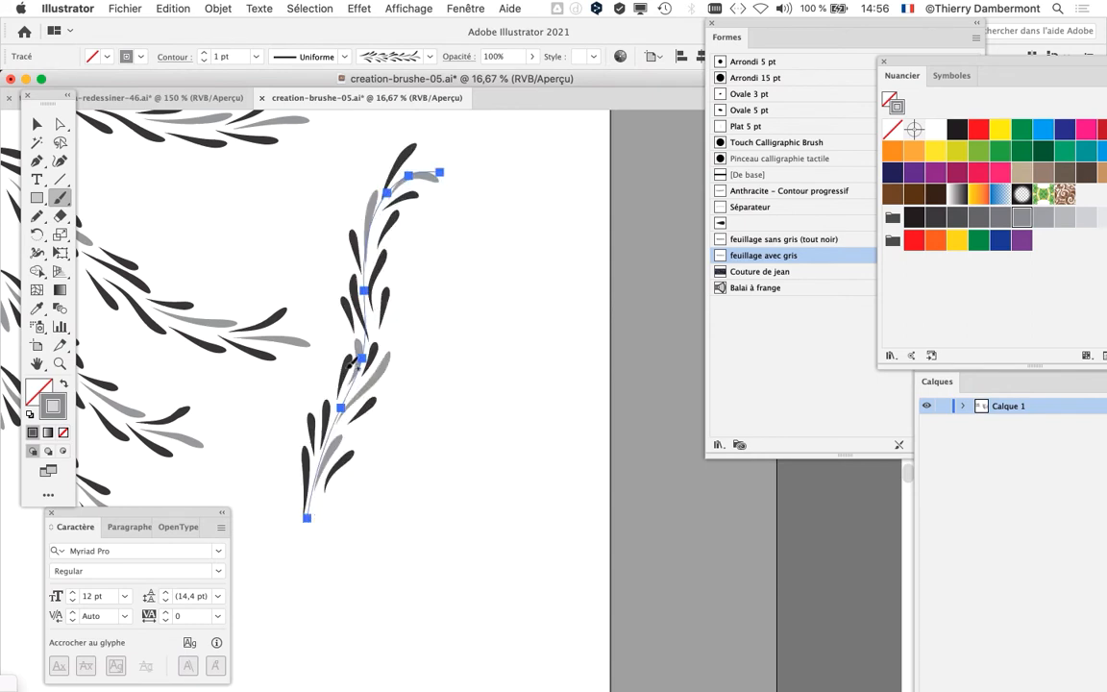
pyautogui.moveTo(416, 198)
pyautogui.mouseDown()
pyautogui.moveTo(490, 360)
pyautogui.moveTo(427, 576)
pyautogui.mouseUp()
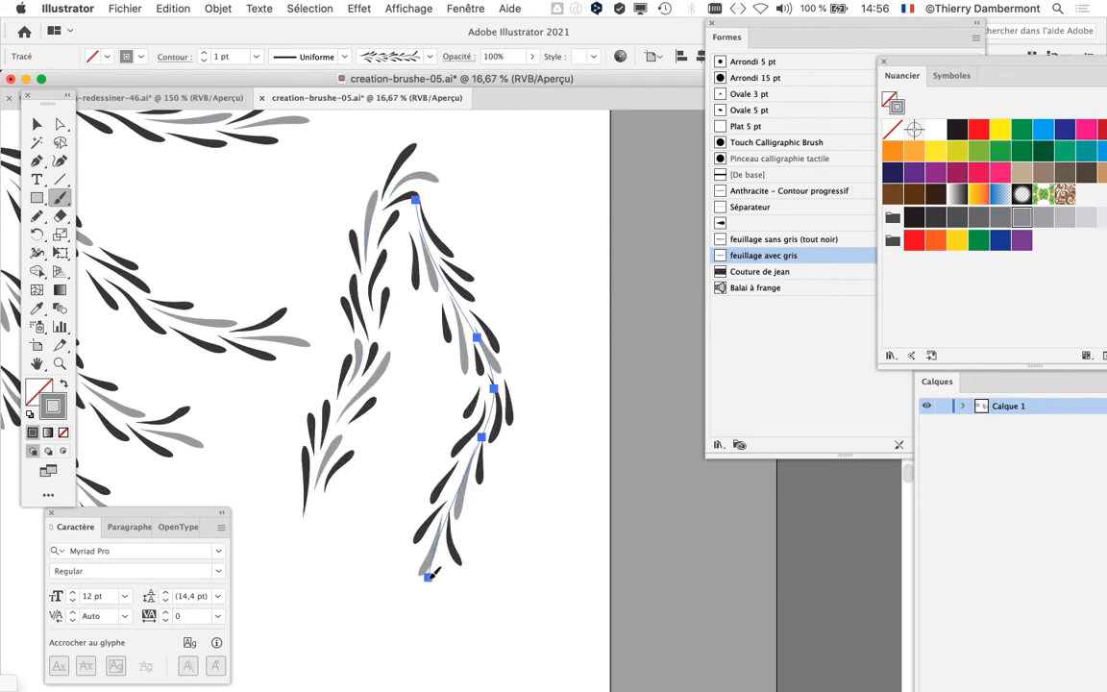
pyautogui.press('super+z')
pyautogui.press('super+z')
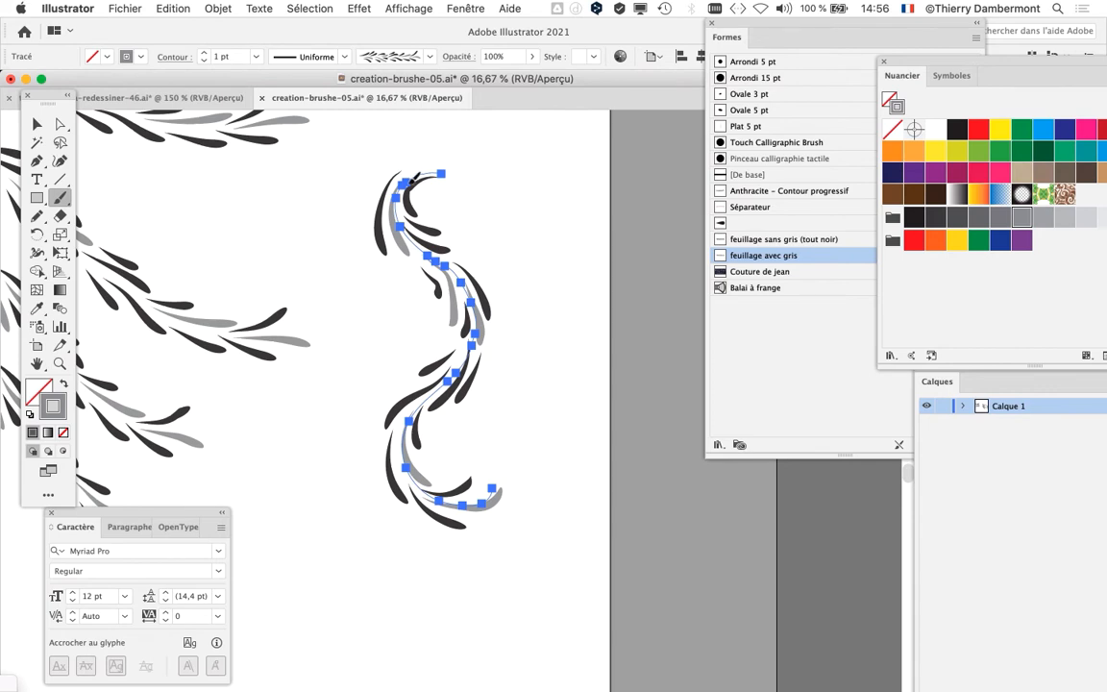
# - Redraw the selected winding foliage stroke from near its upper end so it bends and ends farther down on the left
pyautogui.moveTo(394, 211)
pyautogui.mouseDown()
pyautogui.moveTo(428, 346)
pyautogui.moveTo(271, 521)
pyautogui.moveTo(272, 563)
pyautogui.mouseUp()
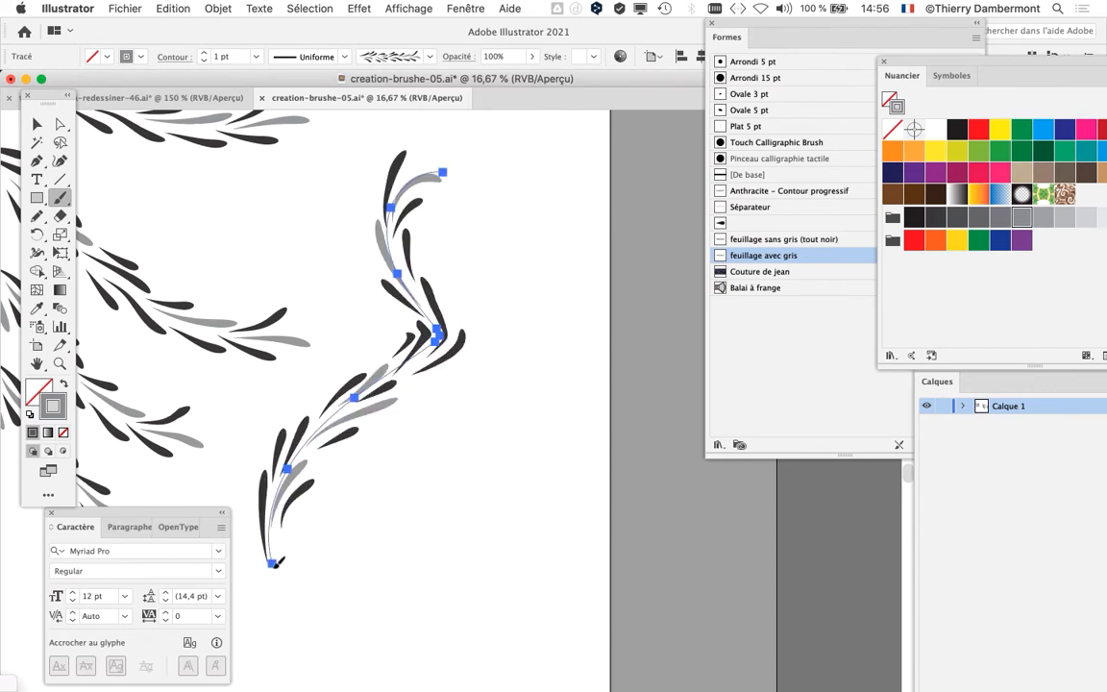
# - Undo the latest redraws of the selected foliage stroke and redraw it from near its upper end as a gentle downward curve
pyautogui.press('super+z')
pyautogui.press('super+z')
pyautogui.press('super+z')
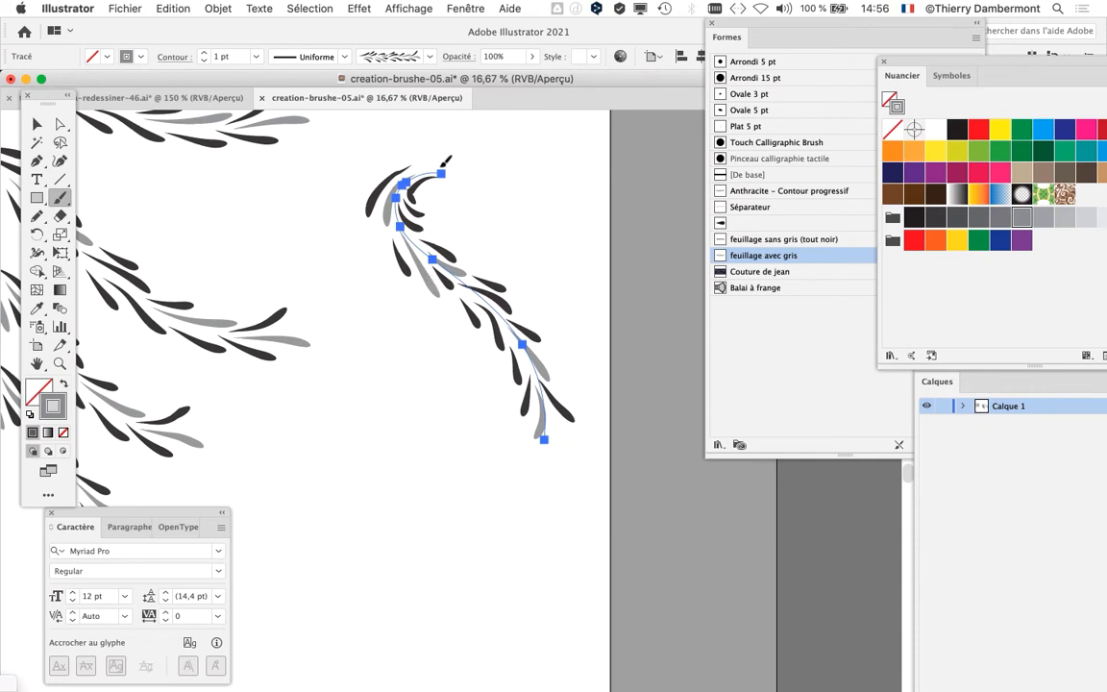
pyautogui.moveTo(397, 210)
pyautogui.mouseDown()
pyautogui.moveTo(415, 271)
pyautogui.moveTo(428, 474)
pyautogui.moveTo(402, 531)
pyautogui.mouseUp()
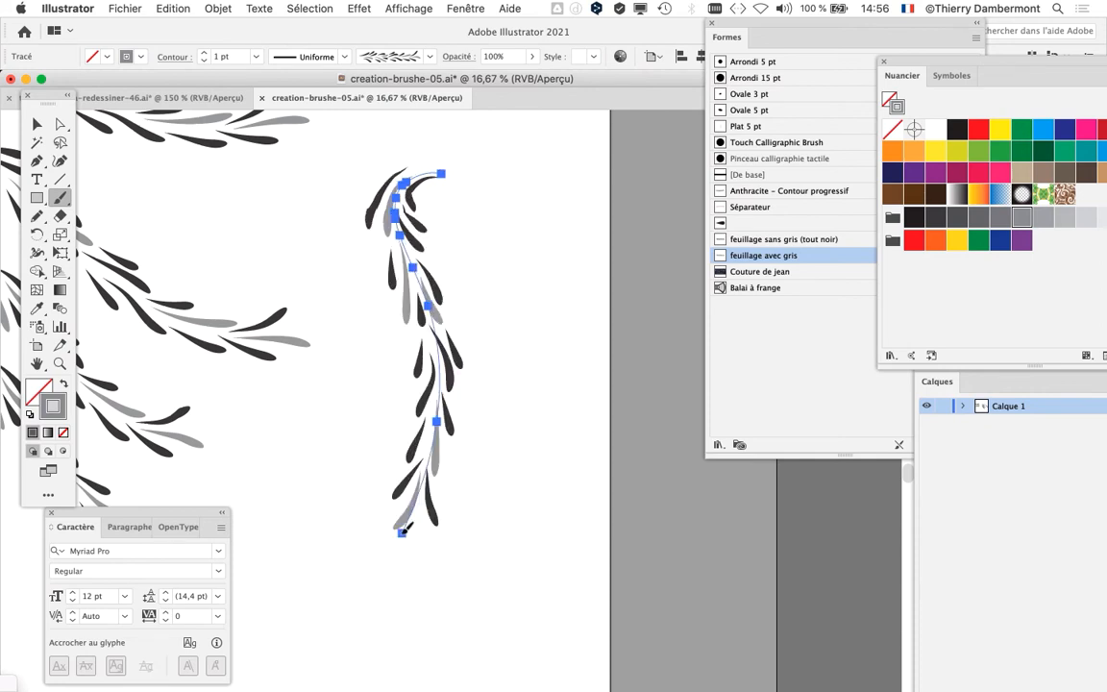
# - Try redrawing the lower part of the foliage stroke as a large inward spiral and undo back to before the stroke was painted
pyautogui.moveTo(419, 318); pyautogui.dragTo(510, 612)
pyautogui.moveTo(501, 418)
pyautogui.mouseDown()
pyautogui.moveTo(495, 518)
pyautogui.moveTo(355, 627)
pyautogui.moveTo(276, 492)
pyautogui.moveTo(428, 417)
pyautogui.moveTo(470, 525)
pyautogui.moveTo(389, 550)
pyautogui.moveTo(361, 480)
pyautogui.mouseUp()
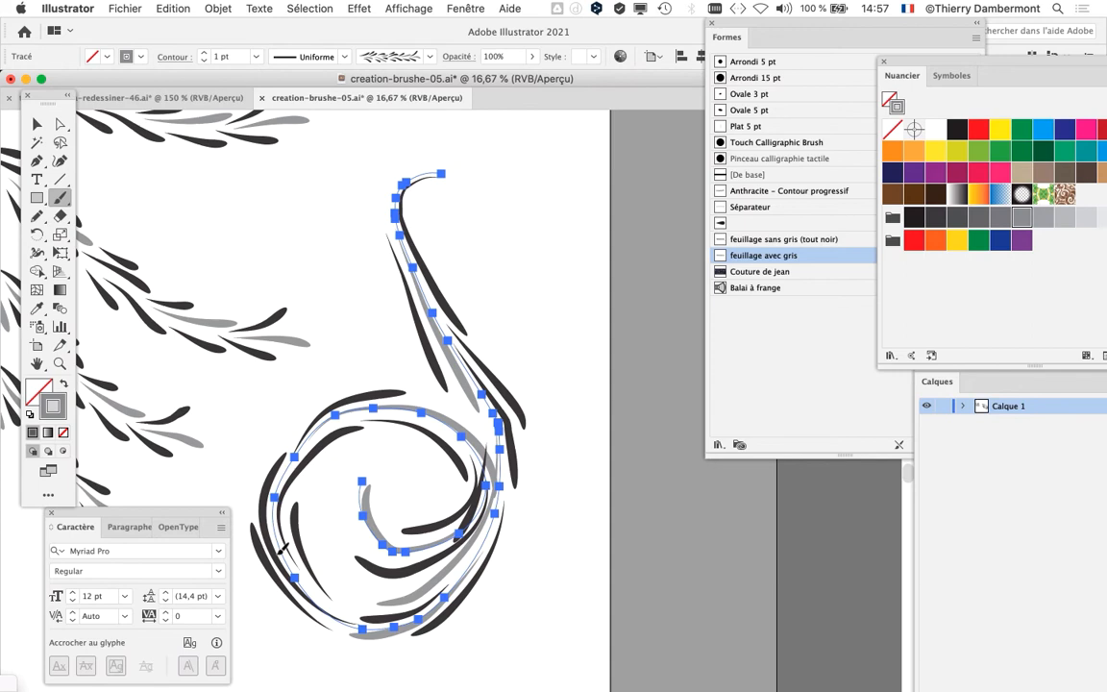
pyautogui.press('super+z')
pyautogui.press('super+z')
pyautogui.press('super+z')
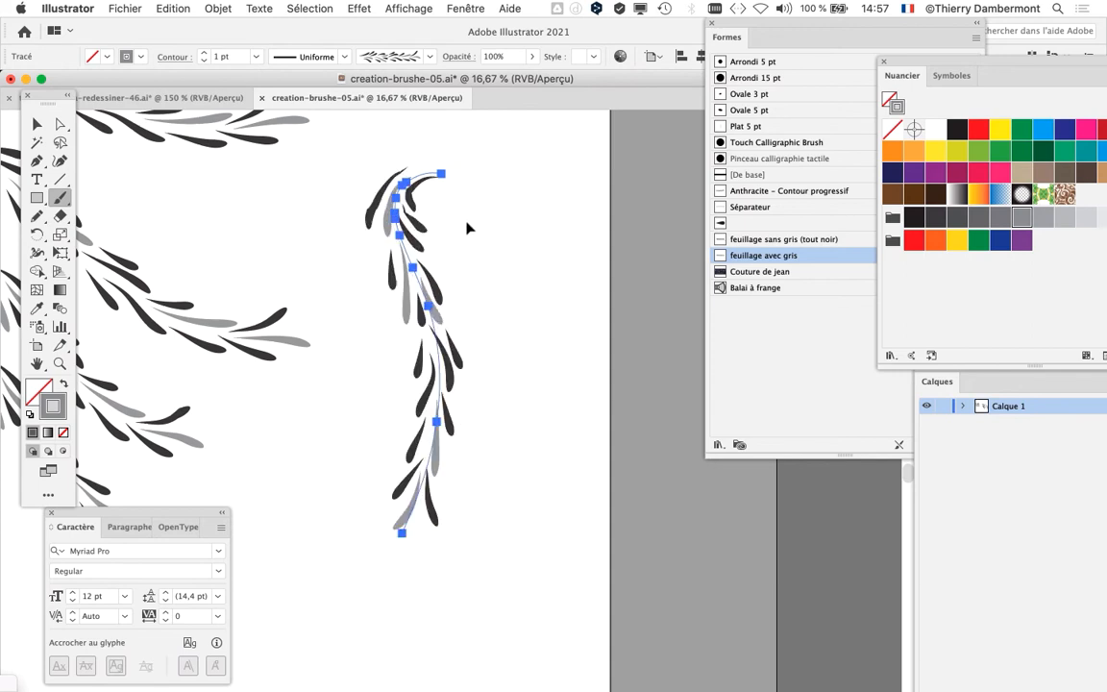
pyautogui.press('super+z')
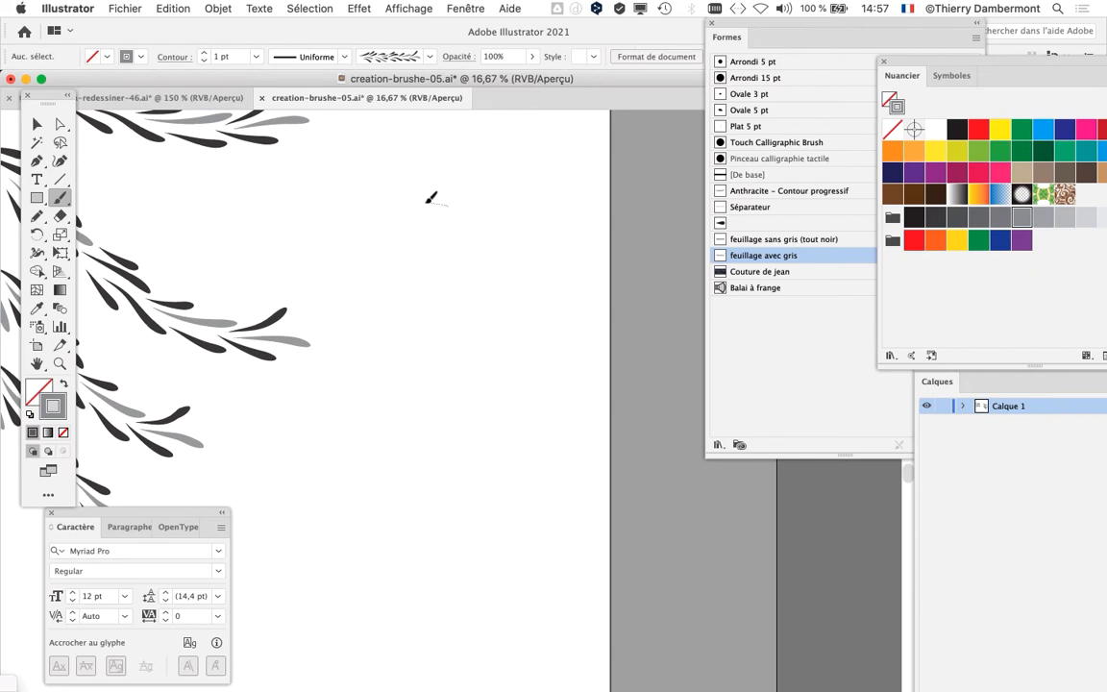
# - Paint a long winding foliage stroke past the artboard's right edge and several very short strokes in the blank area beside it
pyautogui.moveTo(466, 480)
pyautogui.mouseDown()
pyautogui.moveTo(559, 436)
pyautogui.moveTo(489, 262)
pyautogui.moveTo(564, 219)
pyautogui.mouseUp()
pyautogui.moveTo(645, 525); pyautogui.dragTo(661, 565)
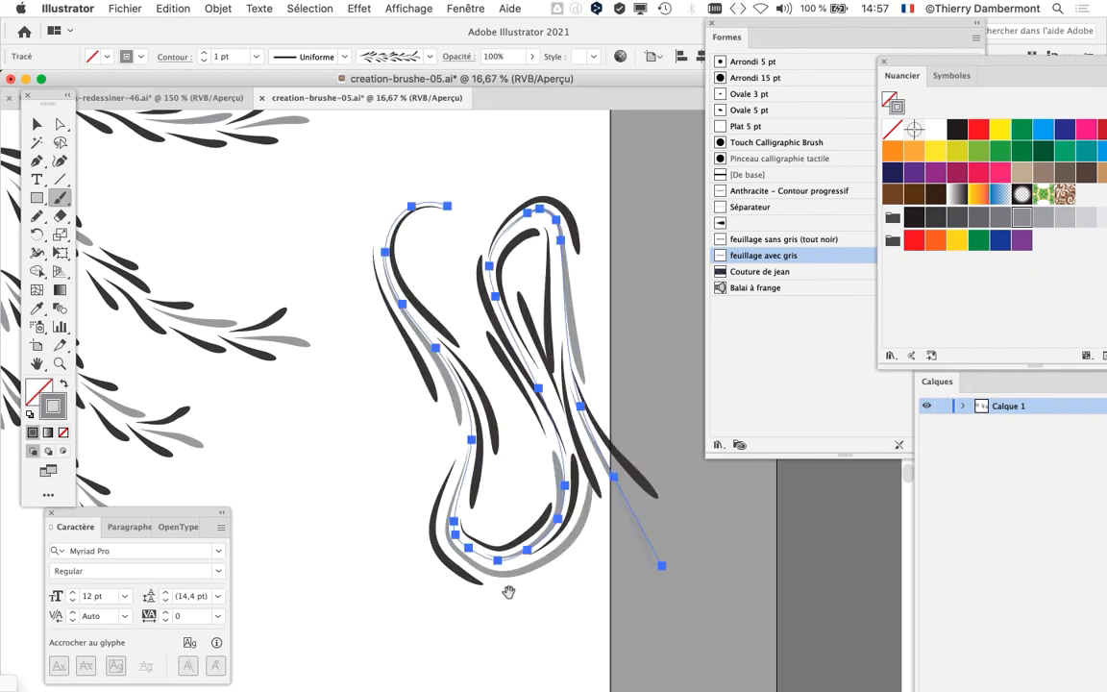
pyautogui.moveTo(507, 593); pyautogui.dragTo(593, 395)
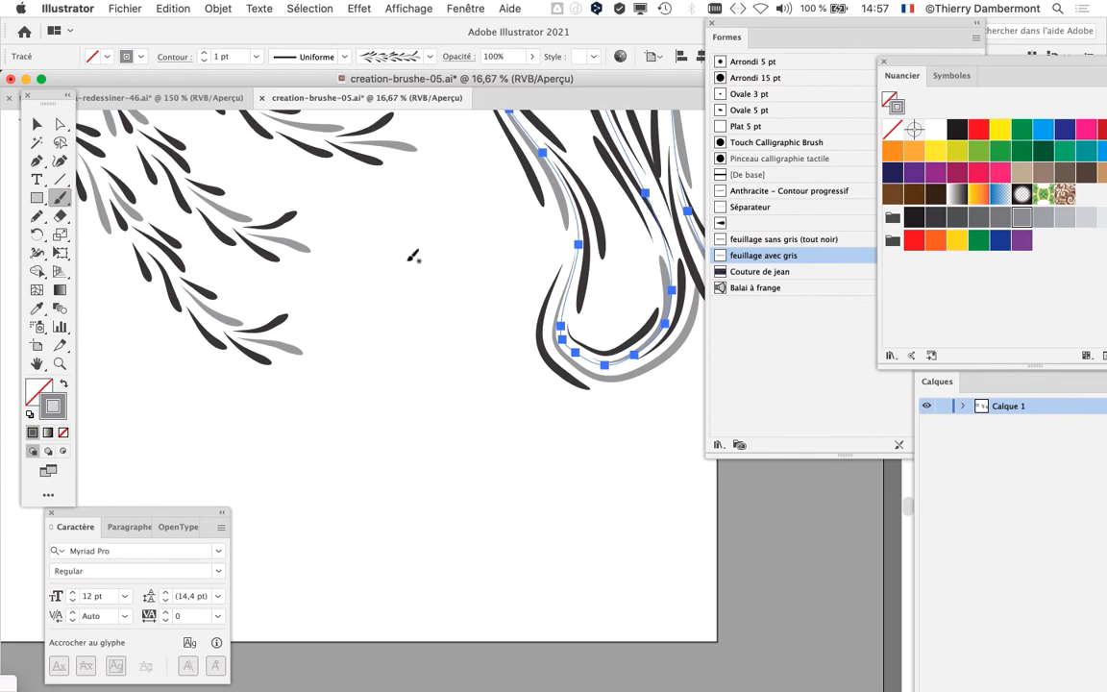
pyautogui.moveTo(409, 259); pyautogui.dragTo(453, 336)
pyautogui.moveTo(452, 391)
pyautogui.mouseDown()
pyautogui.moveTo(475, 395)
pyautogui.moveTo(504, 429)
pyautogui.mouseUp()
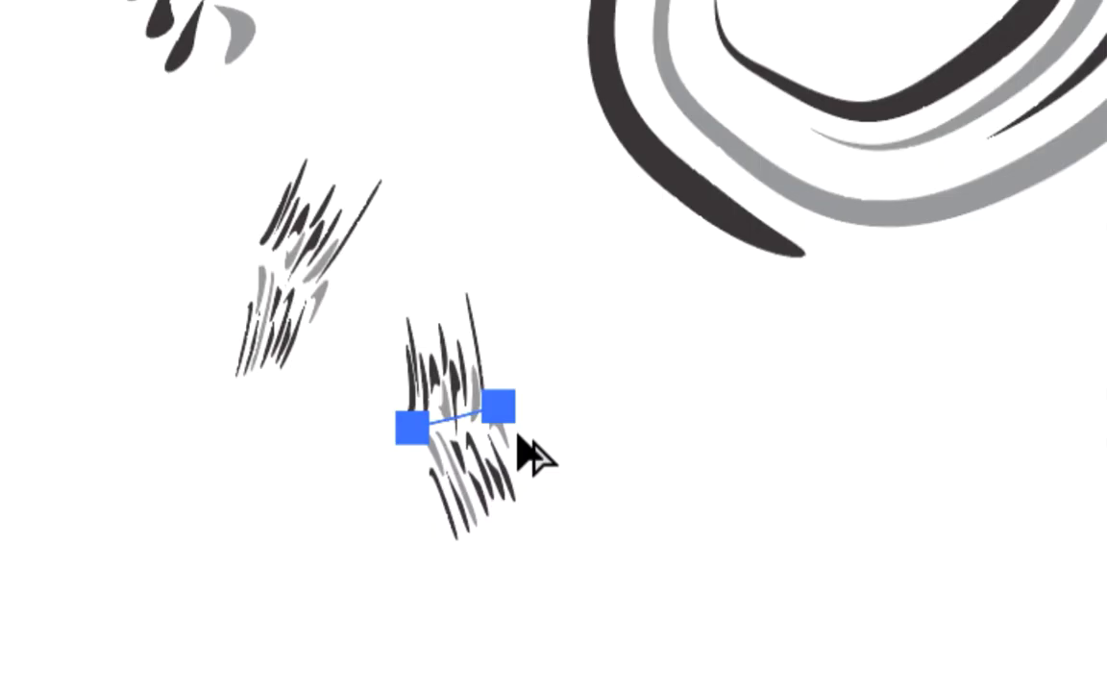
pyautogui.moveTo(593, 383); pyautogui.dragTo(605, 315)
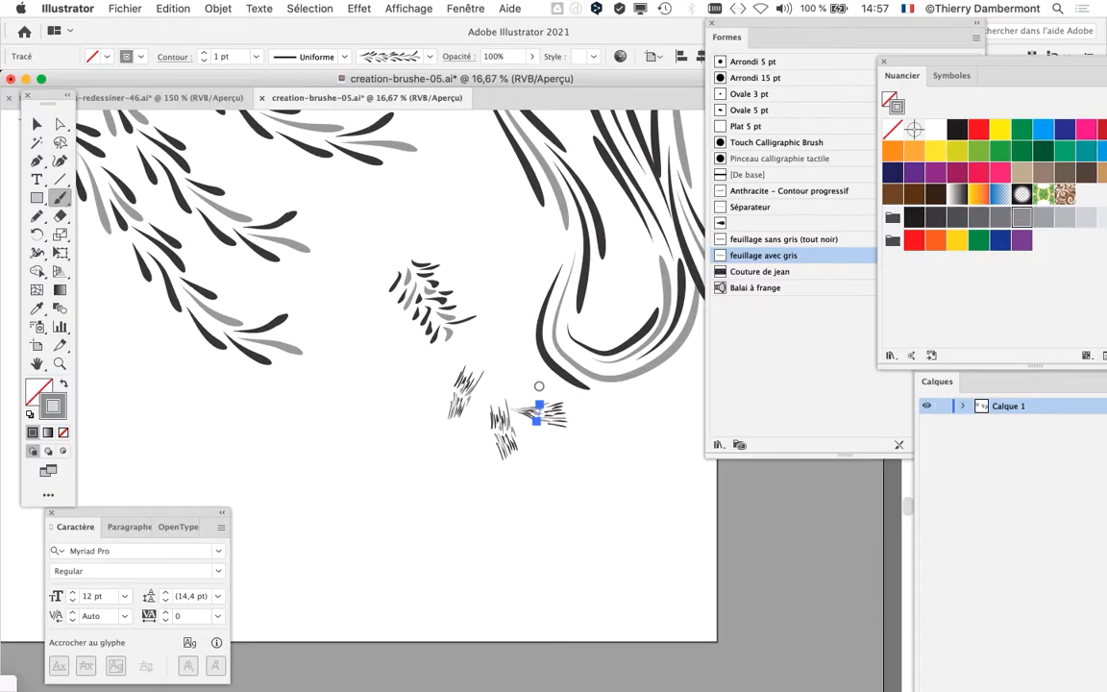
# - Select and delete the long winding stroke and the short test strokes, leaving the four foliage branches on the artboard
pyautogui.press('super+minus')
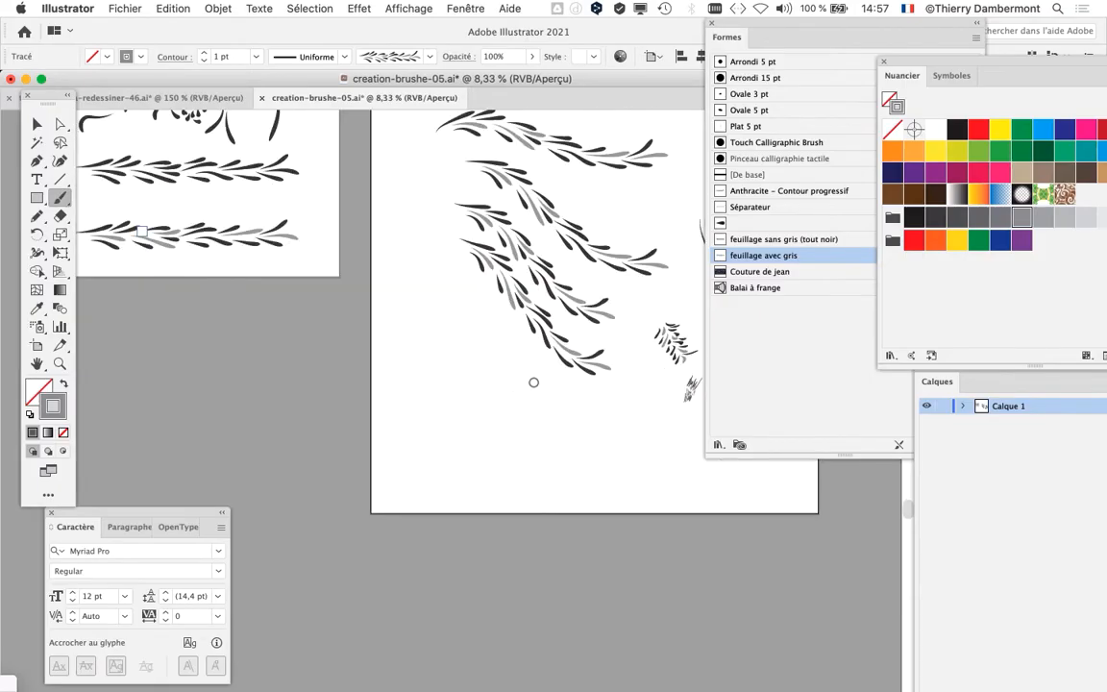
pyautogui.moveTo(534, 383); pyautogui.dragTo(259, 388)
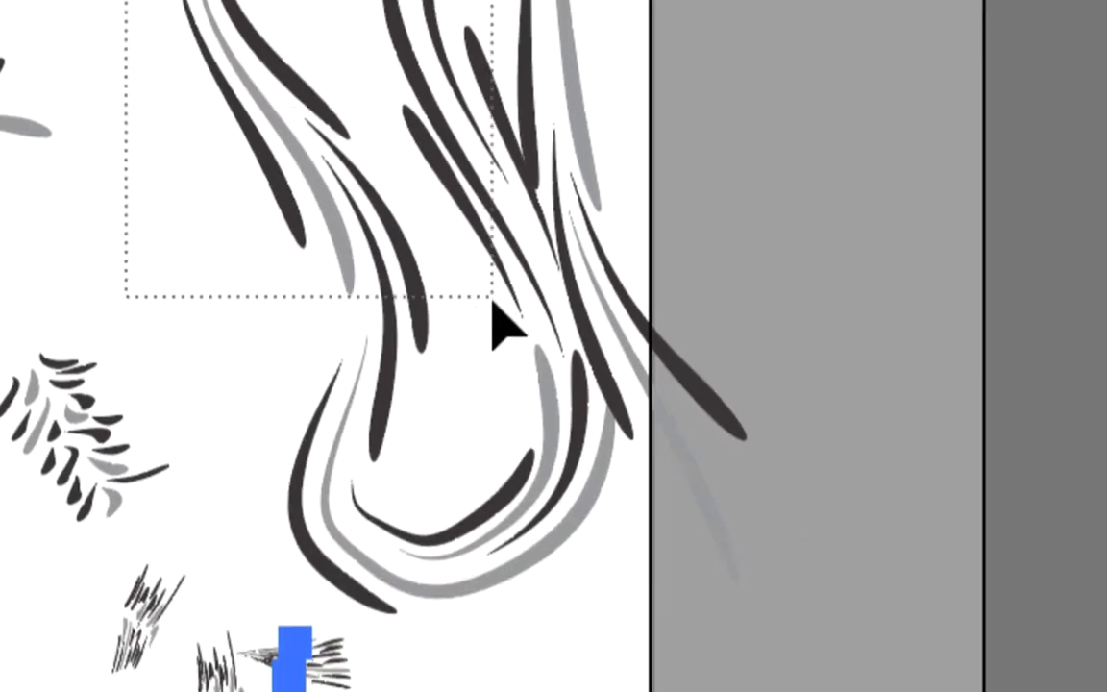
pyautogui.click(504, 332)
pyautogui.moveTo(370, 326)
pyautogui.mouseDown()
pyautogui.moveTo(457, 378)
pyautogui.moveTo(447, 371)
pyautogui.mouseUp()
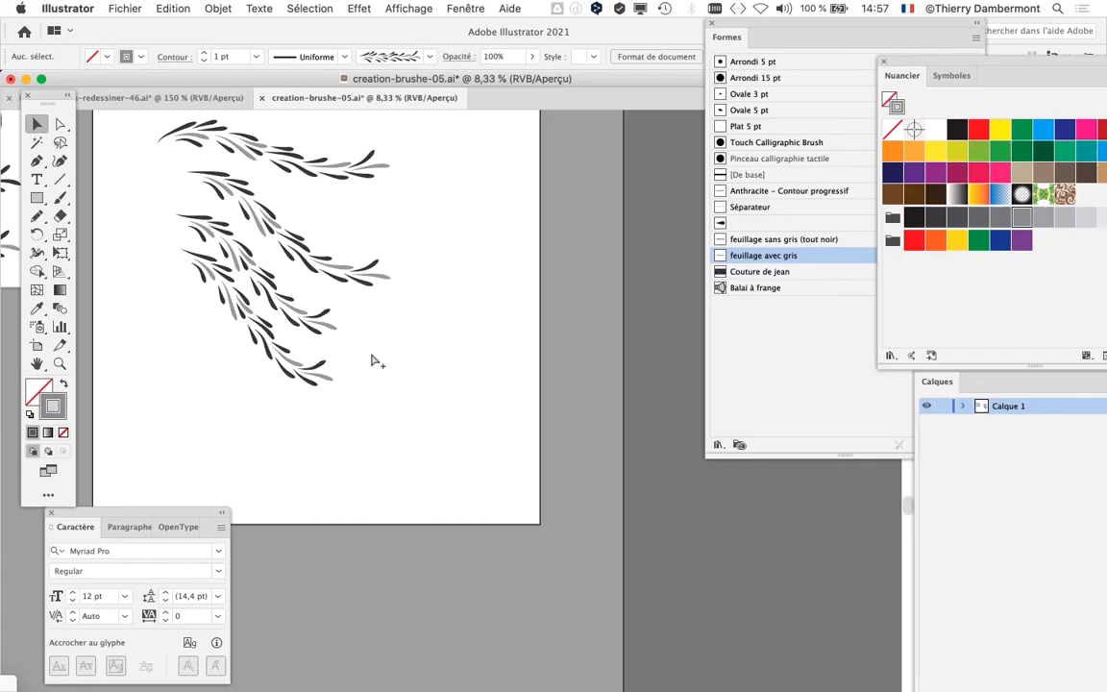
pyautogui.press('super+minus')
pyautogui.press('space')
pyautogui.moveTo(591, 304); pyautogui.dragTo(440, 338)
# - Switch to Firefox and search Google in a new tab for "download illustrator brush"
pyautogui.moveTo(10, 437)
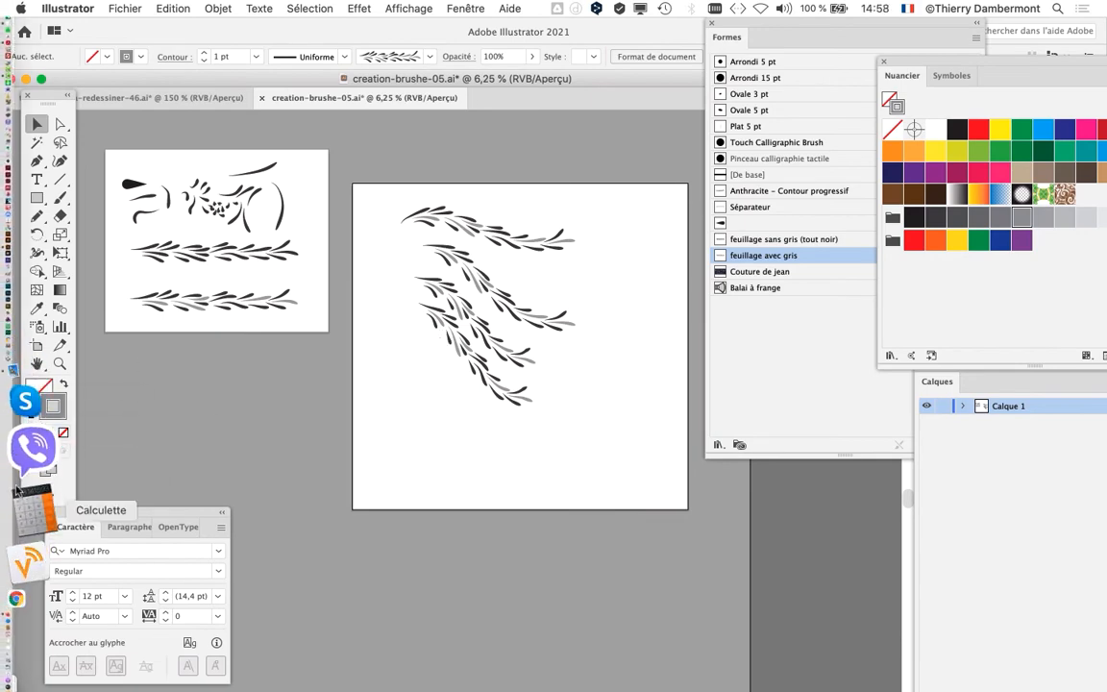
pyautogui.click(27, 512)
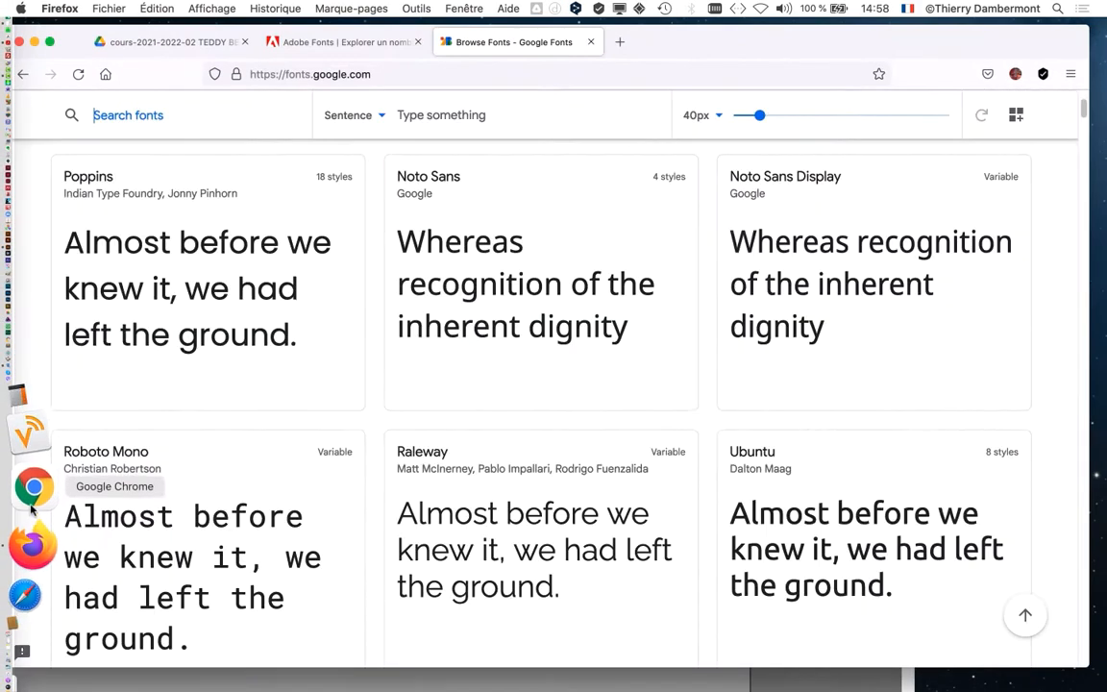
pyautogui.click(618, 45)
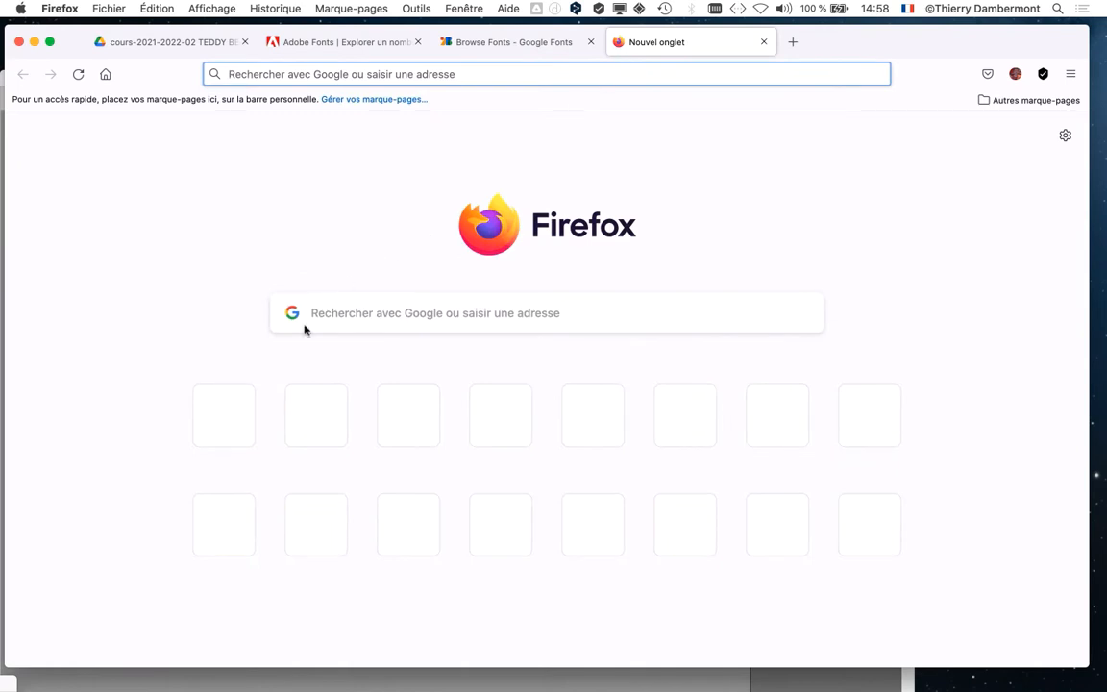
pyautogui.click(341, 313)
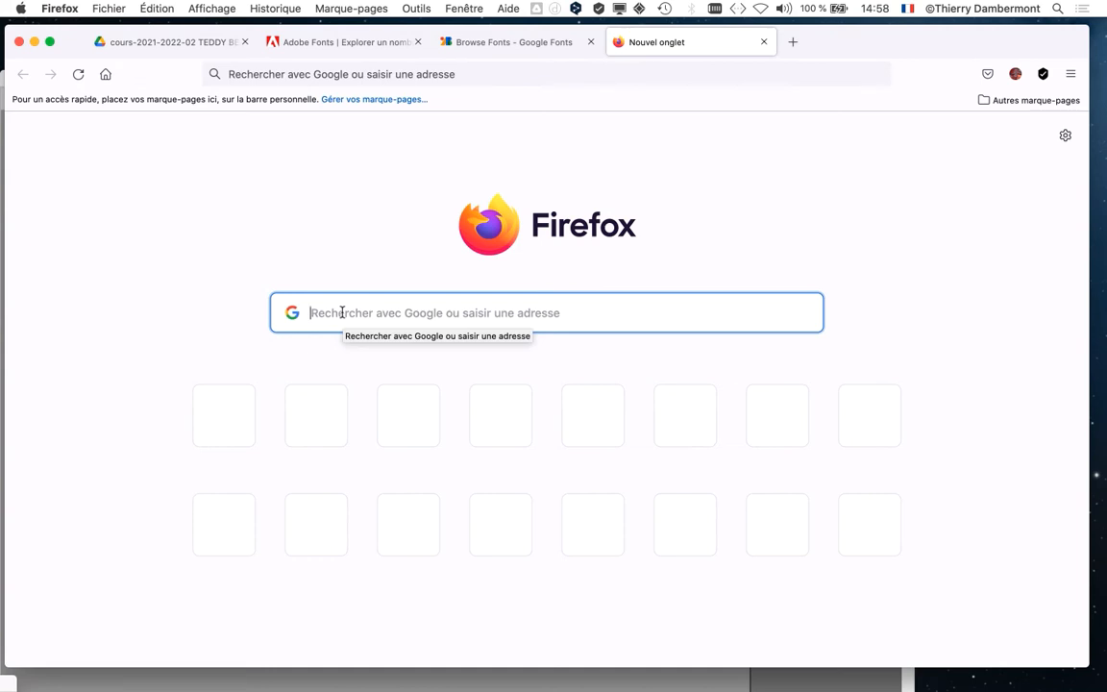
pyautogui.write('do')
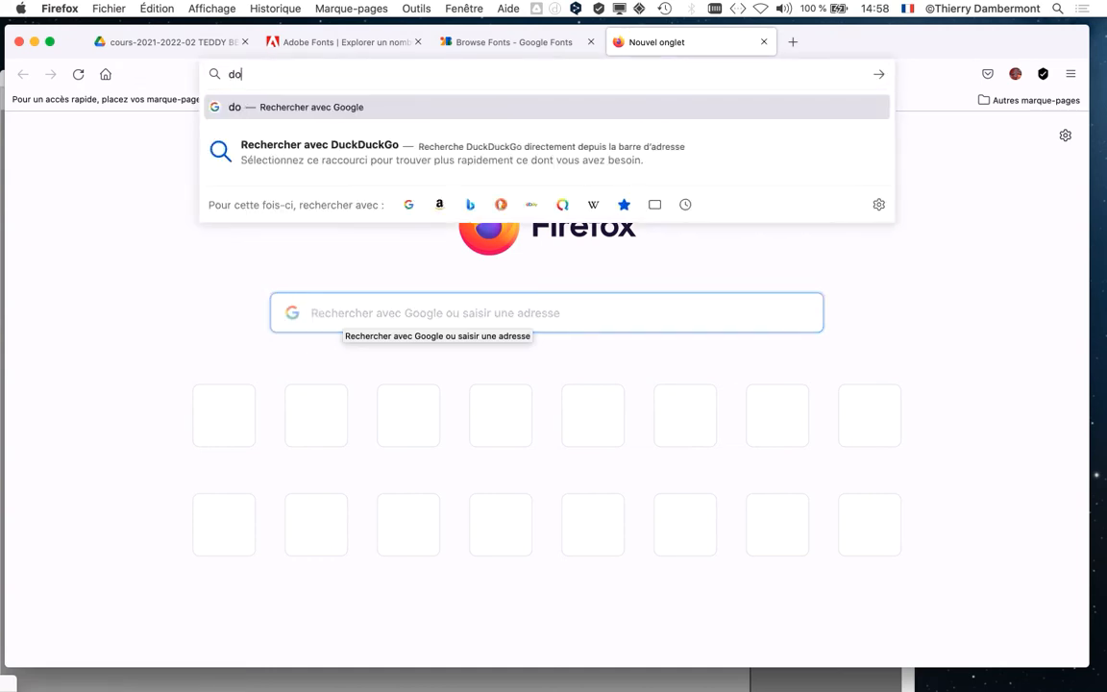
pyautogui.write('wnlaod')
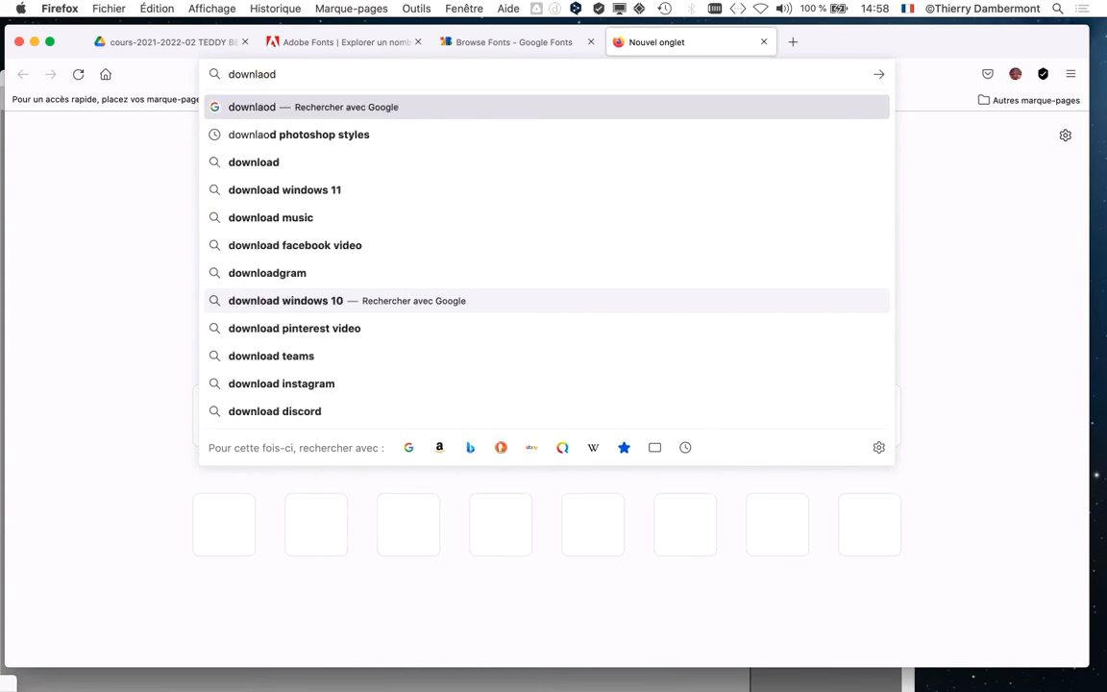
pyautogui.write(' illustrator')
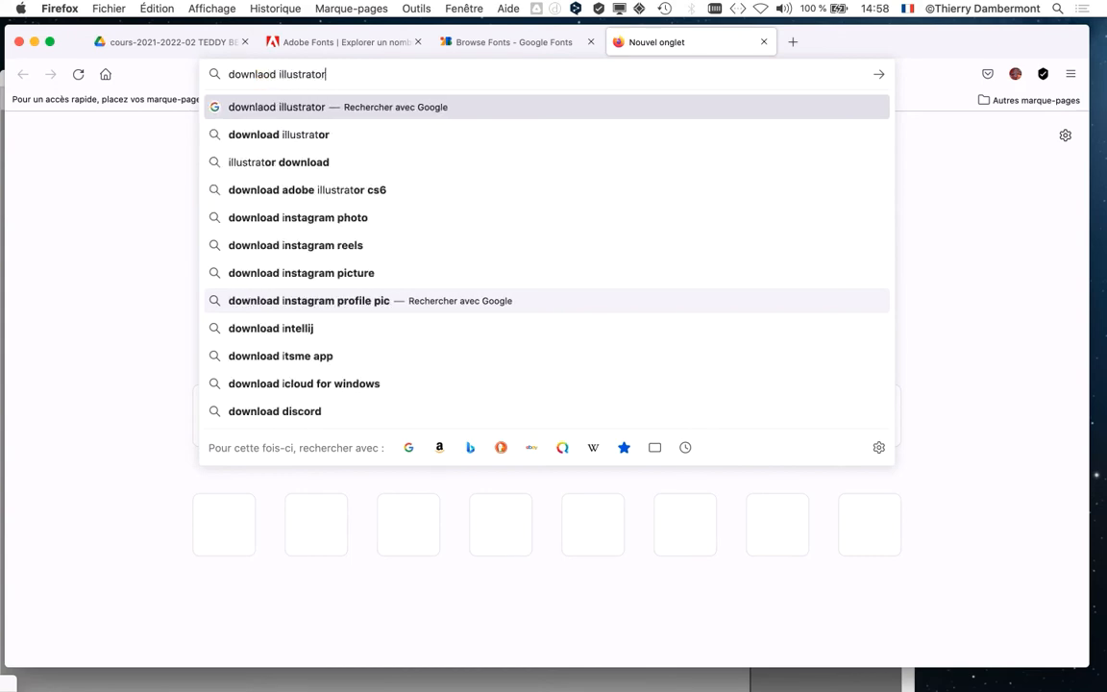
pyautogui.write(' brush')
pyautogui.press('Return')
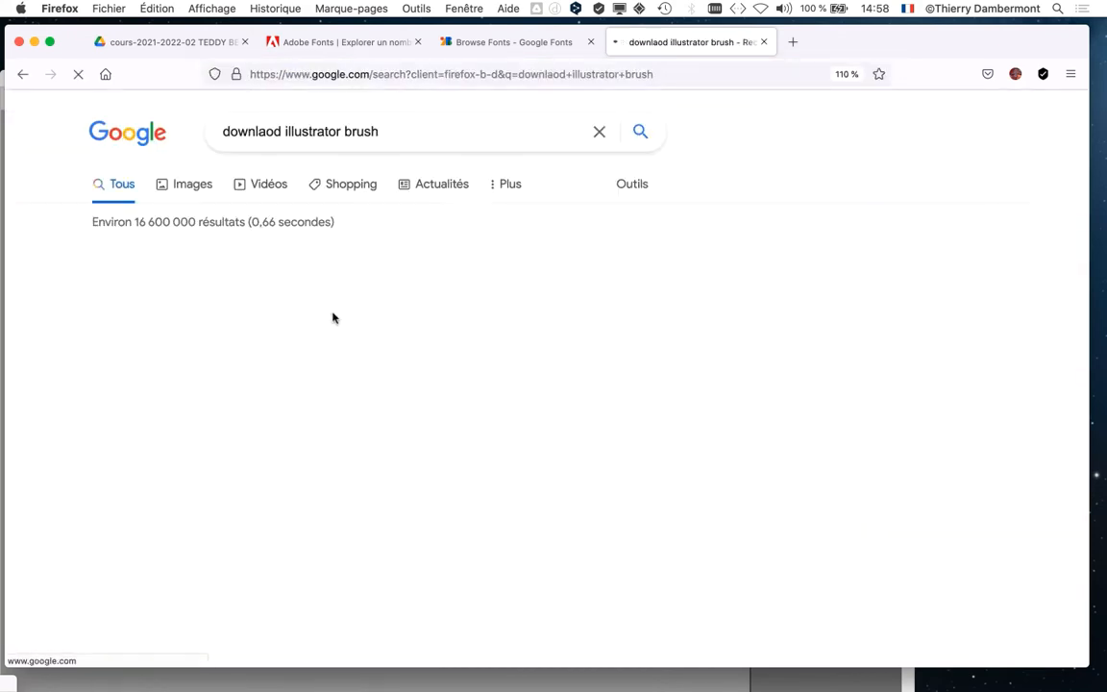
pyautogui.click(251, 259)
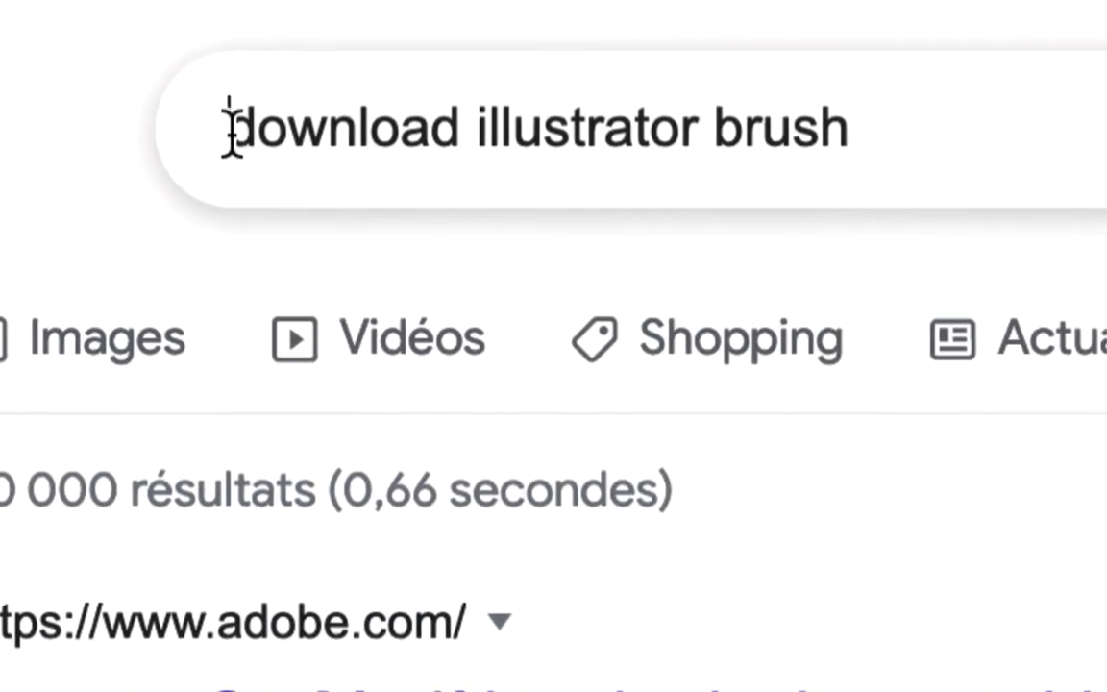
# - Open the Creative Bloq result "The 36 best Illustrator brushes: Premium and free" in a new tab and browse its brush sets
pyautogui.moveTo(233, 130); pyautogui.dragTo(650, 210)
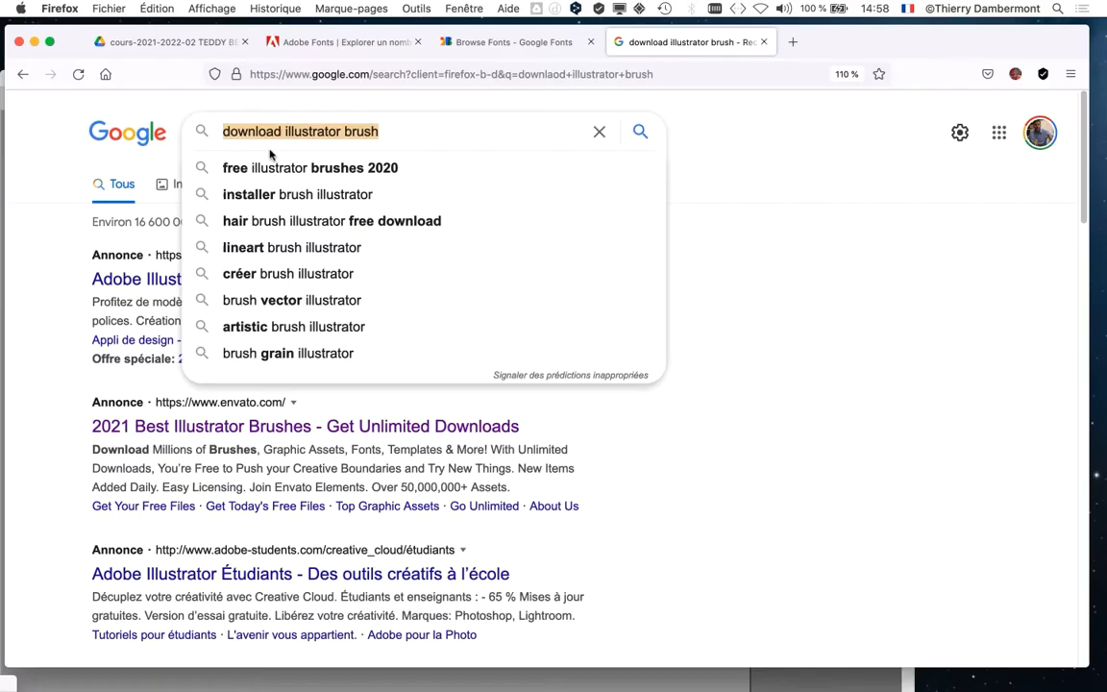
pyautogui.click(751, 243)
pyautogui.scroll(-2, 743, 252)
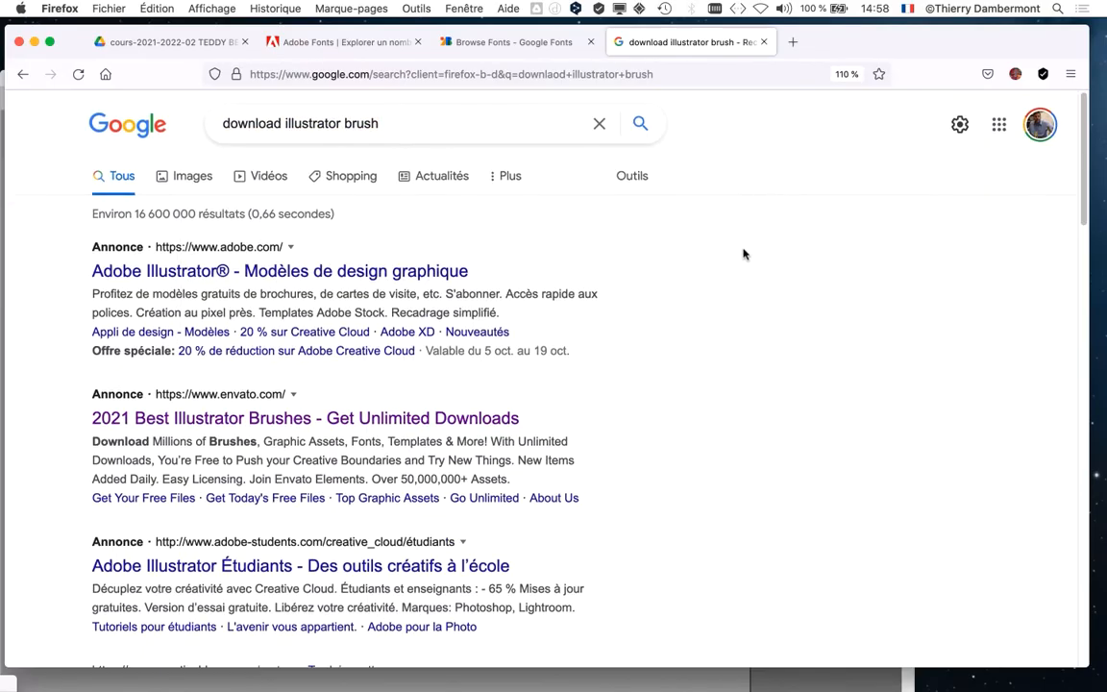
pyautogui.scroll(-6, 739, 259)
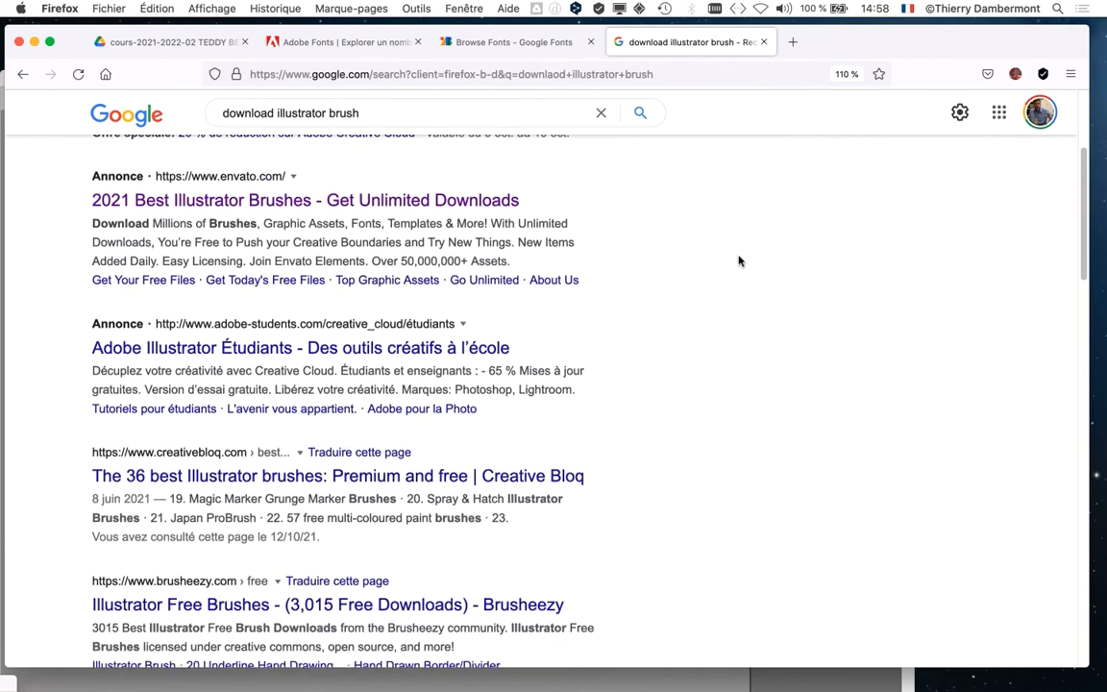
pyautogui.scroll(-2, 739, 259)
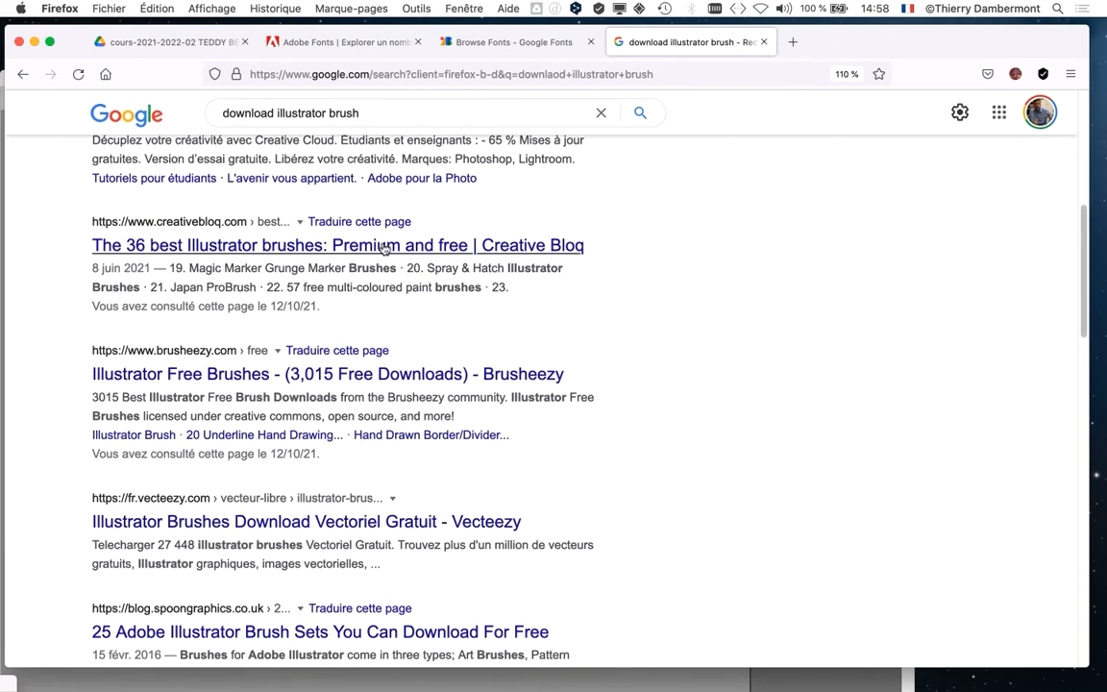
pyautogui.keyDown('super'); pyautogui.click(382, 246); pyautogui.keyUp('super')
pyautogui.click(805, 43)
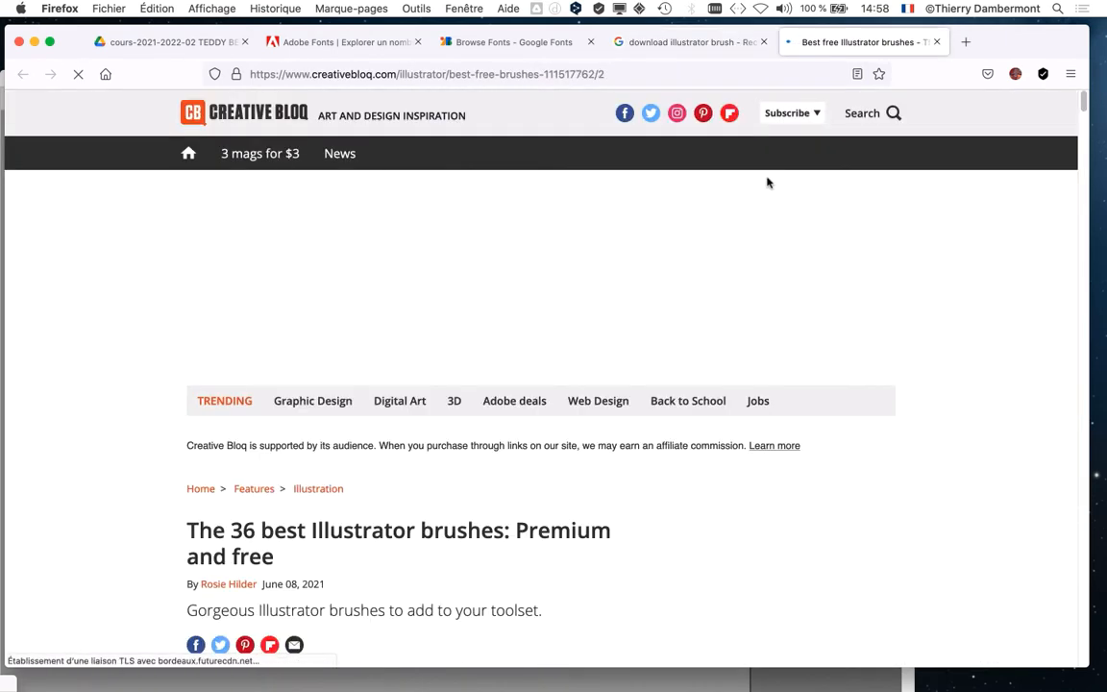
pyautogui.scroll(-10, 670, 256)
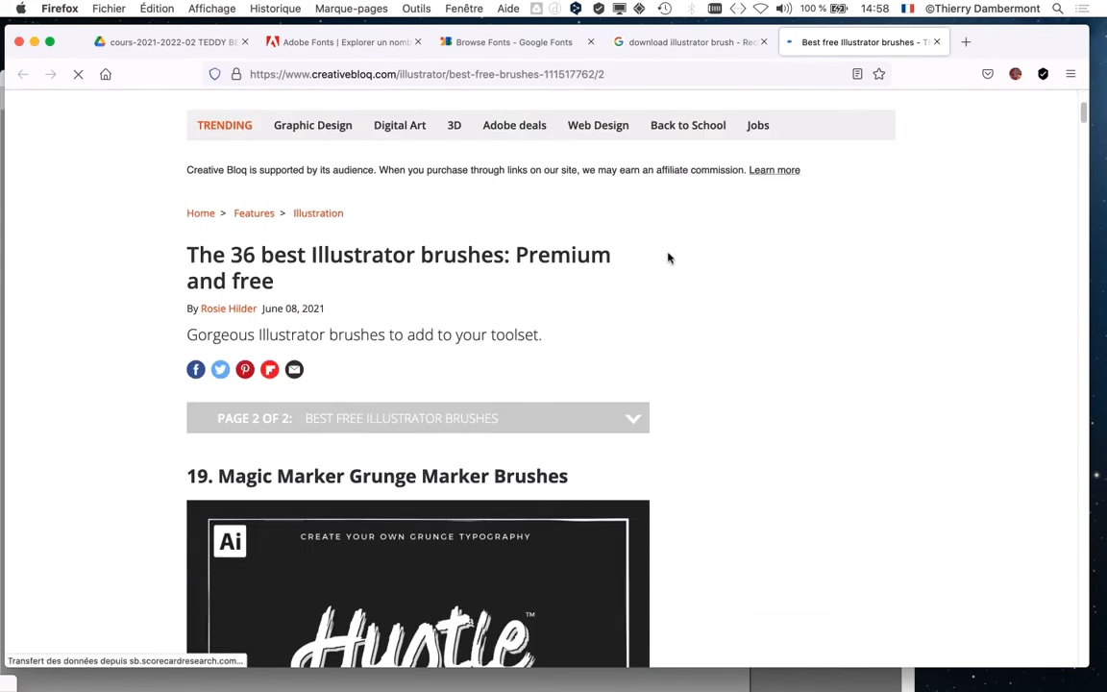
pyautogui.scroll(-10, 670, 259)
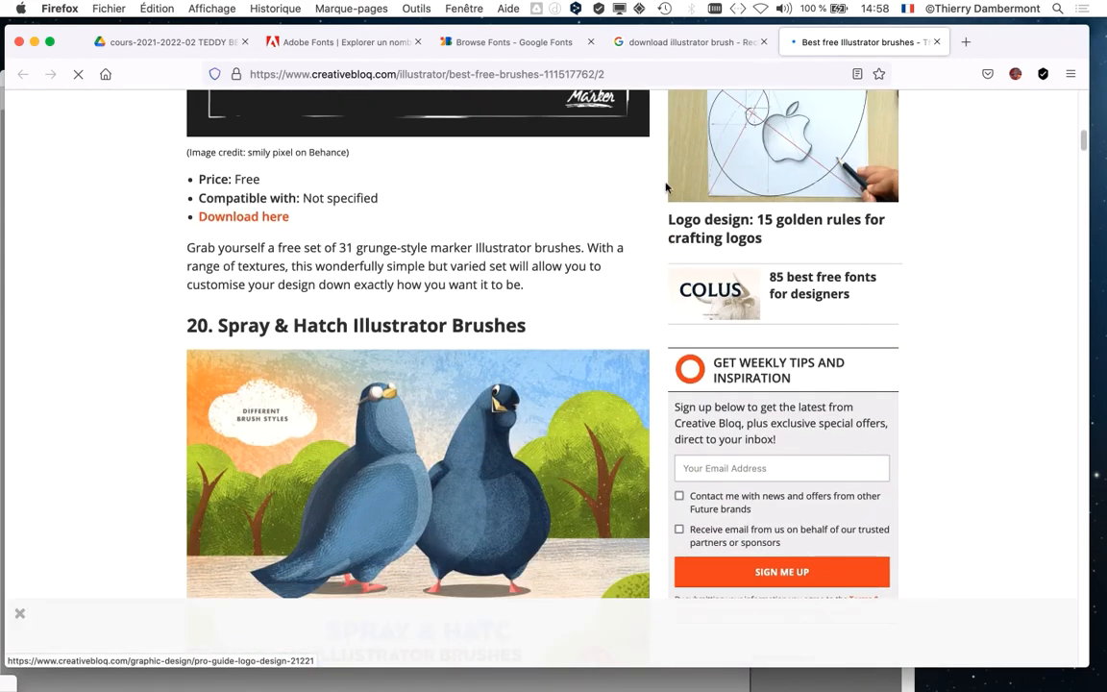
pyautogui.scroll(-15, 618, 308)
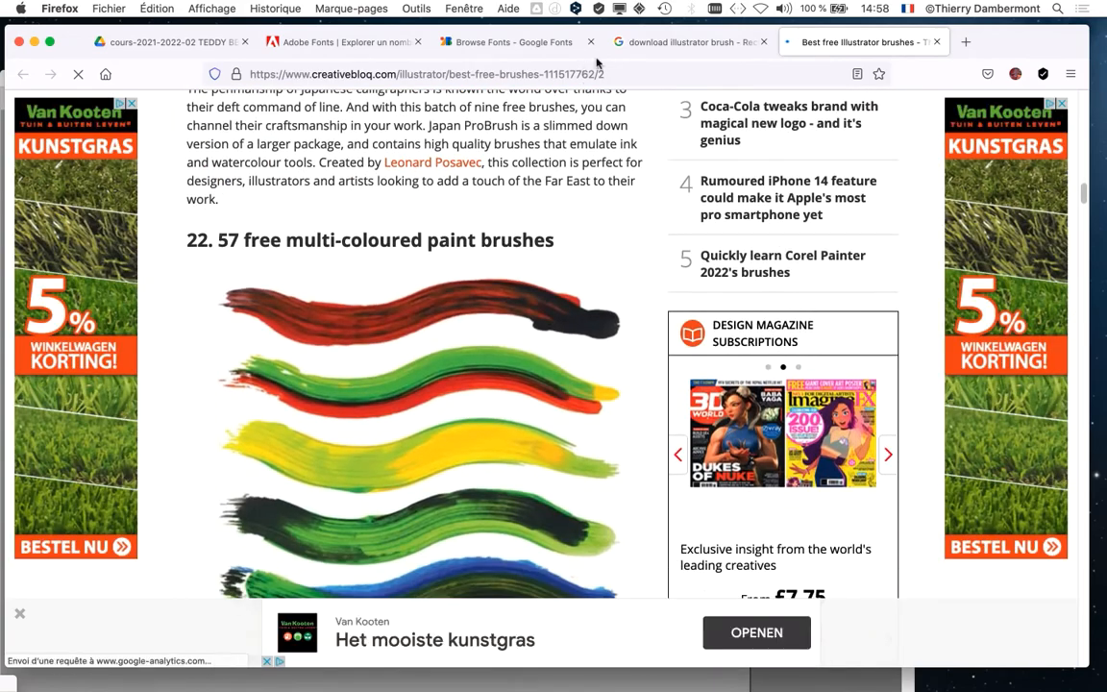
# - Return to the Google results for Illustrator brushes and open results page 5
pyautogui.click(662, 42)
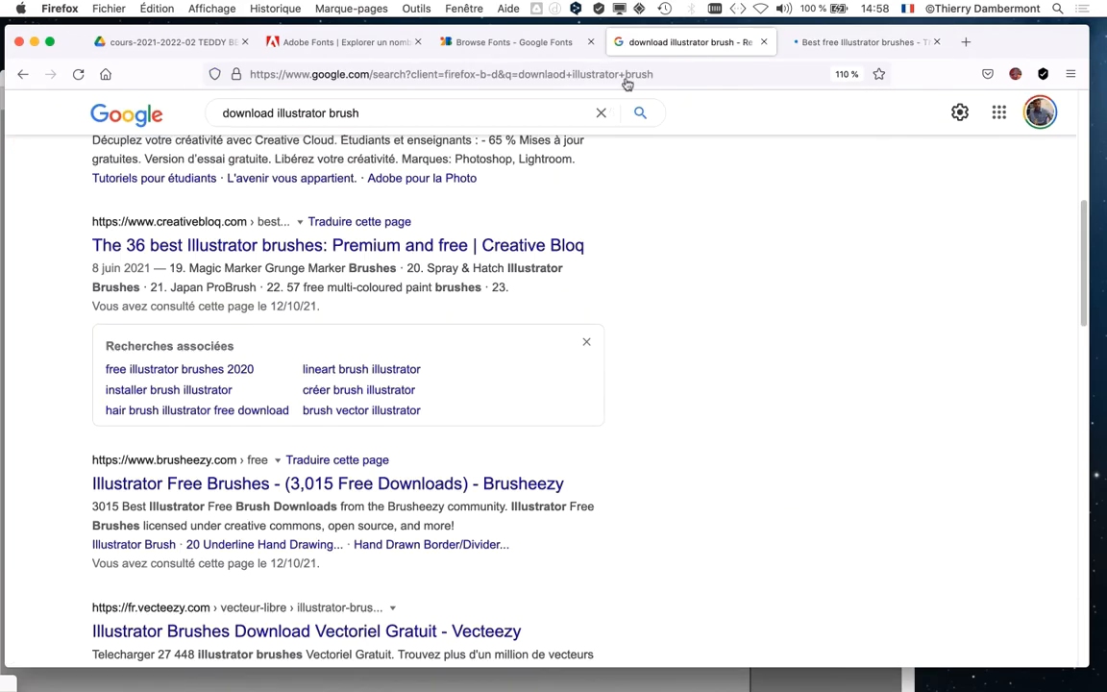
pyautogui.scroll(-15, 568, 298)
pyautogui.scroll(-3, 500, 403)
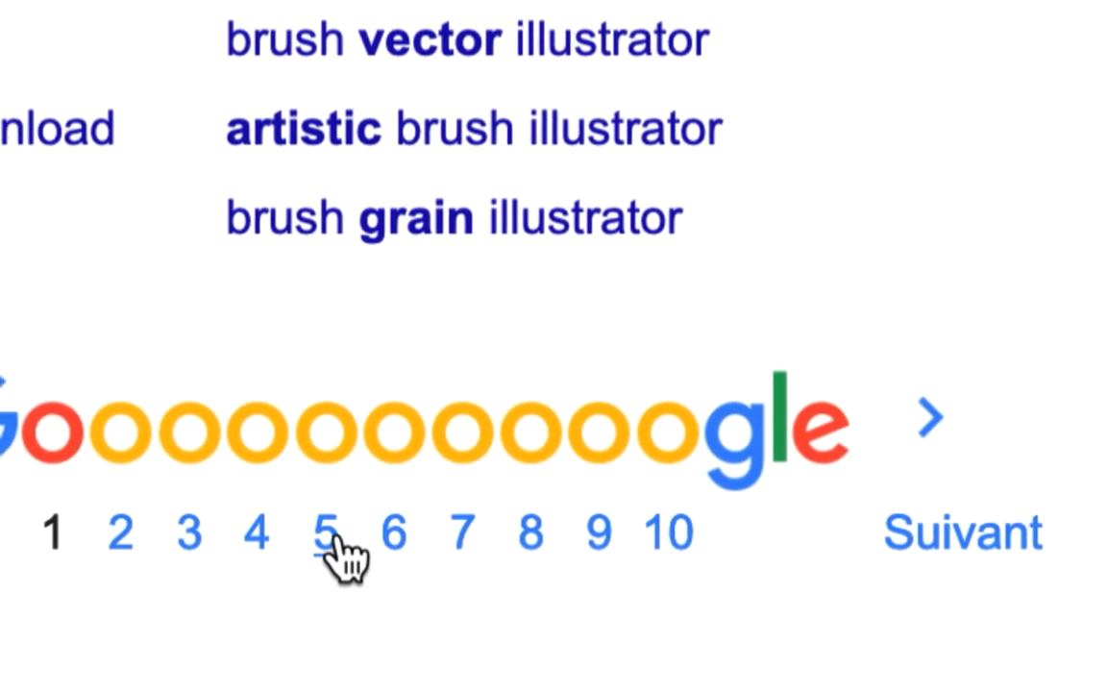
pyautogui.click(333, 536)
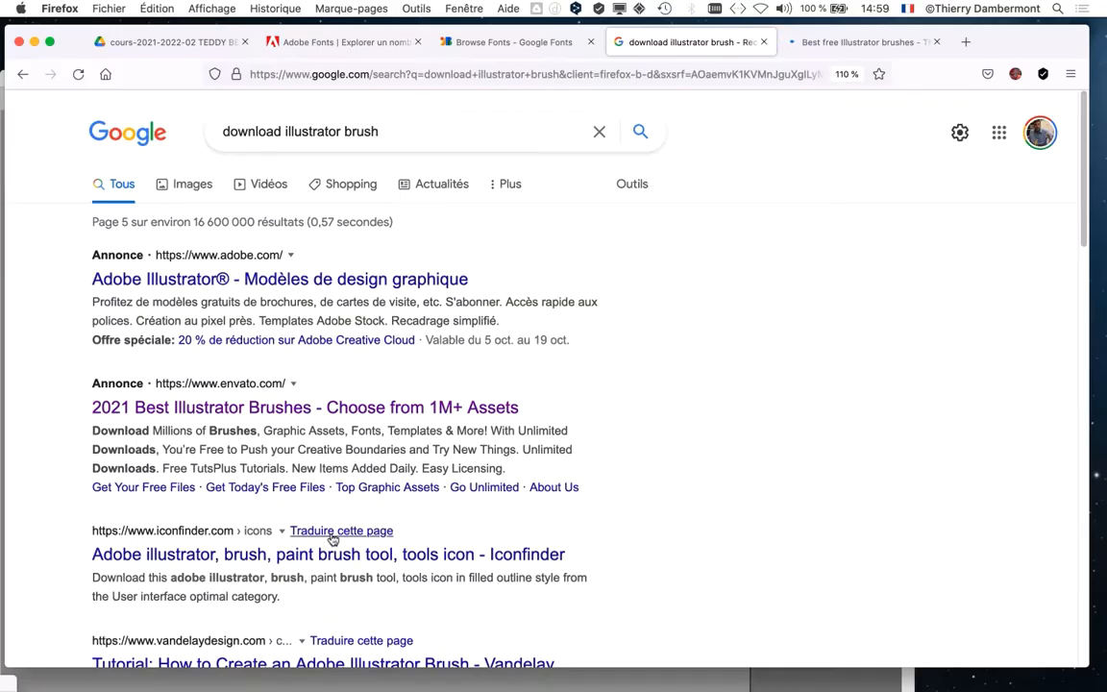
# - Open the Envato result "2021 Best Illustrator Brushes - Choose from 1M+ Assets" in a new tab and browse its brush library
pyautogui.scroll(-3, 548, 452)
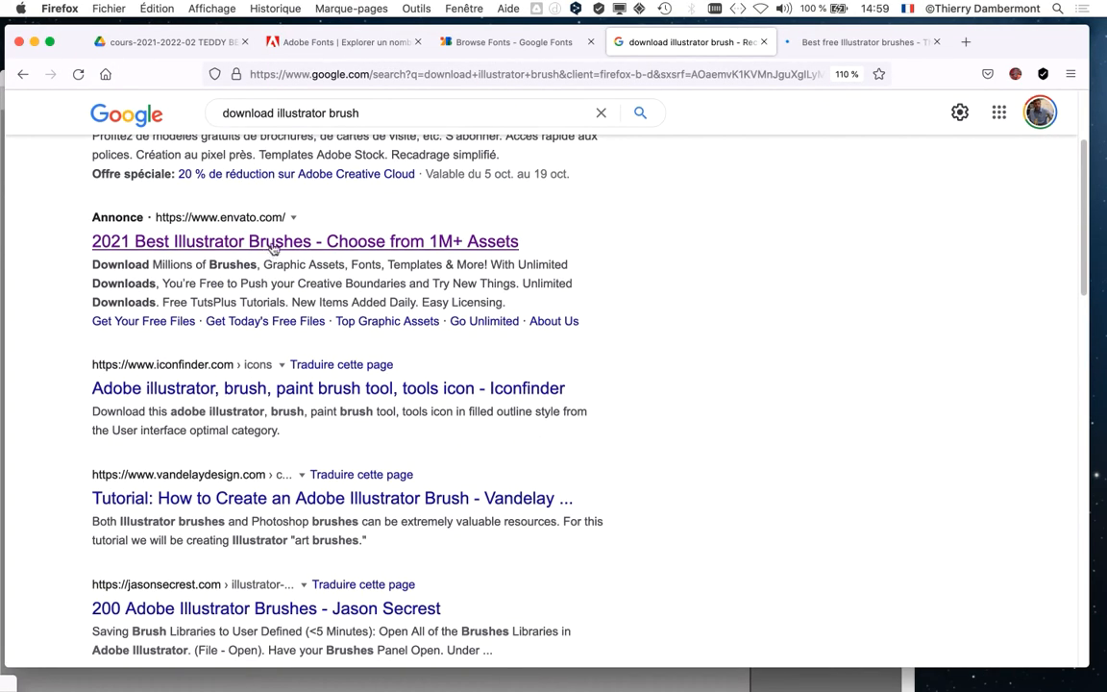
pyautogui.keyDown('super'); pyautogui.click(327, 245); pyautogui.keyUp('super')
pyautogui.click(774, 42)
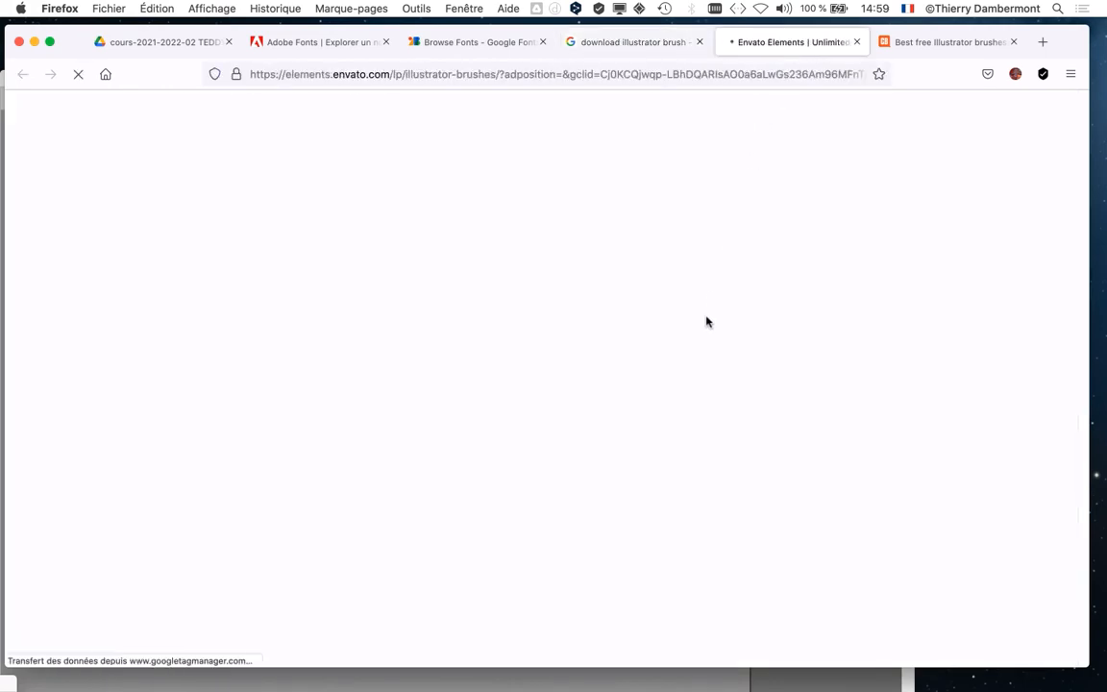
pyautogui.scroll(-10, 709, 330)
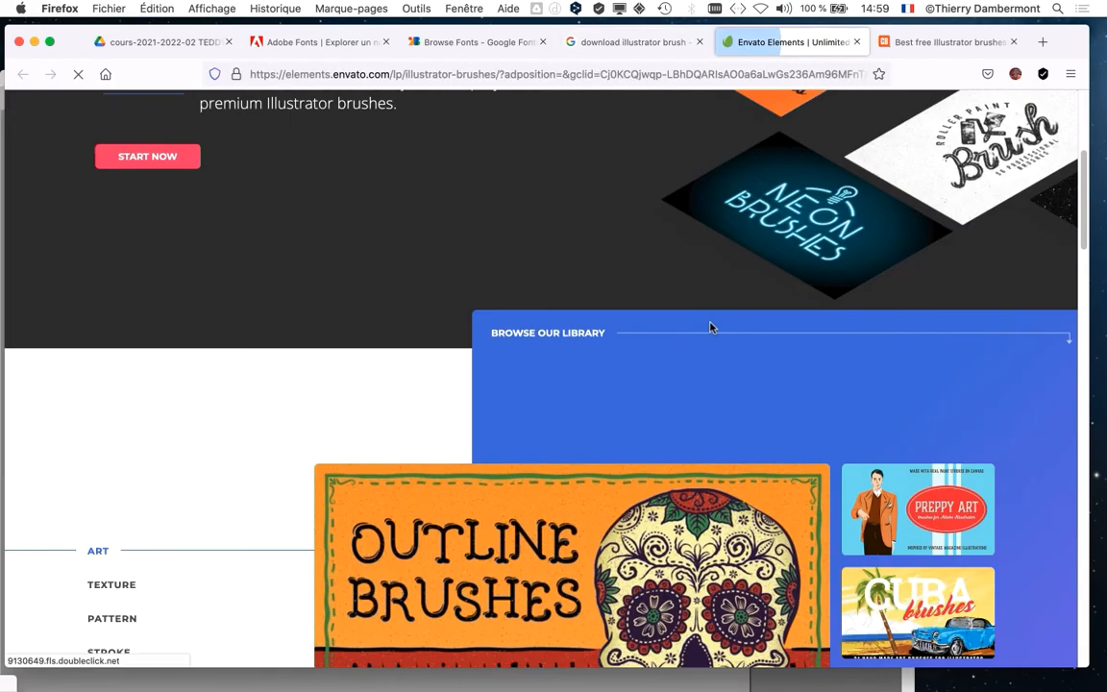
# - Look through the Envato Illustrator brushes page and show the More Brushes category of its library
pyautogui.scroll(-15, 709, 332)
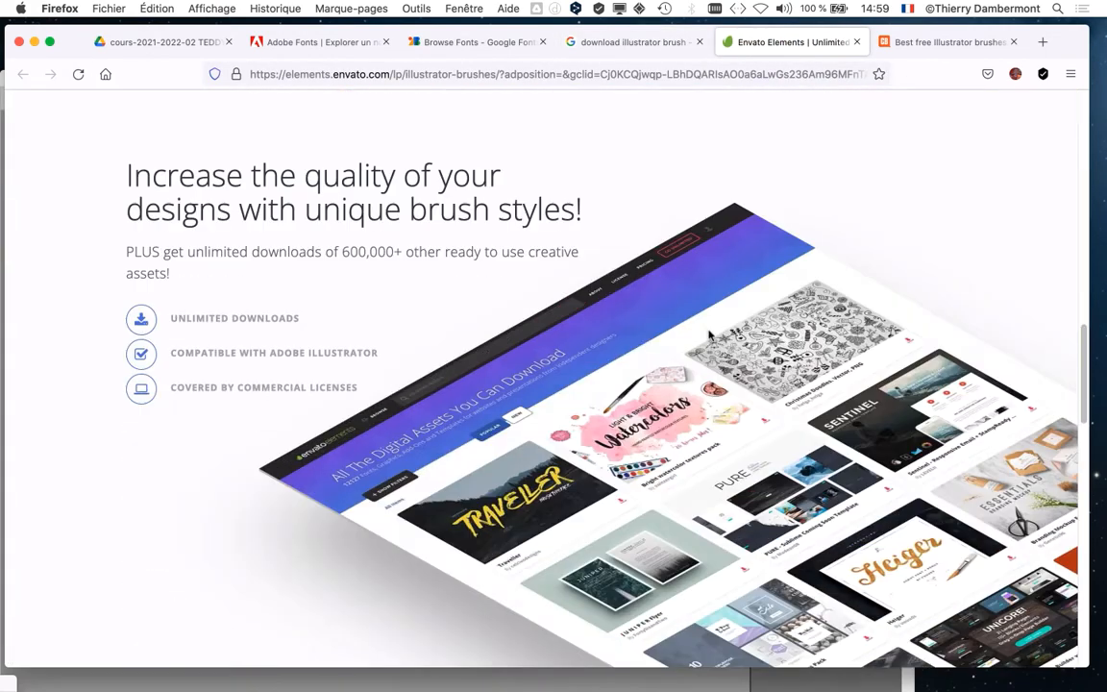
pyautogui.scroll(-6, 707, 339)
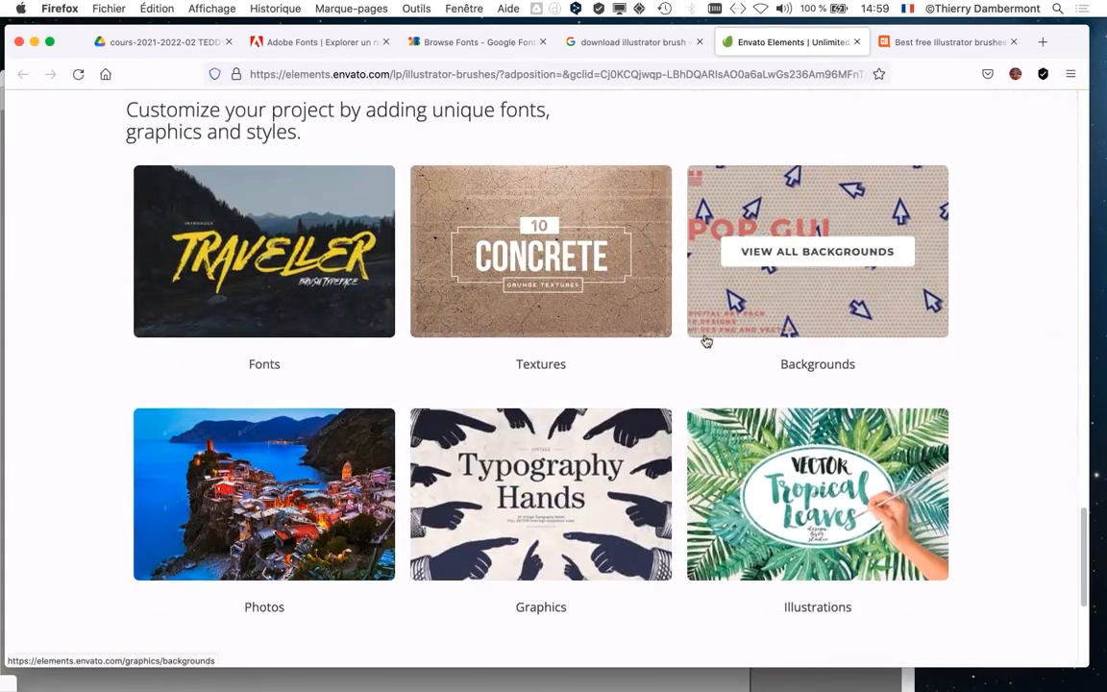
pyautogui.scroll(-3, 703, 336)
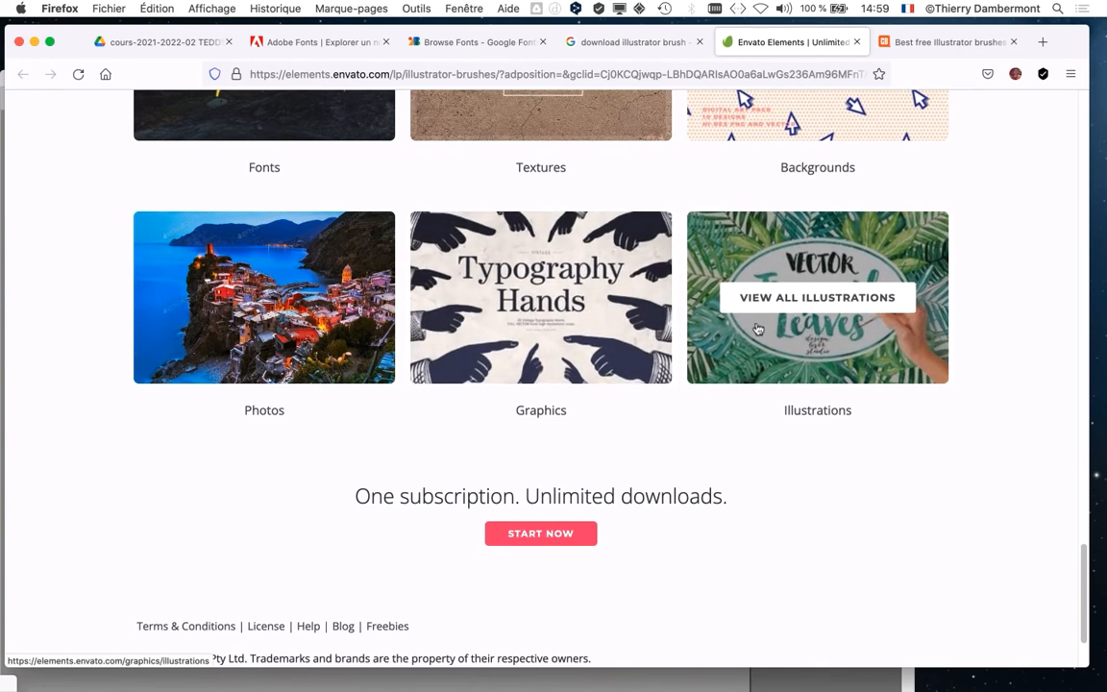
pyautogui.scroll(5, 757, 328)
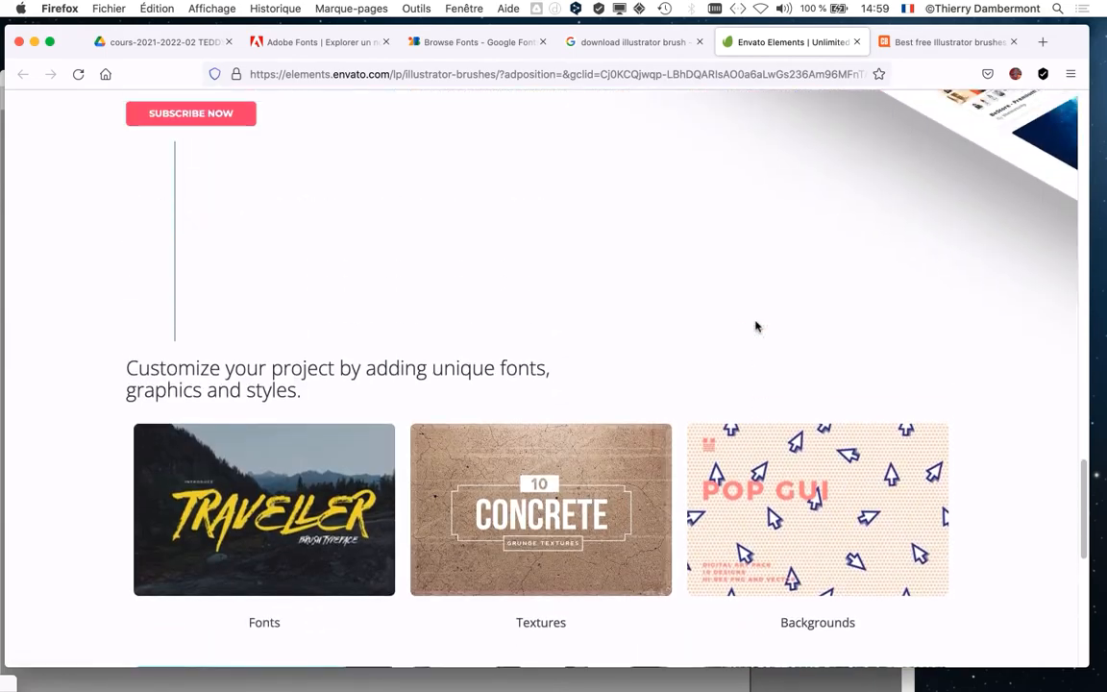
pyautogui.scroll(15, 755, 327)
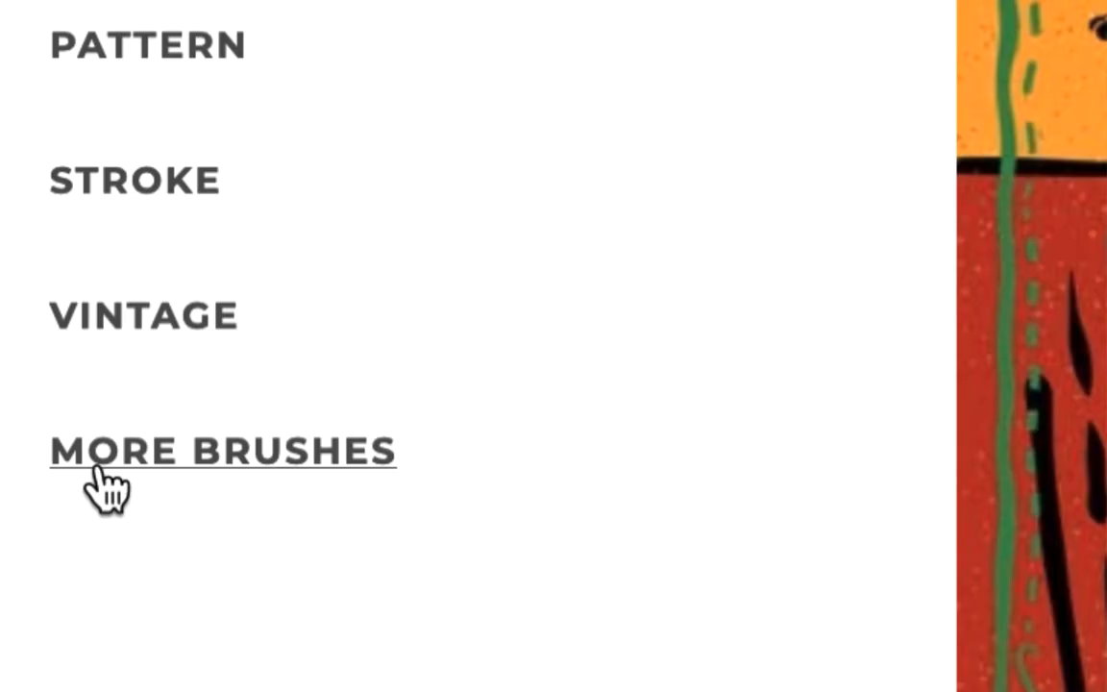
pyautogui.click(108, 490)
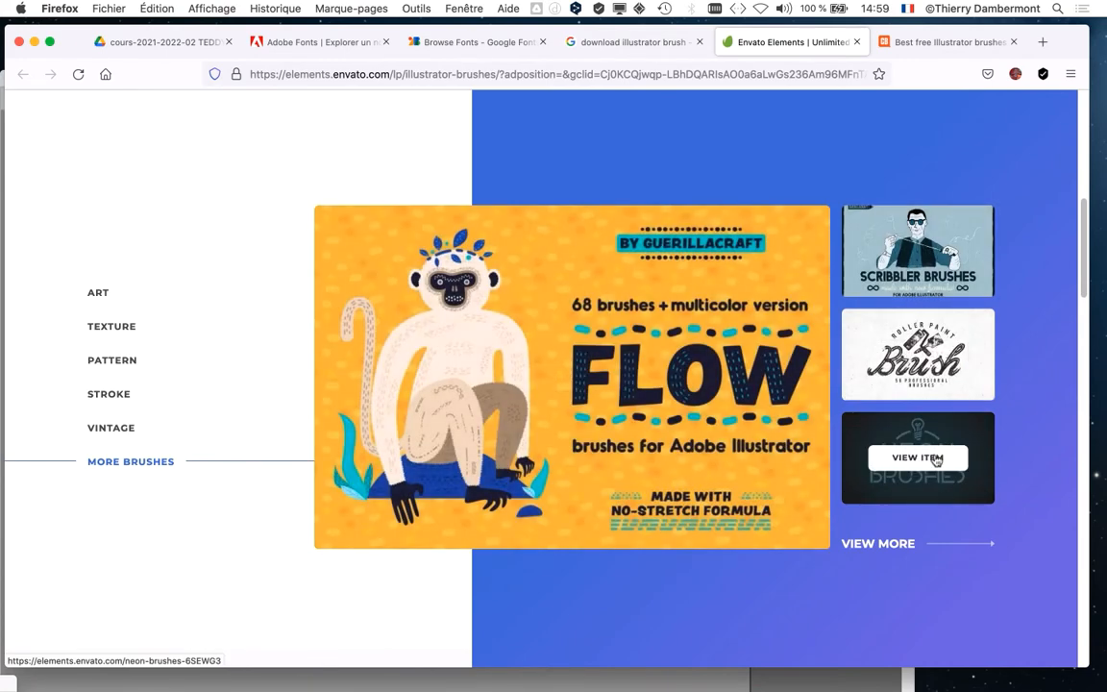
# - Open the Neon Brushes item, accept the cookie notice and examine the brush set's preview images
pyautogui.click(840, 418)
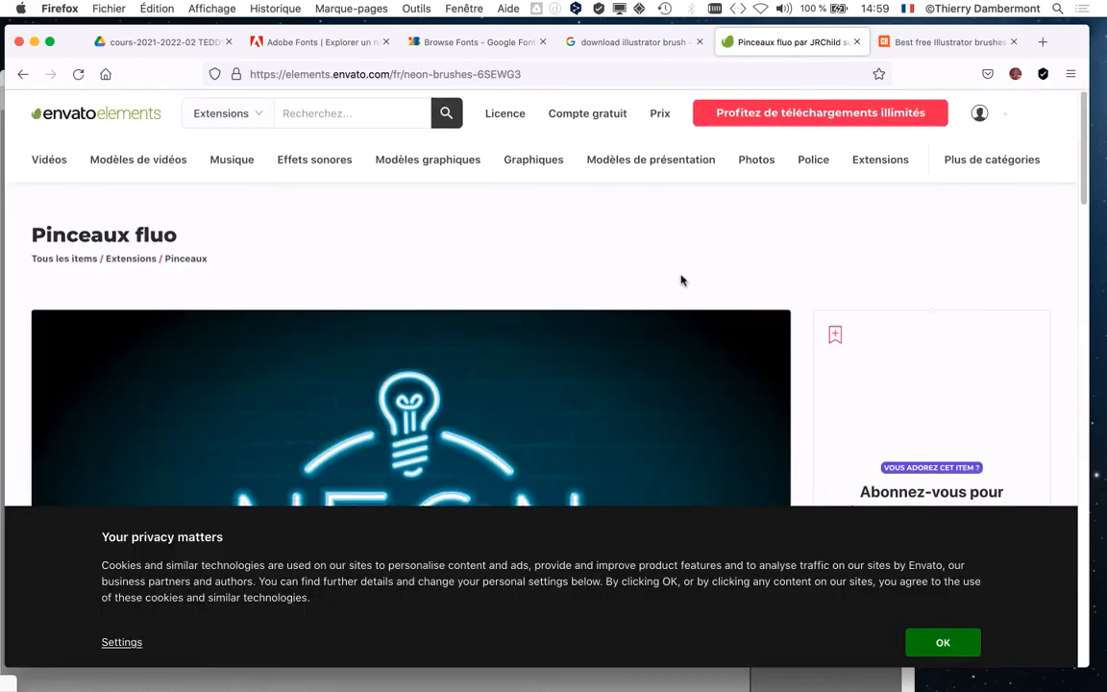
pyautogui.scroll(-4, 680, 280)
pyautogui.click(941, 645)
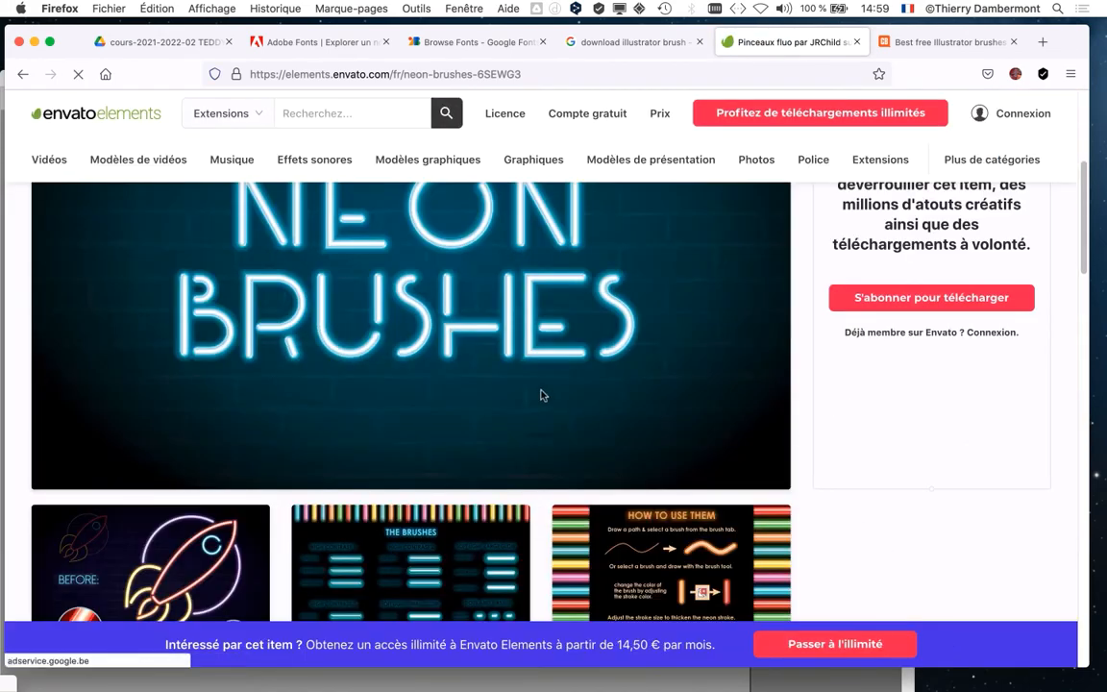
pyautogui.scroll(2, 501, 363)
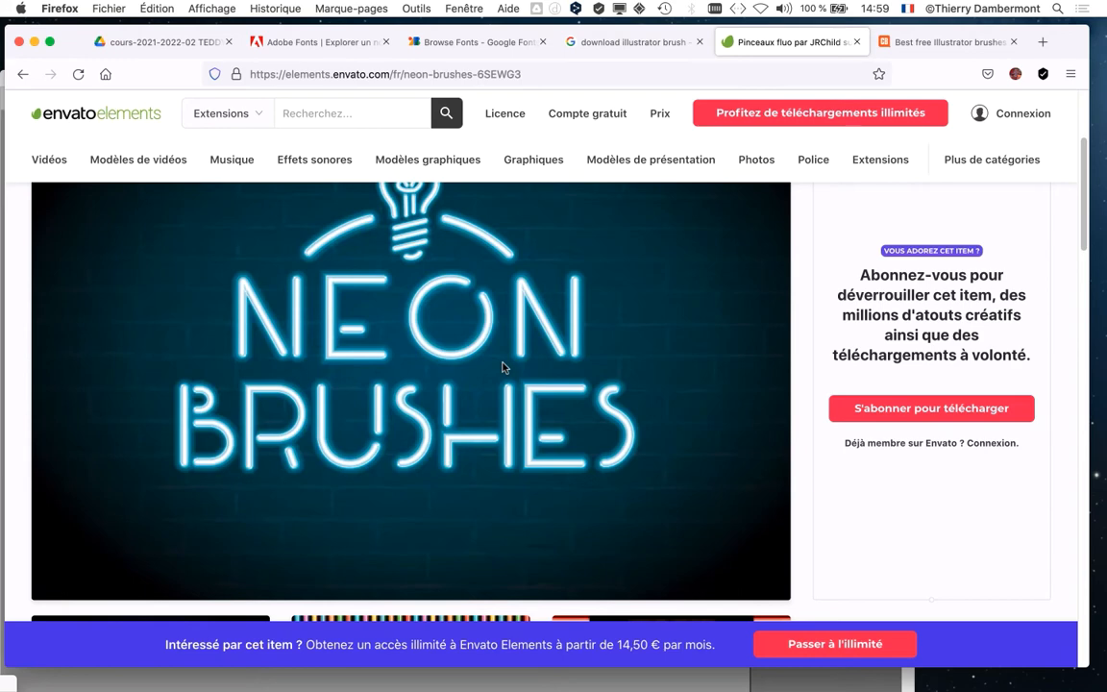
pyautogui.scroll(-5, 506, 370)
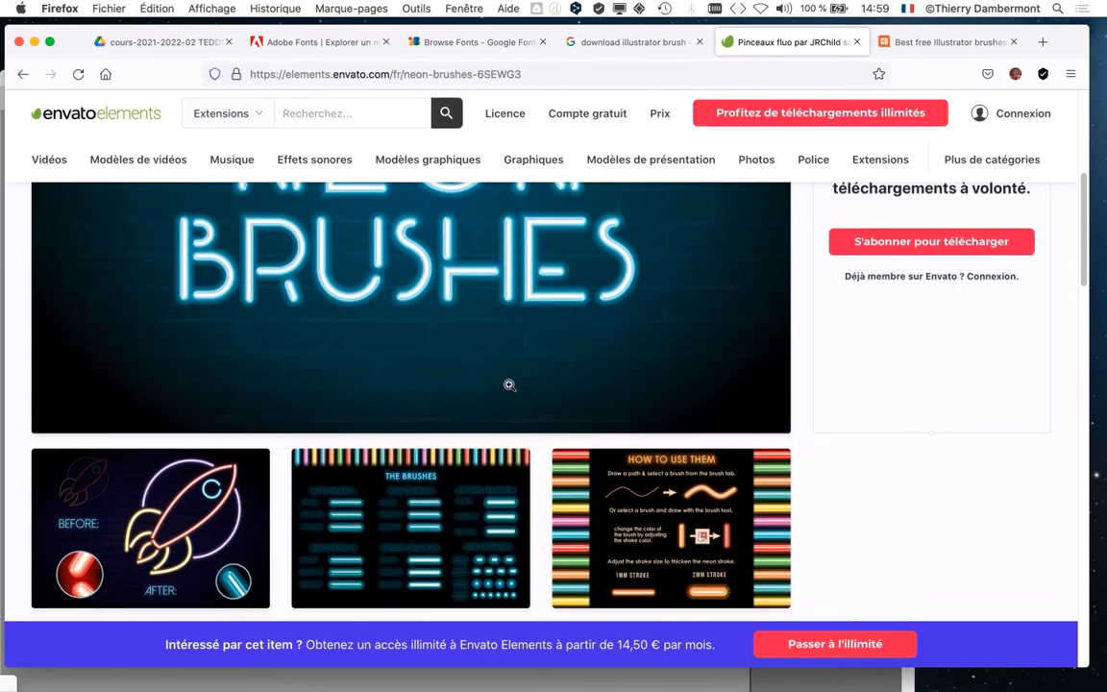
# - Minimise the browser to return to Illustrator and select the four foliage brush strokes on the large artboard
pyautogui.click(34, 42)
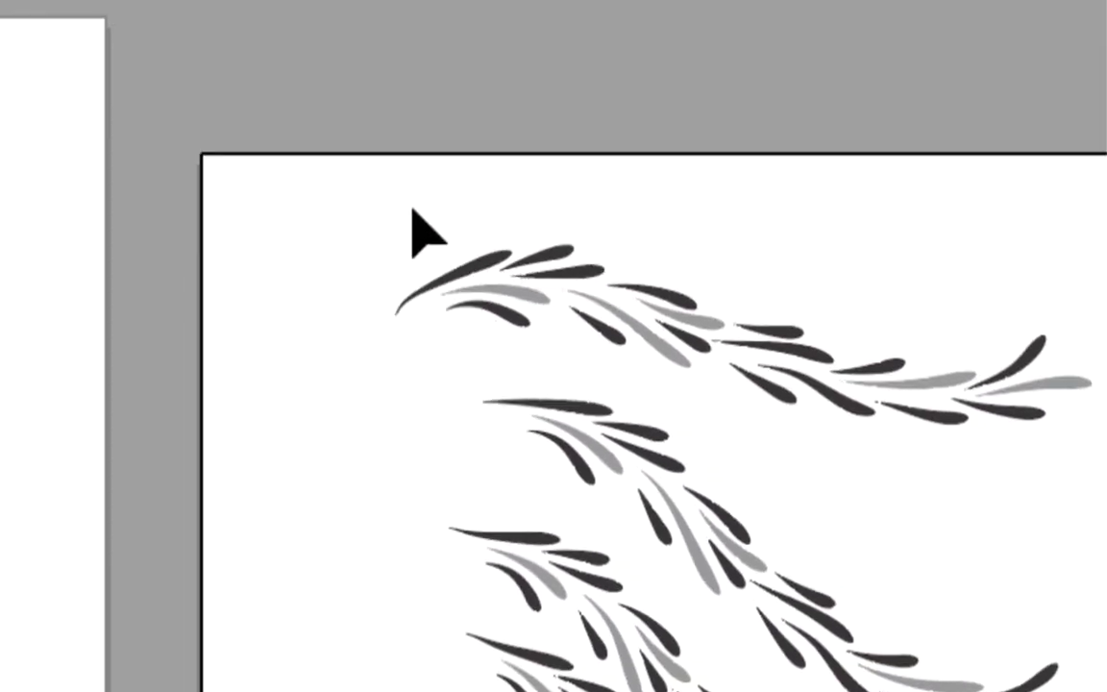
pyautogui.moveTo(294, 1); pyautogui.dragTo(506, 672)
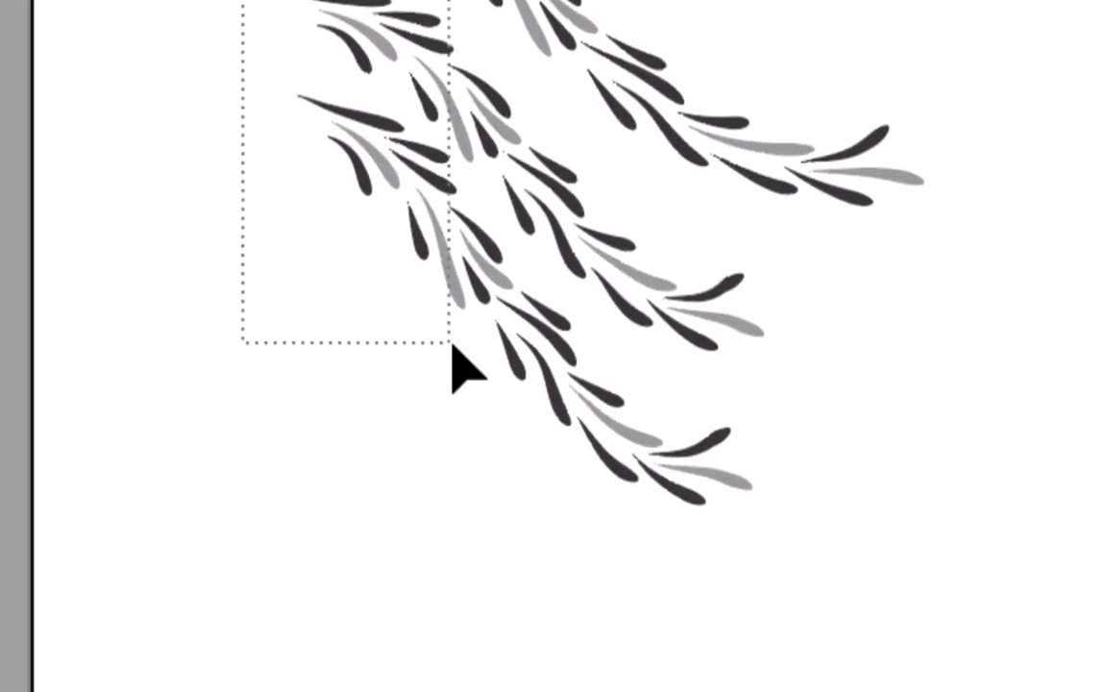
pyautogui.moveTo(452, 348); pyautogui.dragTo(452, 363)
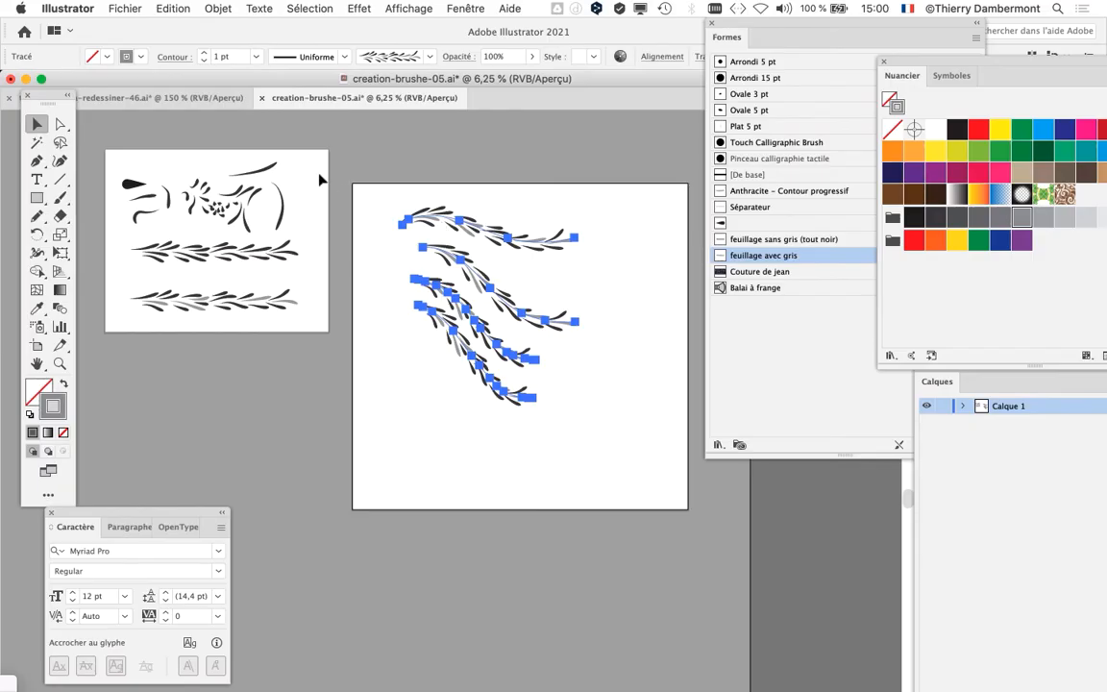
# - Reposition the tools and Nuancier panels within view, and make the Nuancier panel narrower and taller
pyautogui.moveTo(53, 96); pyautogui.dragTo(83, 49)
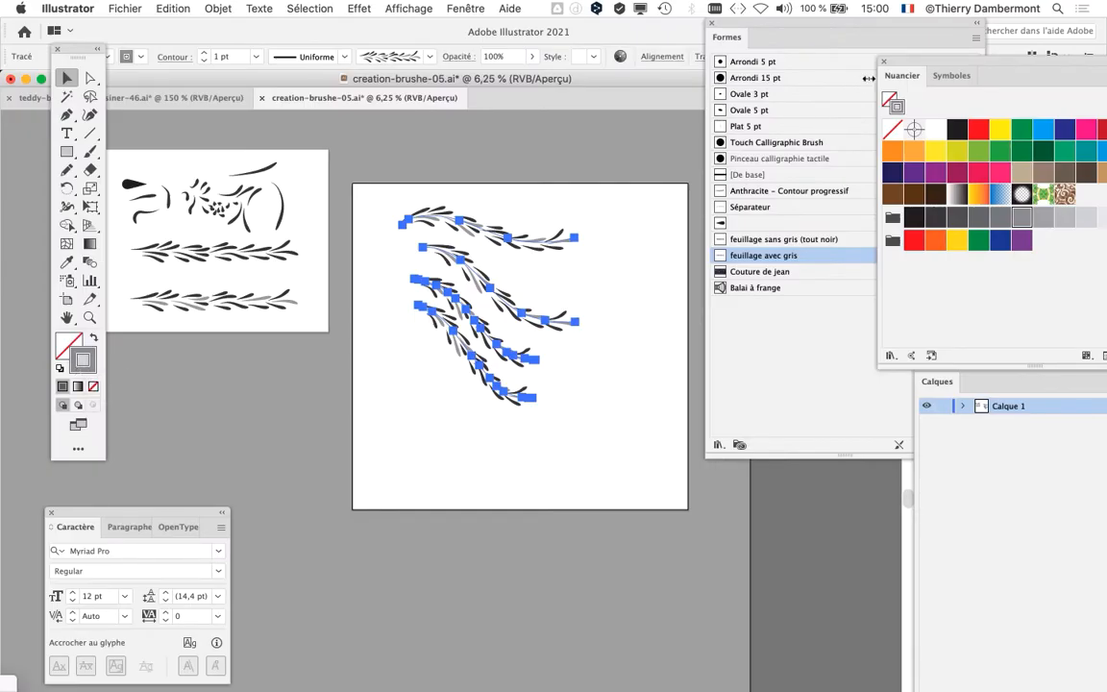
pyautogui.moveTo(901, 64); pyautogui.dragTo(693, 63)
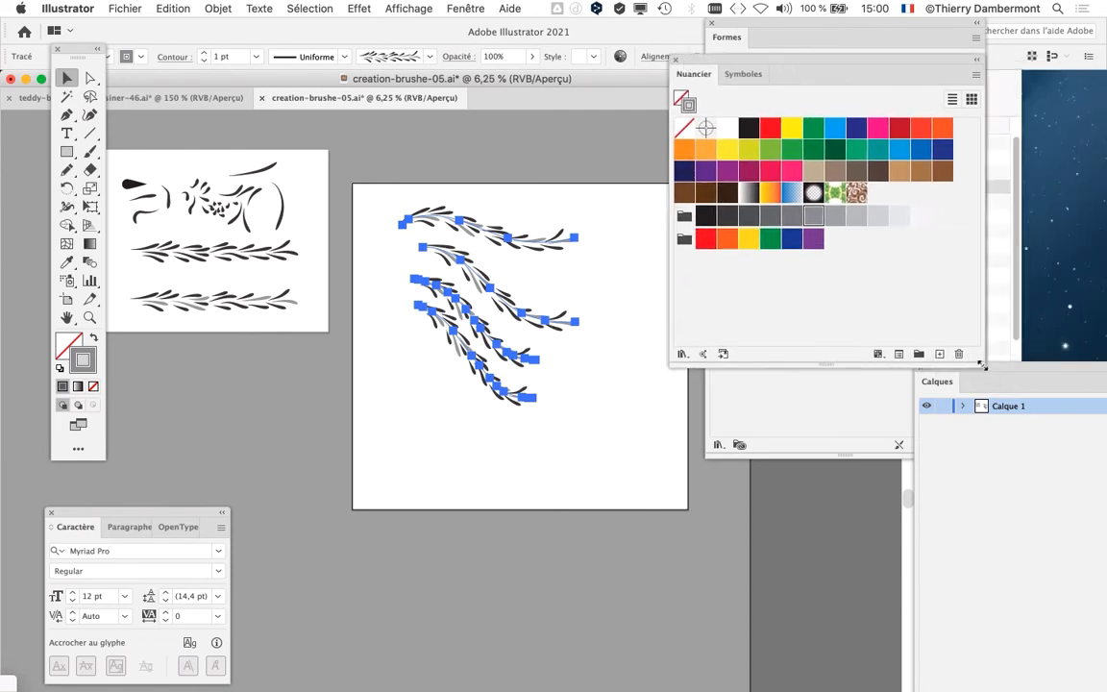
pyautogui.moveTo(981, 365); pyautogui.dragTo(842, 431)
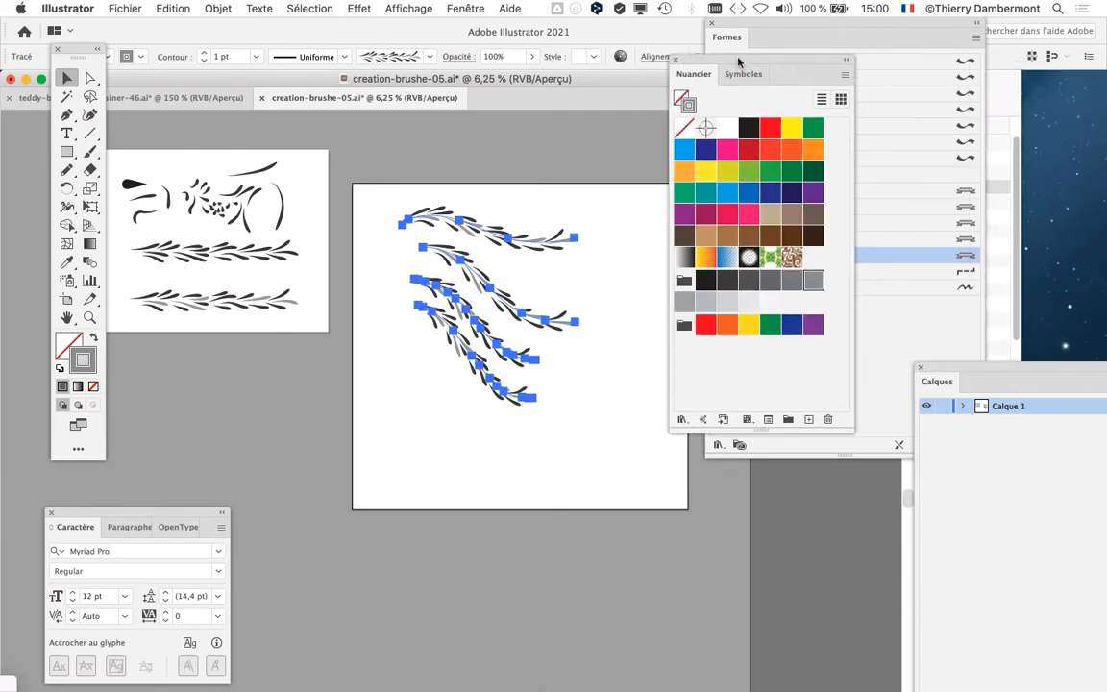
pyautogui.moveTo(738, 61); pyautogui.dragTo(689, 101)
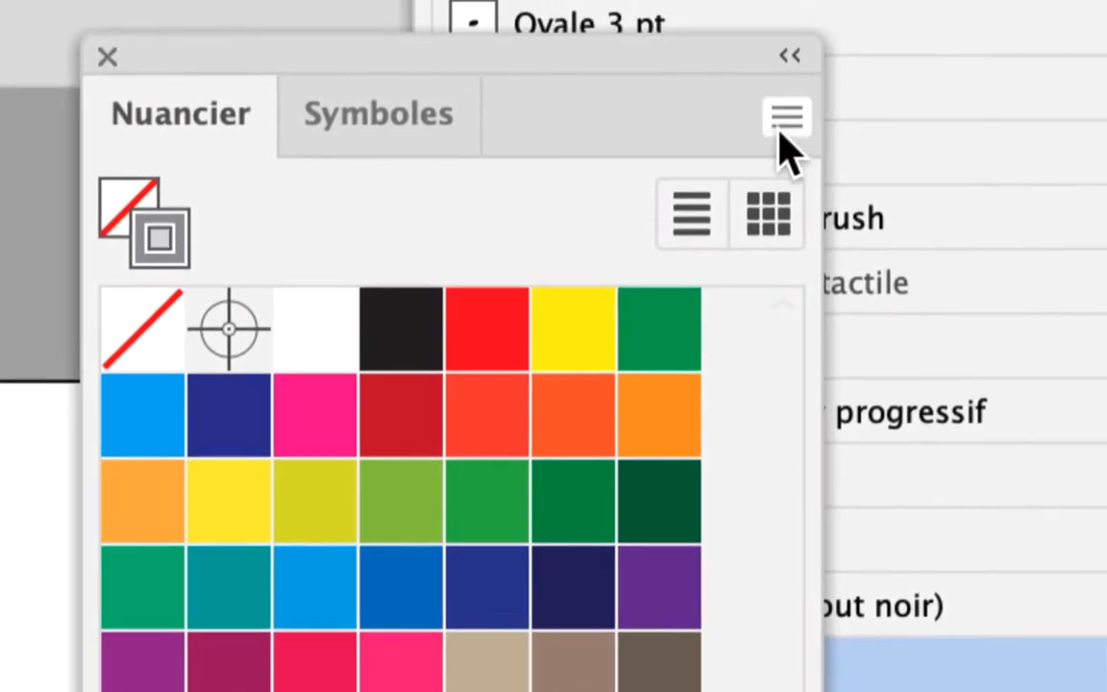
pyautogui.click(783, 125)
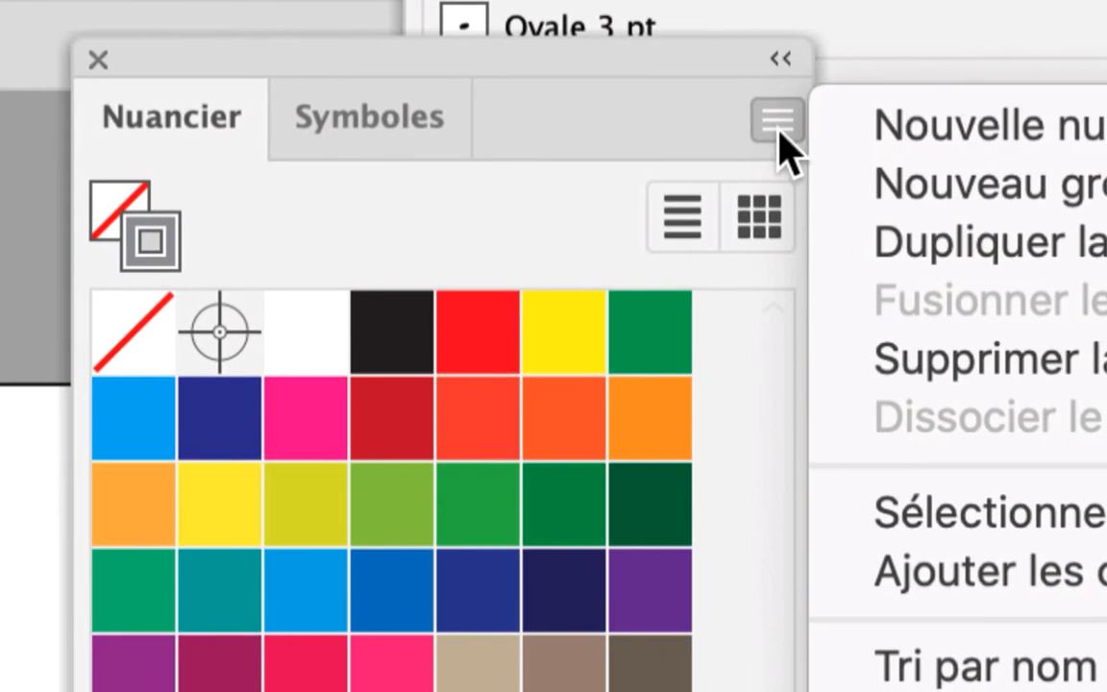
pyautogui.click(783, 127)
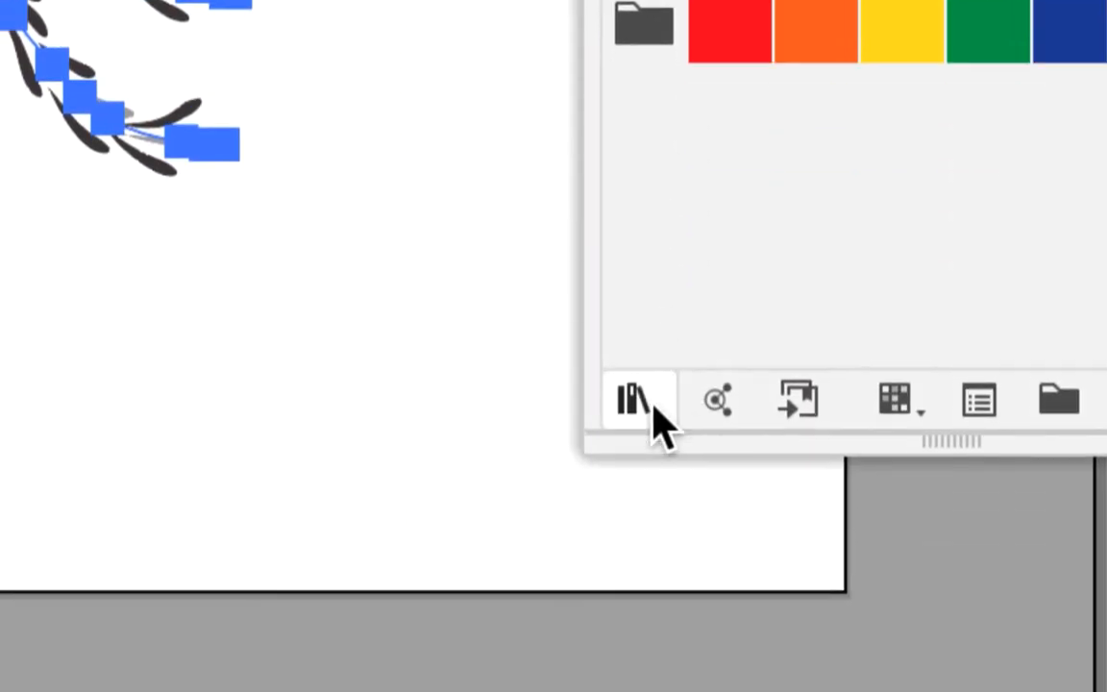
pyautogui.click(649, 398)
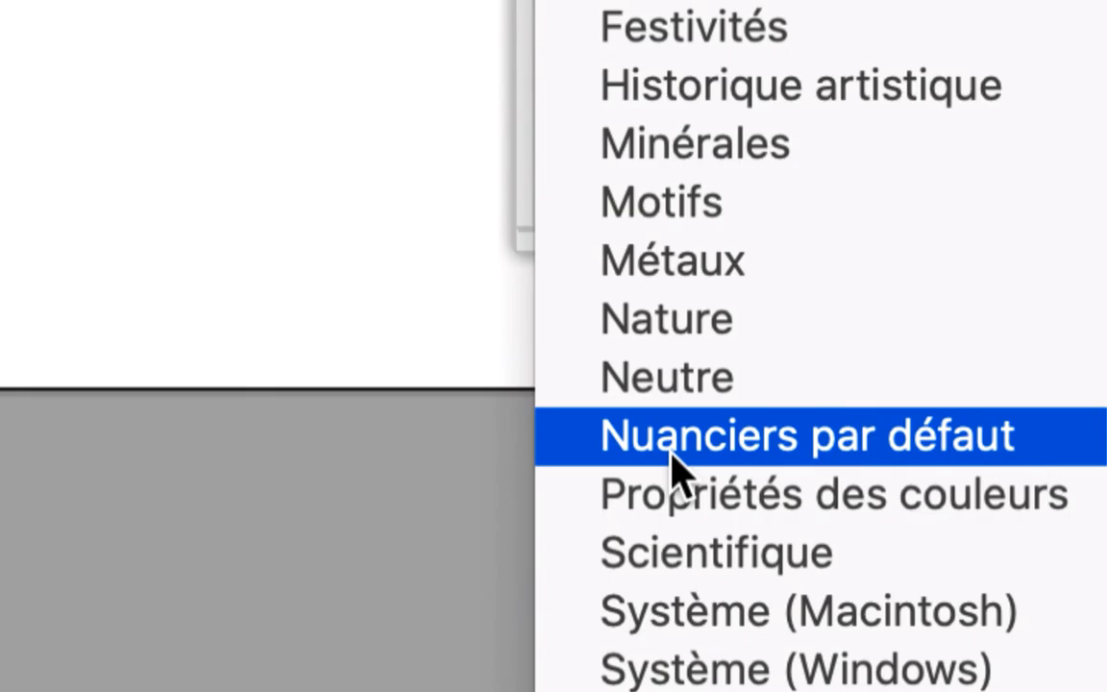
pyautogui.moveTo(671, 452)
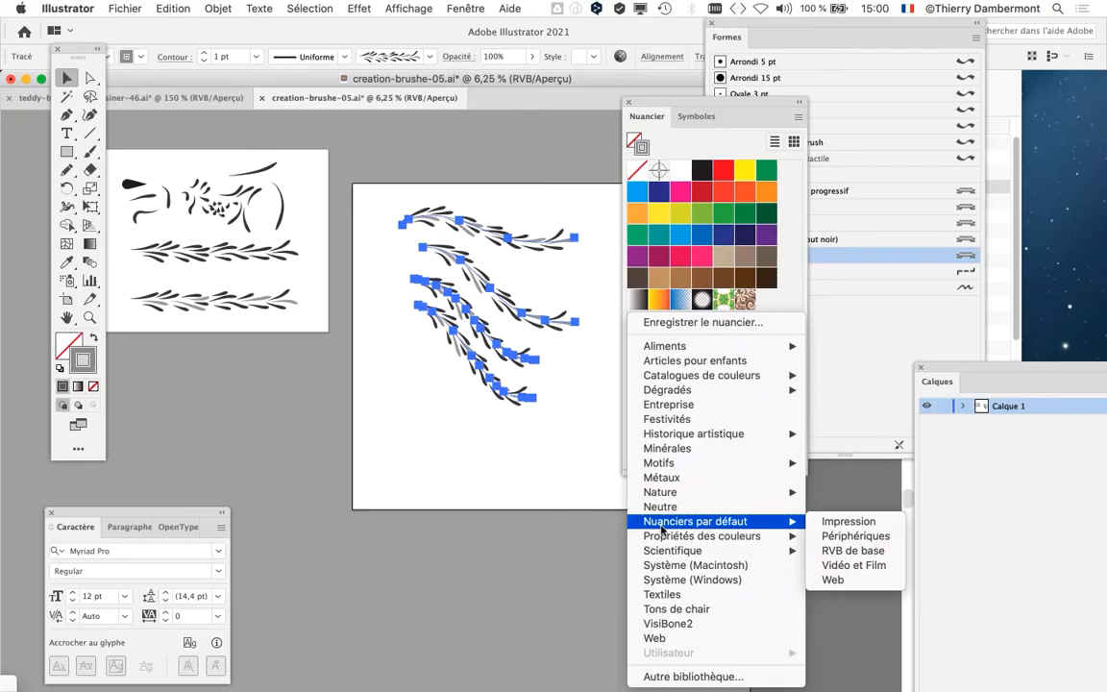
pyautogui.click(679, 104)
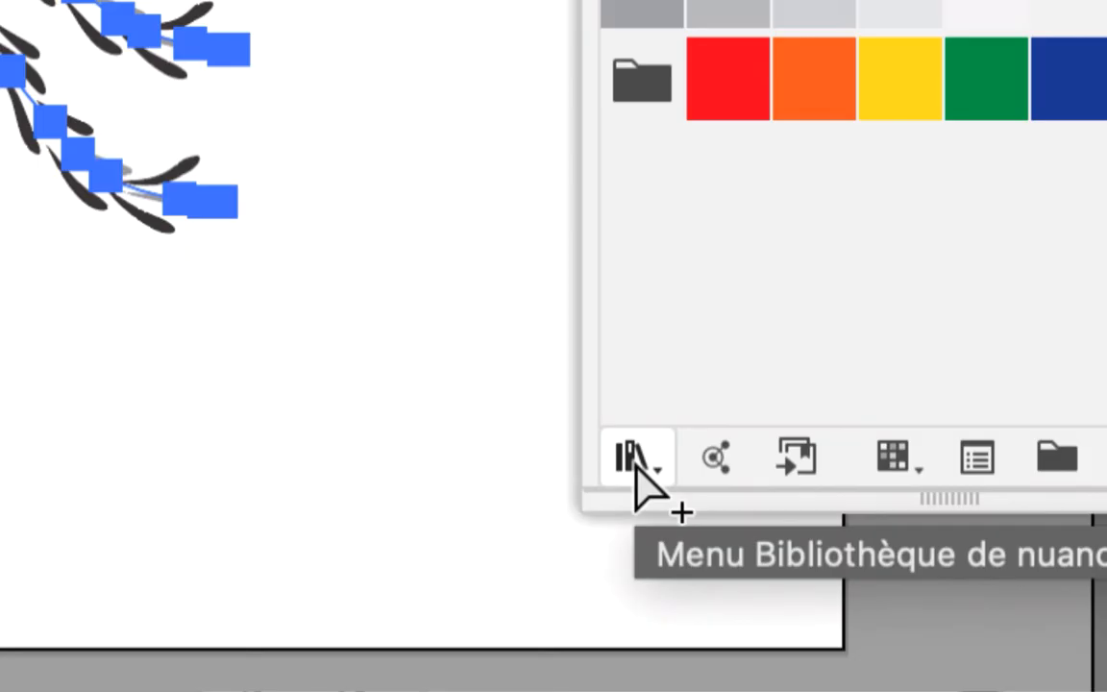
# - Open the default swatch library RVB de base, move it beside the Nuancier panel and enlarge it to reveal all its swatches
pyautogui.click(634, 459)
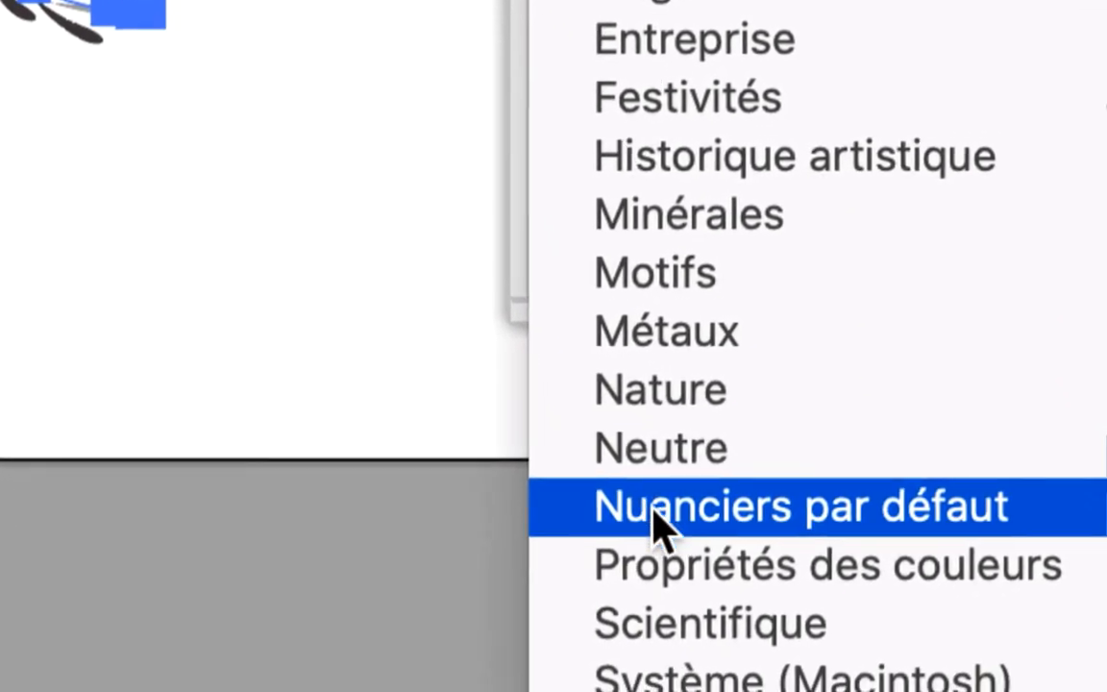
pyautogui.moveTo(1060, 688)
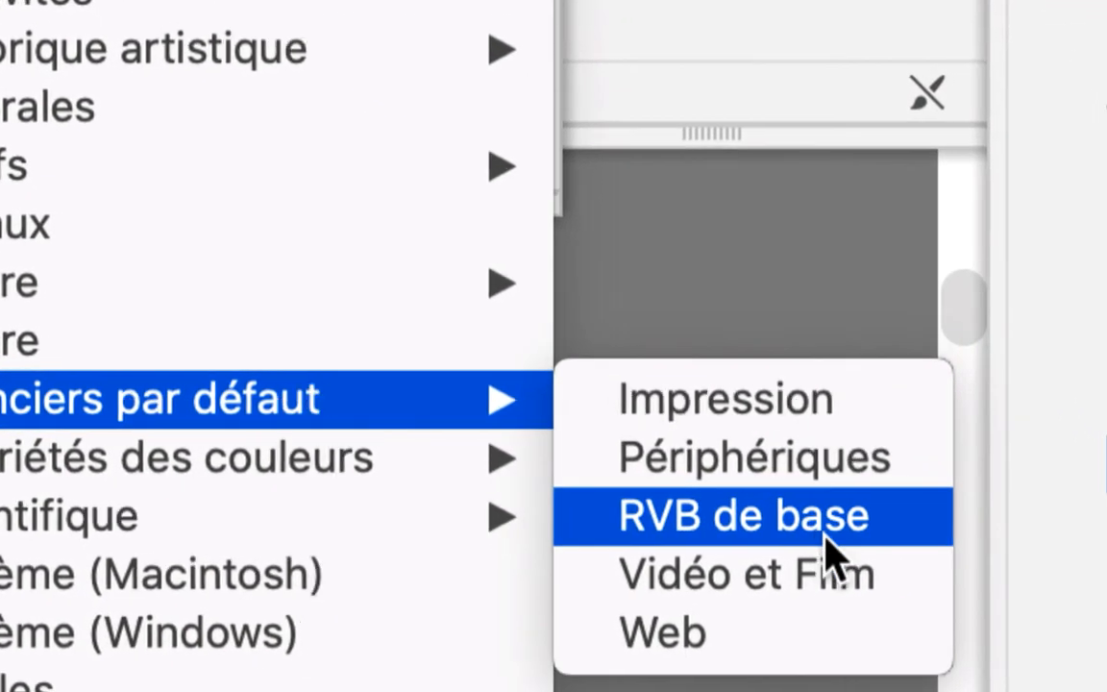
pyautogui.click(825, 535)
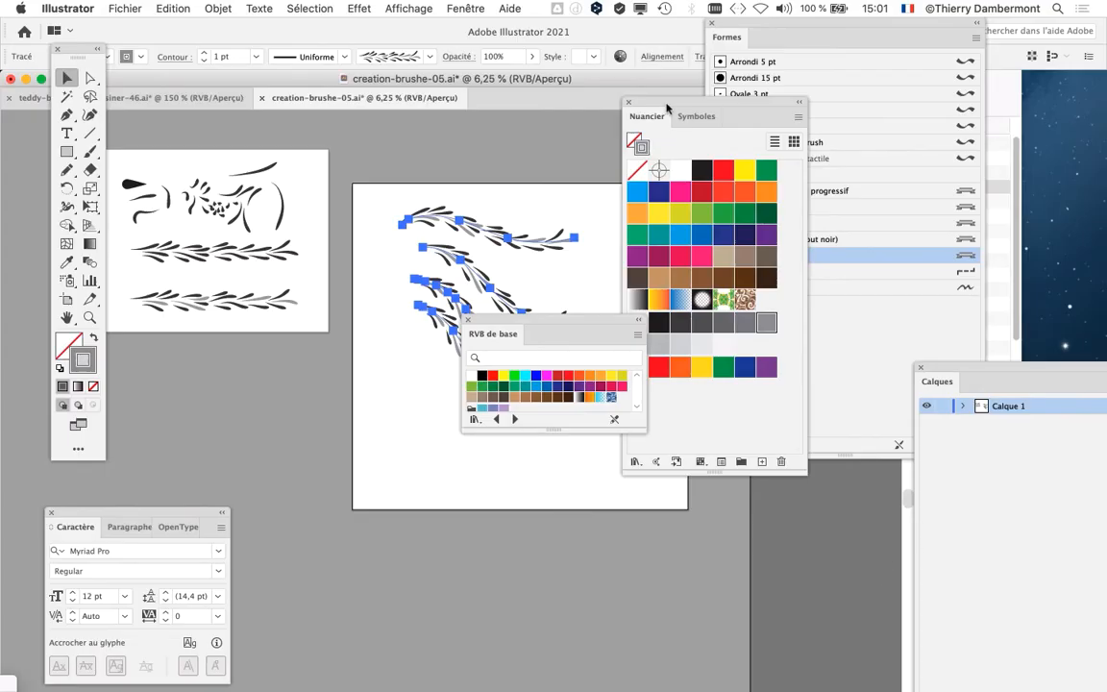
pyautogui.moveTo(667, 108); pyautogui.dragTo(895, 92)
pyautogui.moveTo(562, 320)
pyautogui.mouseDown()
pyautogui.moveTo(677, 148)
pyautogui.moveTo(693, 89)
pyautogui.mouseUp()
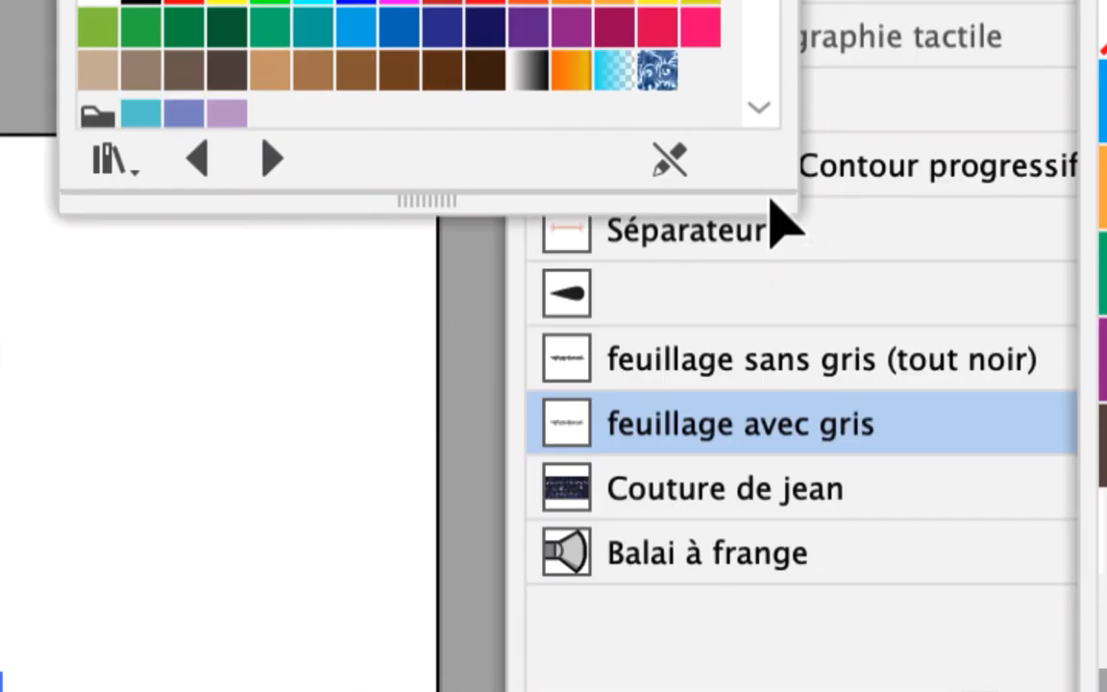
pyautogui.moveTo(785, 204); pyautogui.dragTo(795, 517)
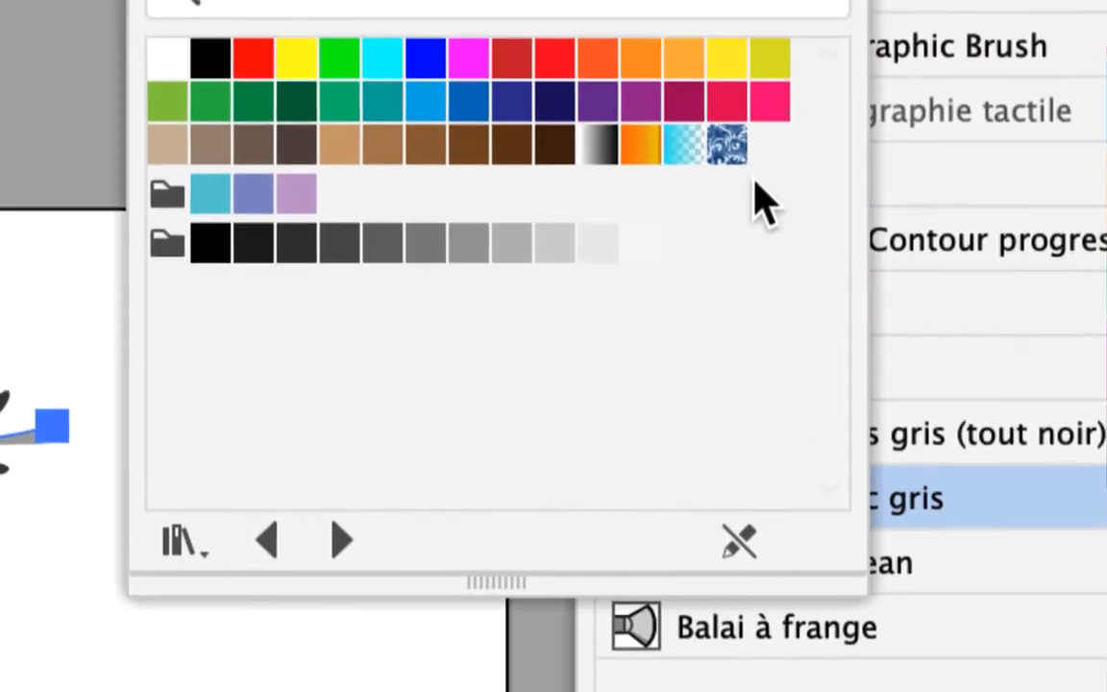
# - Display the RVB de base swatches as large thumbnails, lengthen that panel and place the Nuancier panel right alongside it
pyautogui.click(832, 0)
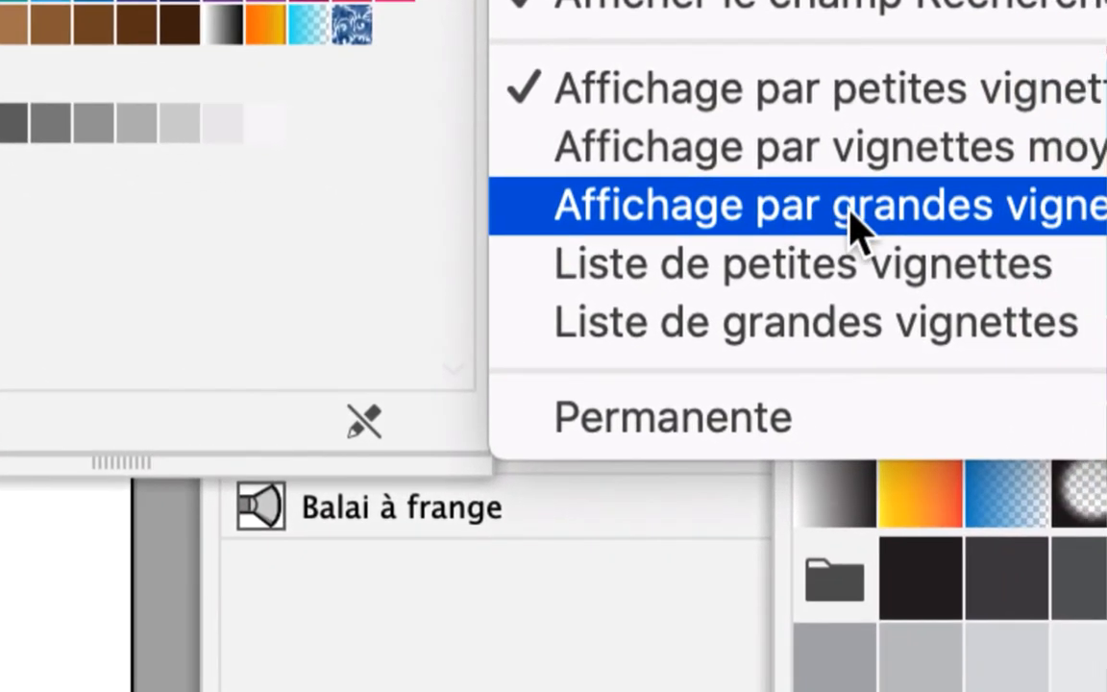
pyautogui.click(855, 226)
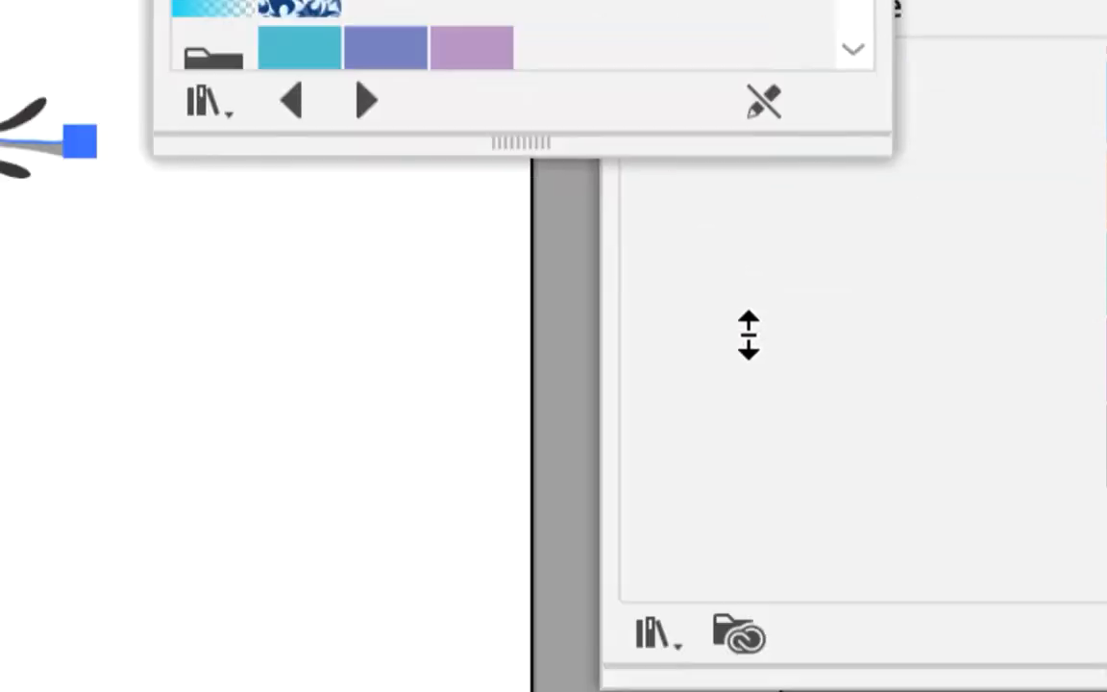
pyautogui.moveTo(749, 336); pyautogui.dragTo(754, 571)
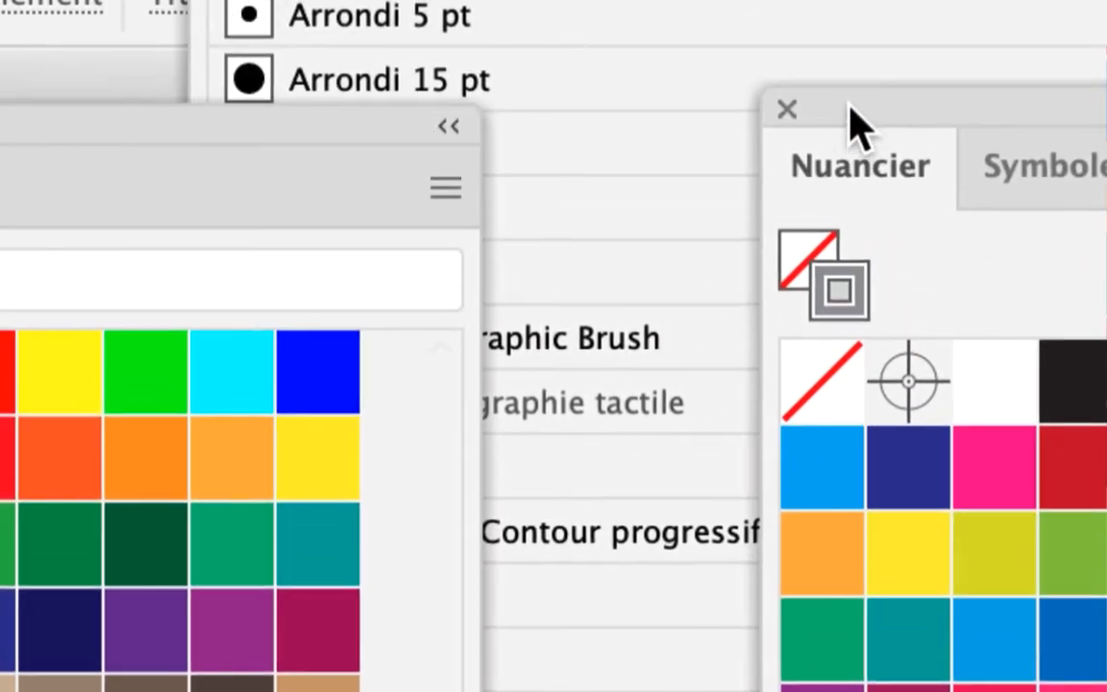
pyautogui.moveTo(850, 106); pyautogui.dragTo(585, 132)
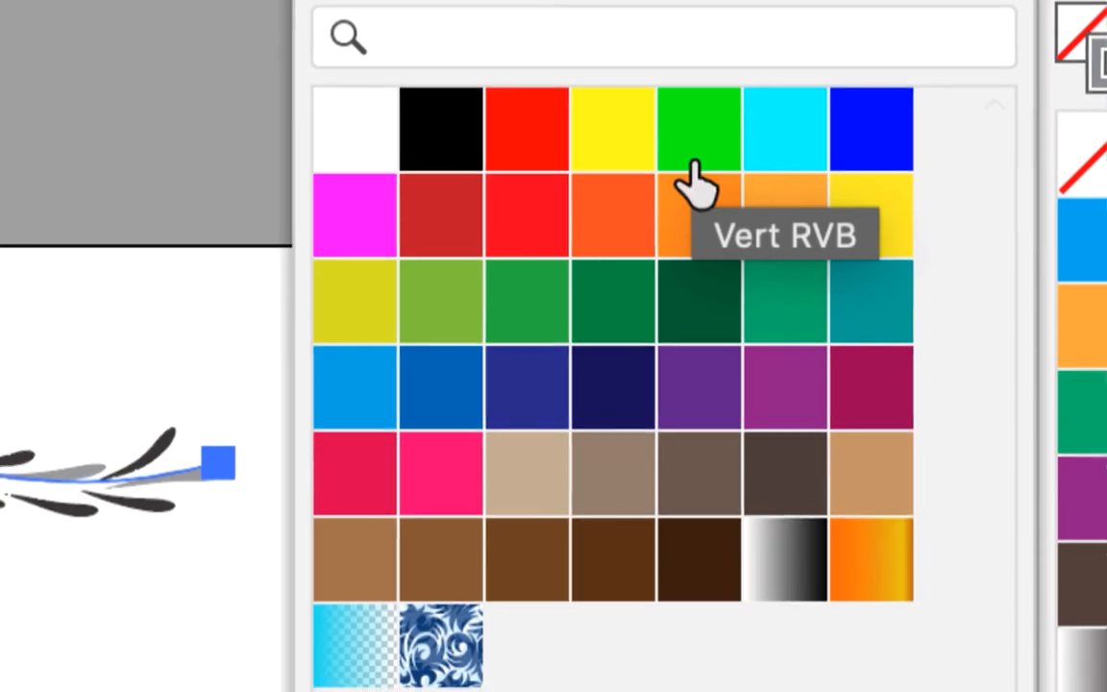
# - Try an orange stroke colour and Cyan RVB on the selected foliage strokes, and inspect the strokes up close
pyautogui.click(696, 202)
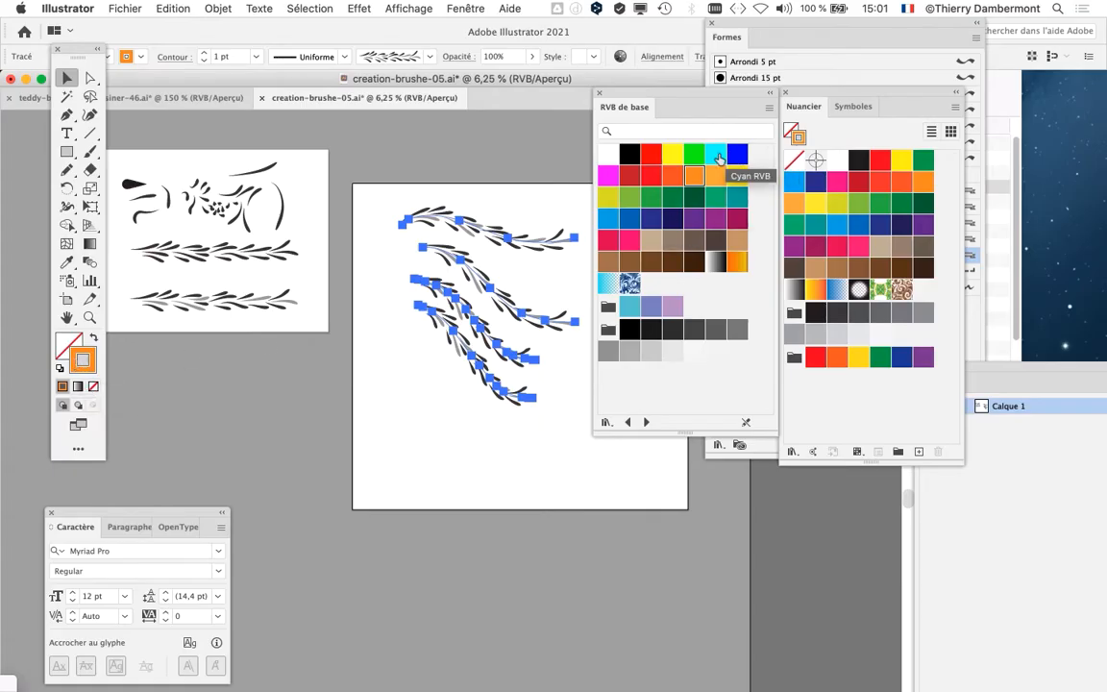
pyautogui.click(716, 154)
pyautogui.scroll(3, 419, 229)
pyautogui.scroll(1, 483, 266)
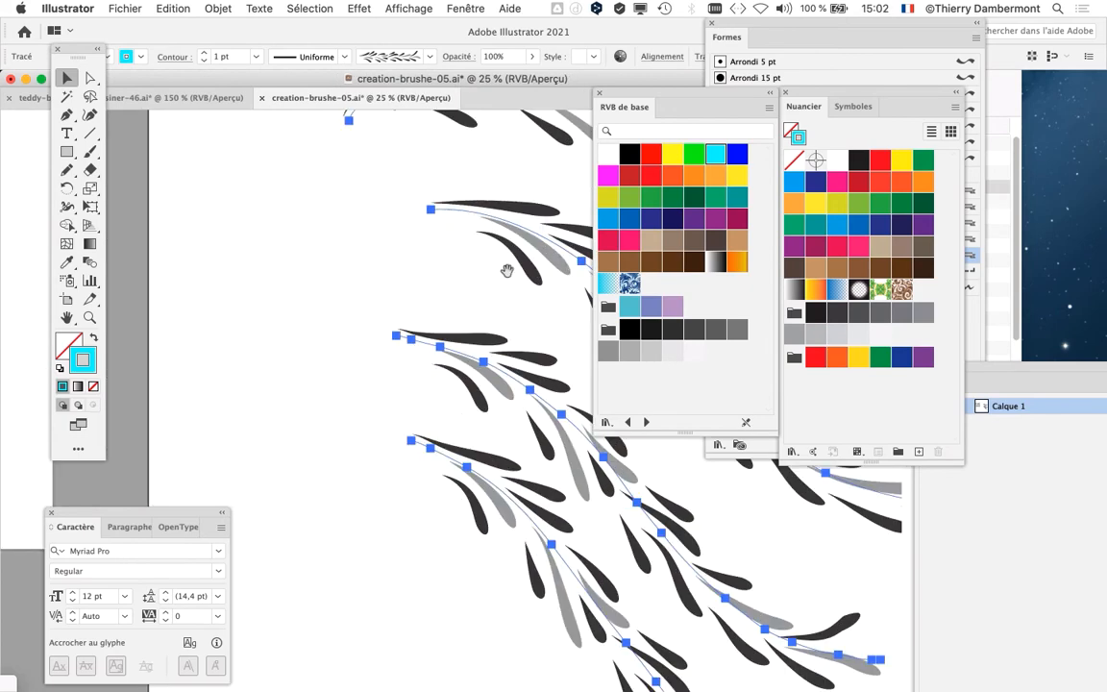
pyautogui.moveTo(507, 269); pyautogui.dragTo(293, 348)
pyautogui.scroll(1, 427, 357)
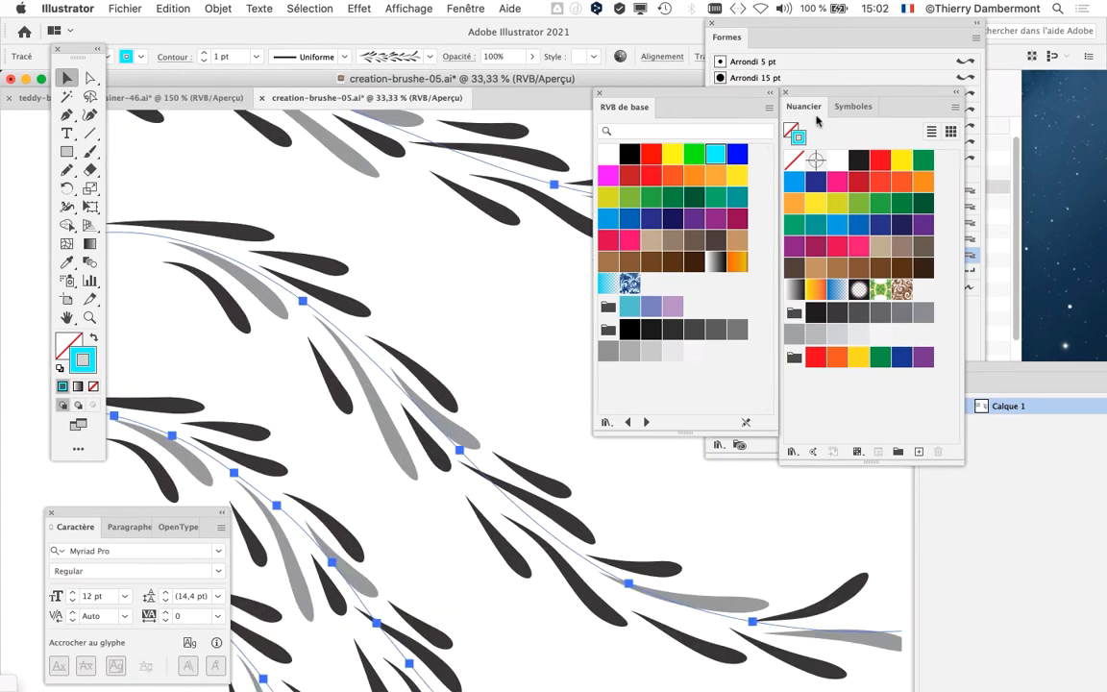
# - Move the RVB de base and Nuancier panels lower so that the brush list in the Formes panel is uncovered
pyautogui.moveTo(865, 93); pyautogui.dragTo(1034, 105)
pyautogui.moveTo(683, 98)
pyautogui.mouseDown()
pyautogui.moveTo(774, 128)
pyautogui.moveTo(810, 350)
pyautogui.mouseUp()
pyautogui.moveTo(1003, 106)
pyautogui.mouseDown()
pyautogui.moveTo(971, 154)
pyautogui.moveTo(969, 363)
pyautogui.moveTo(972, 353)
pyautogui.mouseUp()
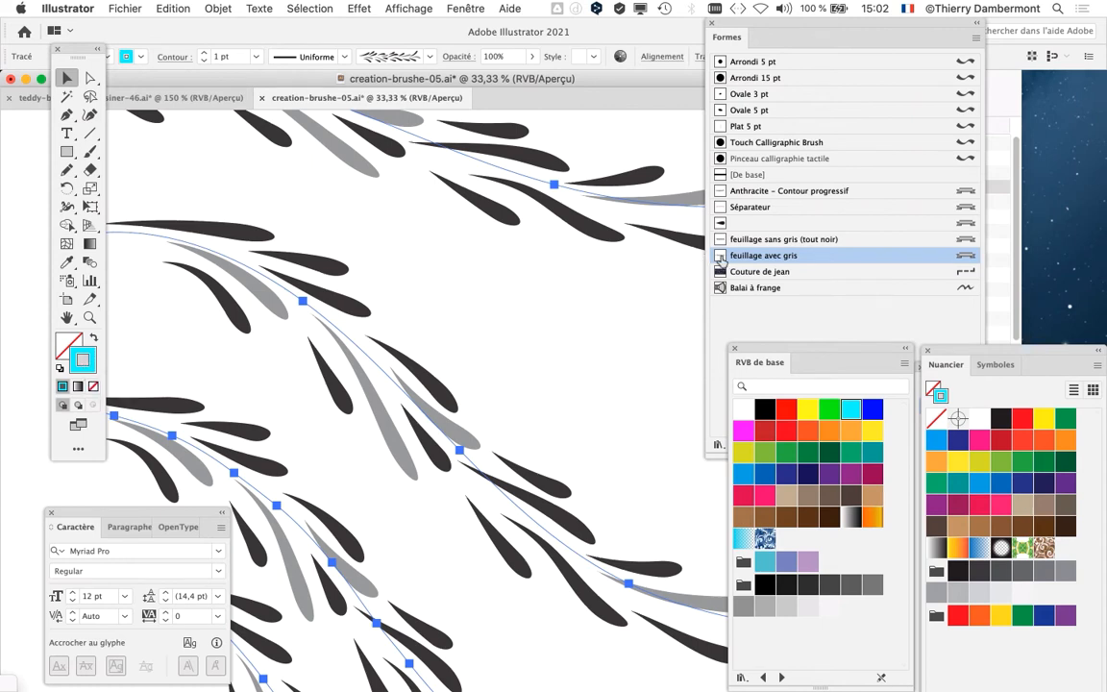
# - Open the options of the feuillage avec gris art brush, uncover the artwork, and set the colorization mode to Teintes
pyautogui.moveTo(720, 256); pyautogui.dragTo(717, 268)
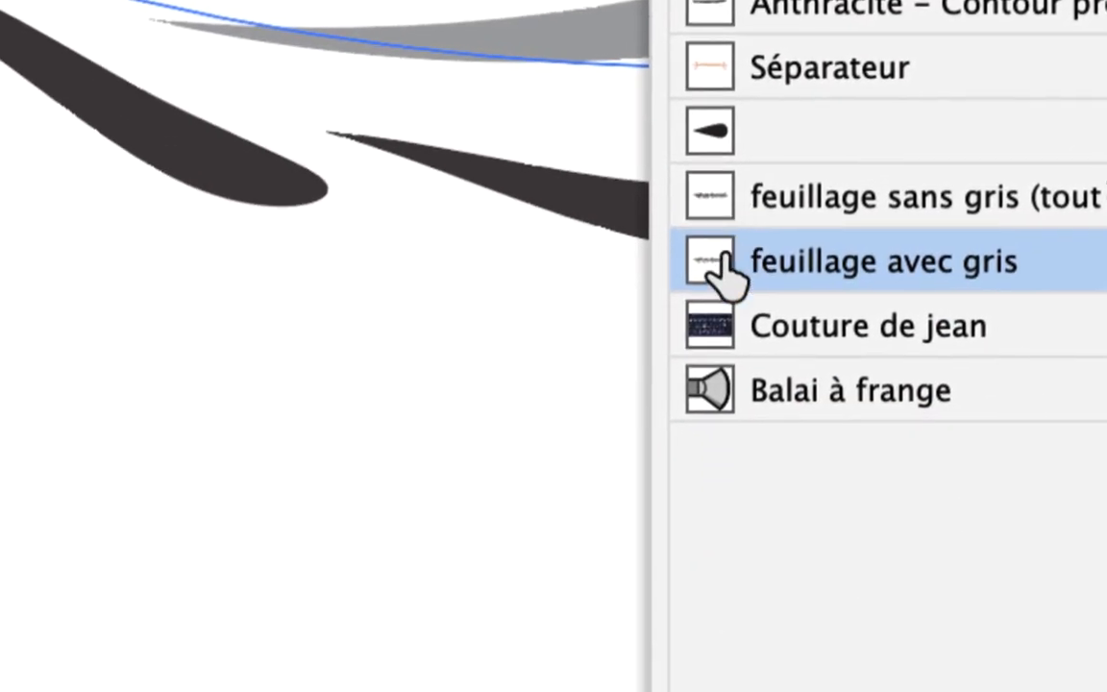
pyautogui.doubleClick(709, 575)
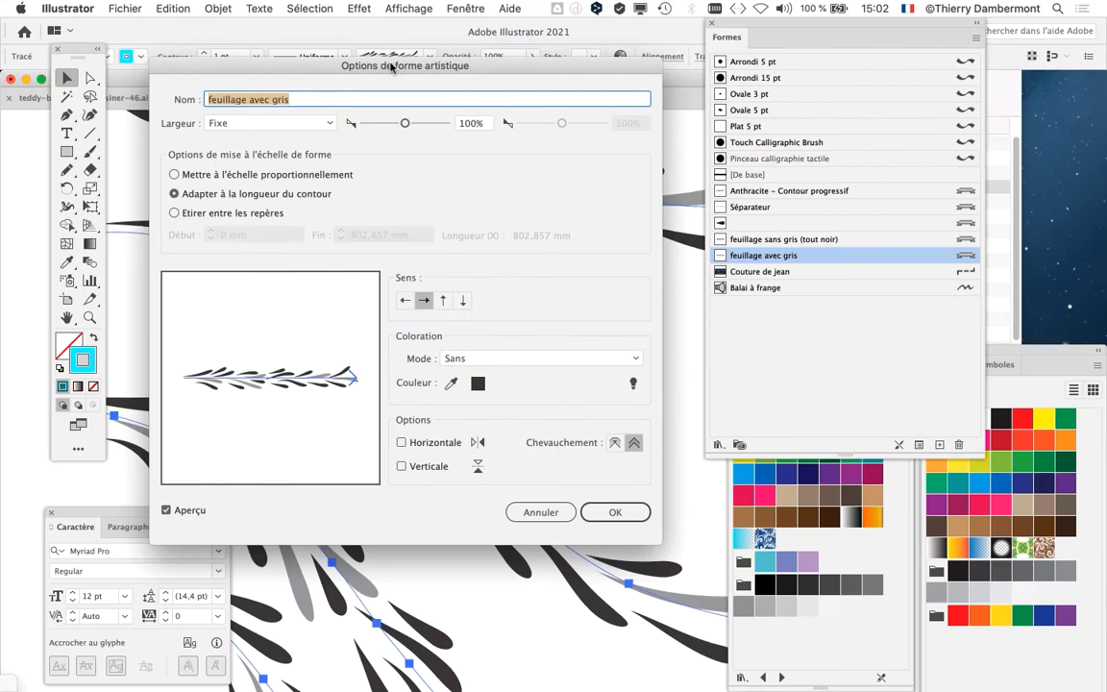
pyautogui.moveTo(354, 64); pyautogui.dragTo(769, 34)
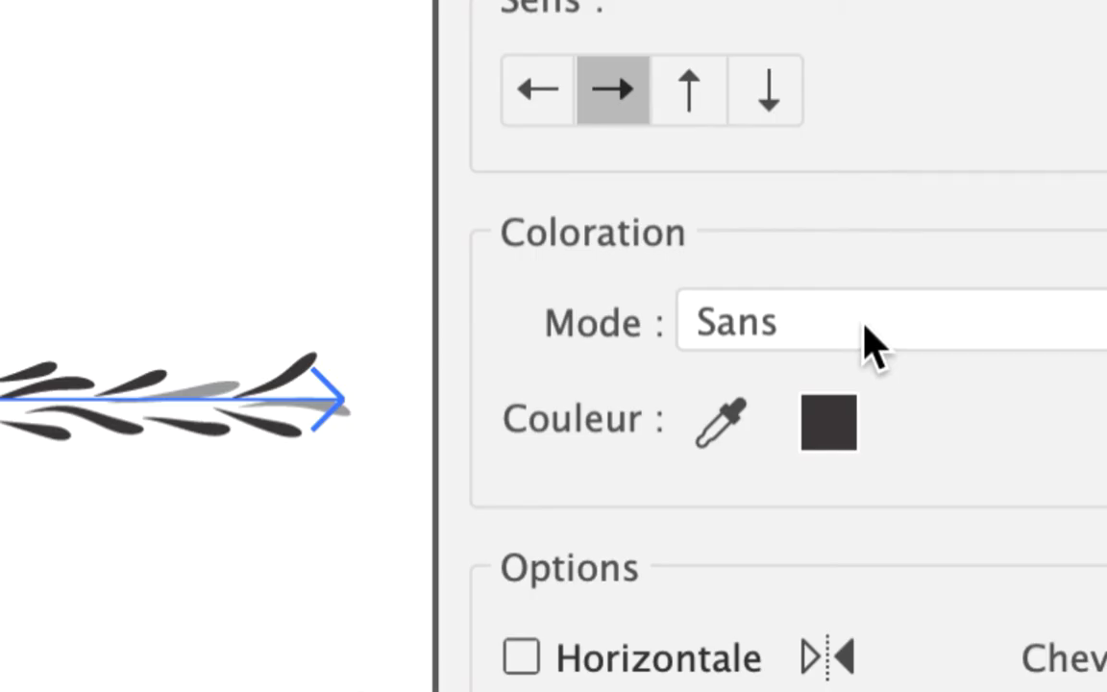
pyautogui.click(869, 341)
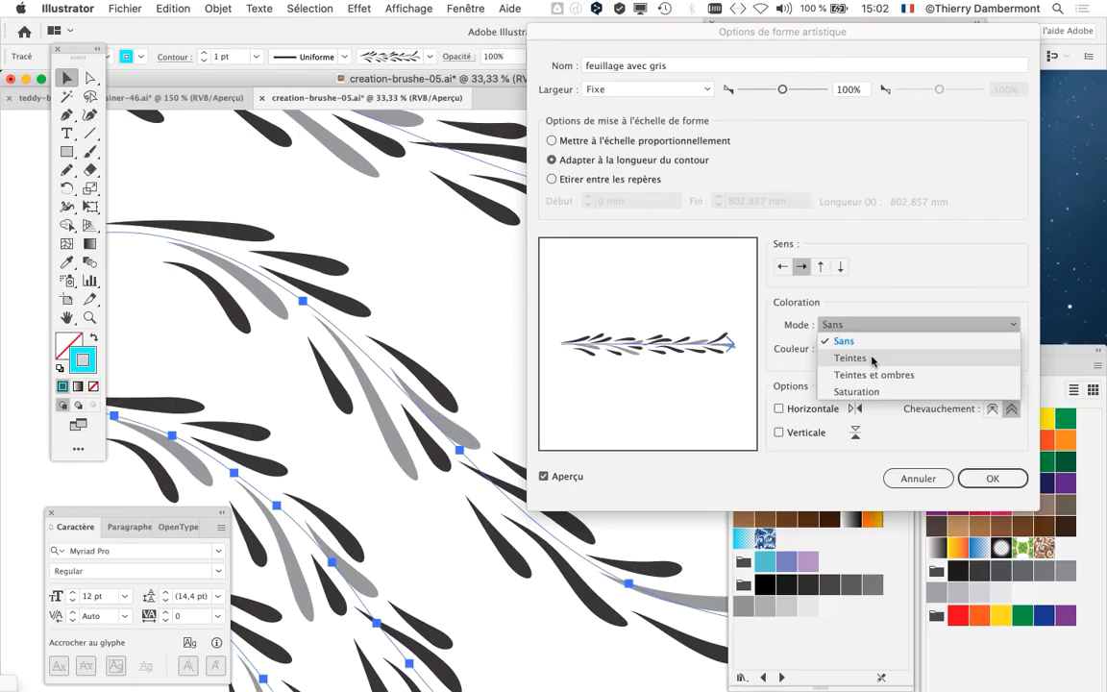
pyautogui.click(850, 357)
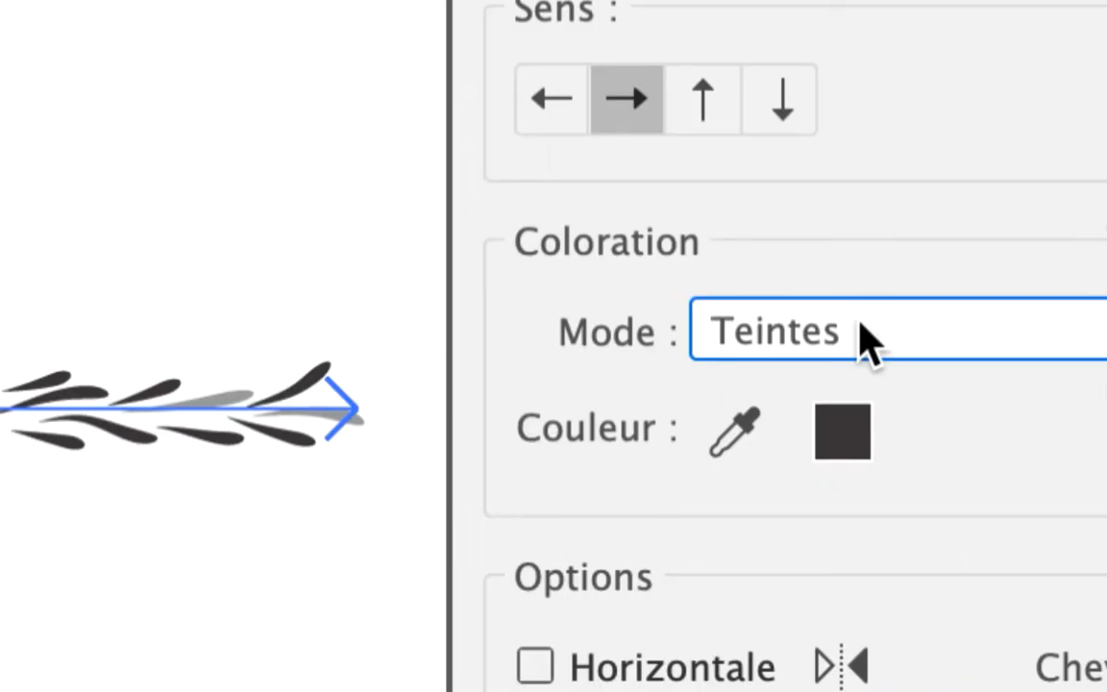
# - Compare the Teintes and Teintes et ombres colorization modes, choose Teintes et ombres, and apply the brush change to the existing strokes
pyautogui.click(865, 338)
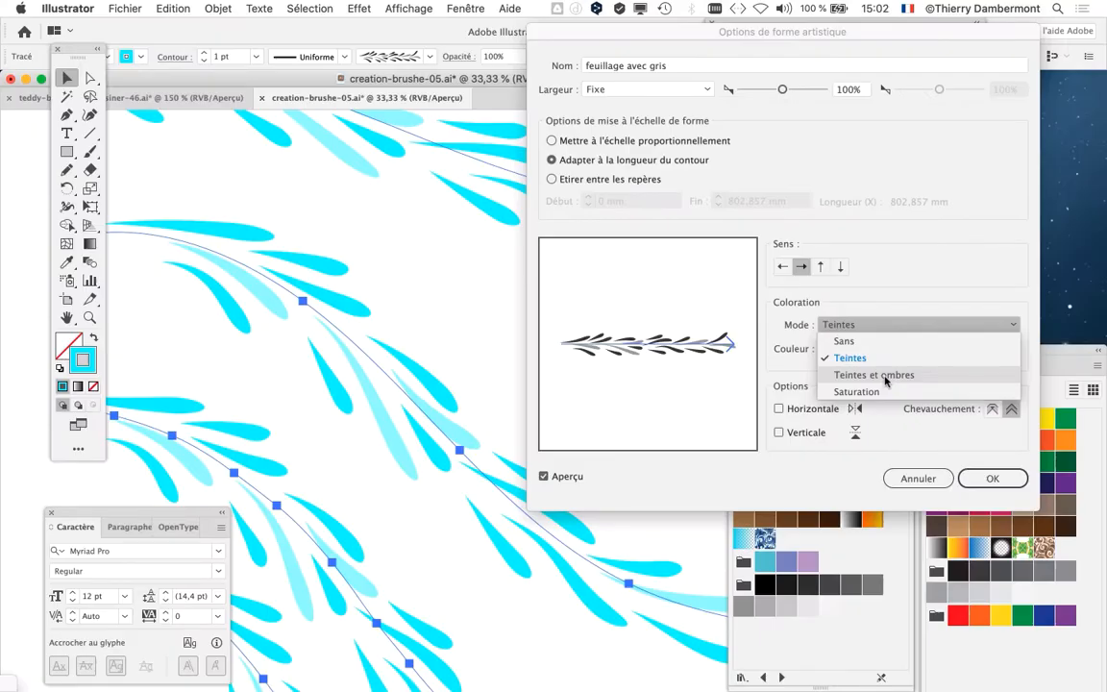
pyautogui.click(884, 377)
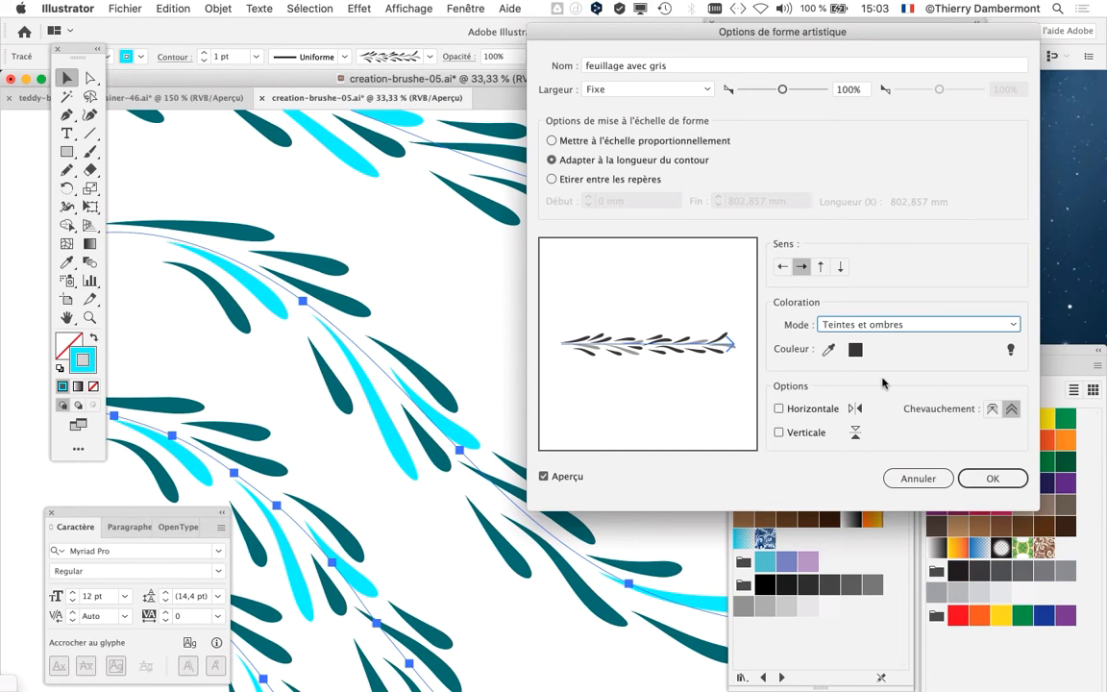
pyautogui.click(836, 324)
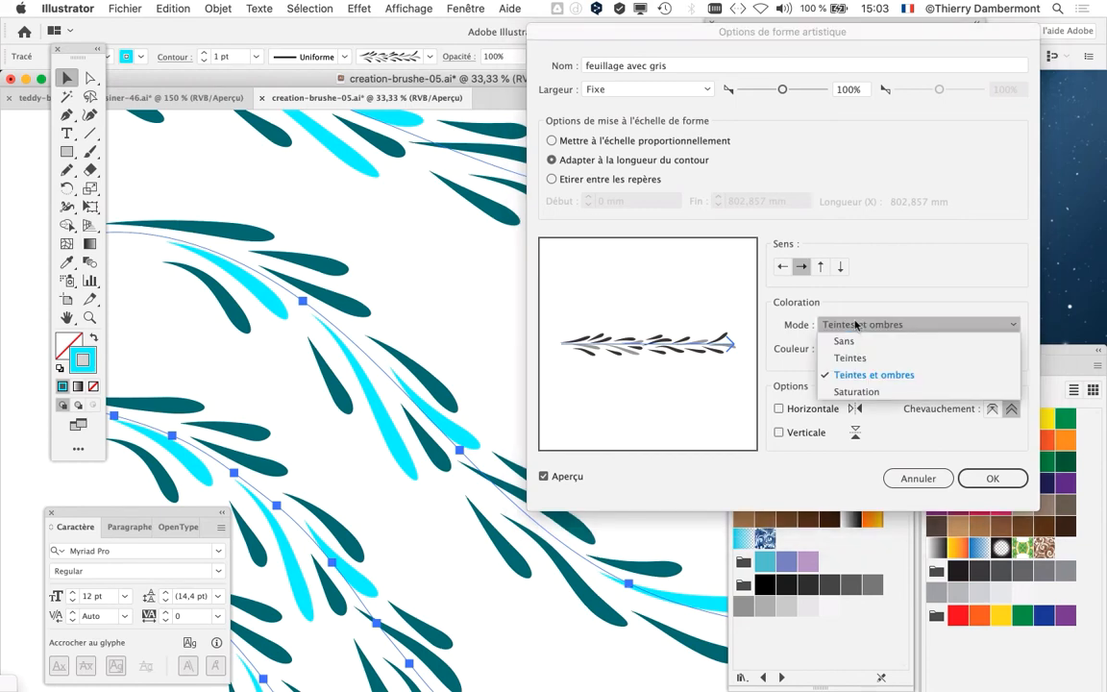
pyautogui.click(780, 357)
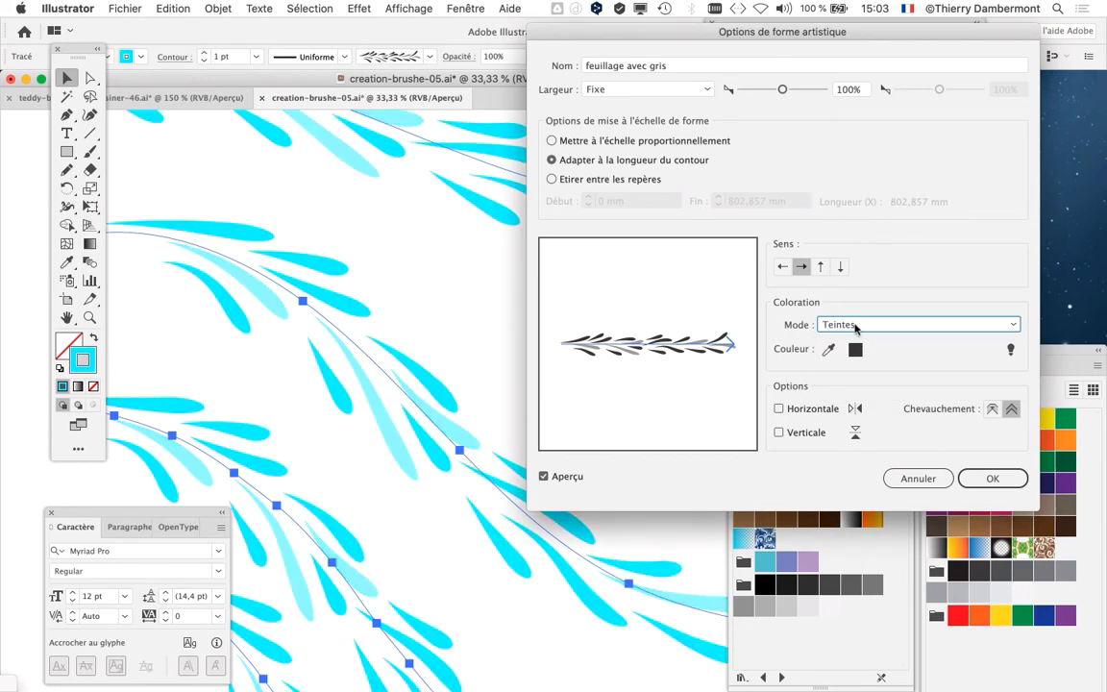
pyautogui.click(861, 324)
pyautogui.click(876, 375)
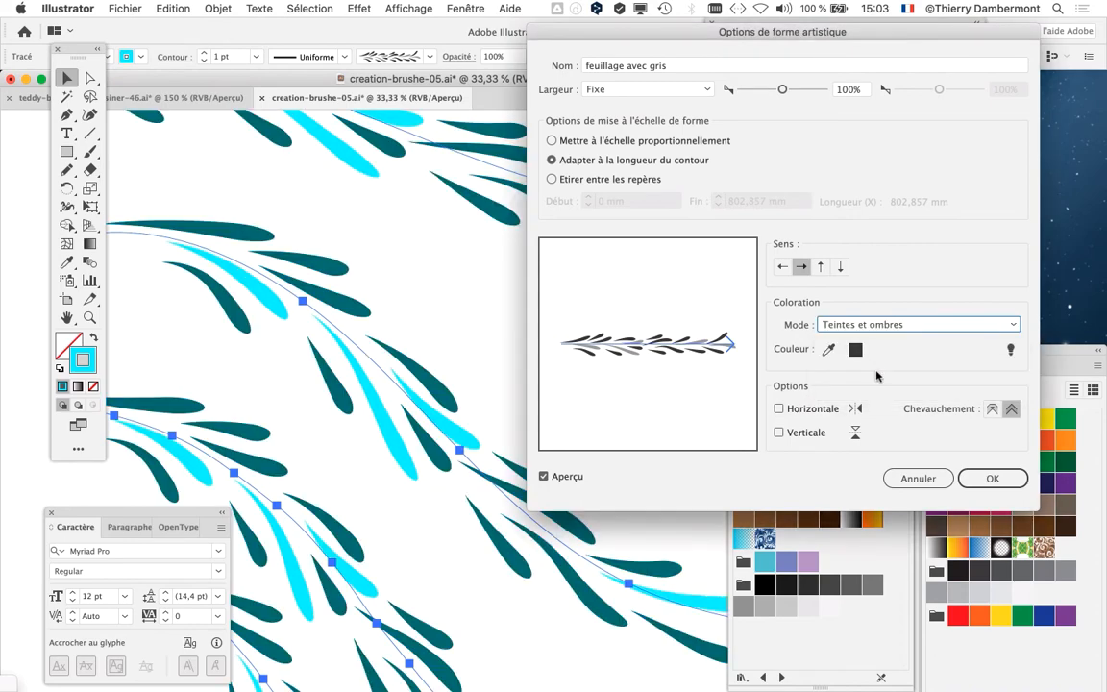
pyautogui.click(1001, 485)
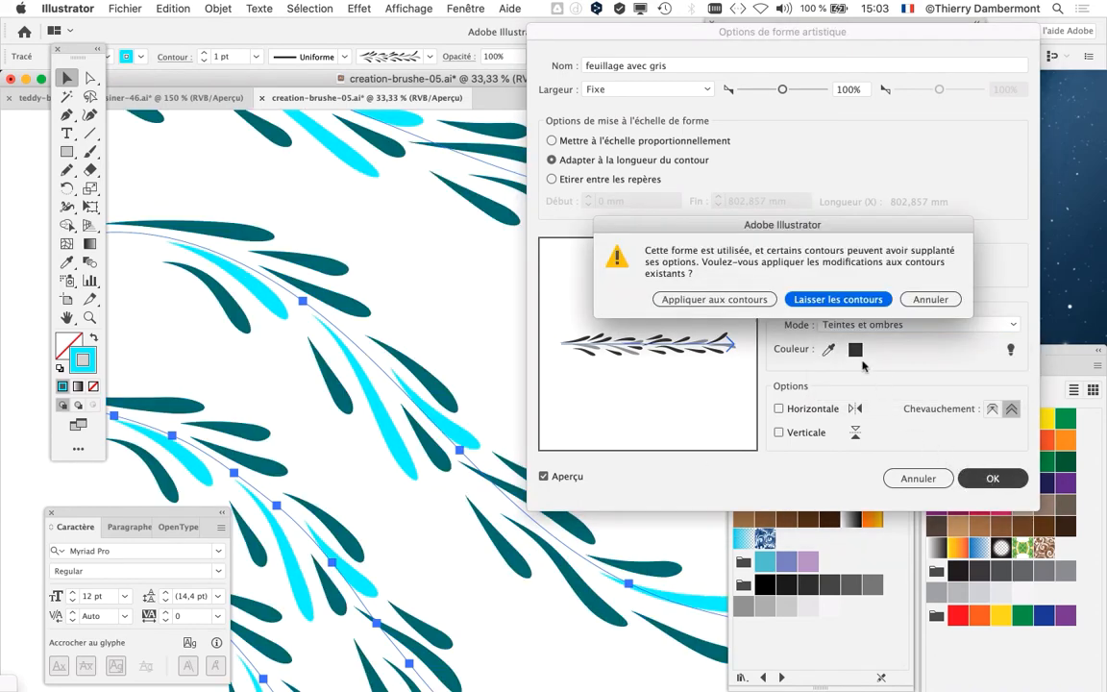
pyautogui.click(672, 299)
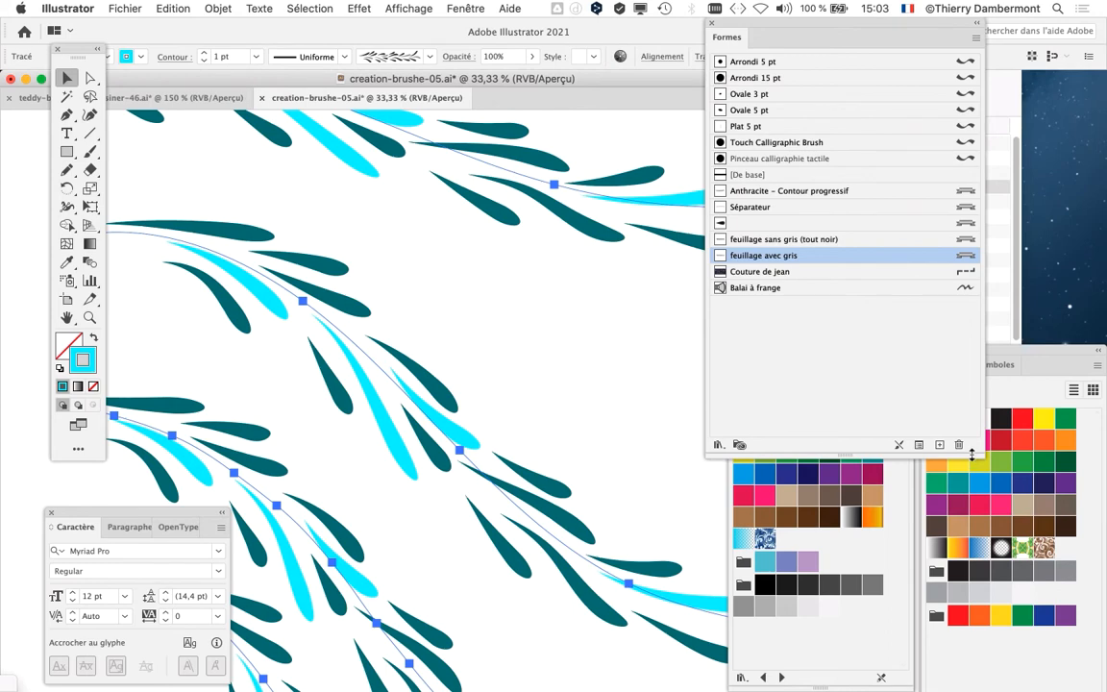
# - Shorten the Formes panel, bring the RVB de base swatches over the artwork, and try red, yellow, green, cyan and blue on the selected strokes
pyautogui.moveTo(972, 457); pyautogui.dragTo(972, 344)
pyautogui.moveTo(780, 378); pyautogui.dragTo(457, 183)
pyautogui.click(502, 227)
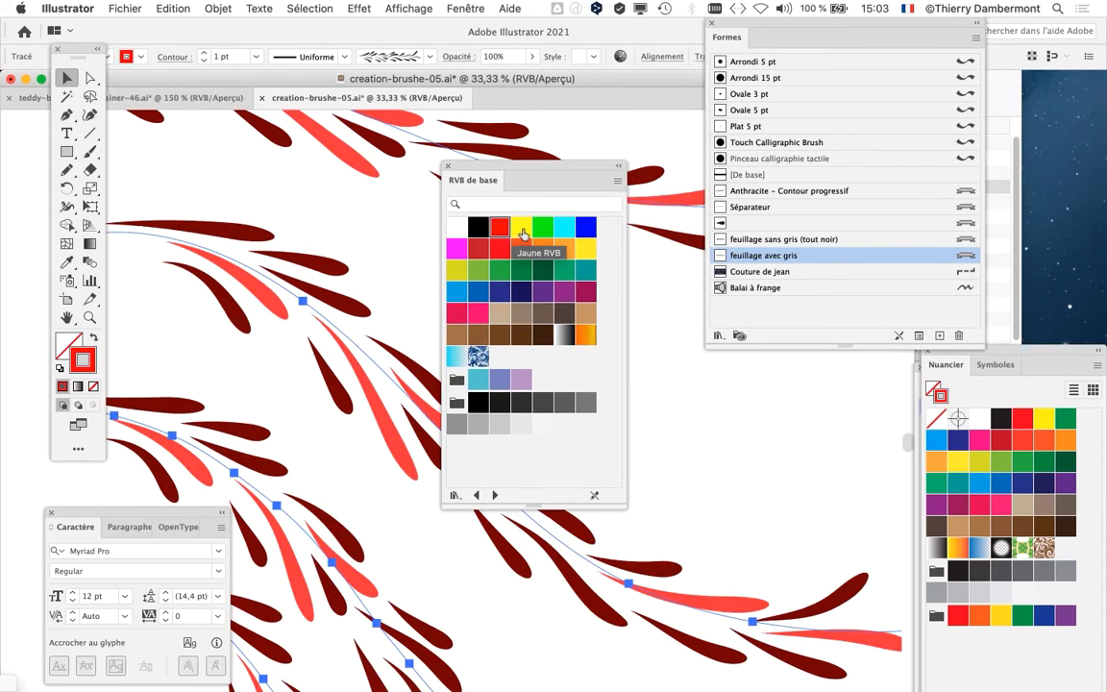
pyautogui.click(521, 228)
pyautogui.click(542, 227)
pyautogui.click(564, 230)
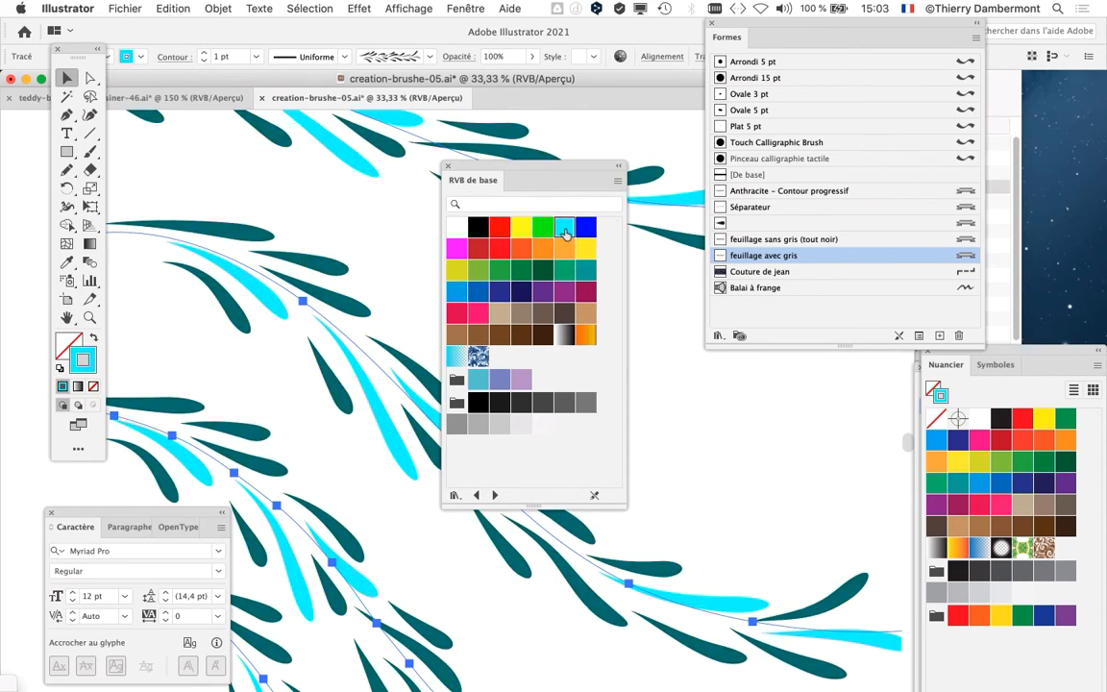
pyautogui.click(585, 228)
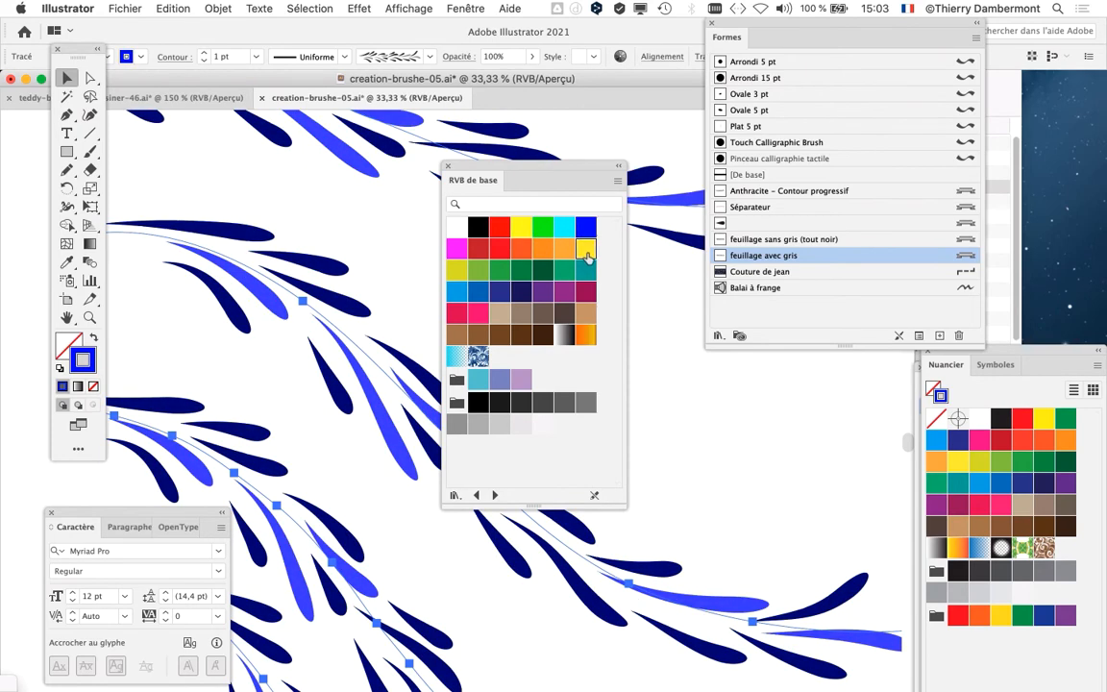
# - Try yellow, light orange, several greens and the yellow-green R=217 V=224 B=33 as stroke colours on the foliage
pyautogui.click(583, 249)
pyautogui.click(564, 248)
pyautogui.click(565, 273)
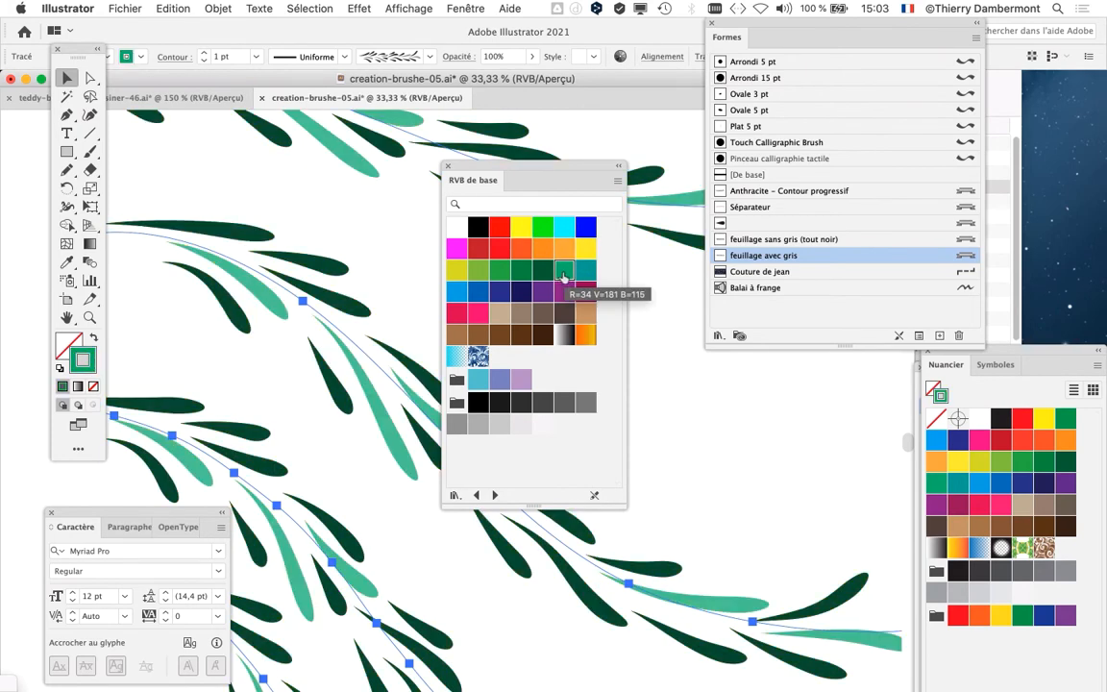
pyautogui.click(545, 273)
pyautogui.click(502, 273)
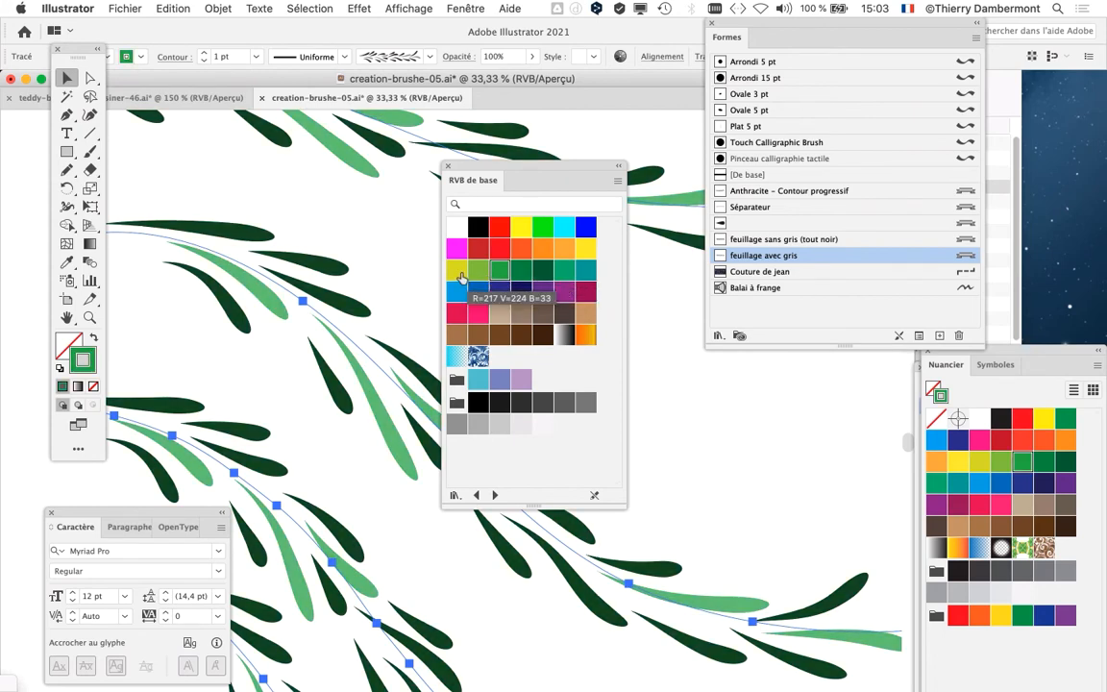
pyautogui.click(456, 270)
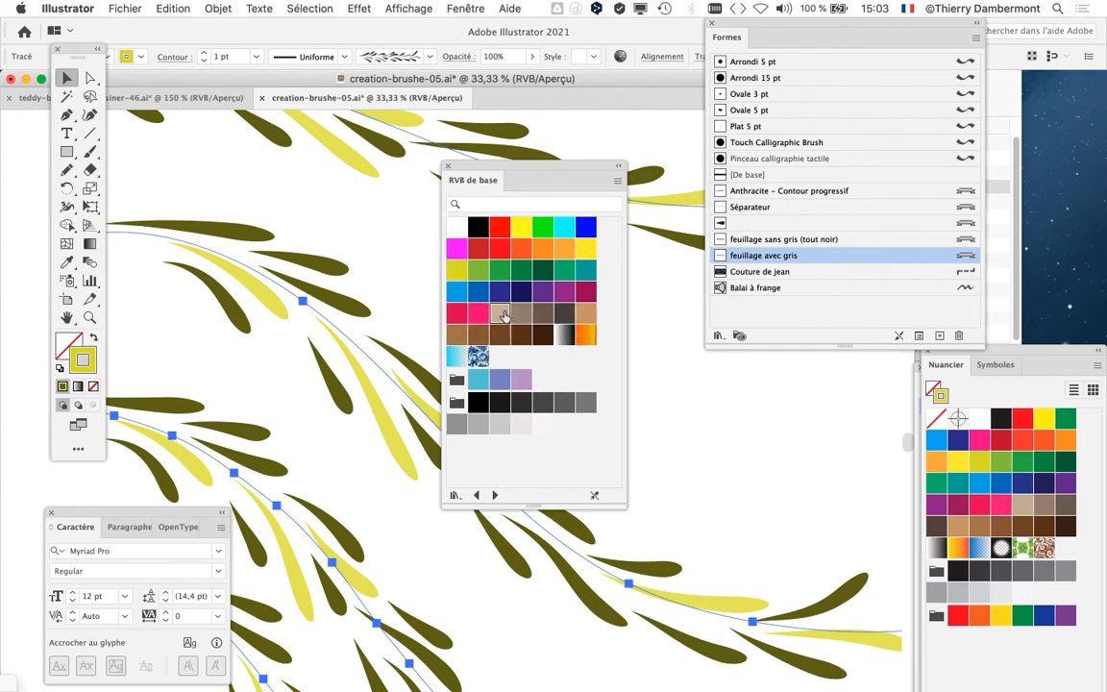
# - Try beige and green on the foliage strokes, settle on orange R=247 V=147 B=30, and move the RVB de base panel off the artwork
pyautogui.click(502, 313)
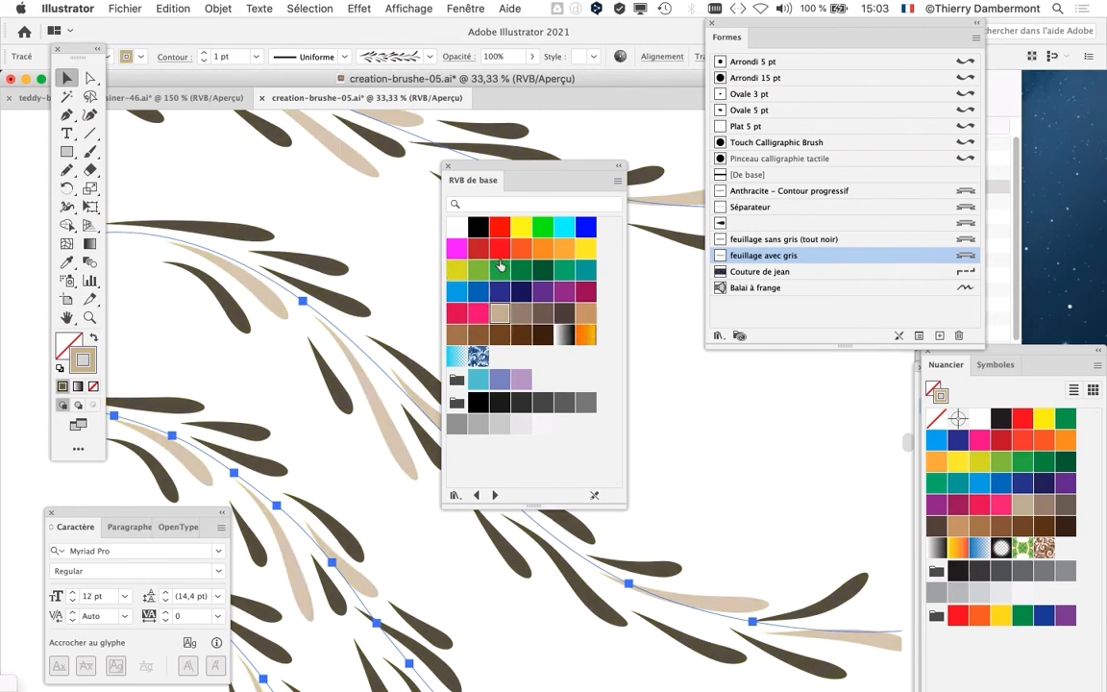
pyautogui.click(499, 270)
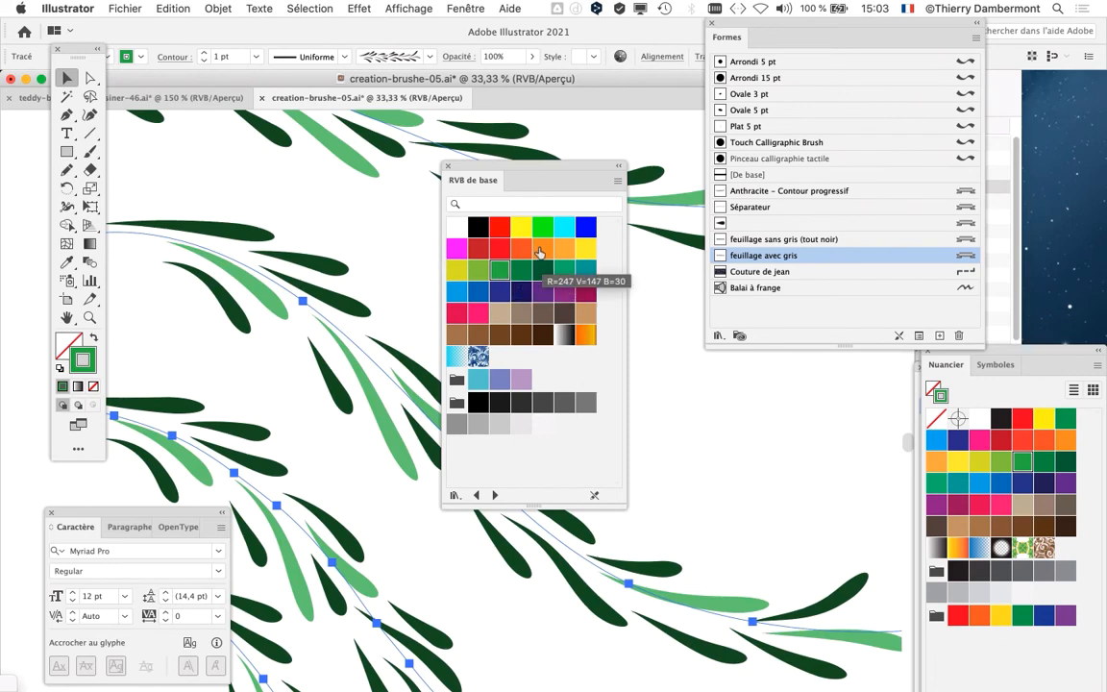
pyautogui.click(541, 250)
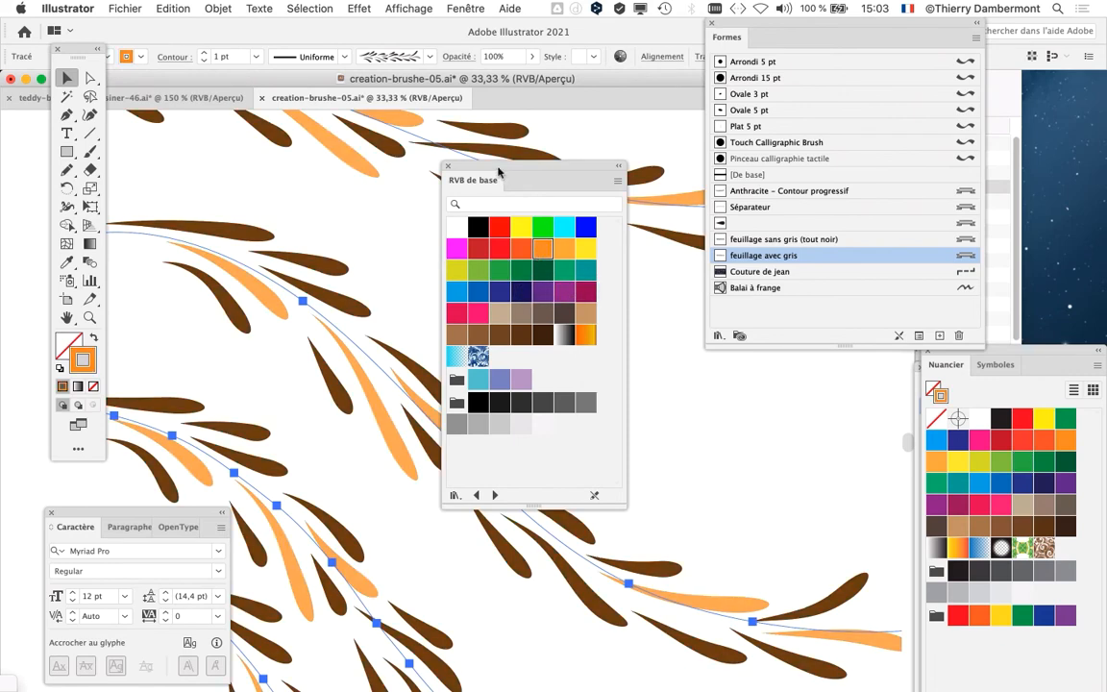
pyautogui.moveTo(500, 171); pyautogui.dragTo(726, 383)
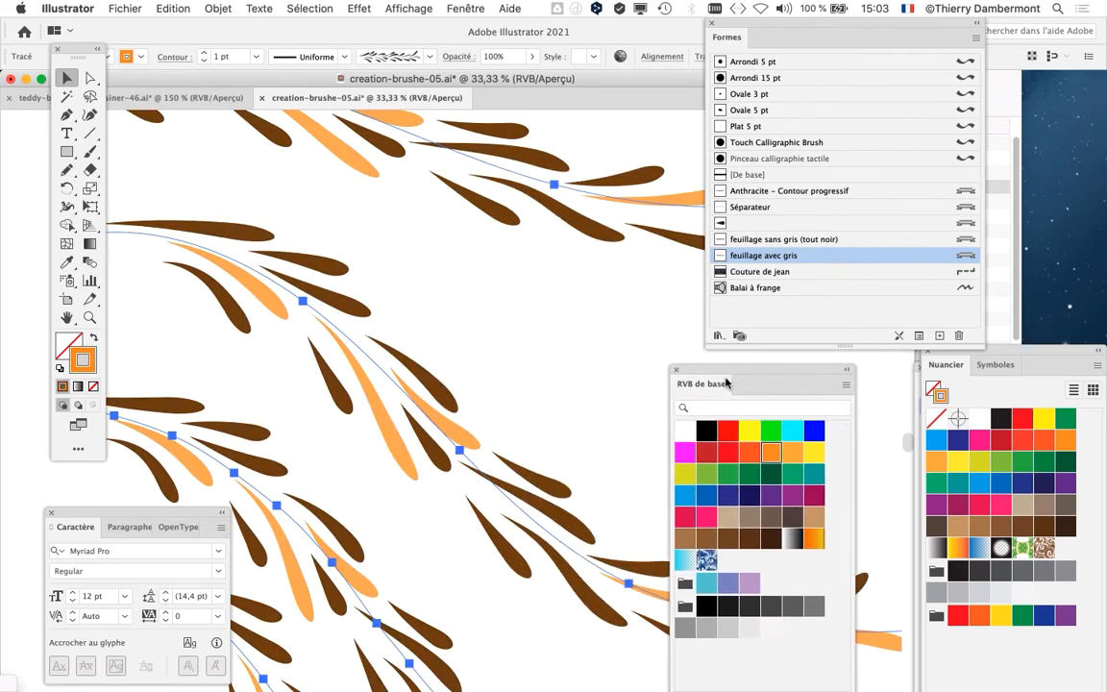
# - Save the document as creation-brushe-06.ai in the teddy bear 12 folder, in Adobe Illustrator format with the default options
pyautogui.click(124, 8)
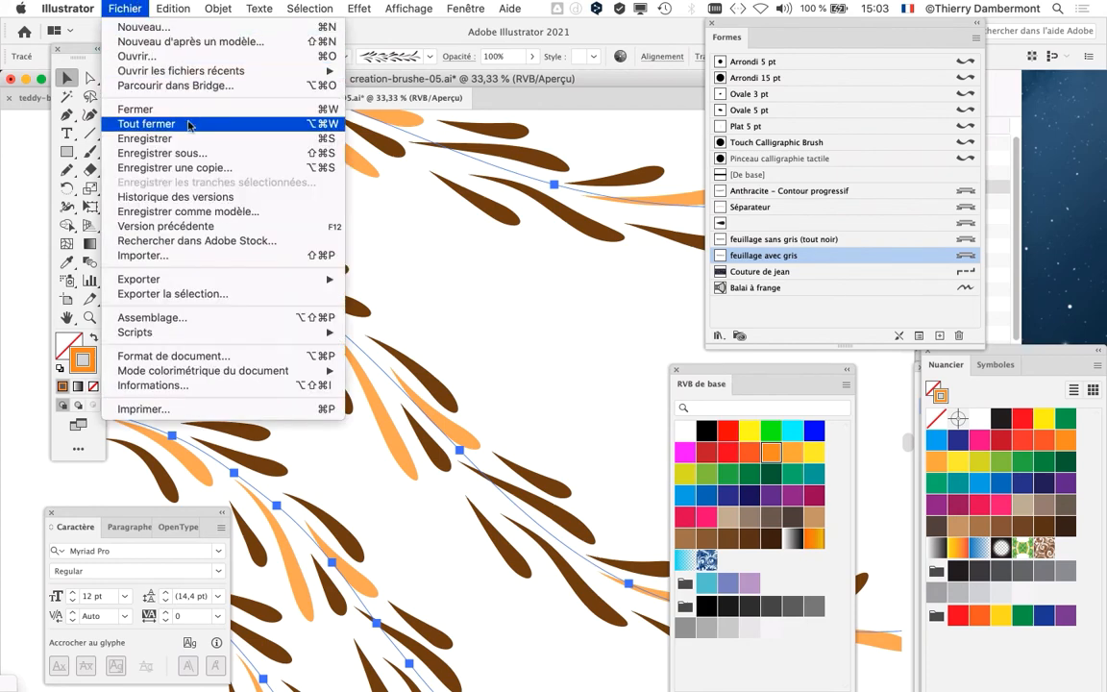
pyautogui.click(192, 152)
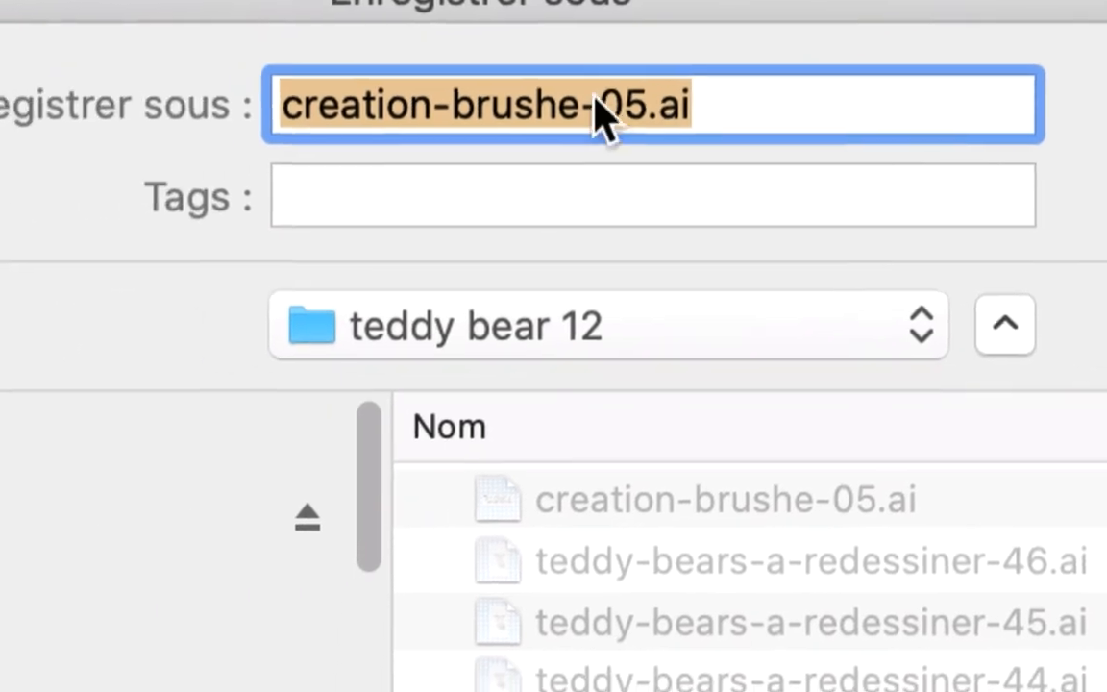
pyautogui.moveTo(404, 125); pyautogui.dragTo(431, 126)
pyautogui.write('6')
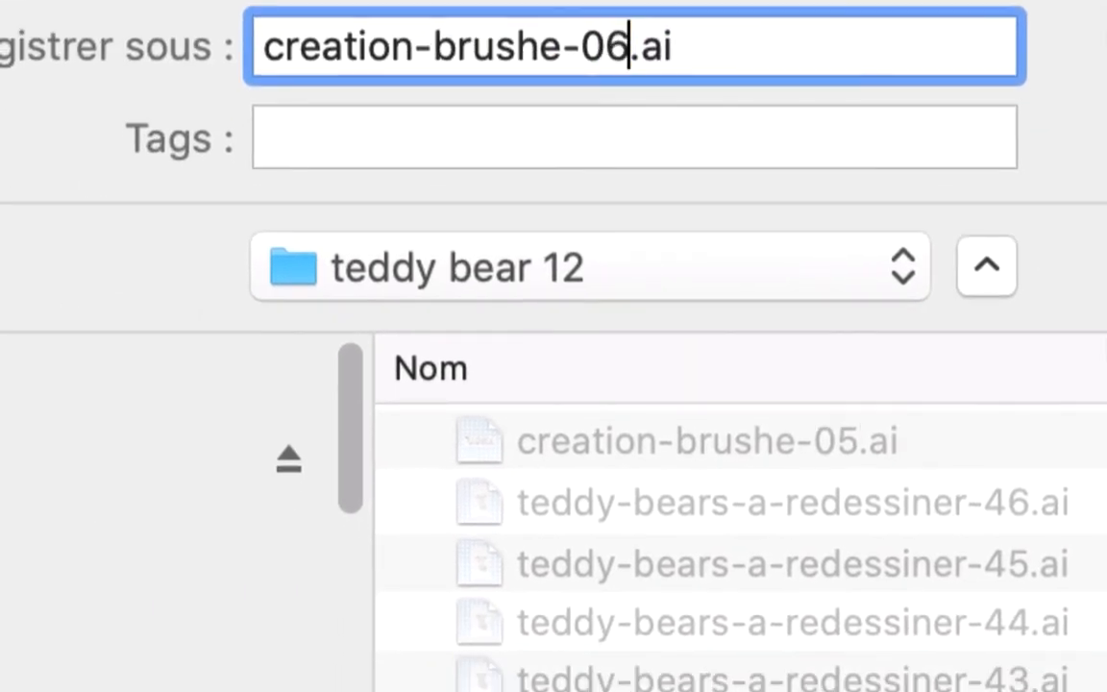
pyautogui.press('Return')
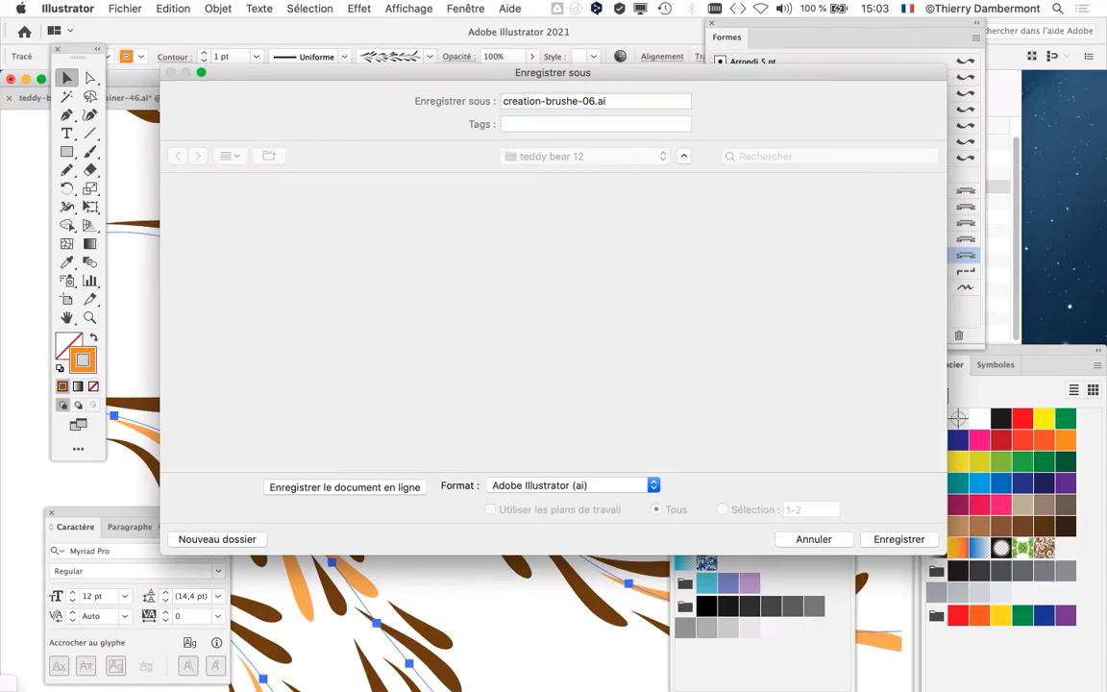
pyautogui.press('Return')
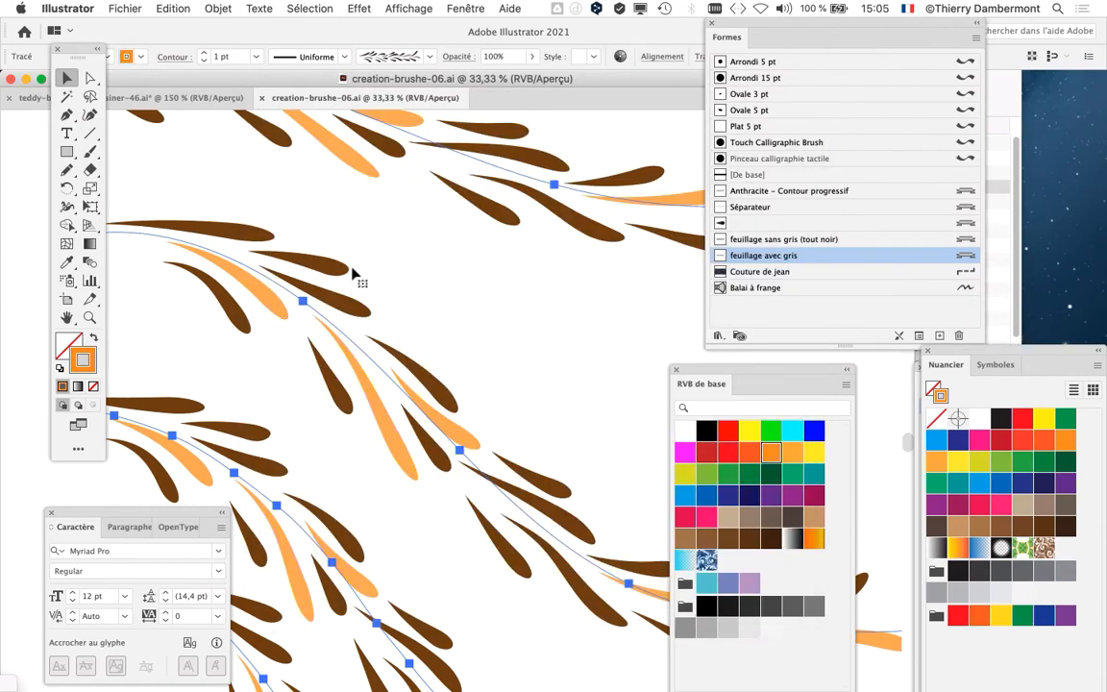
# - Show all the foliage strokes and move the toolbar lower, clear of the document tabs
pyautogui.press('super+minus')
pyautogui.press('super+minus')
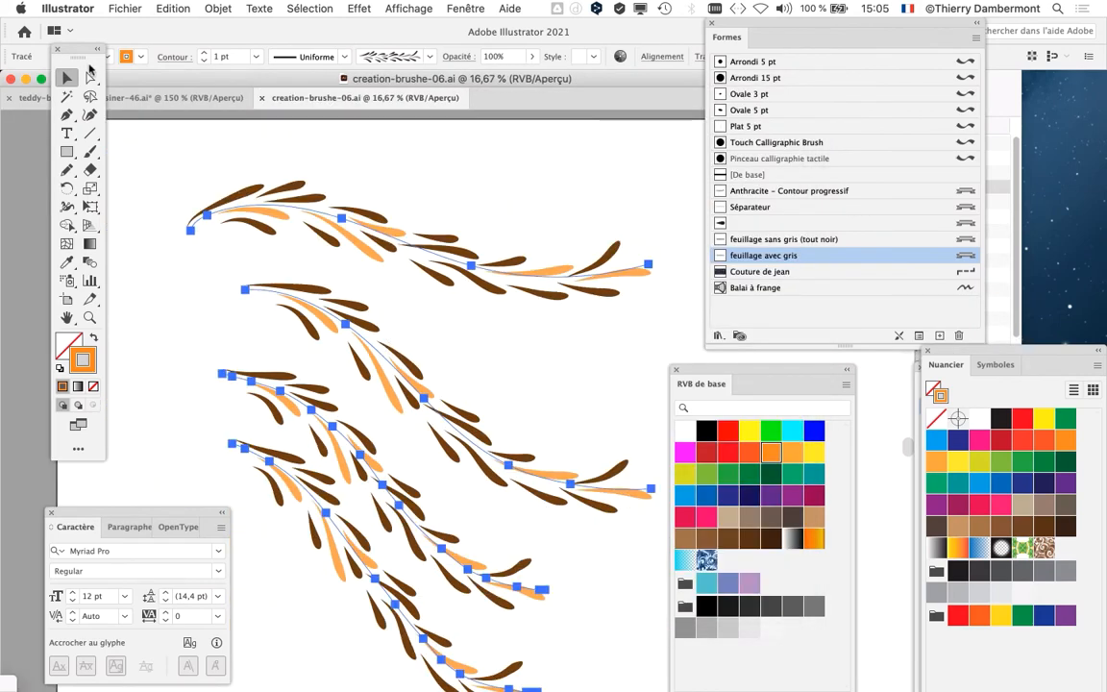
pyautogui.moveTo(77, 48); pyautogui.dragTo(61, 198)
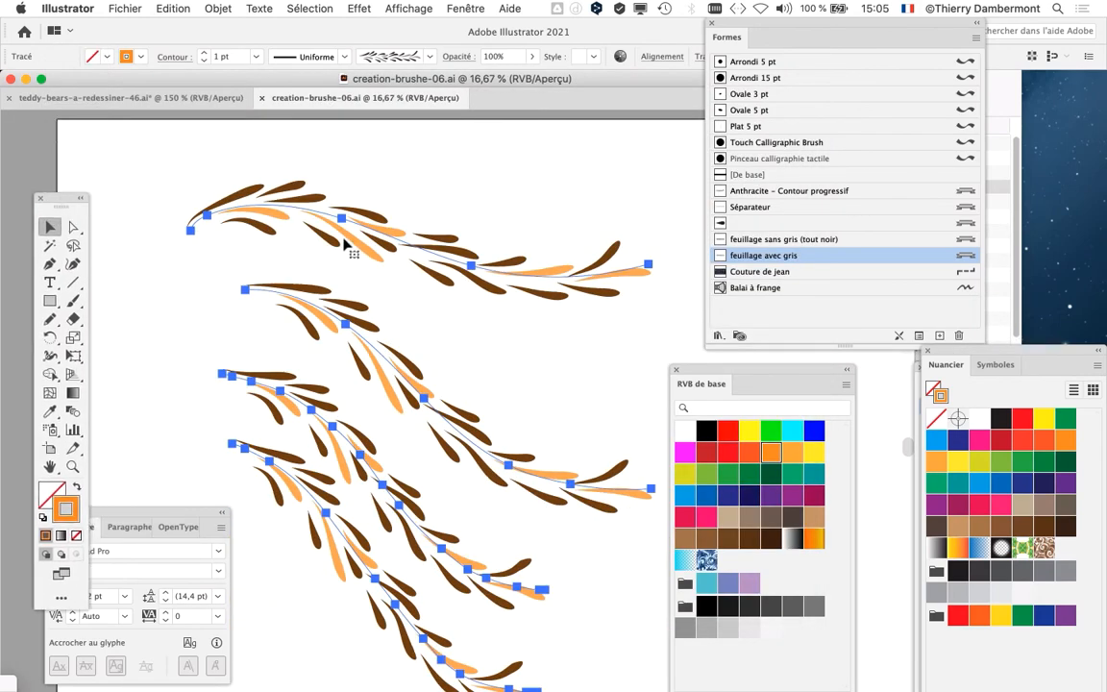
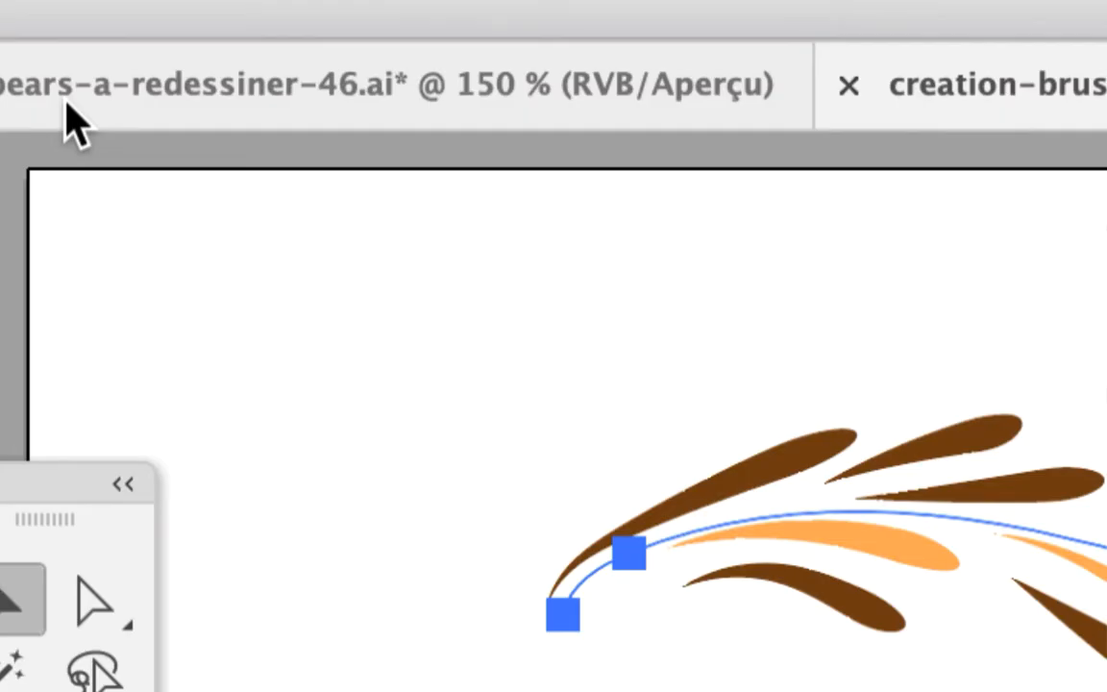
# - Switch to the teddy-bears-a-redessiner-46.ai document and paste the copied foliage stroke beside the teddy bear artboard
pyautogui.click(72, 115)
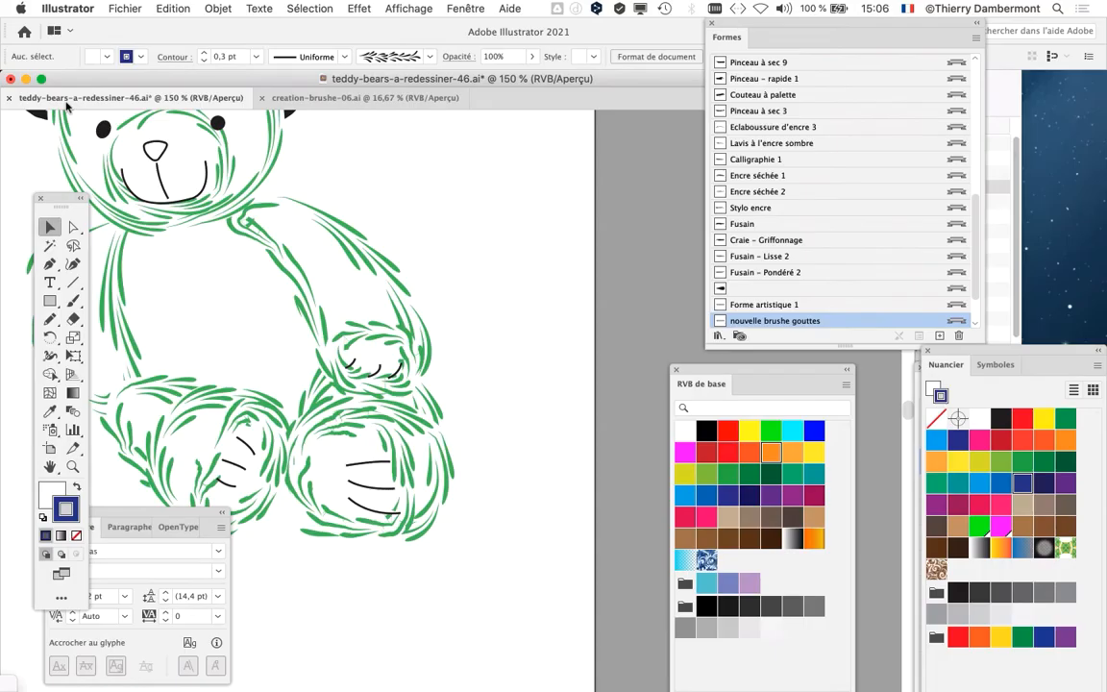
pyautogui.press('super+minus')
pyautogui.press('super+minus')
pyautogui.moveTo(481, 317); pyautogui.dragTo(79, 416)
pyautogui.press('super+minus')
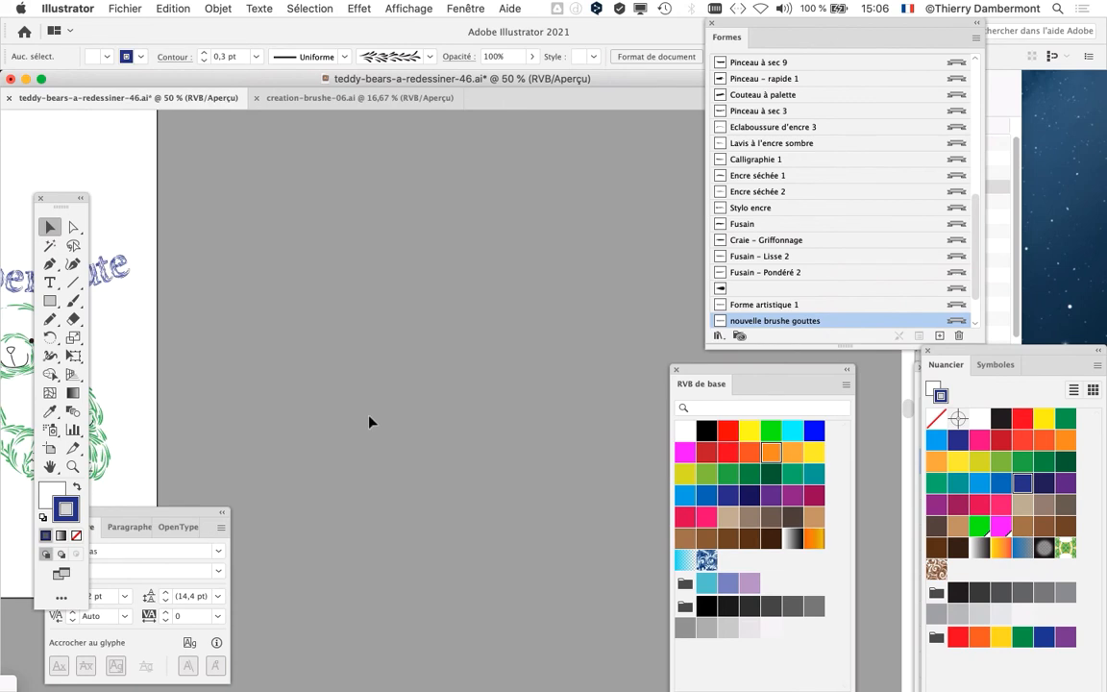
pyautogui.press('super+minus')
pyautogui.moveTo(371, 420); pyautogui.dragTo(282, 350)
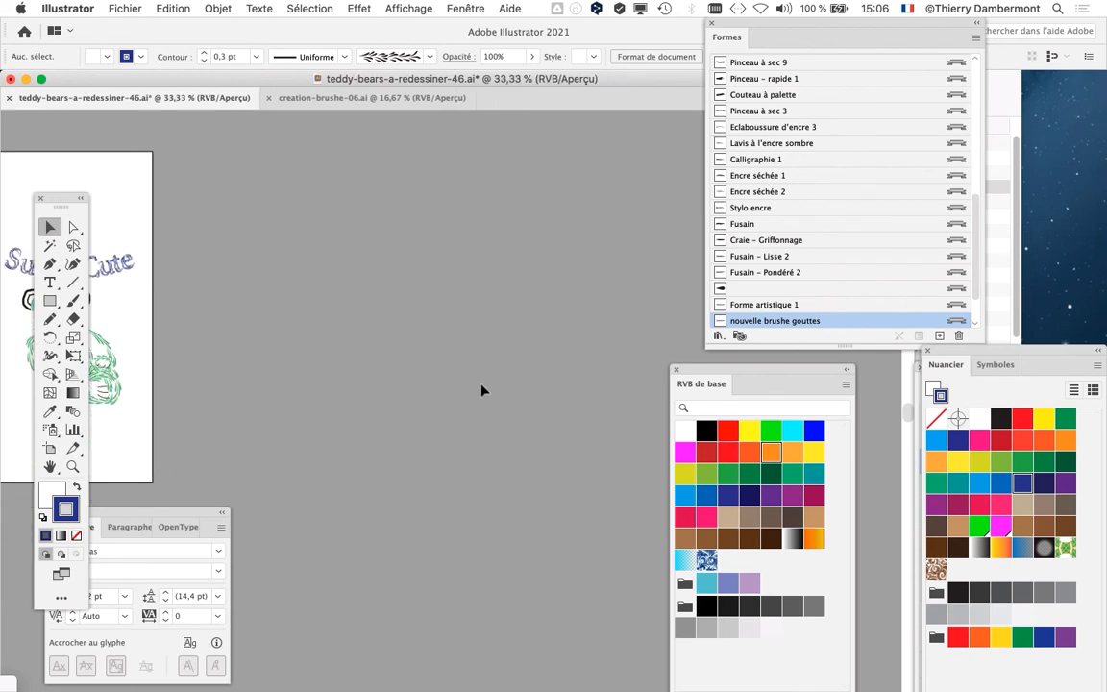
pyautogui.press('super+v')
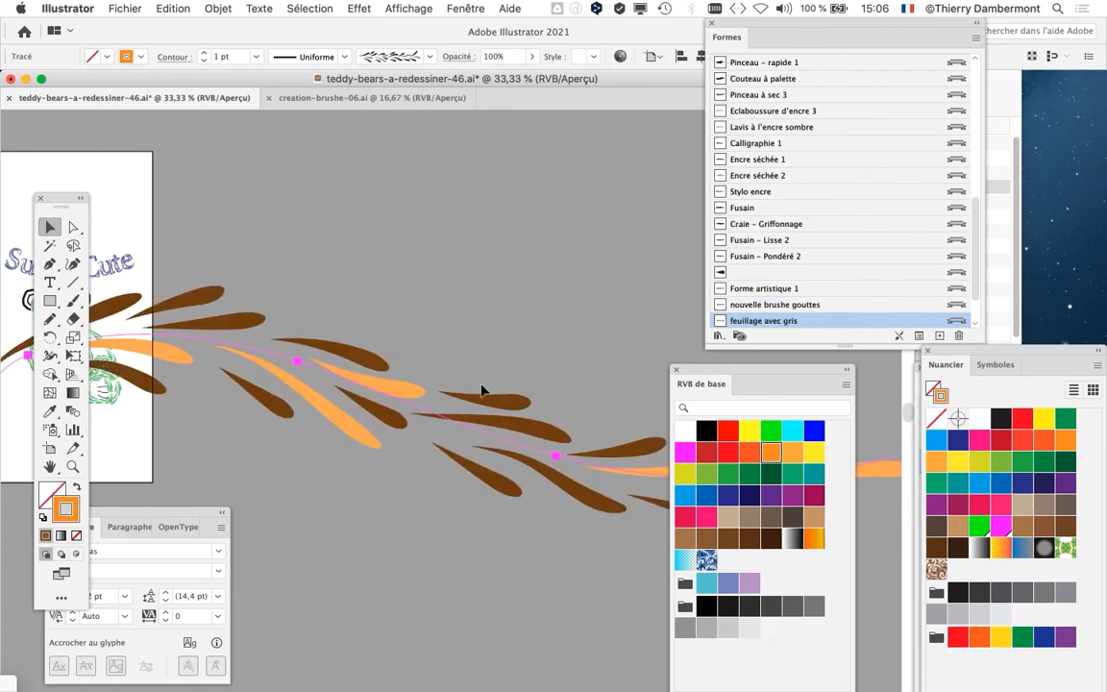
pyautogui.press('super+minus')
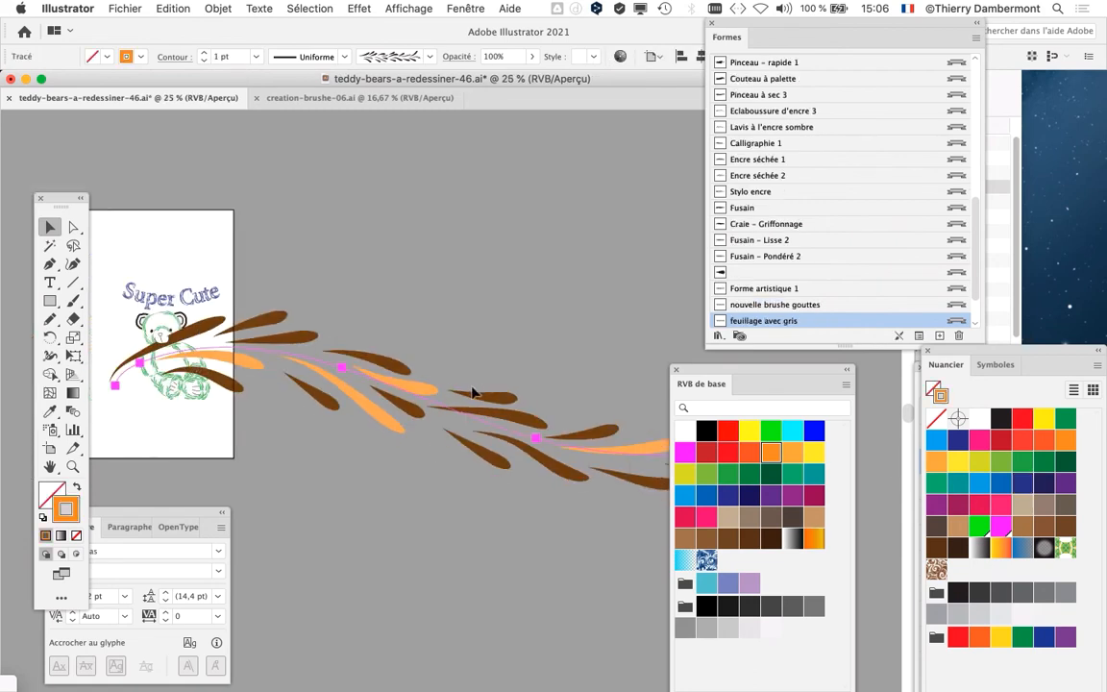
# - Move the pasted foliage stroke above the teddy bear artboard and shrink it proportionally with Free Transform
pyautogui.moveTo(358, 363); pyautogui.dragTo(365, 165)
pyautogui.press('super+minus')
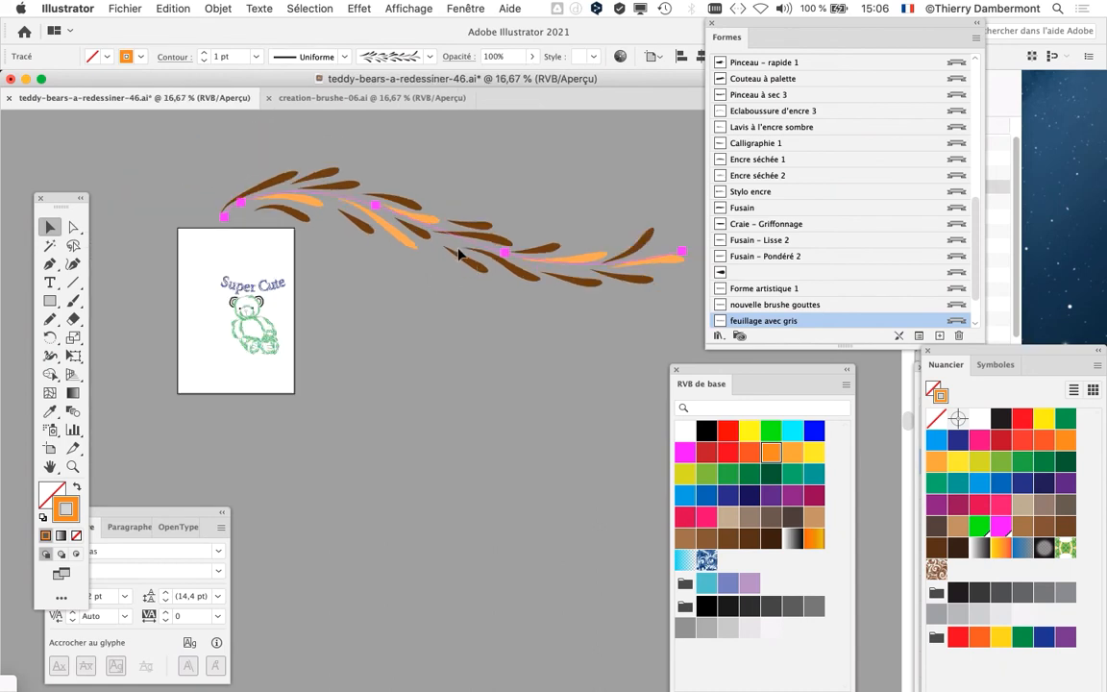
pyautogui.moveTo(458, 236); pyautogui.dragTo(428, 224)
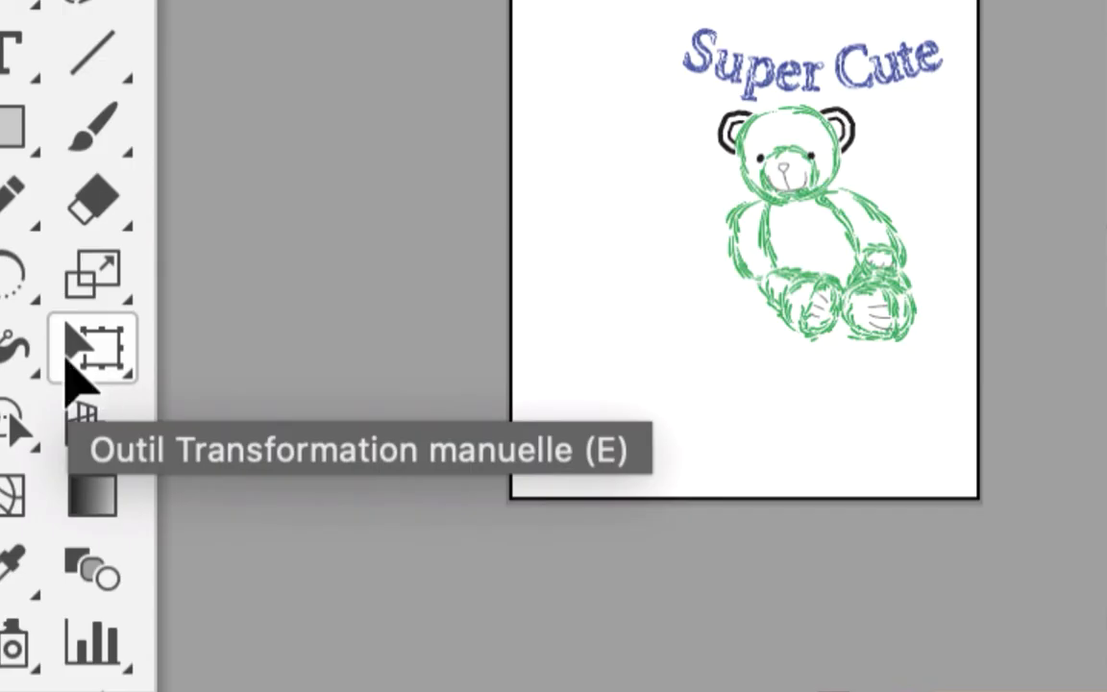
pyautogui.click(69, 365)
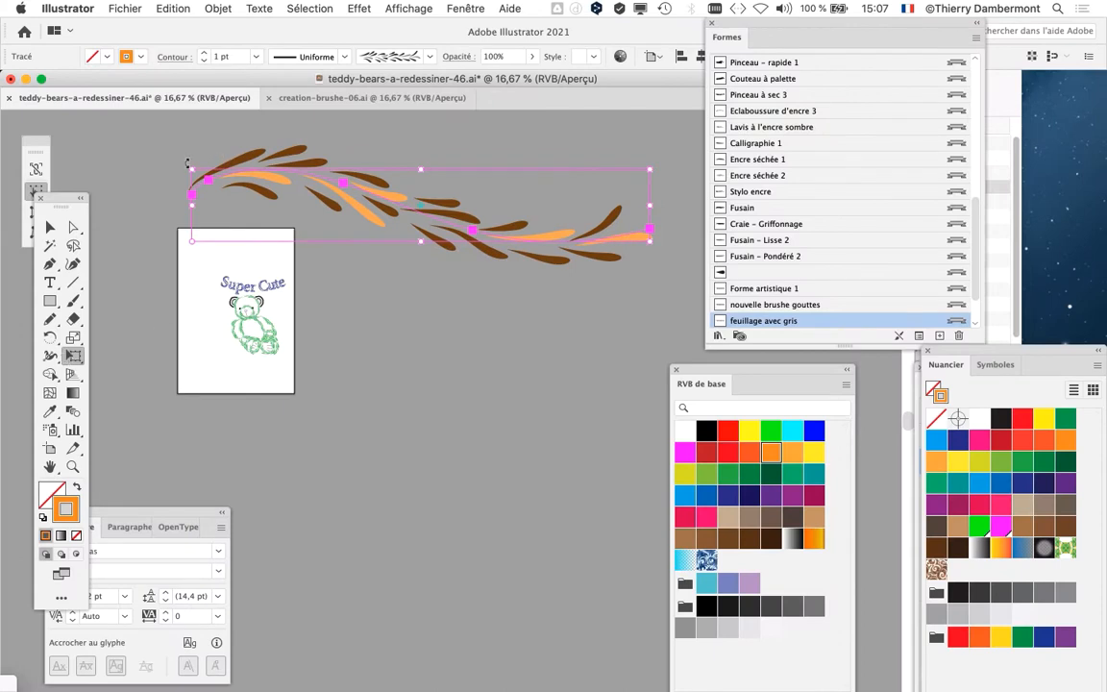
pyautogui.moveTo(647, 234)
pyautogui.mouseDown()
pyautogui.moveTo(332, 157)
pyautogui.moveTo(625, 192)
pyautogui.moveTo(357, 163)
pyautogui.moveTo(690, 219)
pyautogui.moveTo(341, 181)
pyautogui.moveTo(716, 216)
pyautogui.moveTo(375, 176)
pyautogui.mouseUp()
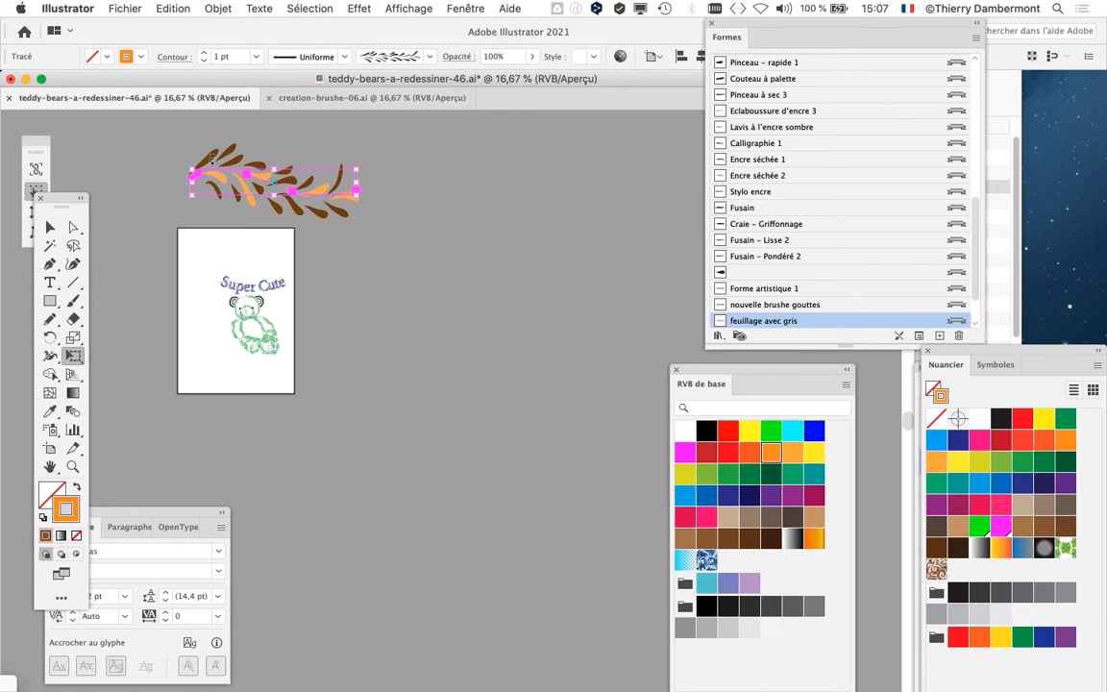
# - Delete the pasted foliage stroke and enlarge the Formes panel to list the brushes below feuillage avec gris, keeping it clear of the artboard
pyautogui.scroll(2, 198, 160)
pyautogui.press('Delete')
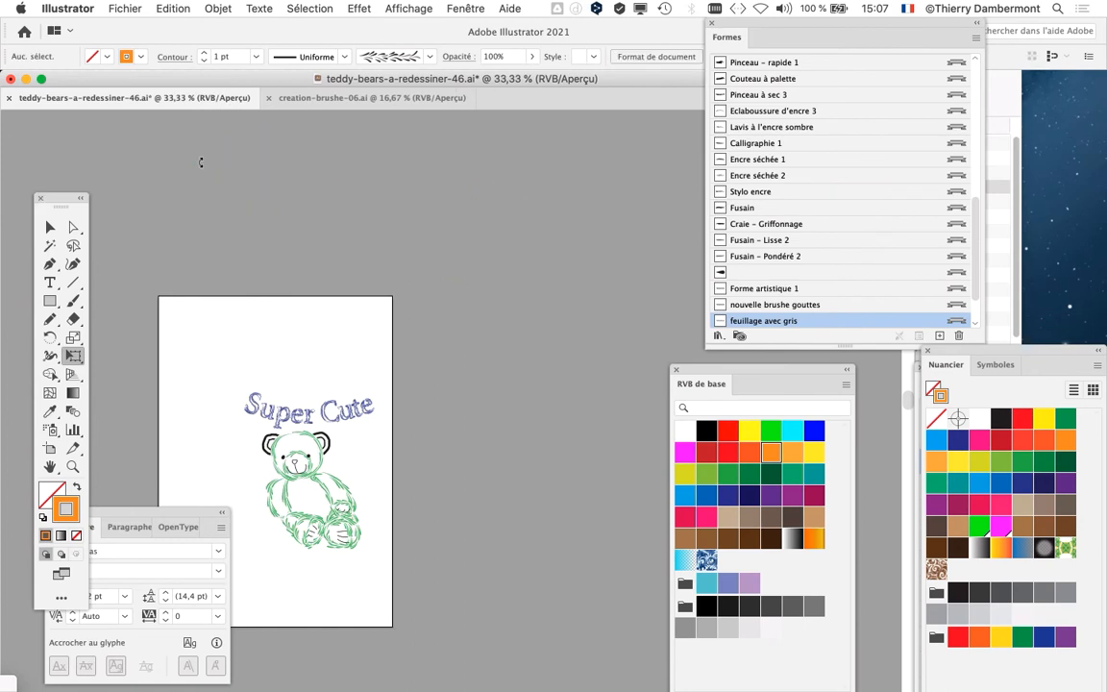
pyautogui.moveTo(747, 26); pyautogui.dragTo(468, 73)
pyautogui.moveTo(690, 375)
pyautogui.mouseDown()
pyautogui.moveTo(711, 395)
pyautogui.moveTo(718, 488)
pyautogui.mouseUp()
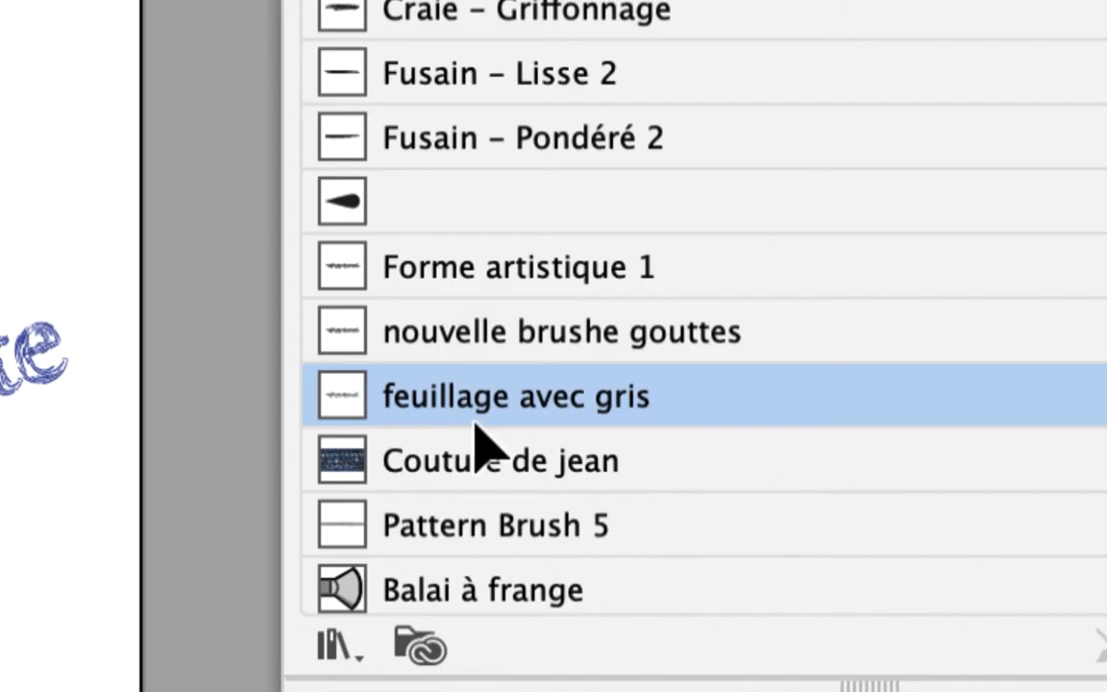
pyautogui.moveTo(476, 422); pyautogui.dragTo(463, 411)
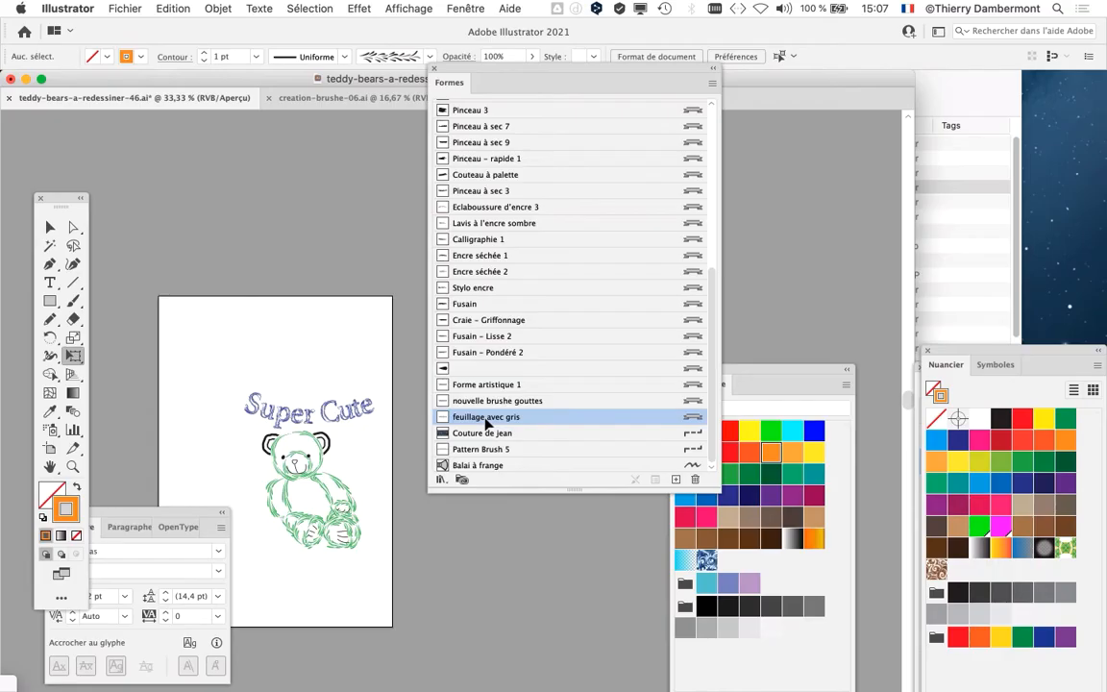
pyautogui.moveTo(518, 73)
pyautogui.mouseDown()
pyautogui.moveTo(855, 92)
pyautogui.moveTo(826, 130)
pyautogui.mouseUp()
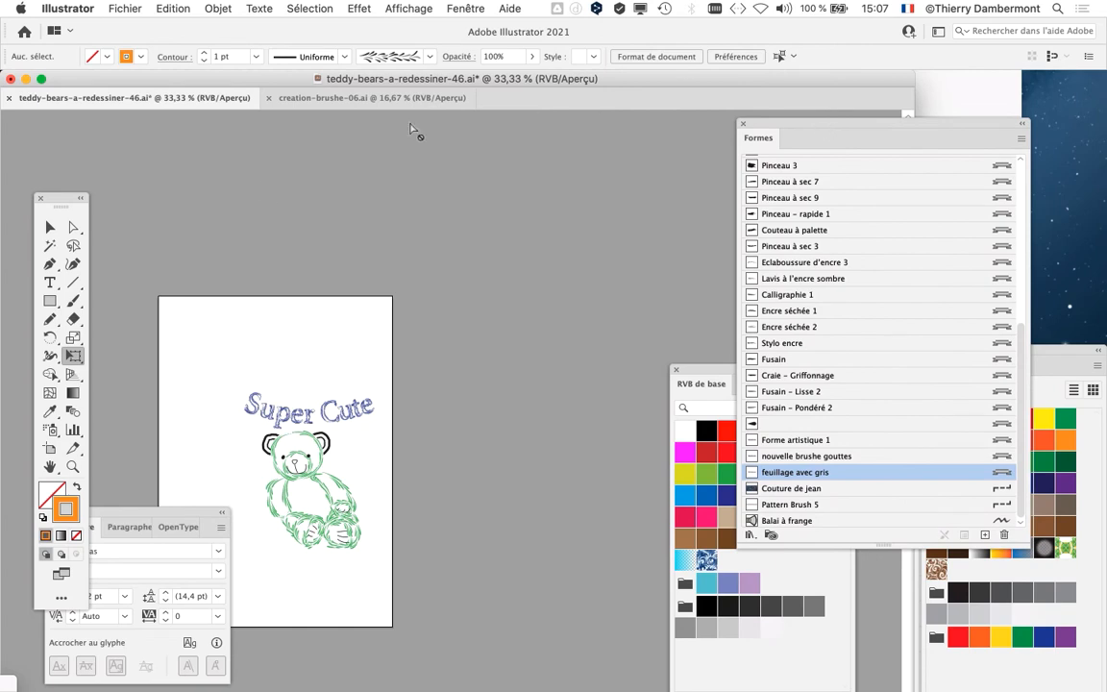
# - Paint two test strokes with the feuillage avec gris brush, one above the artboard and one beside it
pyautogui.click(74, 301)
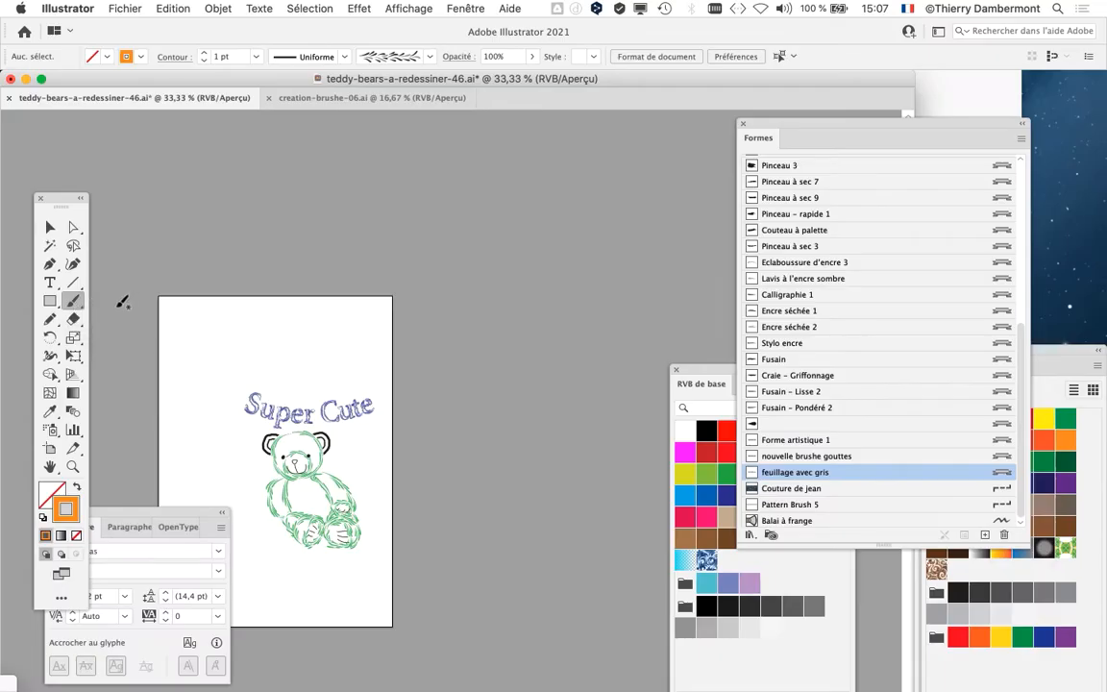
pyautogui.moveTo(255, 163)
pyautogui.mouseDown()
pyautogui.moveTo(298, 189)
pyautogui.moveTo(673, 227)
pyautogui.mouseUp()
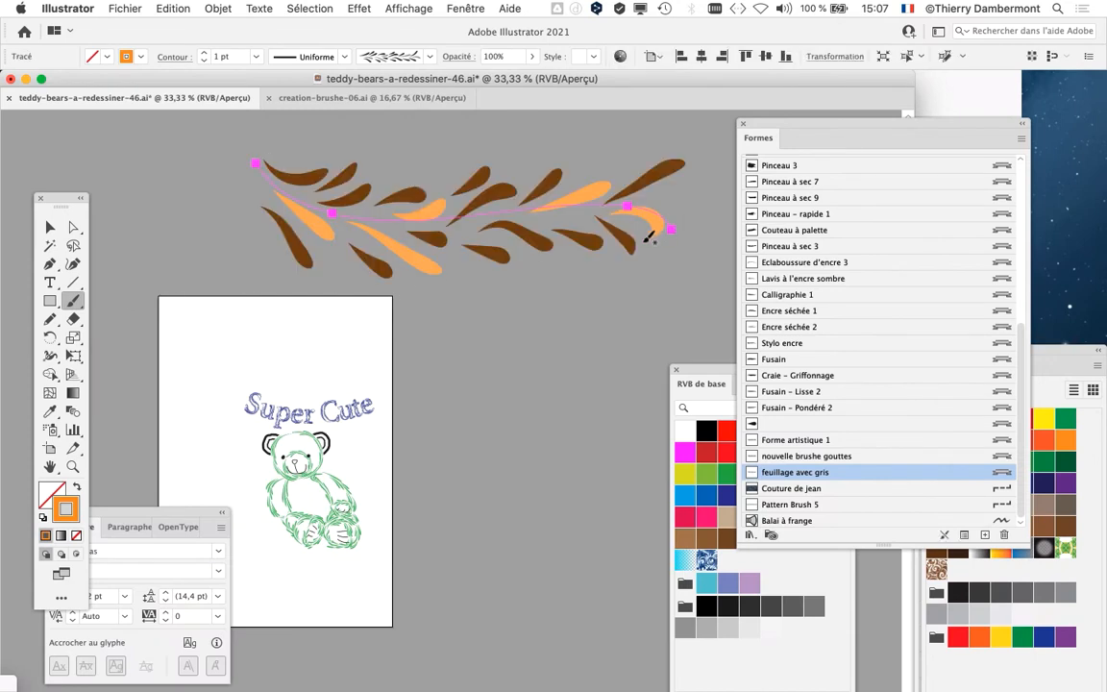
pyautogui.moveTo(616, 284); pyautogui.dragTo(554, 573)
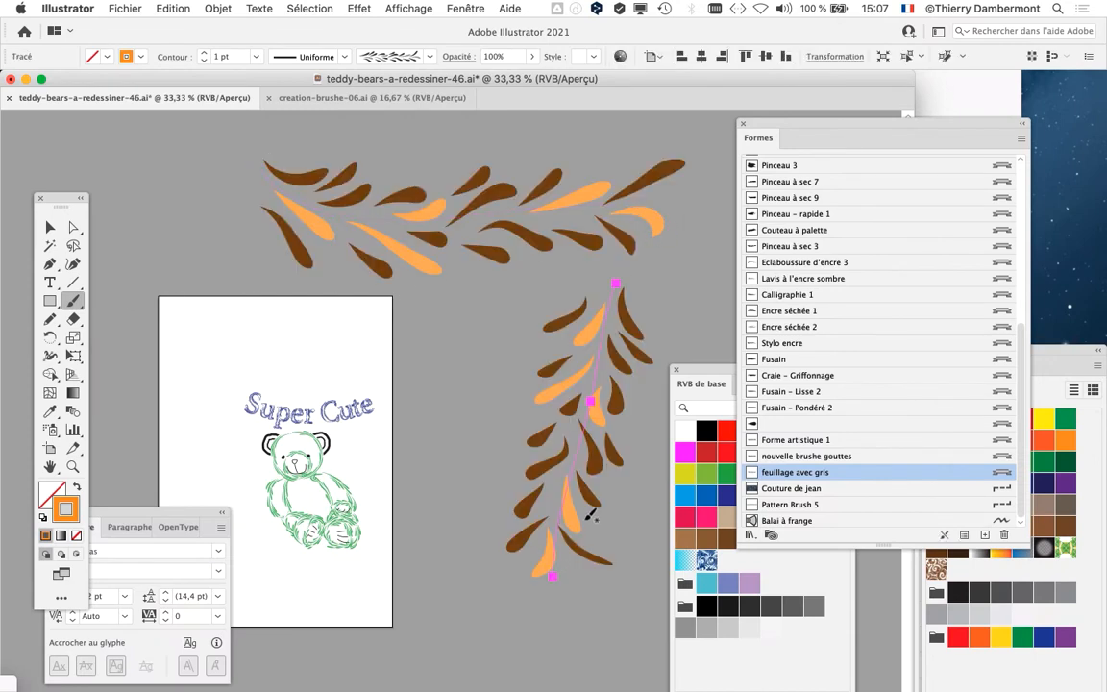
# - Delete both painted foliage test strokes
pyautogui.click(50, 227)
pyautogui.click(508, 236)
pyautogui.press('Delete')
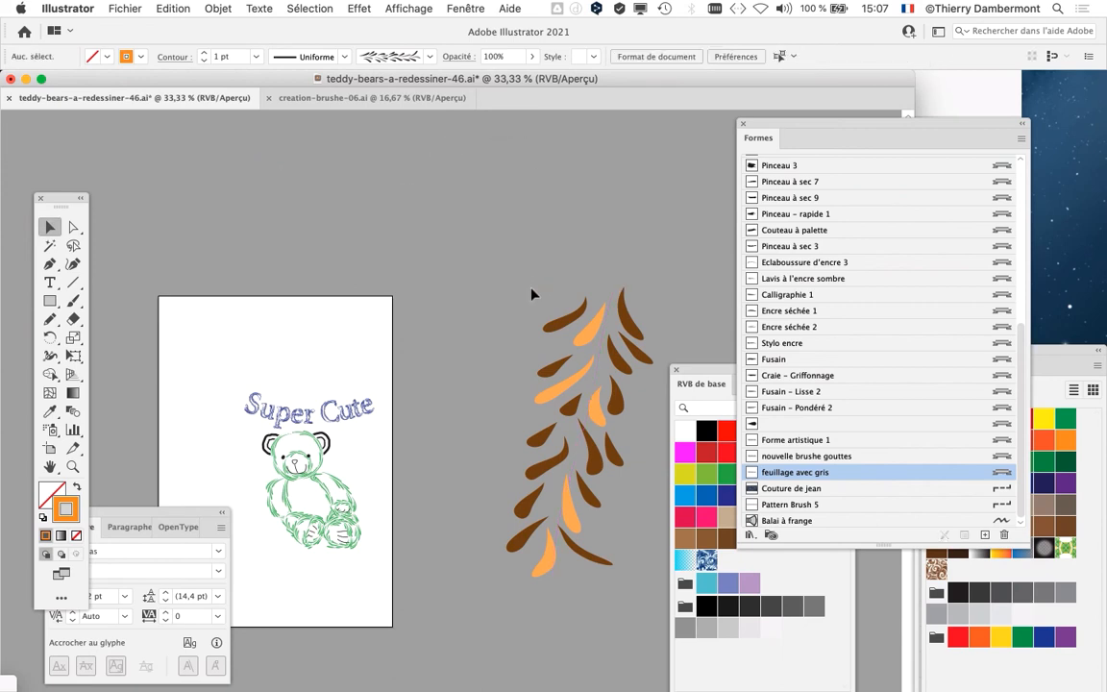
pyautogui.click(609, 446)
pyautogui.press('Delete')
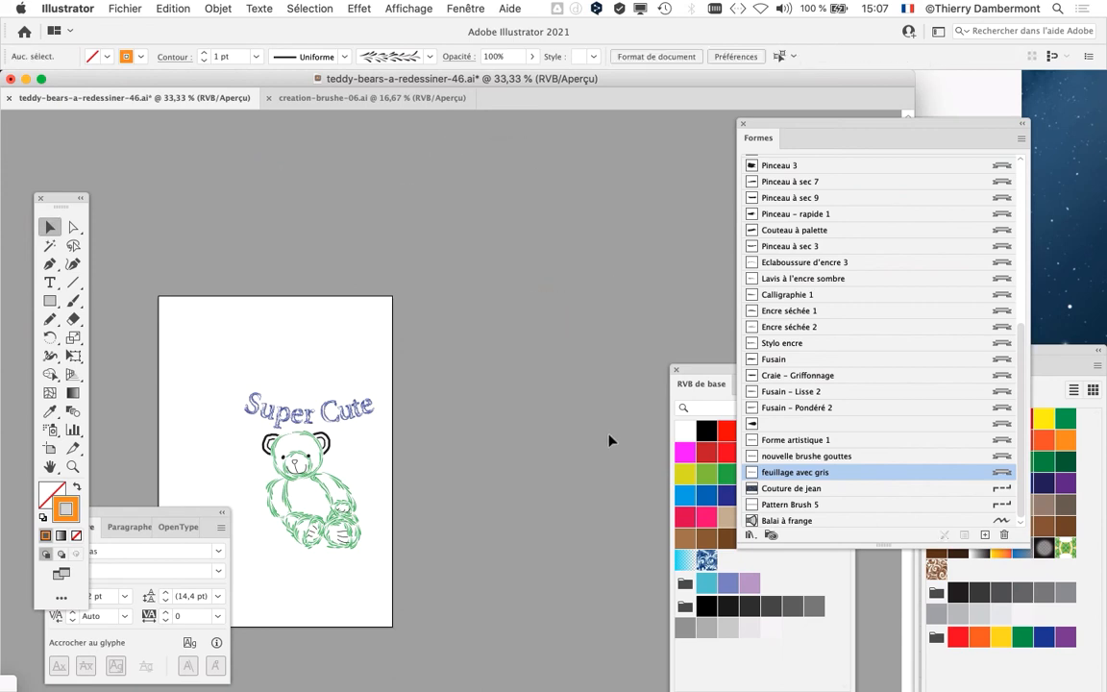
# - Place the original artwork of the feuillage avec gris brush from the Formes panel on the canvas beside the teddy bear artboard
pyautogui.moveTo(480, 325); pyautogui.dragTo(383, 282)
pyautogui.moveTo(796, 136)
pyautogui.mouseDown()
pyautogui.moveTo(770, 121)
pyautogui.moveTo(753, 88)
pyautogui.mouseUp()
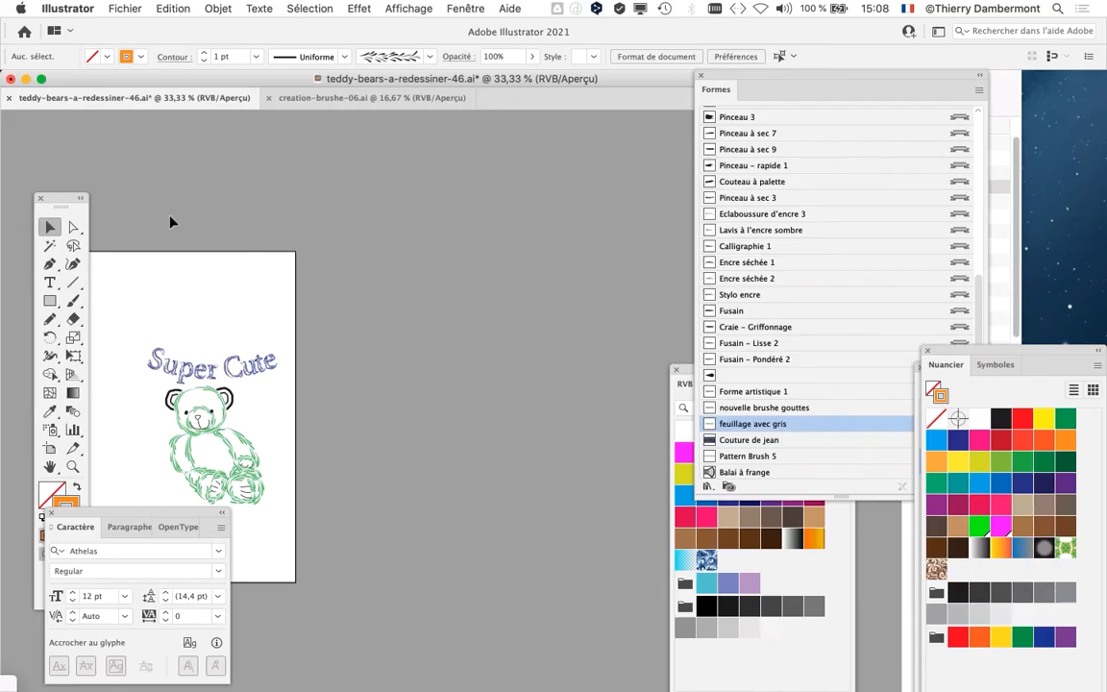
pyautogui.moveTo(207, 291); pyautogui.dragTo(175, 165)
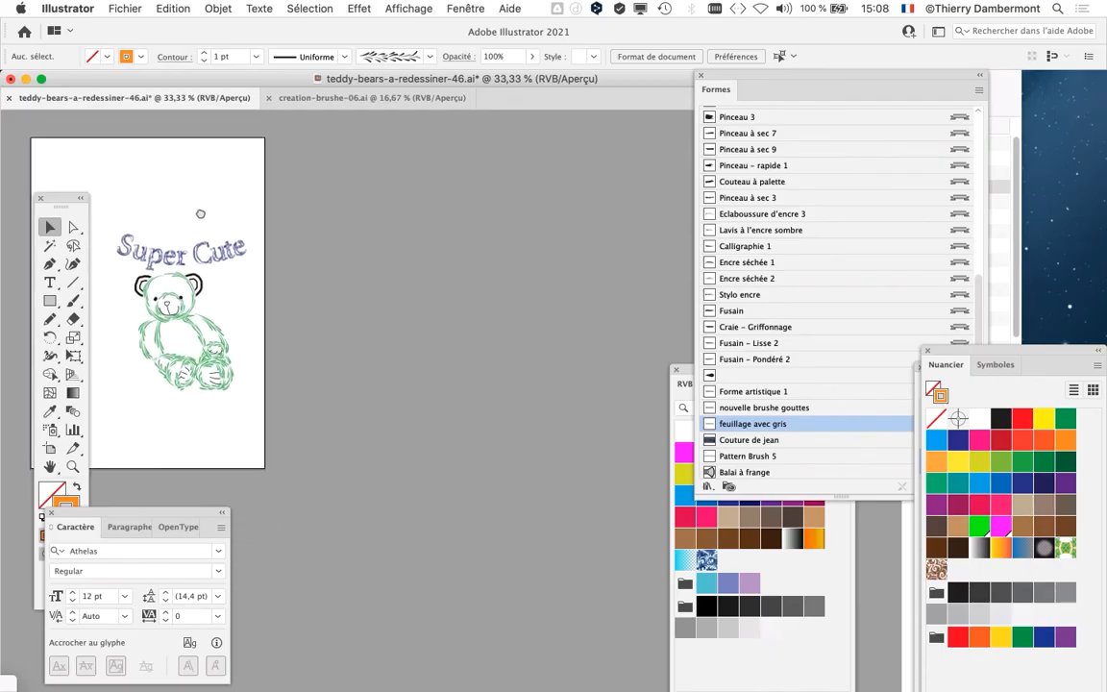
pyautogui.moveTo(532, 380); pyautogui.dragTo(377, 381)
pyautogui.moveTo(524, 400); pyautogui.dragTo(369, 411)
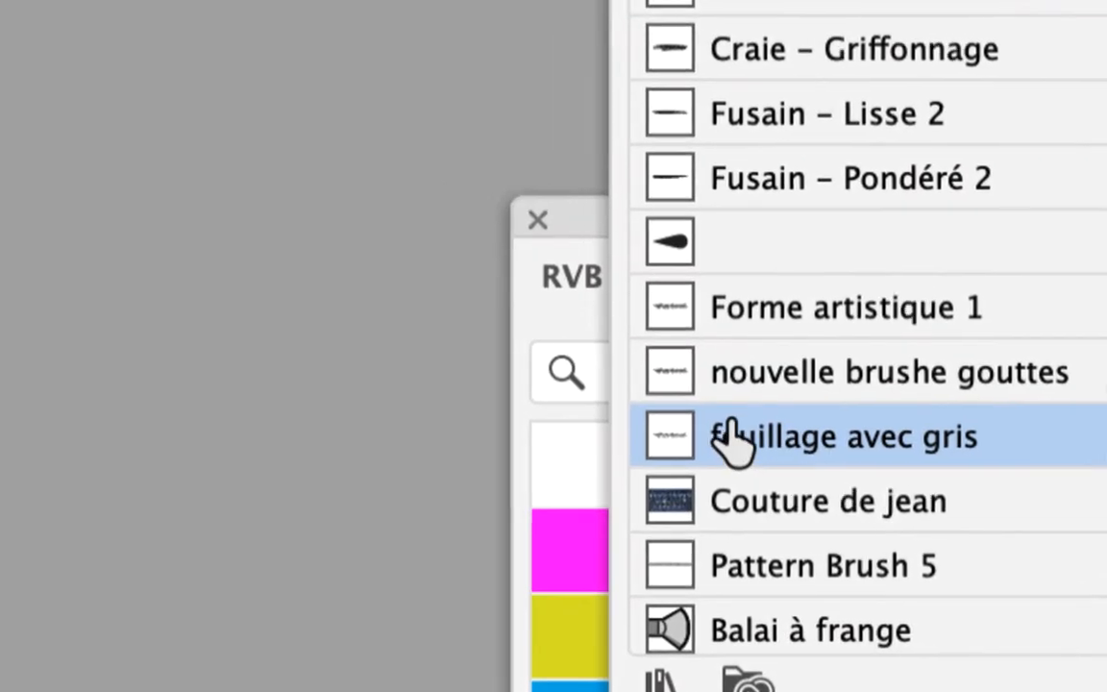
pyautogui.moveTo(718, 419)
pyautogui.mouseDown()
pyautogui.moveTo(578, 380)
pyautogui.moveTo(463, 323)
pyautogui.mouseUp()
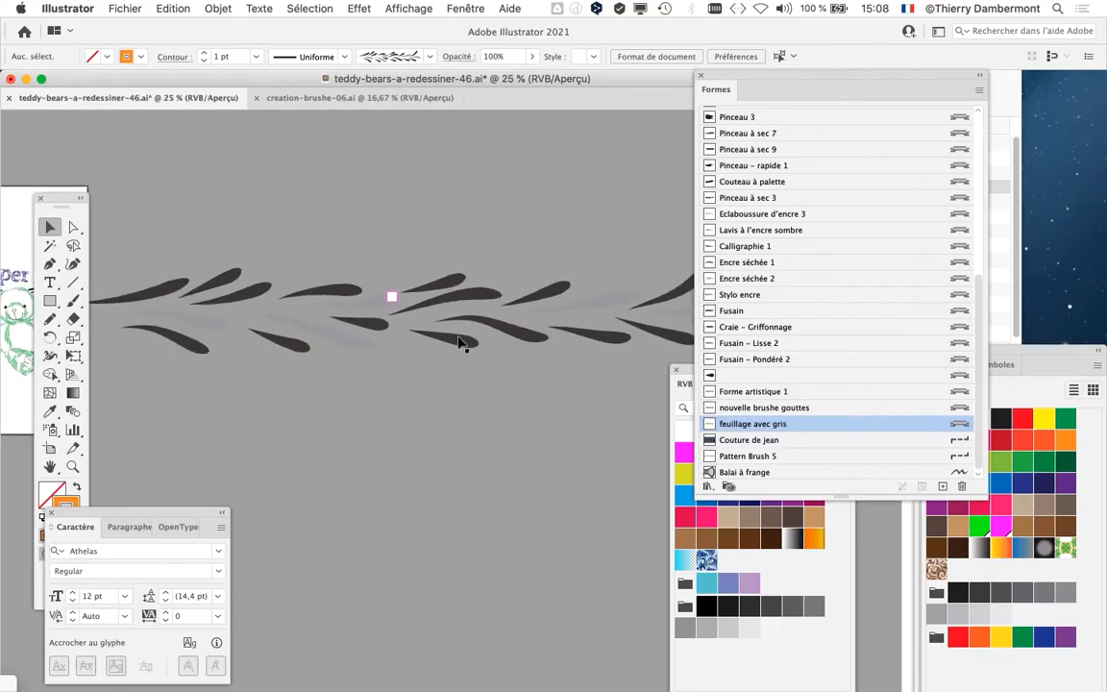
pyautogui.moveTo(463, 395); pyautogui.dragTo(526, 367)
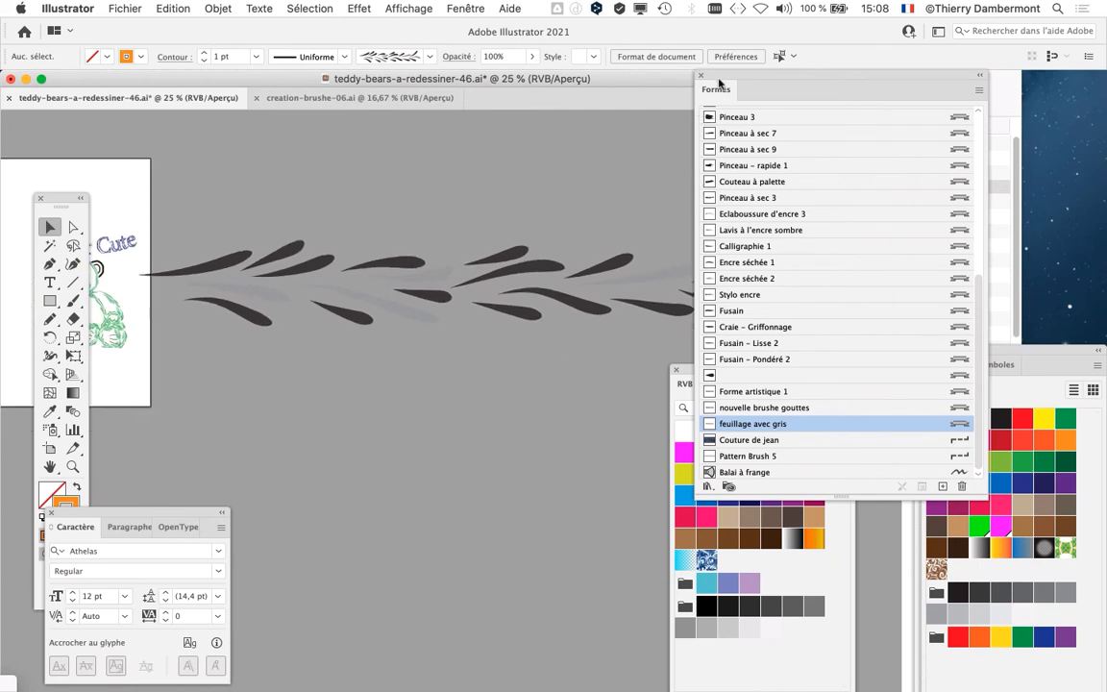
# - Move the Formes and RVB de base panels clear of the placed foliage artwork
pyautogui.moveTo(719, 84); pyautogui.dragTo(966, 137)
pyautogui.hscroll(-5, 494, 259)
pyautogui.scroll(-2, 494, 259)
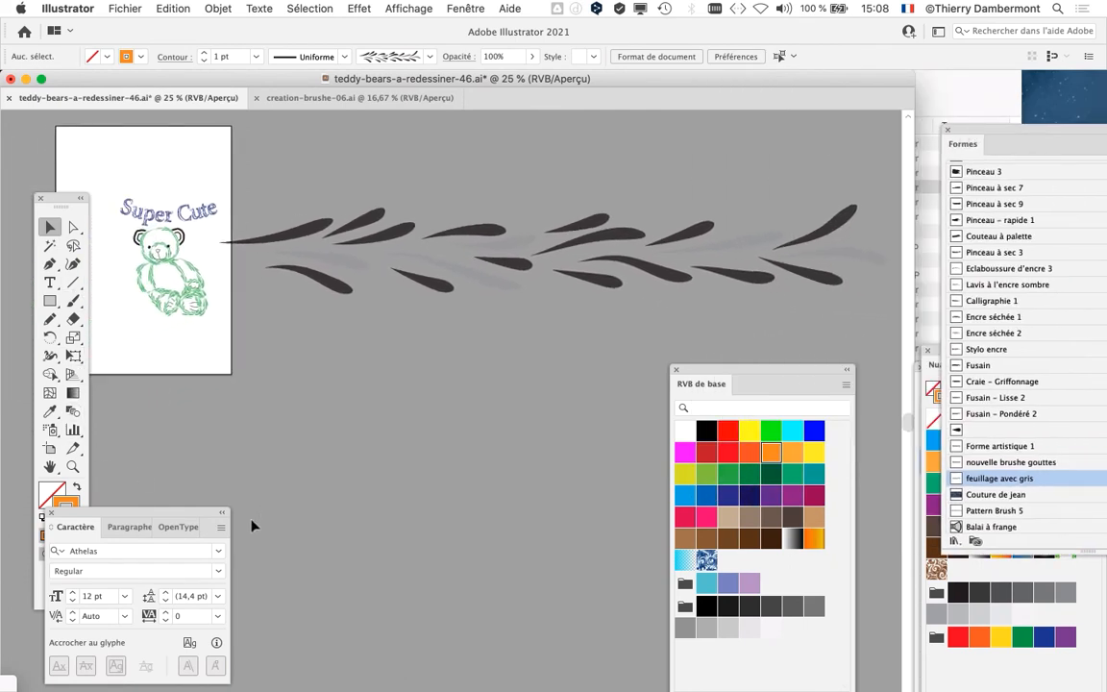
pyautogui.moveTo(717, 372); pyautogui.dragTo(776, 468)
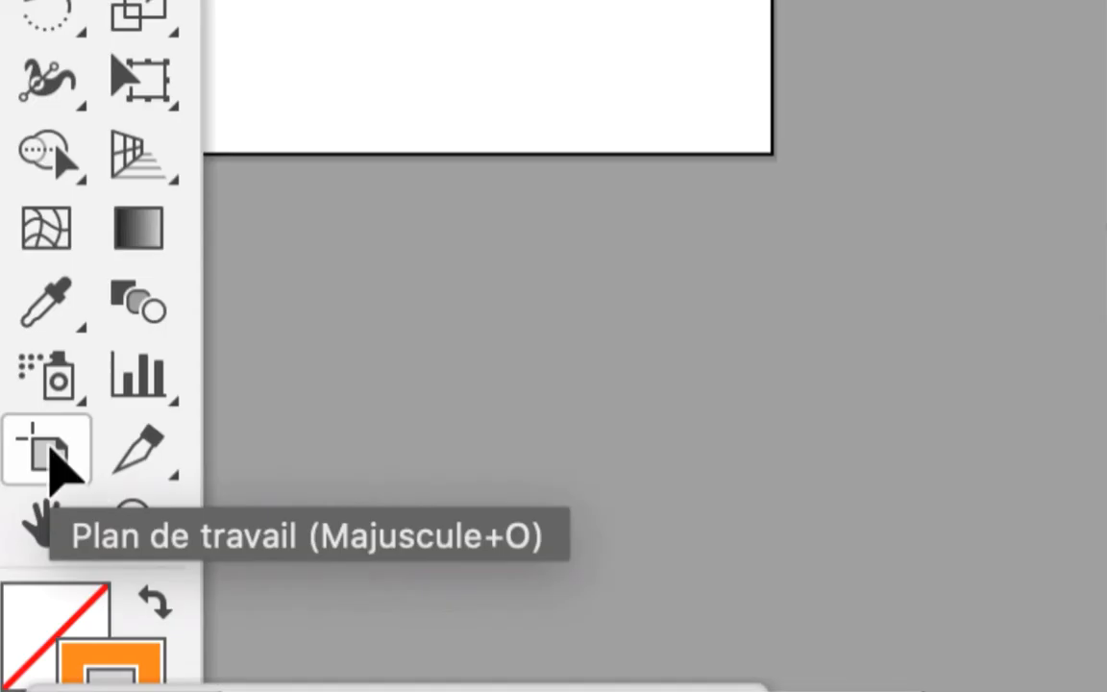
# - Widen Plan de travail 1 to about 1207 mm, keeping its height, so that it contains the whole foliage artwork
pyautogui.click(50, 452)
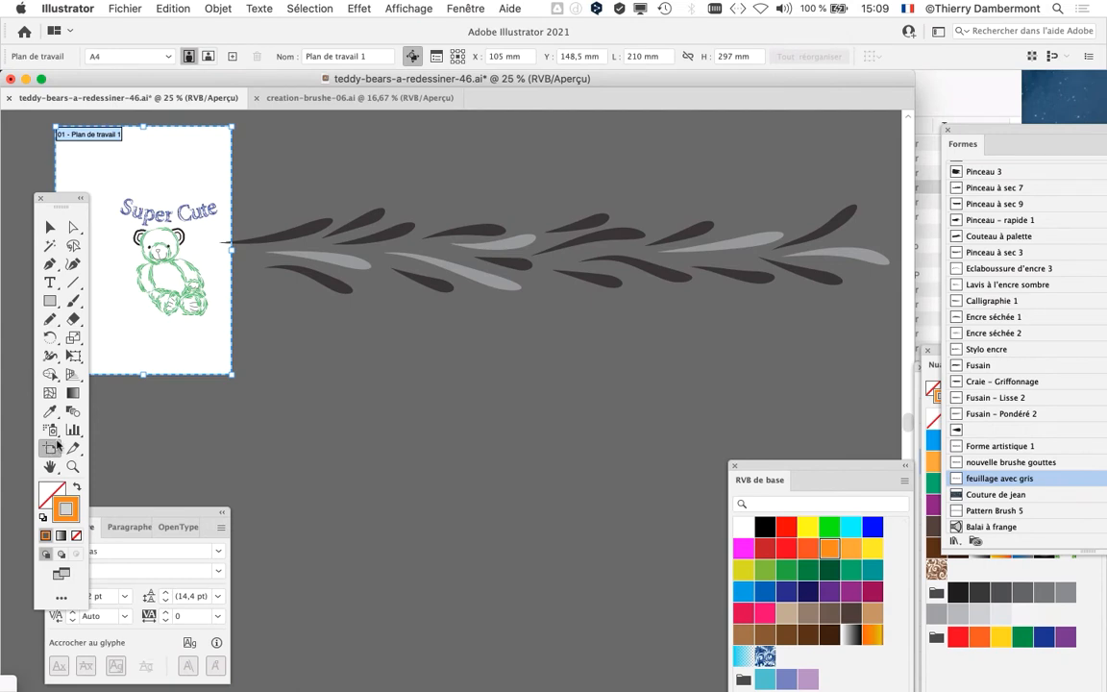
pyautogui.moveTo(231, 230)
pyautogui.mouseDown()
pyautogui.moveTo(906, 296)
pyautogui.moveTo(823, 296)
pyautogui.mouseUp()
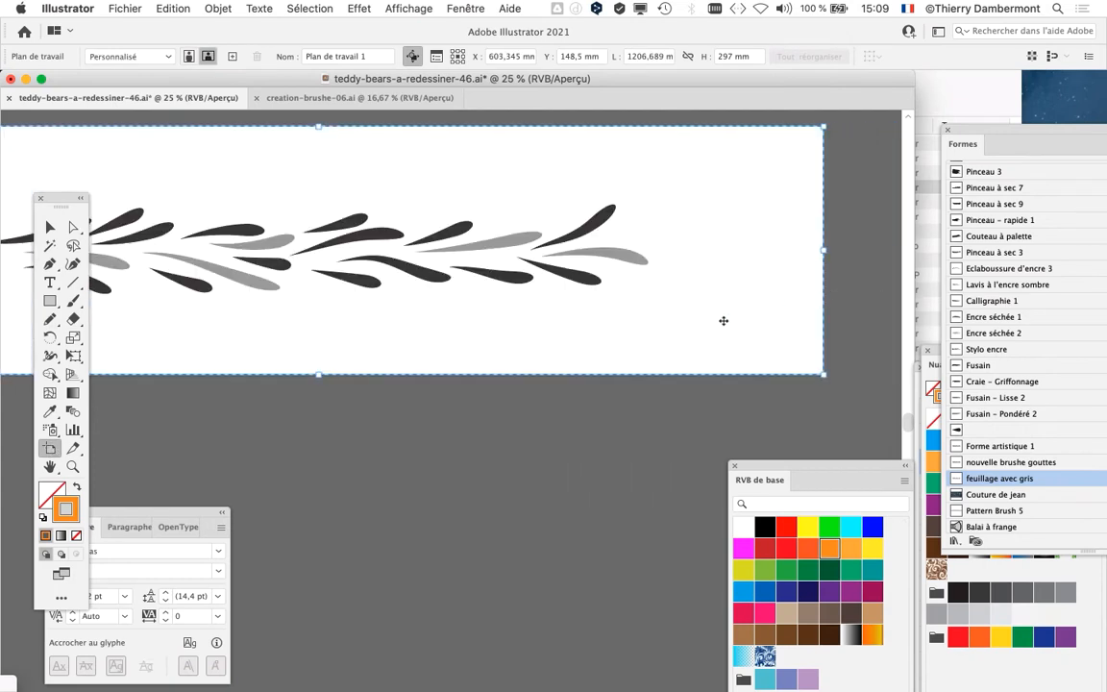
pyautogui.click(45, 230)
pyautogui.moveTo(390, 407); pyautogui.dragTo(522, 420)
pyautogui.scroll(-1, 521, 419)
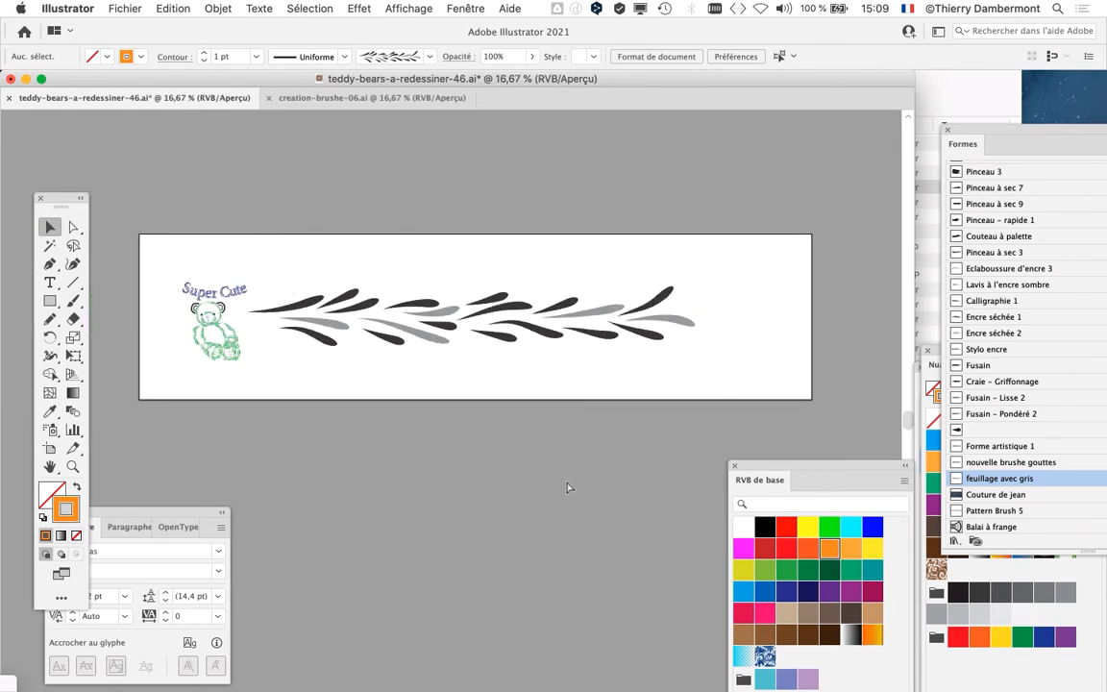
# - Switch to outline view and examine the anchor points of the leaf shapes with Direct Selection
pyautogui.scroll(3, 395, 314)
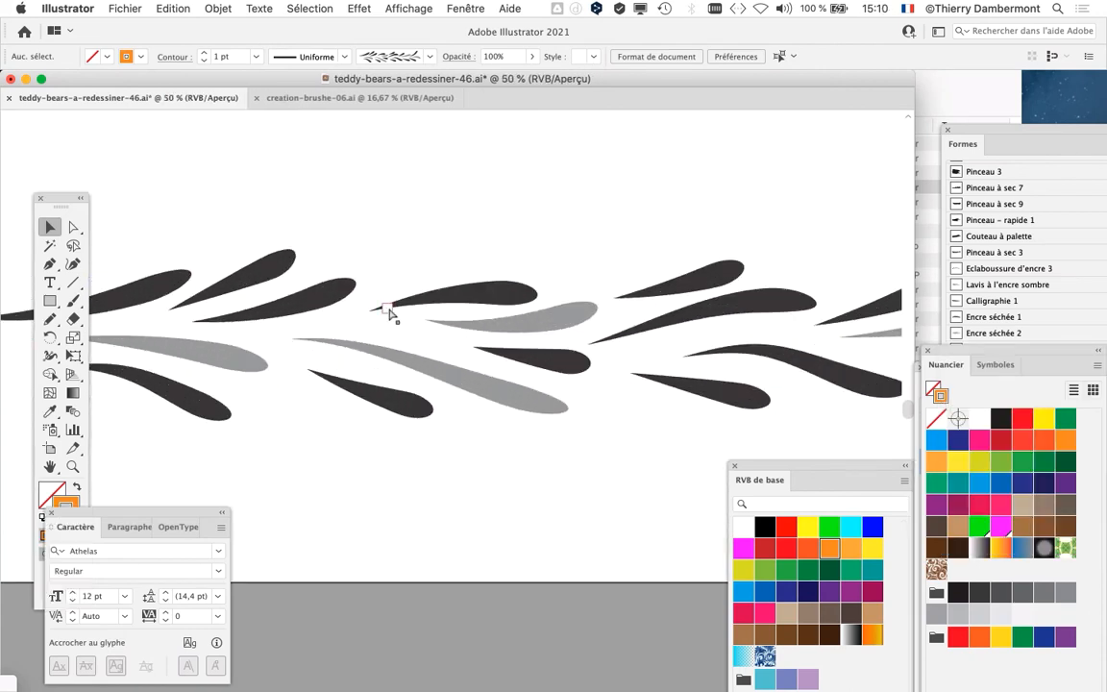
pyautogui.press('super+y')
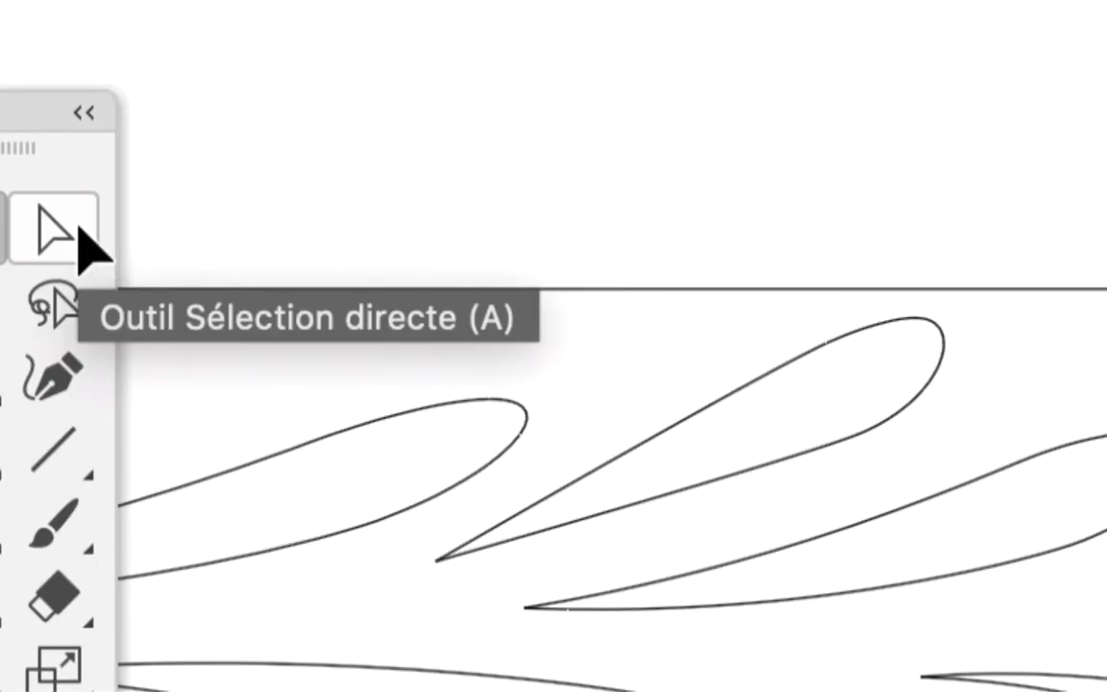
pyautogui.click(79, 230)
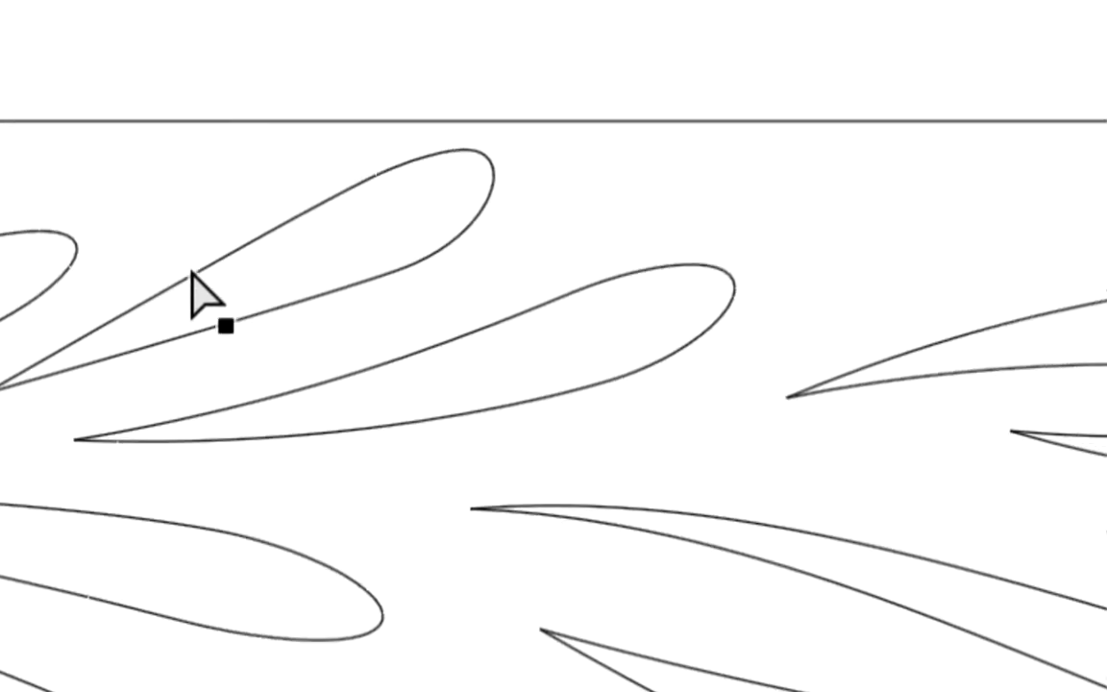
pyautogui.click(192, 273)
pyautogui.click(190, 418)
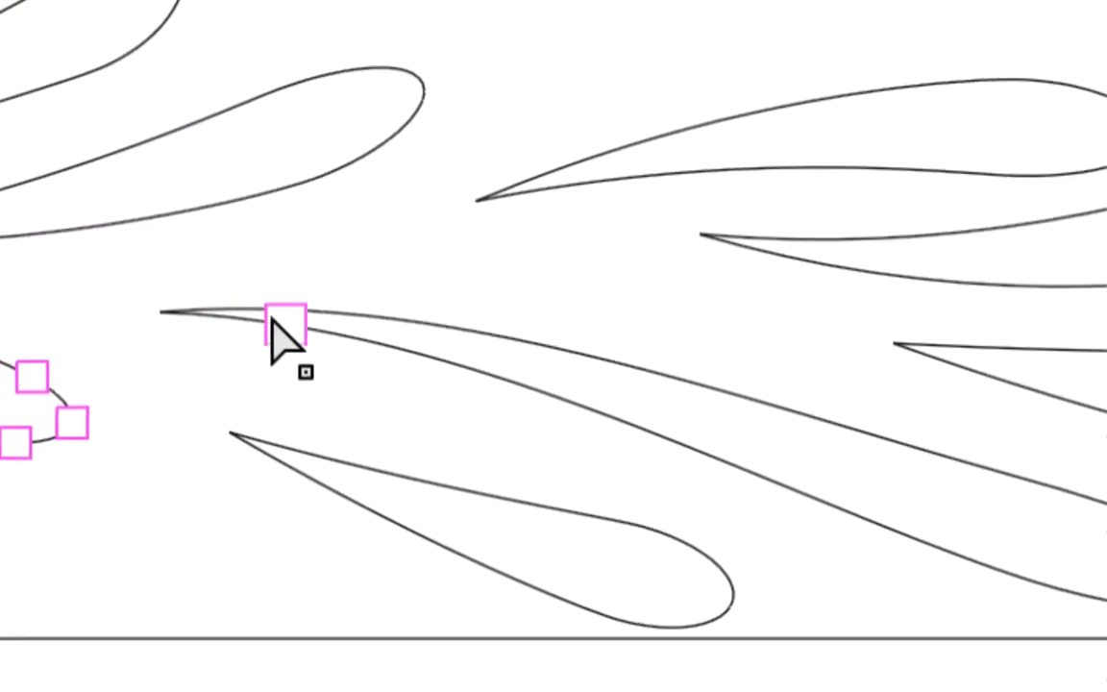
pyautogui.click(413, 322)
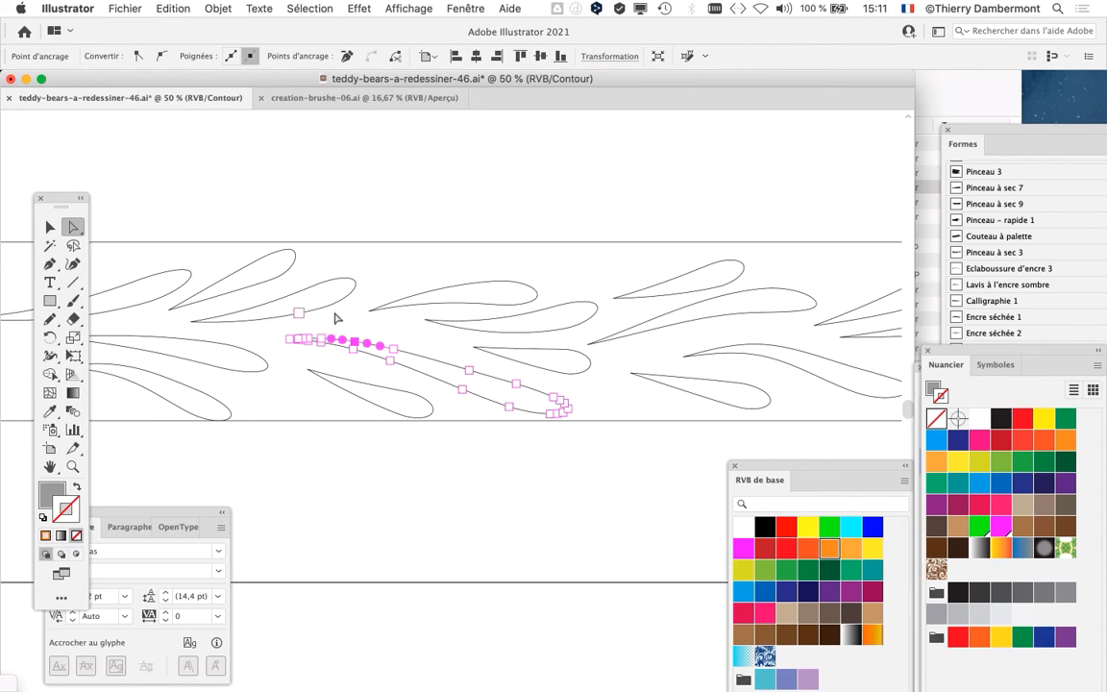
pyautogui.scroll(-2, 450, 311)
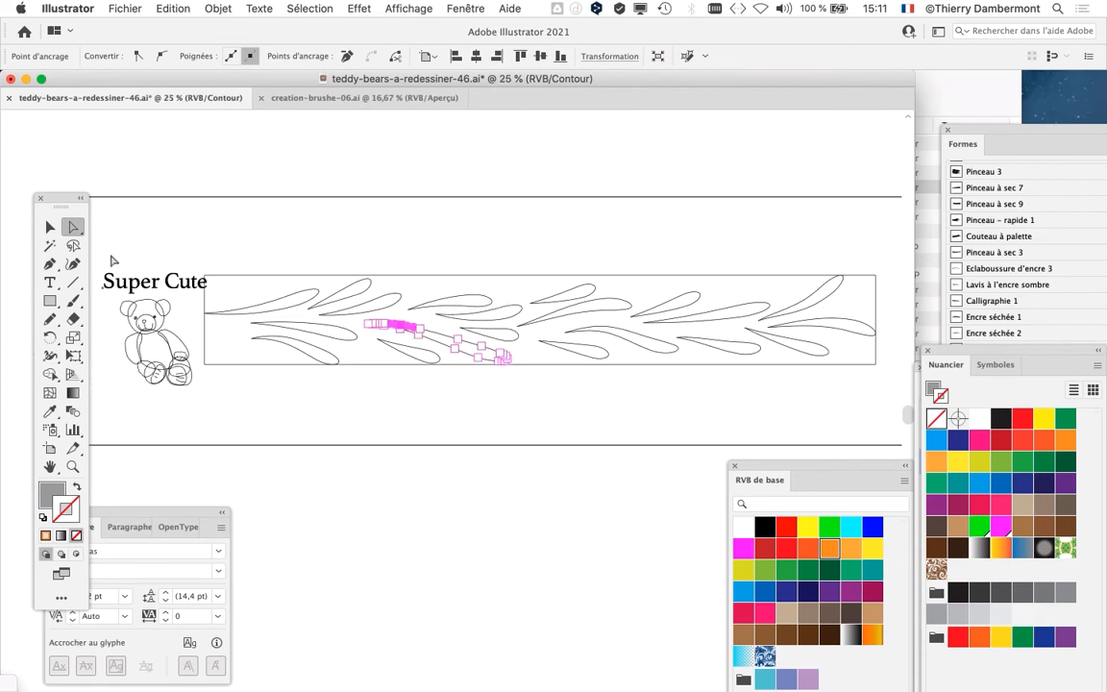
# - Switch to creation-brushe-06.ai and select a dark and a grey leaf of the original foliage to examine their paths
pyautogui.click(49, 228)
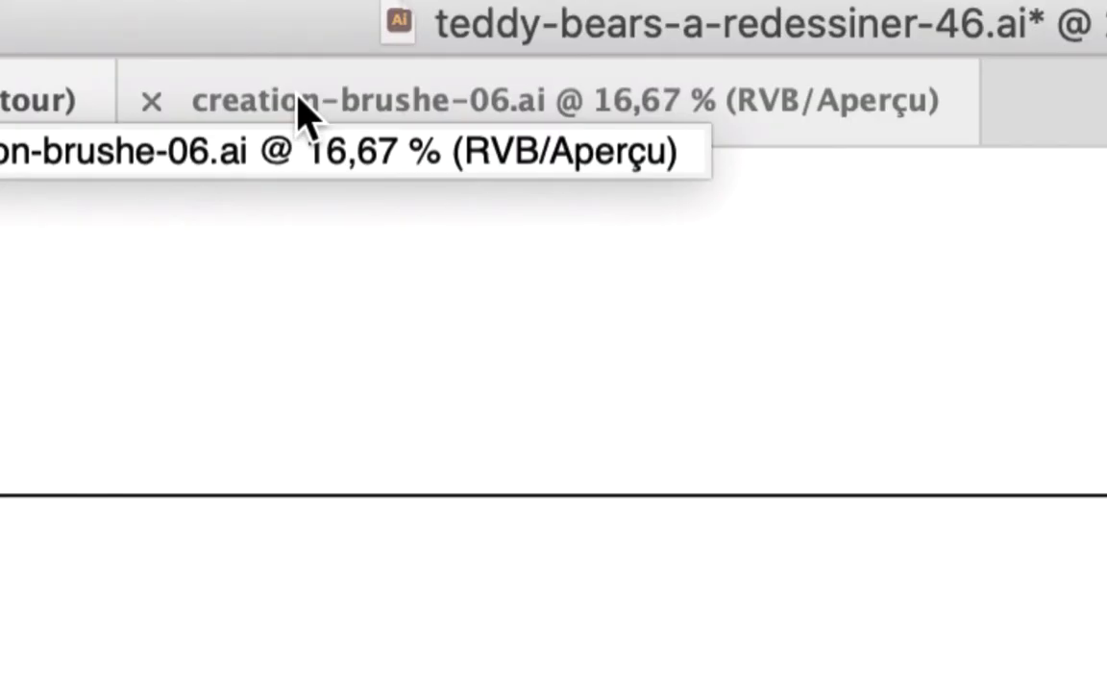
pyautogui.click(306, 113)
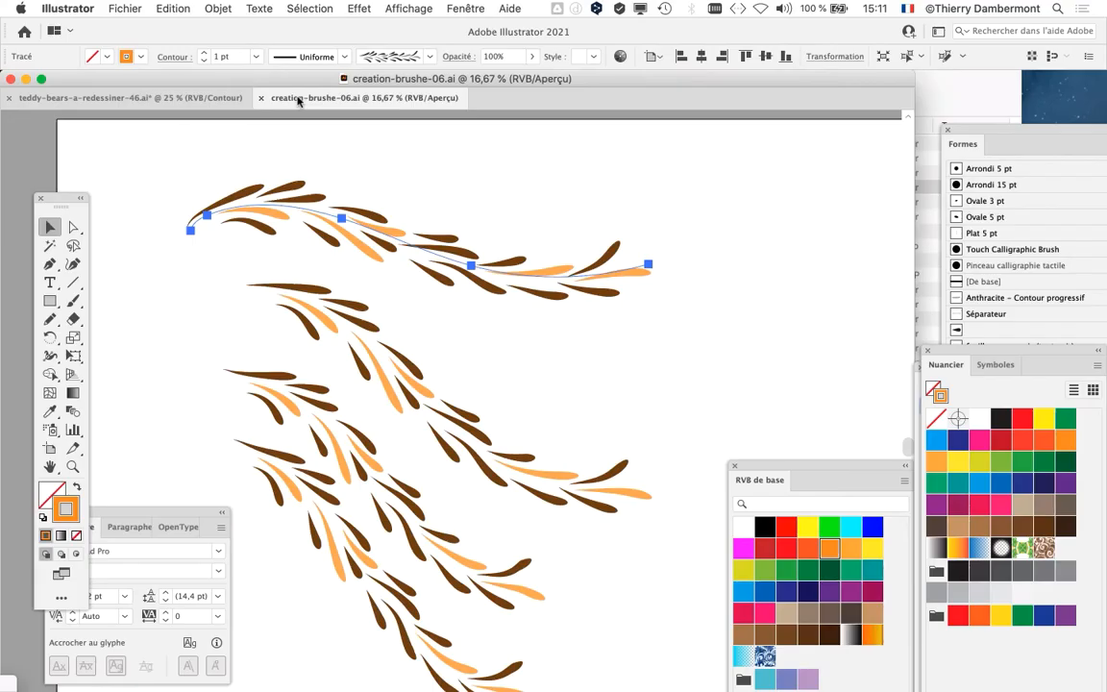
pyautogui.scroll(-2, 507, 299)
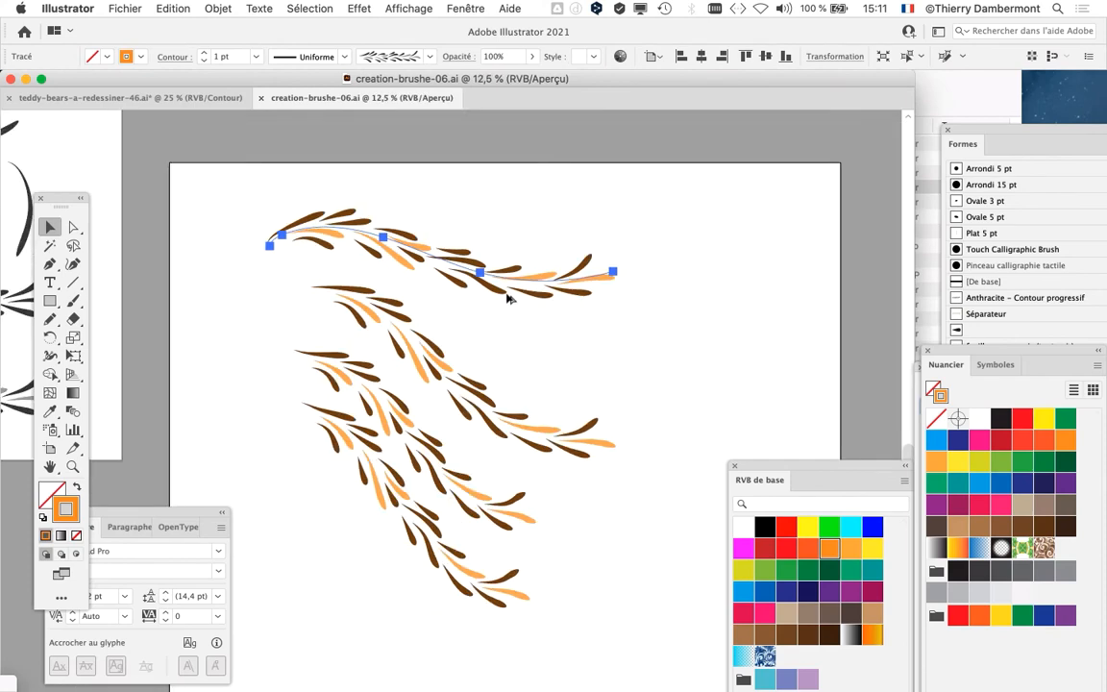
pyautogui.moveTo(324, 348); pyautogui.dragTo(593, 310)
pyautogui.scroll(2, 467, 347)
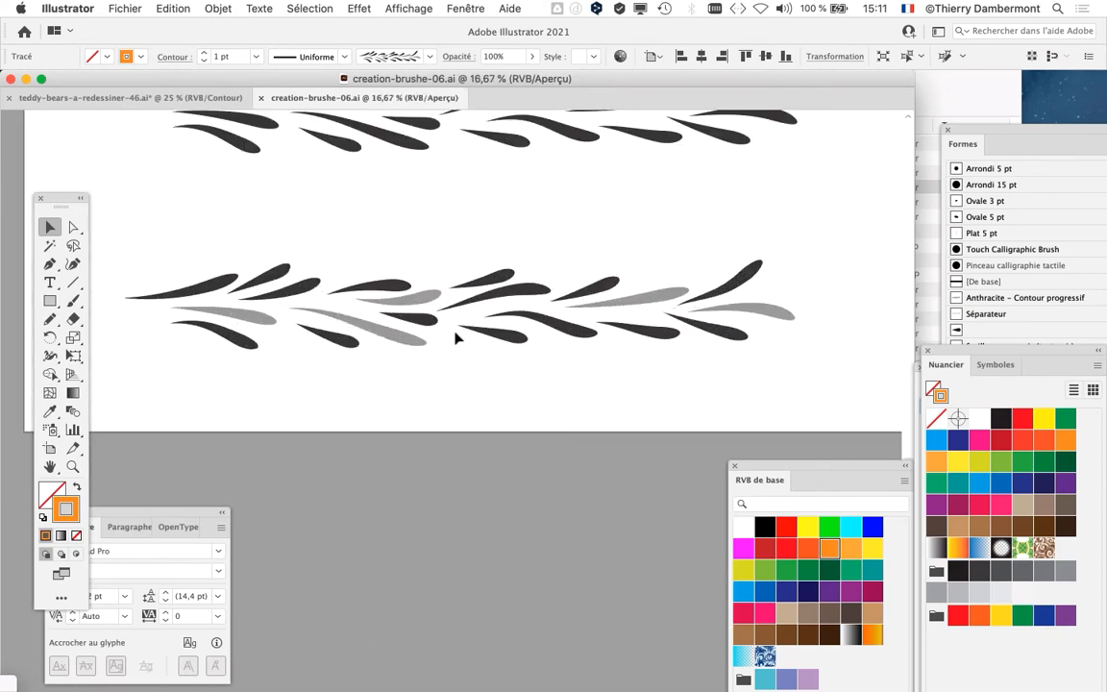
pyautogui.click(382, 291)
pyautogui.scroll(5, 381, 291)
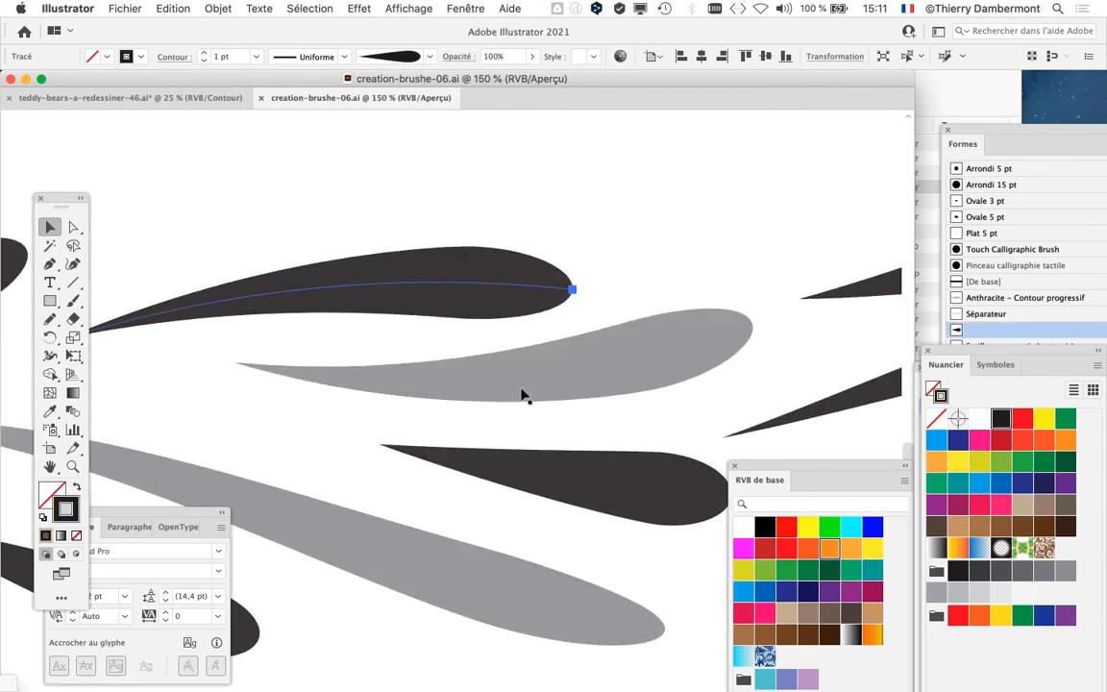
pyautogui.click(534, 385)
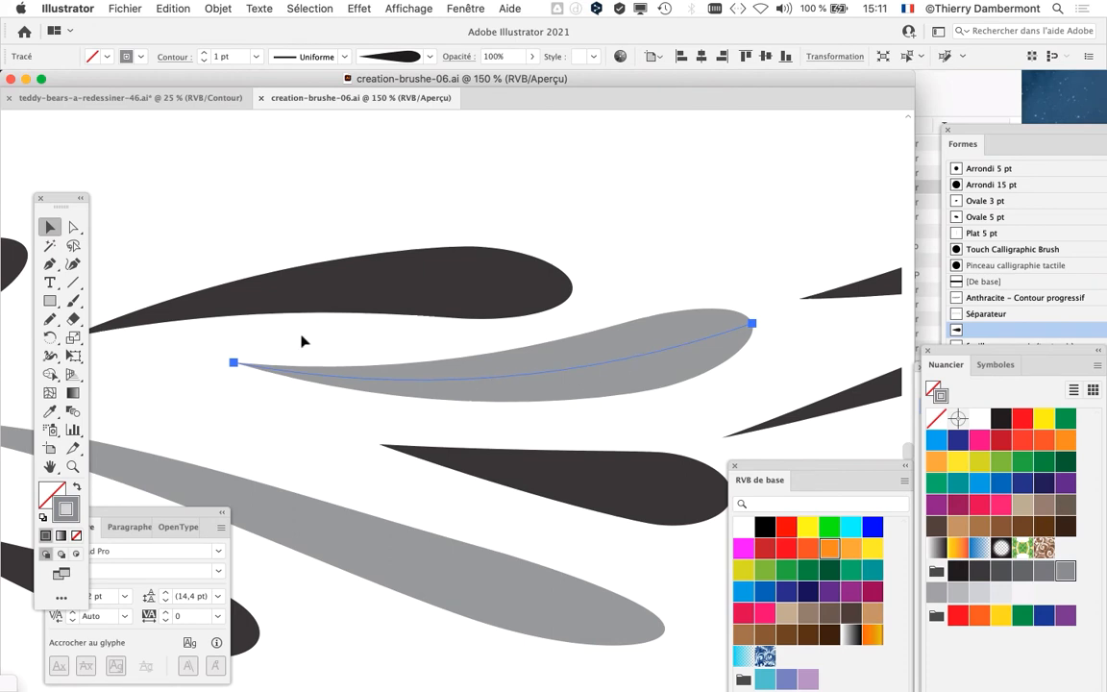
# - Reshape the selected grey leaf's path by lowering its rounded-end anchor point and raising that point's direction handle
pyautogui.click(75, 226)
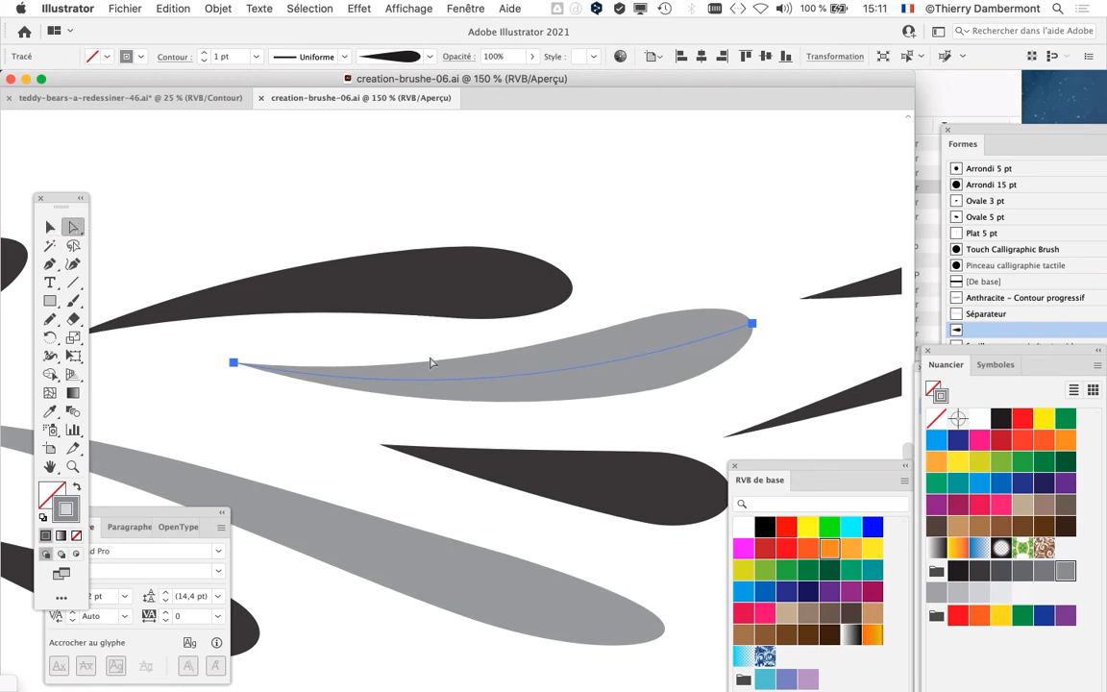
pyautogui.moveTo(752, 323); pyautogui.dragTo(775, 374)
pyautogui.moveTo(609, 434); pyautogui.dragTo(638, 339)
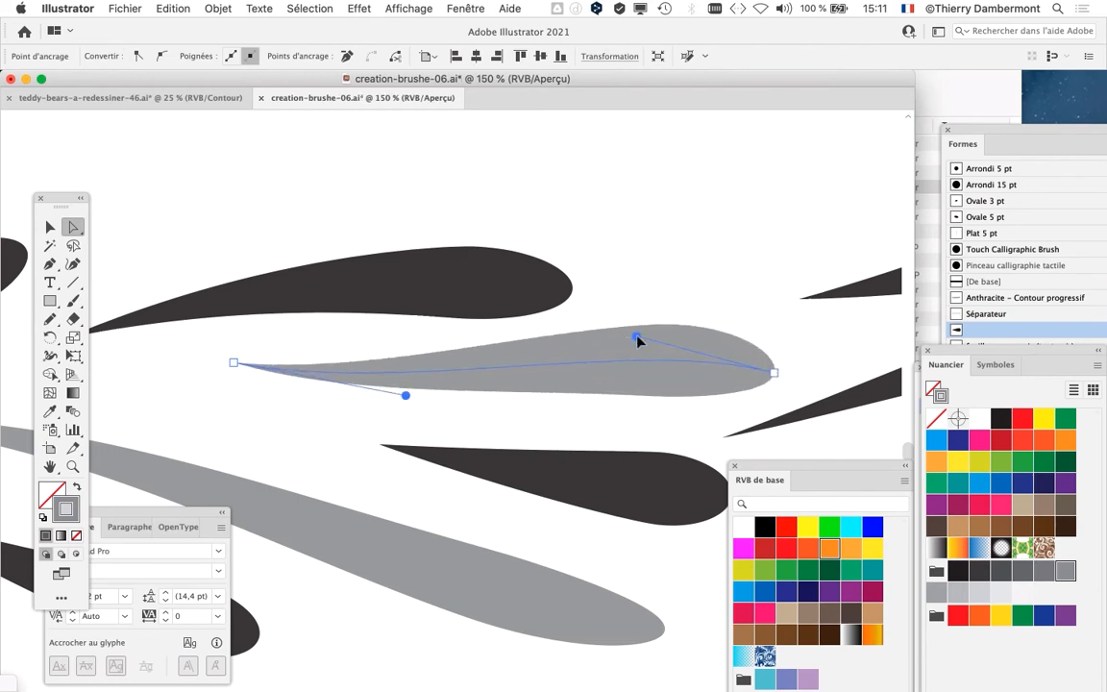
# - Switch to teddy-bears-a-redessiner-46.ai, examine the grey leaf's anchor points in outline view, deselect it and return to preview
pyautogui.click(135, 98)
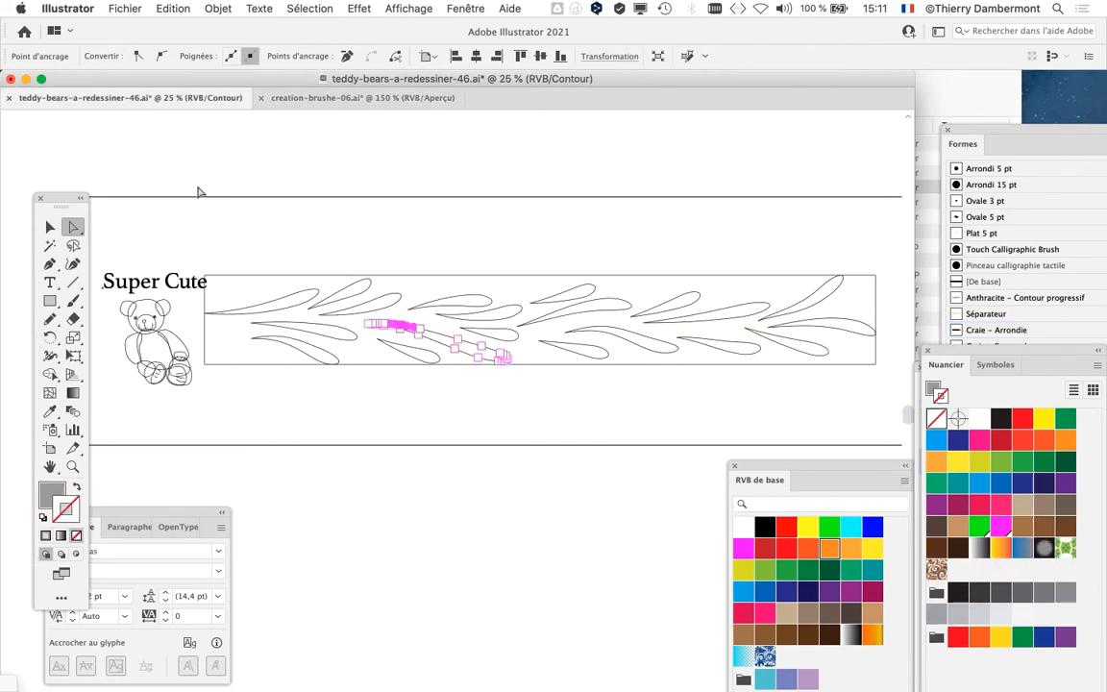
pyautogui.scroll(4, 444, 341)
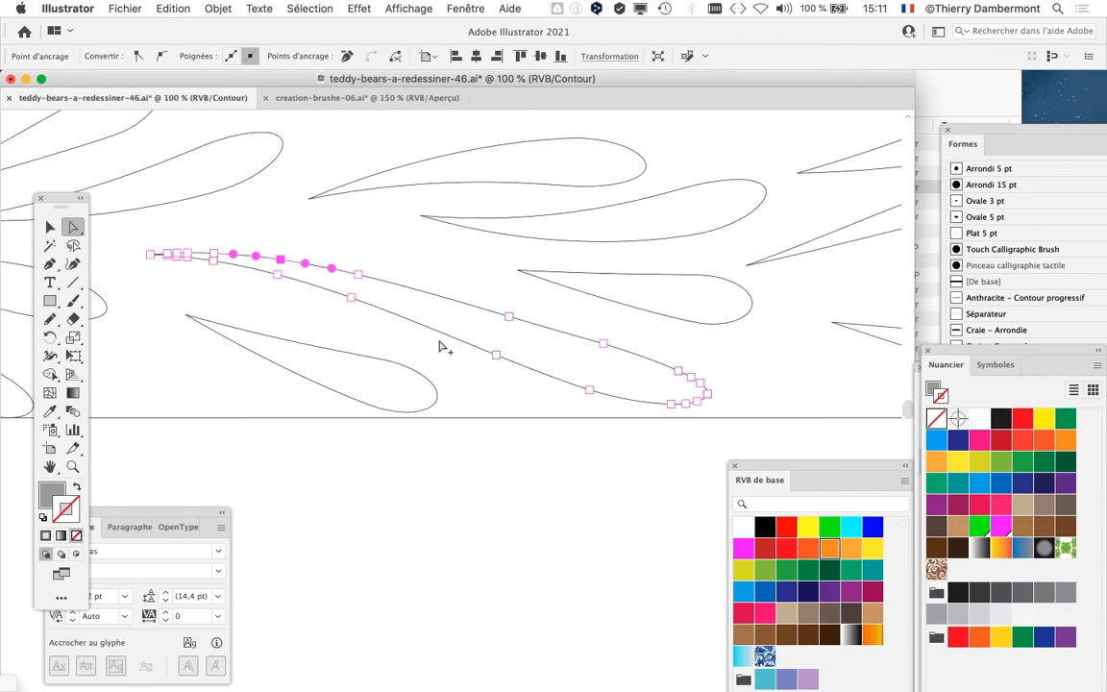
pyautogui.scroll(-4, 437, 349)
pyautogui.click(291, 225)
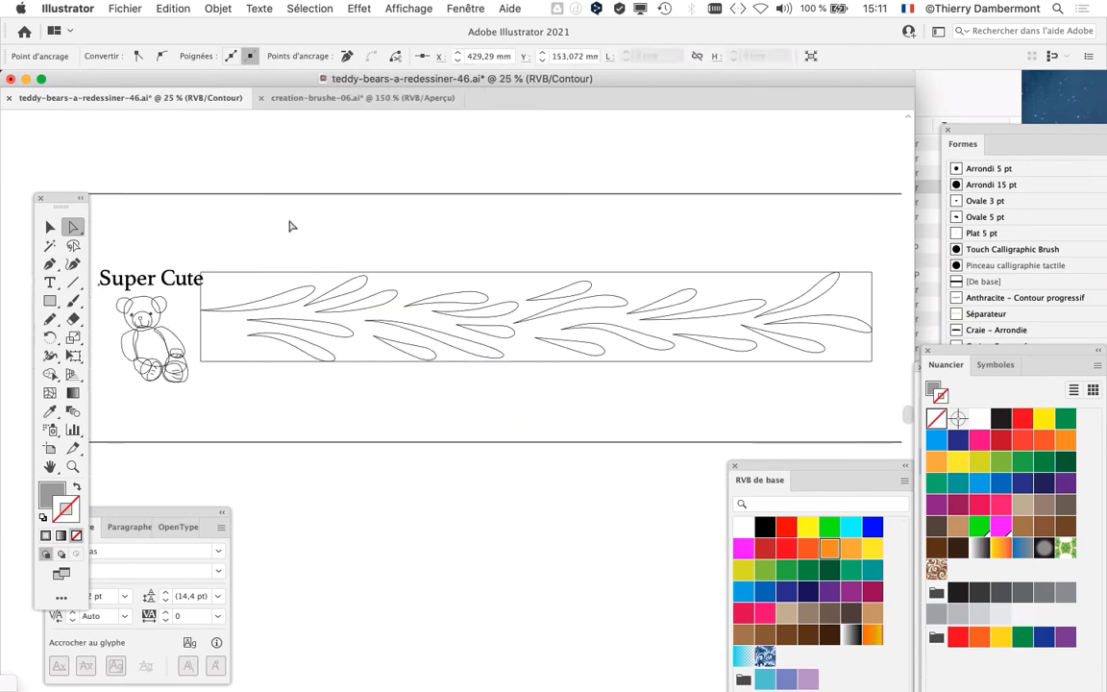
pyautogui.press('super+y')
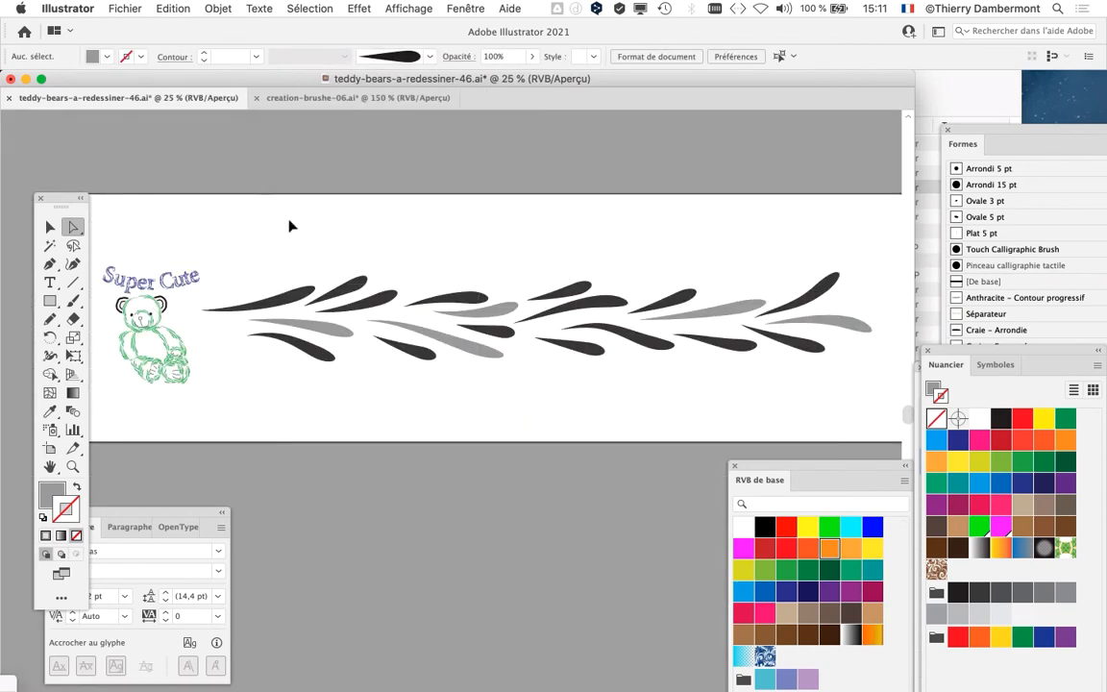
# - Scale the whole foliage group down proportionally with Free Transform and place it just beside the teddy bear
pyautogui.click(50, 229)
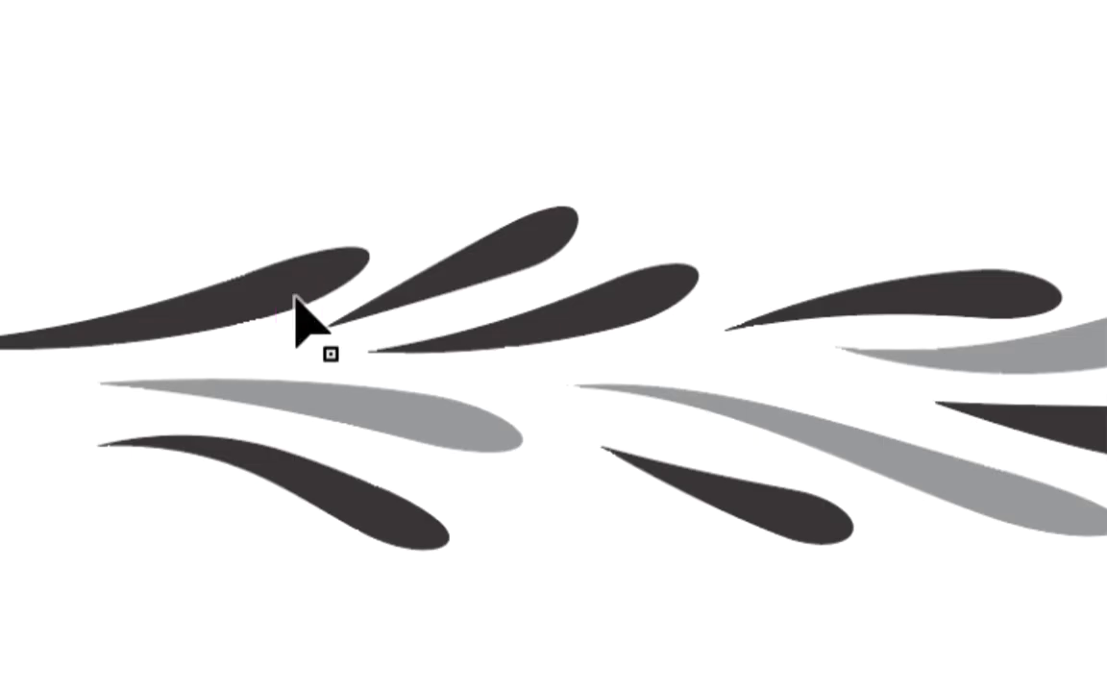
pyautogui.click(298, 304)
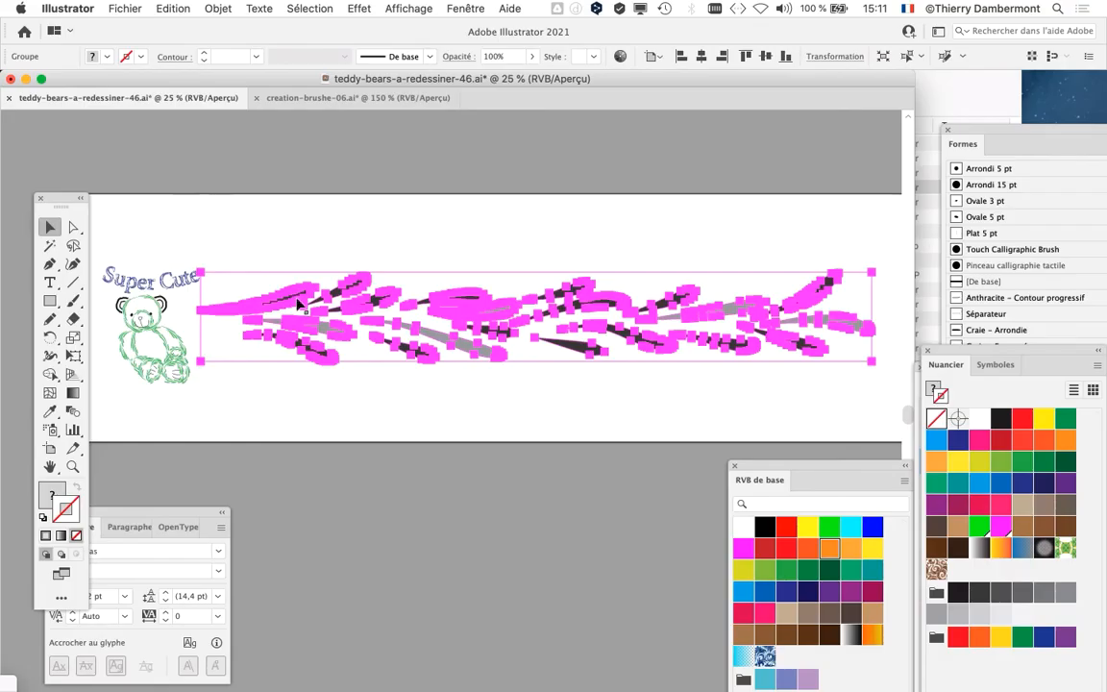
pyautogui.moveTo(297, 300); pyautogui.dragTo(252, 255)
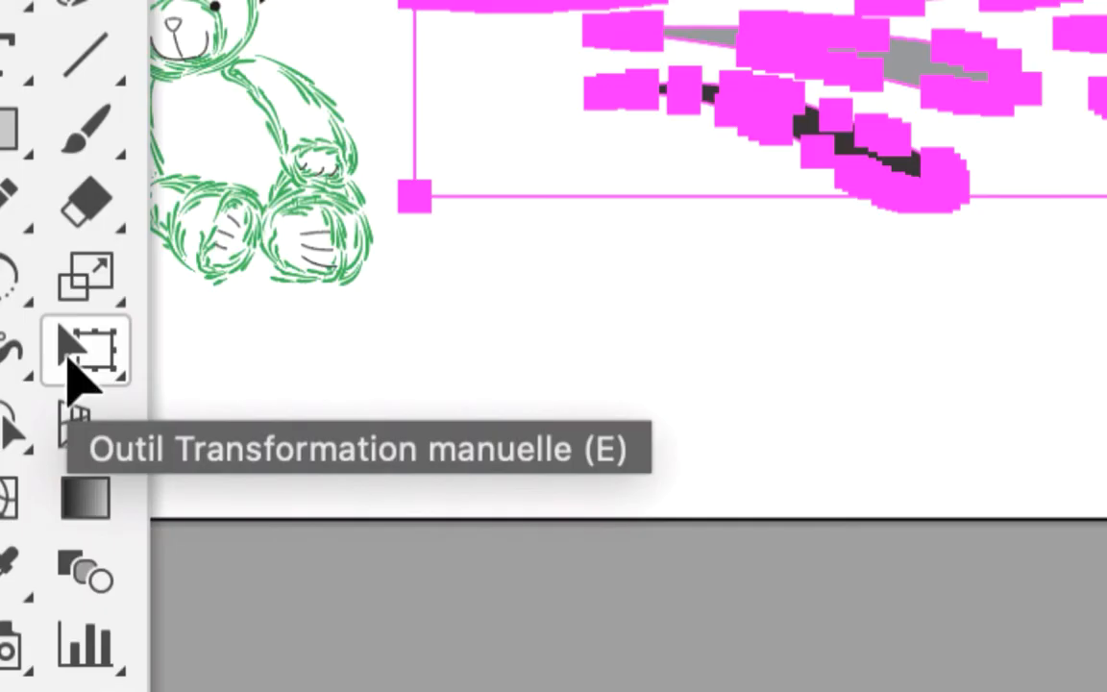
pyautogui.click(88, 352)
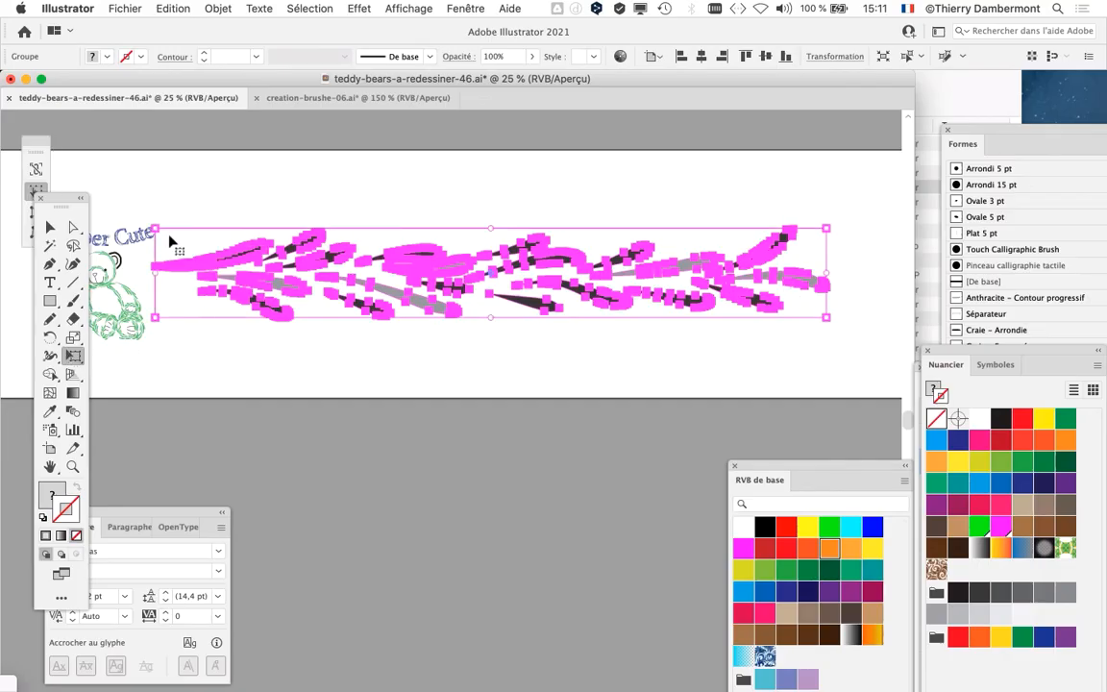
pyautogui.press('super')
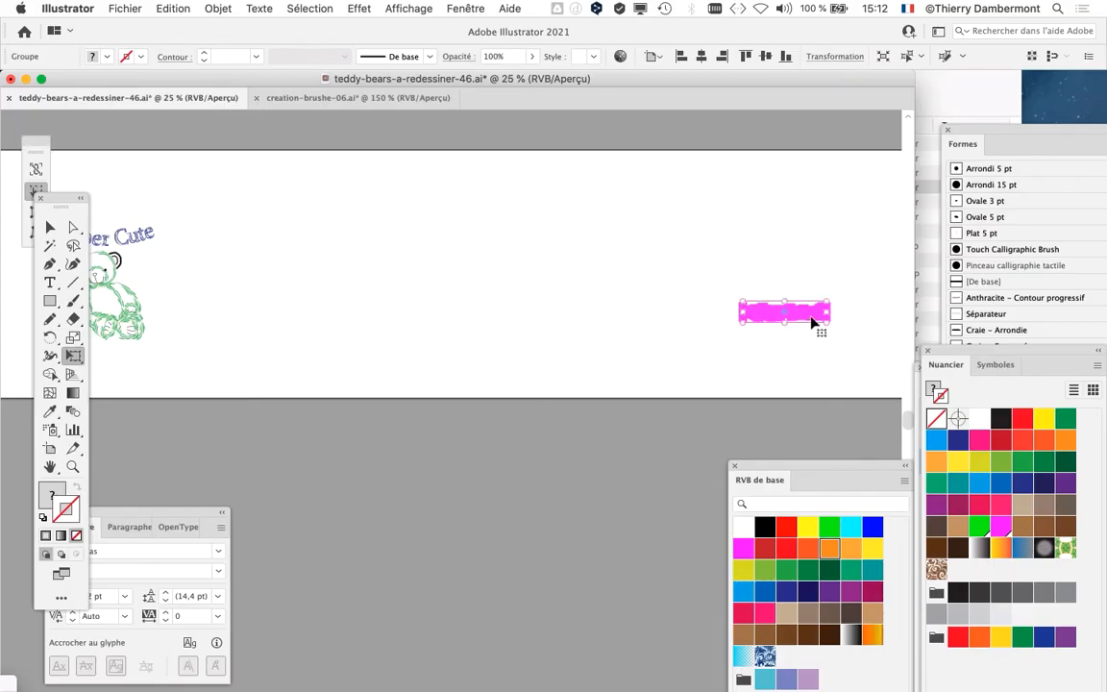
pyautogui.moveTo(812, 323); pyautogui.dragTo(192, 298)
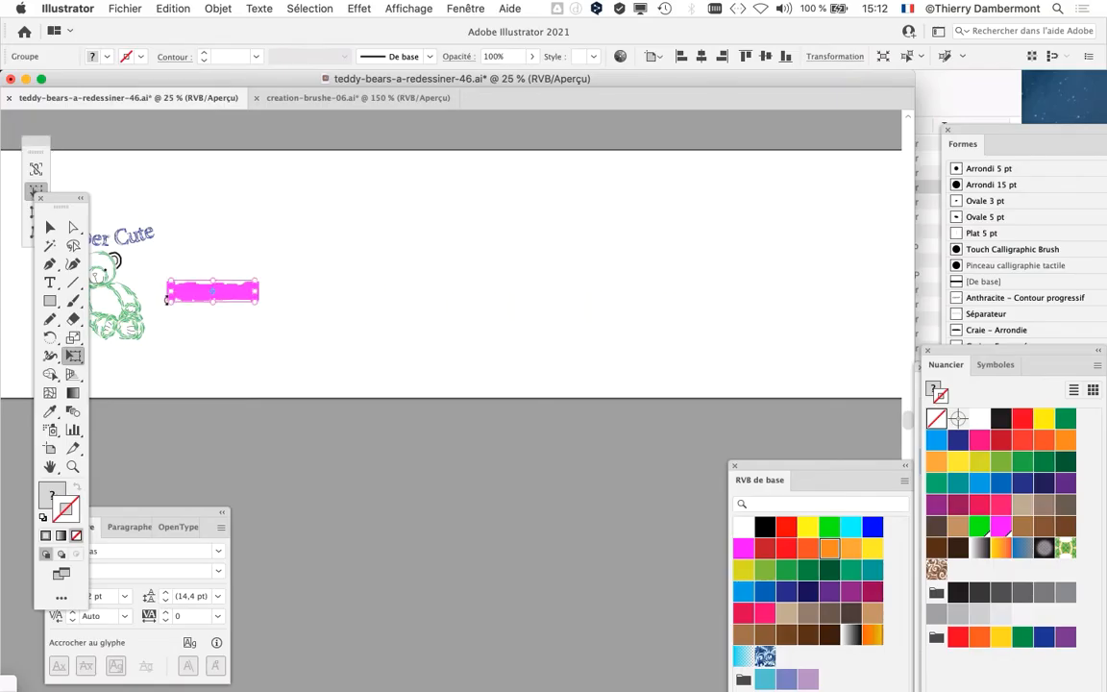
# - Shrink the foliage group slightly more in proportion, deselect it and check the small leaves next to the bear
pyautogui.scroll(5, 163, 296)
pyautogui.moveTo(250, 361); pyautogui.dragTo(497, 368)
pyautogui.scroll(-1, 492, 369)
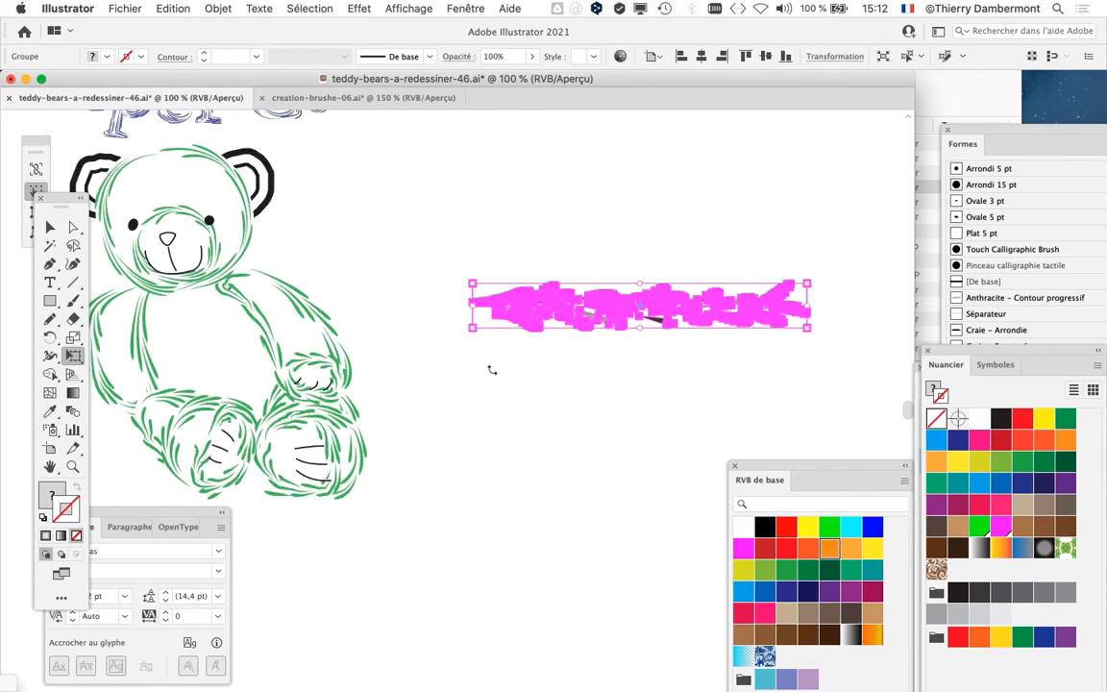
pyautogui.moveTo(472, 284); pyautogui.dragTo(539, 292)
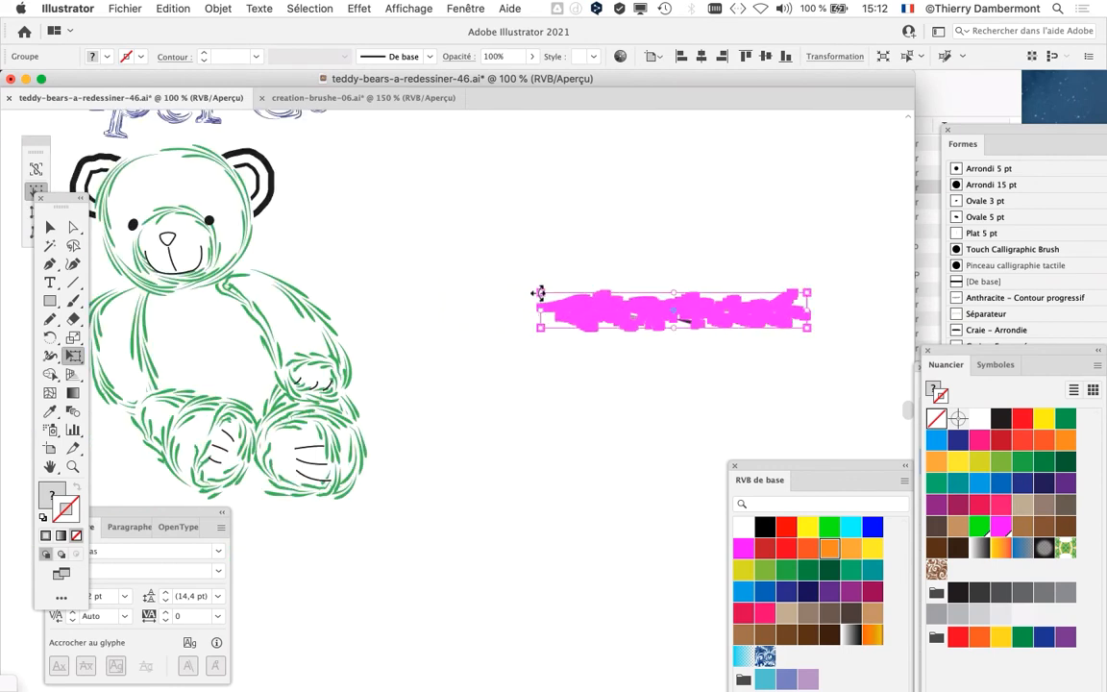
pyautogui.click(50, 228)
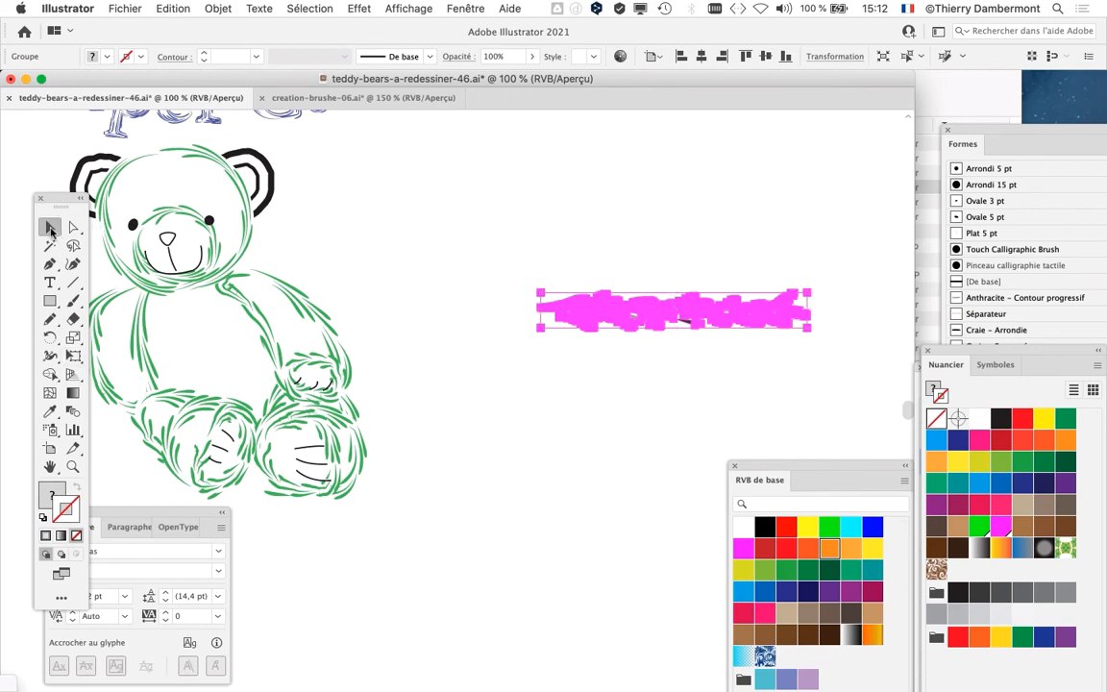
pyautogui.click(477, 236)
pyautogui.scroll(3, 670, 328)
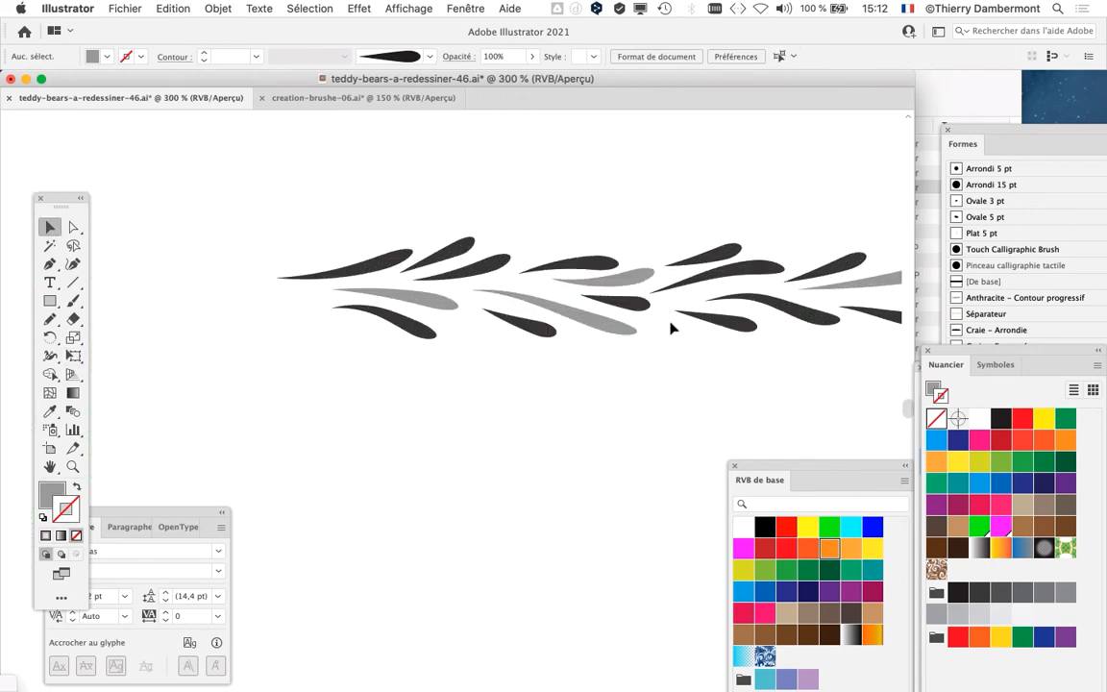
pyautogui.scroll(-5, 671, 329)
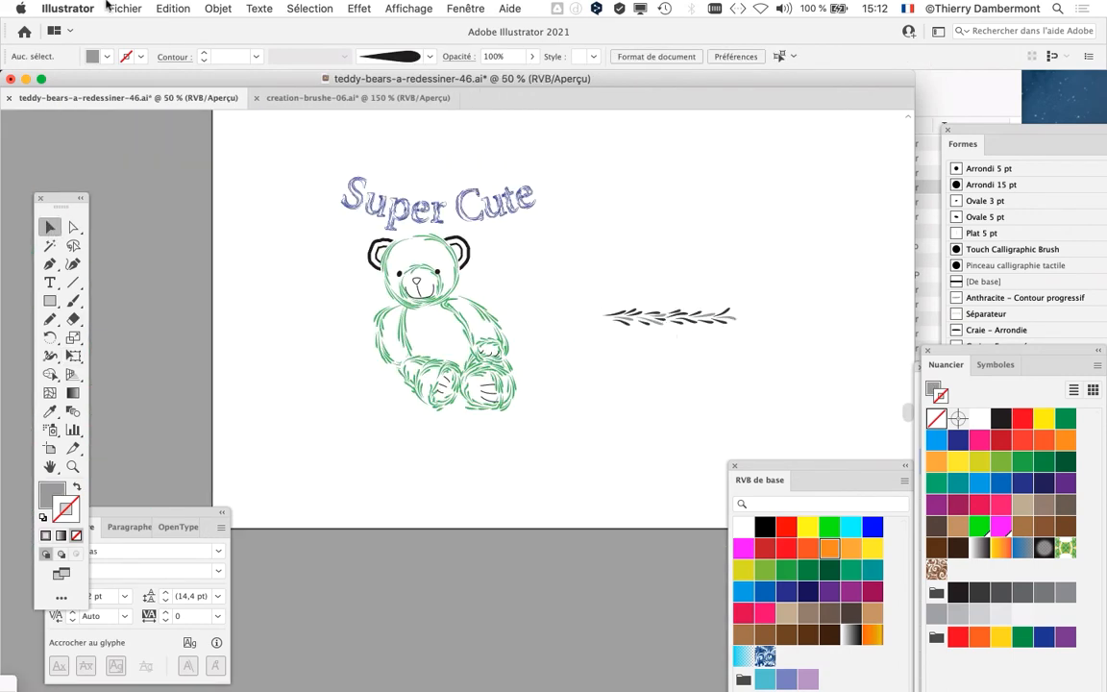
# - Save the document as teddy-bears-a-redessiner-47.ai in the teddy bear 12 folder, in Adobe Illustrator format
pyautogui.click(117, 7)
pyautogui.click(205, 149)
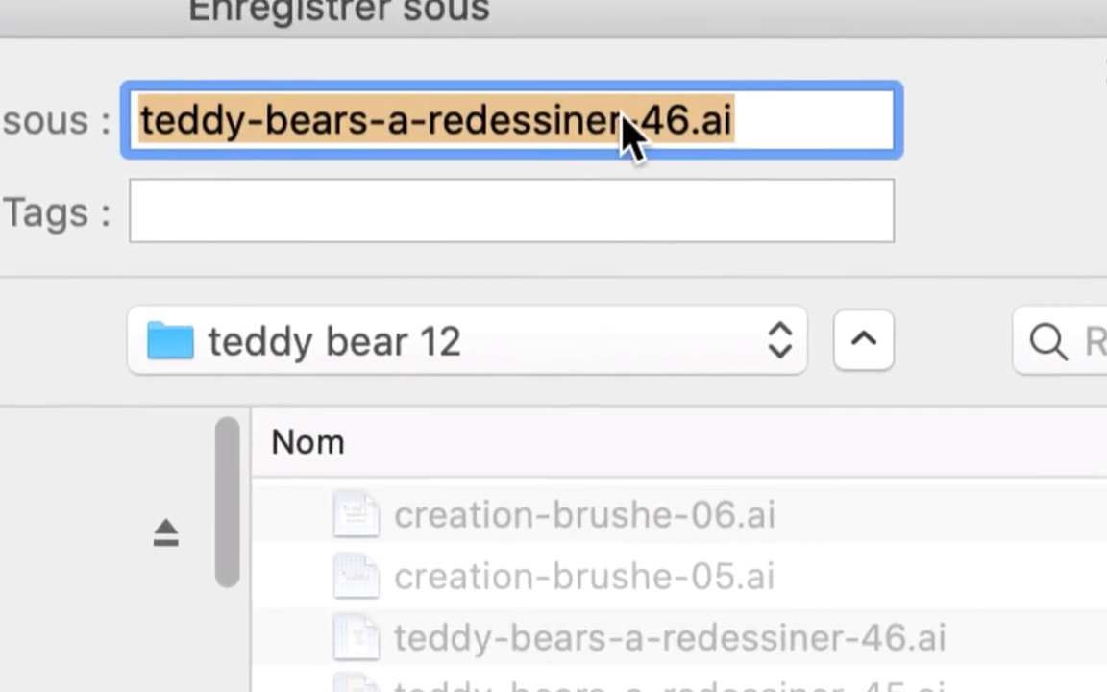
pyautogui.moveTo(630, 117); pyautogui.dragTo(639, 144)
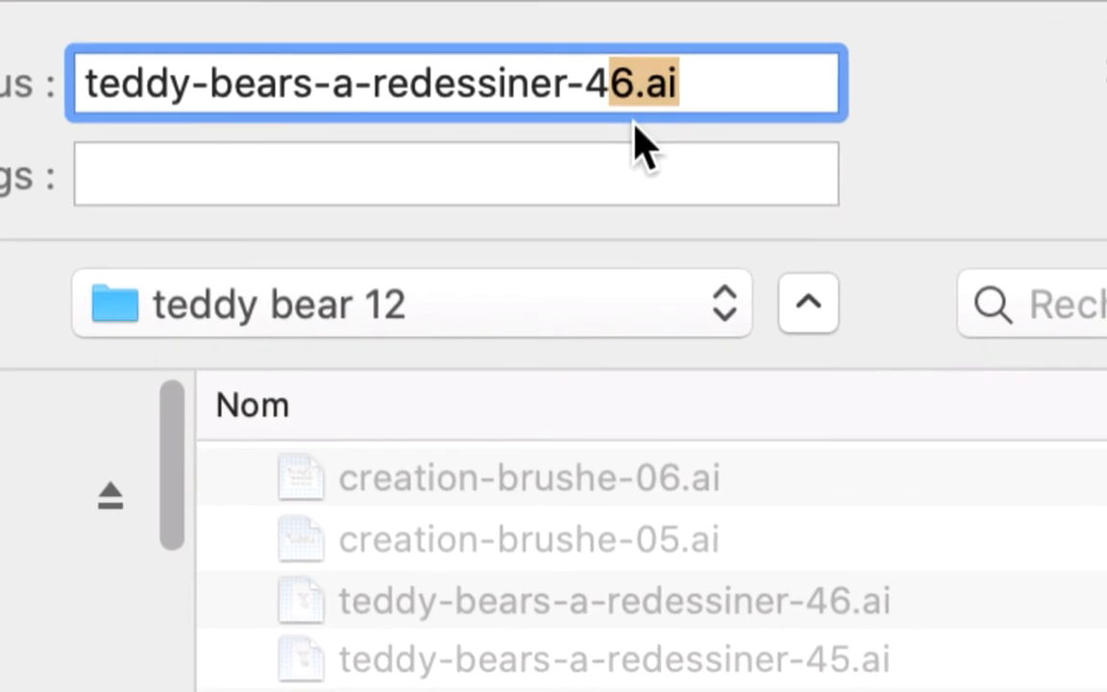
pyautogui.click(623, 93)
pyautogui.press('super+shift+Left')
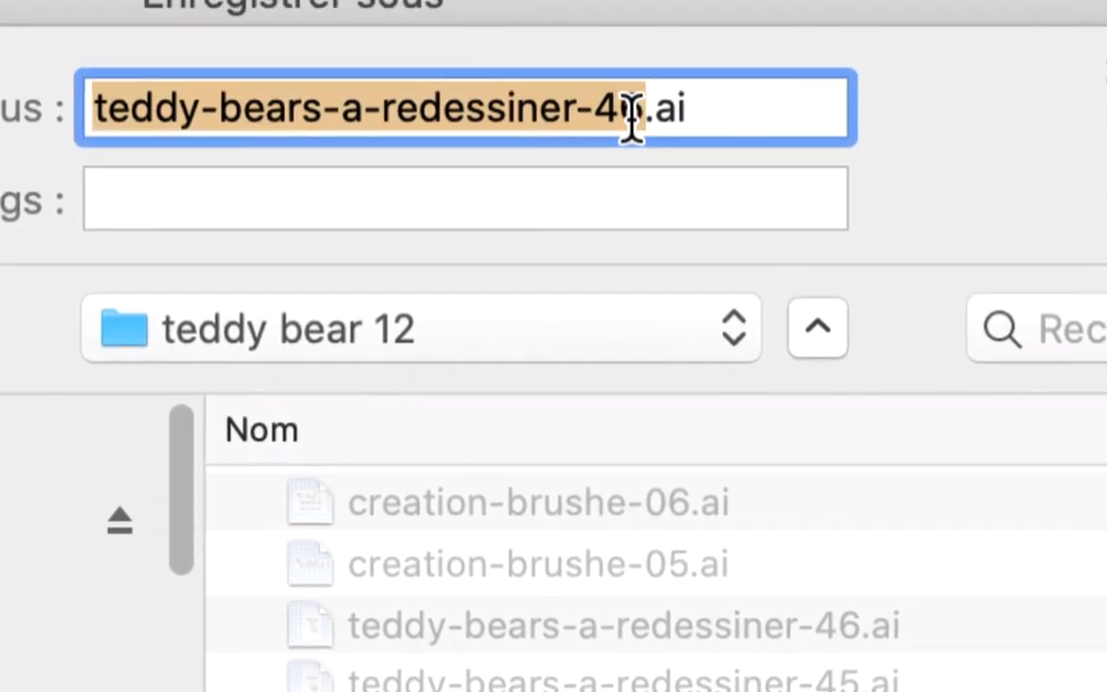
pyautogui.click(636, 113)
pyautogui.press('BackSpace')
pyautogui.write('7')
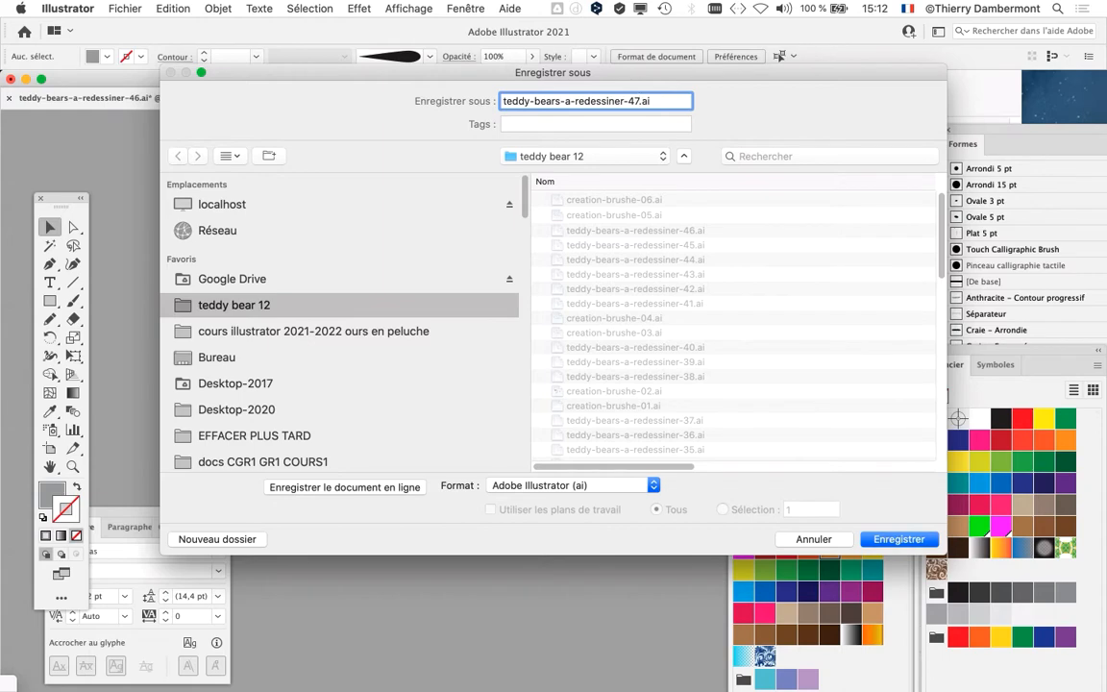
pyautogui.press('Return')
pyautogui.press('Return')
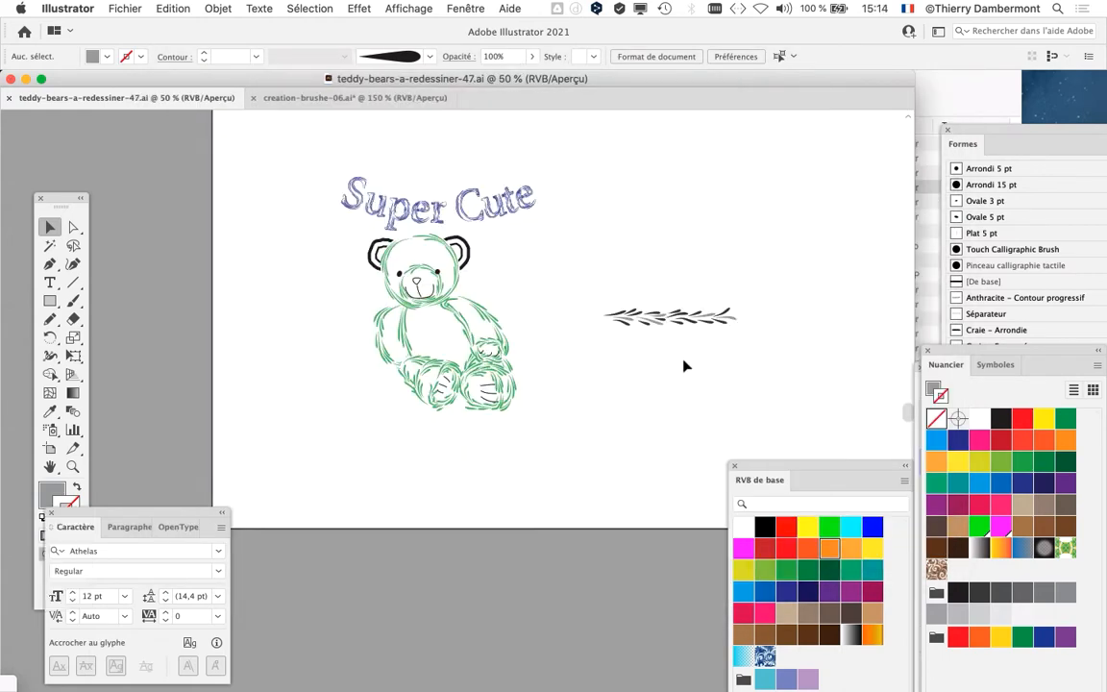
# - Select the reduced foliage group and move the tools panel clear of it
pyautogui.scroll(4, 679, 363)
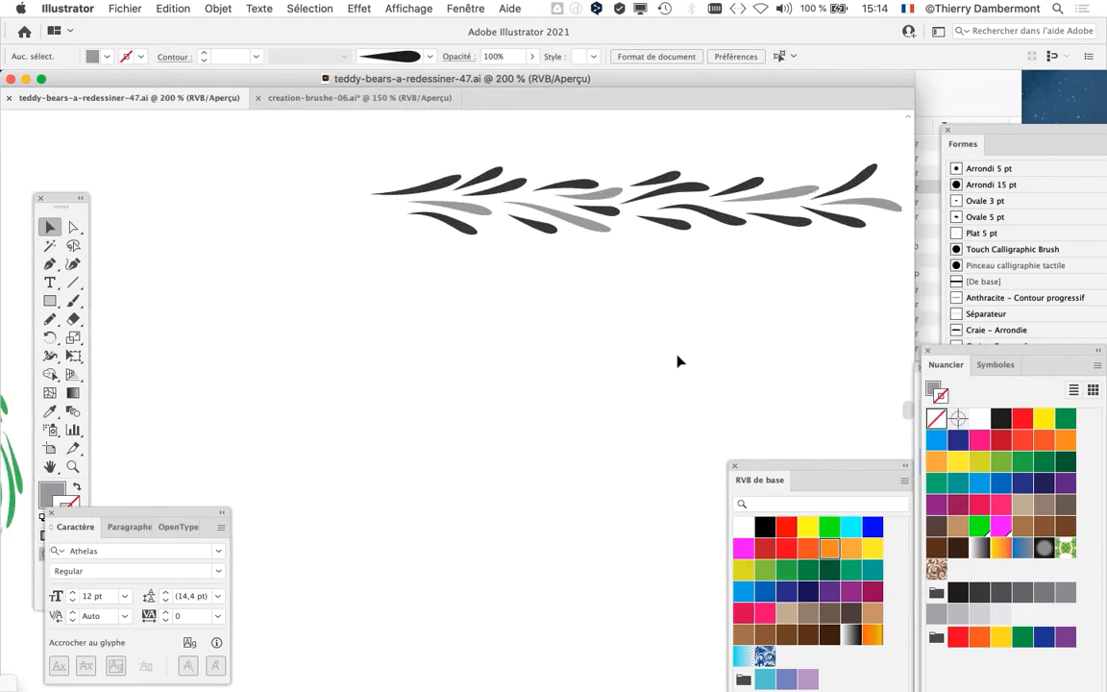
pyautogui.hscroll(3, 366, 366)
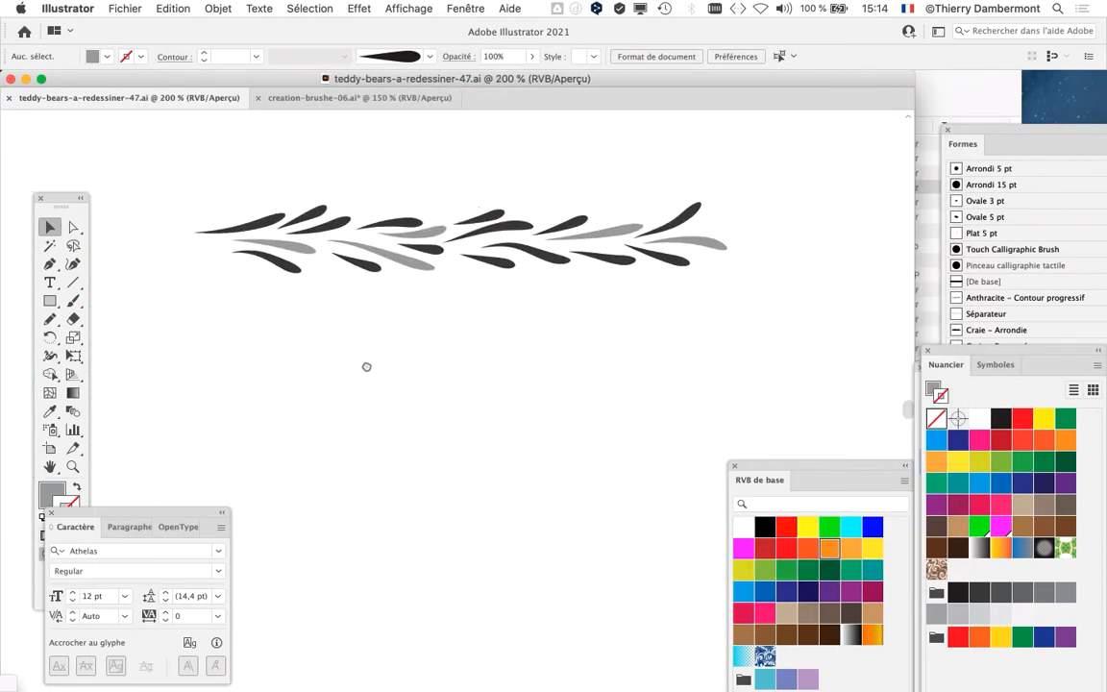
pyautogui.hscroll(2, 366, 366)
pyautogui.click(201, 243)
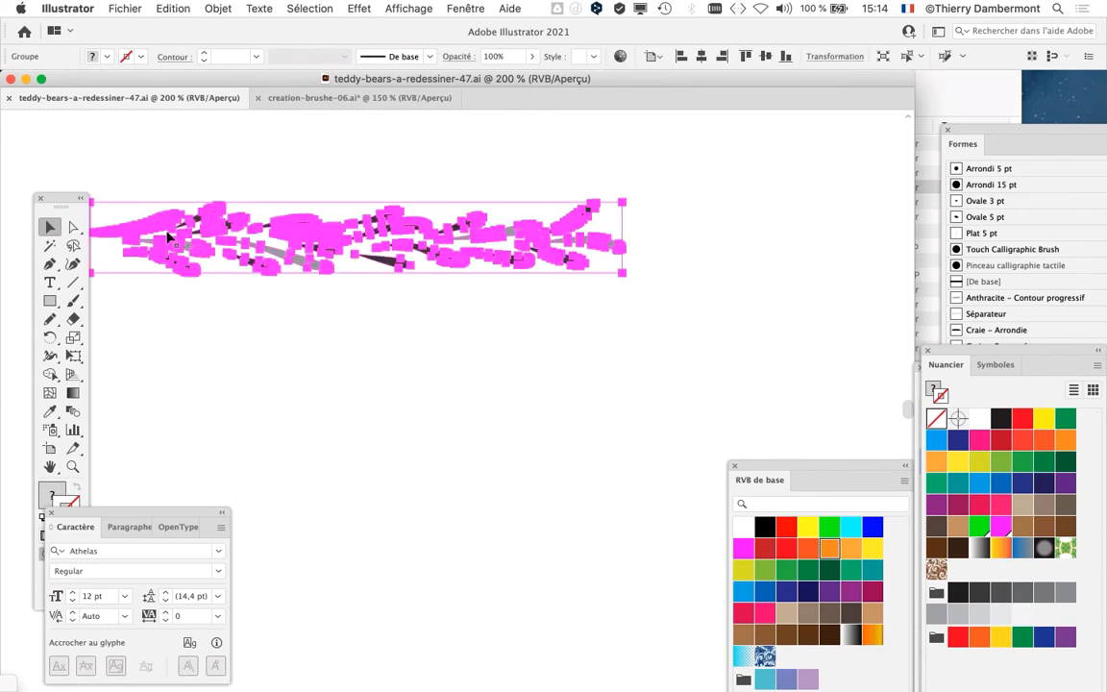
pyautogui.moveTo(67, 197); pyautogui.dragTo(44, 160)
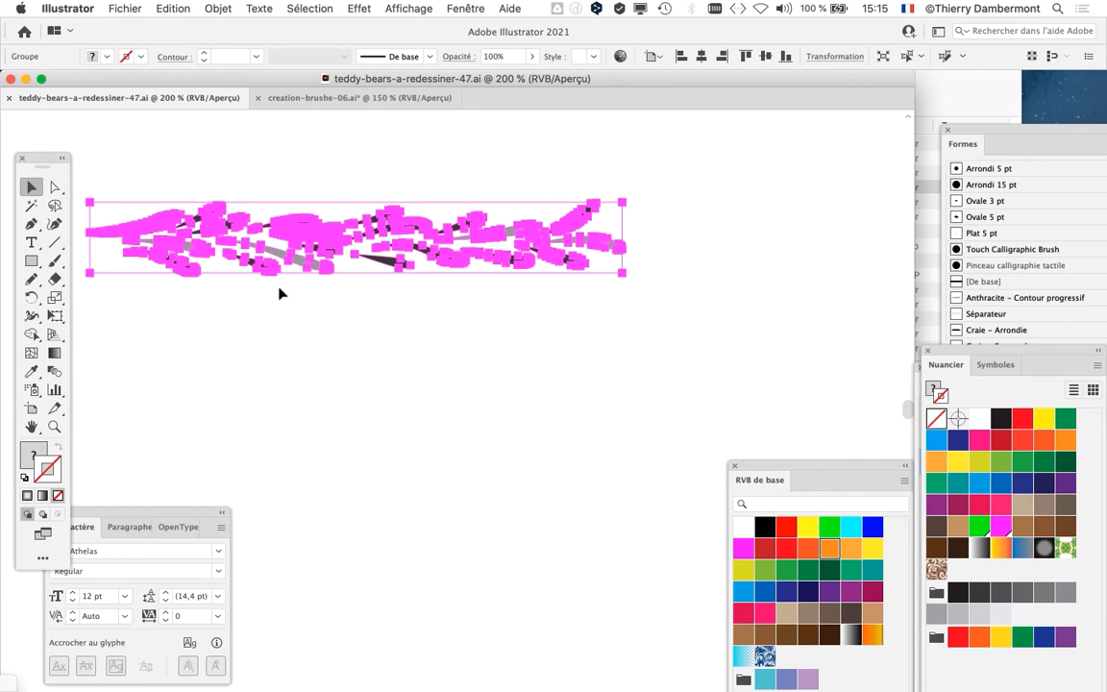
# - Examine the foliage group's leaf outlines and enclosing rectangle in outline view, deselect it and return to preview
pyautogui.click(303, 267)
pyautogui.click(304, 242)
pyautogui.press('cmd+y')
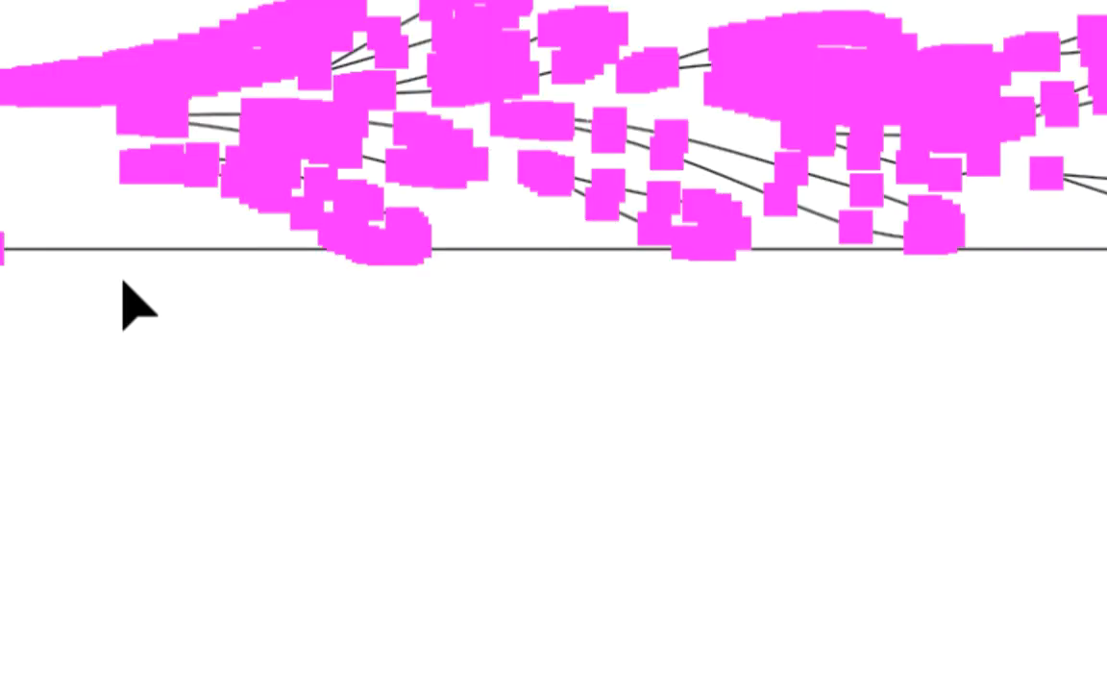
pyautogui.click(123, 280)
pyautogui.click(25, 247)
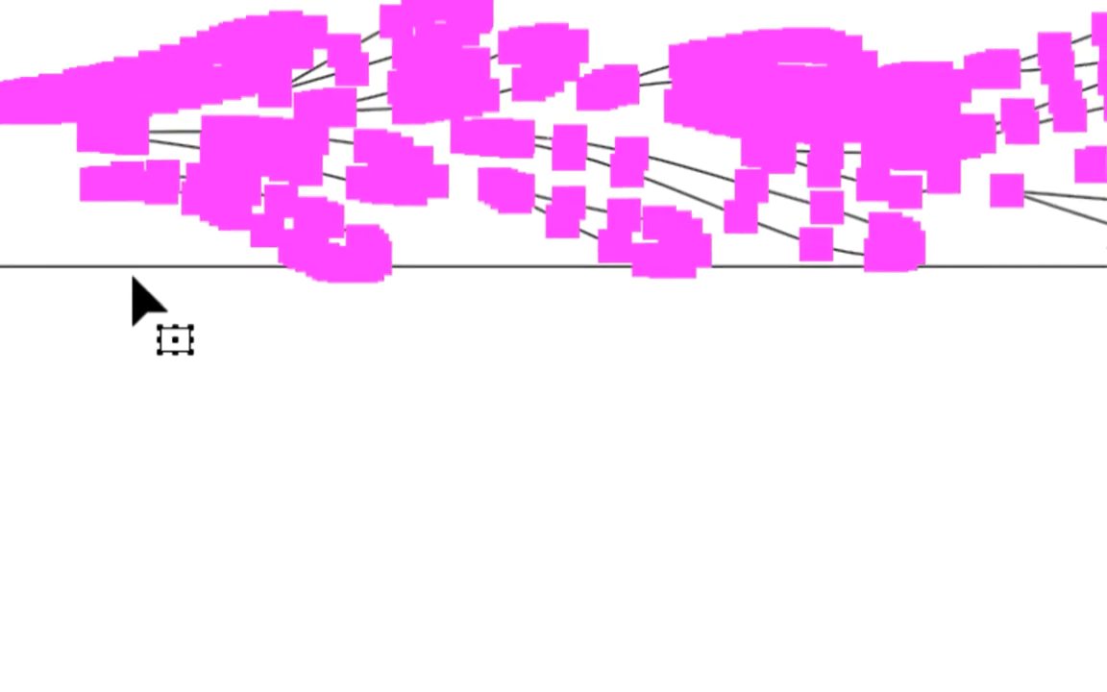
pyautogui.click(144, 280)
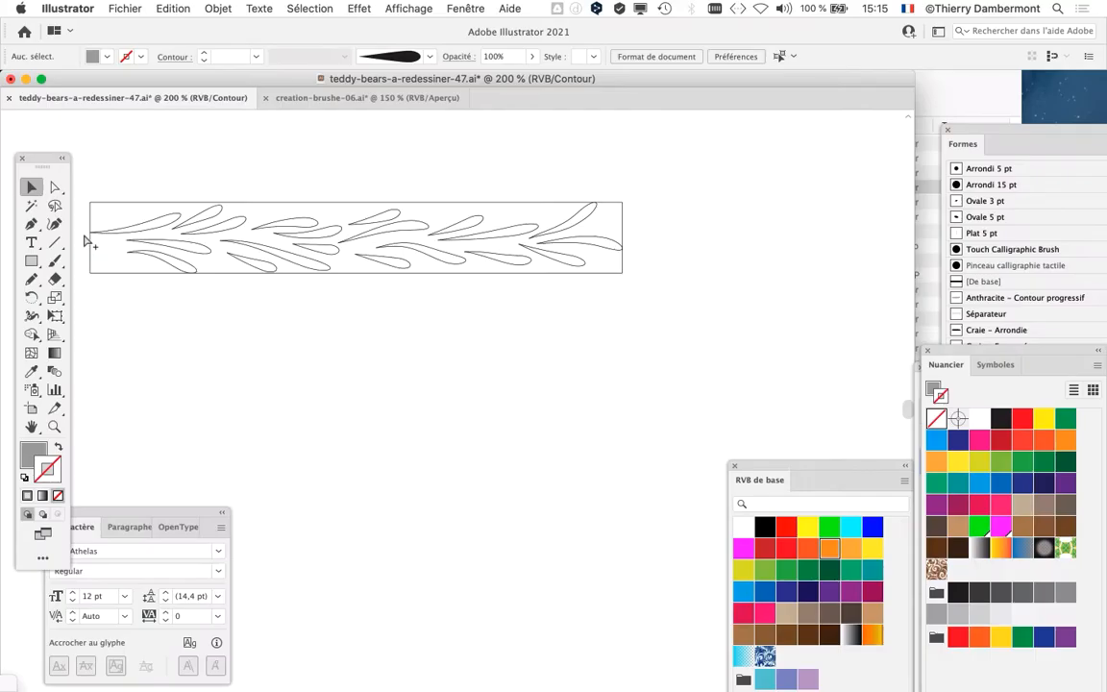
pyautogui.press('super+y')
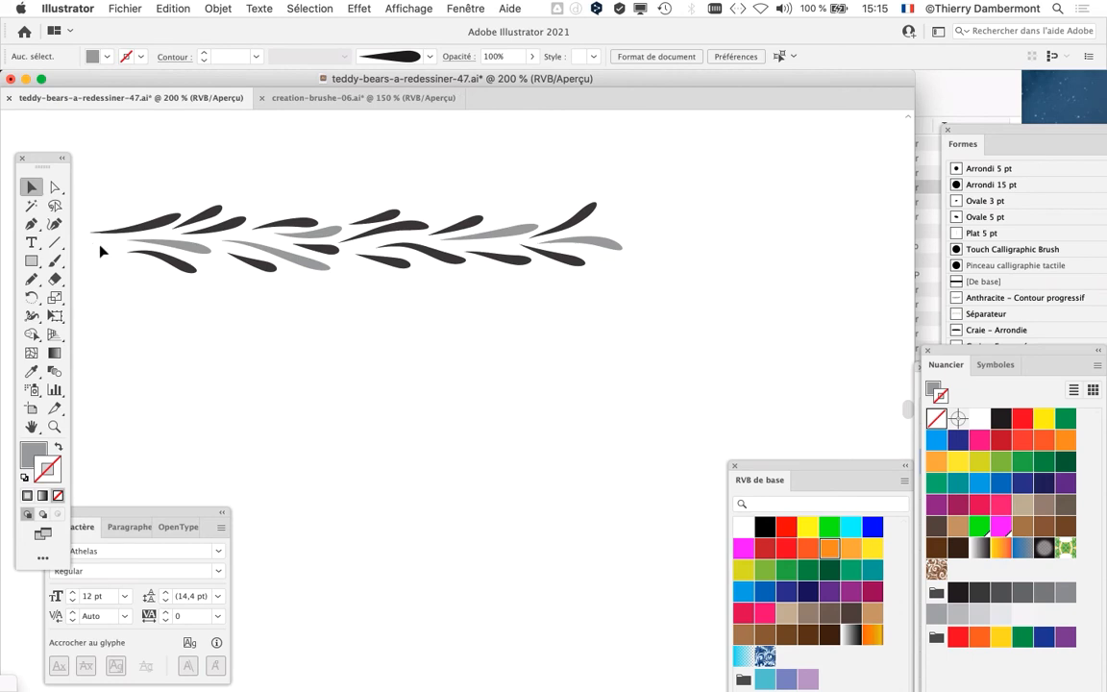
# - Reselect the foliage group, place the Formes panel next to it and lengthen the panel to list more brushes
pyautogui.click(113, 238)
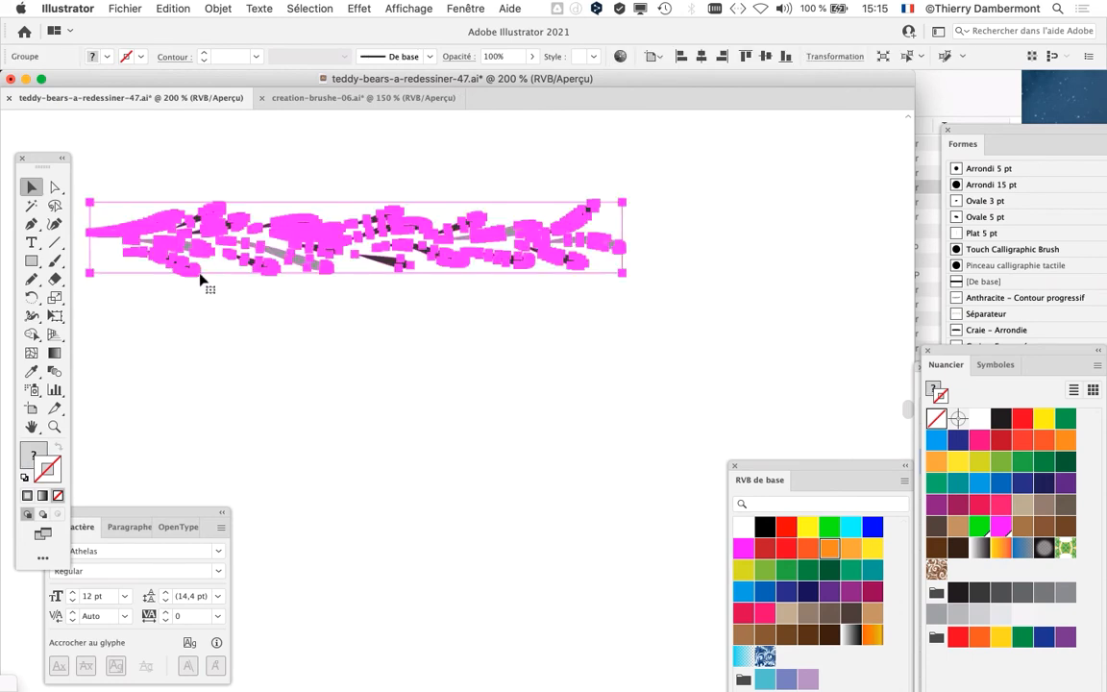
pyautogui.click(465, 9)
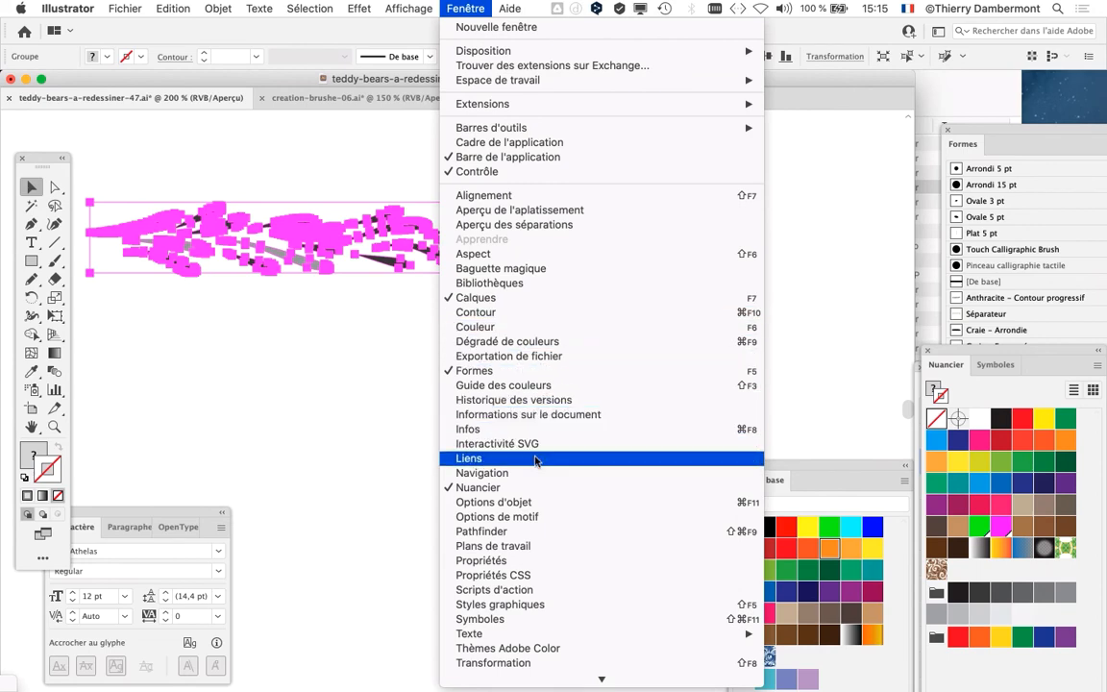
pyautogui.click(526, 371)
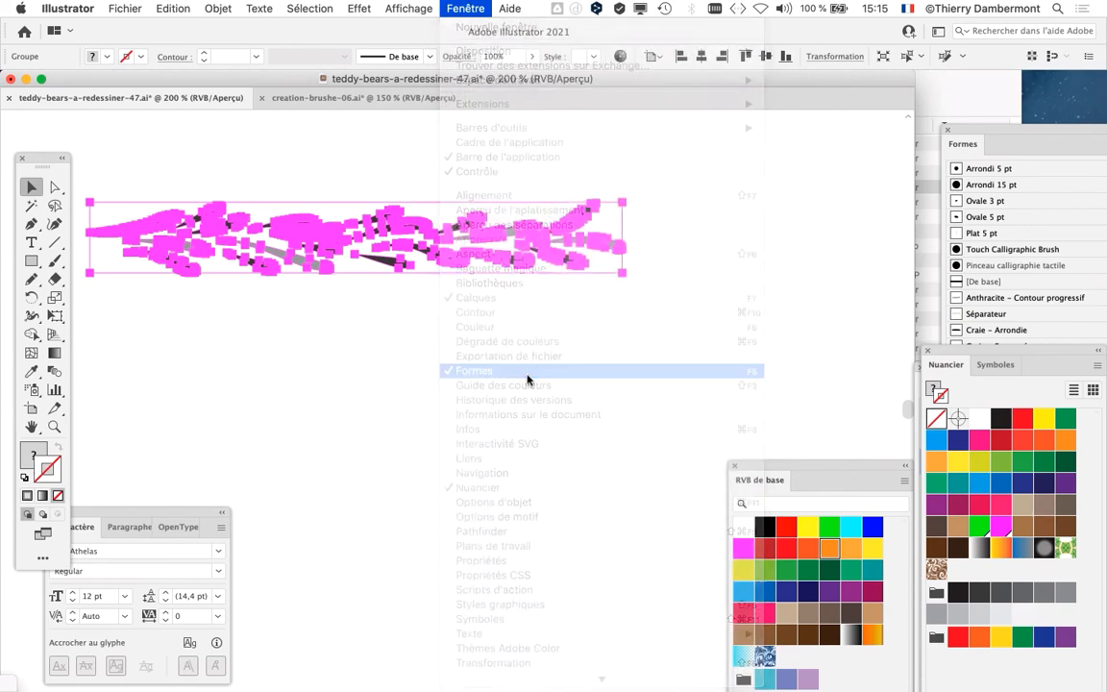
pyautogui.moveTo(989, 140)
pyautogui.mouseDown()
pyautogui.moveTo(796, 140)
pyautogui.moveTo(708, 77)
pyautogui.mouseUp()
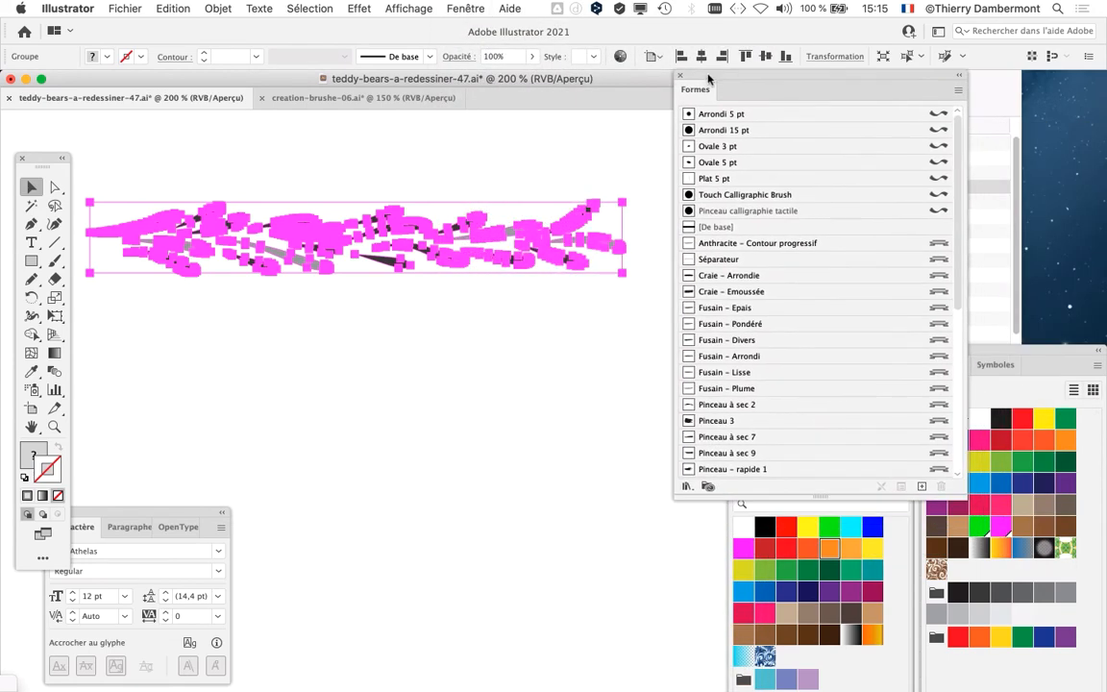
pyautogui.moveTo(963, 494); pyautogui.dragTo(968, 587)
pyautogui.press('v')
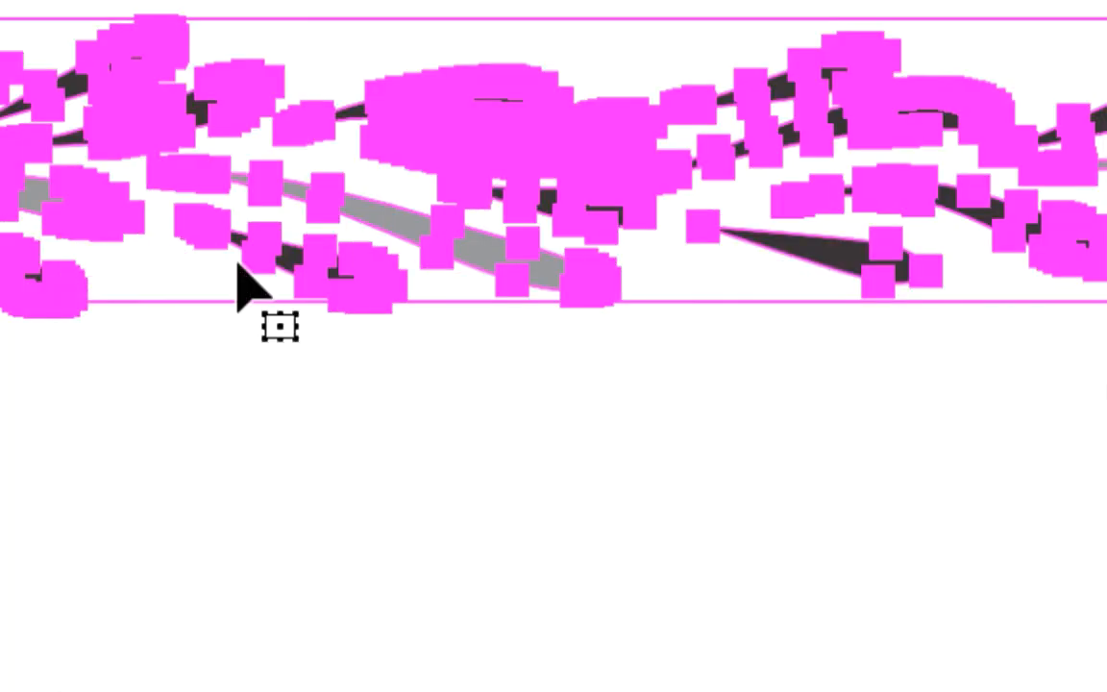
# - Add the foliage group to the Formes panel below feuillage avec gris as a Forme artistique with coloration mode Teintes et ombres
pyautogui.moveTo(145, 99)
pyautogui.mouseDown()
pyautogui.moveTo(572, 461)
pyautogui.moveTo(823, 613)
pyautogui.moveTo(881, 587)
pyautogui.moveTo(916, 522)
pyautogui.moveTo(949, 653)
pyautogui.mouseUp()
pyautogui.moveTo(653, 509)
pyautogui.mouseDown()
pyautogui.moveTo(655, 519)
pyautogui.moveTo(678, 395)
pyautogui.mouseUp()
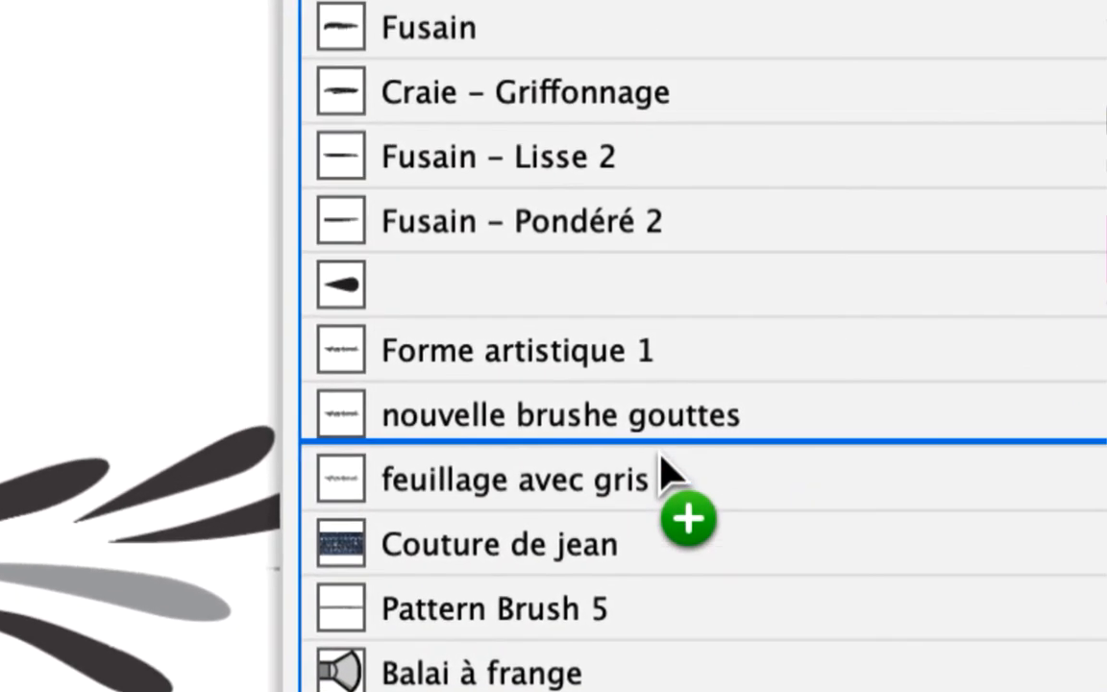
pyautogui.moveTo(661, 461); pyautogui.dragTo(664, 468)
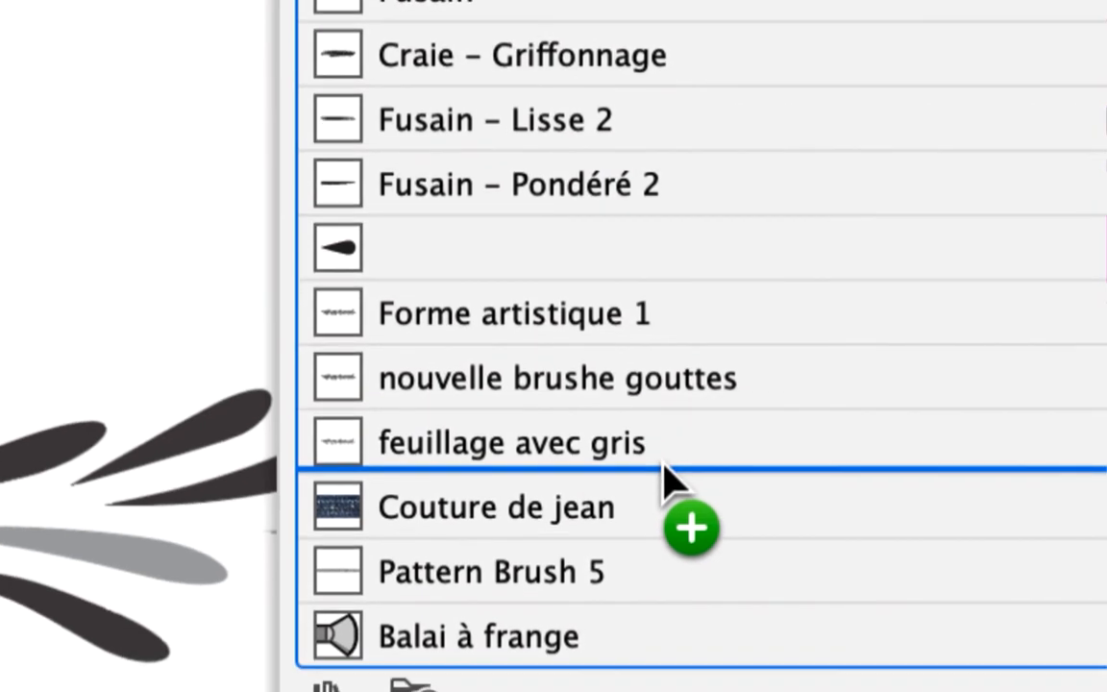
pyautogui.moveTo(664, 469); pyautogui.dragTo(666, 475)
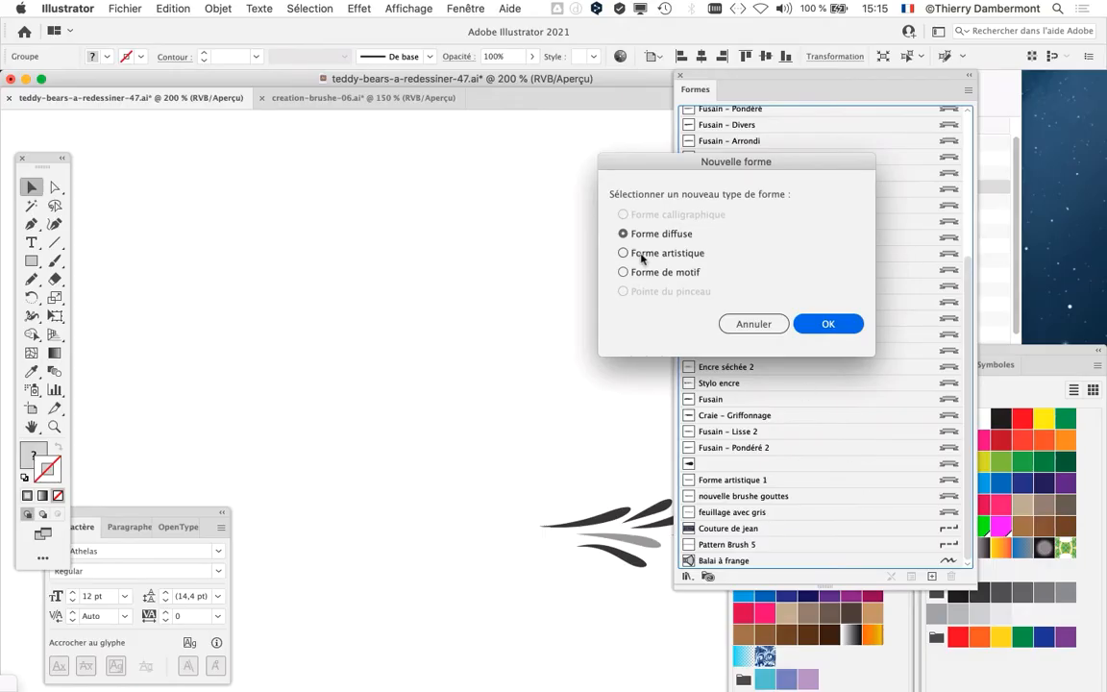
pyautogui.click(638, 254)
pyautogui.click(832, 323)
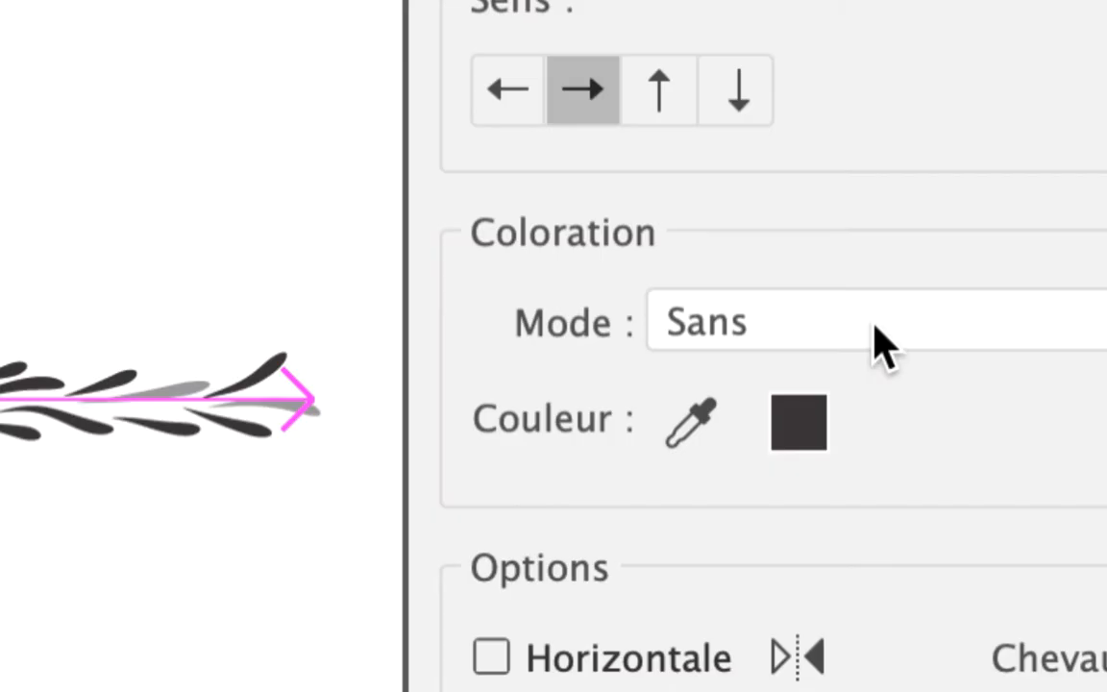
pyautogui.click(874, 327)
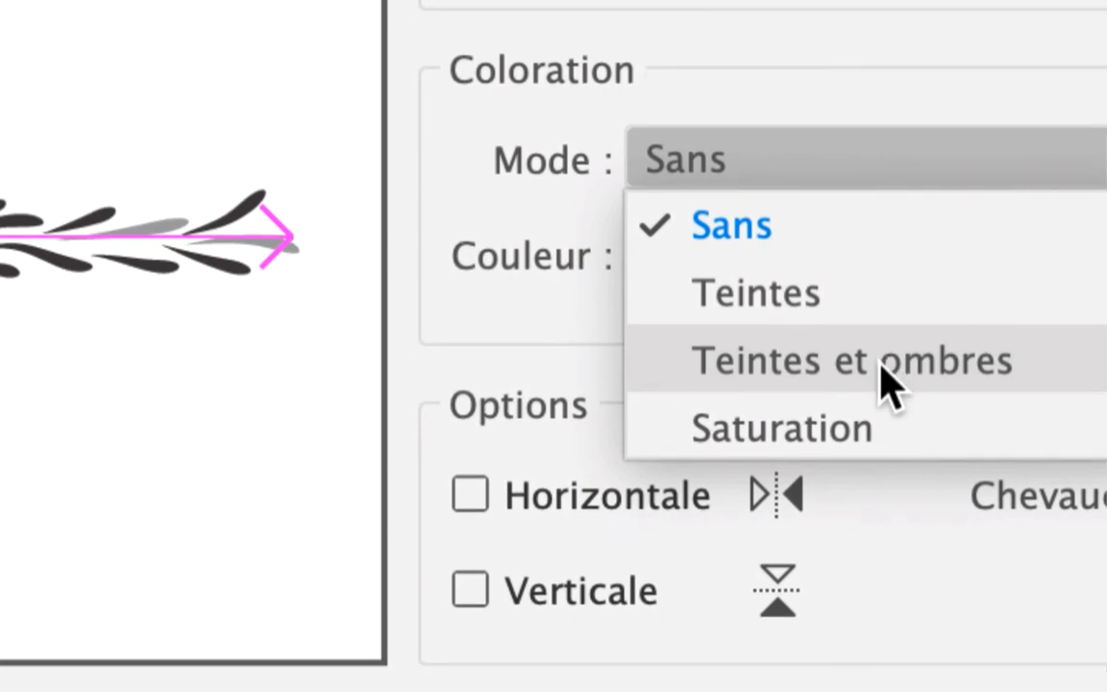
pyautogui.click(888, 379)
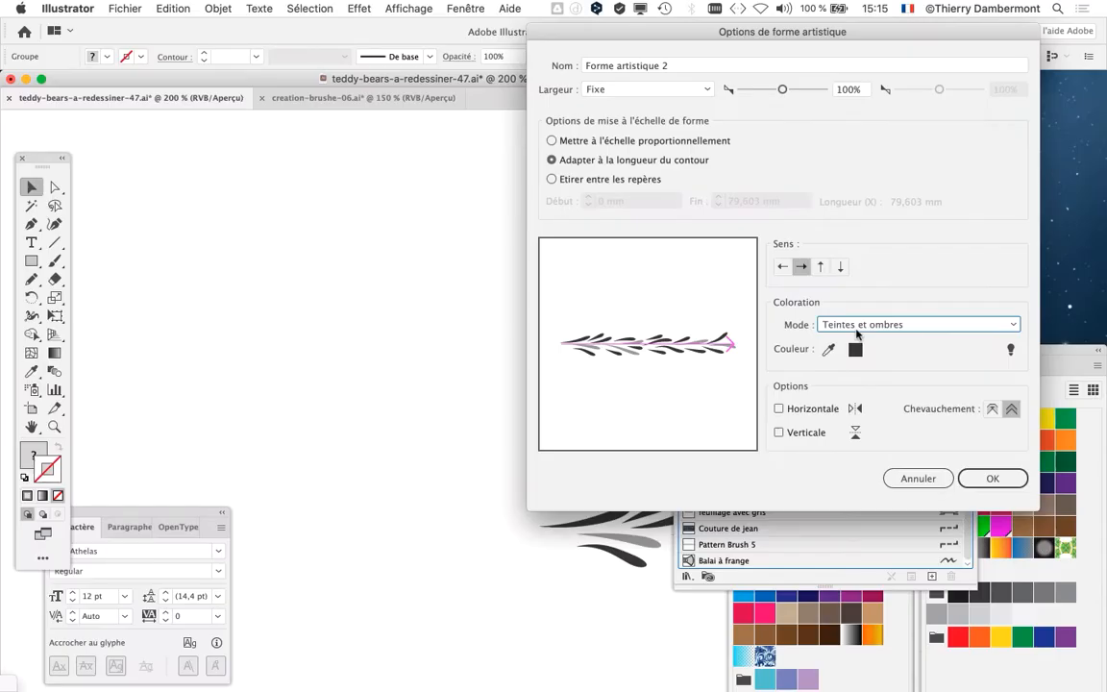
# - Name the new art brush "feuillage avec gris (T et ombr)" and create it
pyautogui.moveTo(676, 66); pyautogui.dragTo(243, 101)
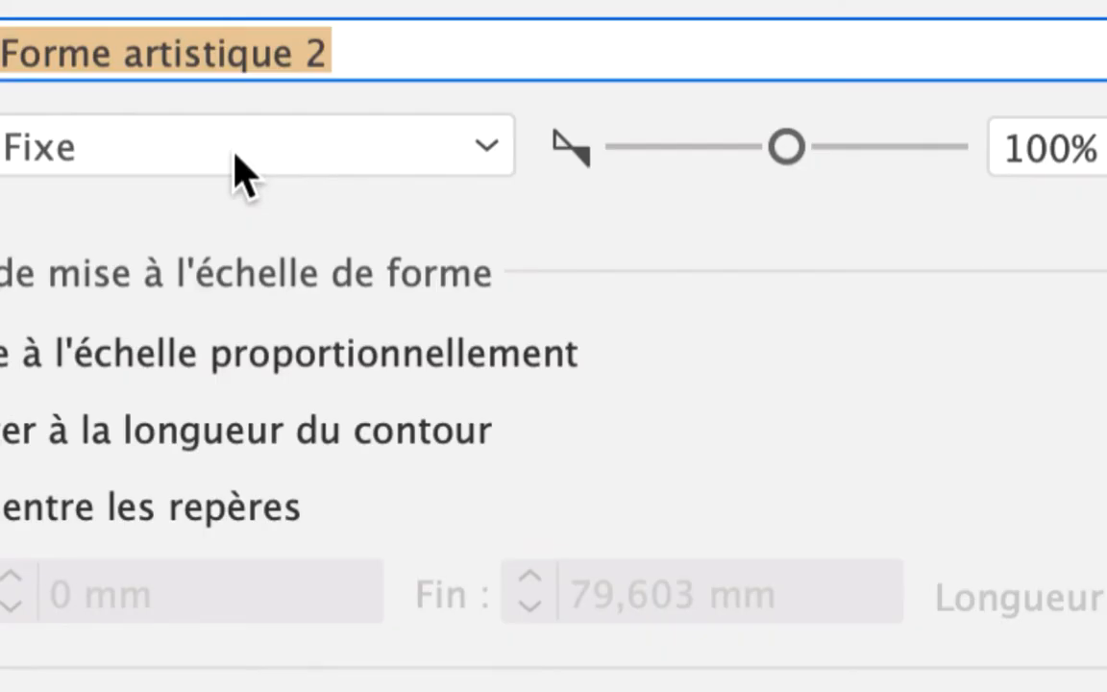
pyautogui.write('feuilla')
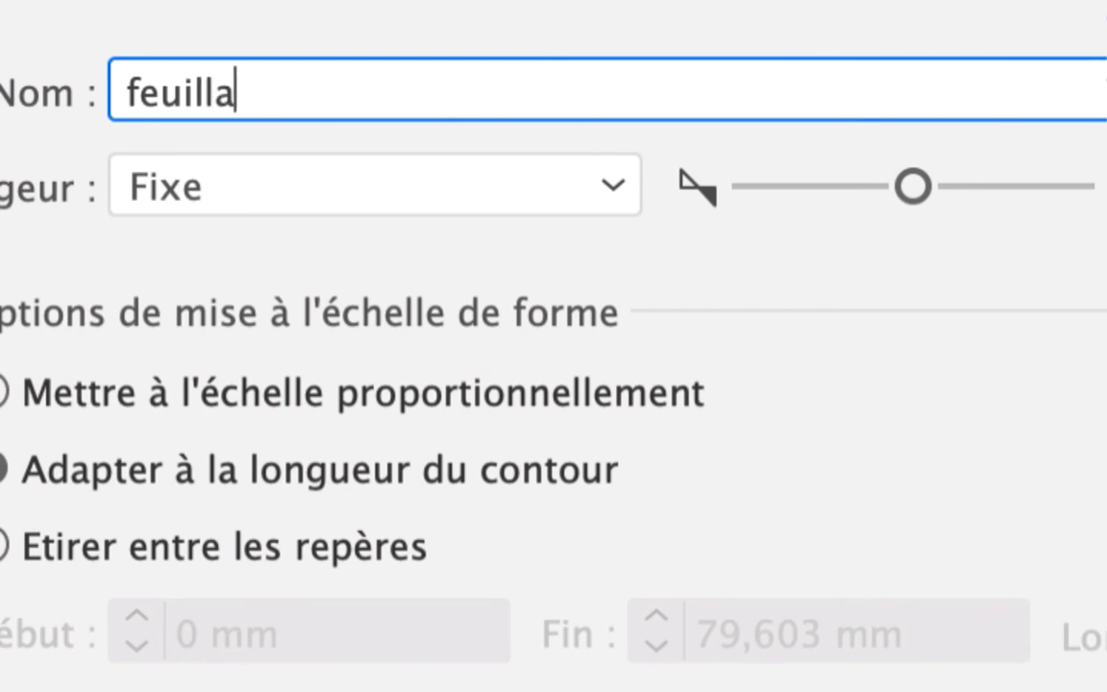
pyautogui.write('ge avec gris (teintes et')
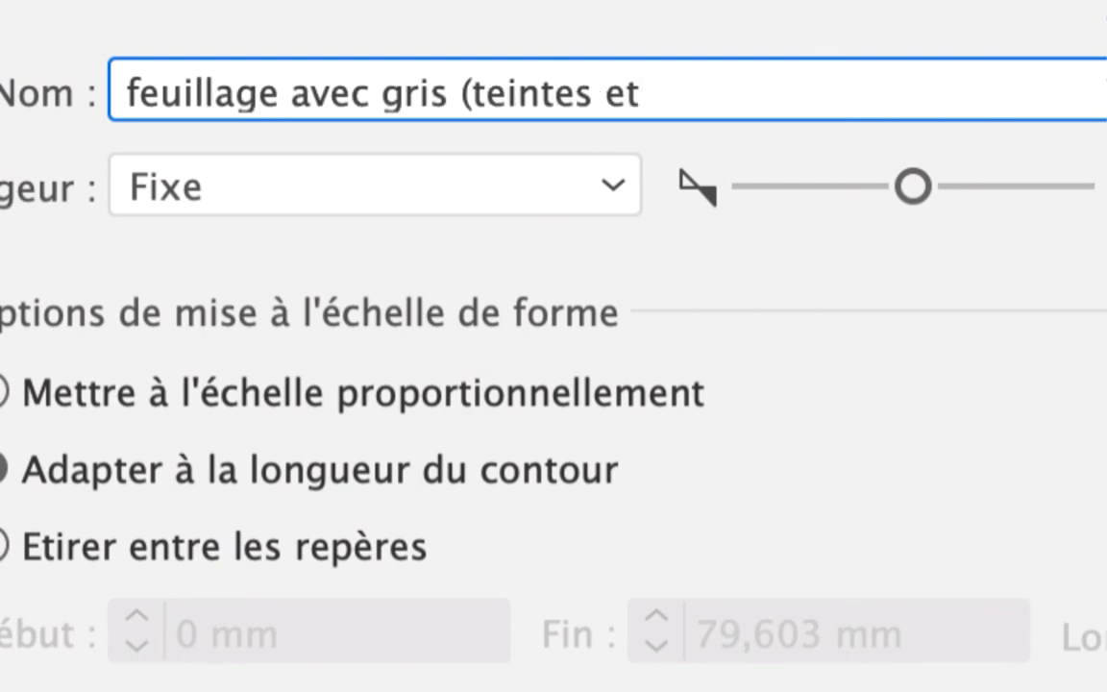
pyautogui.press('BackSpace')
pyautogui.press('BackSpace')
pyautogui.press('BackSpace')
pyautogui.press('BackSpace')
pyautogui.press('BackSpace')
pyautogui.press('BackSpace')
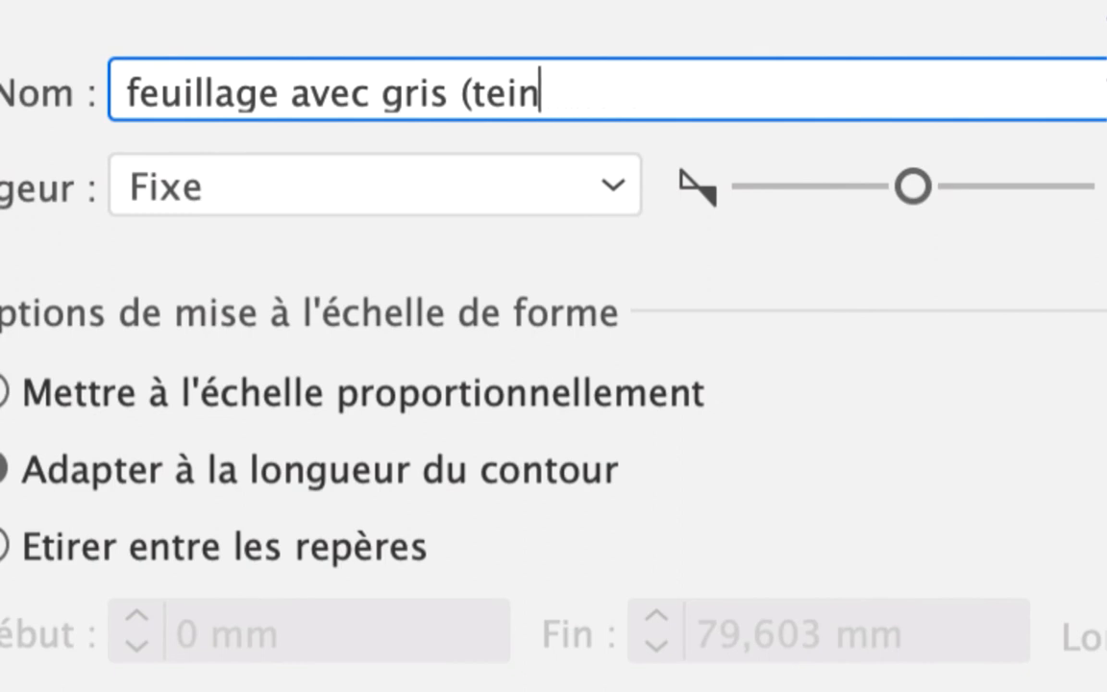
pyautogui.press('BackSpace')
pyautogui.press('BackSpace')
pyautogui.press('BackSpace')
pyautogui.press('BackSpace')
pyautogui.write('T')
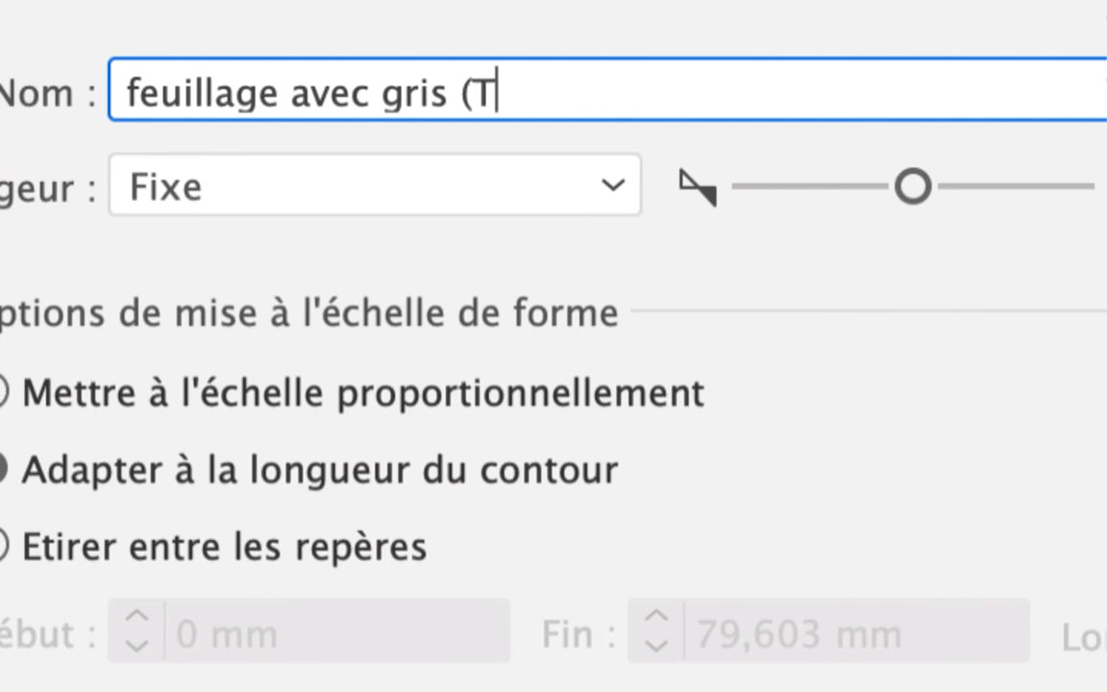
pyautogui.write(' et ombre')
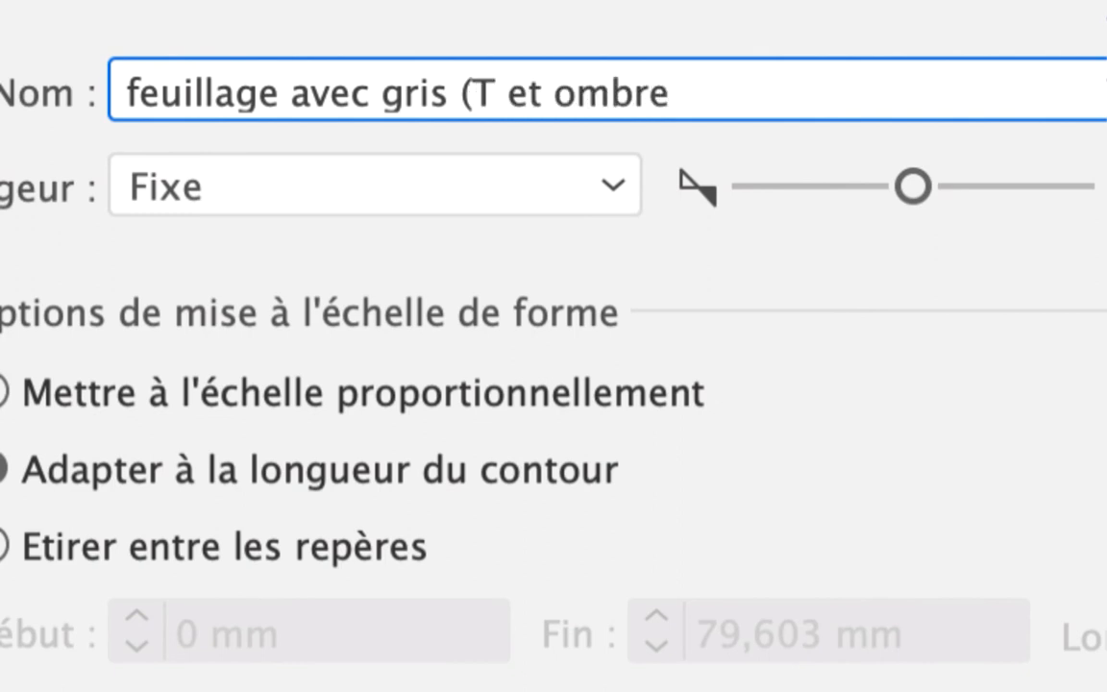
pyautogui.press('BackSpace')
pyautogui.write(')')
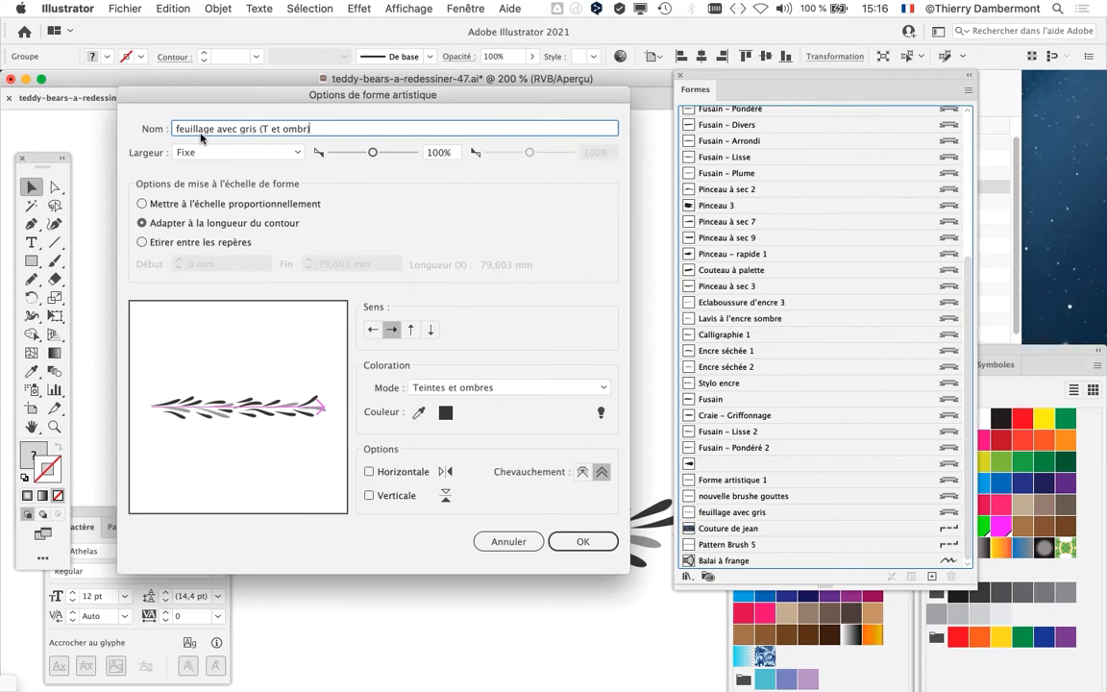
pyautogui.click(582, 541)
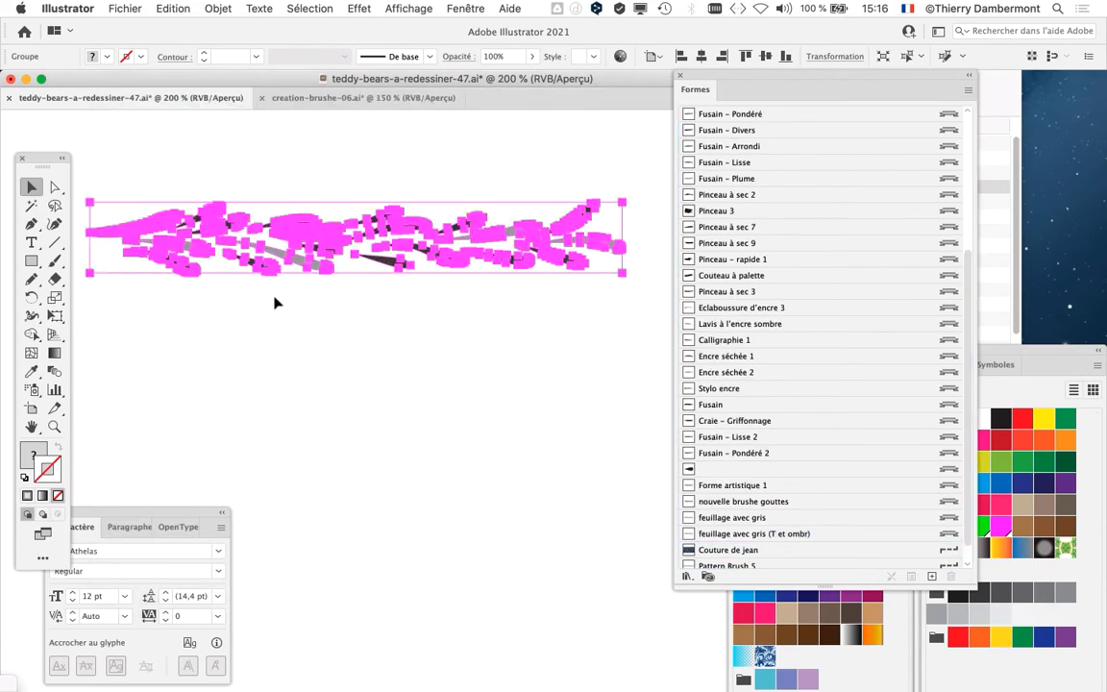
# - Delete the foliage group from the canvas and move the Formes panel up beside the teddy bear drawing
pyautogui.press('Delete')
pyautogui.press('super+minus')
pyautogui.press('super+minus')
pyautogui.press('super+minus')
pyautogui.press('super+minus')
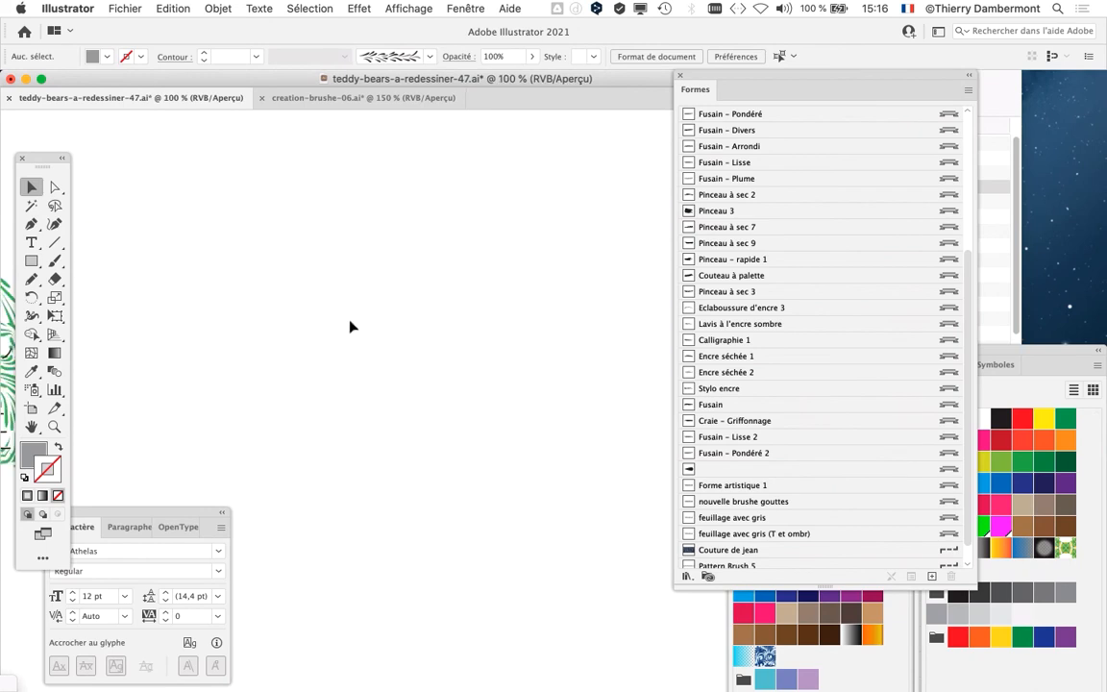
pyautogui.moveTo(323, 324); pyautogui.dragTo(515, 341)
pyautogui.press('super+plus')
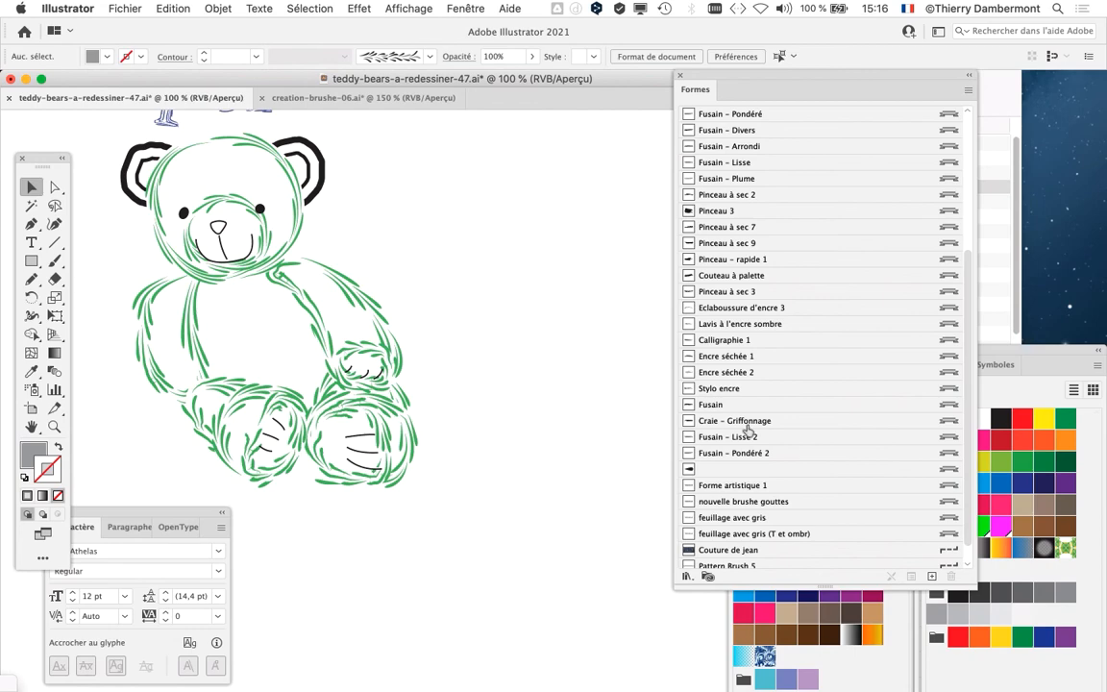
pyautogui.moveTo(725, 82); pyautogui.dragTo(648, 30)
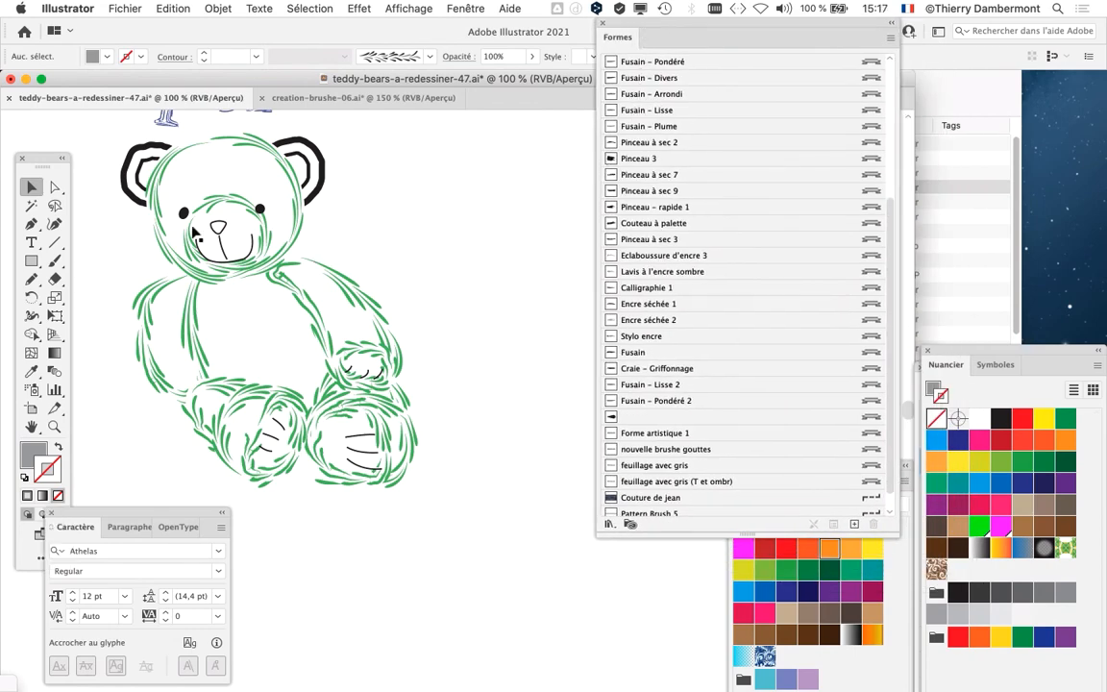
# - Examine the path of the bear's bent arm in outline view, return to preview and deselect it
pyautogui.scroll(1, 192, 227)
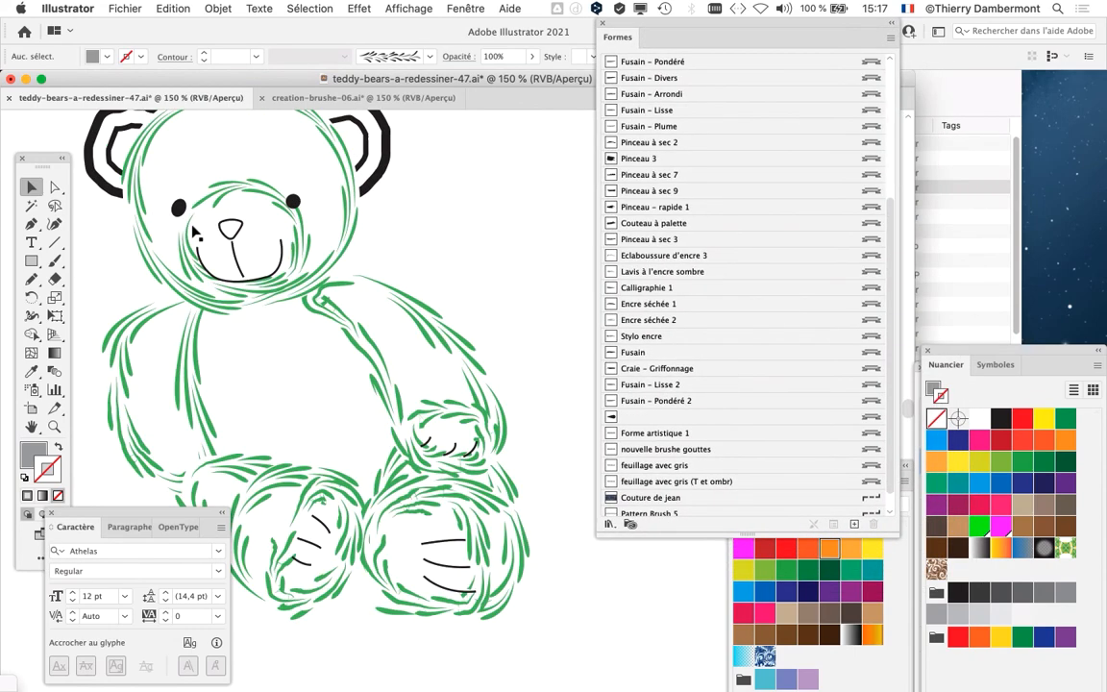
pyautogui.press('super+y')
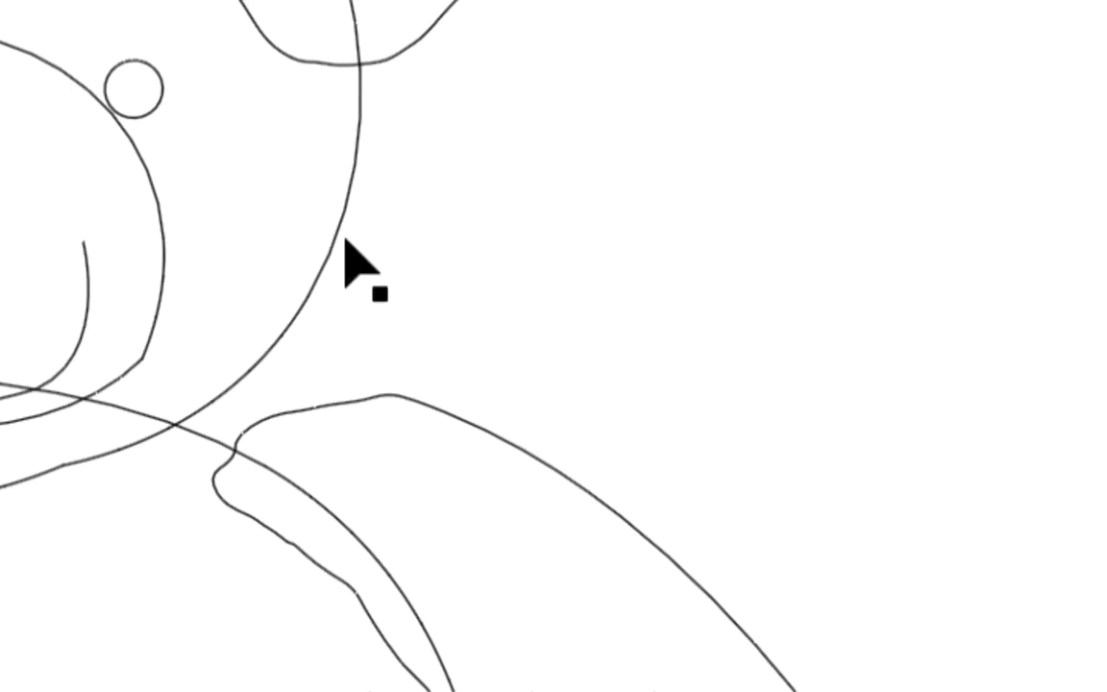
pyautogui.click(361, 274)
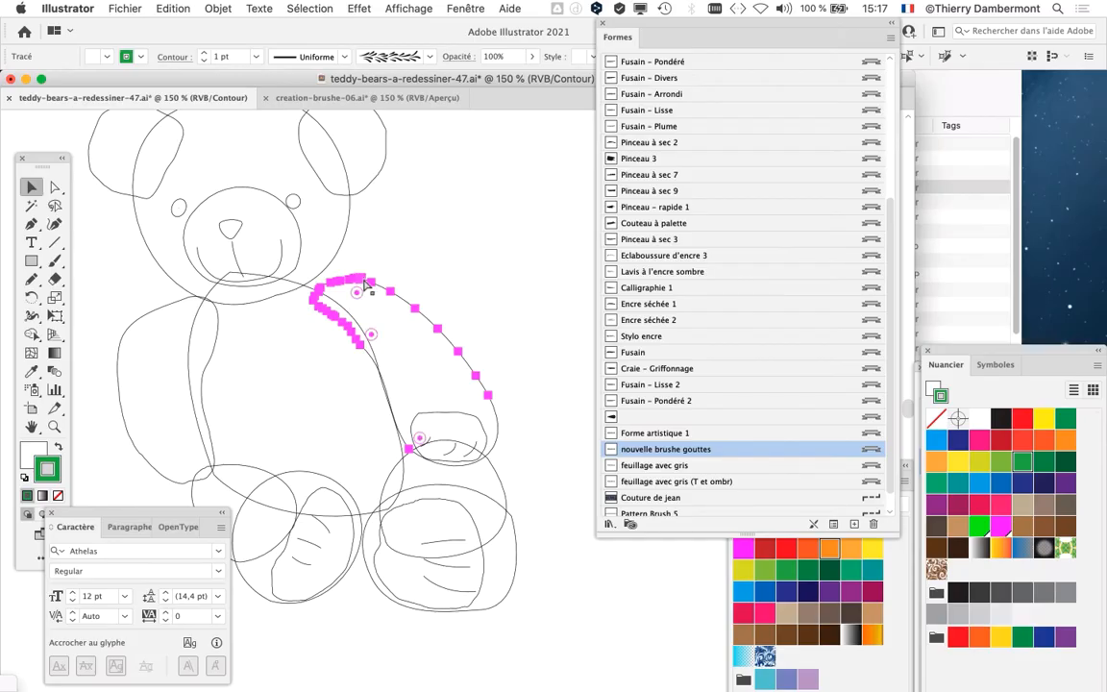
pyautogui.press('super+y')
pyautogui.click(434, 249)
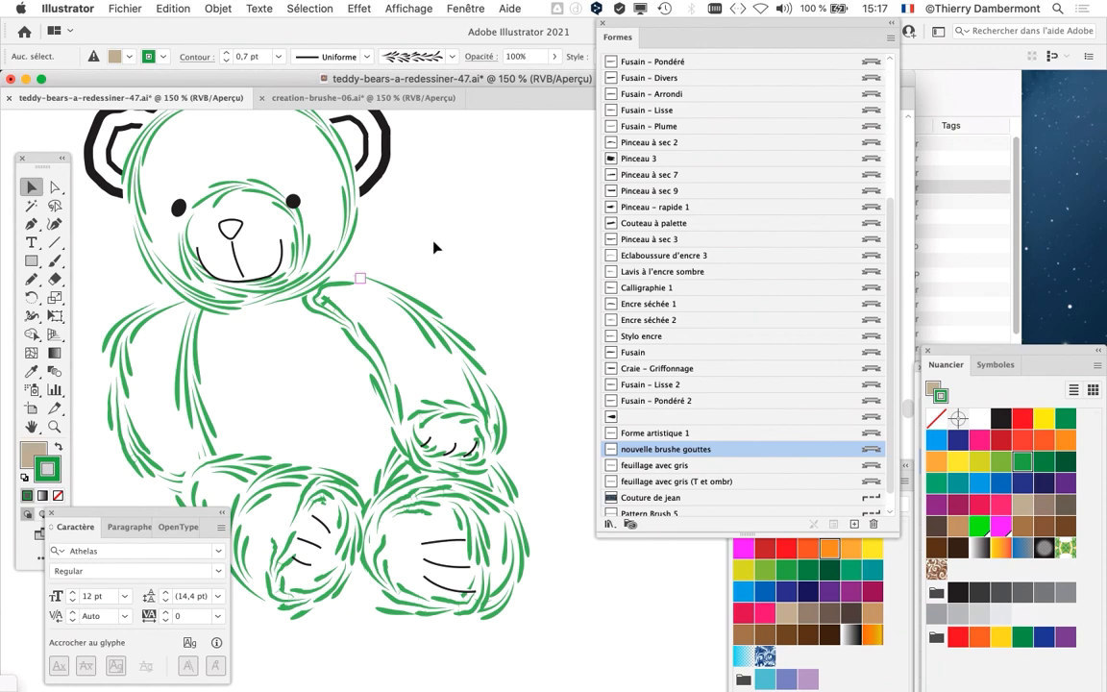
# - Select all the bear's green brushed paths and apply the feuillage avec gris (T et ombr) brush to them
pyautogui.press('super+1')
pyautogui.press('super+a')
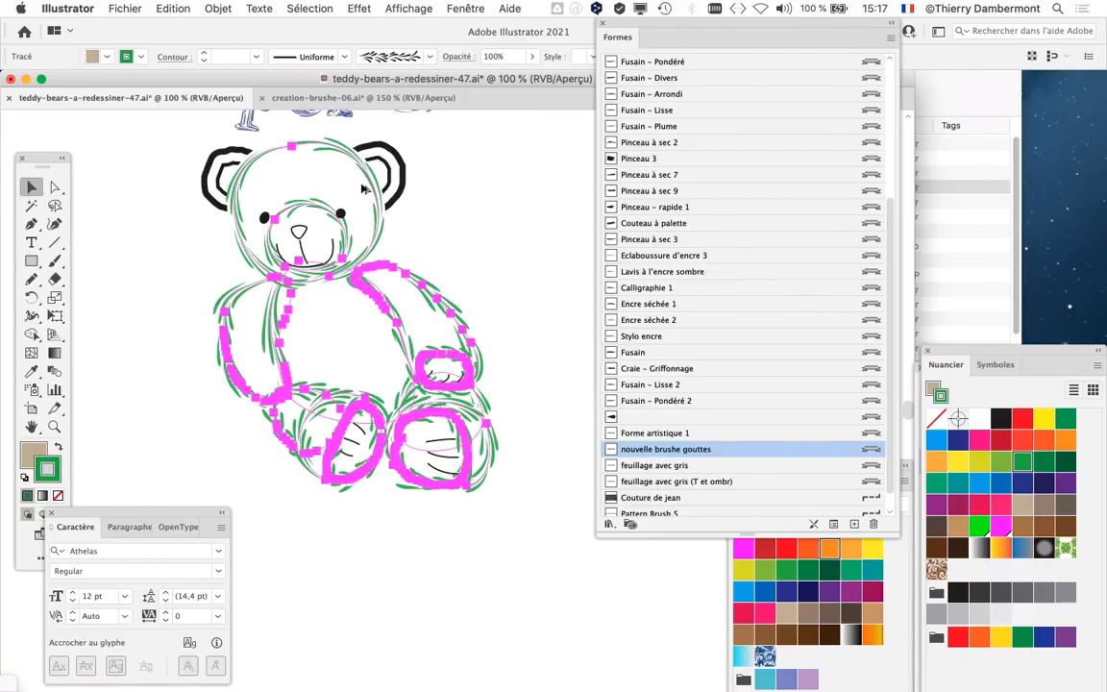
pyautogui.scroll(-2, 492, 507)
pyautogui.scroll(1, 384, 271)
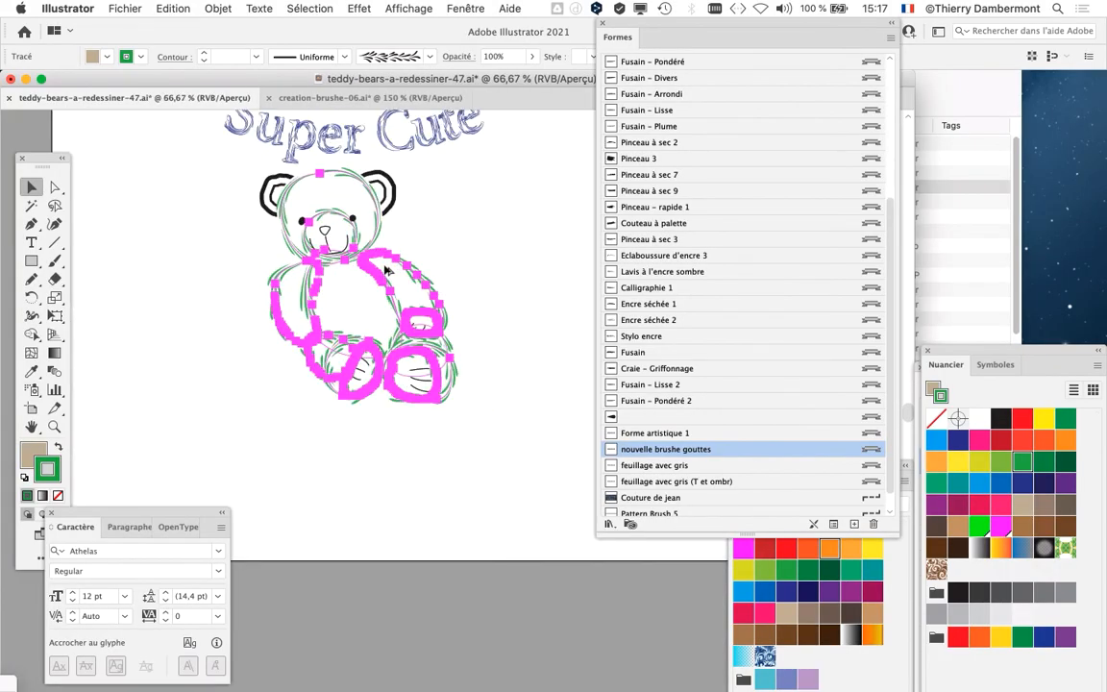
pyautogui.scroll(3, 368, 322)
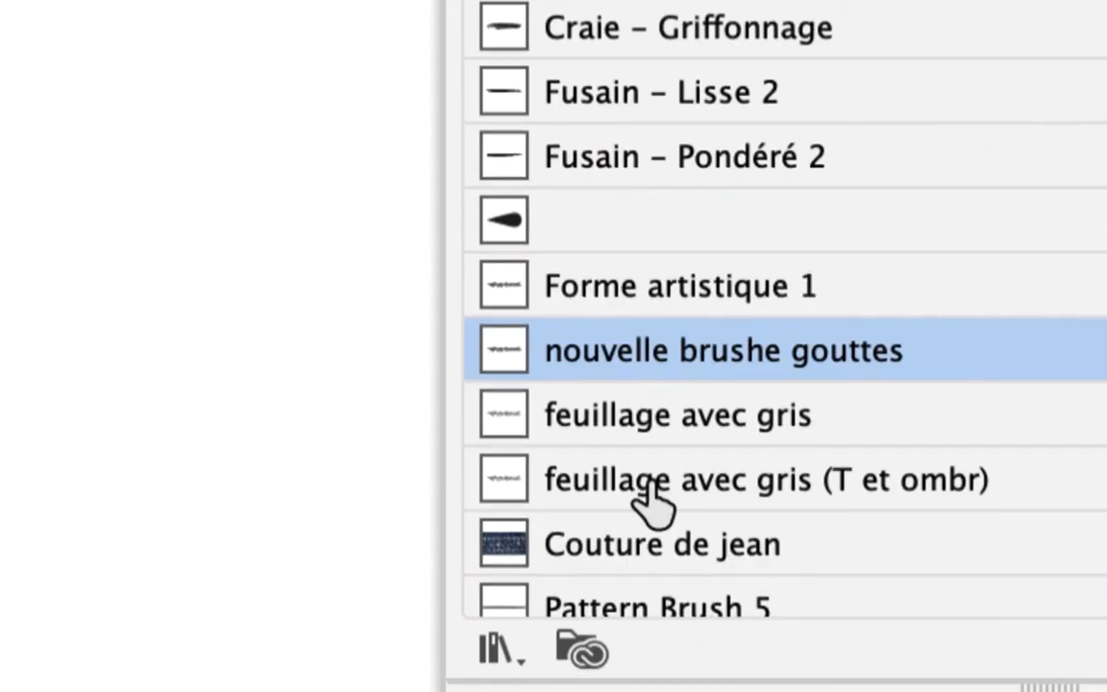
pyautogui.click(646, 481)
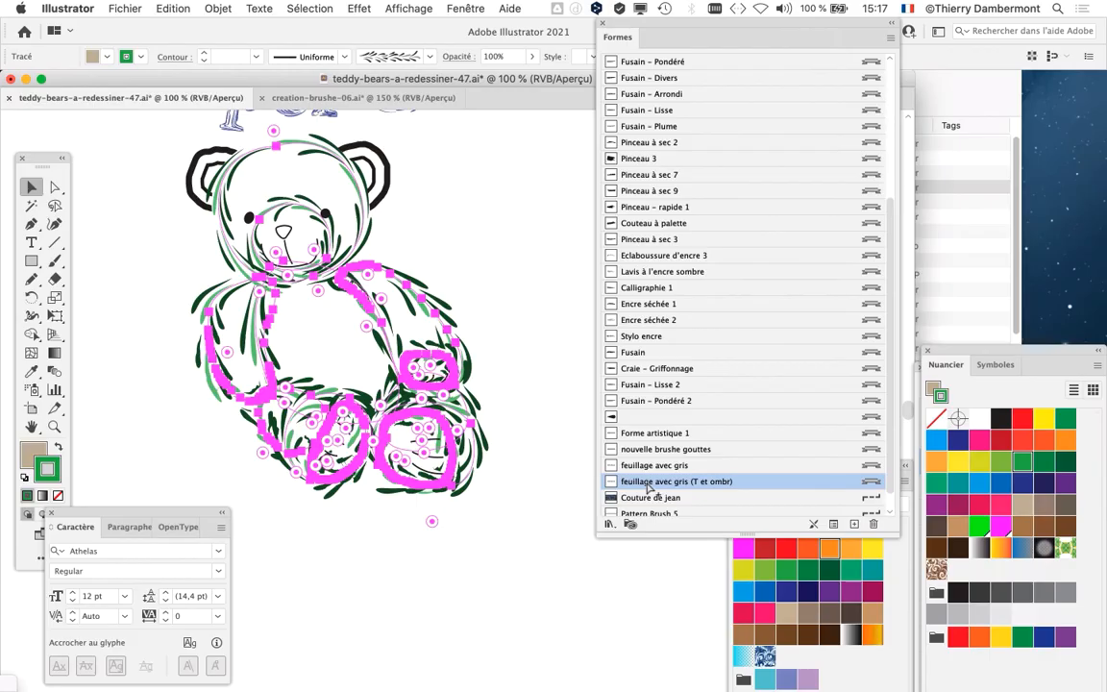
pyautogui.keyDown('alt'); pyautogui.scroll(2, 384, 334); pyautogui.keyUp('alt')
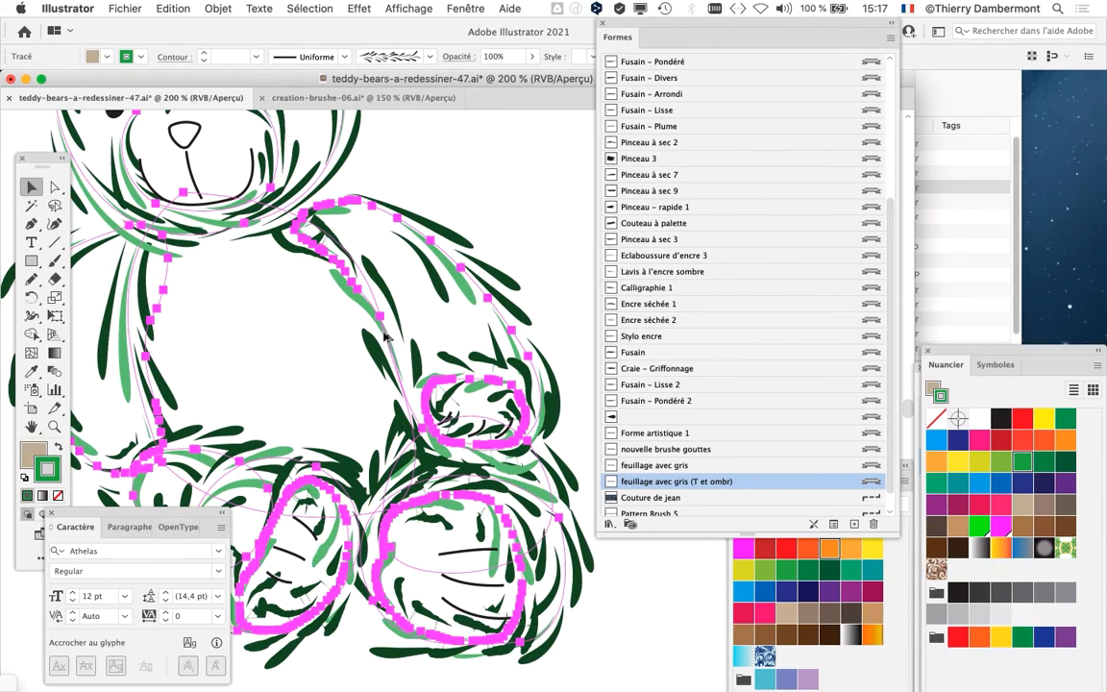
pyautogui.keyDown('alt'); pyautogui.scroll(-1, 384, 336); pyautogui.keyUp('alt')
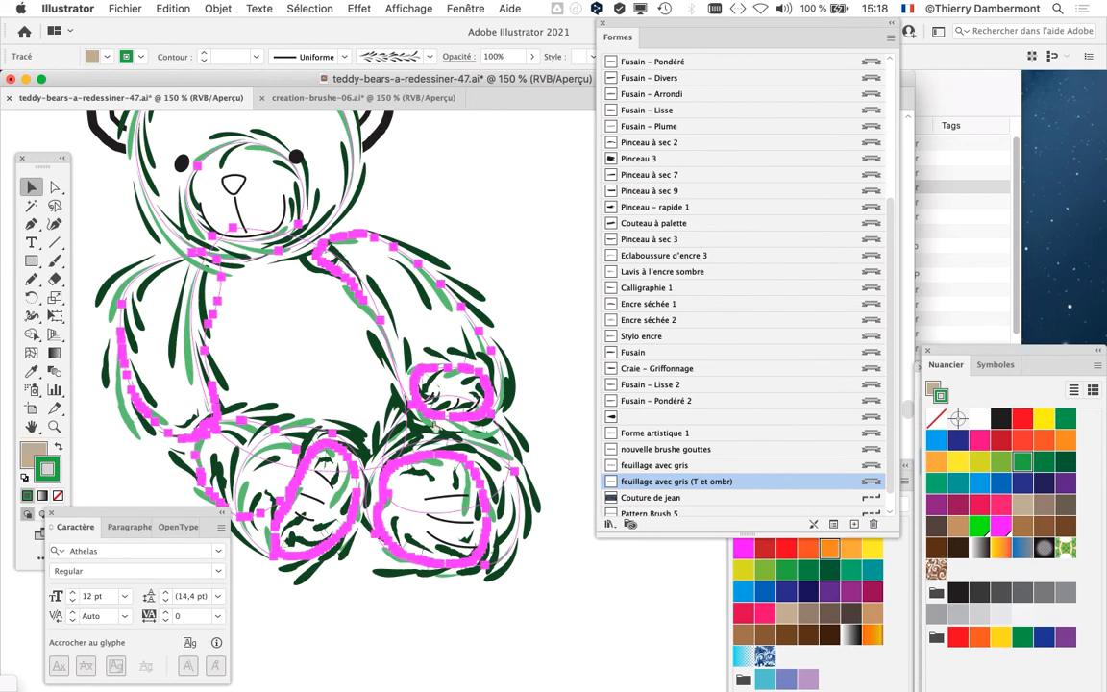
# - Try pink, magenta, bright green and yellow stroke swatches on the selected bear paths and end with teal
pyautogui.click(995, 508)
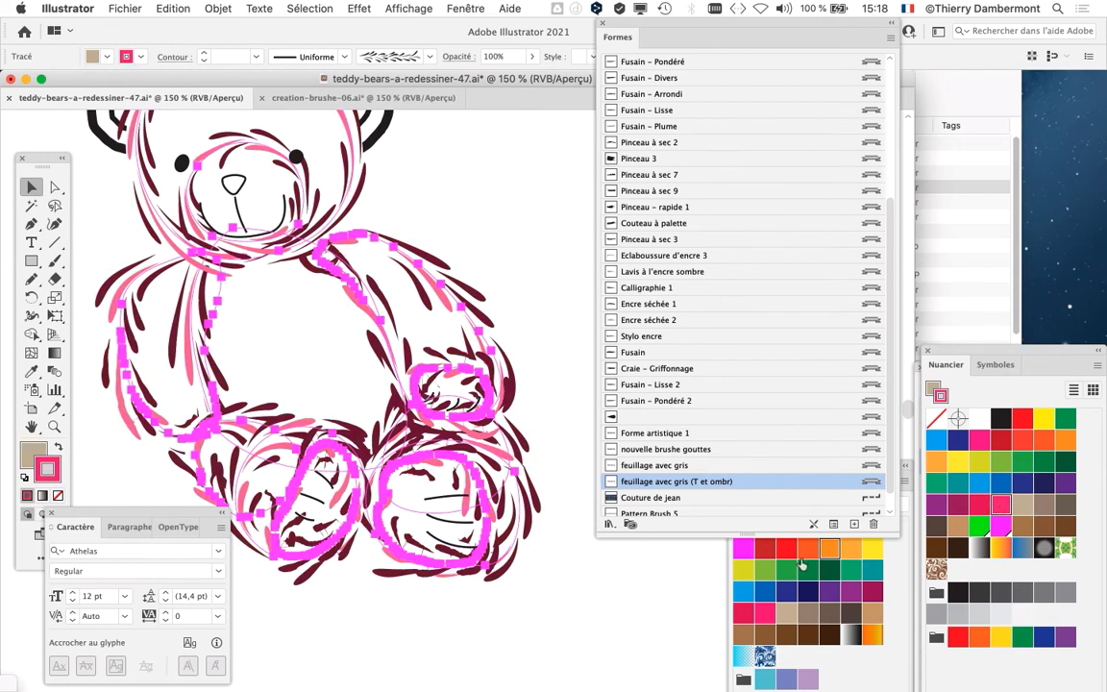
pyautogui.click(791, 573)
pyautogui.click(747, 549)
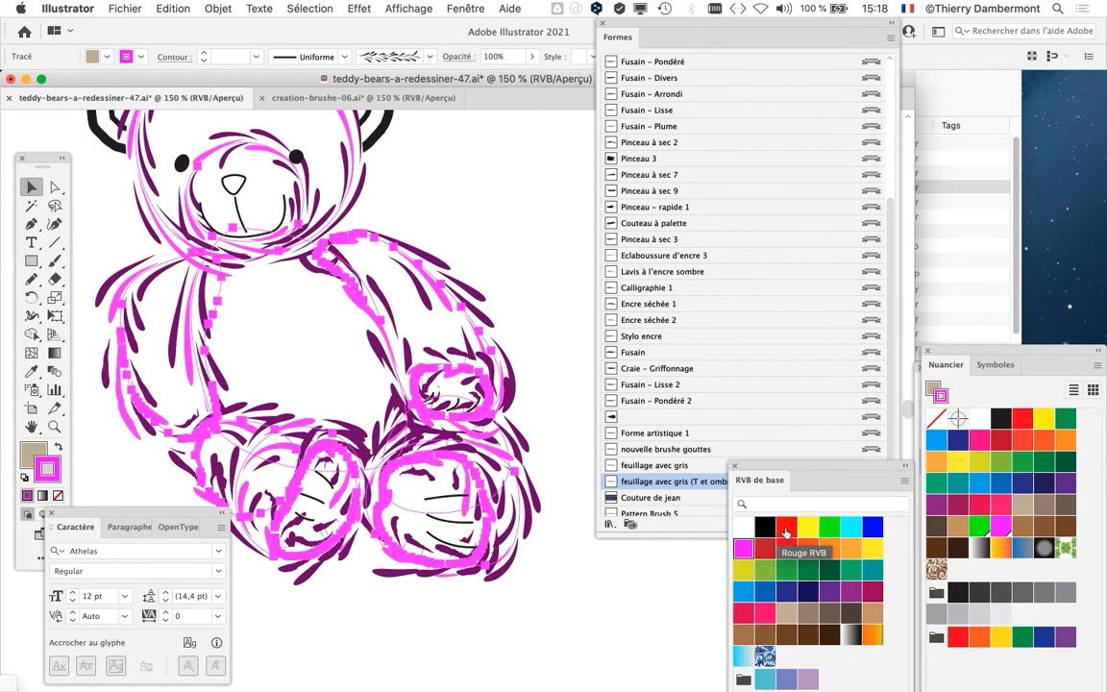
pyautogui.click(810, 531)
pyautogui.click(828, 526)
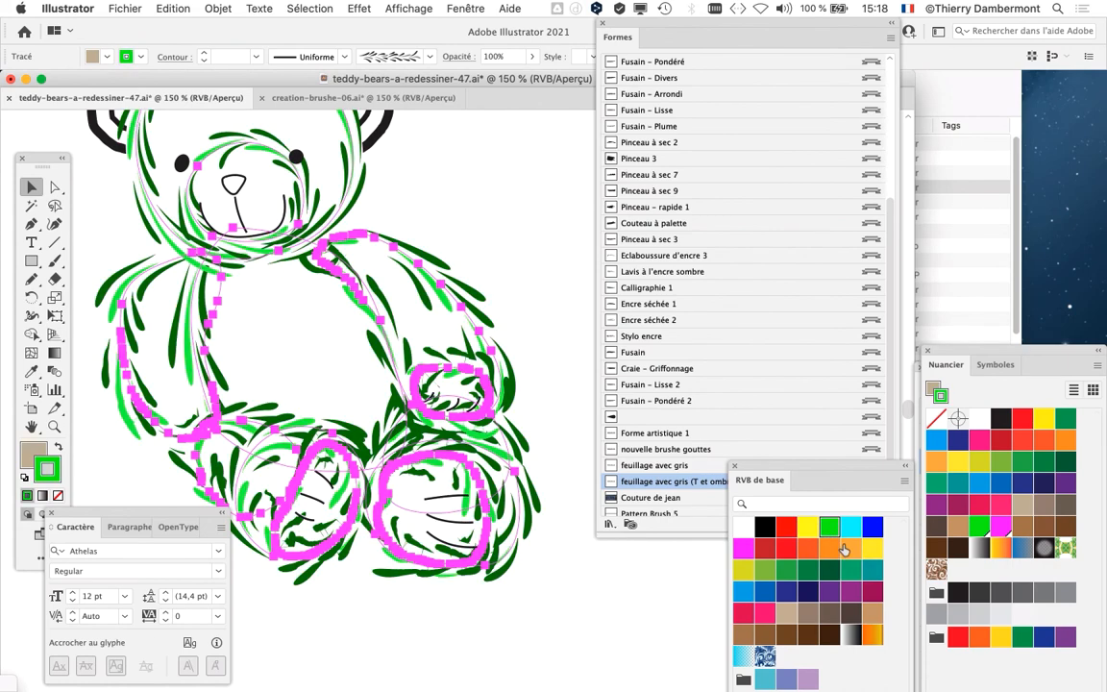
pyautogui.click(870, 549)
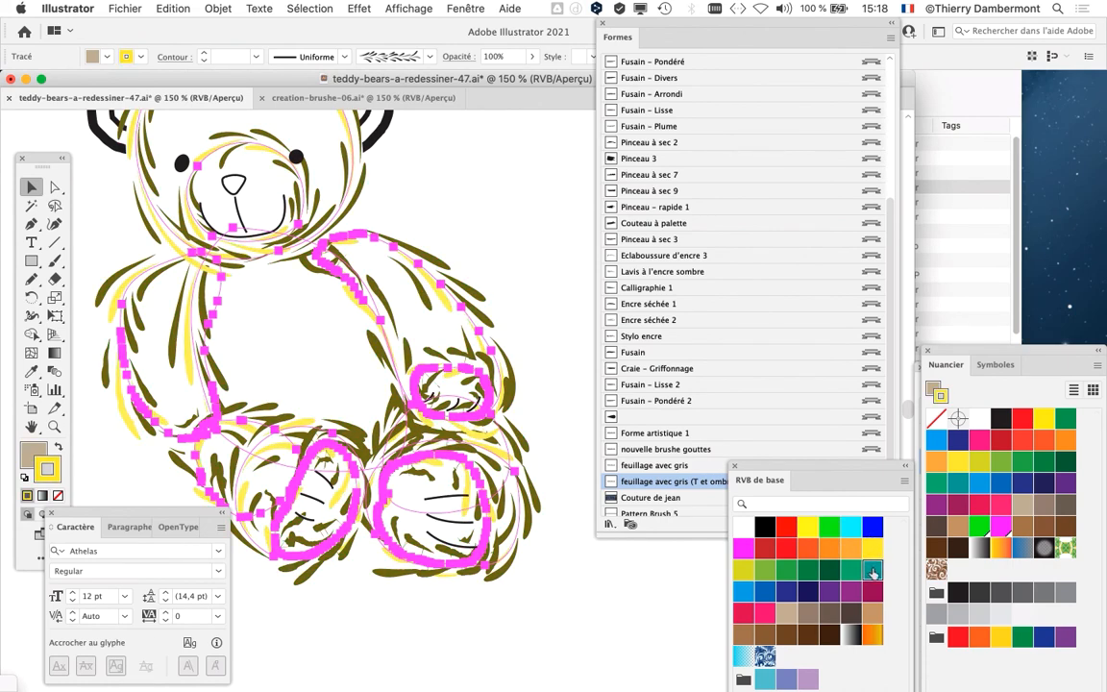
pyautogui.click(871, 570)
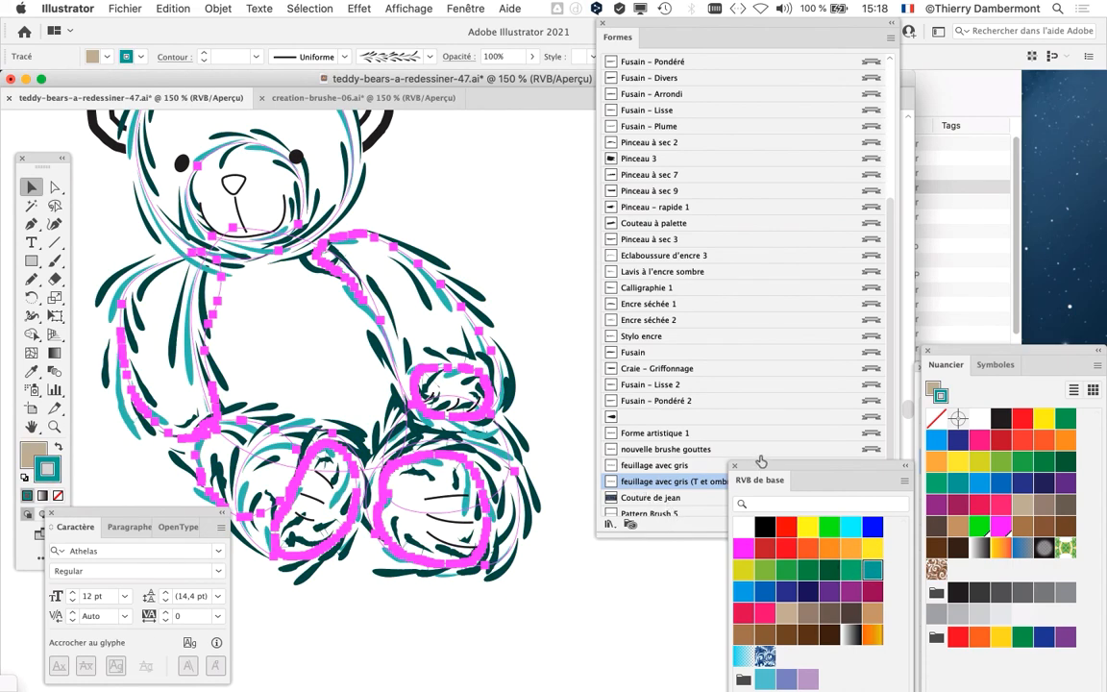
# - Set the width of the feuillage avec gris (T et ombr) brush to 57% and apply the change to the existing strokes
pyautogui.moveTo(761, 479); pyautogui.dragTo(673, 626)
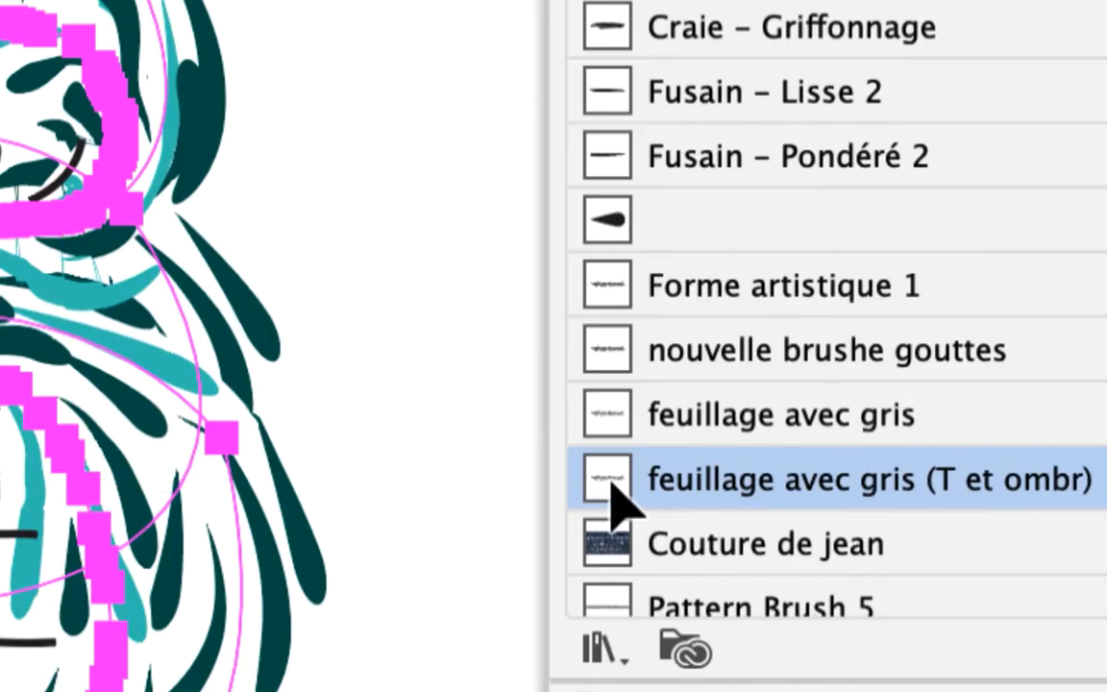
pyautogui.doubleClick(611, 483)
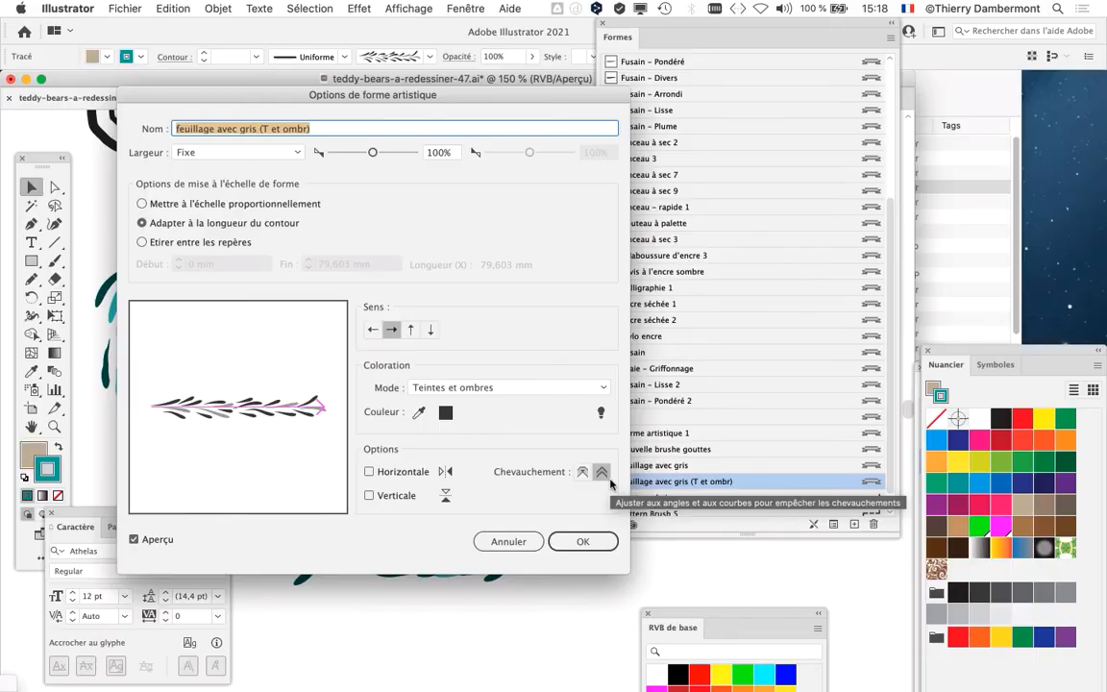
pyautogui.moveTo(358, 99); pyautogui.dragTo(774, 42)
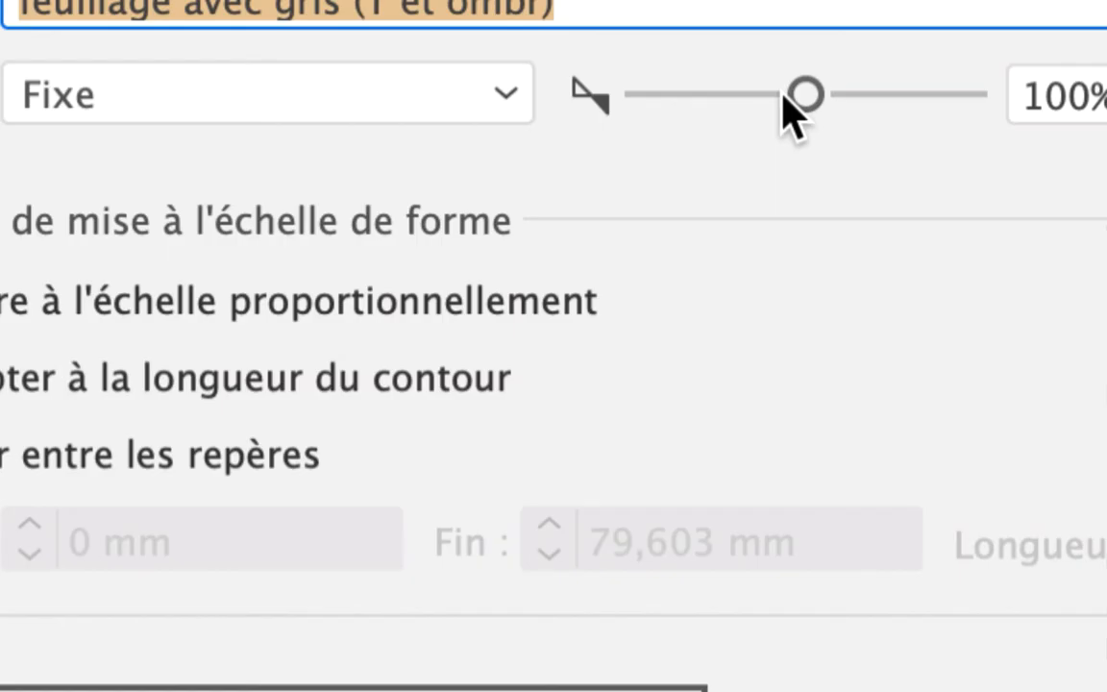
pyautogui.moveTo(783, 96); pyautogui.dragTo(770, 99)
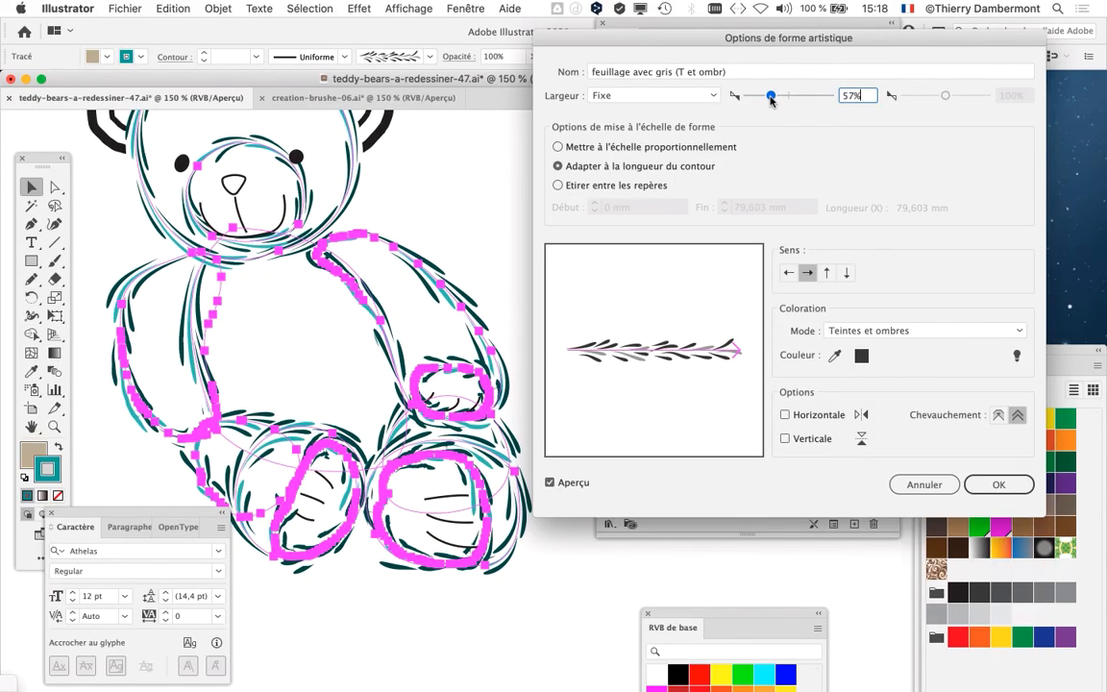
pyautogui.click(998, 484)
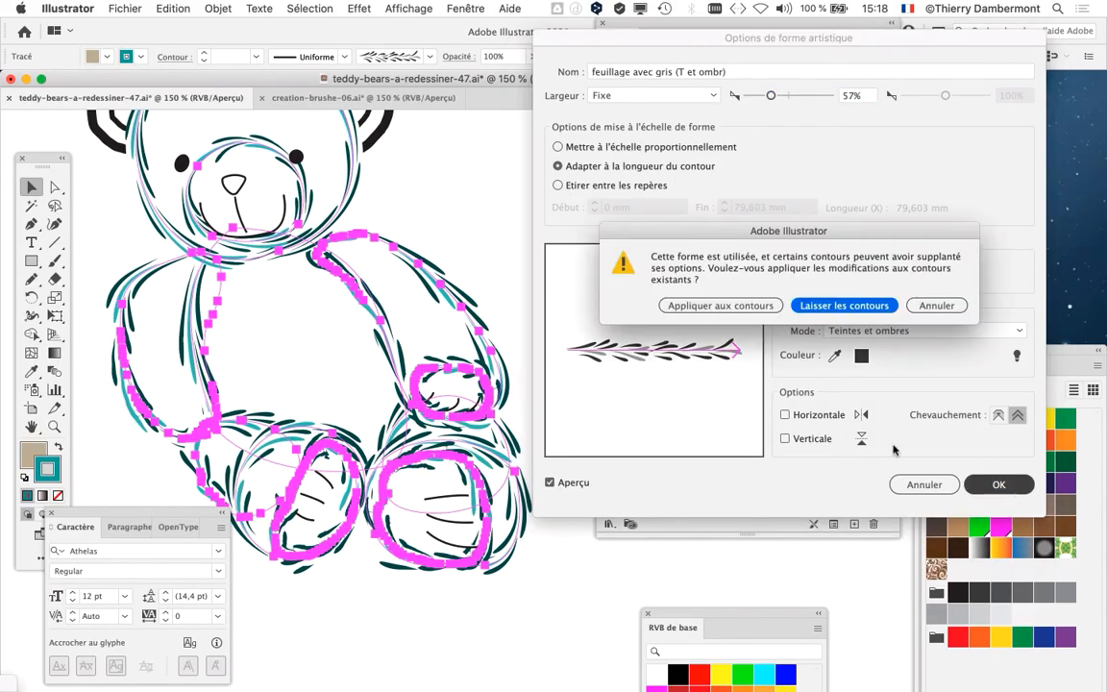
pyautogui.click(721, 306)
pyautogui.click(472, 240)
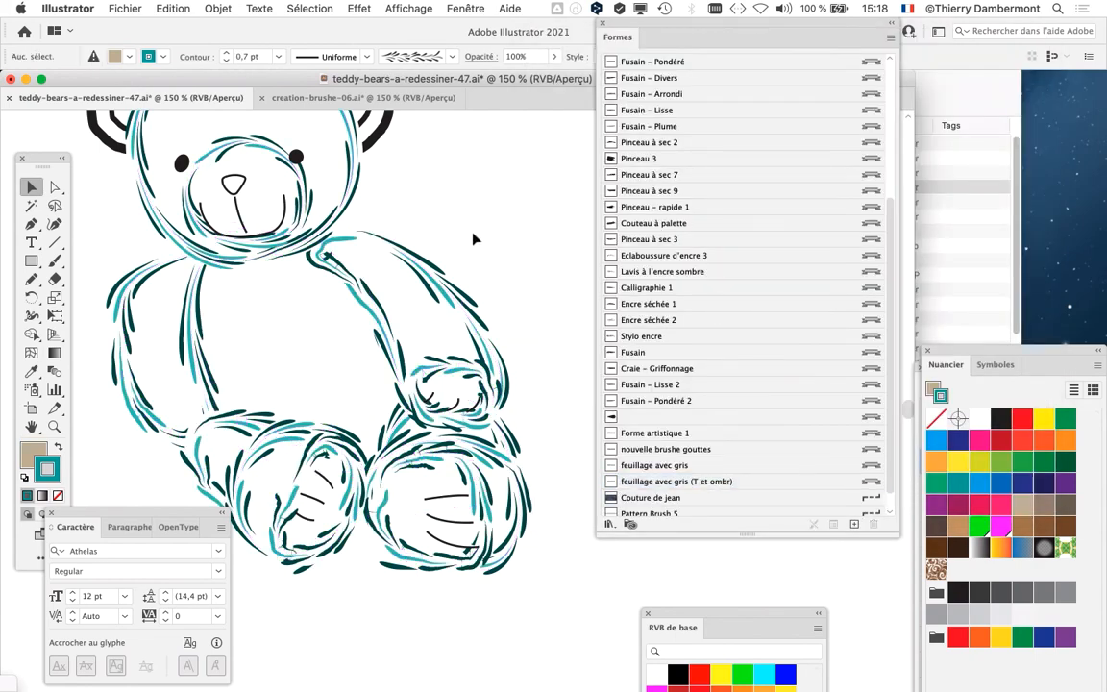
# - Examine the brush distortions and the anchor points of the right-hand foot's inner sole path in outline view
pyautogui.scroll(3, 380, 449)
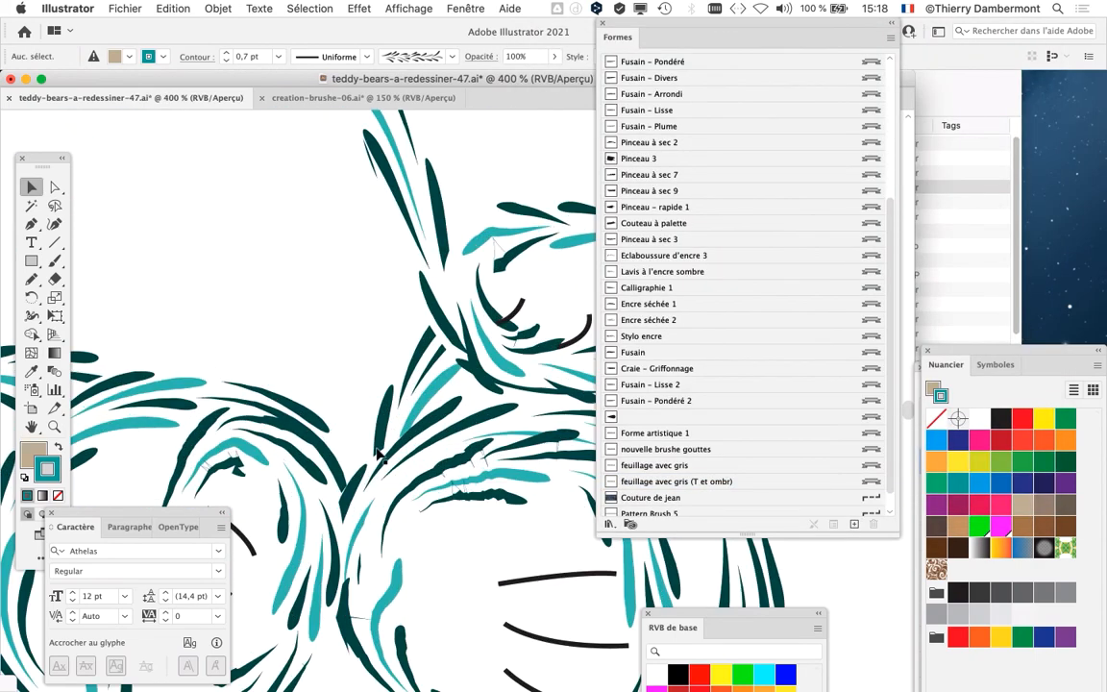
pyautogui.scroll(3, 399, 459)
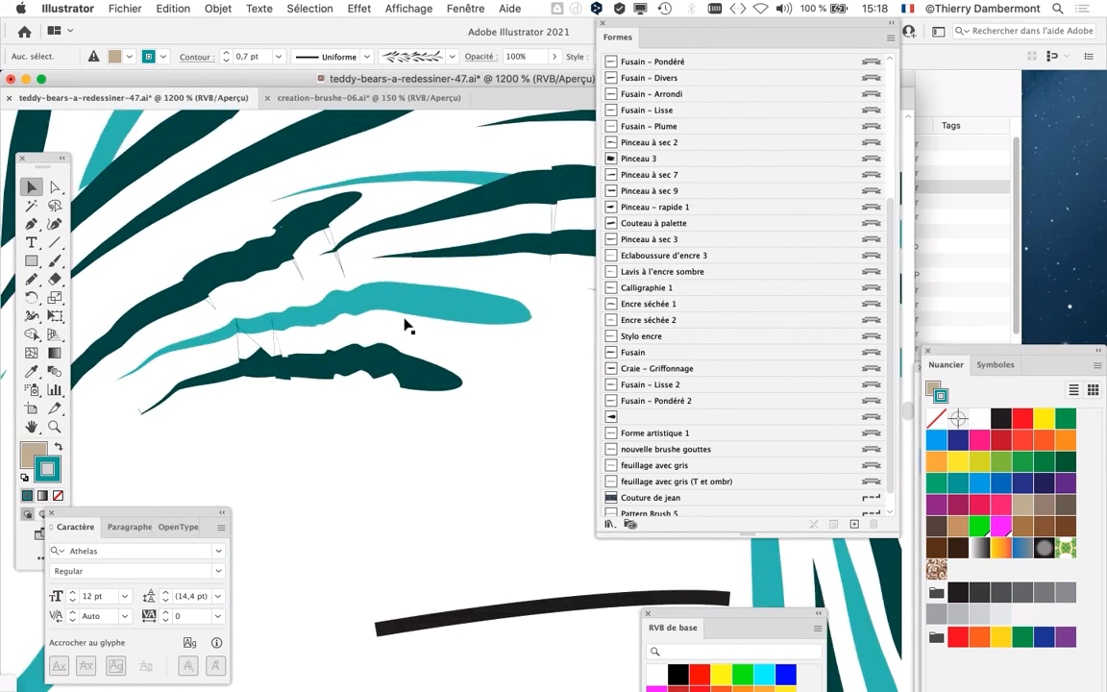
pyautogui.scroll(-2, 401, 329)
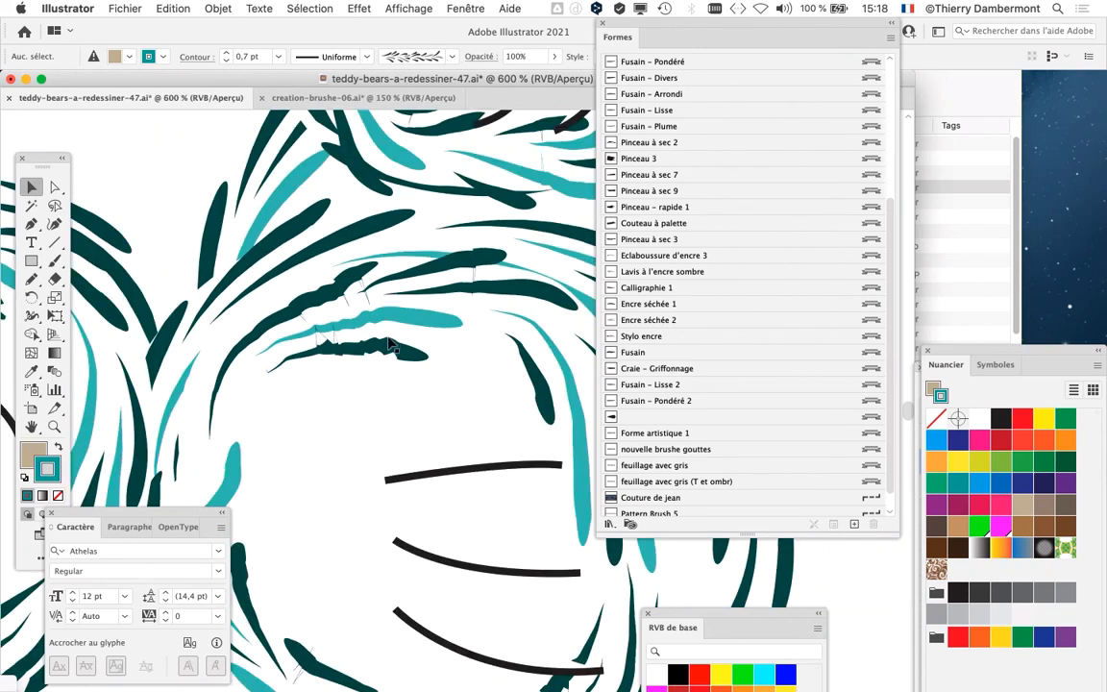
pyautogui.hotkey('ctrl', 'y')
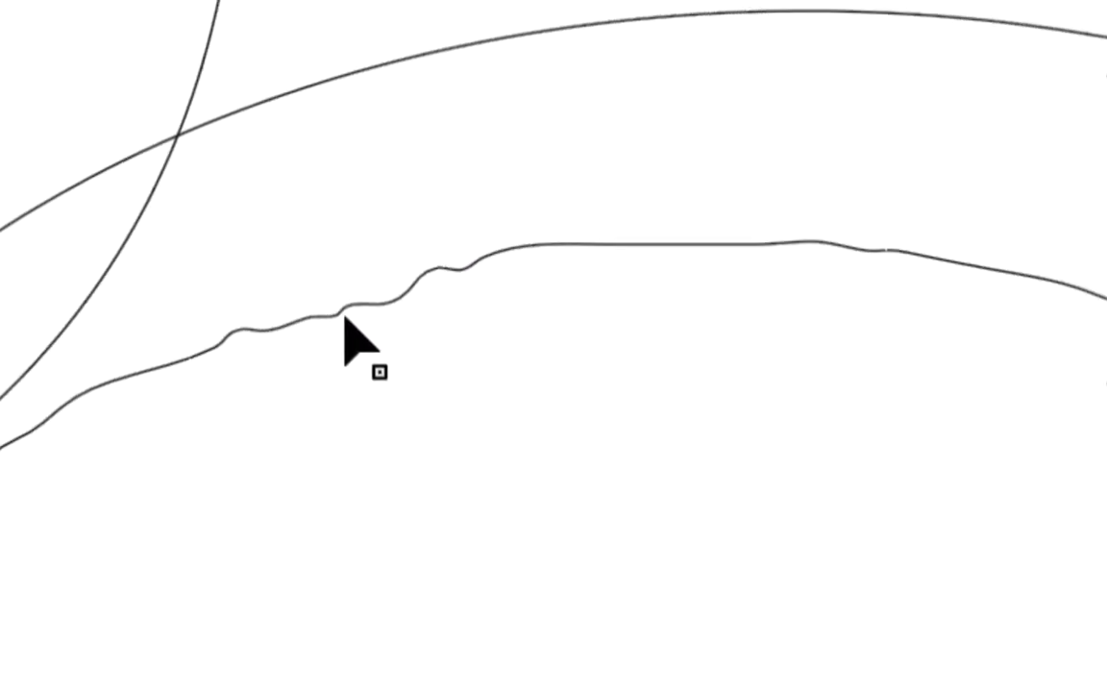
pyautogui.click(376, 305)
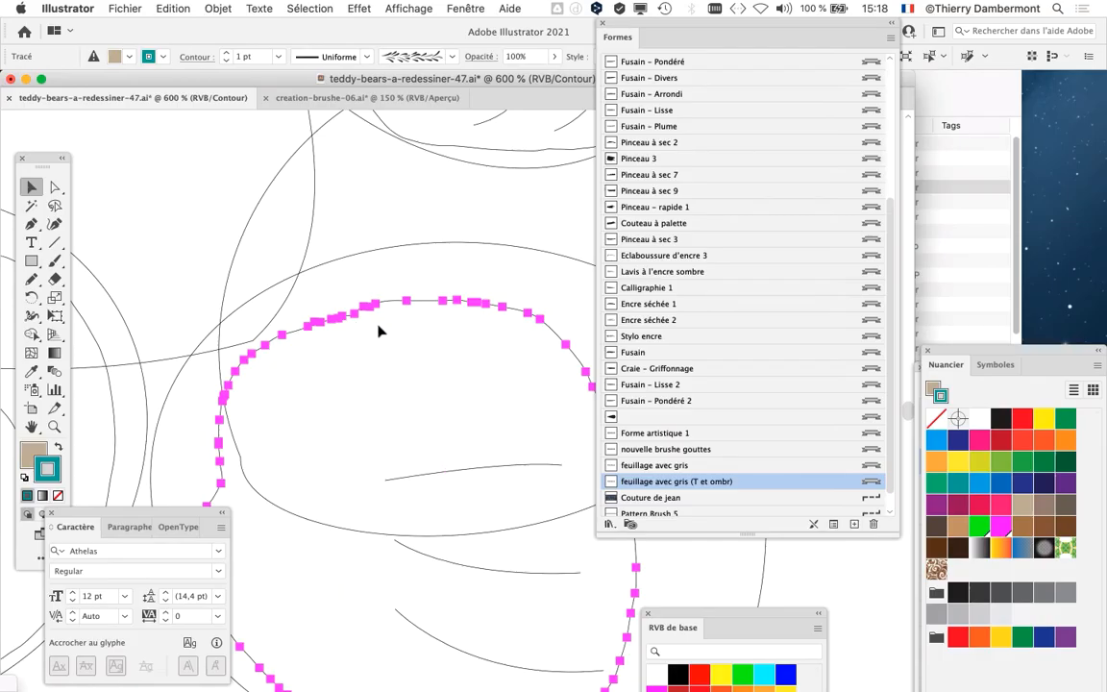
pyautogui.scroll(-6, 377, 331)
pyautogui.scroll(2, 437, 417)
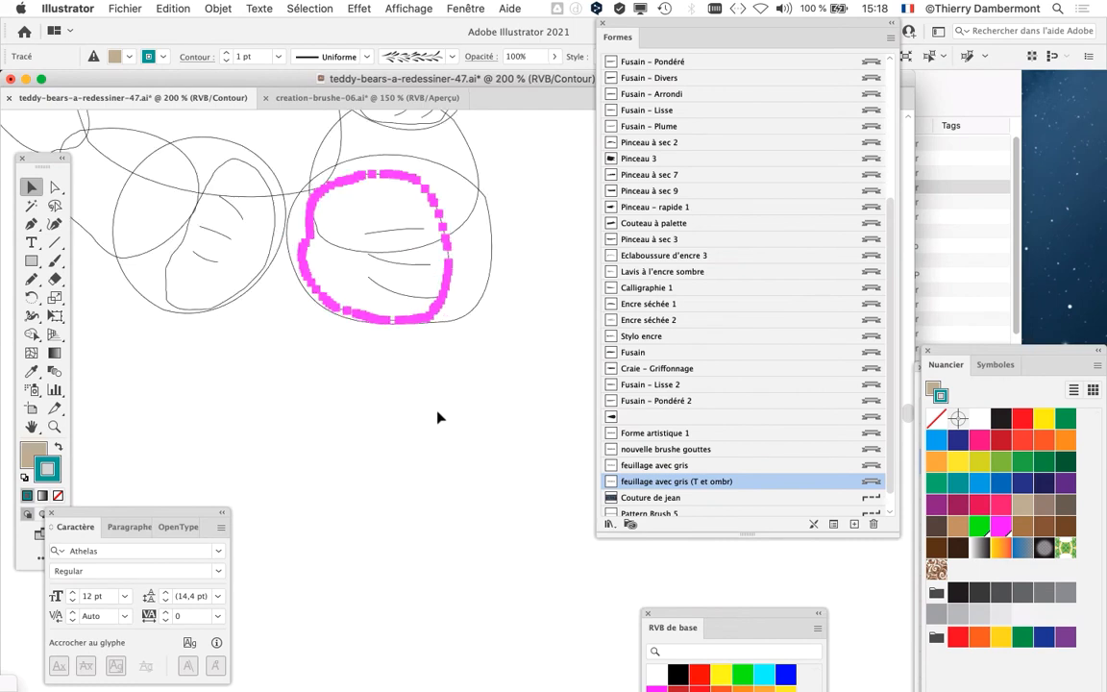
pyautogui.moveTo(415, 390); pyautogui.dragTo(487, 522)
pyautogui.click(486, 523)
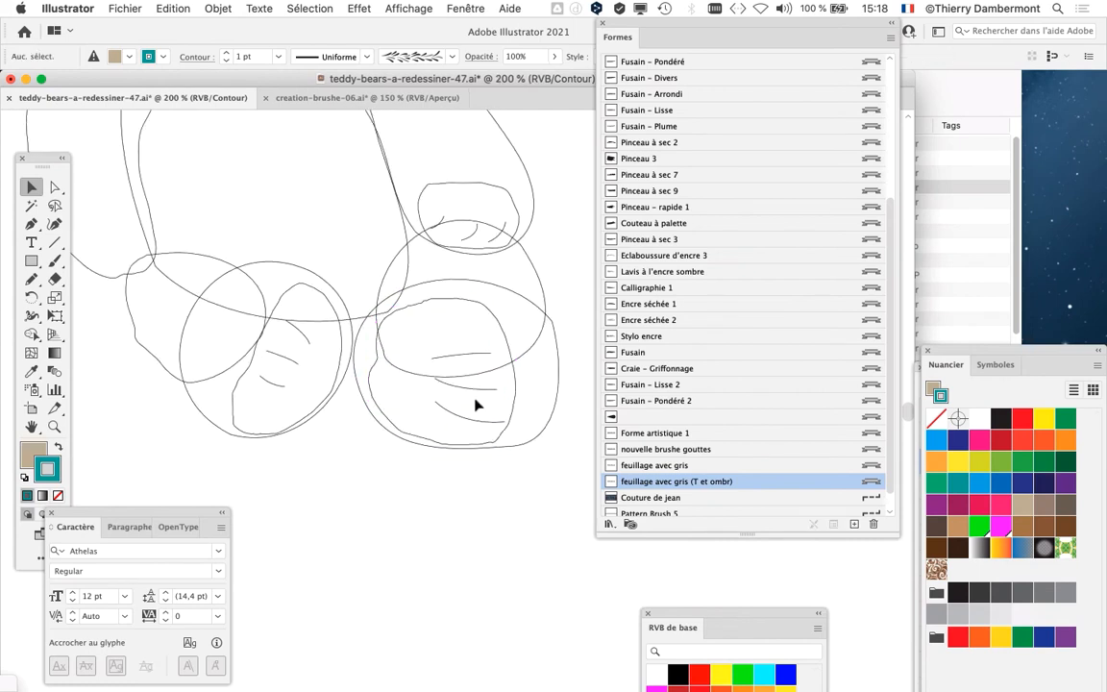
# - Simplify the right-hand foot's inner sole path to fewer anchor points and return to preview
pyautogui.click(439, 304)
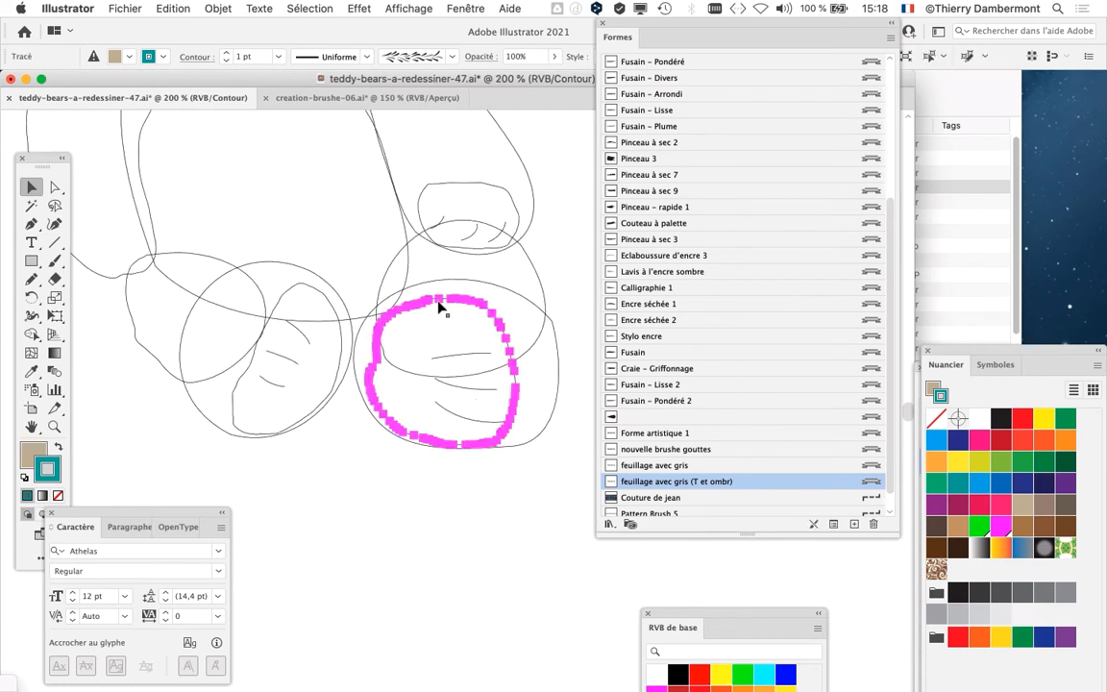
pyautogui.click(218, 9)
pyautogui.moveTo(317, 349)
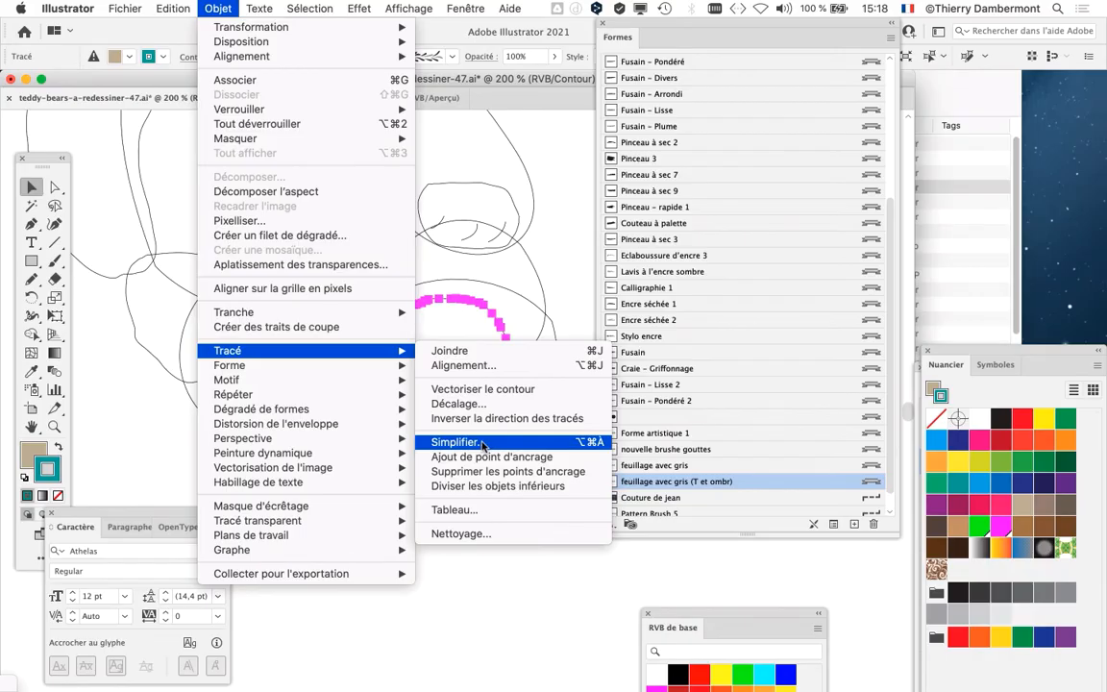
pyautogui.click(483, 448)
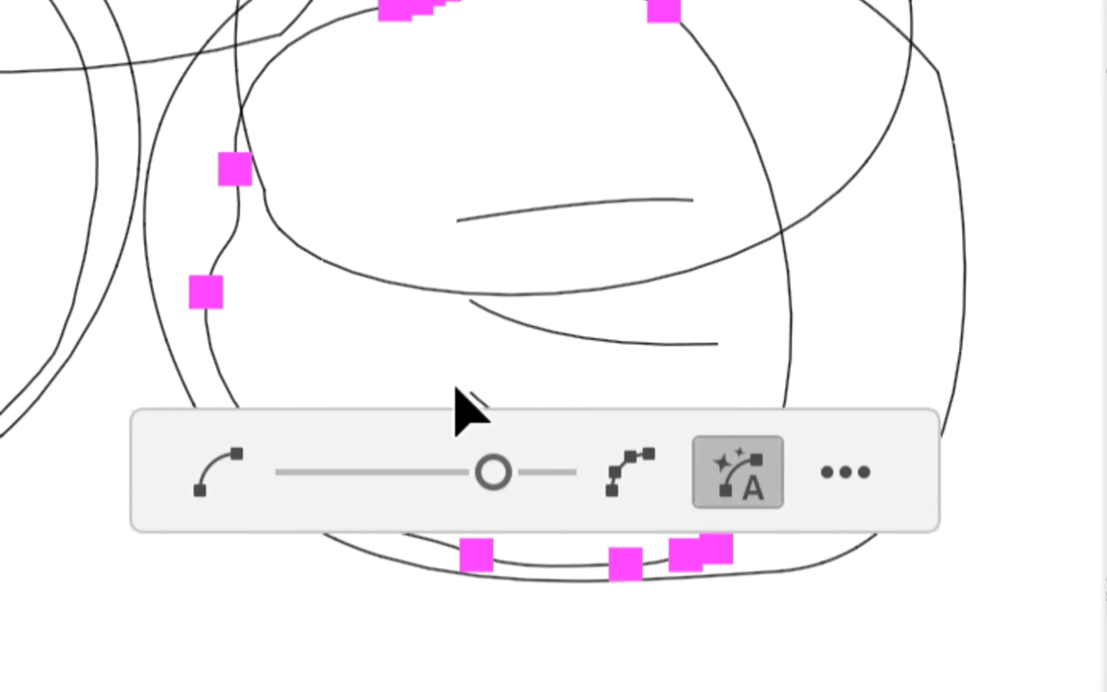
pyautogui.moveTo(491, 470); pyautogui.dragTo(442, 471)
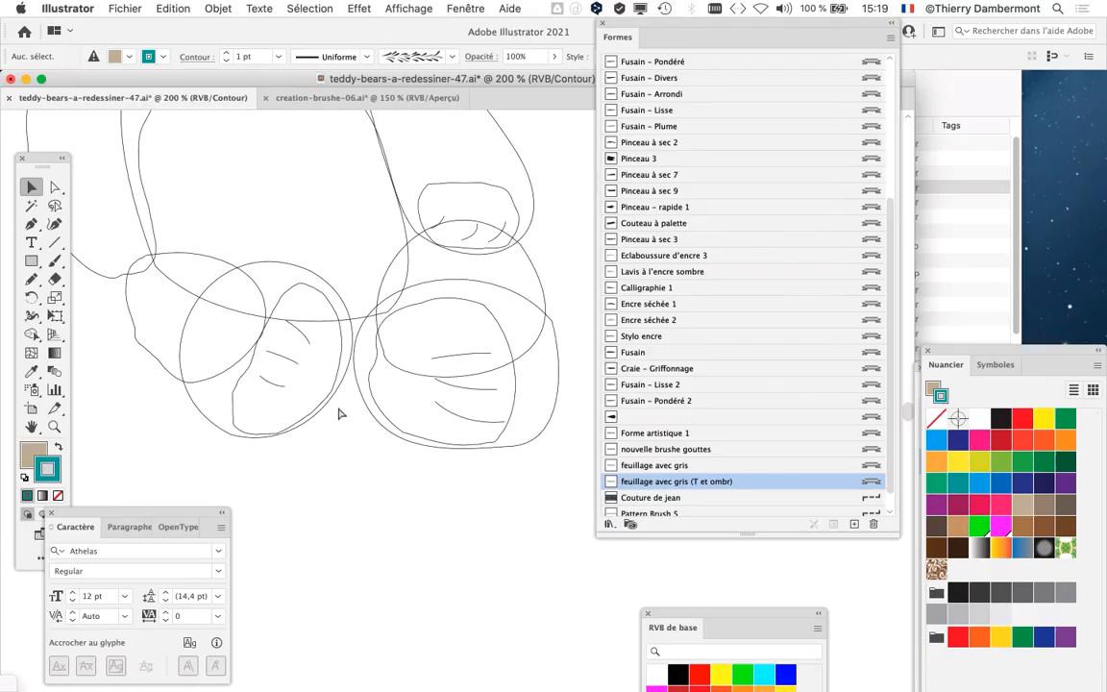
pyautogui.press('super+y')
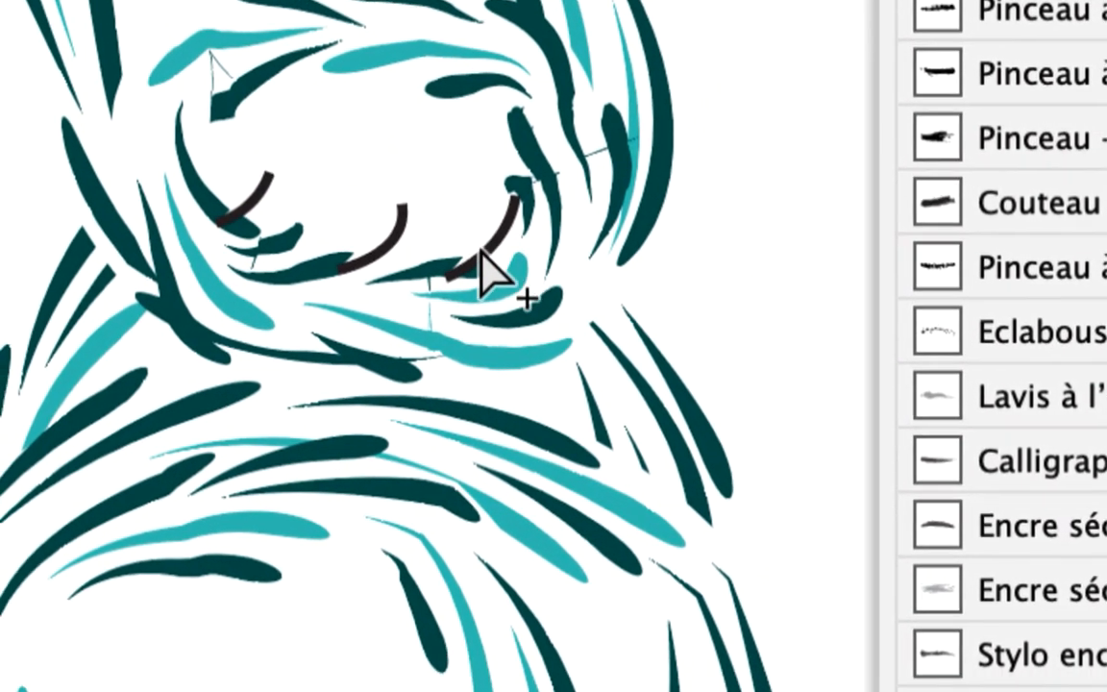
# - Simplify the paw pad path at the end of the bent arm in outline view with the automatic amount
pyautogui.press('super+y')
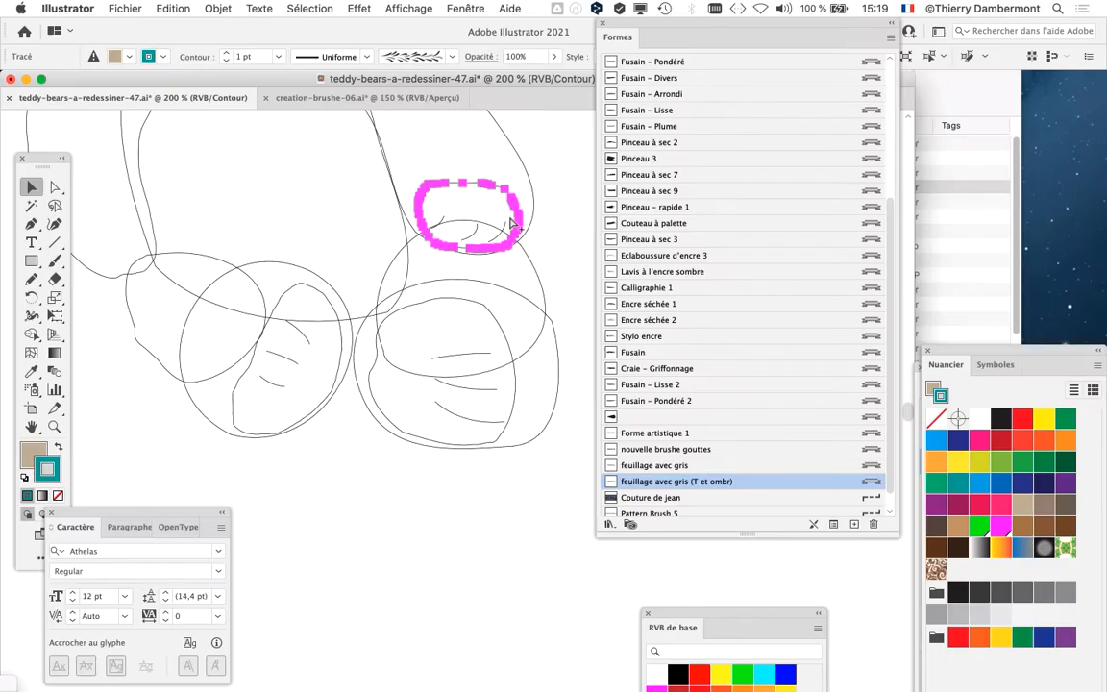
pyautogui.scroll(2, 497, 230)
pyautogui.moveTo(375, 251); pyautogui.dragTo(321, 340)
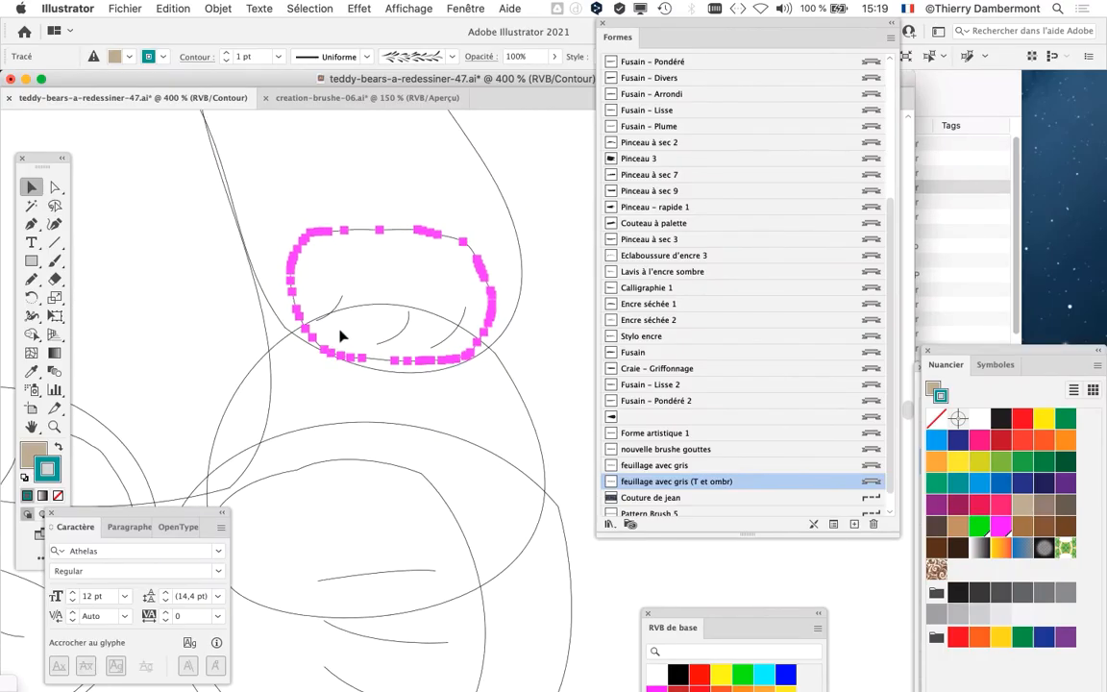
pyautogui.scroll(1, 338, 335)
pyautogui.click(217, 8)
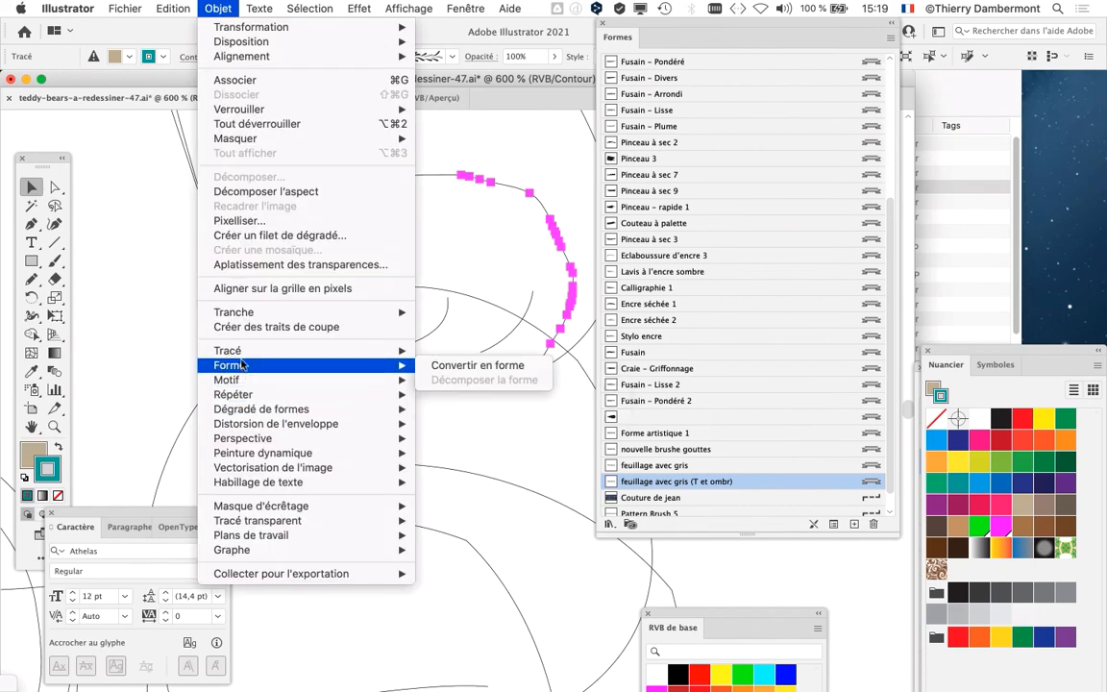
pyautogui.moveTo(329, 355)
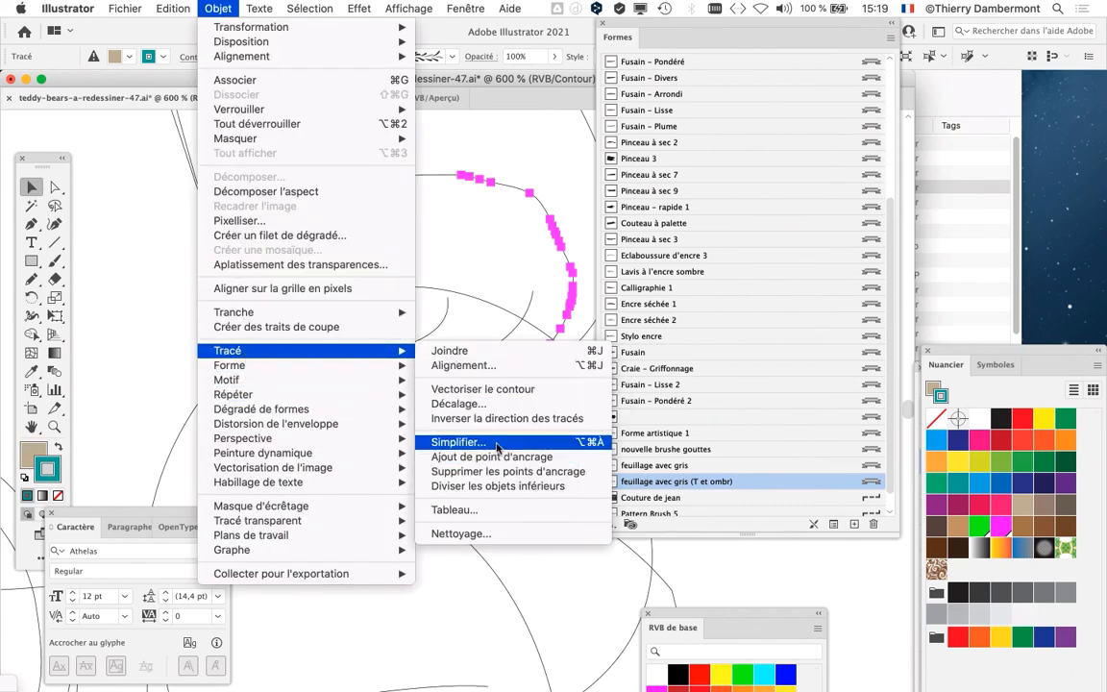
pyautogui.click(498, 447)
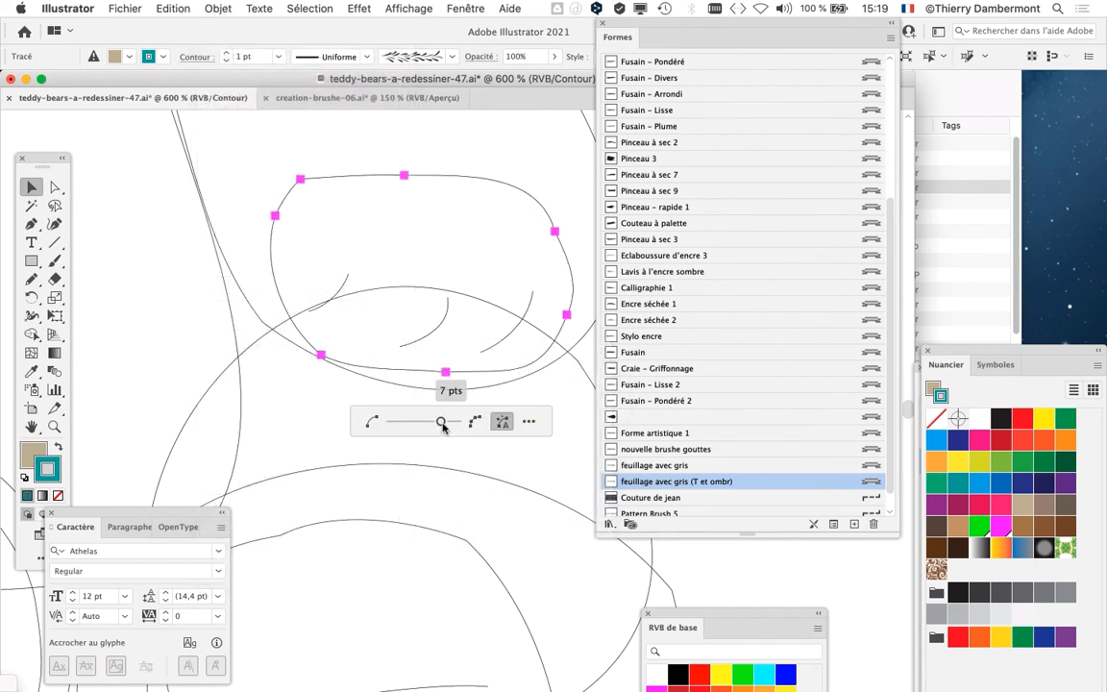
pyautogui.click(734, 563)
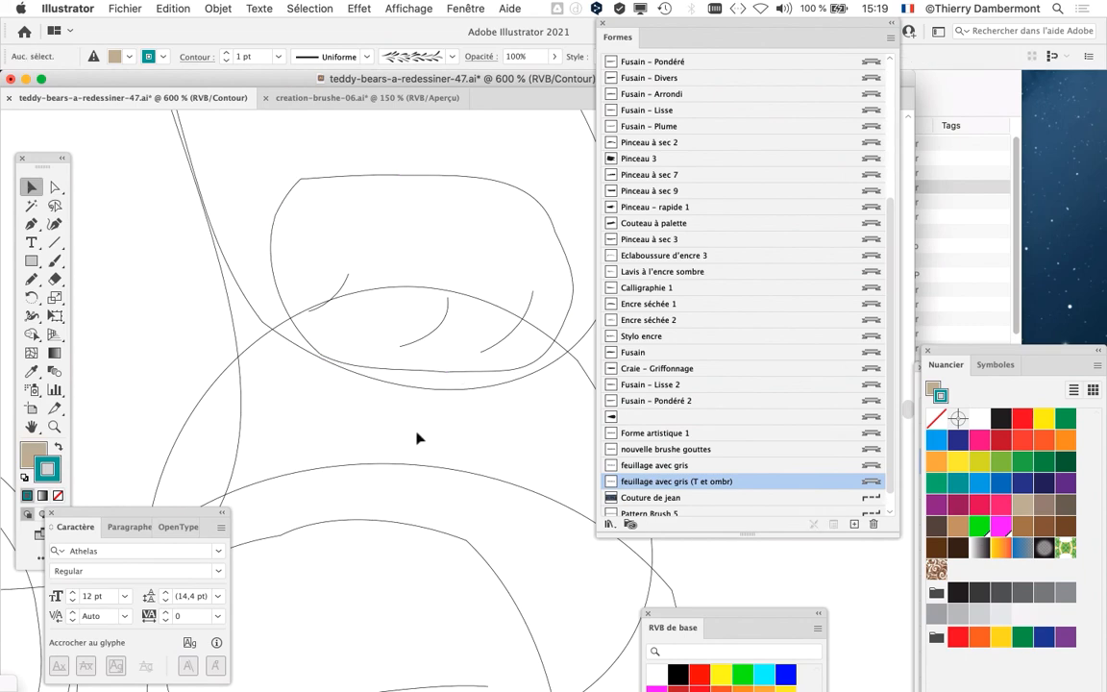
# - Move the Formes panel away from the drawing and check the bear's paws and feet in preview
pyautogui.scroll(-2, 416, 438)
pyautogui.moveTo(648, 25); pyautogui.dragTo(916, 93)
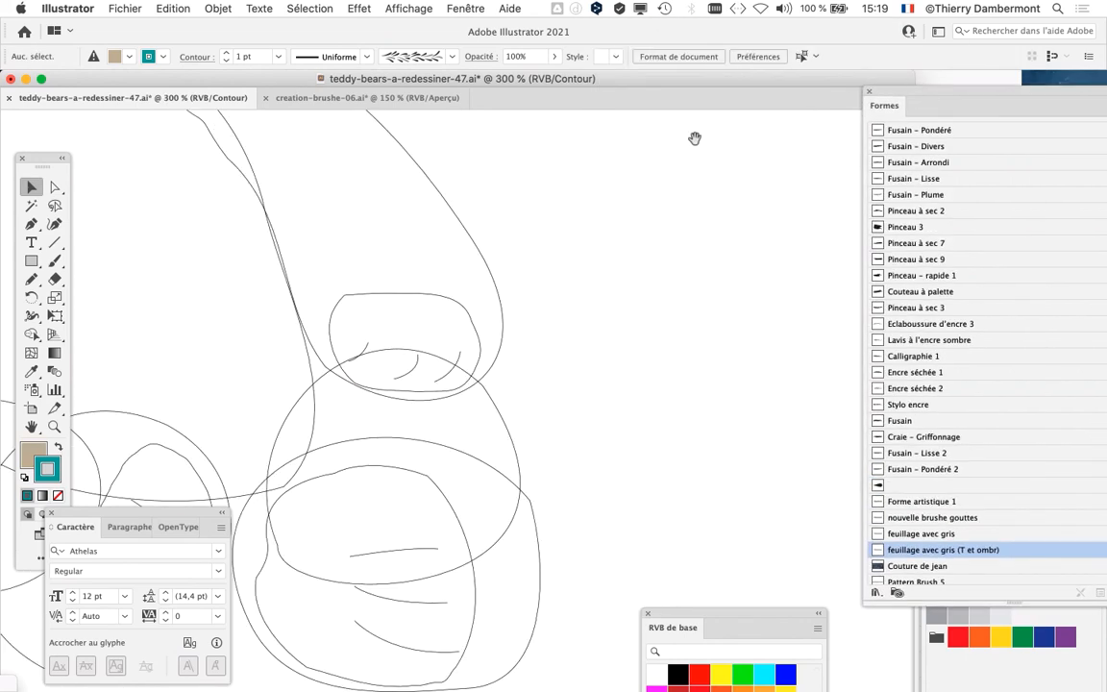
pyautogui.moveTo(507, 252); pyautogui.dragTo(745, 216)
pyautogui.scroll(-1, 343, 366)
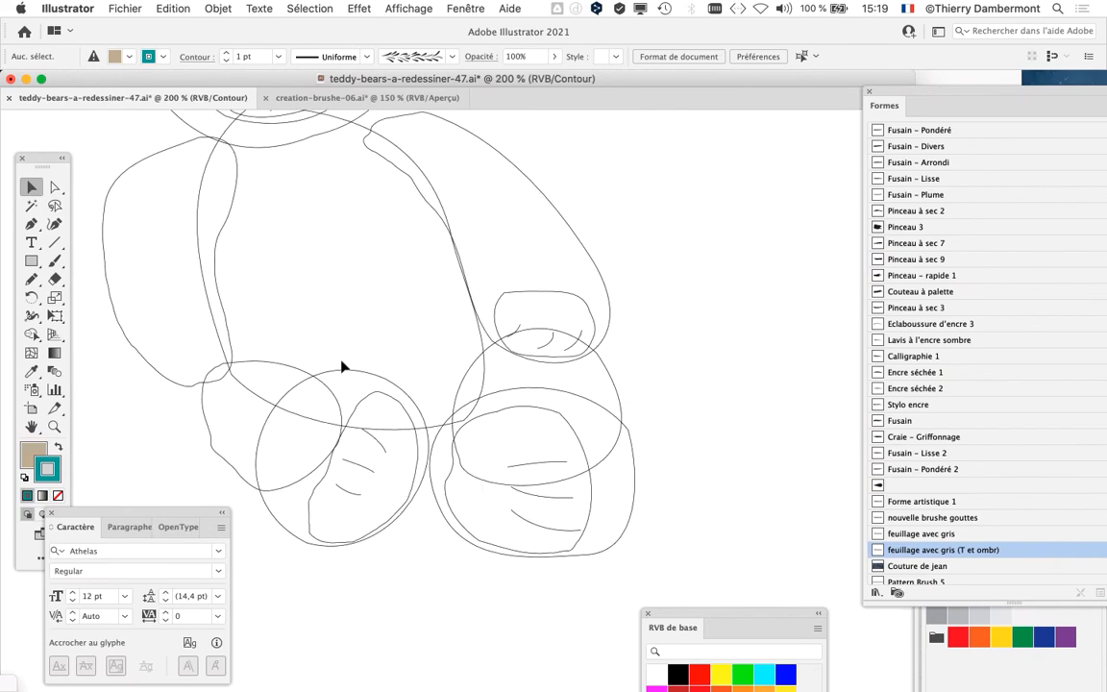
pyautogui.press('super+y')
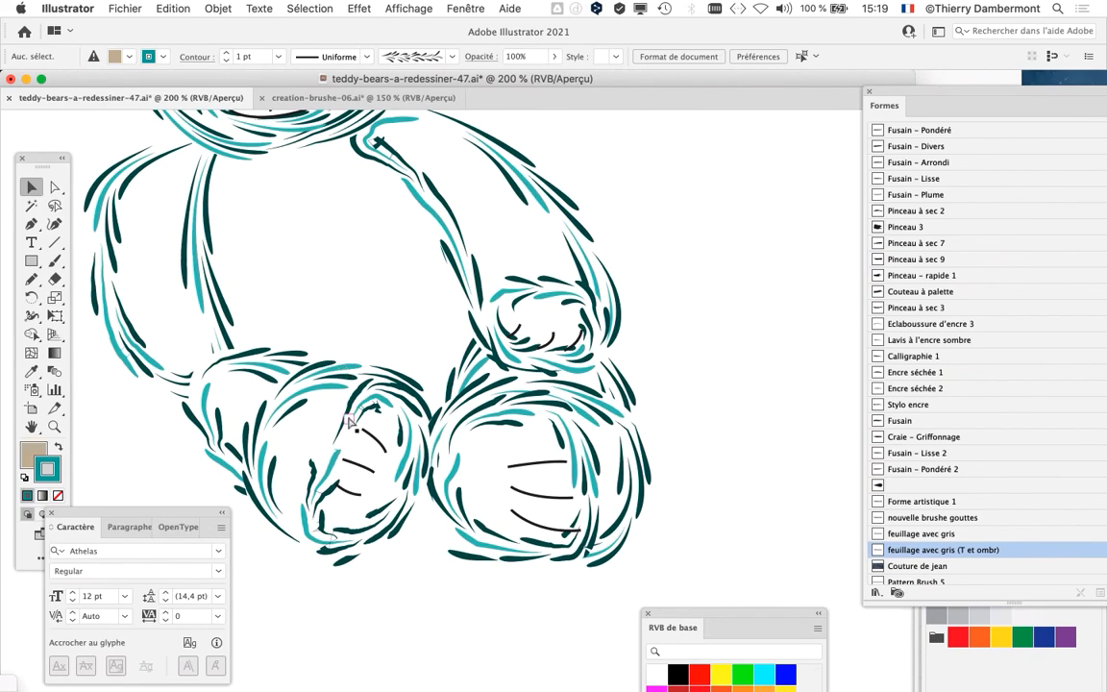
# - Simplify the left-hand foot's inner sole path in outline view with the automatic amount and return to preview
pyautogui.press('super+y')
pyautogui.scroll(2, 309, 509)
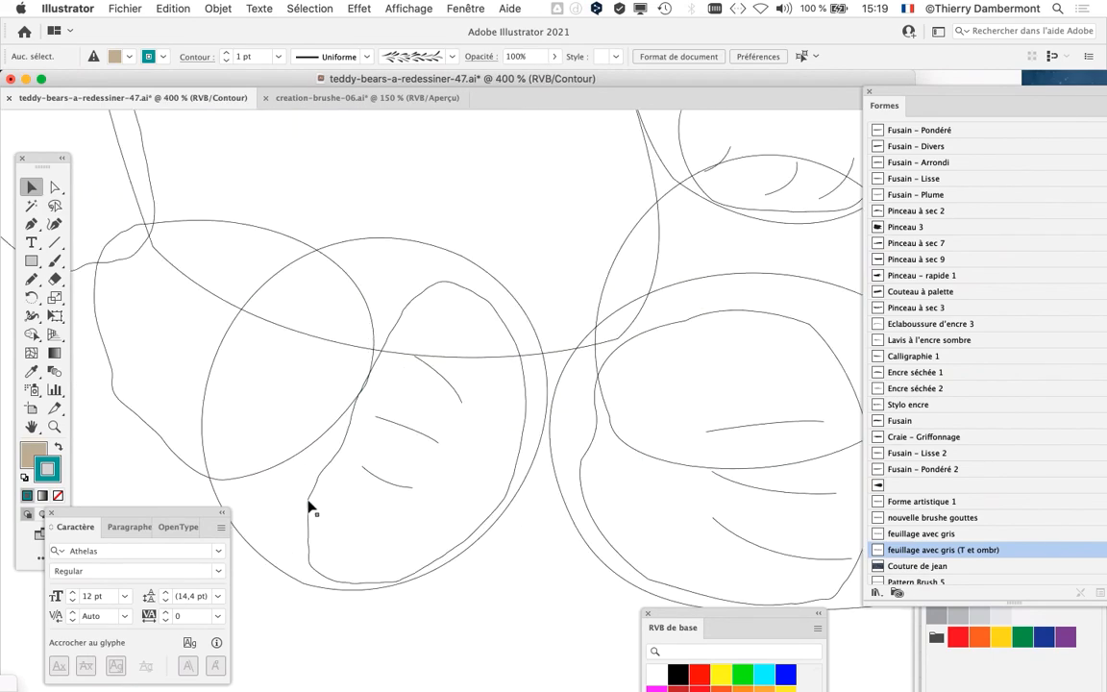
pyautogui.click(314, 505)
pyautogui.click(218, 9)
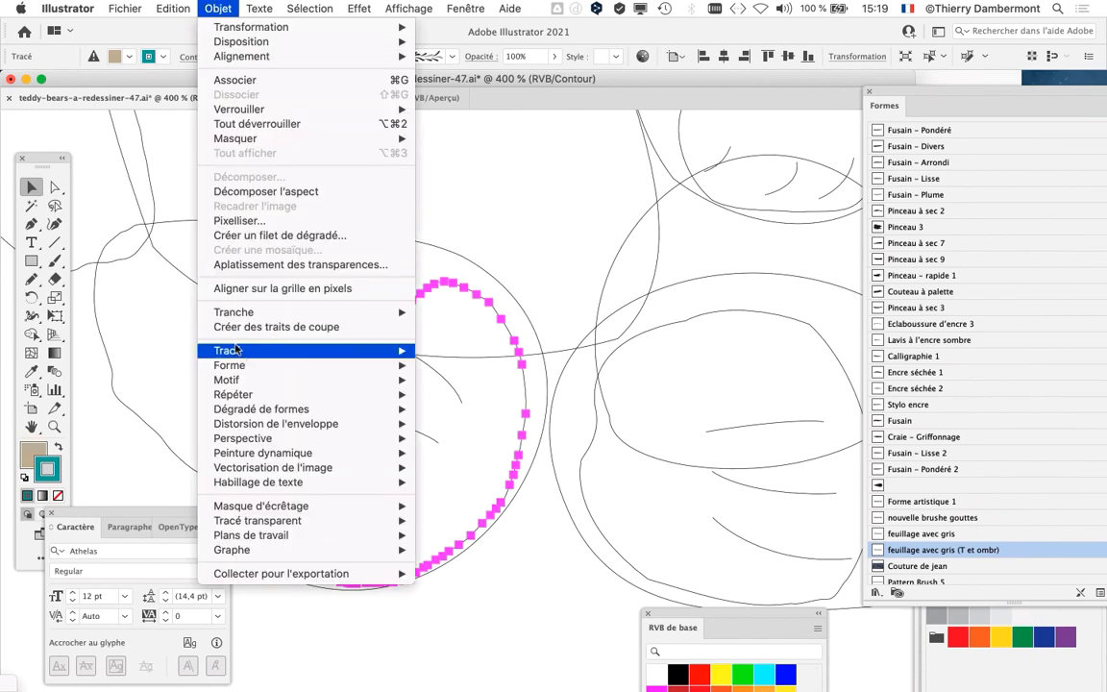
pyautogui.moveTo(317, 350)
pyautogui.click(495, 441)
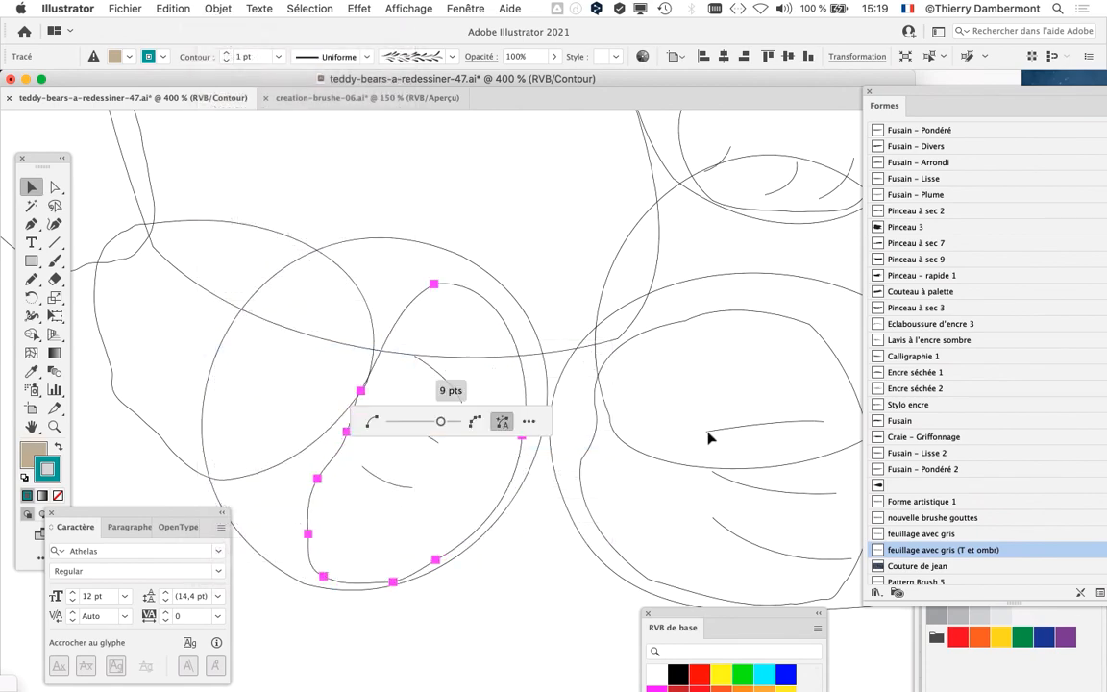
pyautogui.click(522, 566)
pyautogui.scroll(-2, 519, 562)
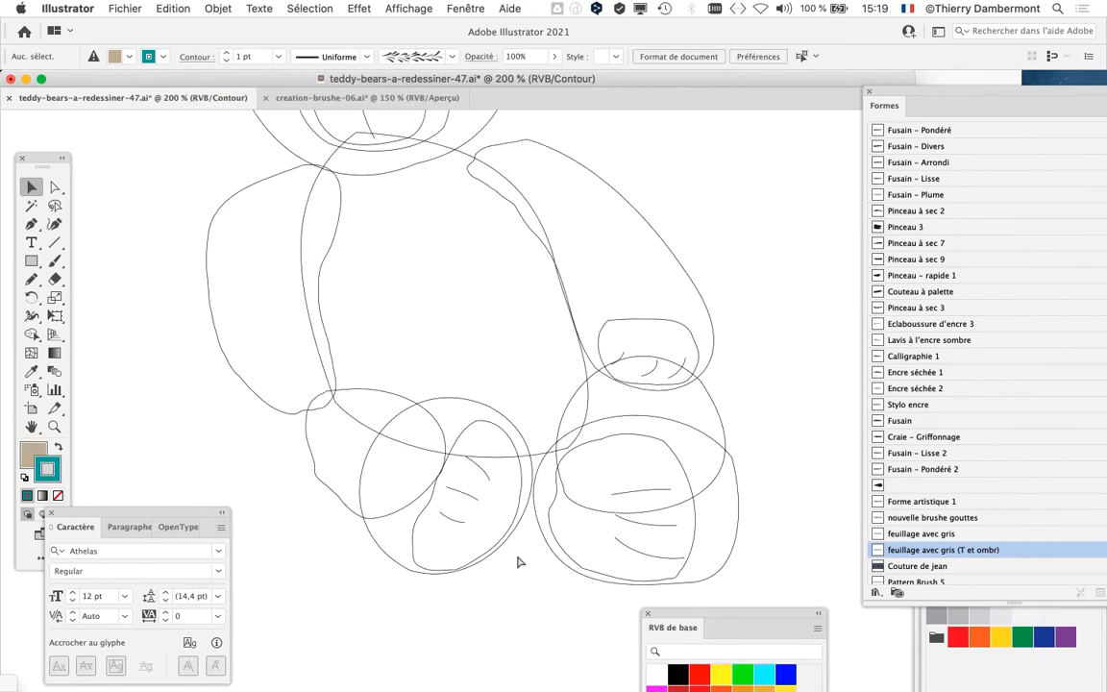
pyautogui.press('super+y')
# - Return to preview and inspect the brush strokes around the bear's paws and feet up close
pyautogui.scroll(-1, 523, 550)
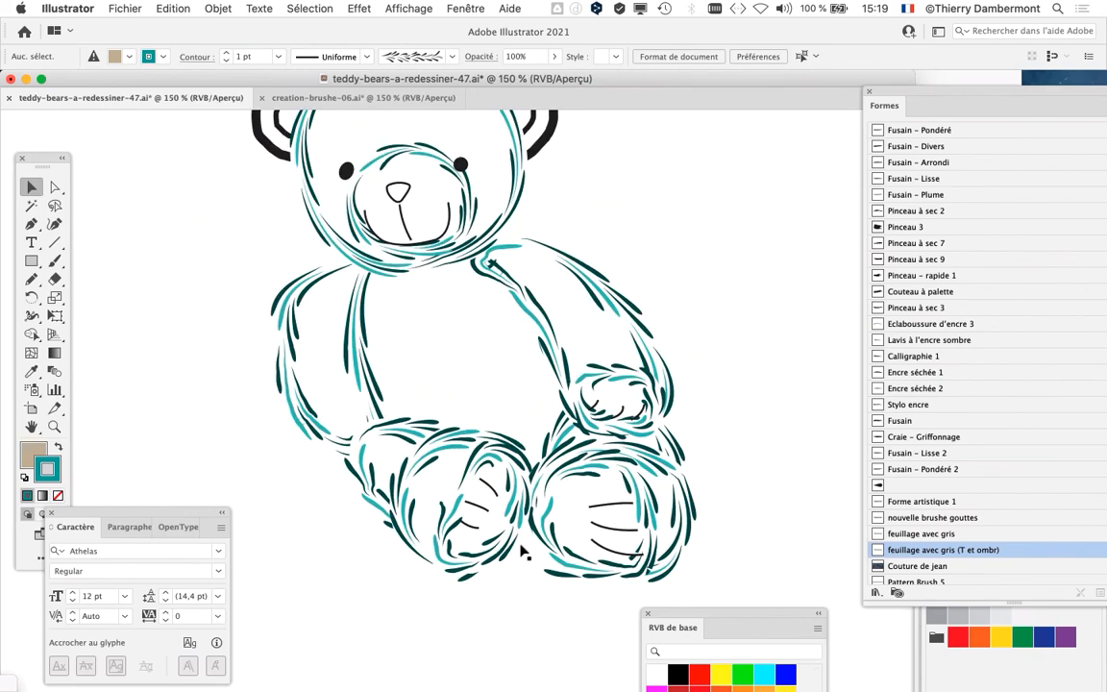
pyautogui.scroll(2, 636, 420)
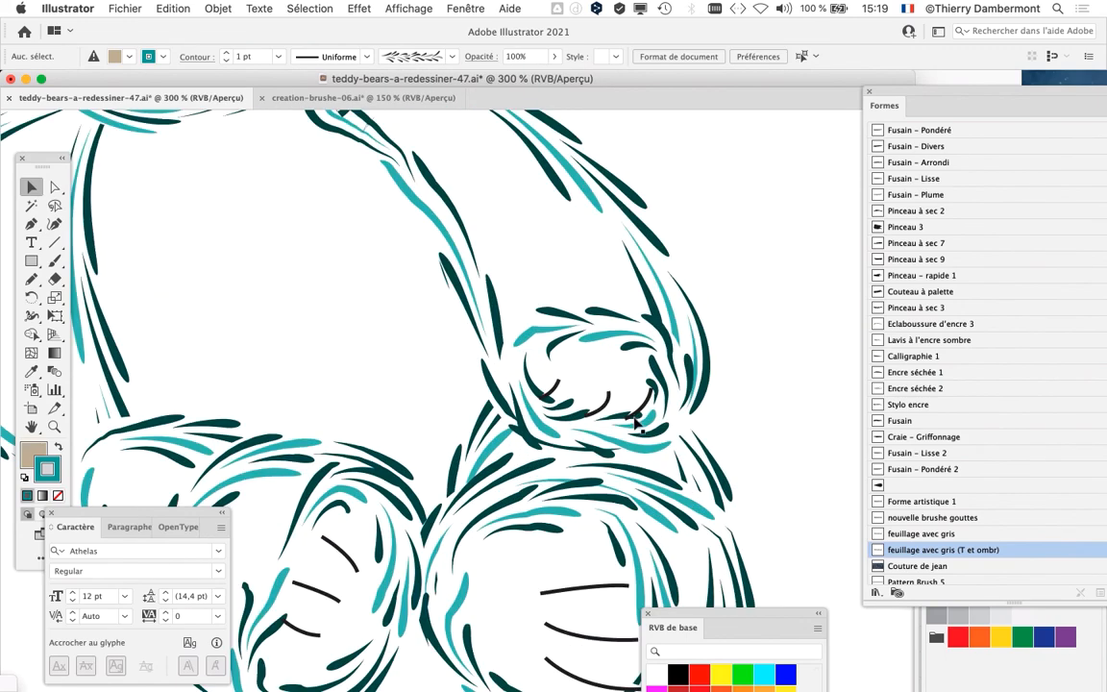
pyautogui.scroll(-2, 636, 421)
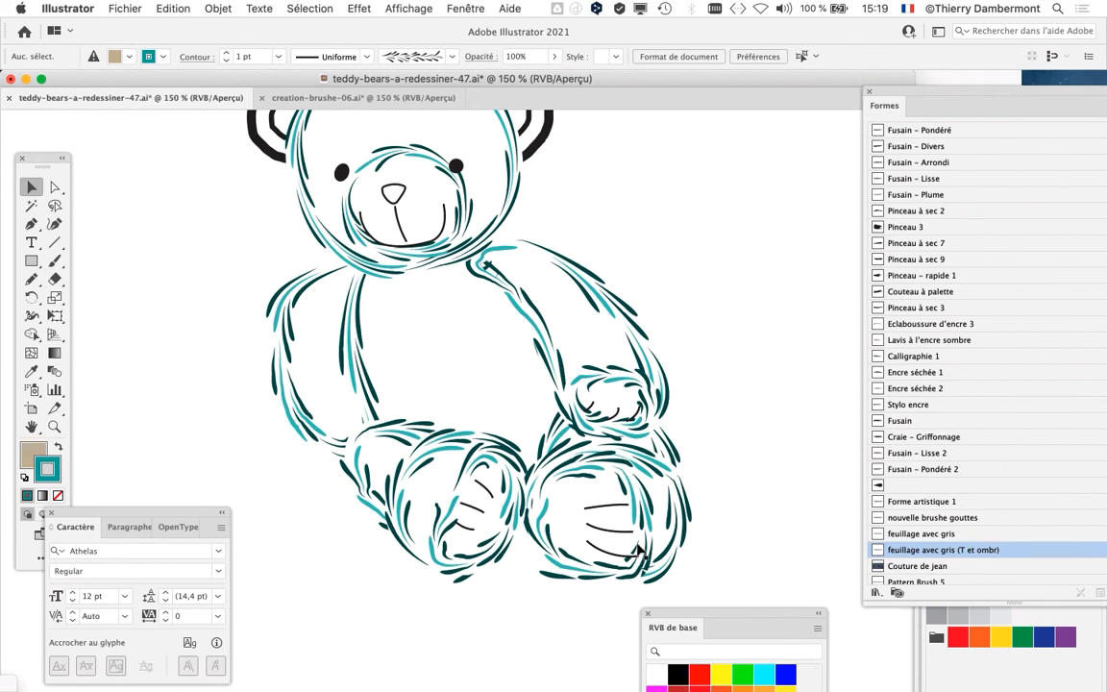
pyautogui.scroll(2, 578, 494)
pyautogui.scroll(-2, 637, 544)
# - Select the inner sole paths of both feet in outline view and set their stroke weight to 0.5 pt in preview
pyautogui.moveTo(421, 480); pyautogui.dragTo(238, 365)
pyautogui.click(469, 408)
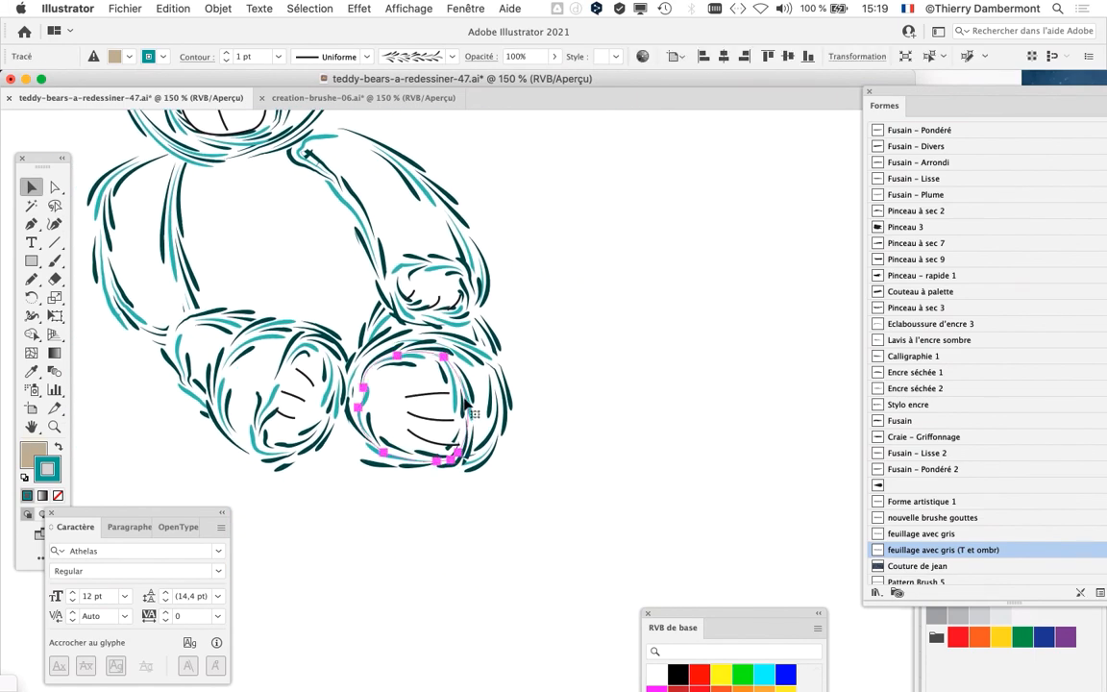
pyautogui.scroll(2, 465, 404)
pyautogui.moveTo(311, 389); pyautogui.dragTo(483, 392)
pyautogui.press('super+y')
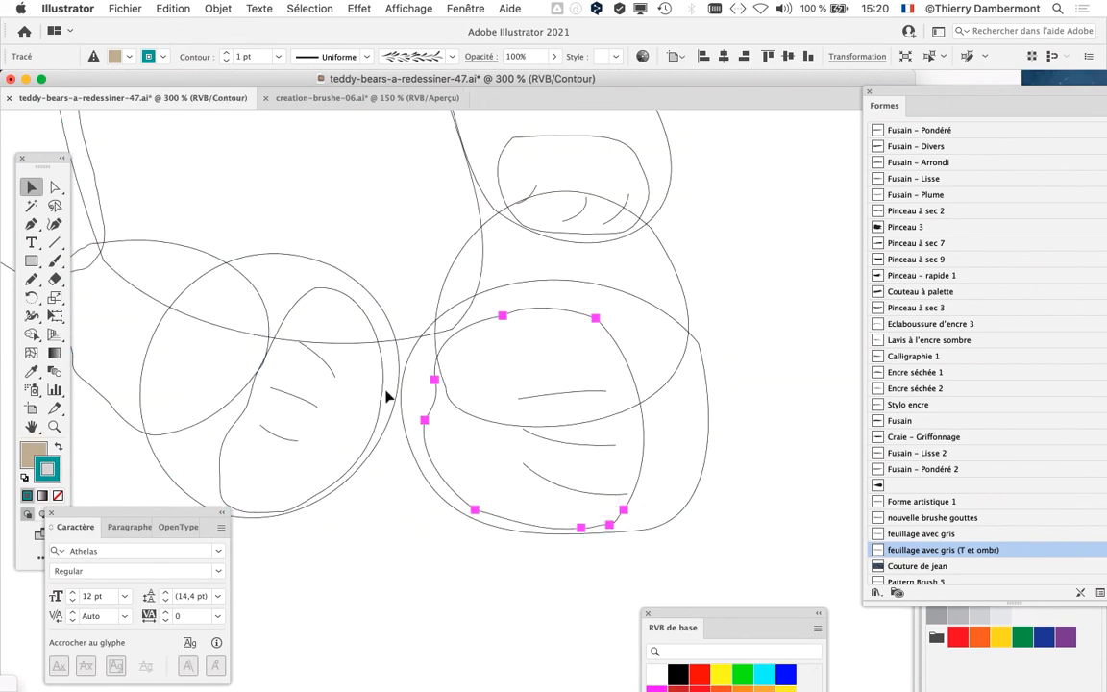
pyautogui.press('v')
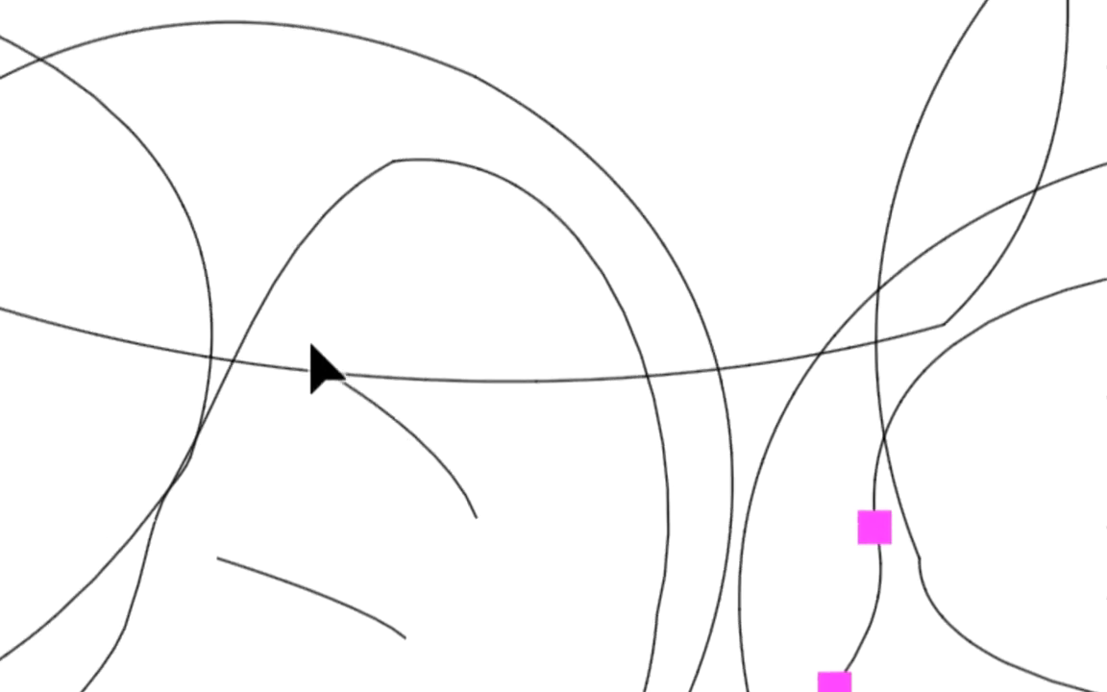
pyautogui.click(305, 333)
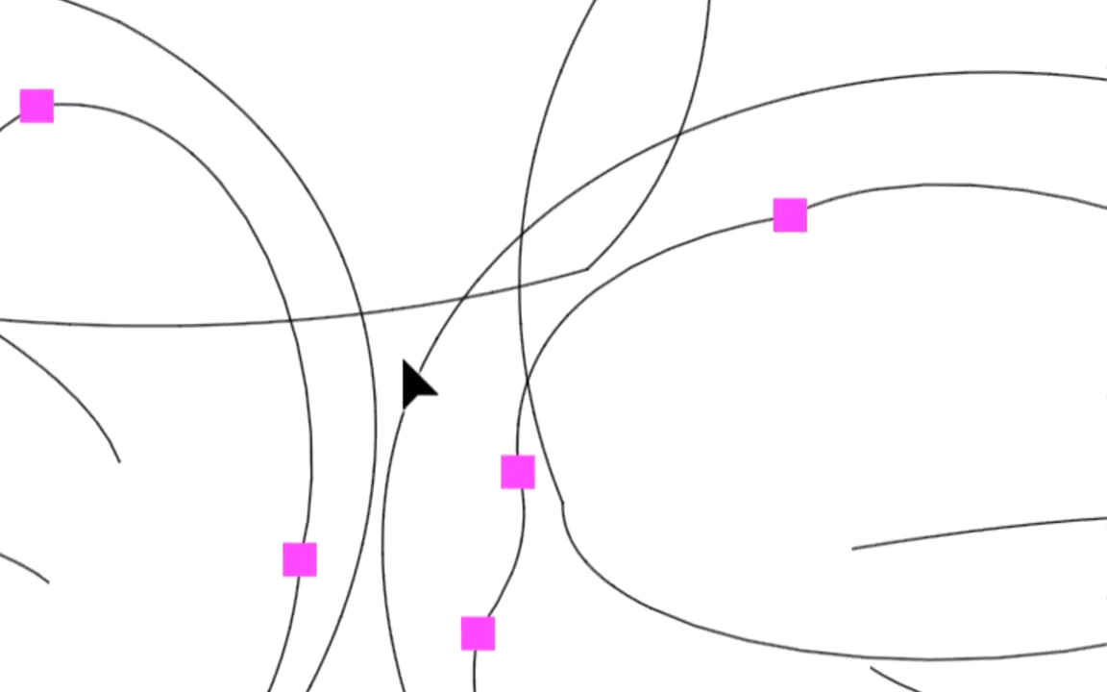
pyautogui.press('a')
pyautogui.press('v')
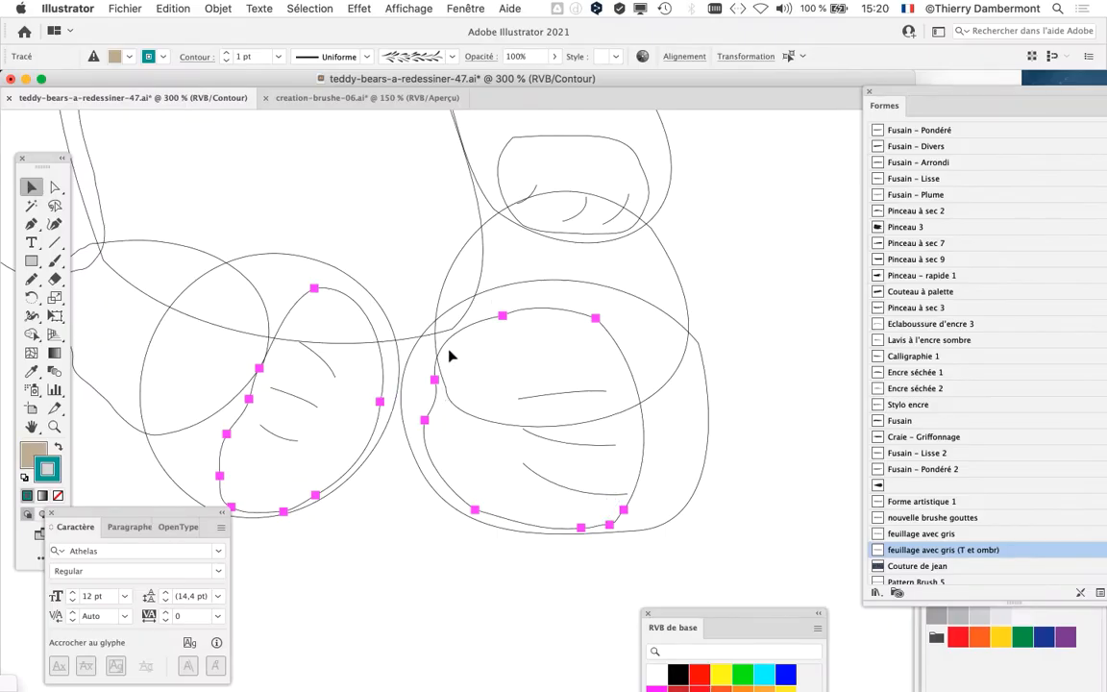
pyautogui.scroll(-2, 434, 448)
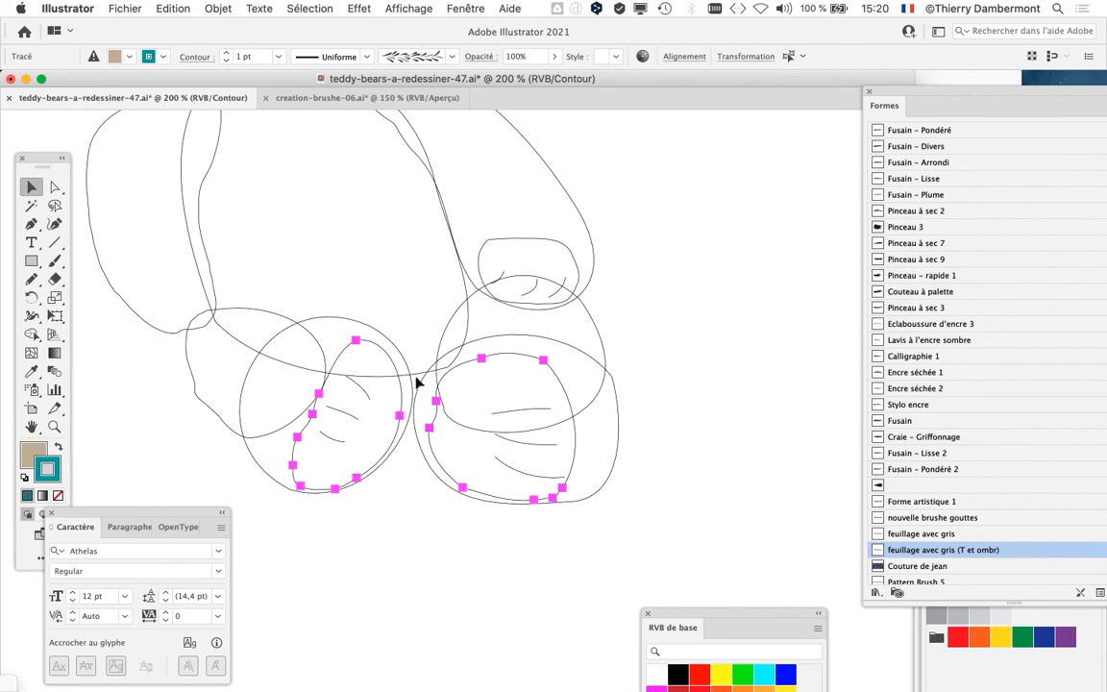
pyautogui.press('super+y')
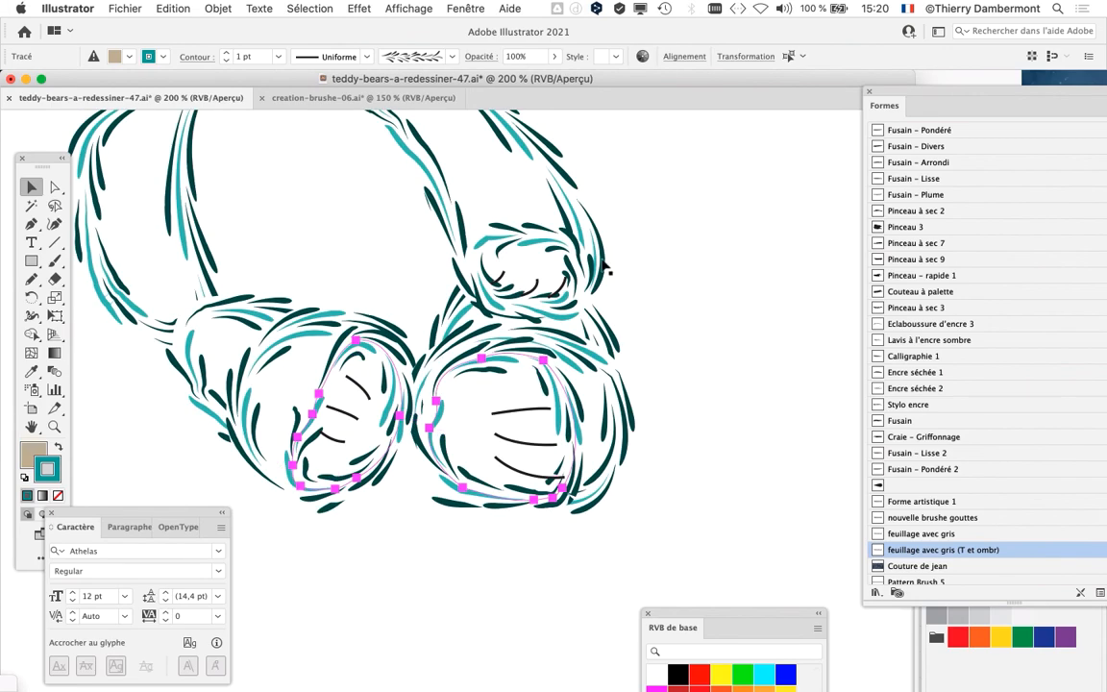
pyautogui.click(469, 7)
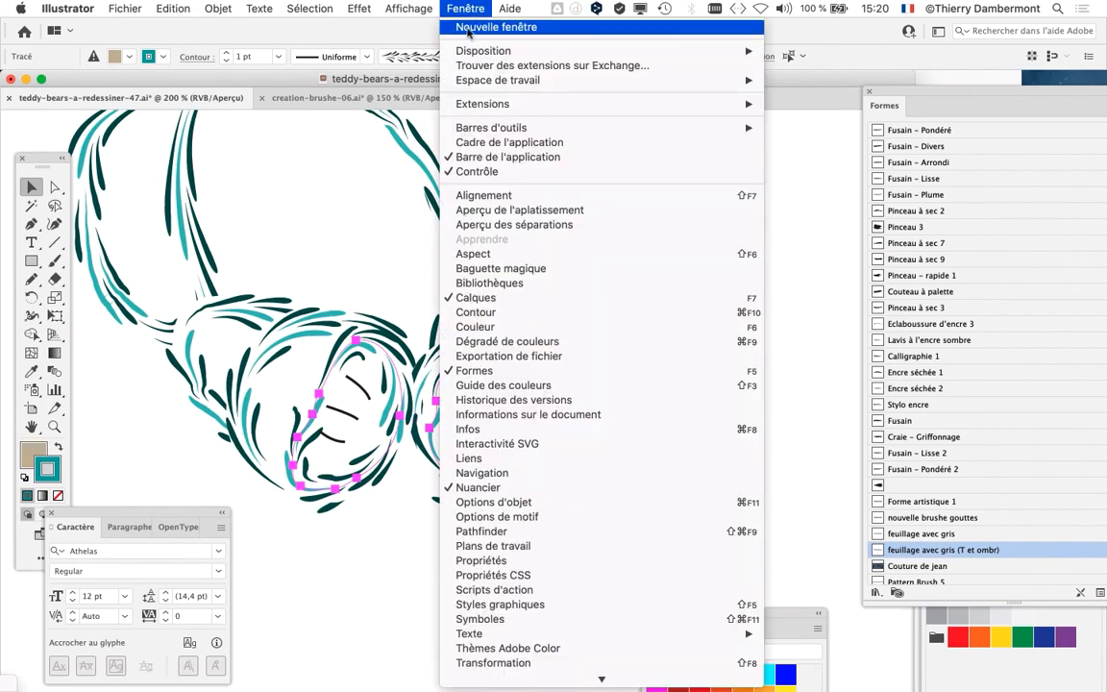
pyautogui.click(512, 312)
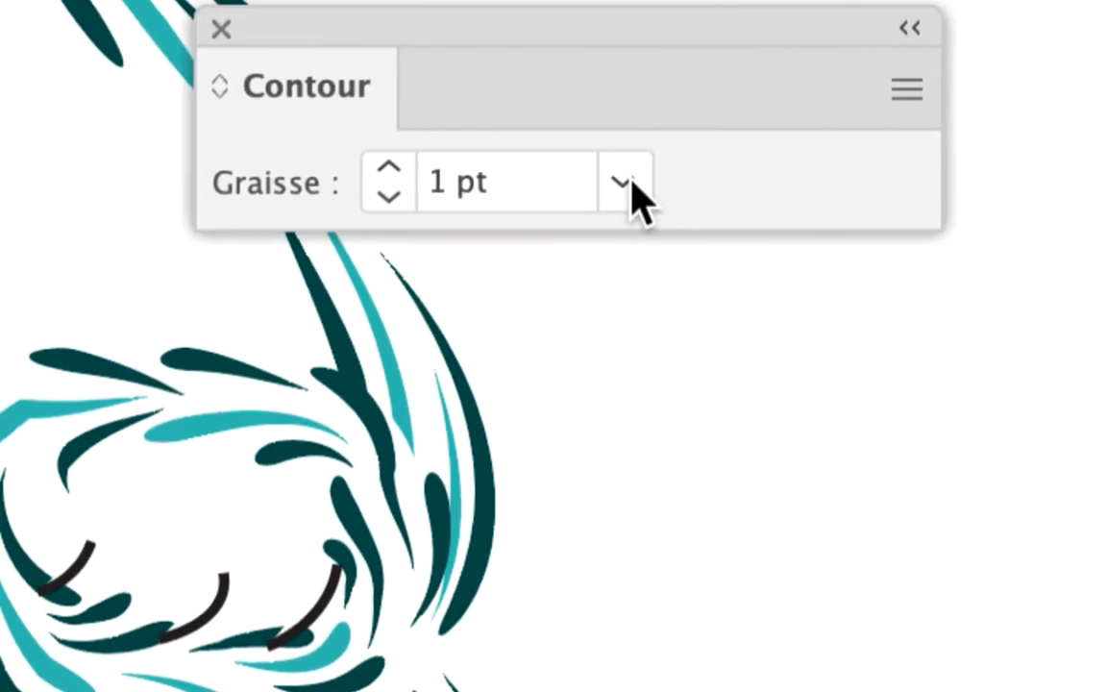
pyautogui.click(756, 181)
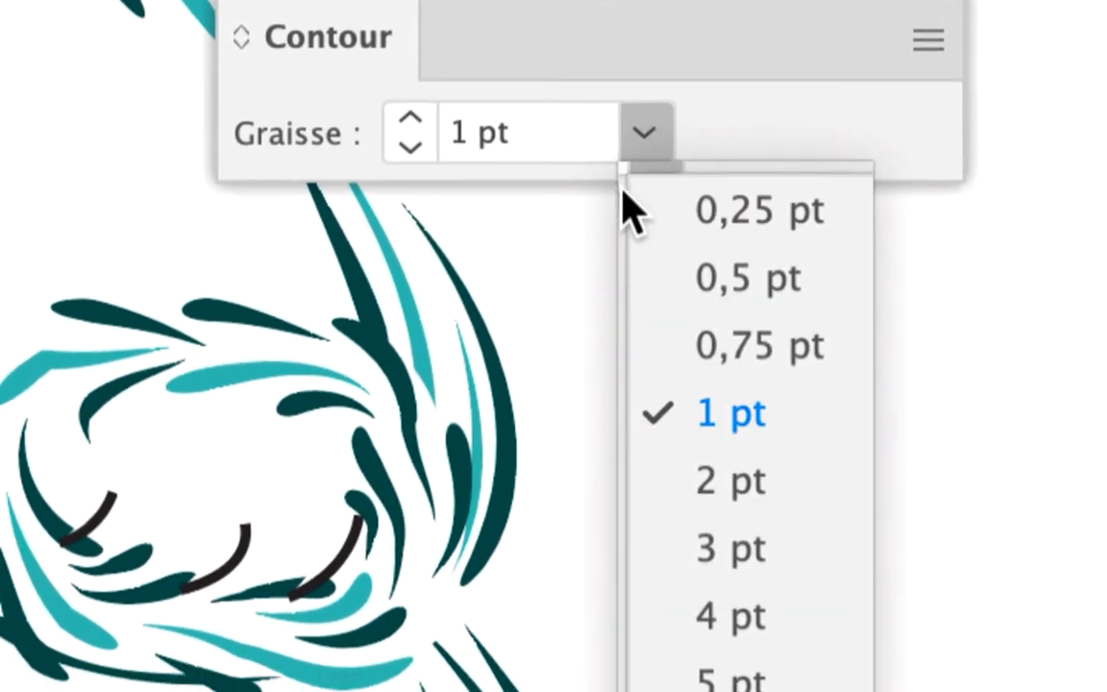
pyautogui.click(774, 323)
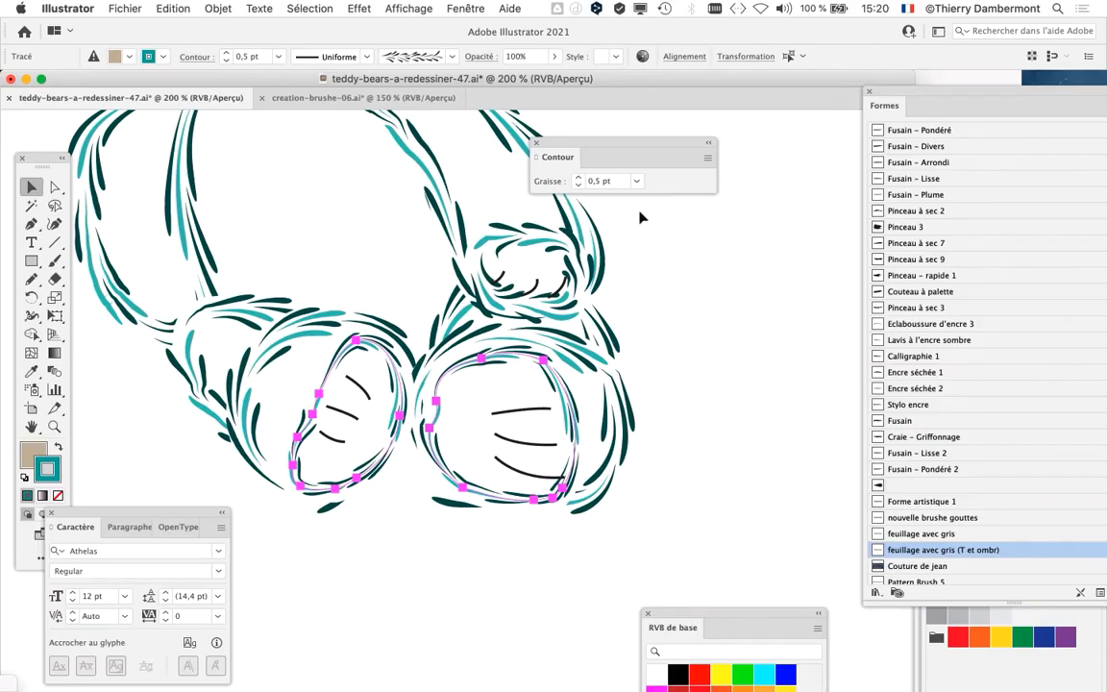
pyautogui.moveTo(596, 144); pyautogui.dragTo(730, 147)
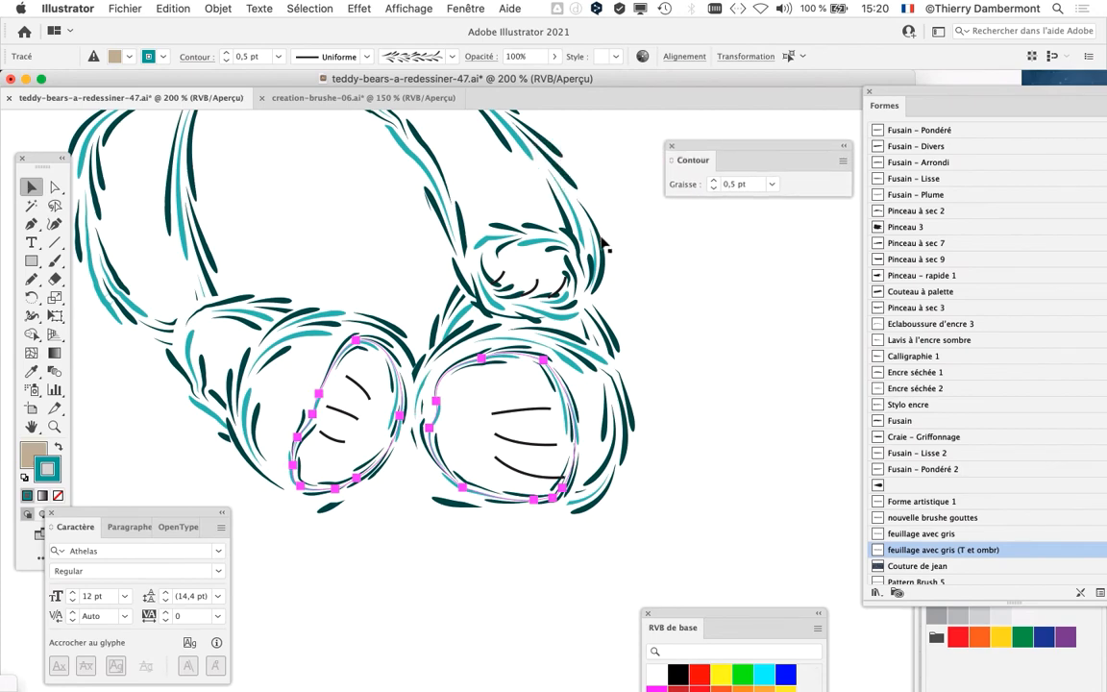
# - Set the stroke weight of the paw pad path at the end of the bent arm to 0.5 pt
pyautogui.click(526, 240)
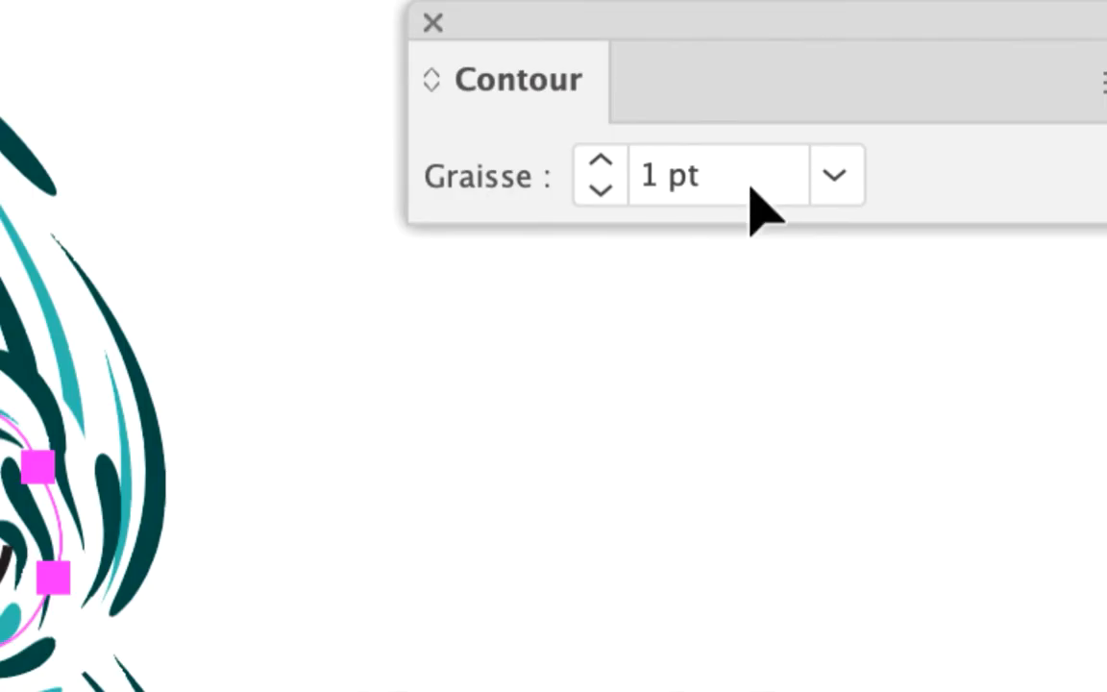
pyautogui.click(834, 177)
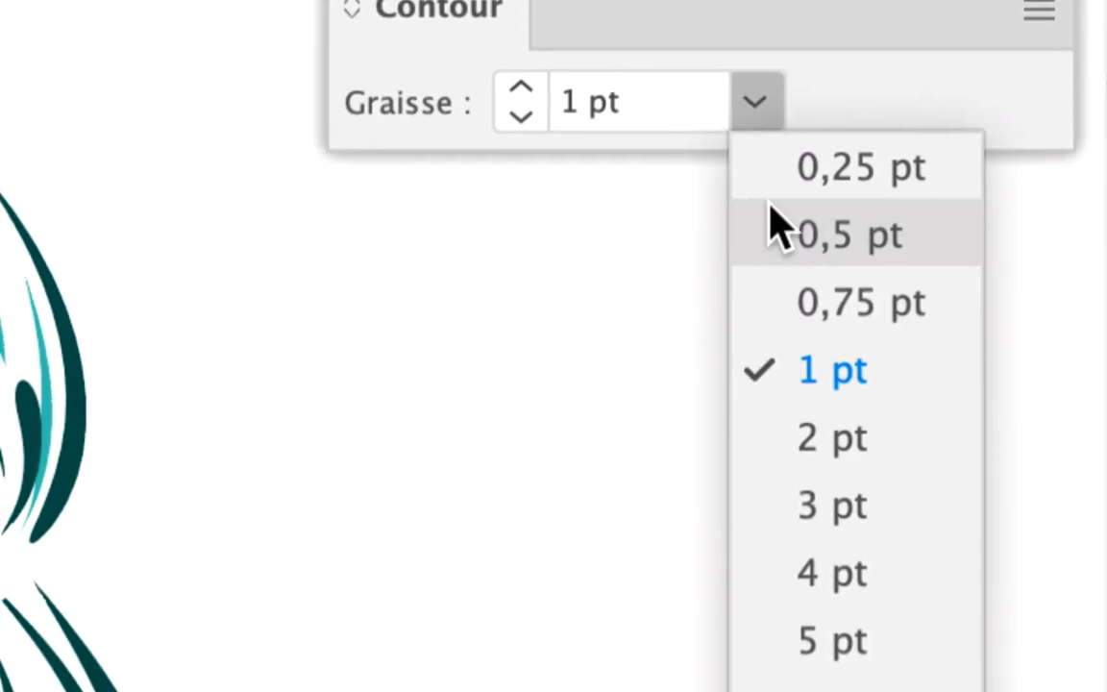
pyautogui.click(860, 303)
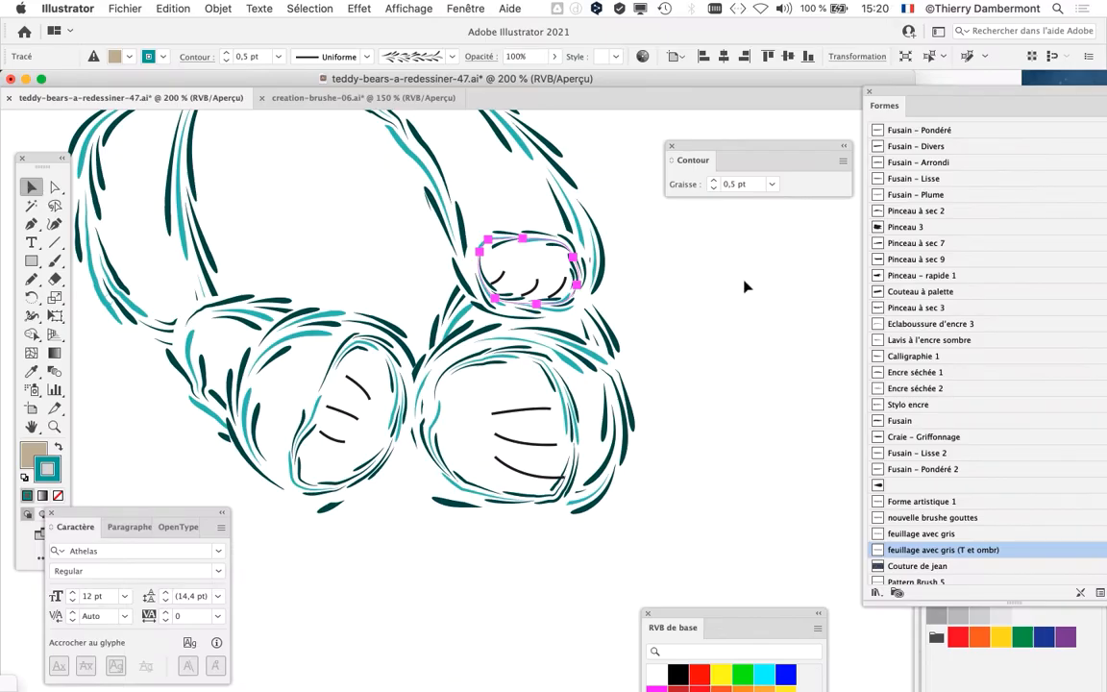
pyautogui.click(675, 326)
pyautogui.scroll(10, 210, 348)
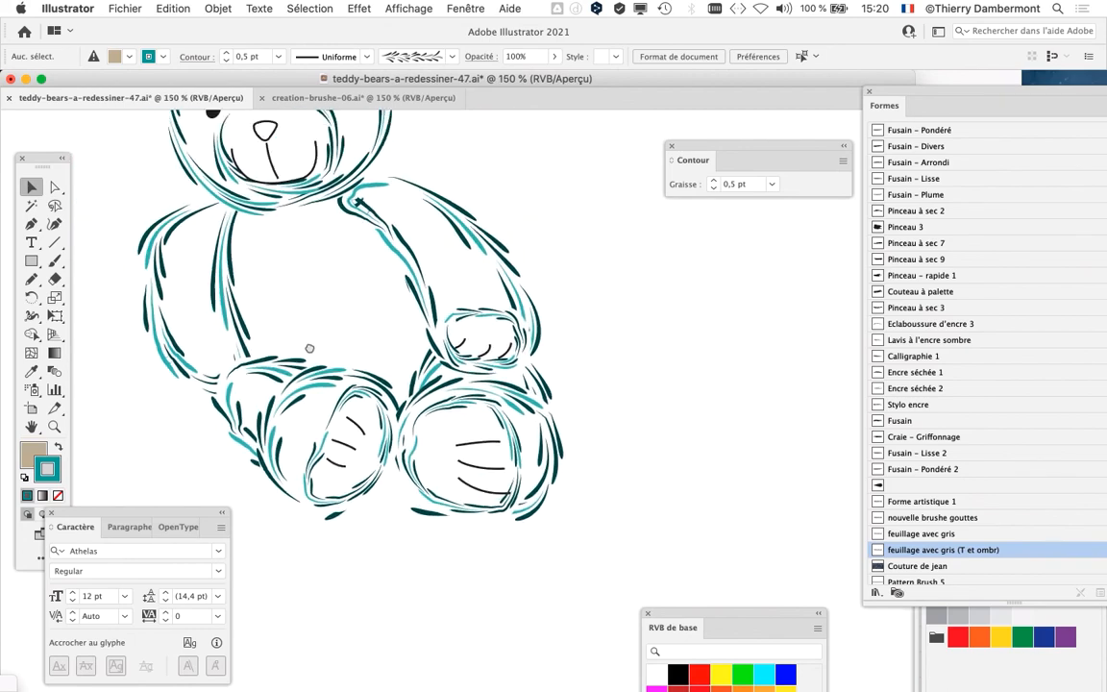
# - Check the stroke weights of the head and muzzle paths, then deselect and view the whole bear
pyautogui.click(459, 321)
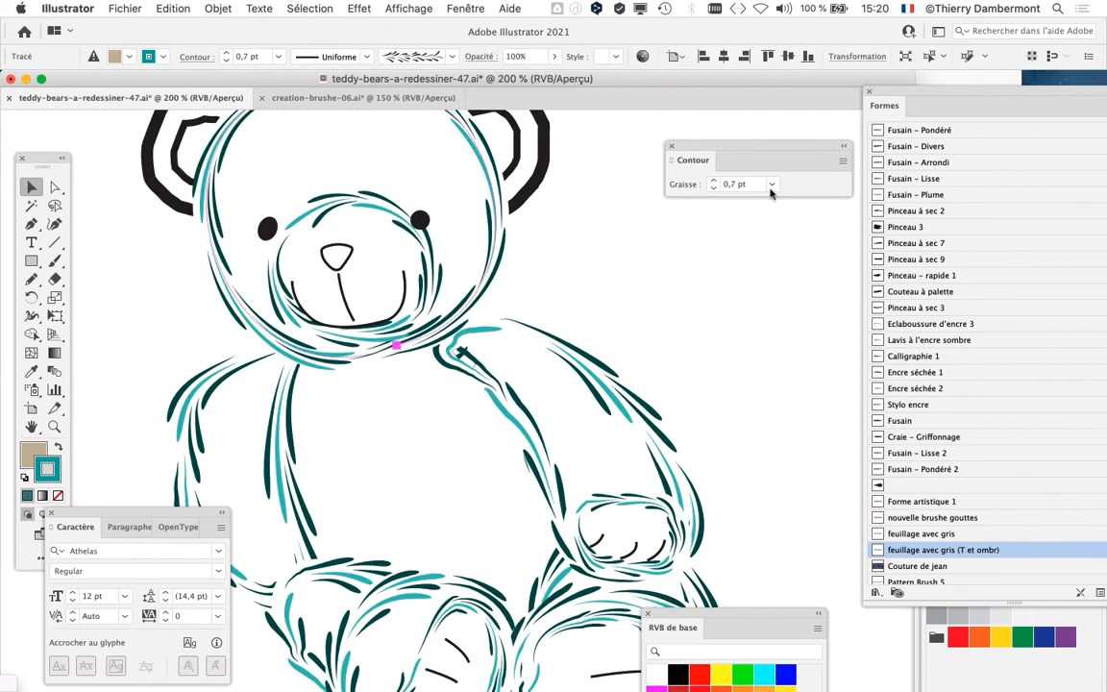
pyautogui.click(371, 202)
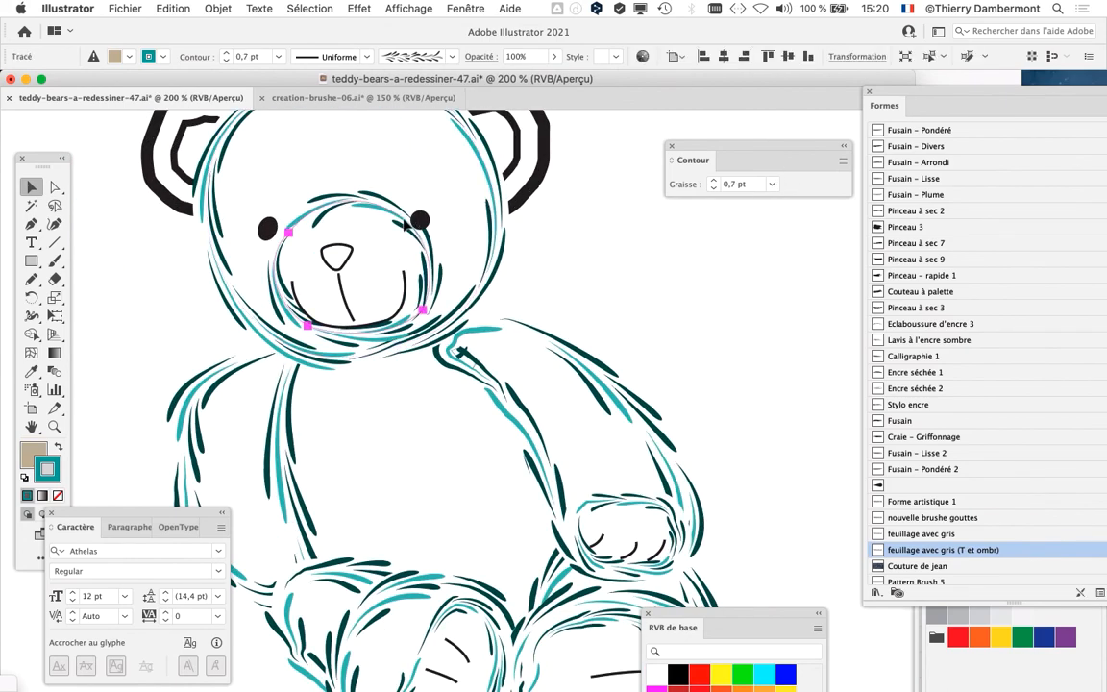
pyautogui.moveTo(730, 146); pyautogui.dragTo(467, 150)
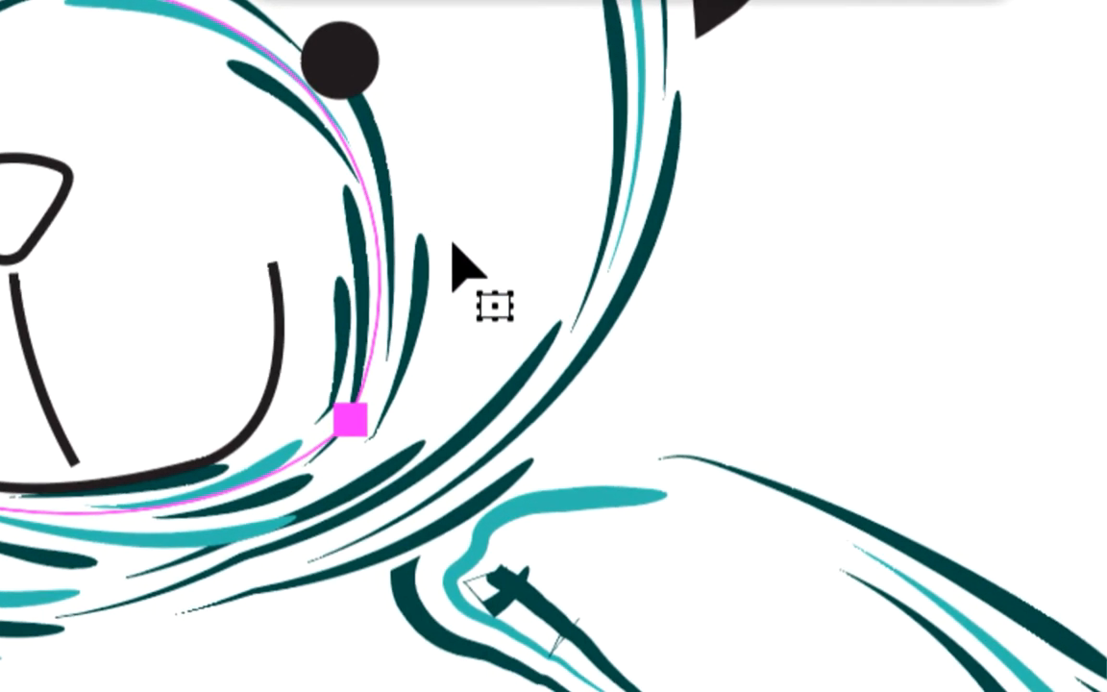
pyautogui.click(570, 674)
pyautogui.click(437, 257)
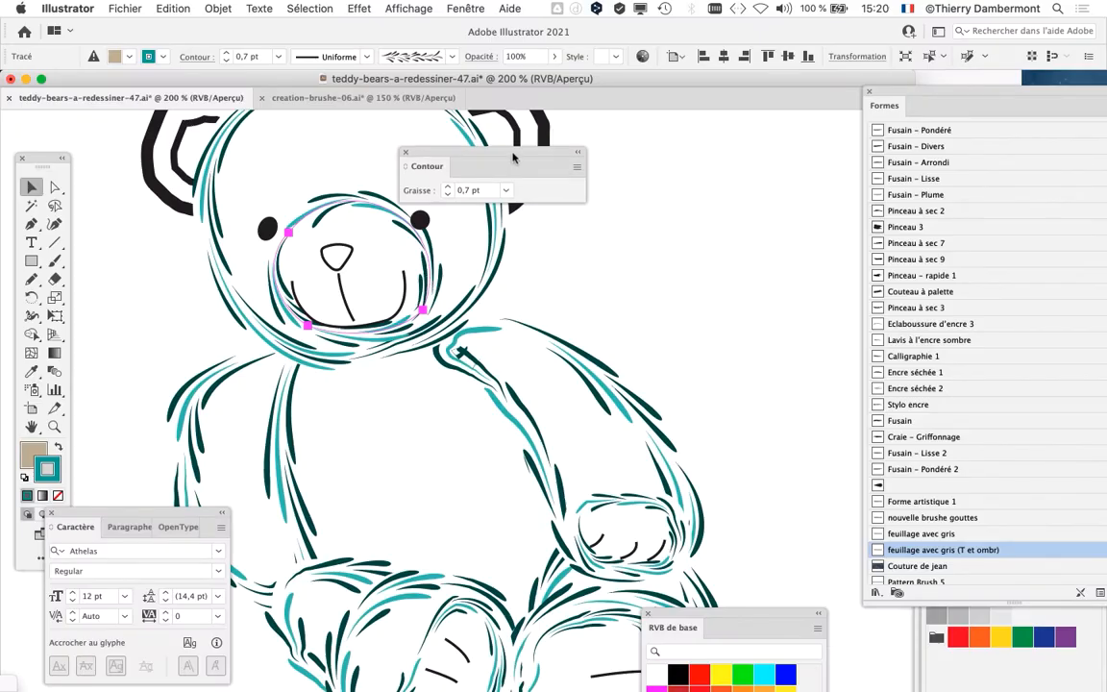
pyautogui.moveTo(514, 160); pyautogui.dragTo(755, 171)
pyautogui.click(668, 323)
pyautogui.scroll(-2, 669, 317)
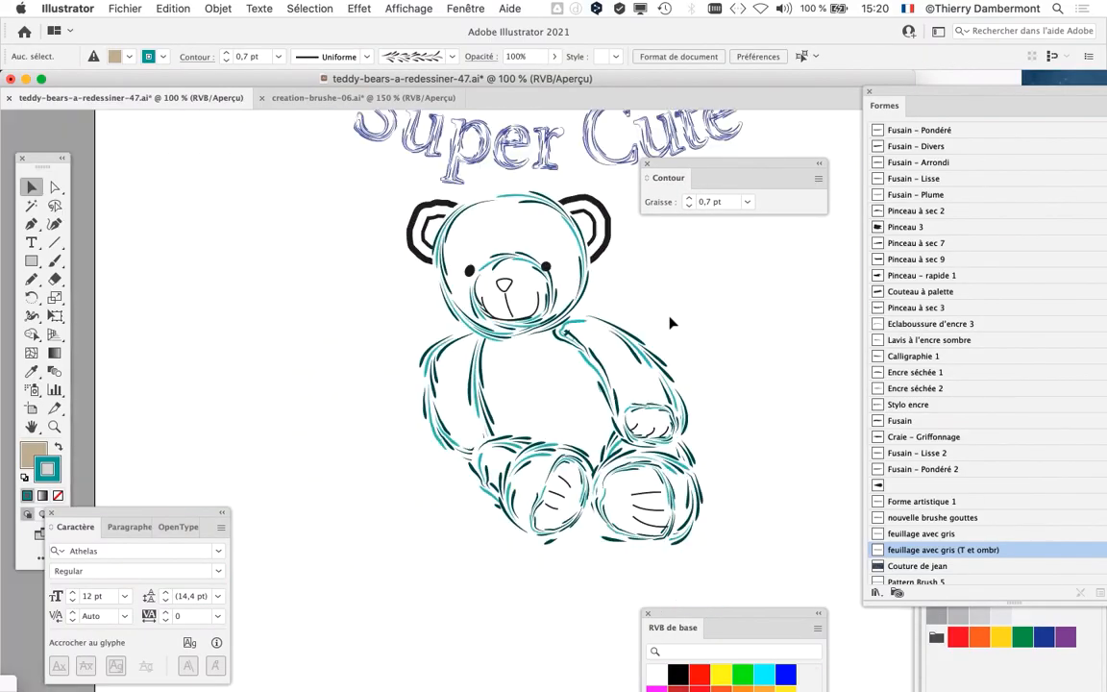
pyautogui.moveTo(449, 315); pyautogui.dragTo(334, 330)
# - Save the drawing as teddy-bears-a-redessiner-48.ai in the teddy bear 12 folder with the Illustrator 2020 version options
pyautogui.click(125, 9)
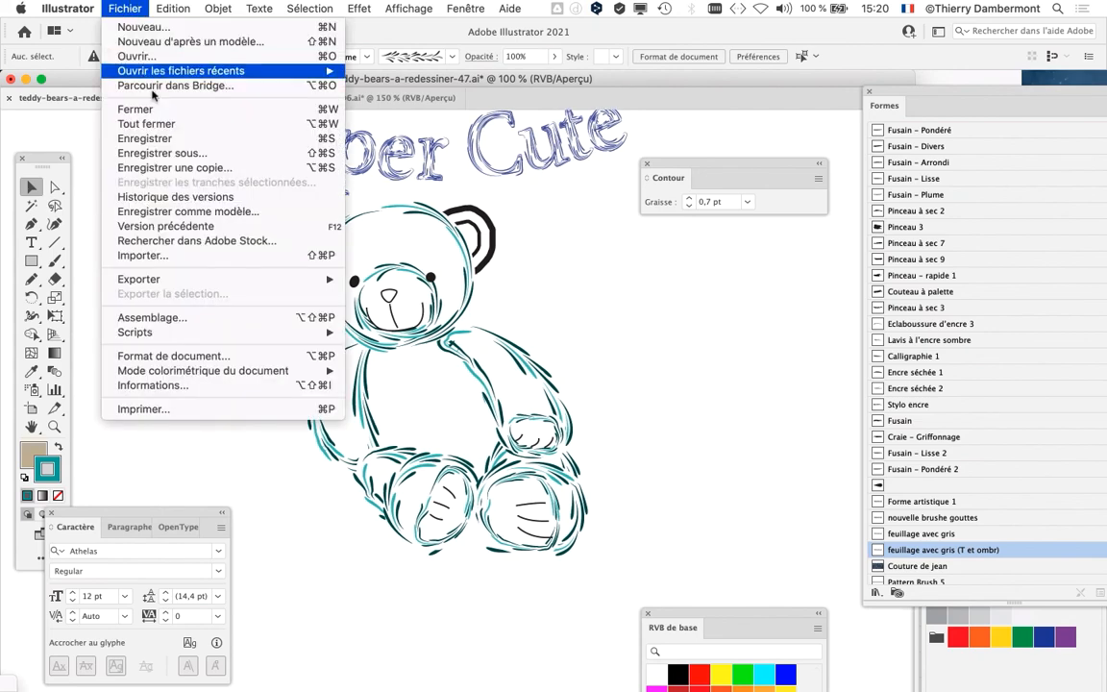
pyautogui.click(162, 153)
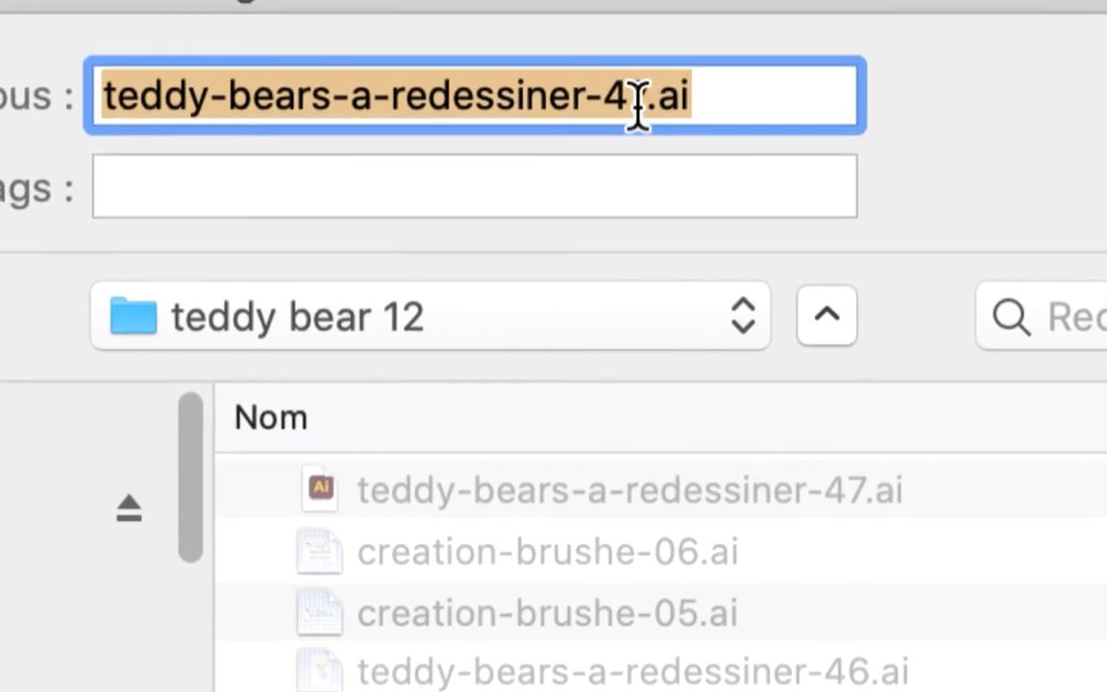
pyautogui.moveTo(618, 40); pyautogui.dragTo(639, 40)
pyautogui.write('8')
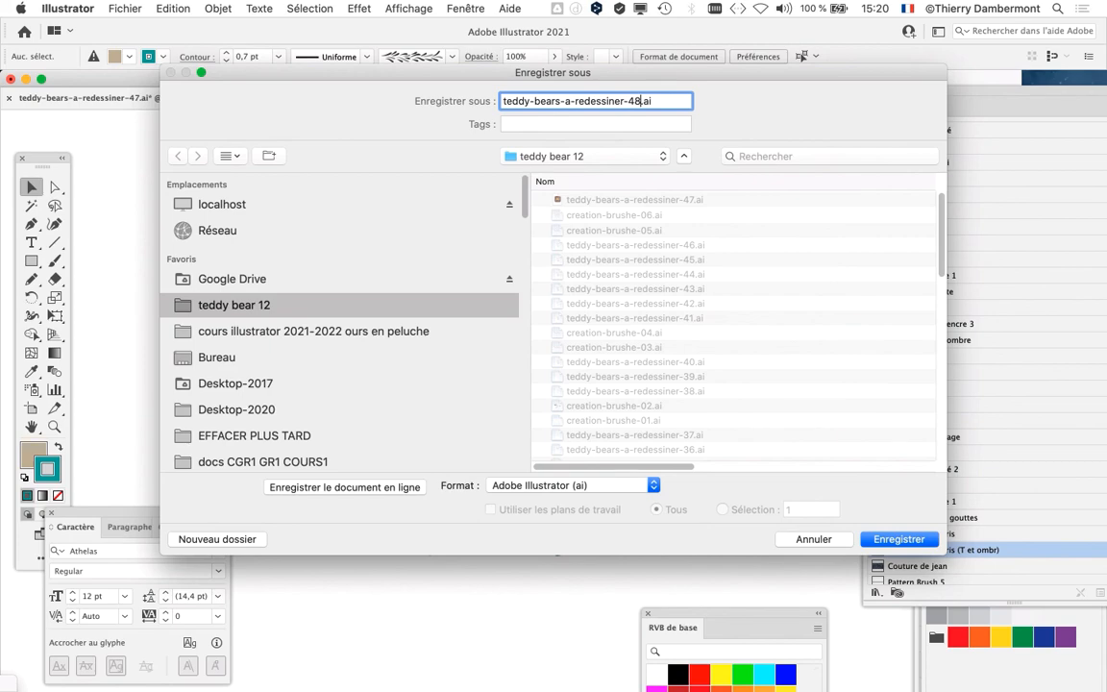
pyautogui.press('Return')
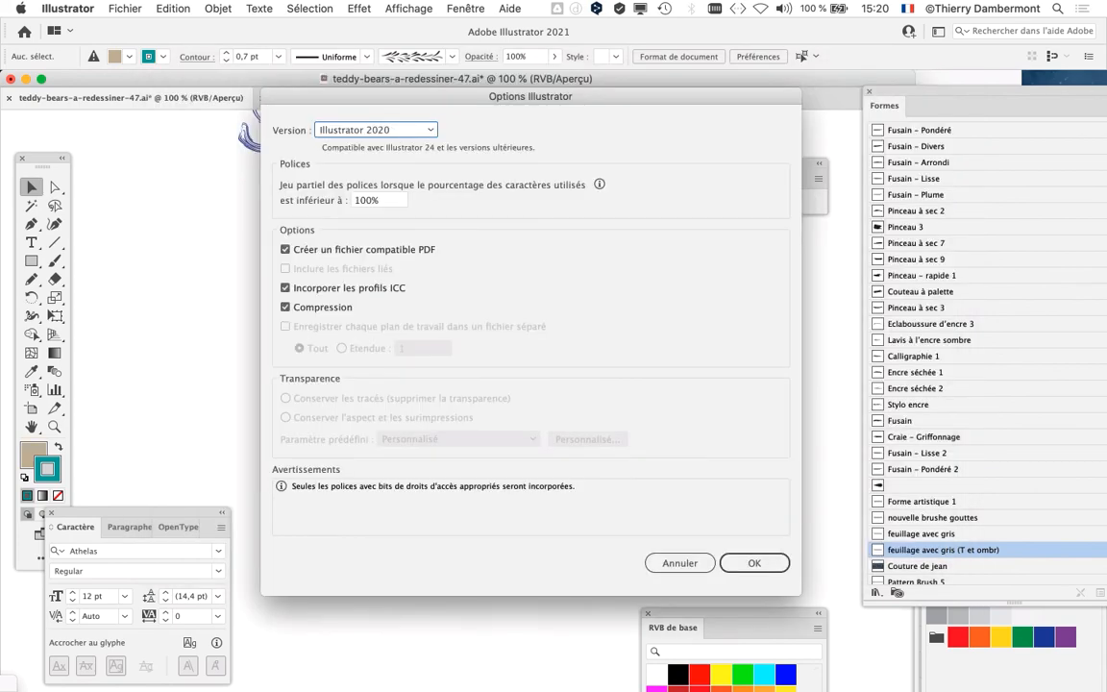
pyautogui.press('Return')
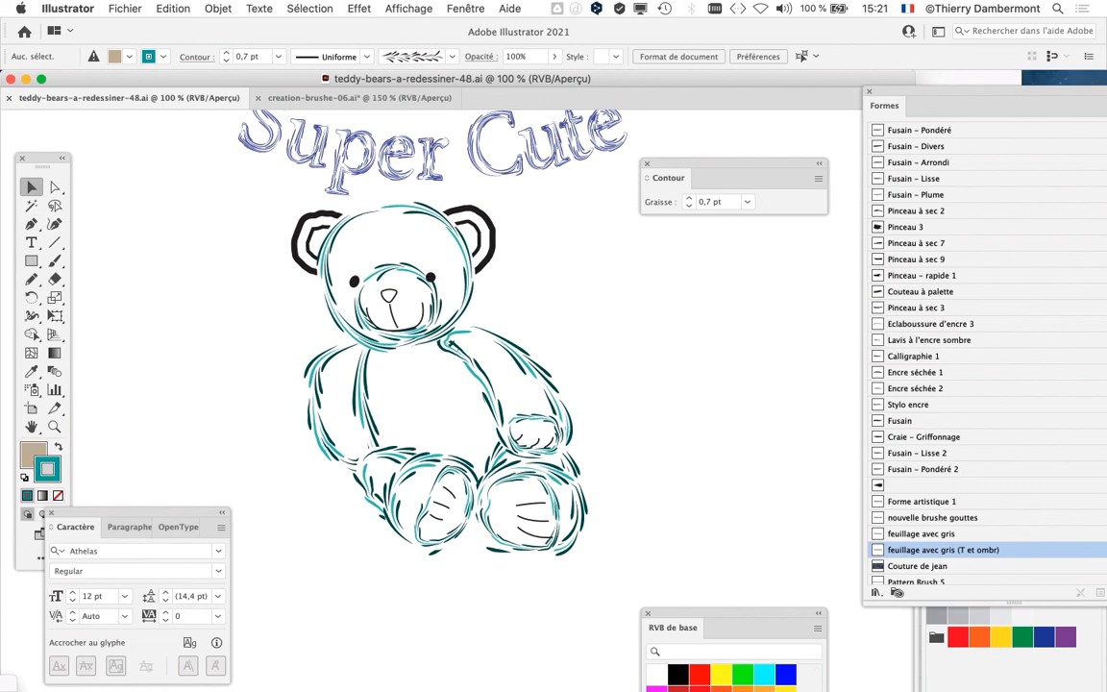
pyautogui.press('super+equal')
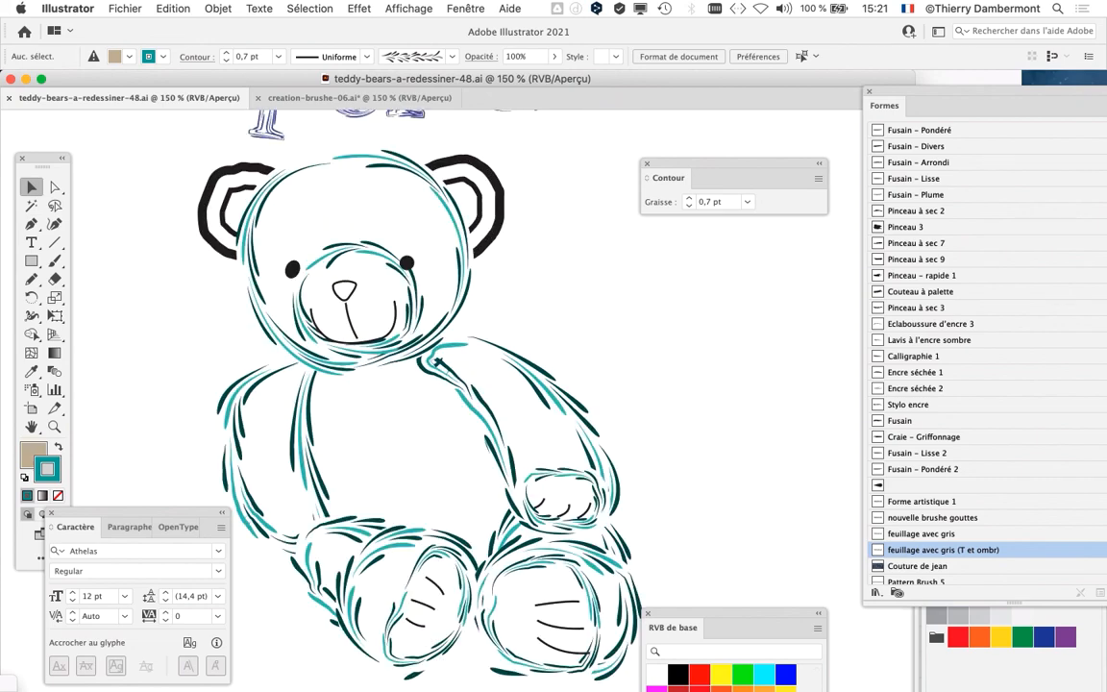
pyautogui.click(358, 7)
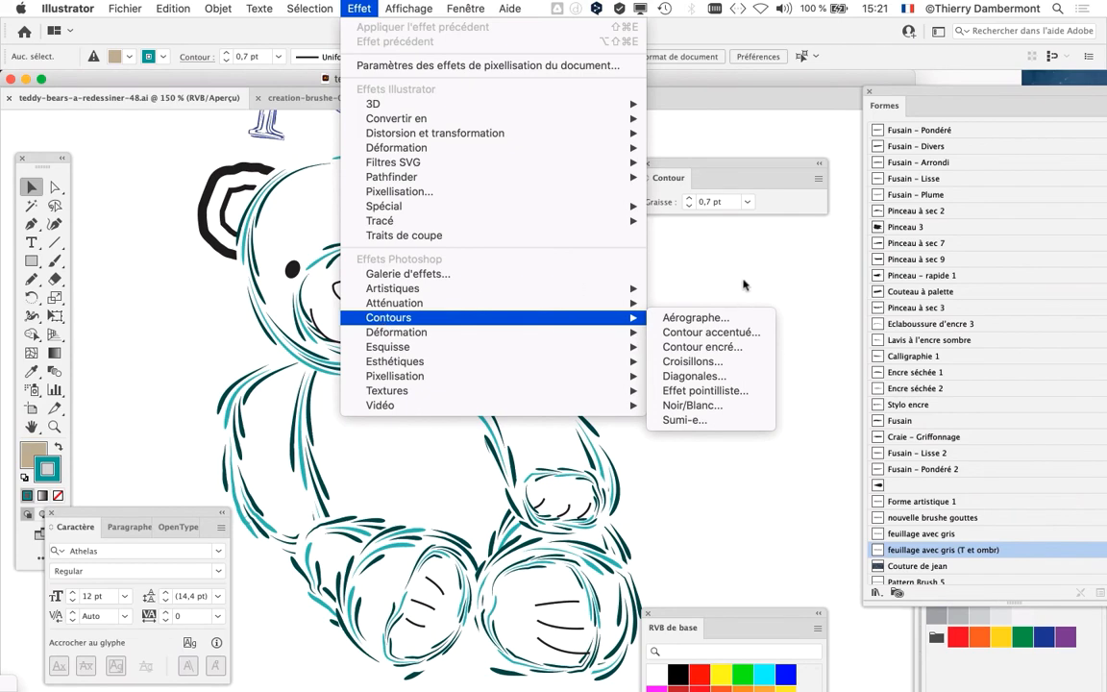
pyautogui.click(740, 280)
pyautogui.scroll(-2, 533, 303)
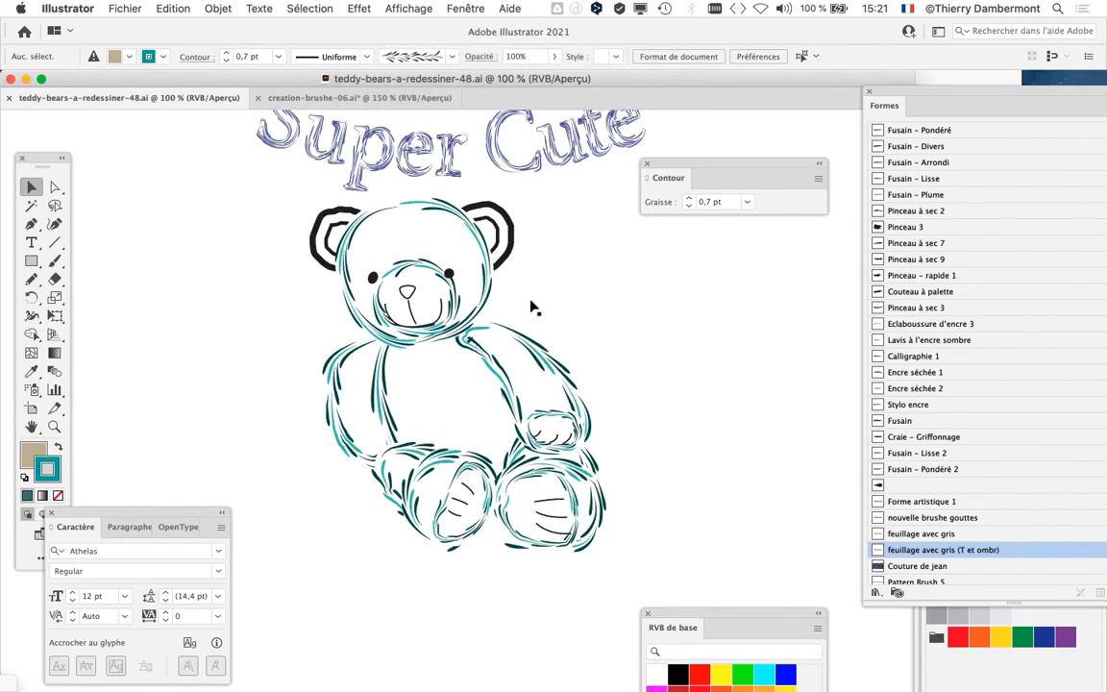
# - Simplify the bent arm's path in outline view and return the whole bear to preview
pyautogui.scroll(6, 509, 327)
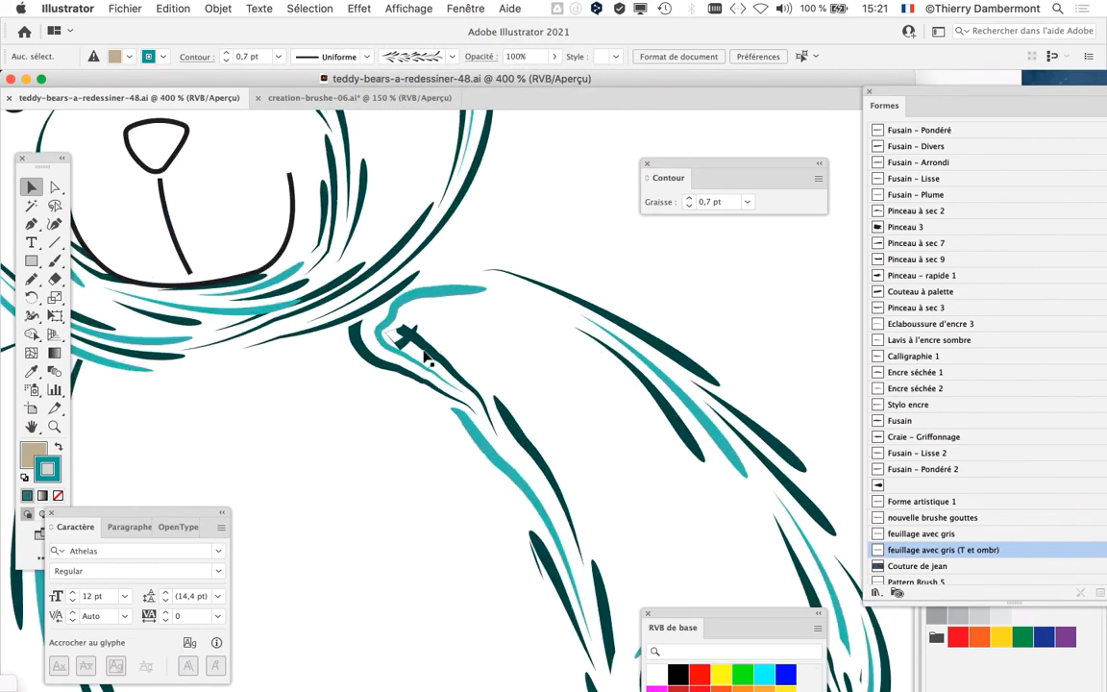
pyautogui.press('super+y')
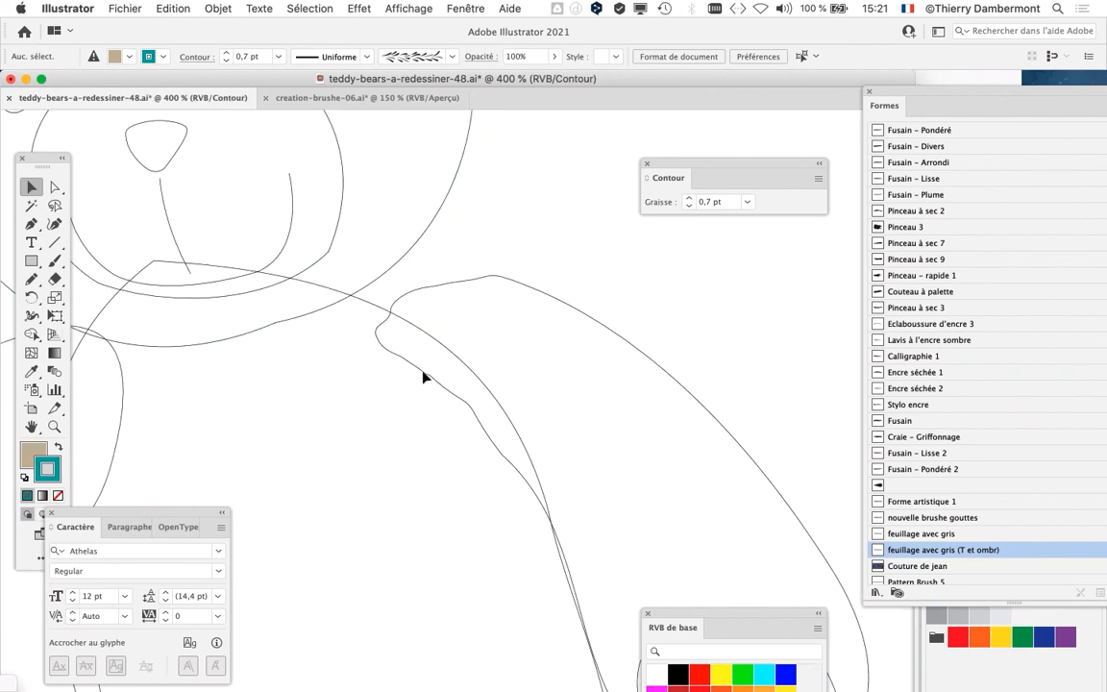
pyautogui.click(422, 374)
pyautogui.click(215, 8)
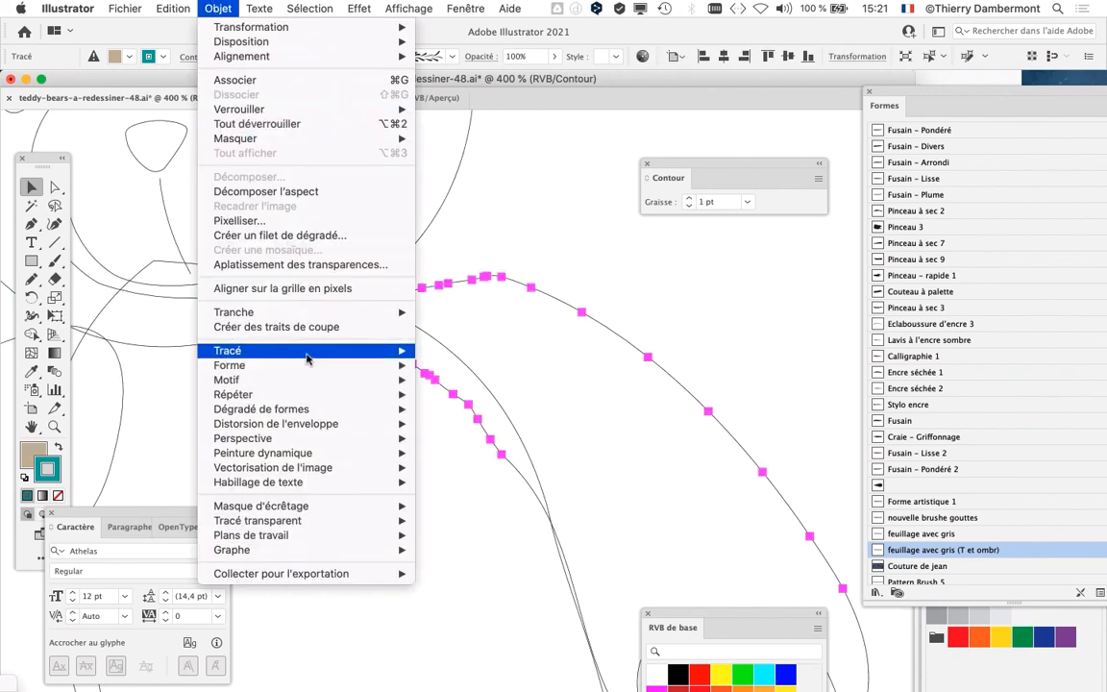
pyautogui.moveTo(306, 351)
pyautogui.click(463, 409)
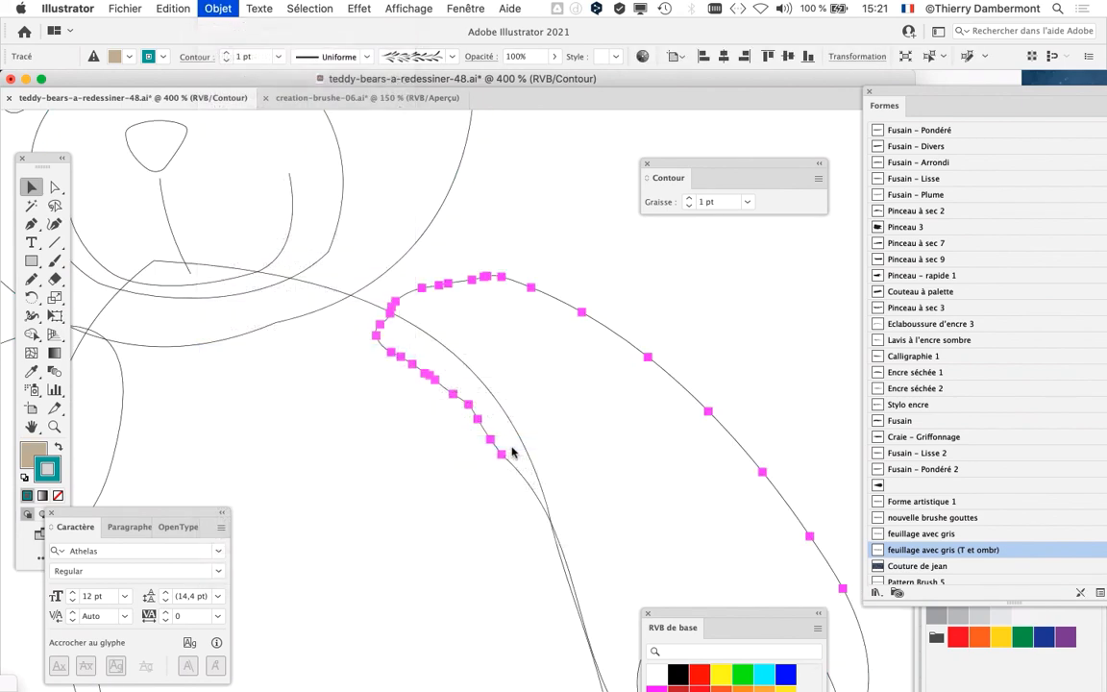
pyautogui.click(586, 260)
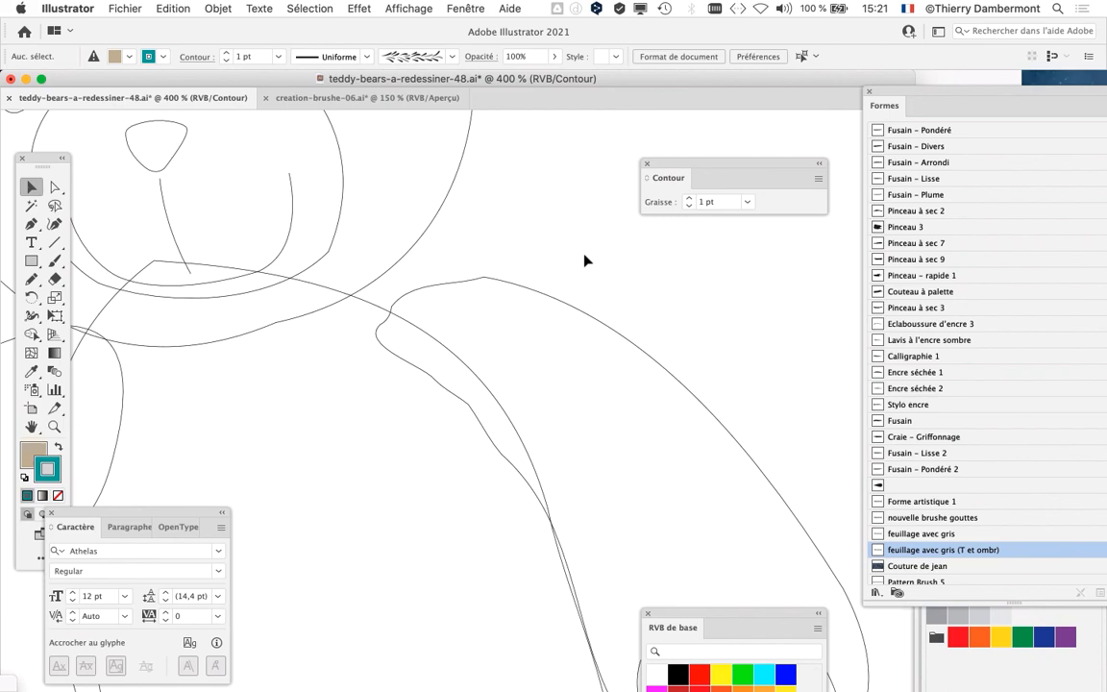
pyautogui.press('super+minus')
pyautogui.press('super+minus')
pyautogui.press('super+minus')
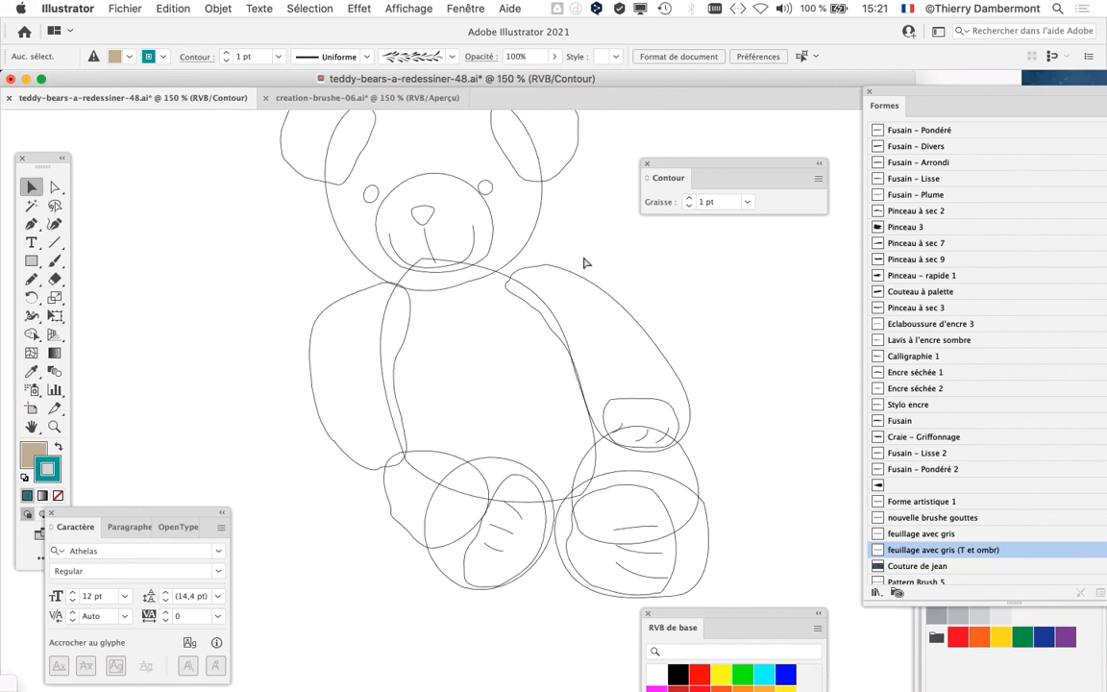
pyautogui.press('super+y')
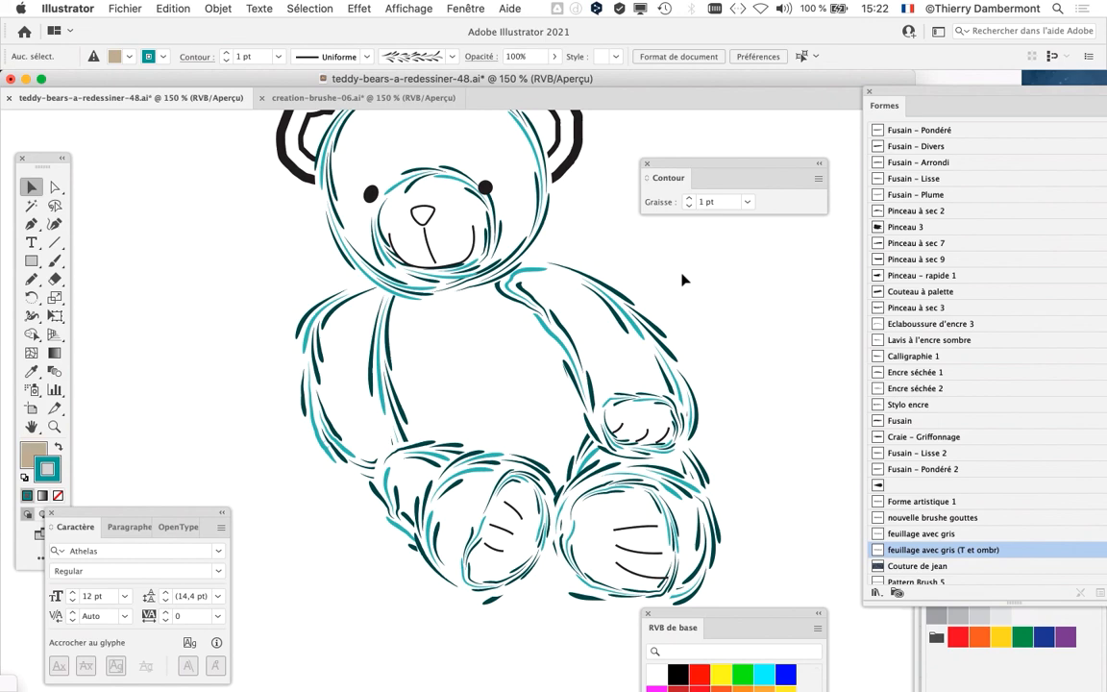
# - Save the drawing as teddy-bears-a-redessiner-49.ai in the teddy bear 12 folder with the Illustrator 2020 version options
pyautogui.scroll(-1, 682, 280)
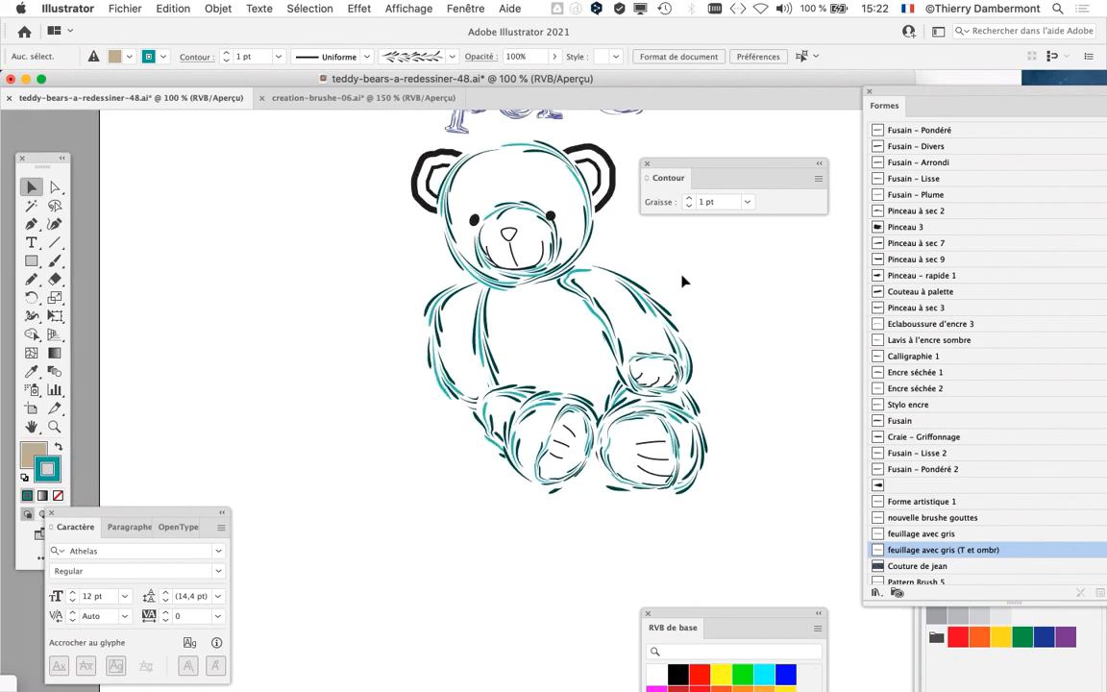
pyautogui.moveTo(541, 377); pyautogui.dragTo(407, 405)
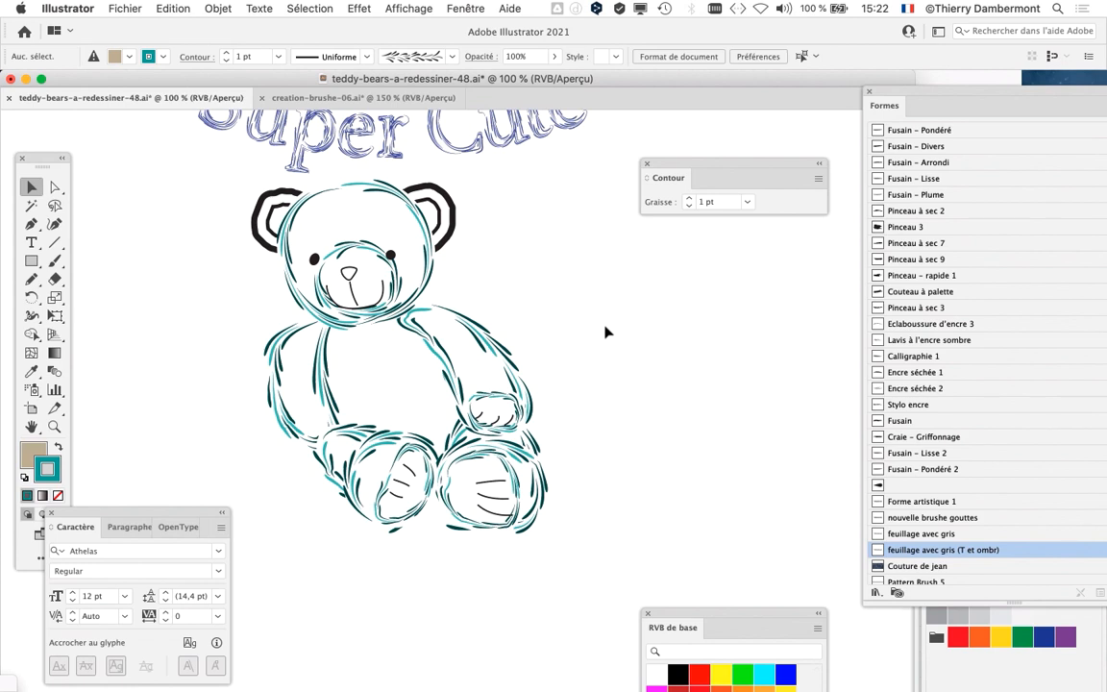
pyautogui.scroll(1, 472, 293)
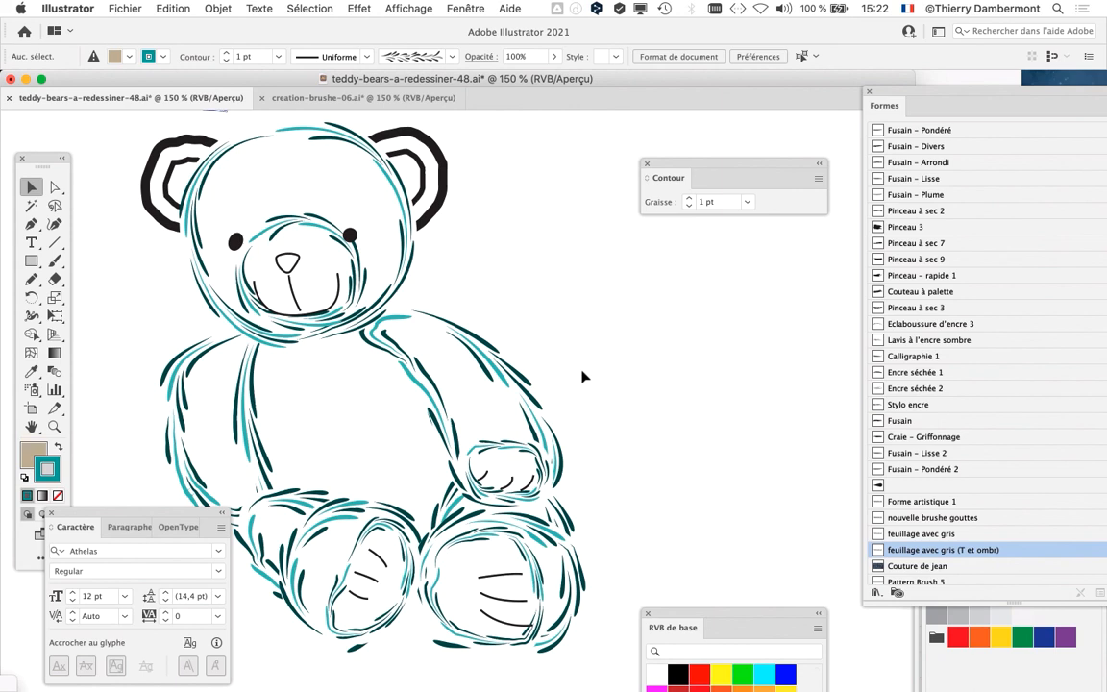
pyautogui.click(116, 8)
pyautogui.click(187, 152)
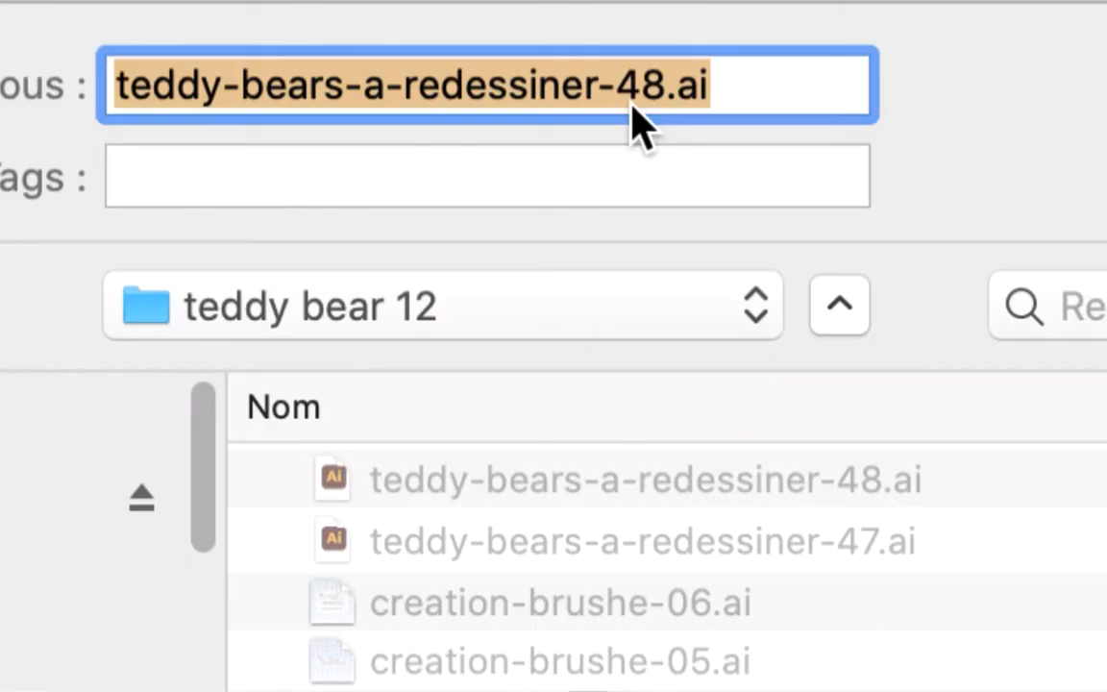
pyautogui.moveTo(633, 94); pyautogui.dragTo(650, 100)
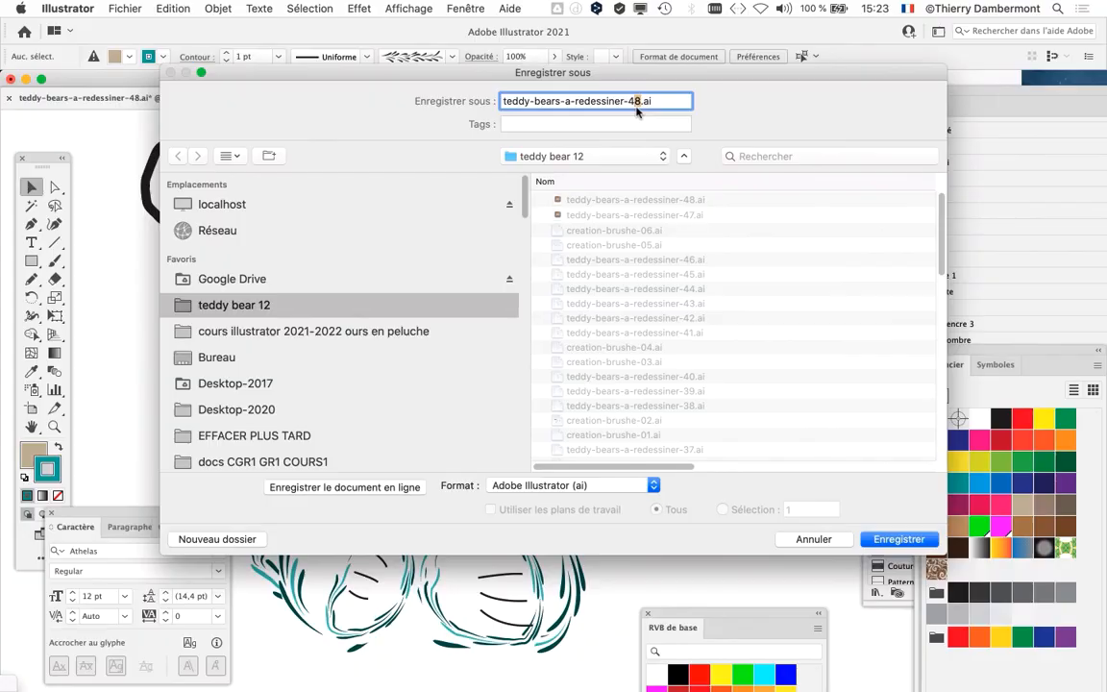
pyautogui.press('Return')
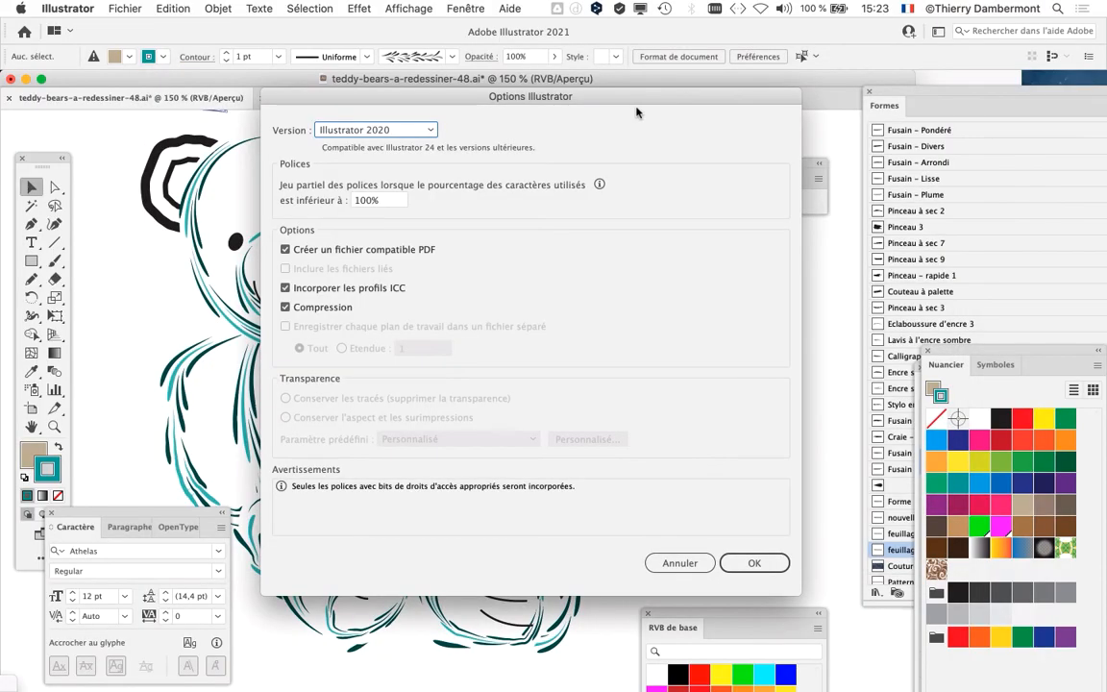
pyautogui.click(753, 561)
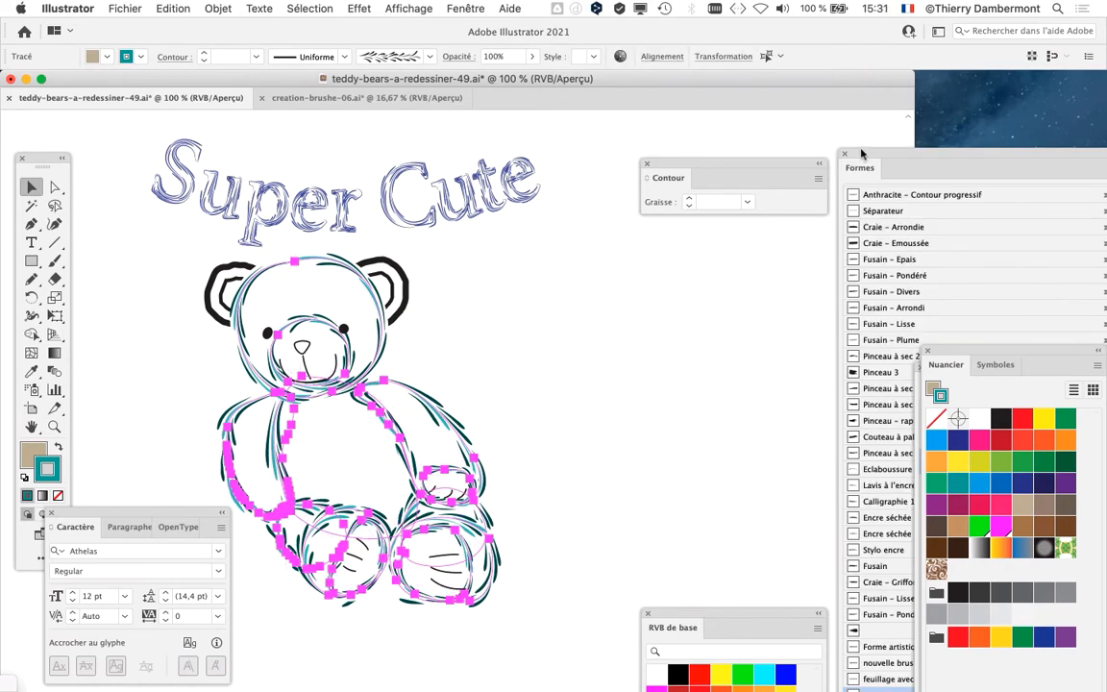
# - Try the feuillage avec gris brush on the selected bear paths and undo it
pyautogui.moveTo(861, 152)
pyautogui.mouseDown()
pyautogui.moveTo(537, 5)
pyautogui.moveTo(559, 5)
pyautogui.mouseUp()
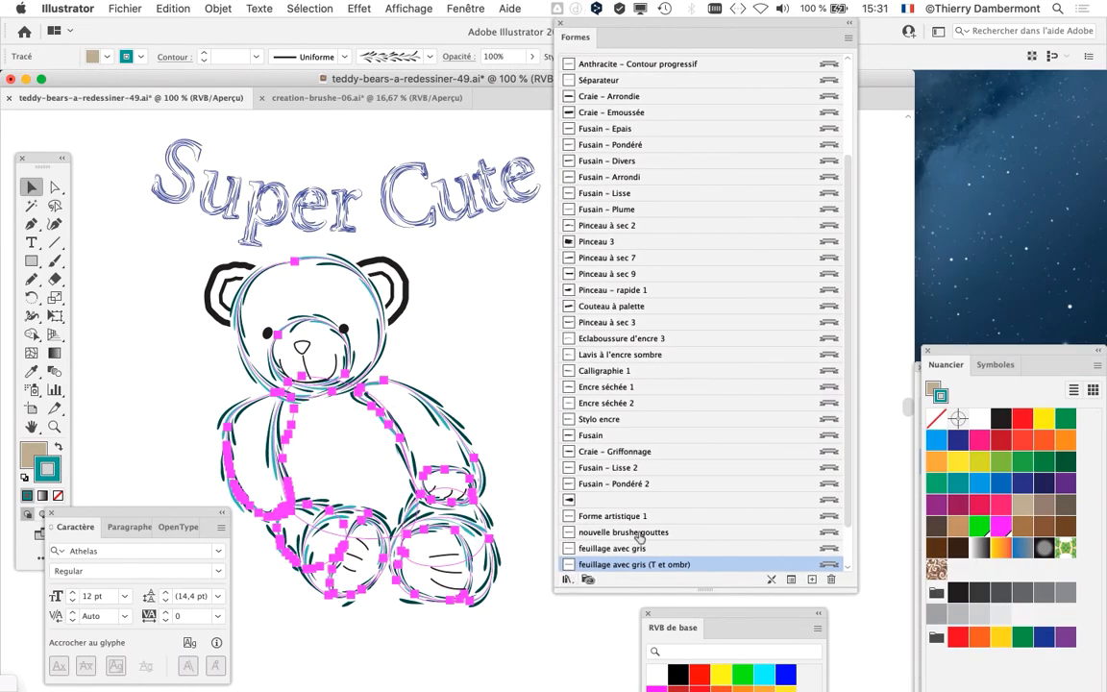
pyautogui.scroll(-3, 638, 536)
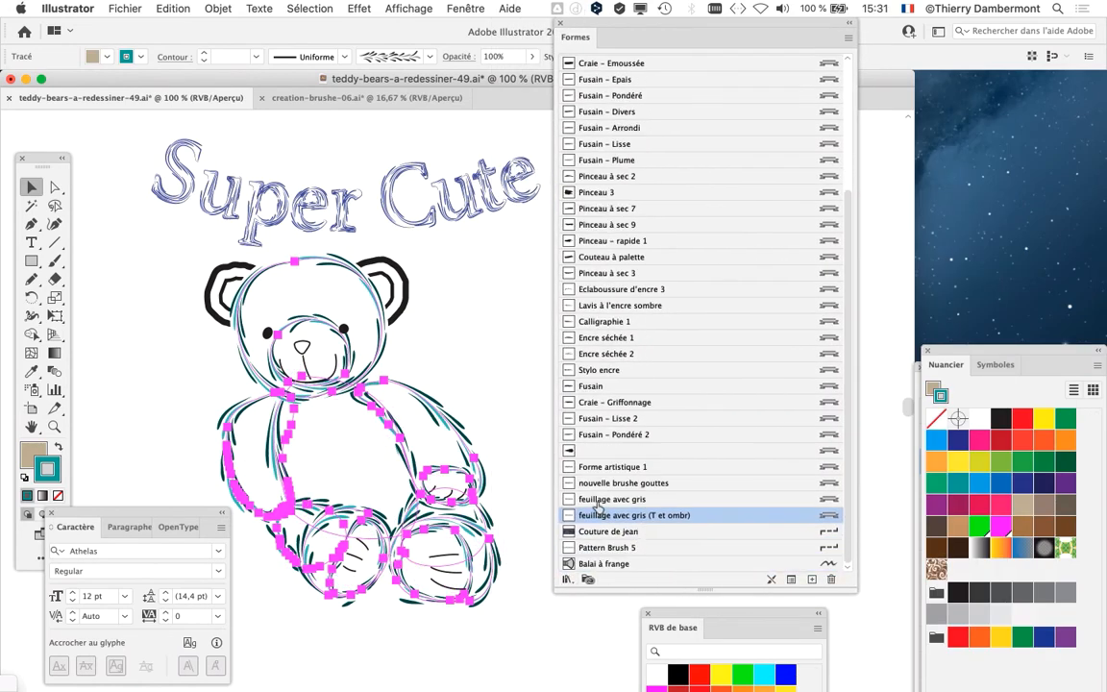
pyautogui.click(597, 509)
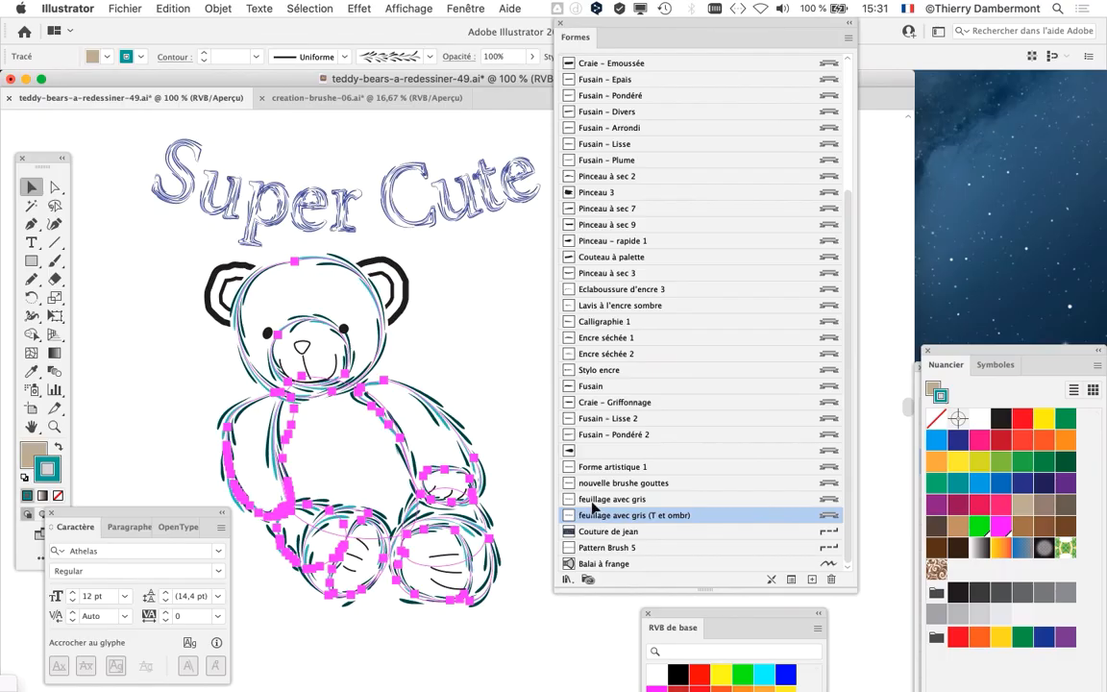
pyautogui.click(592, 503)
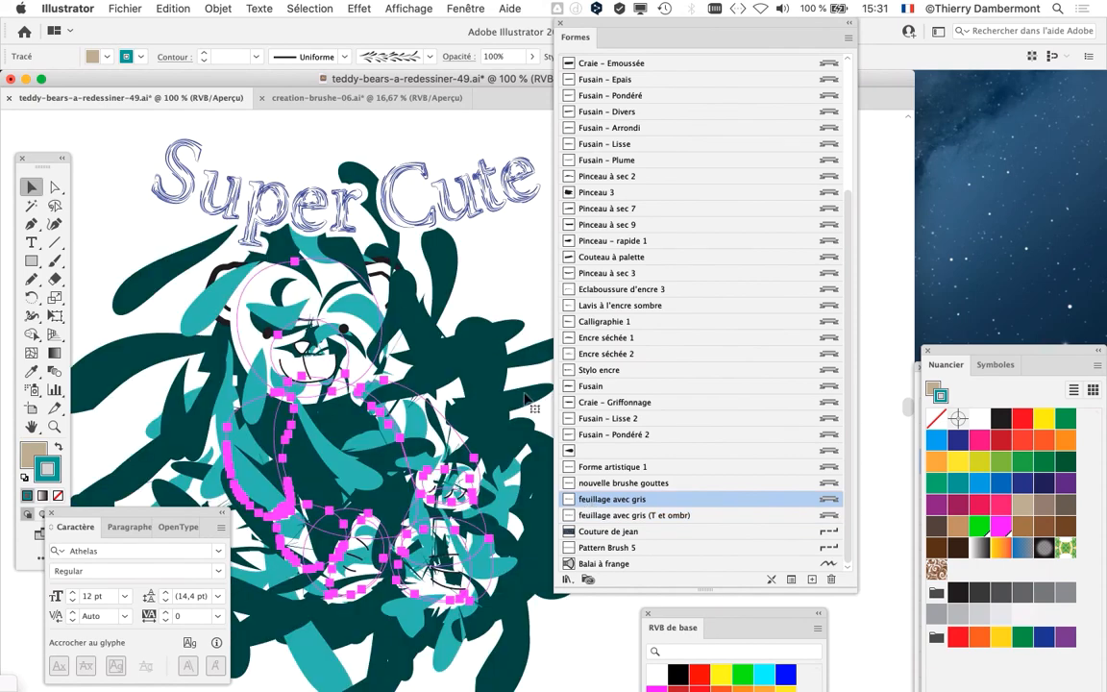
pyautogui.click(174, 9)
pyautogui.click(182, 55)
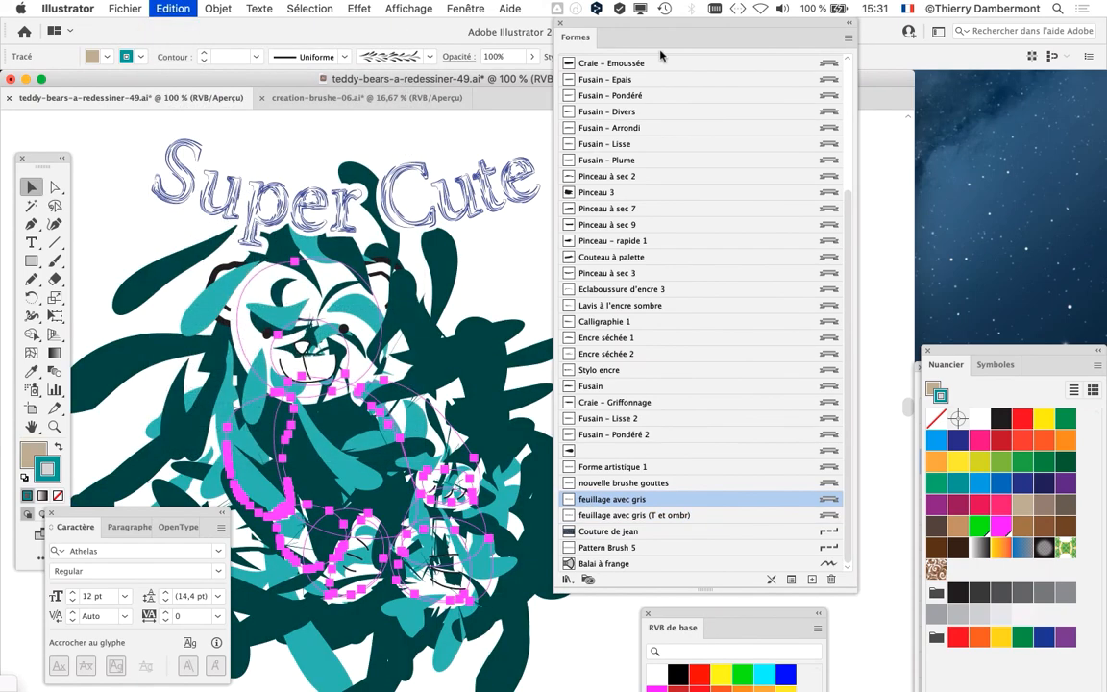
# - Move the brush list off the artwork and deselect the bear's paths, leaving empty space beside the bear in view
pyautogui.moveTo(614, 23); pyautogui.dragTo(932, 76)
pyautogui.press('super+minus')
pyautogui.press('super+minus')
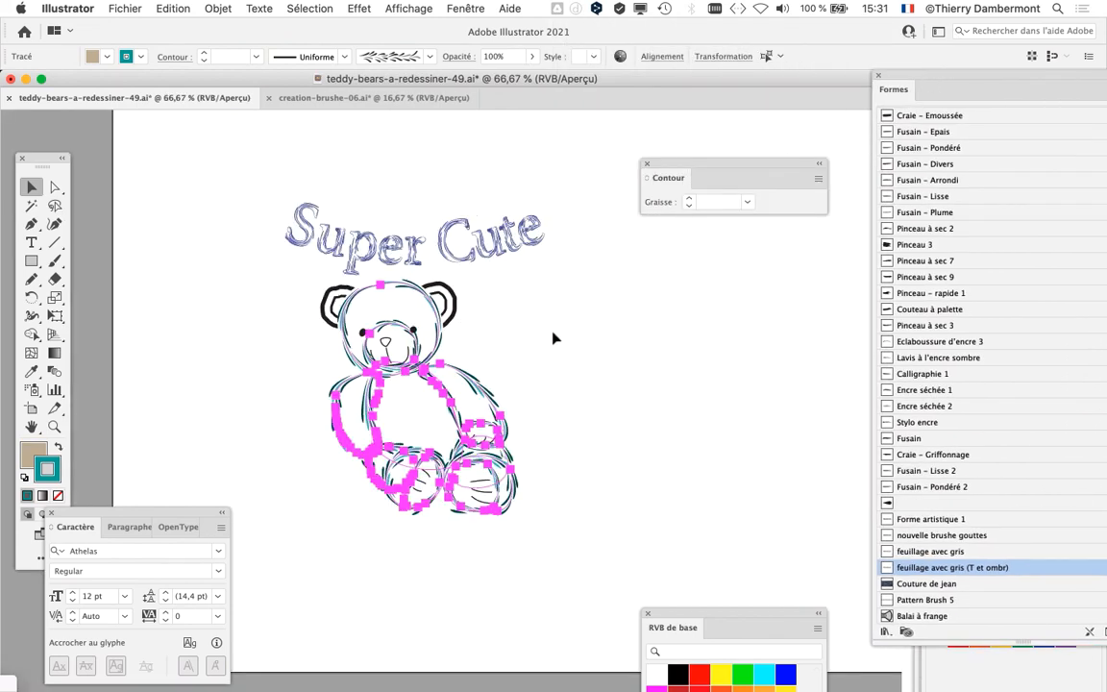
pyautogui.moveTo(557, 342); pyautogui.dragTo(301, 313)
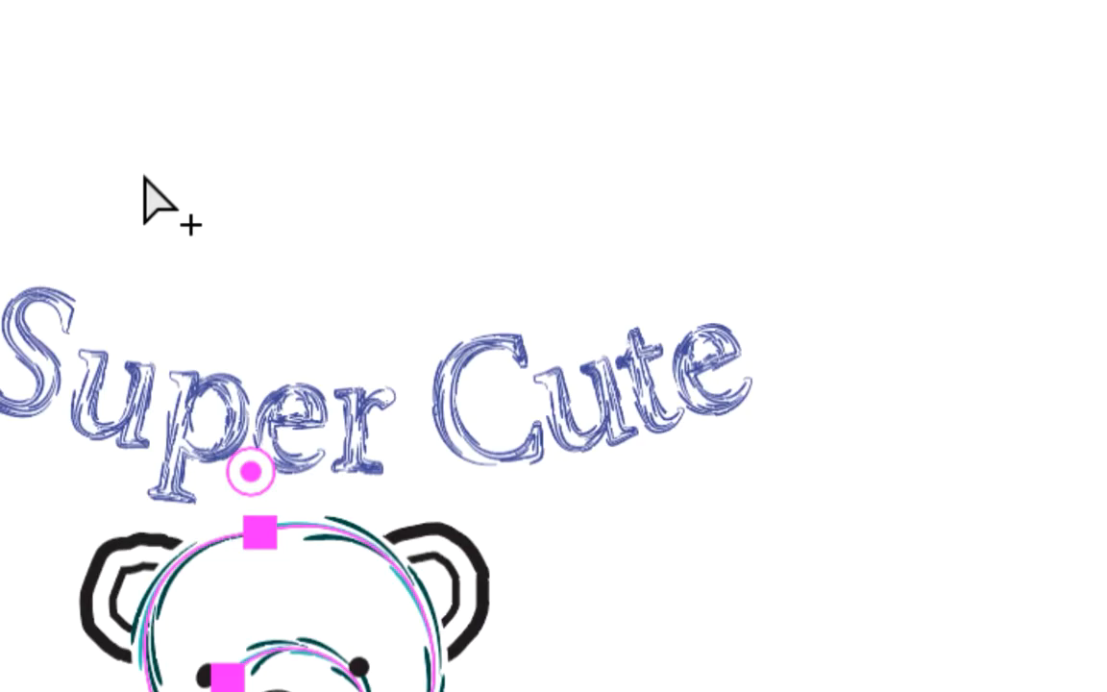
pyautogui.click(144, 178)
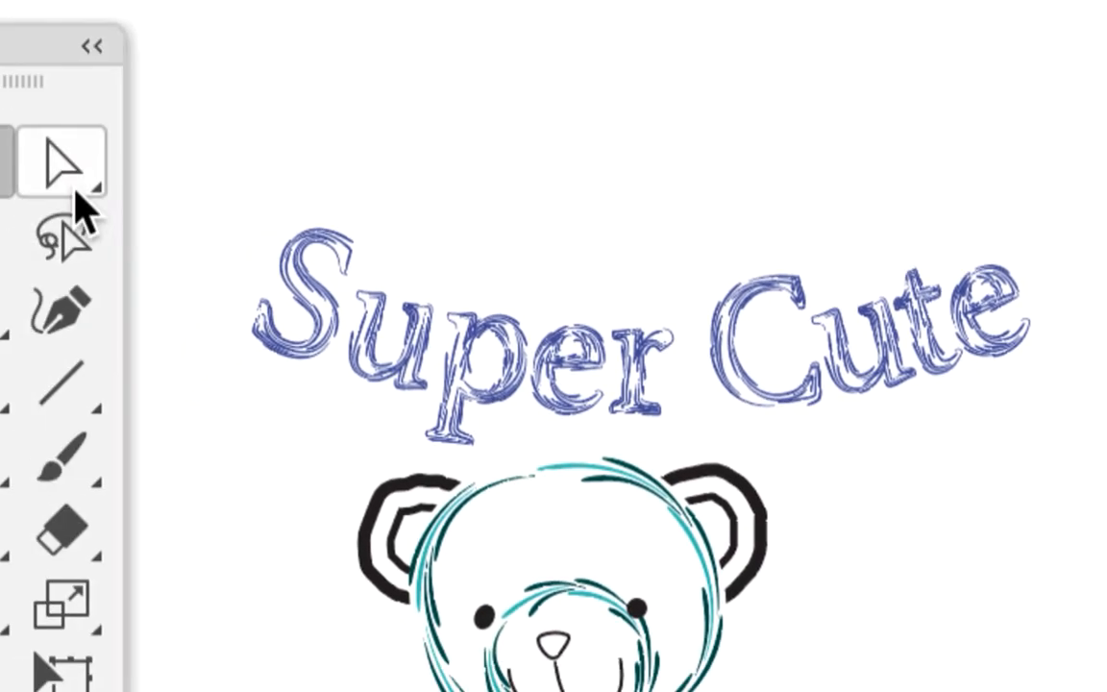
# - Paint a long horizontal test stroke beside the bear with the feuillage avec gris brush and delete it
pyautogui.click(63, 456)
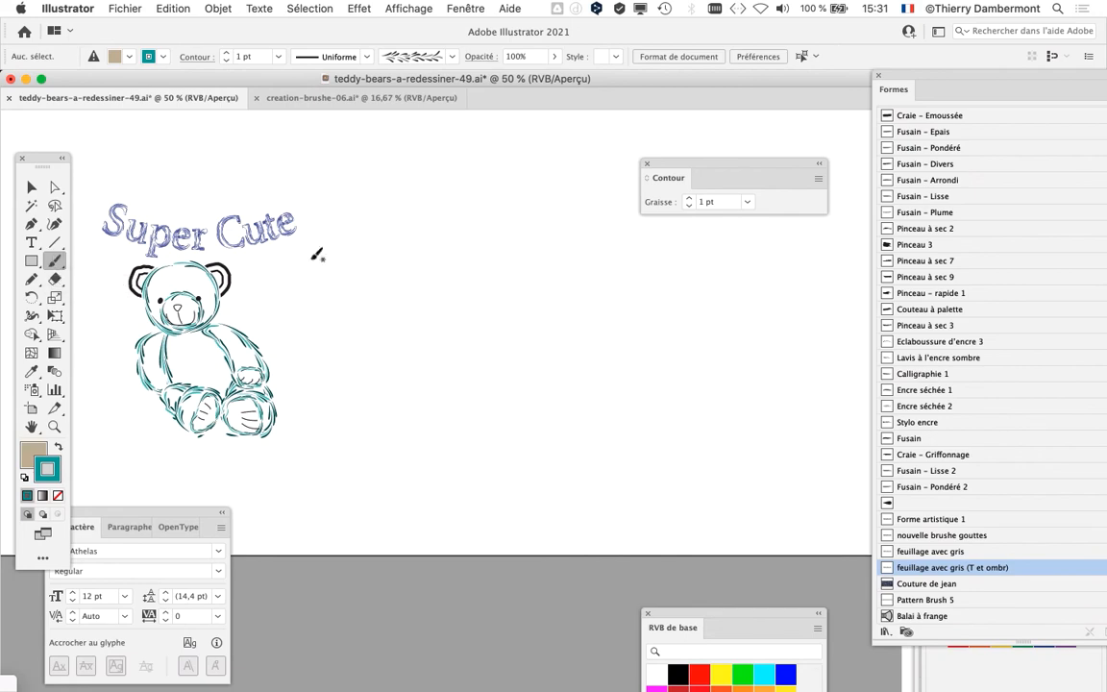
pyautogui.moveTo(901, 75); pyautogui.dragTo(419, 24)
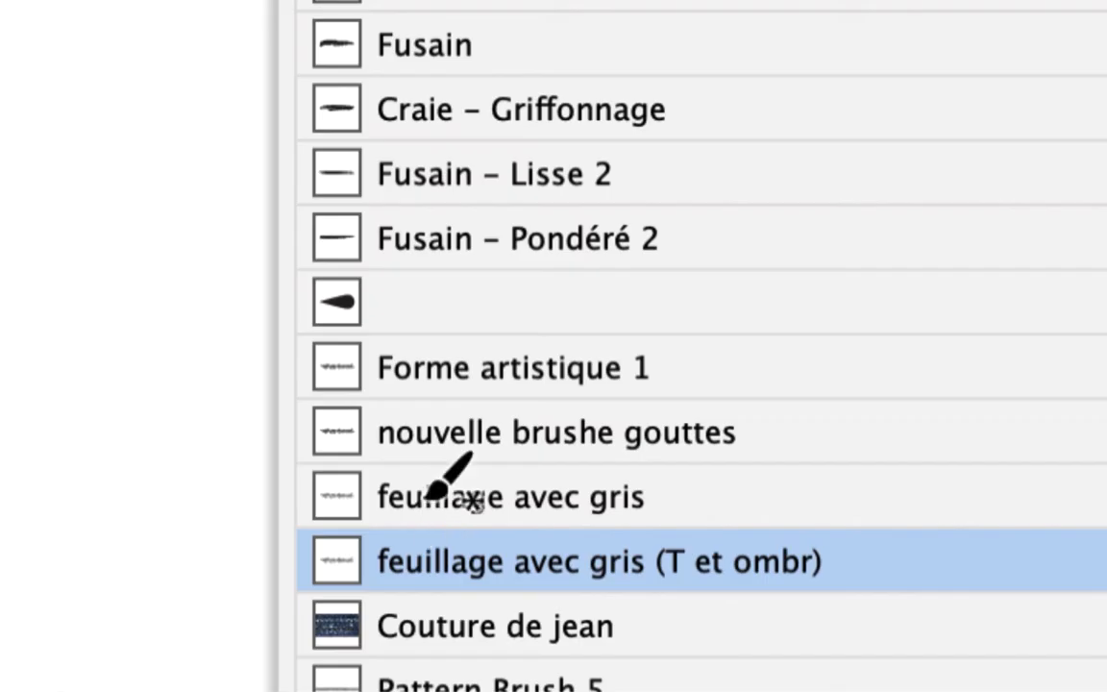
pyautogui.click(426, 497)
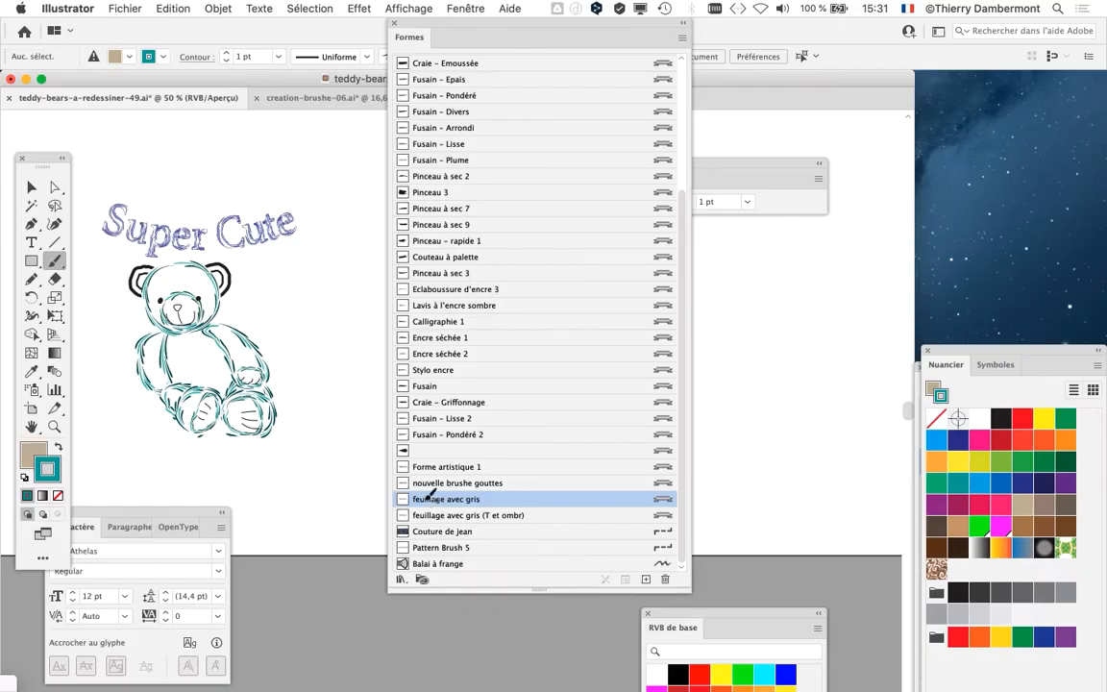
pyautogui.moveTo(448, 30); pyautogui.dragTo(959, 157)
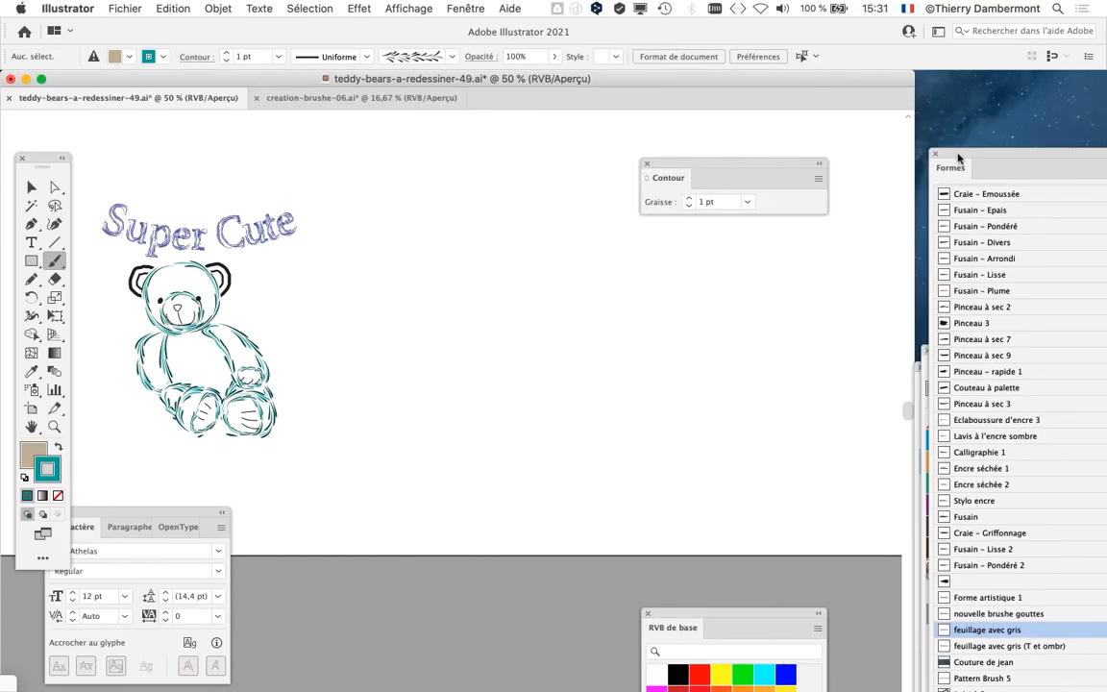
pyautogui.keyDown('alt'); pyautogui.keyDown('super'); pyautogui.click(408, 361); pyautogui.keyUp('super'); pyautogui.keyUp('alt')
pyautogui.moveTo(411, 356)
pyautogui.mouseDown()
pyautogui.moveTo(262, 330)
pyautogui.moveTo(454, 311)
pyautogui.moveTo(855, 310)
pyautogui.mouseUp()
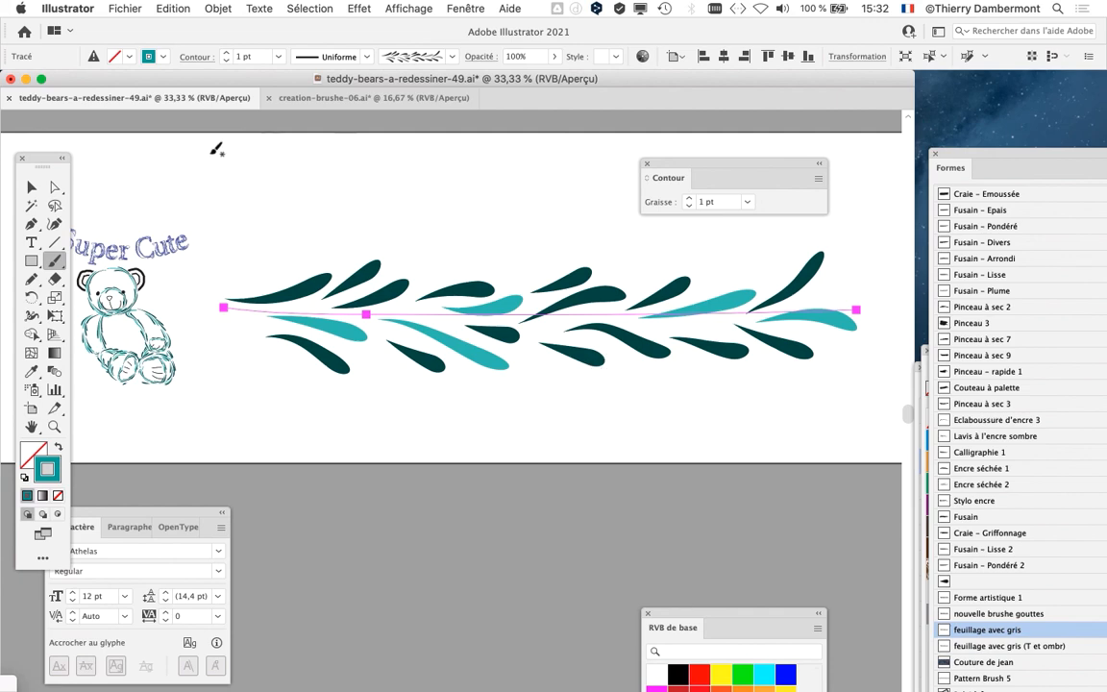
pyautogui.click(31, 188)
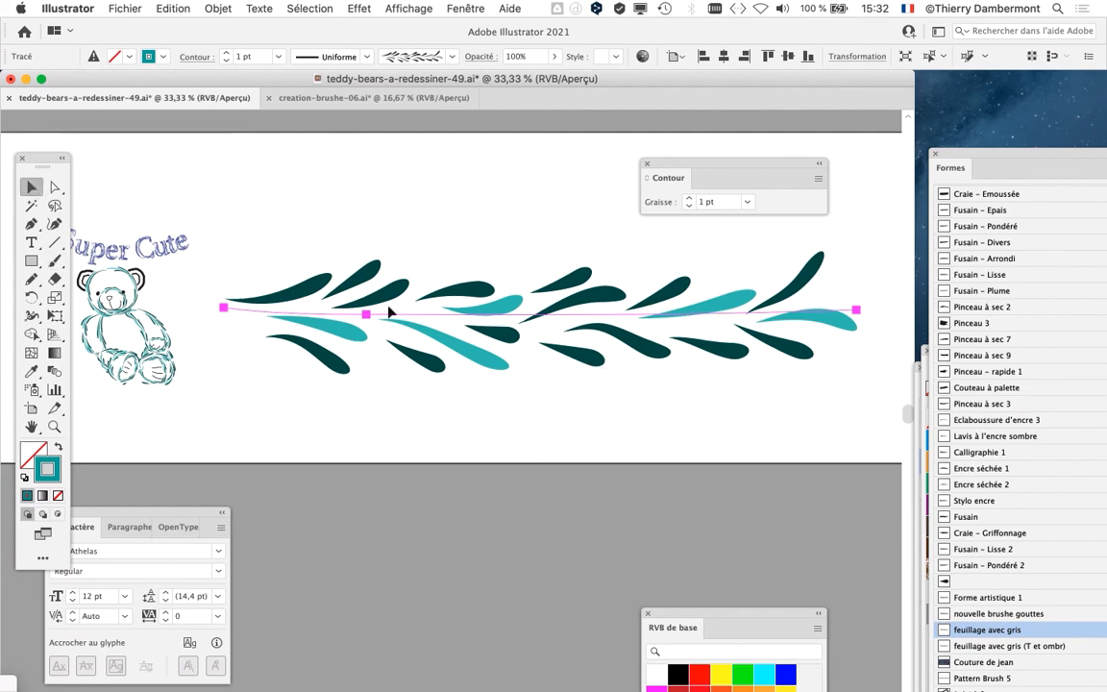
pyautogui.press('Delete')
# - Delete the feuillage avec gris brush, keeping the feuillage avec gris (T et ombr) version, and move the brush list aside
pyautogui.moveTo(993, 154); pyautogui.dragTo(477, 8)
pyautogui.moveTo(713, 588); pyautogui.dragTo(696, 464)
pyautogui.scroll(-3, 576, 399)
pyautogui.click(500, 372)
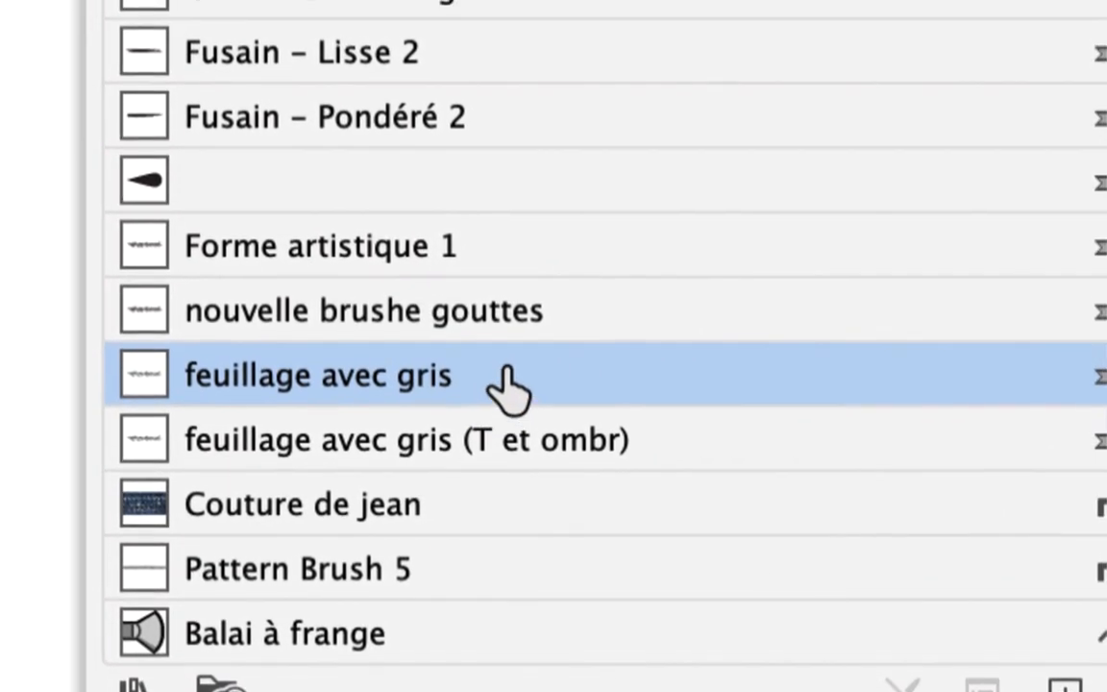
pyautogui.moveTo(507, 370)
pyautogui.mouseDown()
pyautogui.moveTo(548, 375)
pyautogui.moveTo(608, 431)
pyautogui.moveTo(1057, 688)
pyautogui.mouseUp()
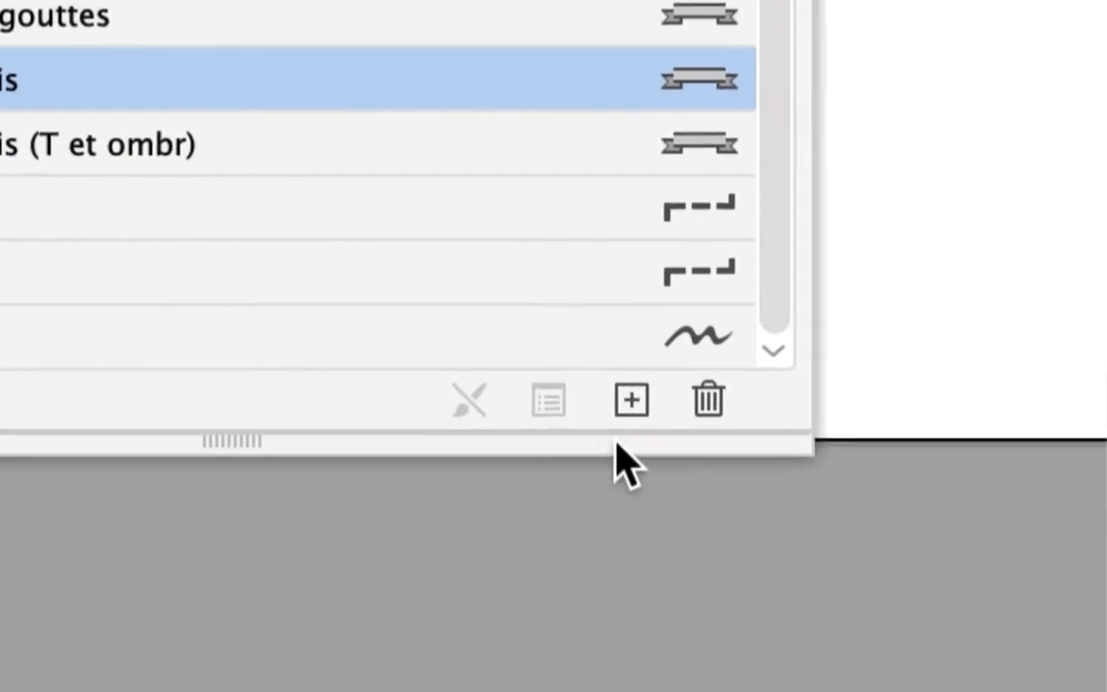
pyautogui.moveTo(619, 462); pyautogui.dragTo(708, 400)
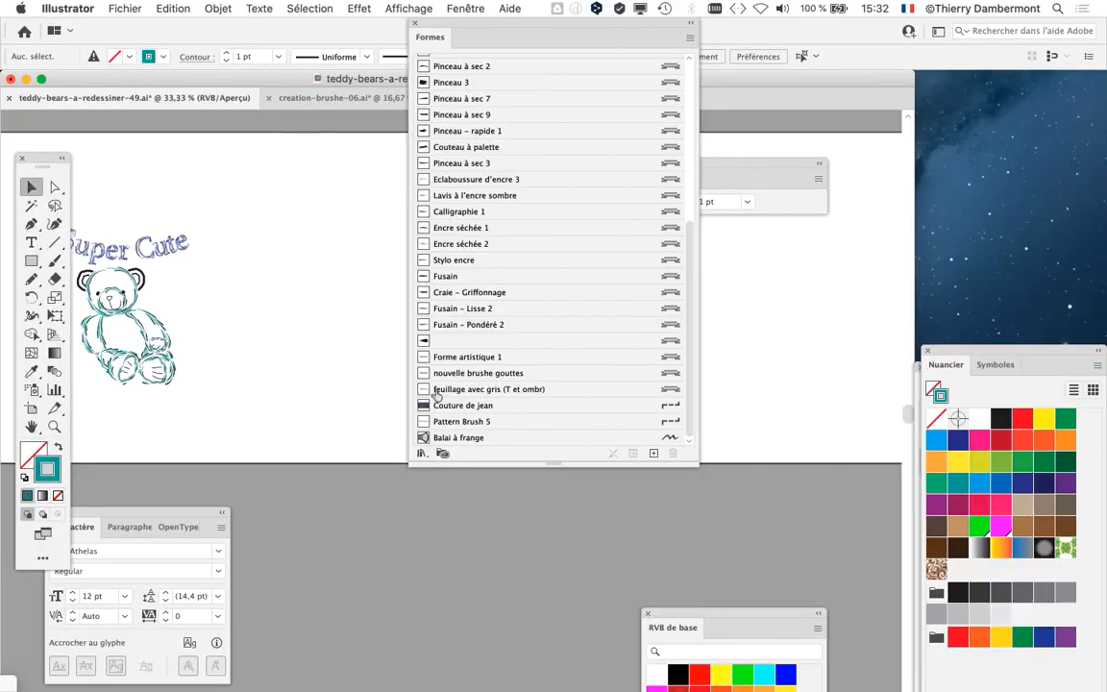
pyautogui.moveTo(583, 37); pyautogui.dragTo(971, 123)
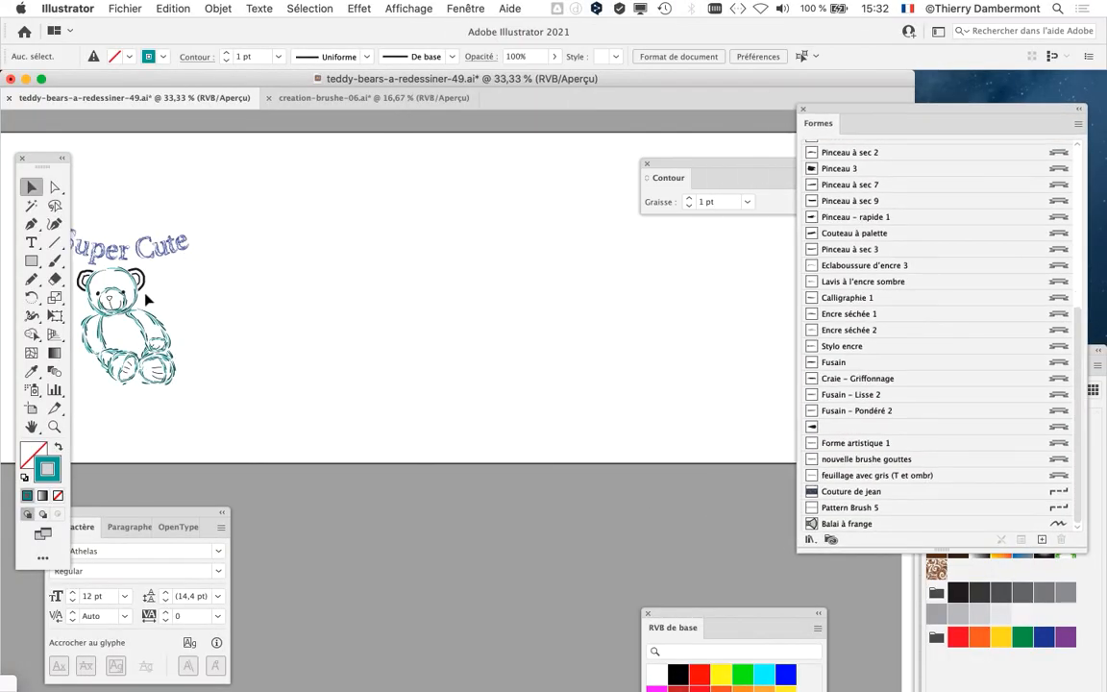
# - Bring the bear and the Super Cute lettering back into view and save the file under its current name
pyautogui.scroll(2, 146, 295)
pyautogui.moveTo(215, 314); pyautogui.dragTo(541, 351)
pyautogui.scroll(1, 442, 358)
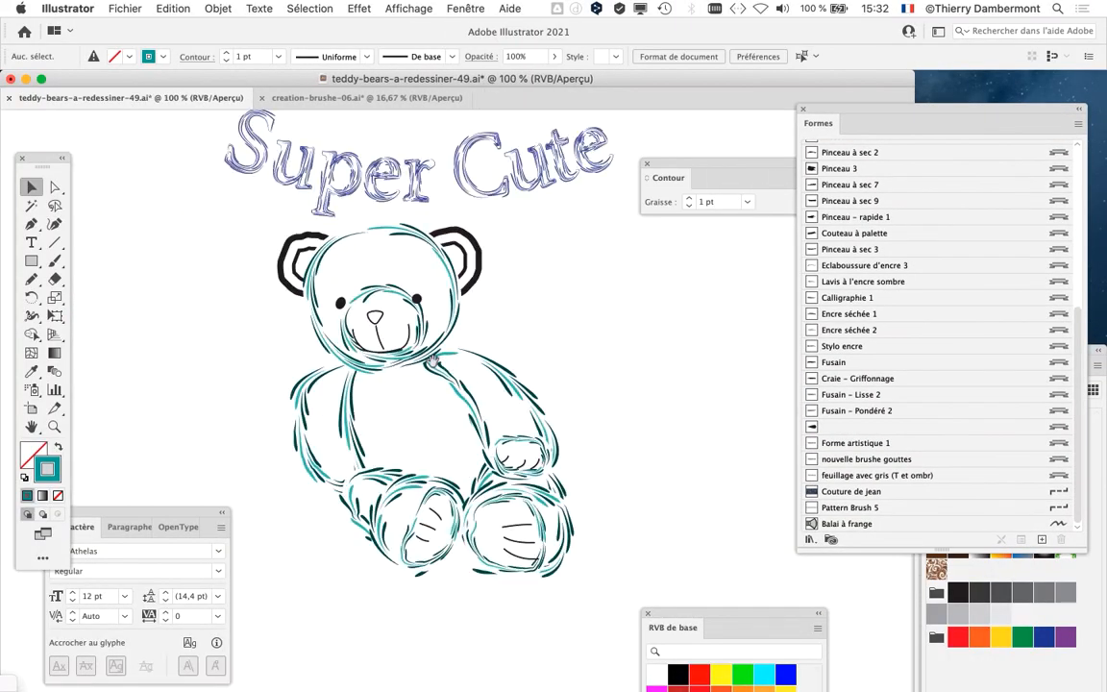
pyautogui.moveTo(433, 362); pyautogui.dragTo(443, 422)
pyautogui.click(144, 9)
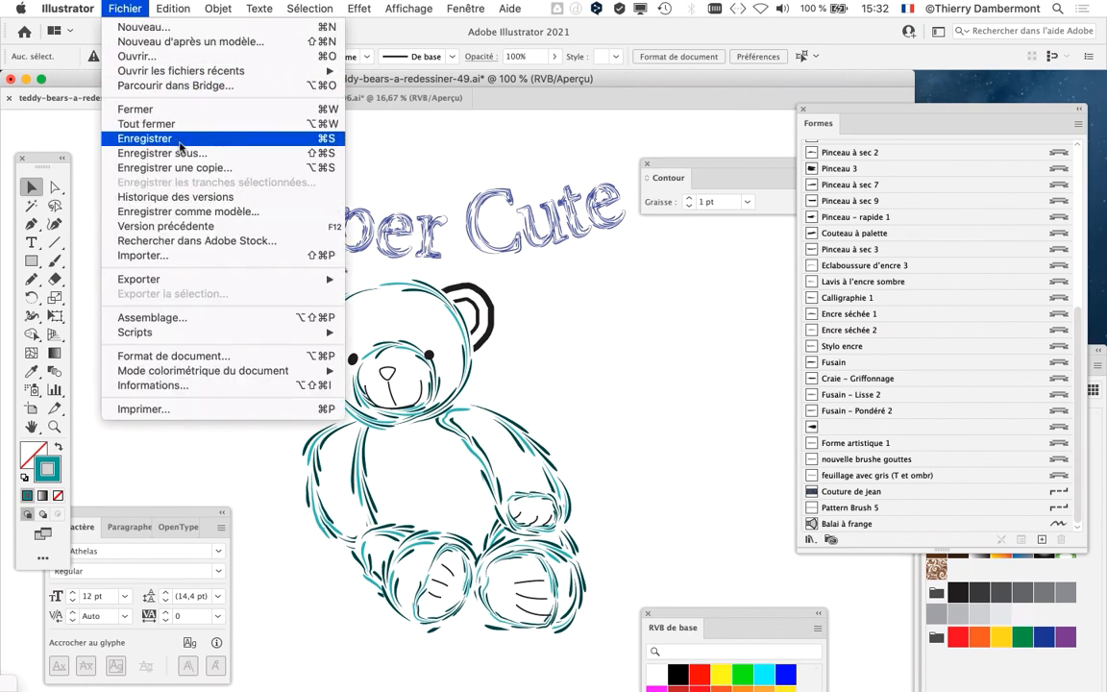
pyautogui.click(178, 140)
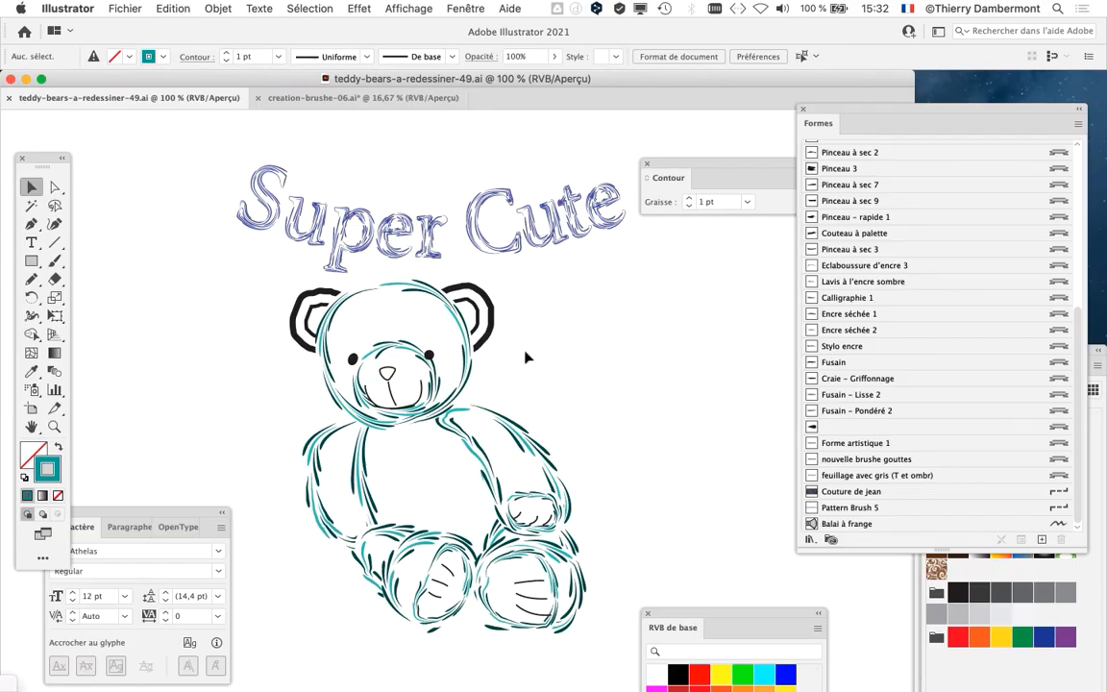
# - Examine the brushed outlines where the bear's arm and leg overlap, select the leg path to see its anchor points, and deselect it
pyautogui.scroll(-1, 527, 584)
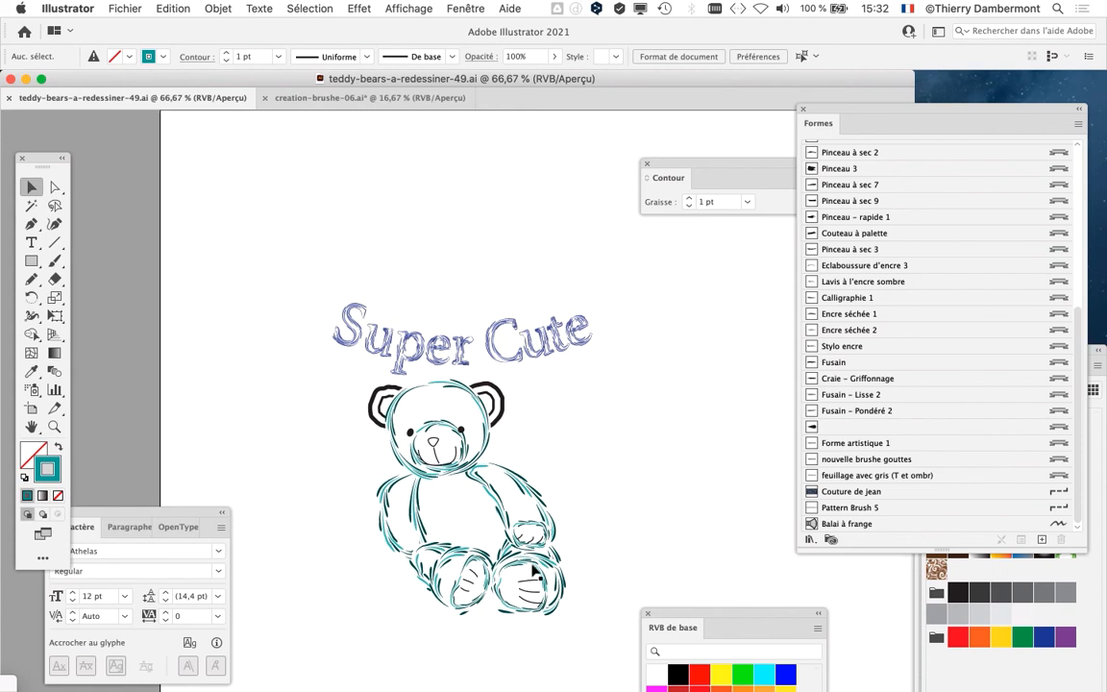
pyautogui.scroll(1, 516, 552)
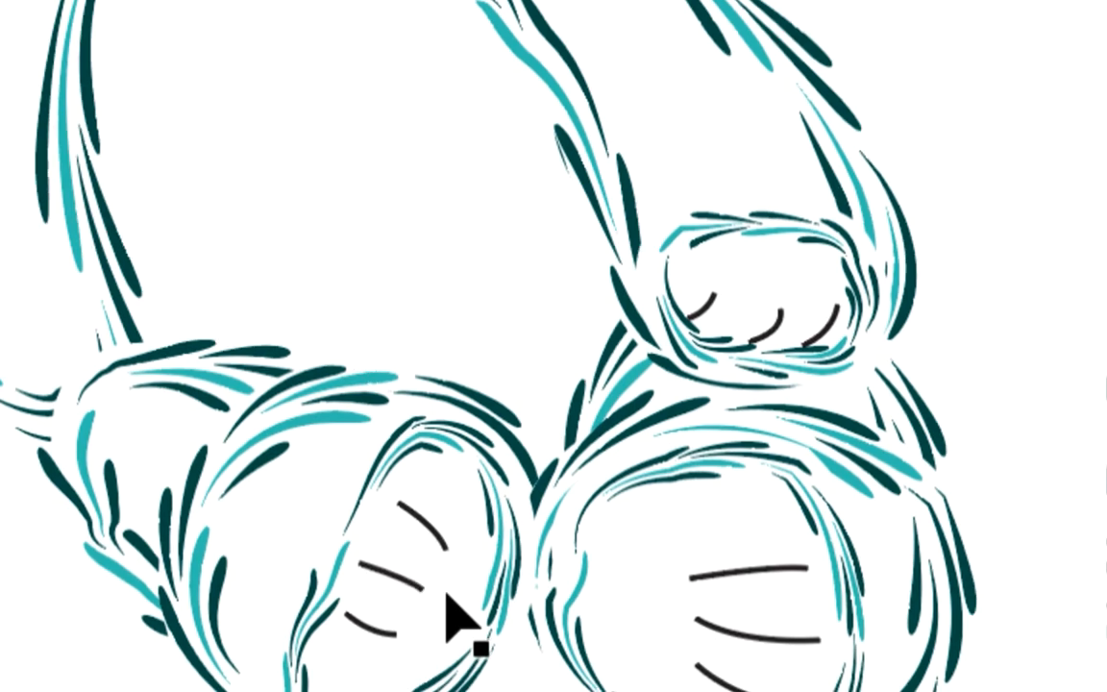
pyautogui.moveTo(452, 557); pyautogui.dragTo(415, 542)
pyautogui.moveTo(474, 457); pyautogui.dragTo(470, 510)
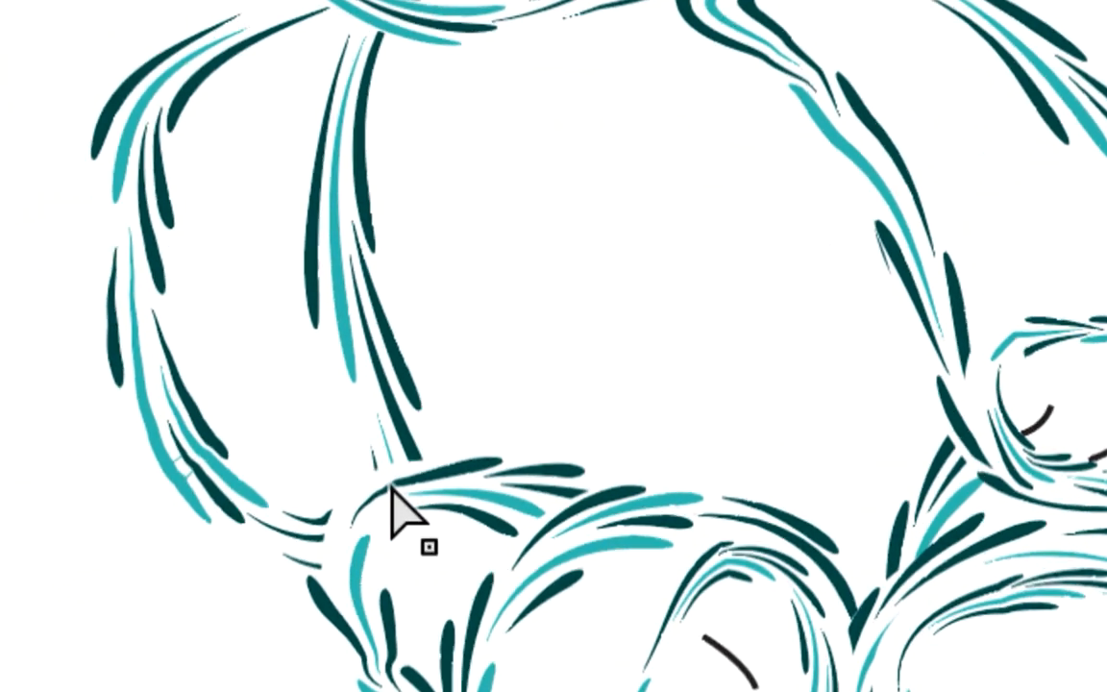
pyautogui.click(394, 500)
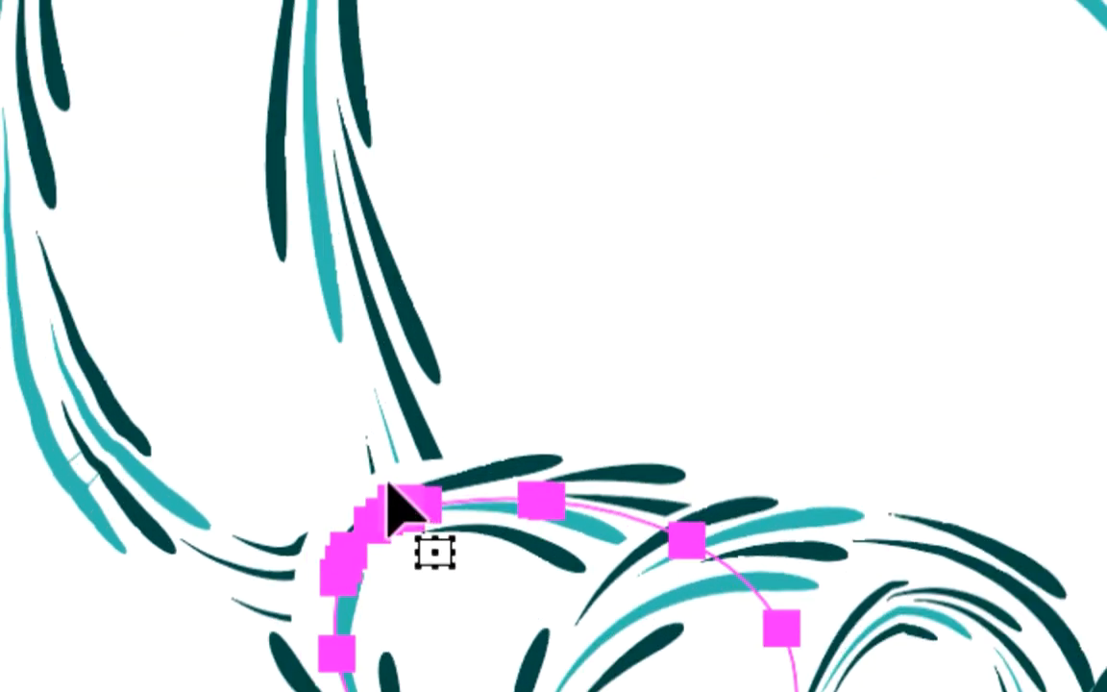
pyautogui.click(183, 630)
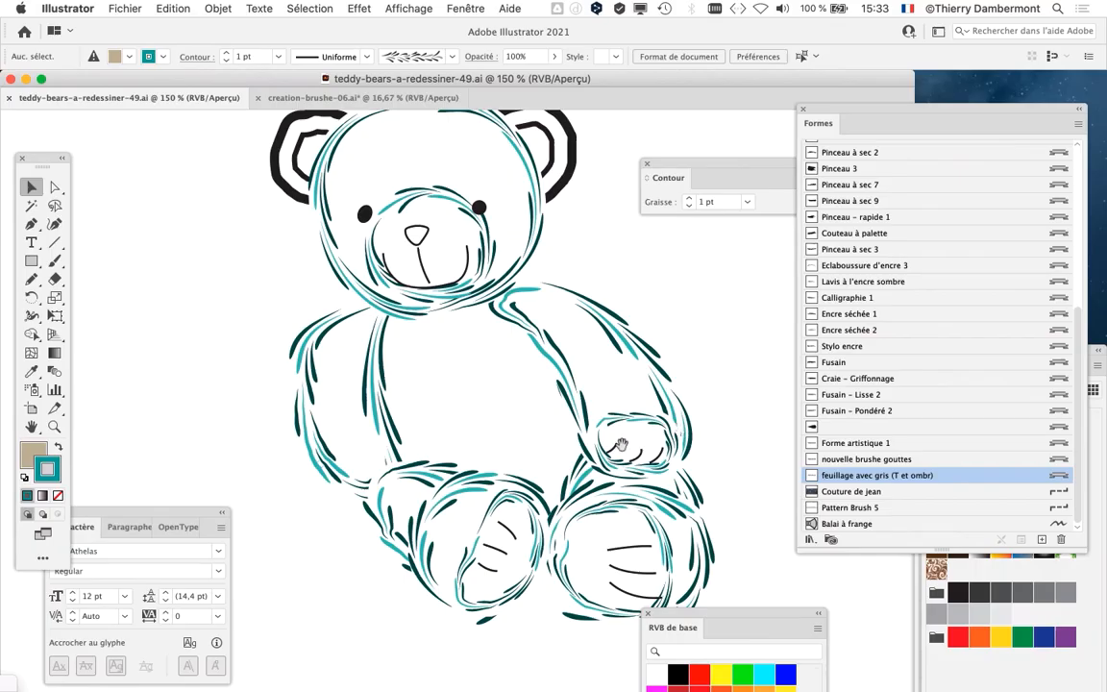
# - Show the Layers list with the dessin layer collapsed, make the fond coloré layer visible and move the list off the bear
pyautogui.moveTo(620, 444); pyautogui.dragTo(278, 343)
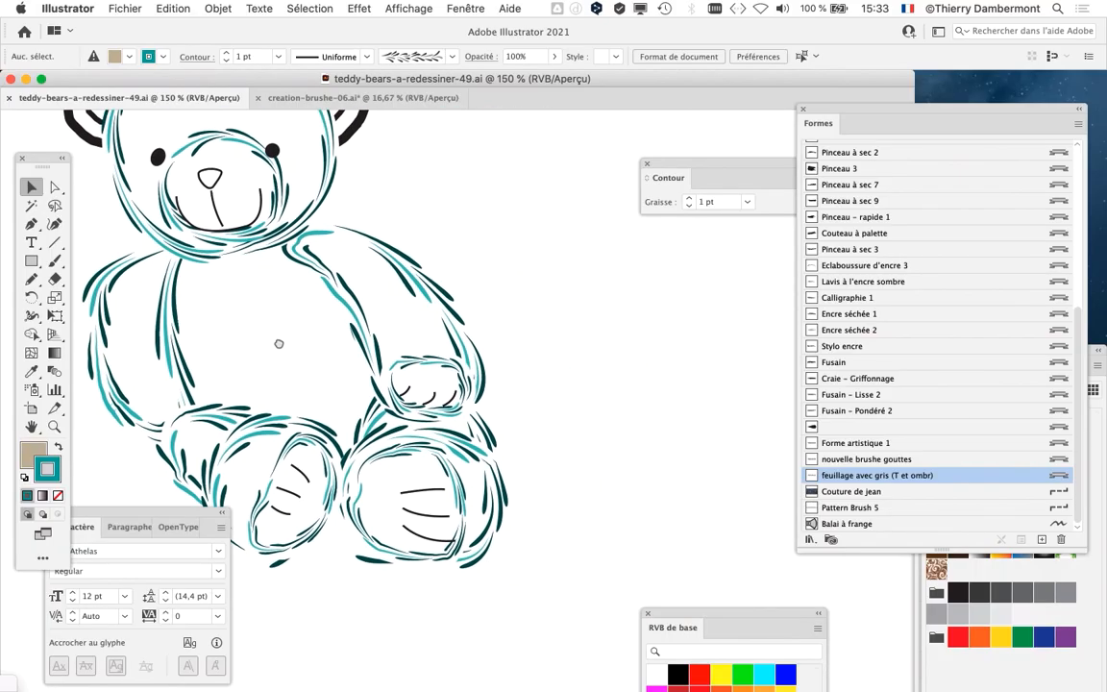
pyautogui.click(465, 7)
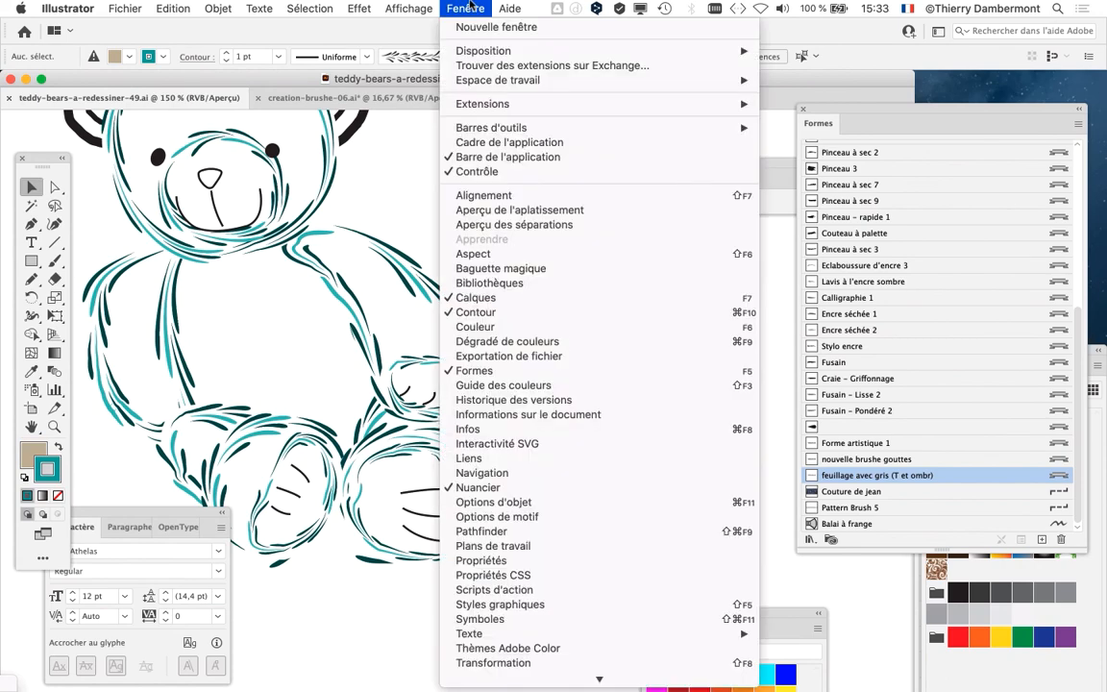
pyautogui.click(507, 298)
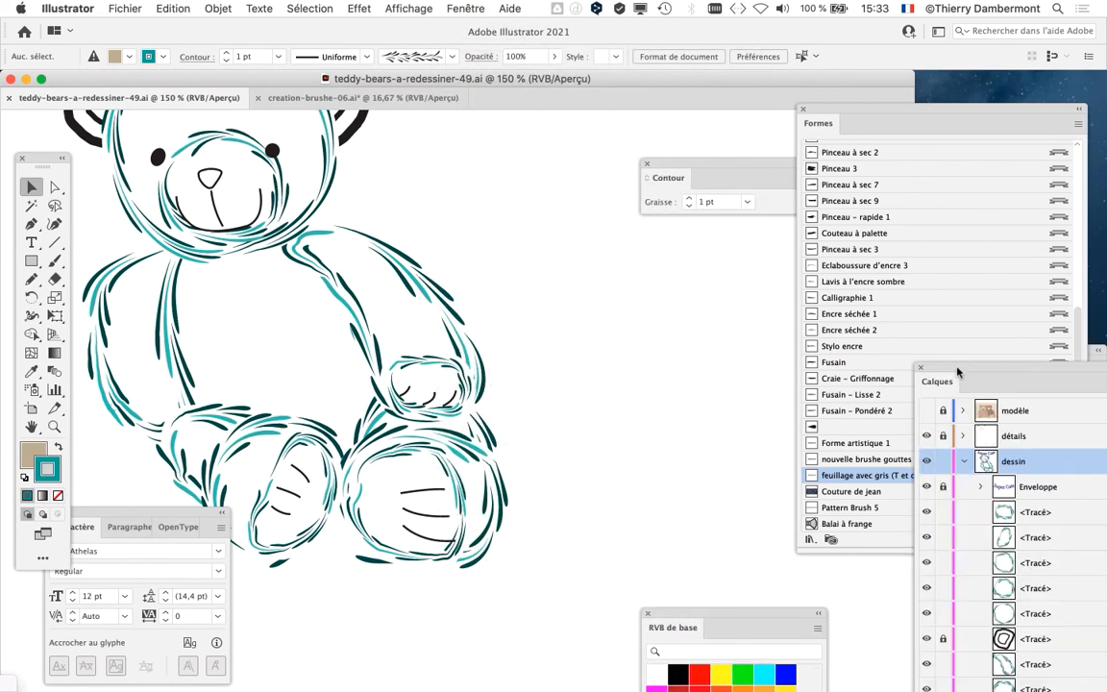
pyautogui.moveTo(957, 371); pyautogui.dragTo(548, 26)
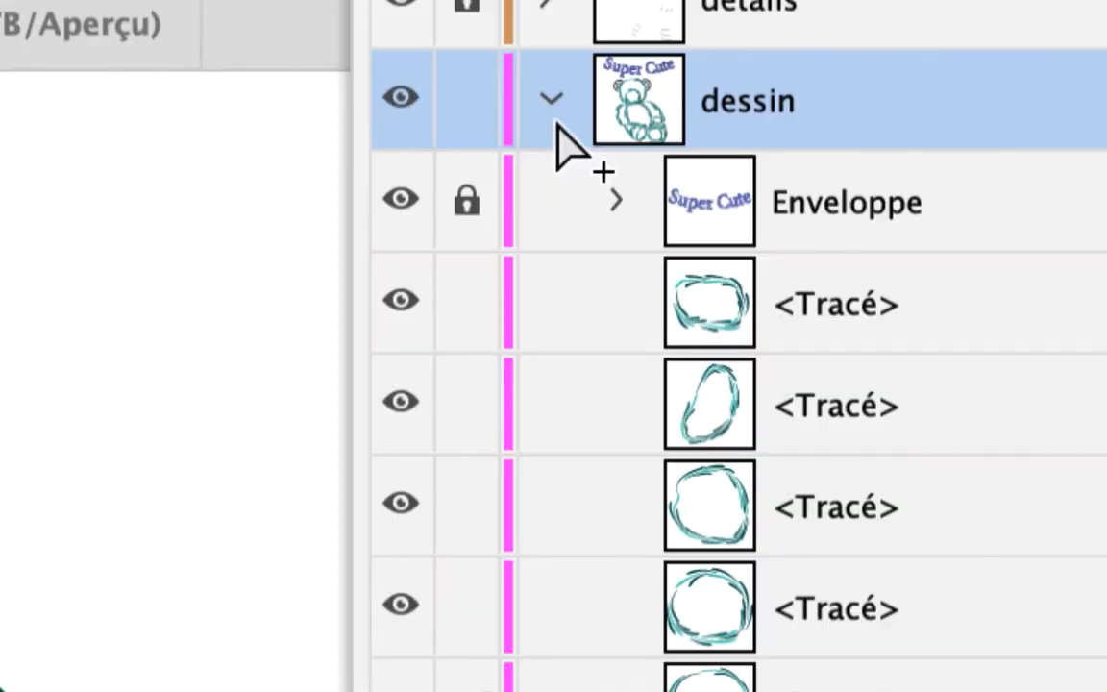
pyautogui.click(551, 99)
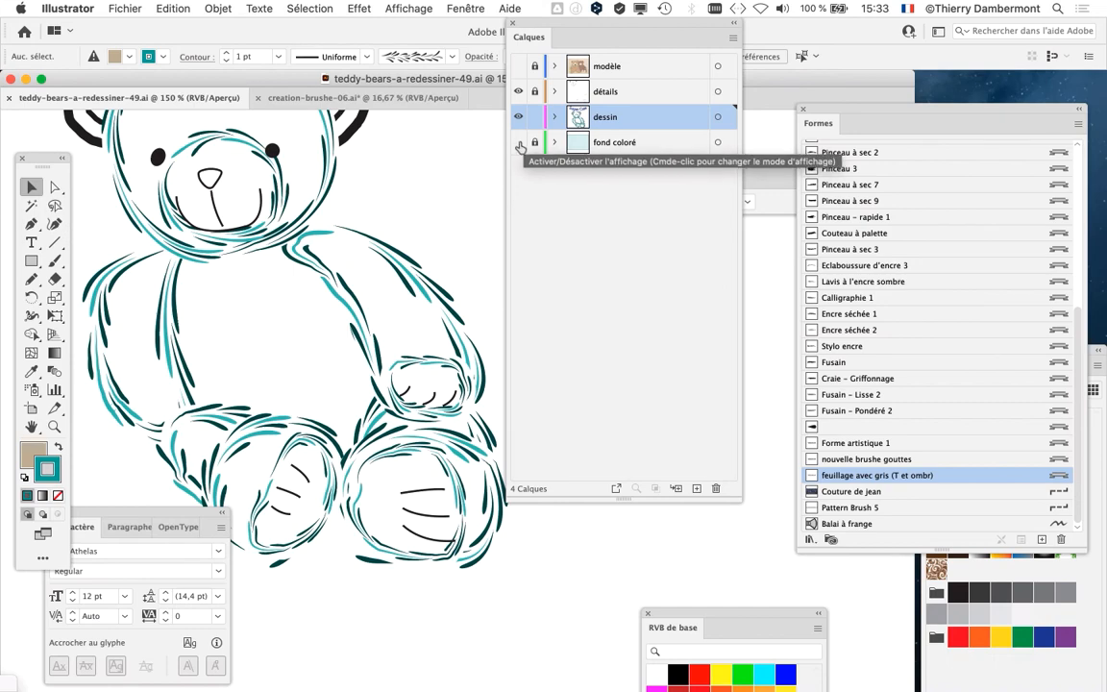
pyautogui.click(519, 143)
pyautogui.moveTo(519, 31); pyautogui.dragTo(720, 75)
# - Examine the bear's paw, feet and leg outlines close up against the coloured background, selecting the foot path
pyautogui.scroll(2, 446, 408)
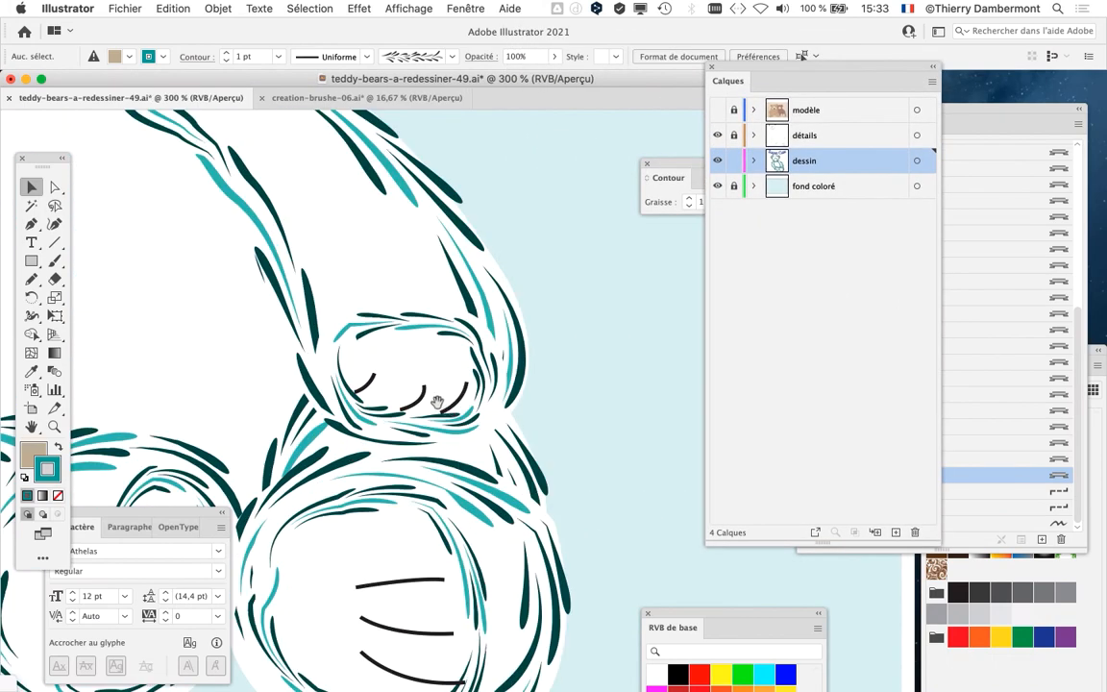
pyautogui.moveTo(437, 401); pyautogui.dragTo(681, 316)
pyautogui.moveTo(447, 447); pyautogui.dragTo(552, 334)
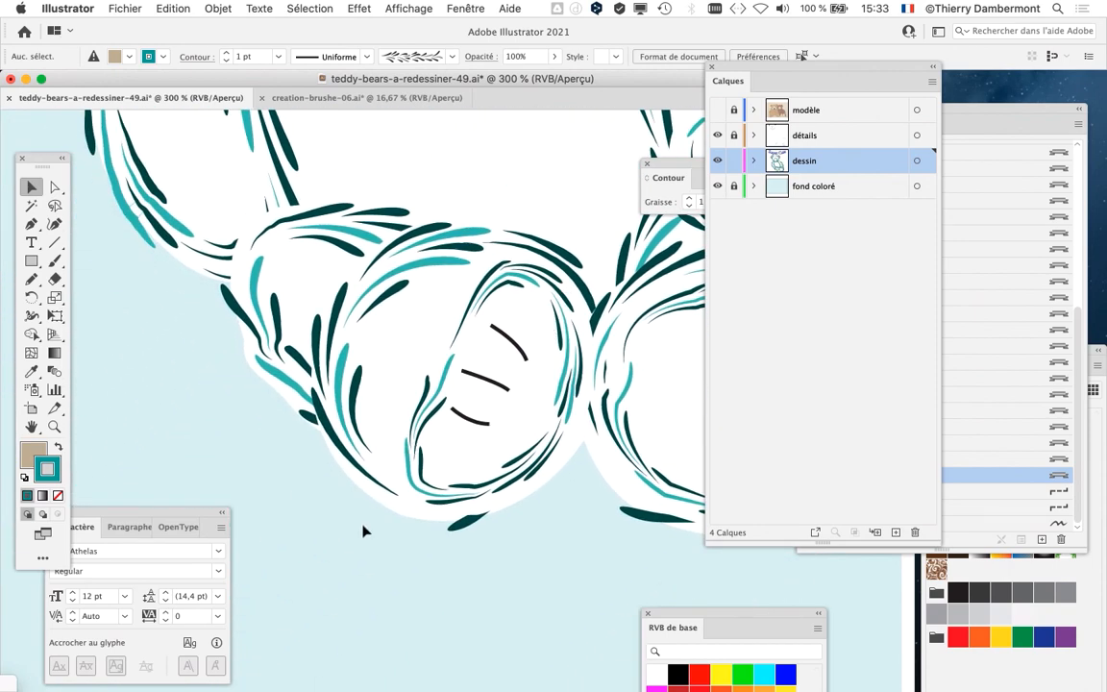
pyautogui.scroll(2, 409, 509)
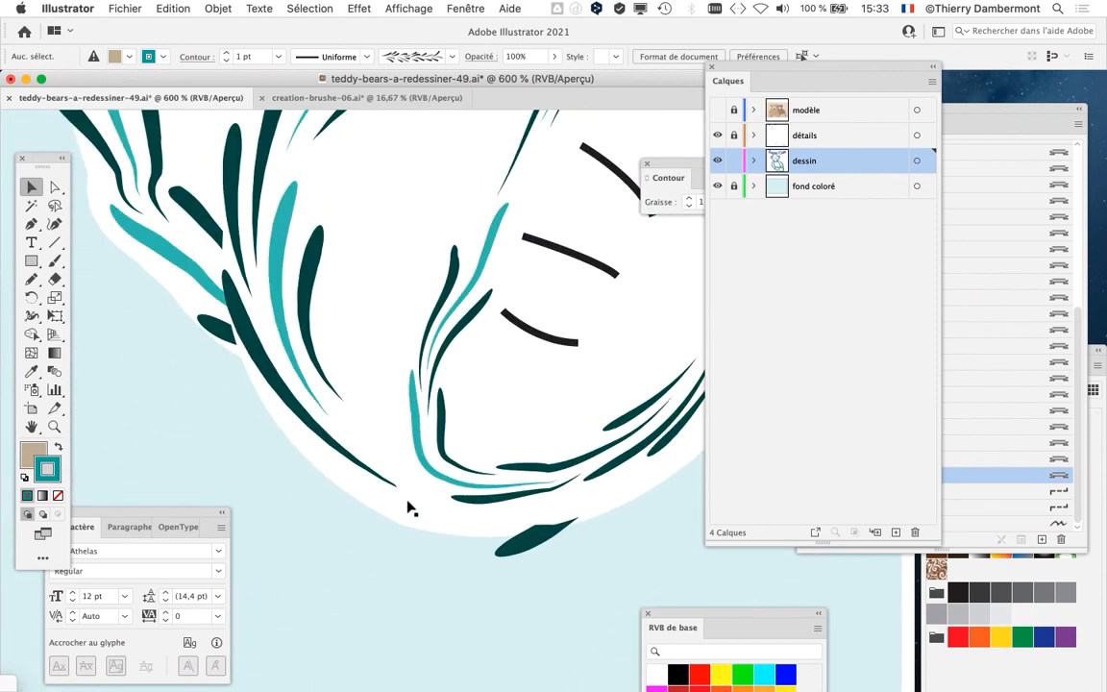
pyautogui.scroll(4, 338, 447)
pyautogui.hscroll(-3, 338, 447)
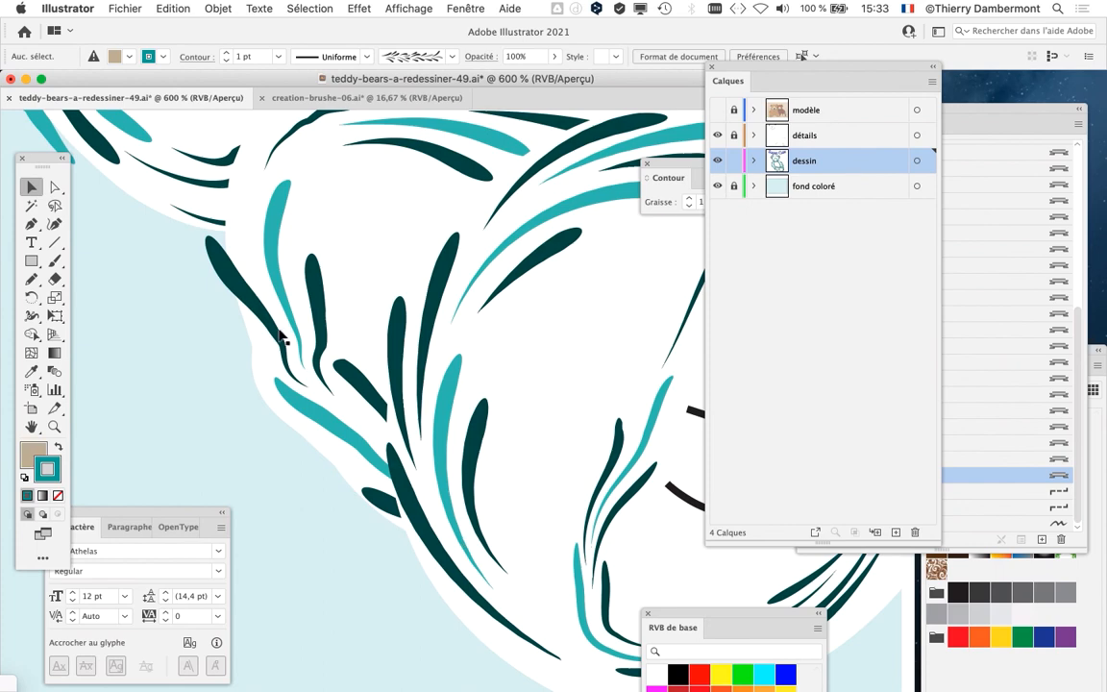
pyautogui.click(283, 337)
pyautogui.scroll(-5, 459, 550)
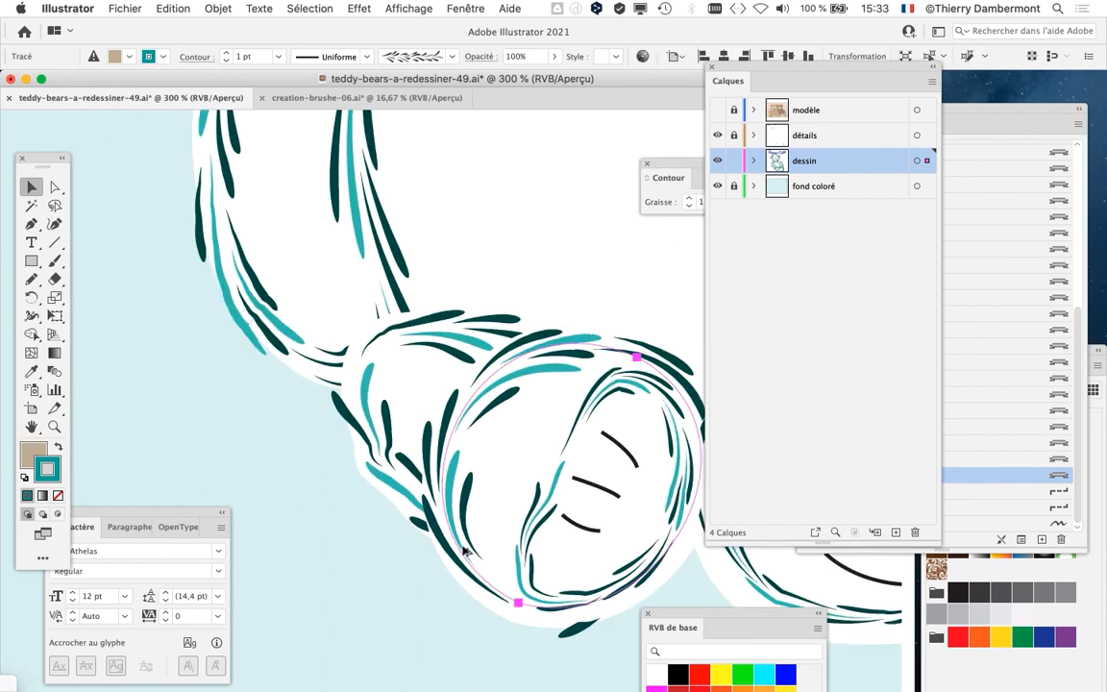
# - Move the bear's leg shape and the overlapping foot shape aside to expose their fills, undoing each move
pyautogui.click(483, 386)
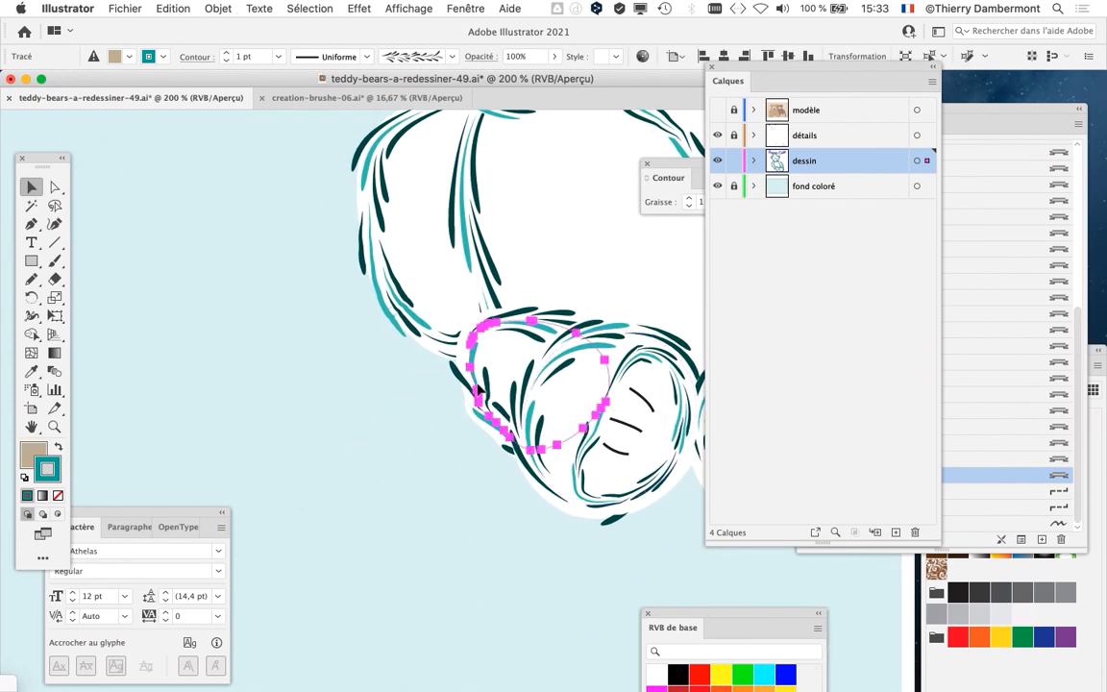
pyautogui.moveTo(483, 390); pyautogui.dragTo(192, 377)
pyautogui.press('super+z')
pyautogui.moveTo(526, 468); pyautogui.dragTo(154, 411)
pyautogui.press('super+z')
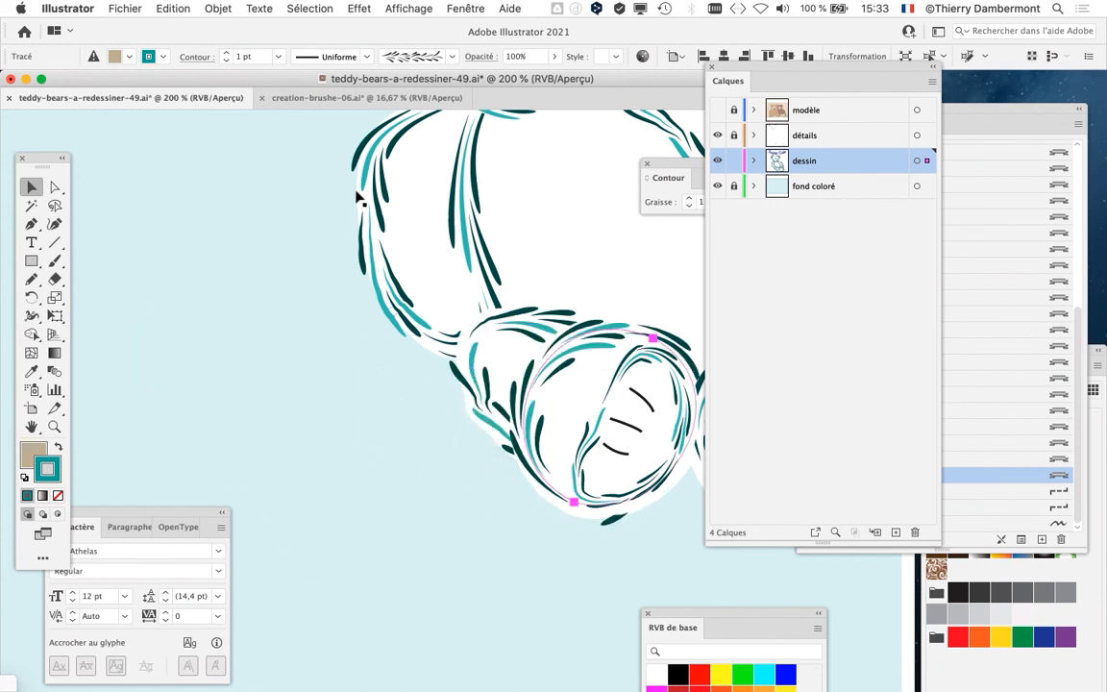
# - Move the arm shape beside the leg away from the body, undo the move, and deselect it with the whole bear in view
pyautogui.click(368, 206)
pyautogui.moveTo(369, 206); pyautogui.dragTo(193, 278)
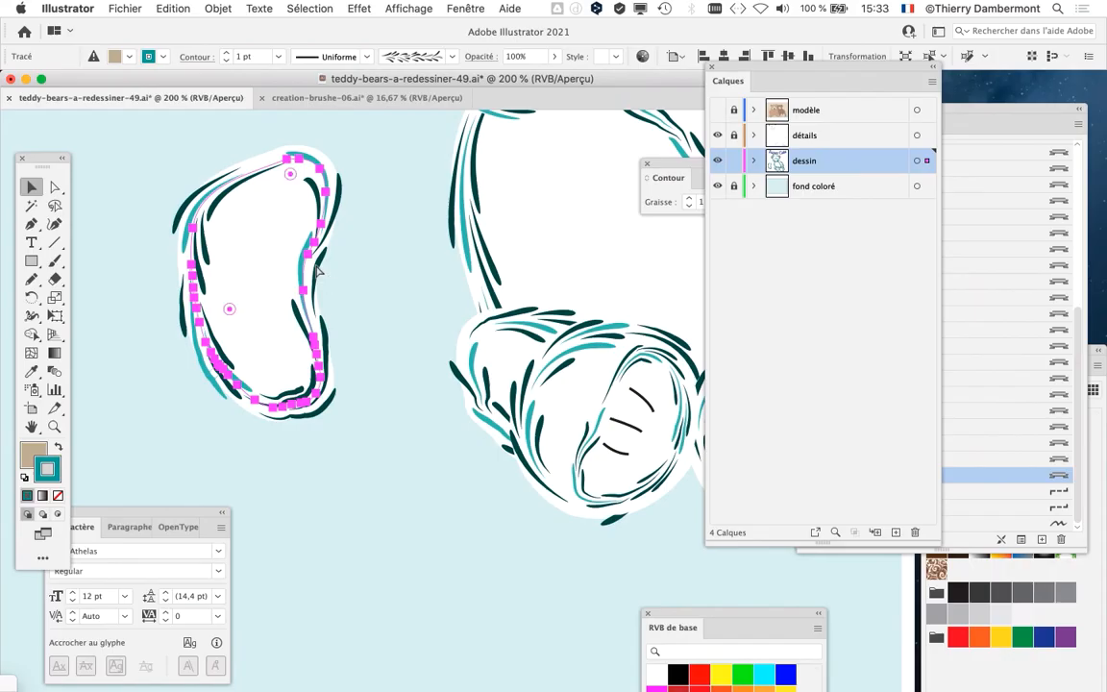
pyautogui.press('super+z')
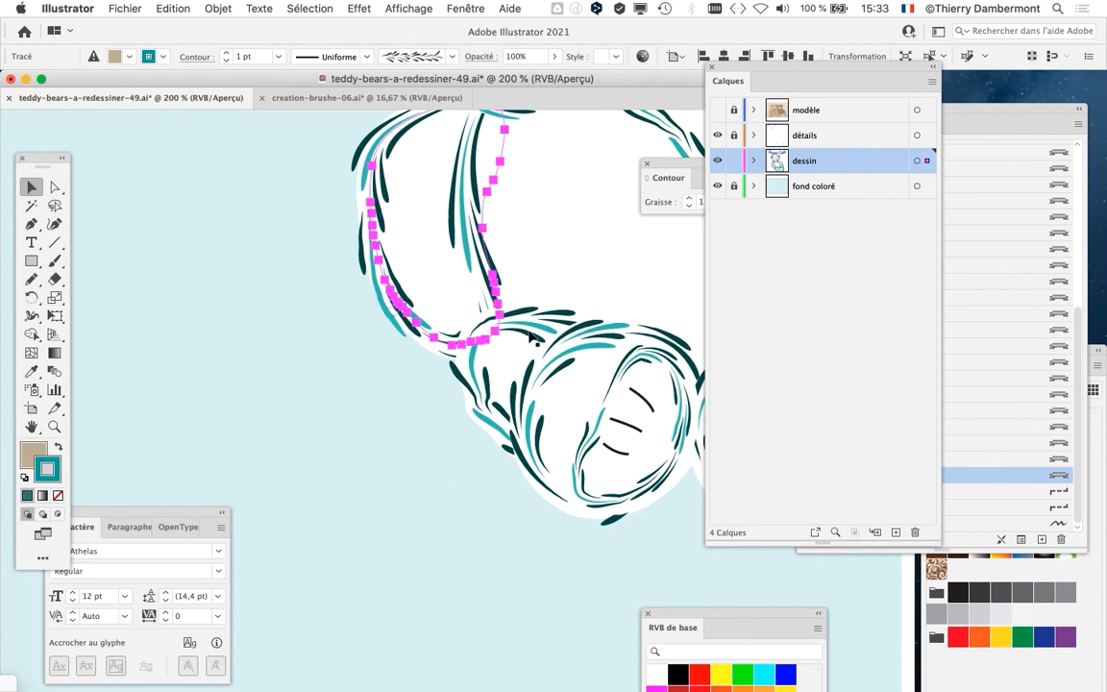
pyautogui.press('super+minus')
pyautogui.press('super+minus')
pyautogui.moveTo(534, 342); pyautogui.dragTo(368, 392)
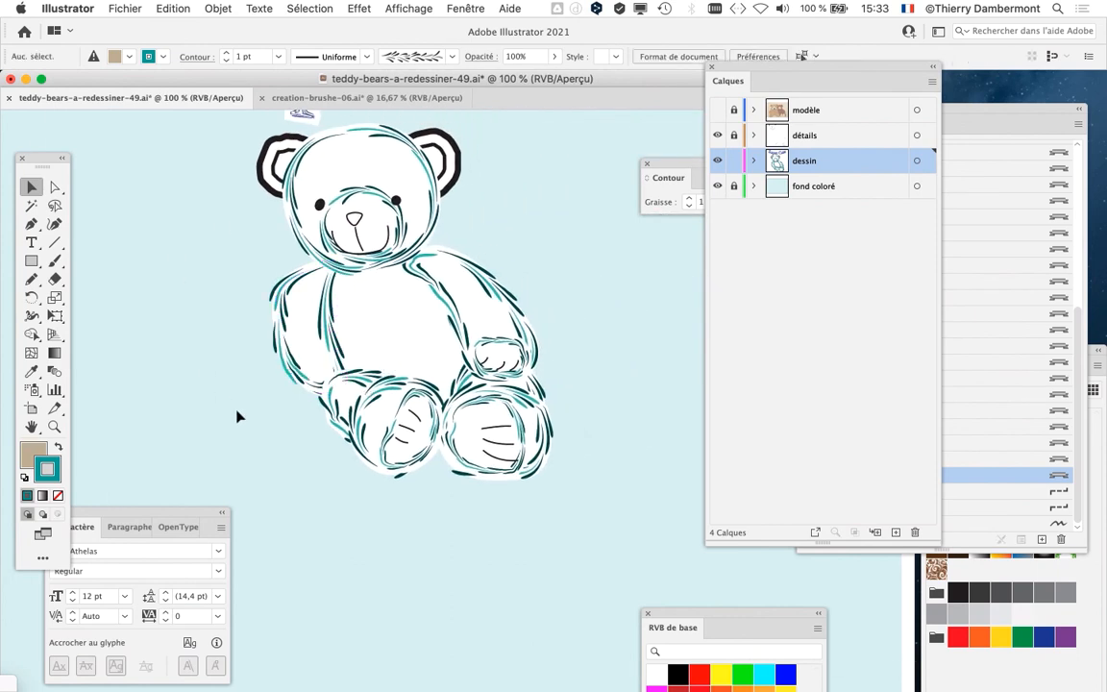
pyautogui.moveTo(225, 388); pyautogui.dragTo(227, 422)
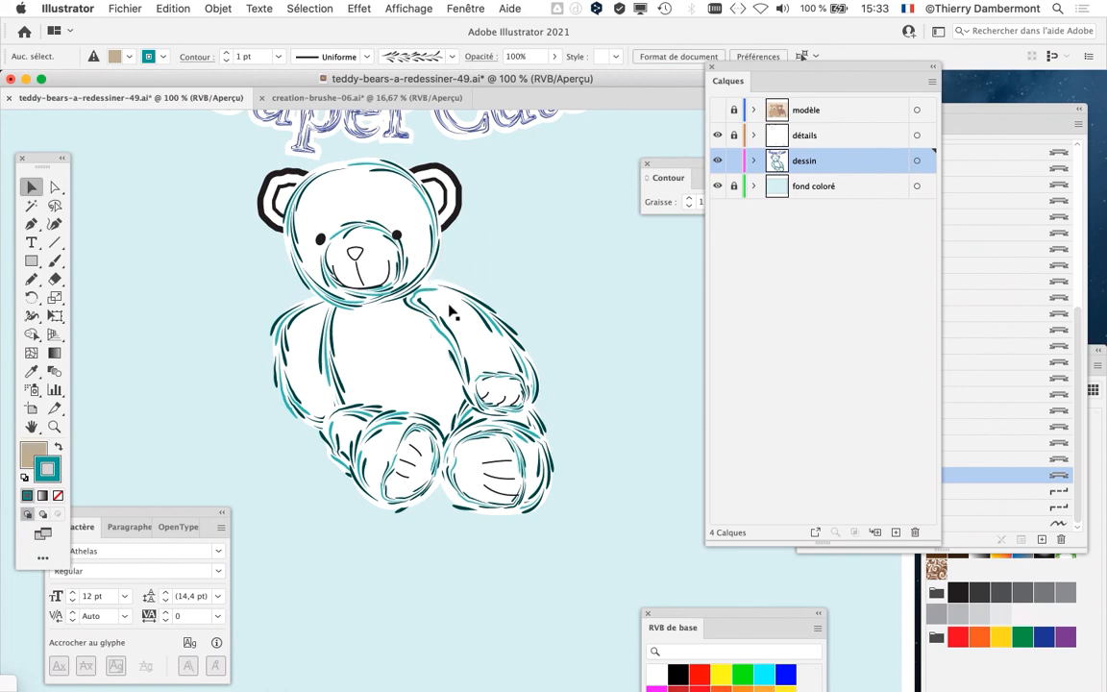
# - Switch to Finder, preview teddy-bears-a-redessiner-22.ai in the teddy bear 12 folder and close the preview
pyautogui.press('super+Tab')
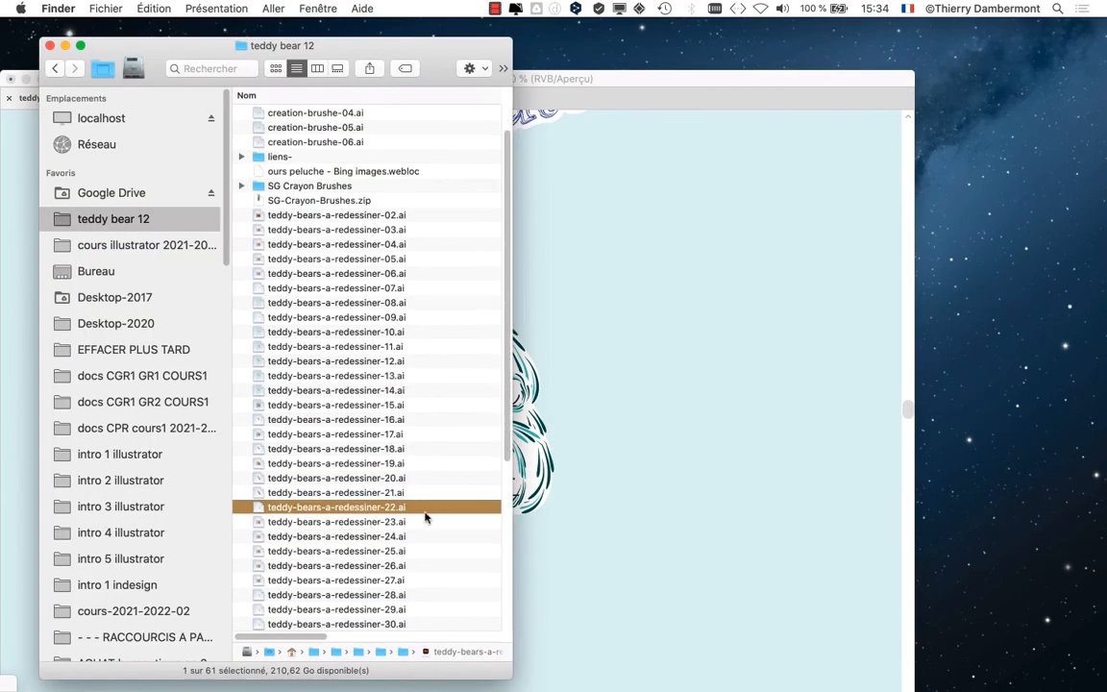
pyautogui.scroll(-3, 424, 515)
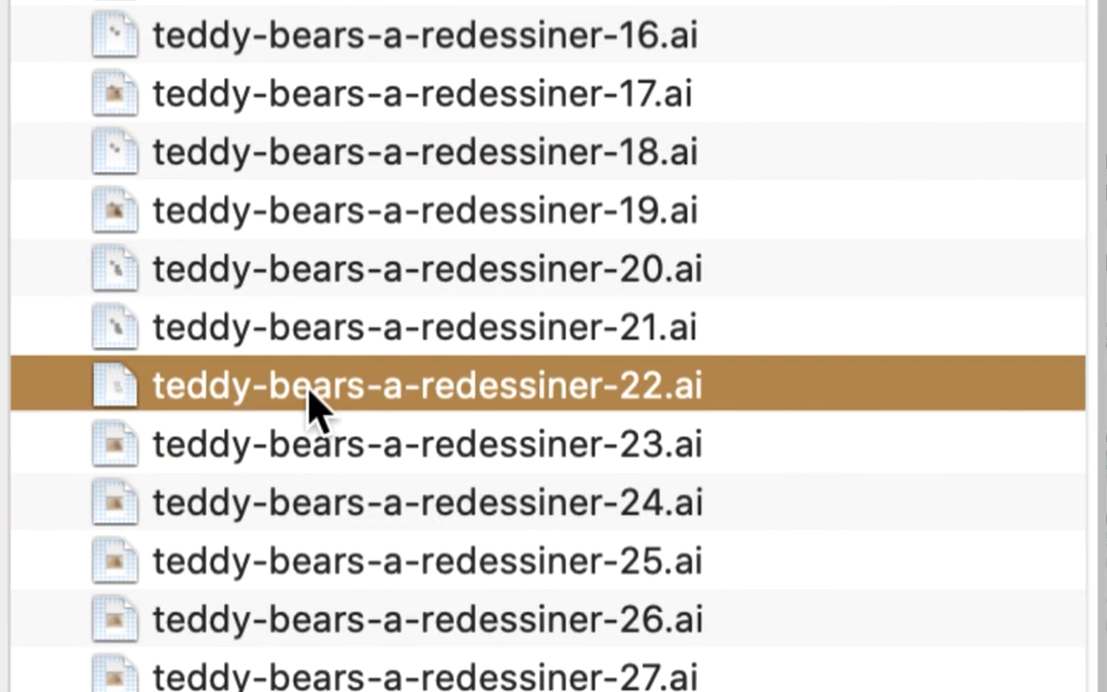
pyautogui.press('space')
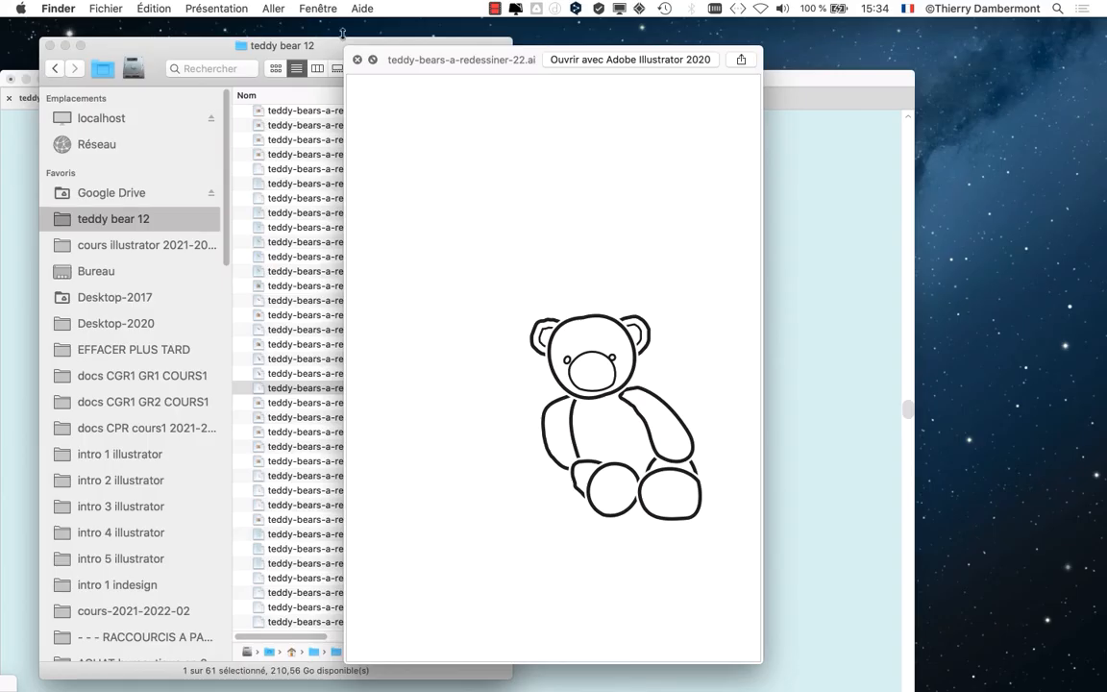
pyautogui.click(356, 61)
# - Move the Finder window off the artwork and return to Illustrator with the bear's arm in closer view
pyautogui.moveTo(348, 48); pyautogui.dragTo(867, 63)
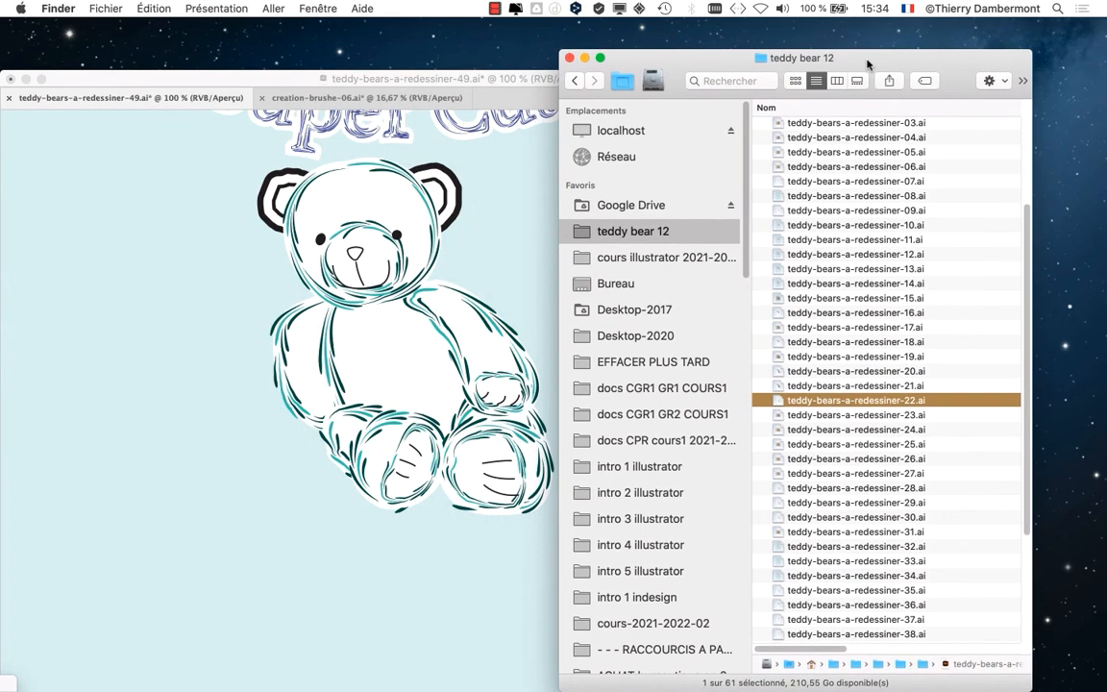
pyautogui.moveTo(659, 67); pyautogui.dragTo(822, 67)
pyautogui.scroll(3, 515, 317)
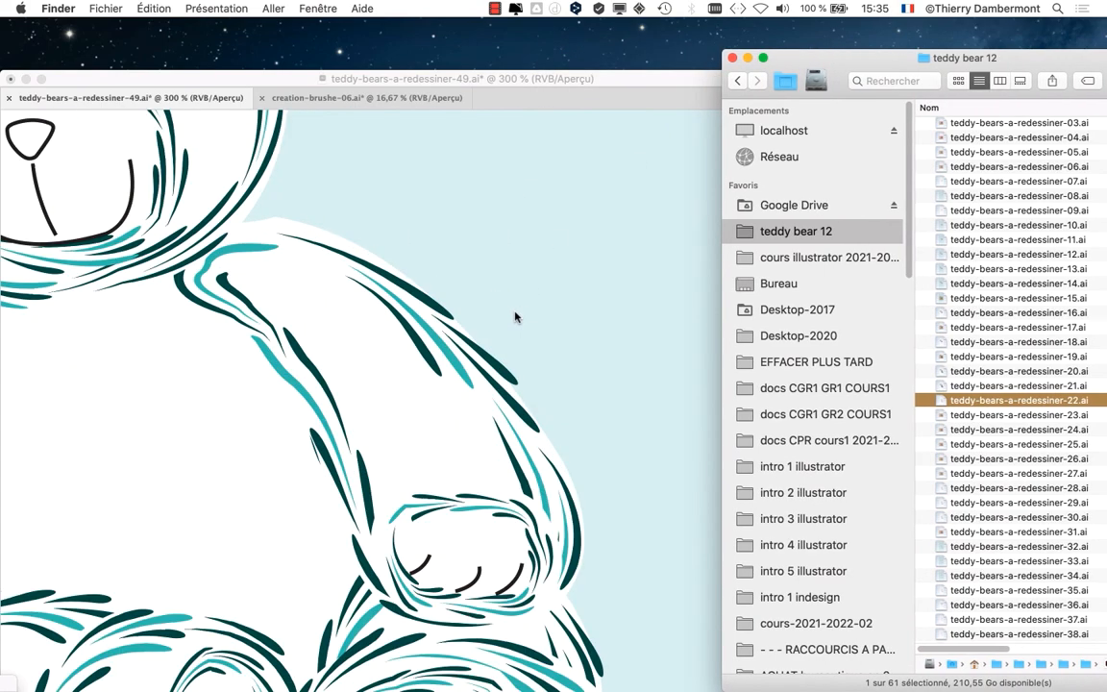
pyautogui.scroll(-3, 377, 330)
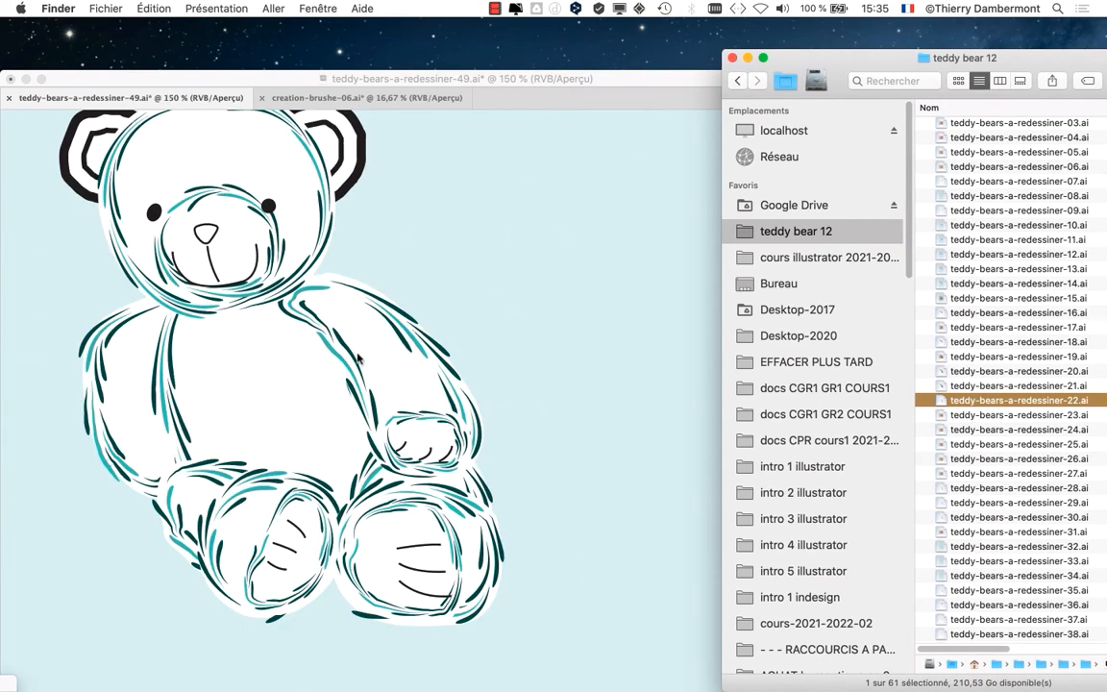
pyautogui.scroll(1, 358, 358)
pyautogui.click(449, 109)
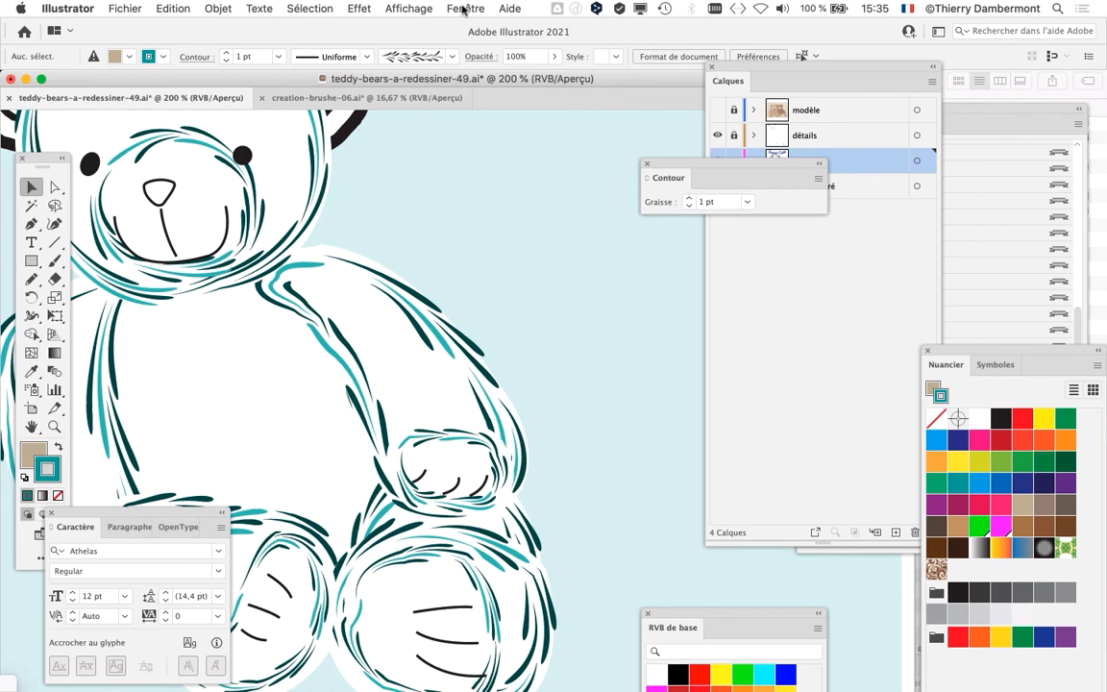
# - Hide the fond coloré layer and place the stroke weight settings clear of the bear
pyautogui.click(465, 9)
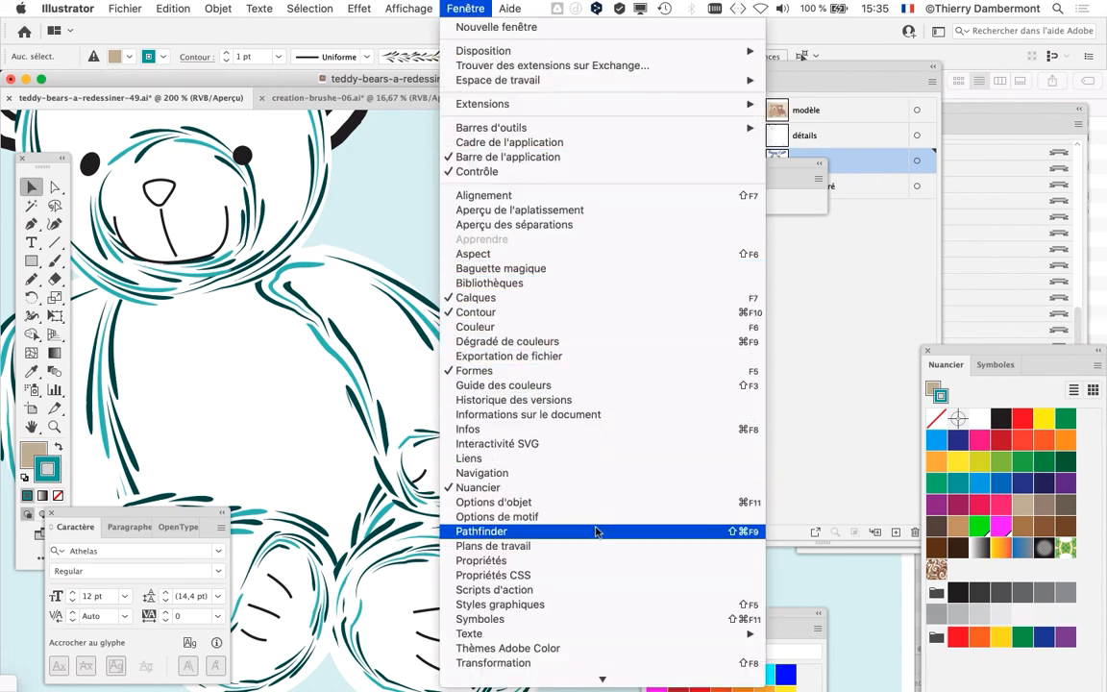
pyautogui.click(829, 410)
pyautogui.moveTo(673, 165); pyautogui.dragTo(465, 135)
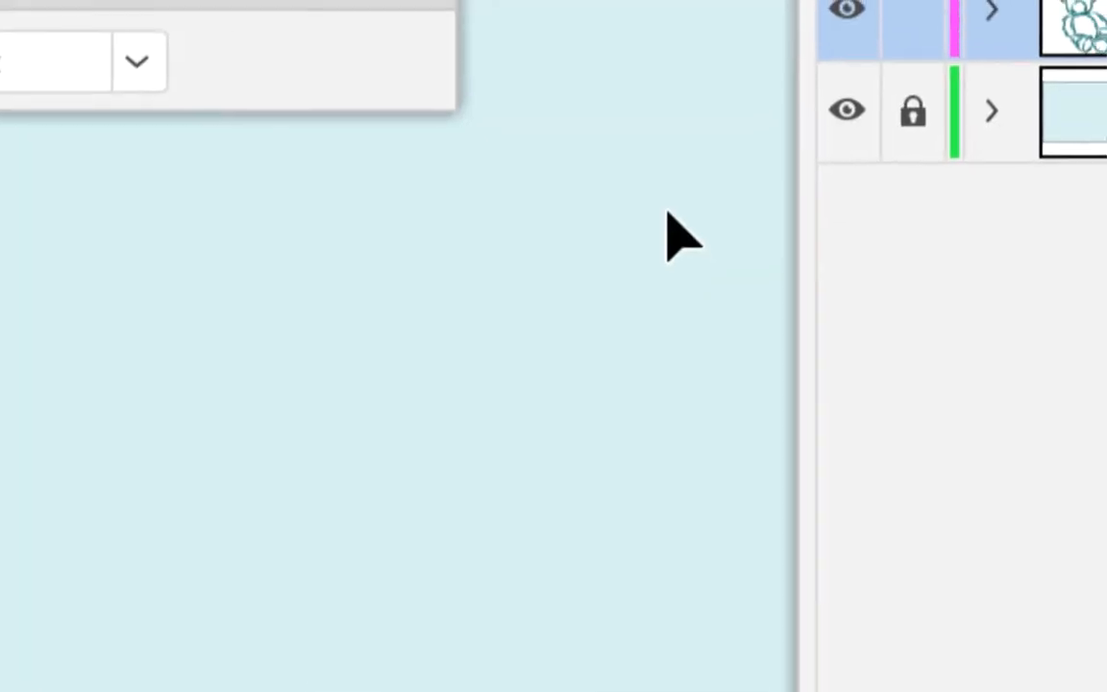
pyautogui.click(710, 183)
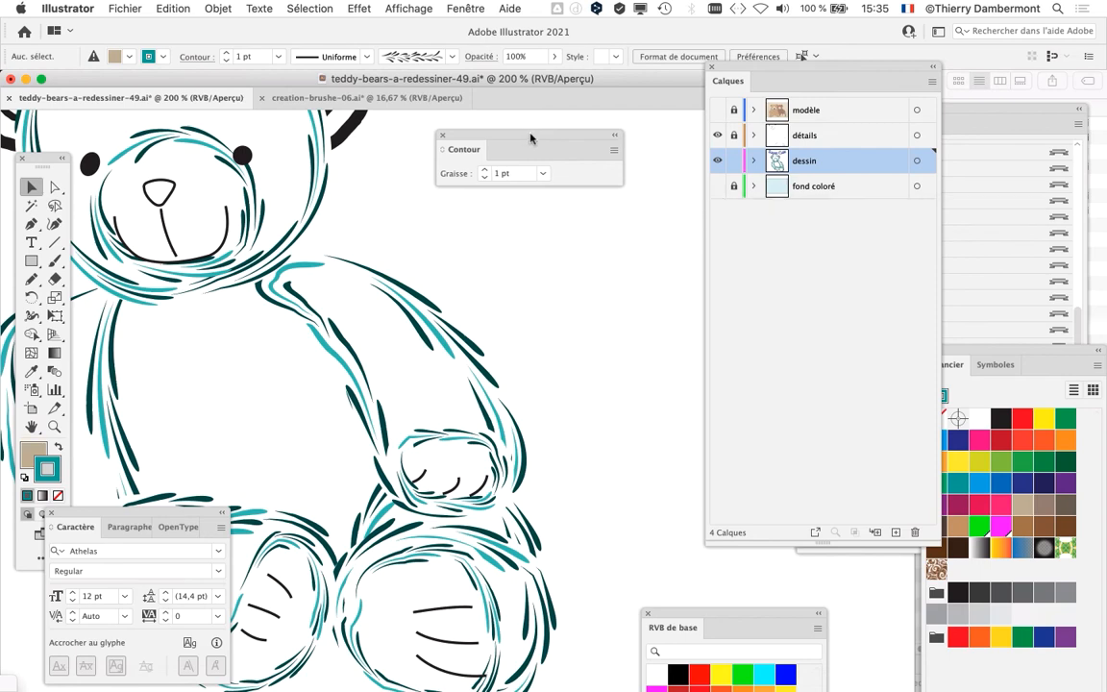
pyautogui.moveTo(530, 139); pyautogui.dragTo(628, 133)
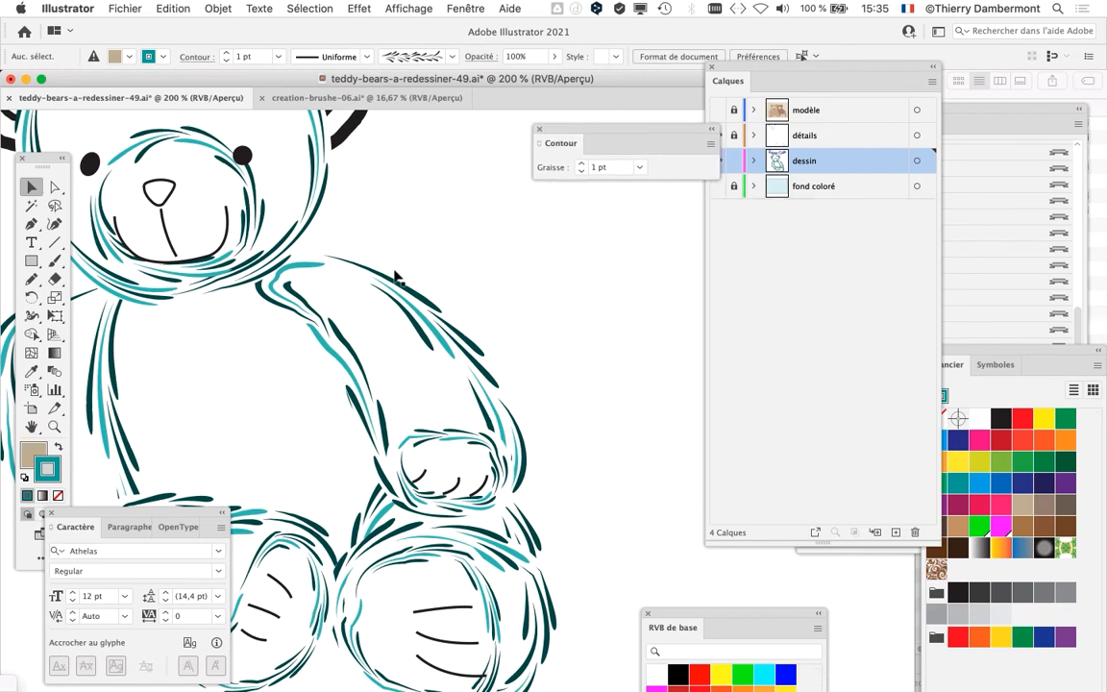
# - Select the arm outline and the small paw outline in turn to compare their stroke weights
pyautogui.scroll(-2, 394, 276)
pyautogui.scroll(2, 206, 330)
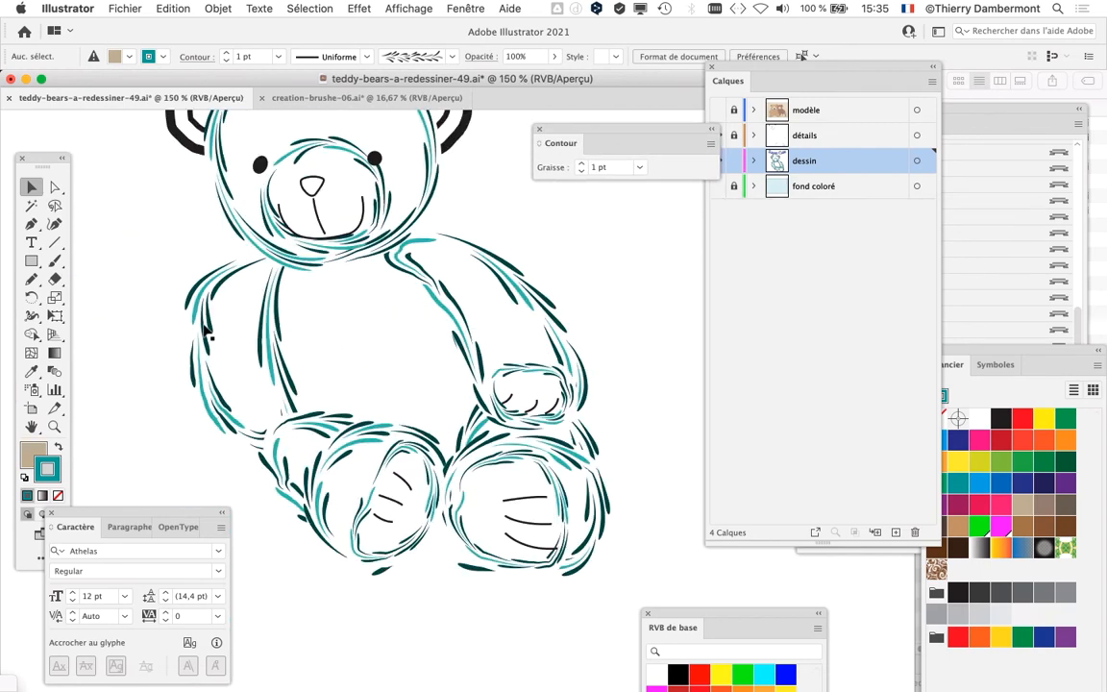
pyautogui.click(206, 296)
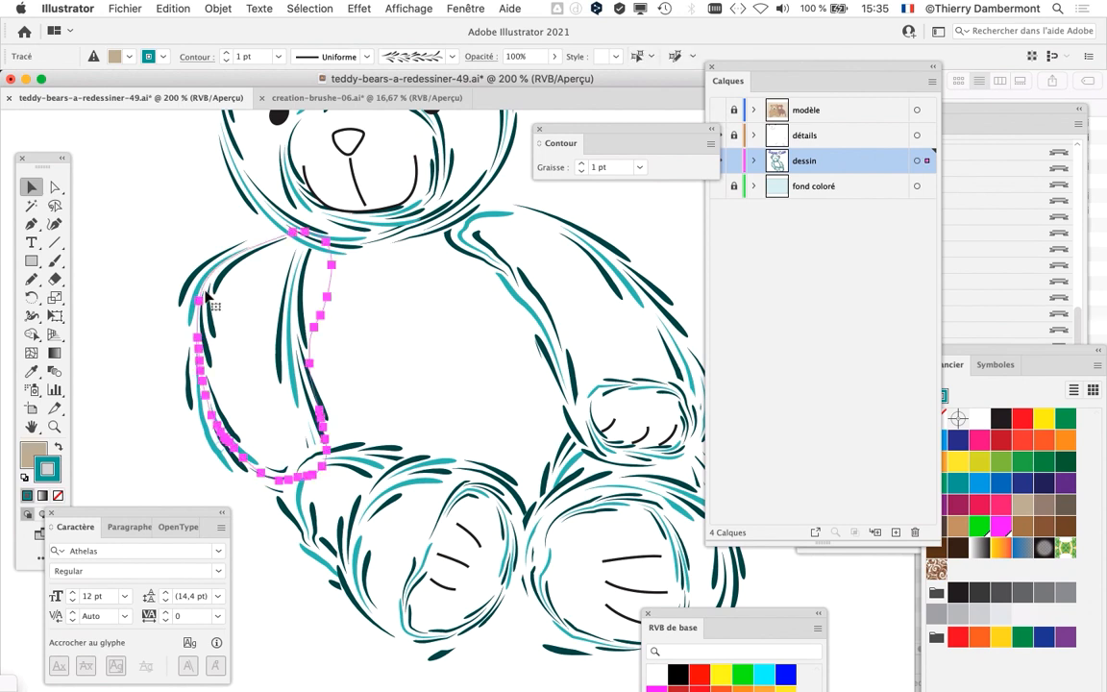
pyautogui.click(317, 540)
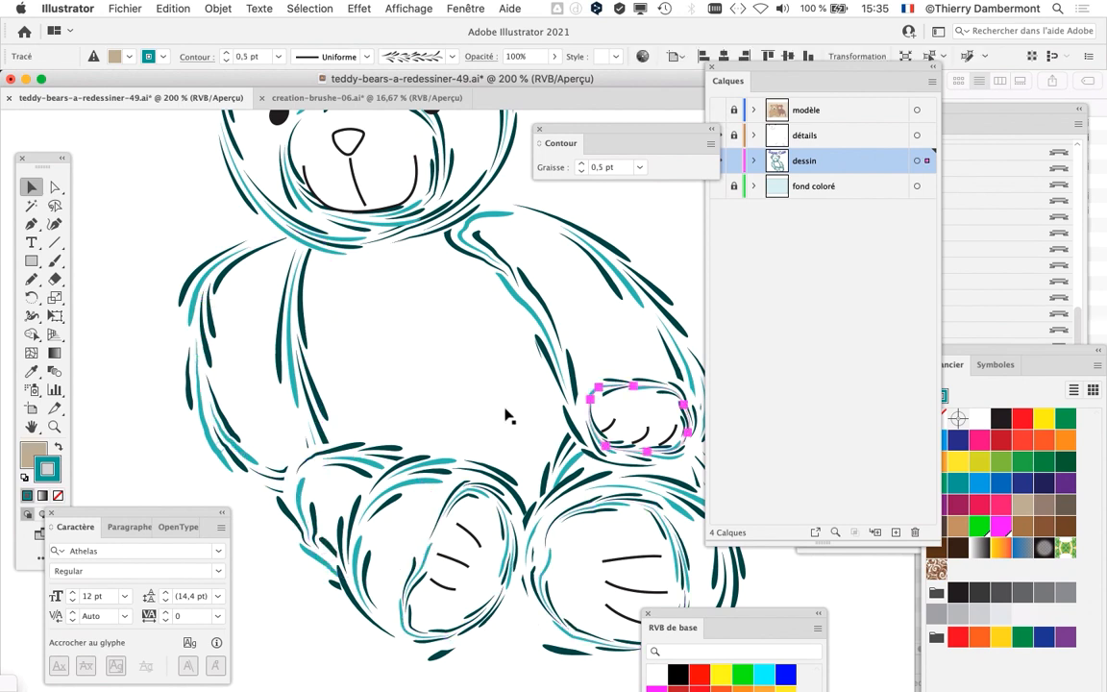
# - Select the arm outline holding the small paw and close the stroke weight settings
pyautogui.click(623, 219)
pyautogui.click(600, 248)
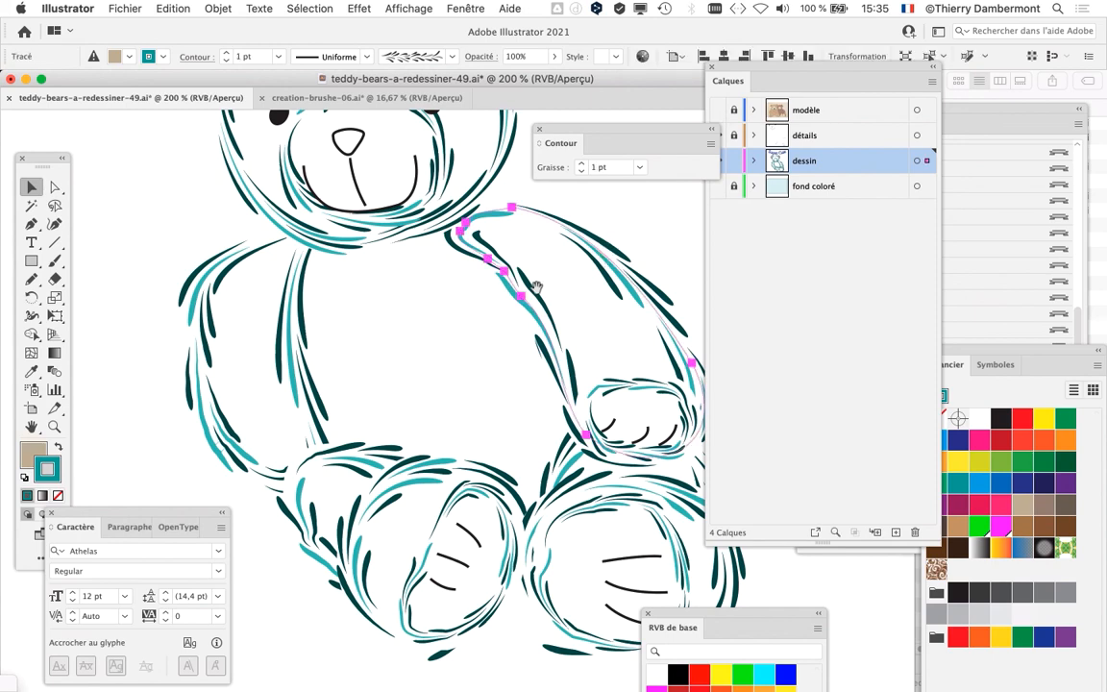
pyautogui.moveTo(502, 299); pyautogui.dragTo(318, 279)
pyautogui.click(540, 130)
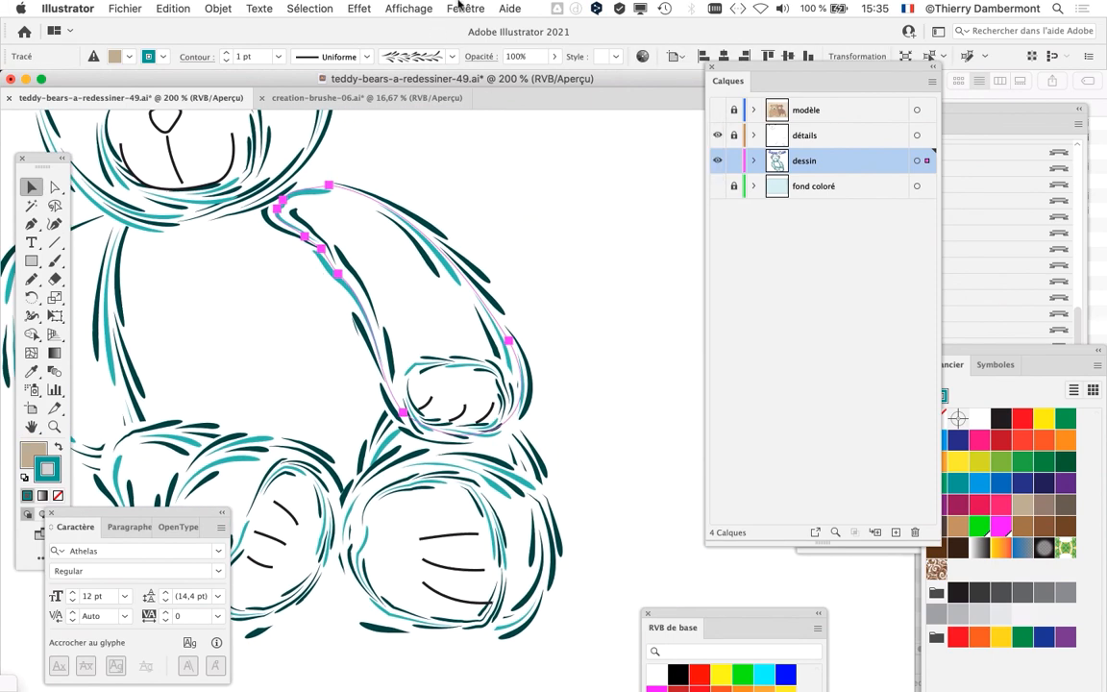
# - Display the arm outline's appearance attributes and place them next to the arm
pyautogui.click(465, 8)
pyautogui.click(520, 254)
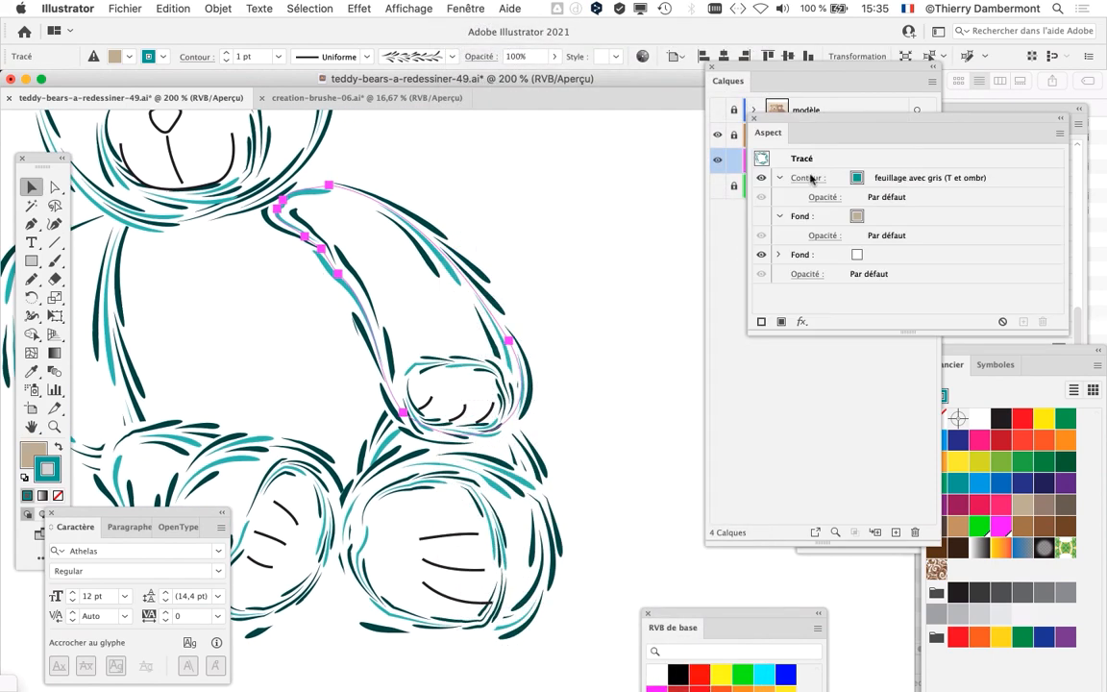
pyautogui.moveTo(813, 136); pyautogui.dragTo(538, 156)
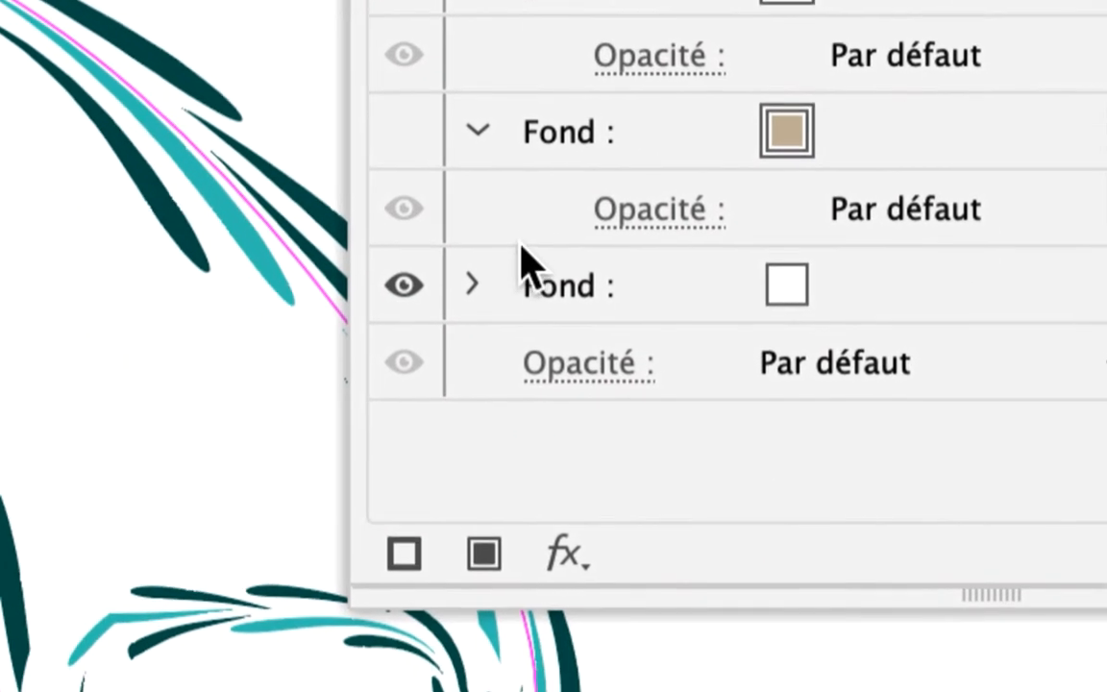
# - Inspect the Décalage effect settings on the arm's white fill, cancel them, and close the appearance attributes
pyautogui.click(437, 249)
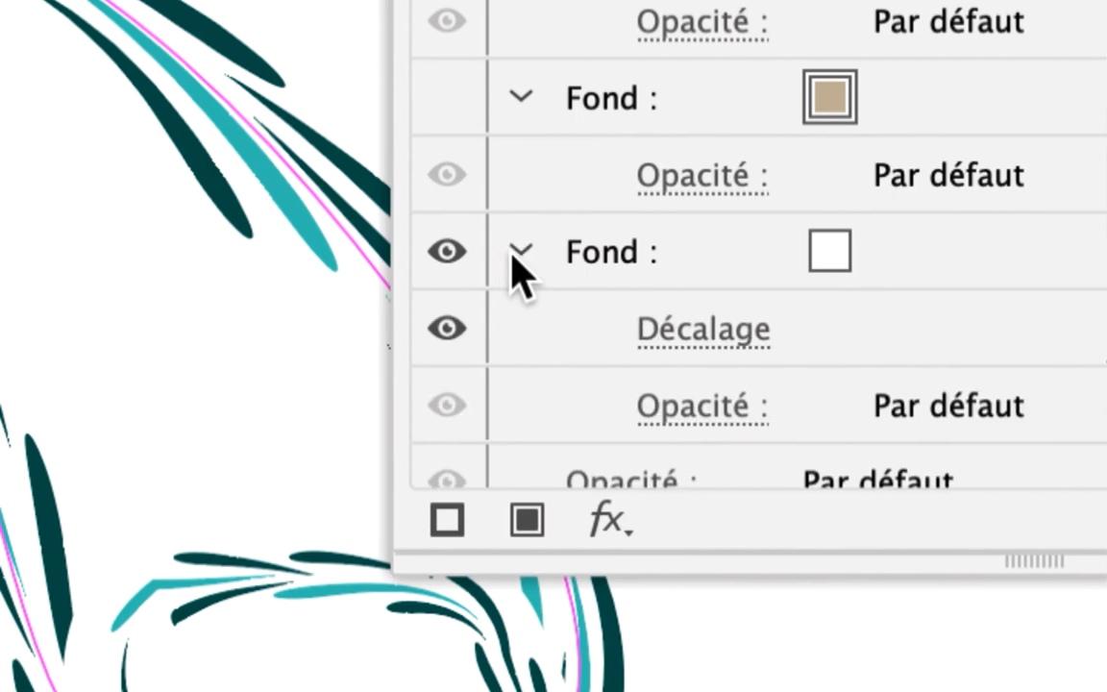
pyautogui.click(607, 277)
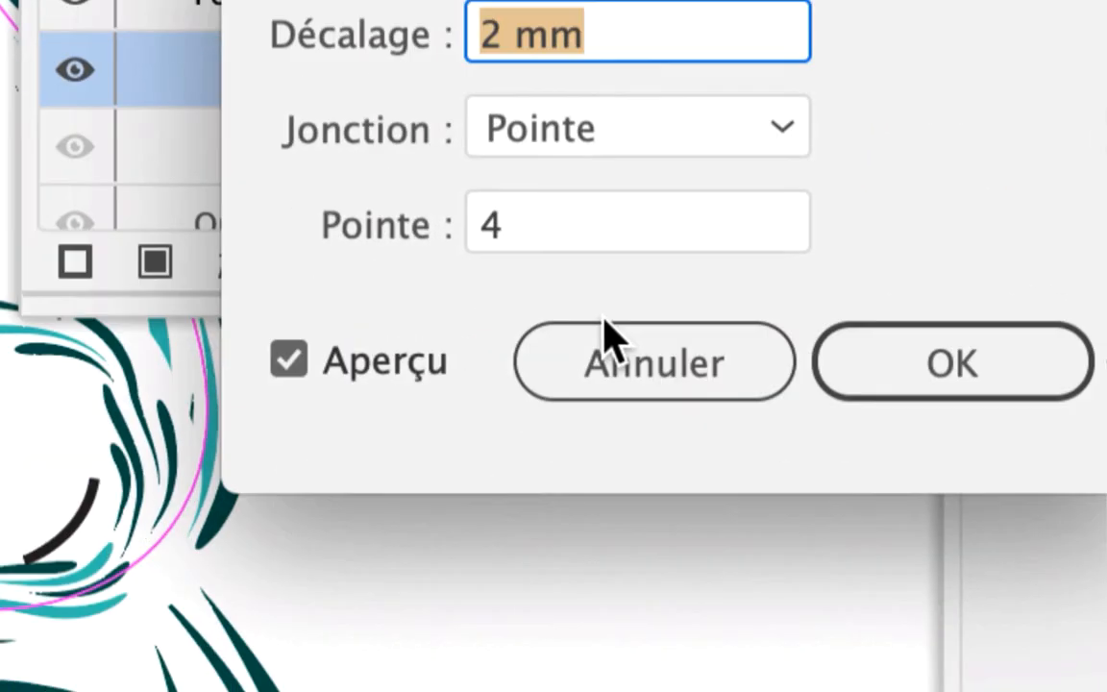
pyautogui.click(603, 331)
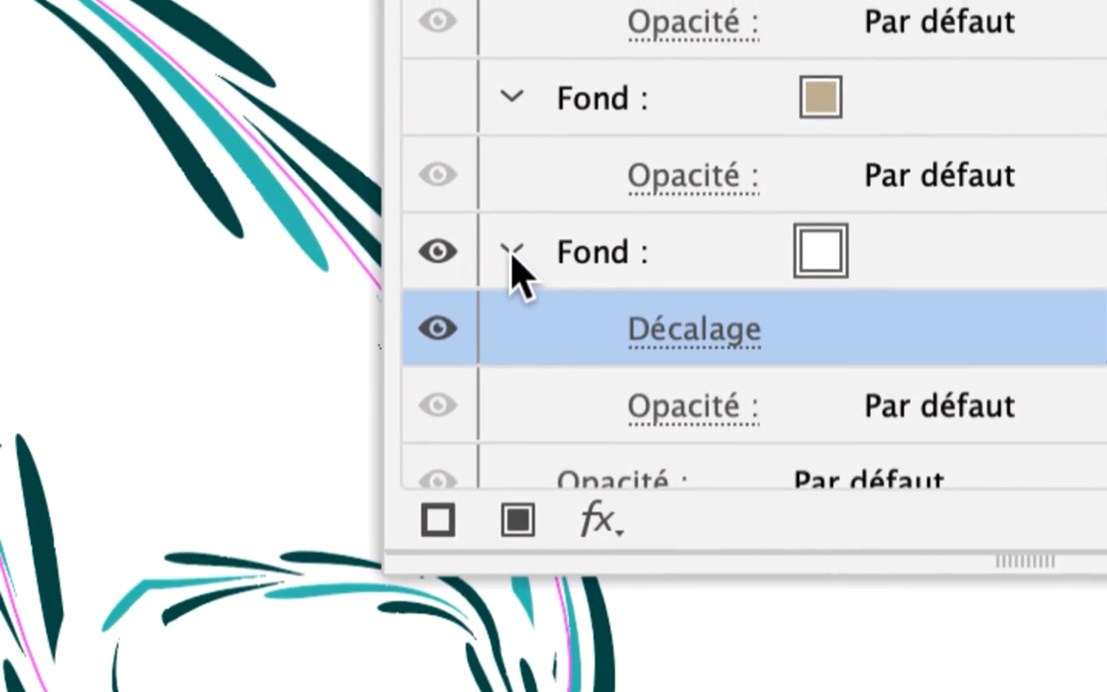
pyautogui.click(512, 254)
pyautogui.click(497, 144)
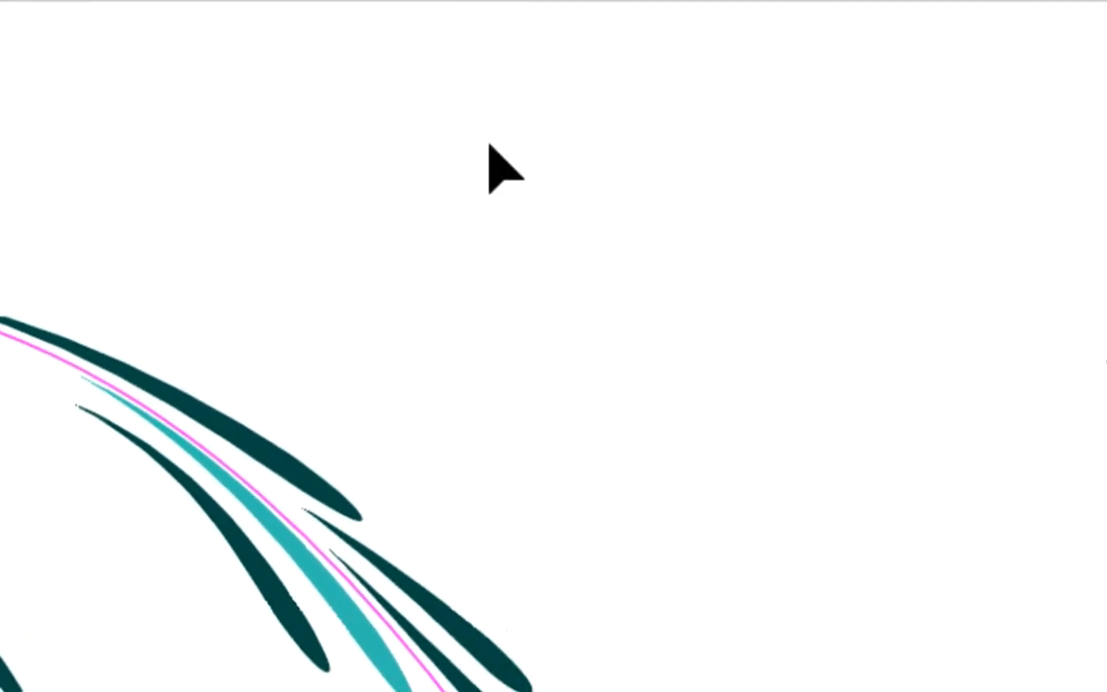